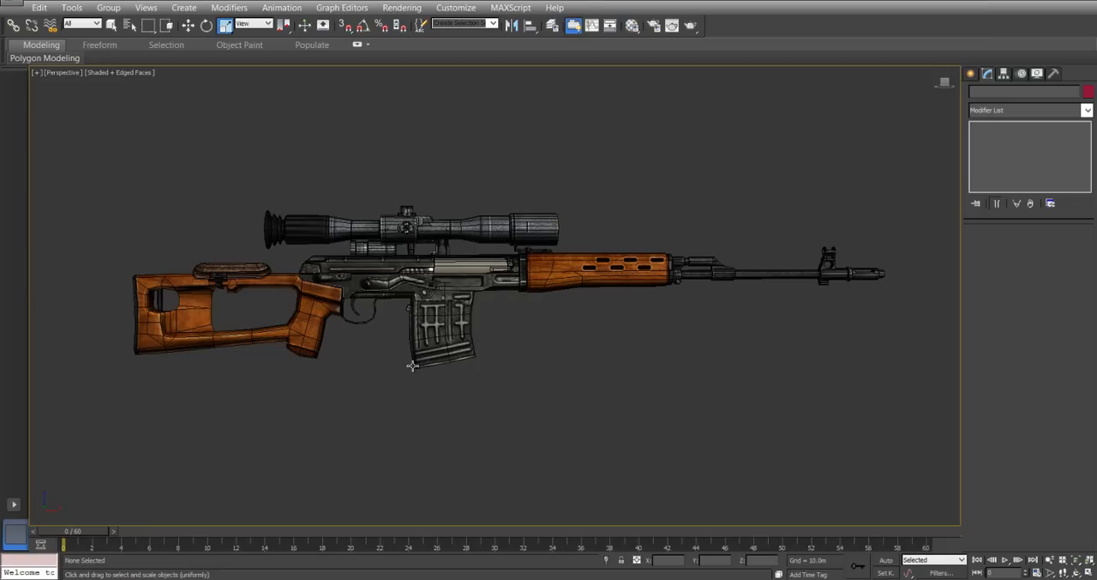
# Examine the magazine and trigger as separate elements of the LOW POLY rifle mesh.
pyautogui.click(526, 271)
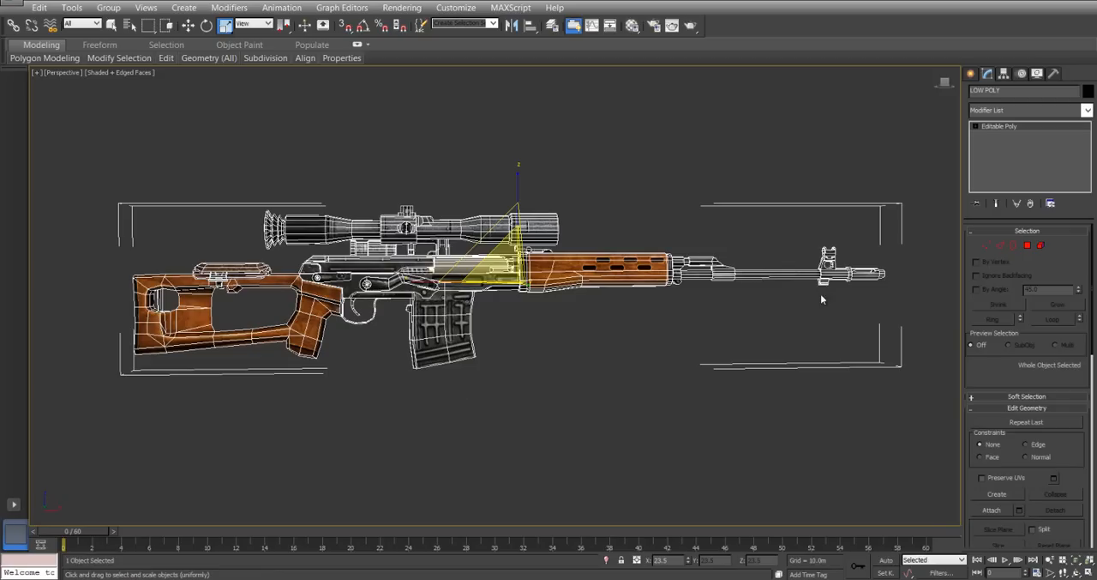
pyautogui.scroll(-1, 693, 403)
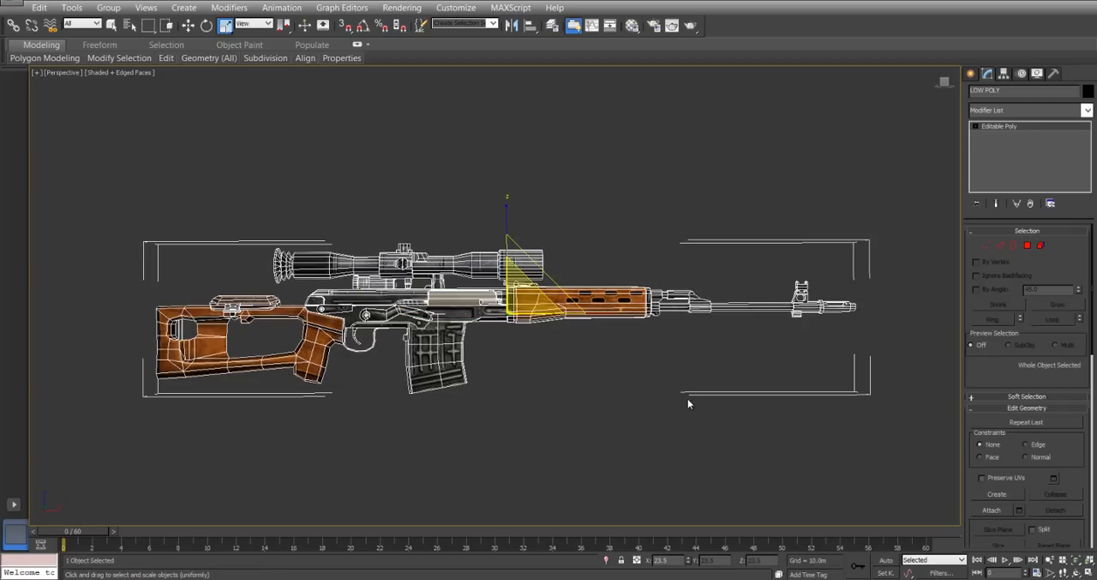
pyautogui.click(1041, 246)
pyautogui.click(429, 378)
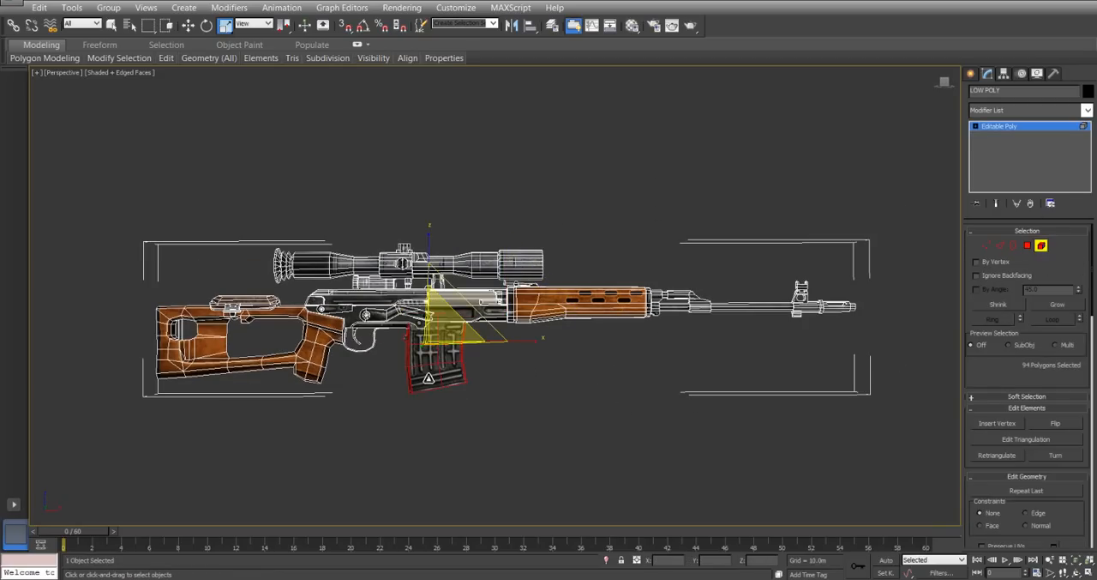
pyautogui.click(358, 338)
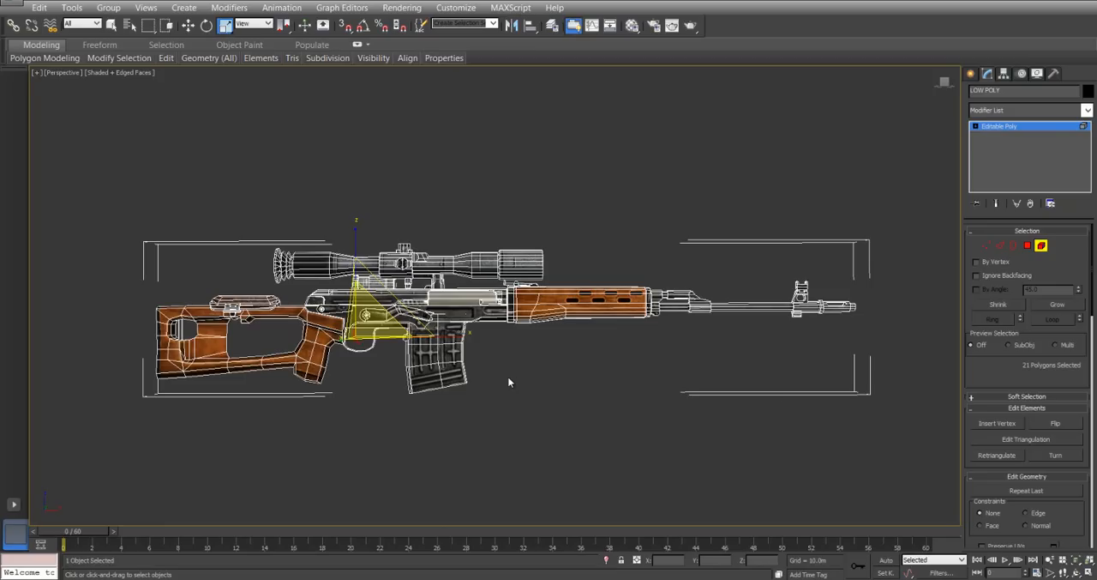
pyautogui.click(1044, 249)
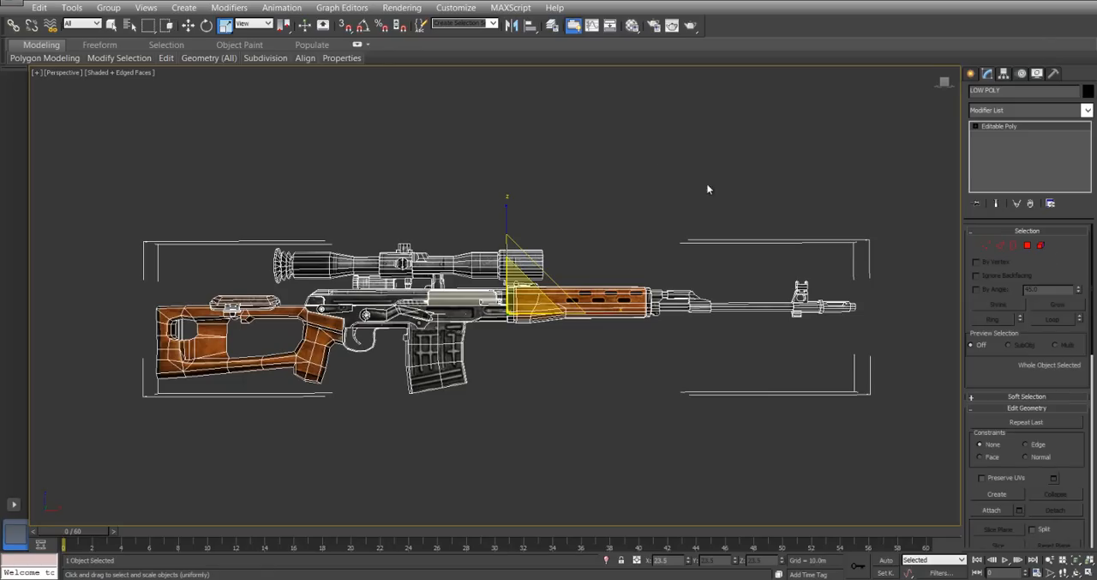
pyautogui.click(657, 171)
# In the front view, draw a single bone below the rifle, between magazine and handguard, and delete its end bone.
pyautogui.press('f')
pyautogui.scroll(3, 549, 317)
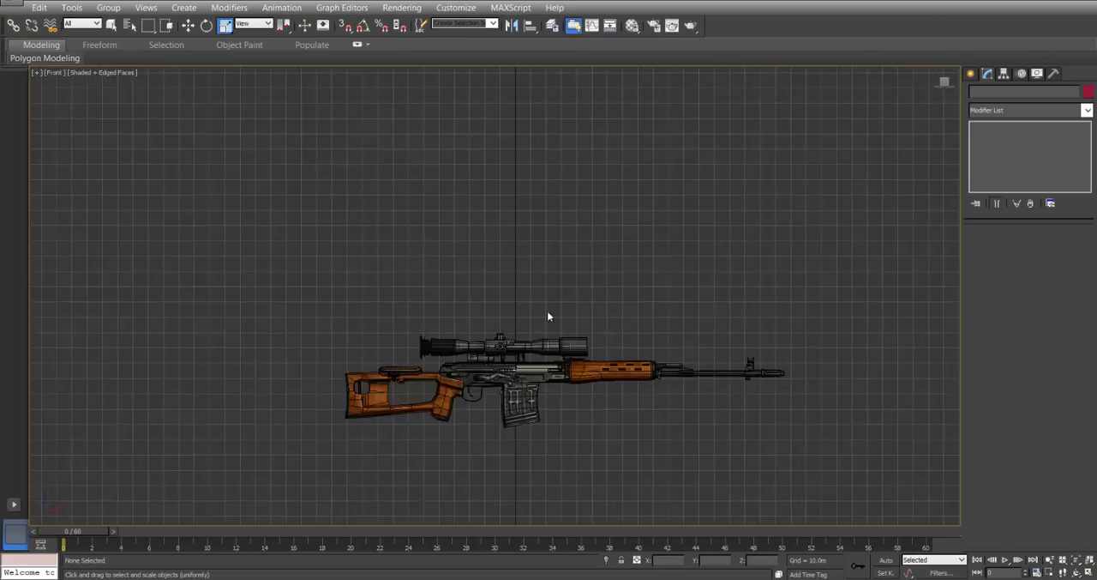
pyautogui.scroll(4, 549, 316)
pyautogui.moveTo(559, 455); pyautogui.dragTo(484, 316, button='middle')
pyautogui.scroll(-1, 499, 307)
pyautogui.scroll(3, 484, 309)
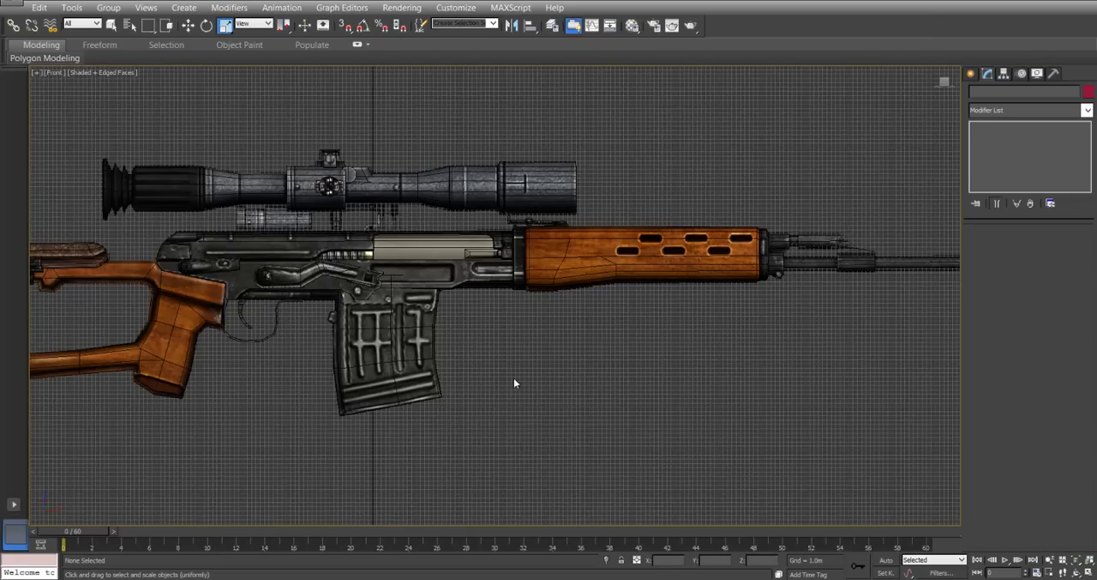
pyautogui.scroll(-2, 513, 369)
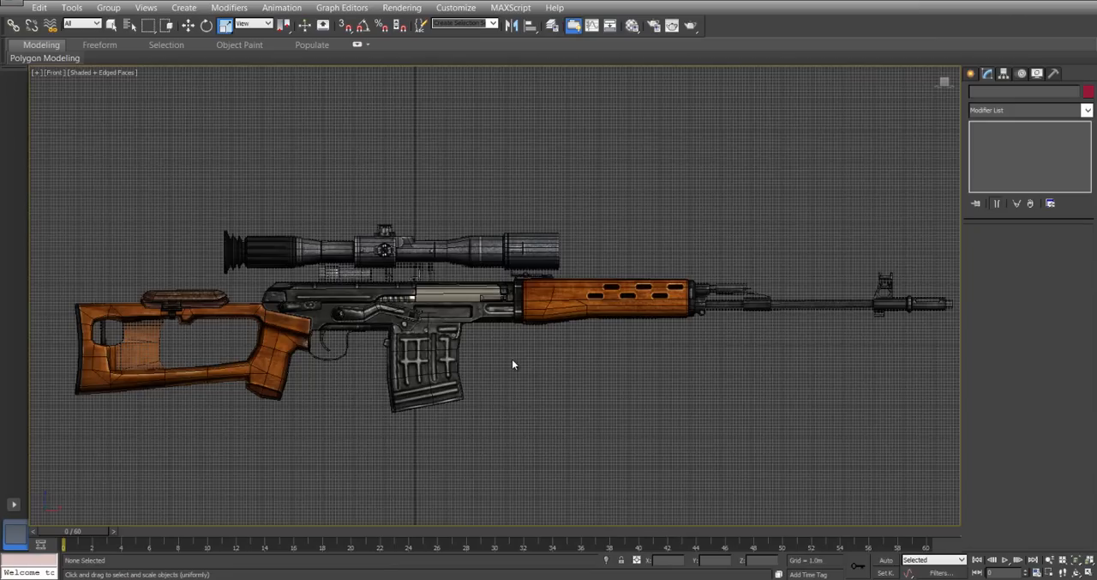
pyautogui.click(971, 75)
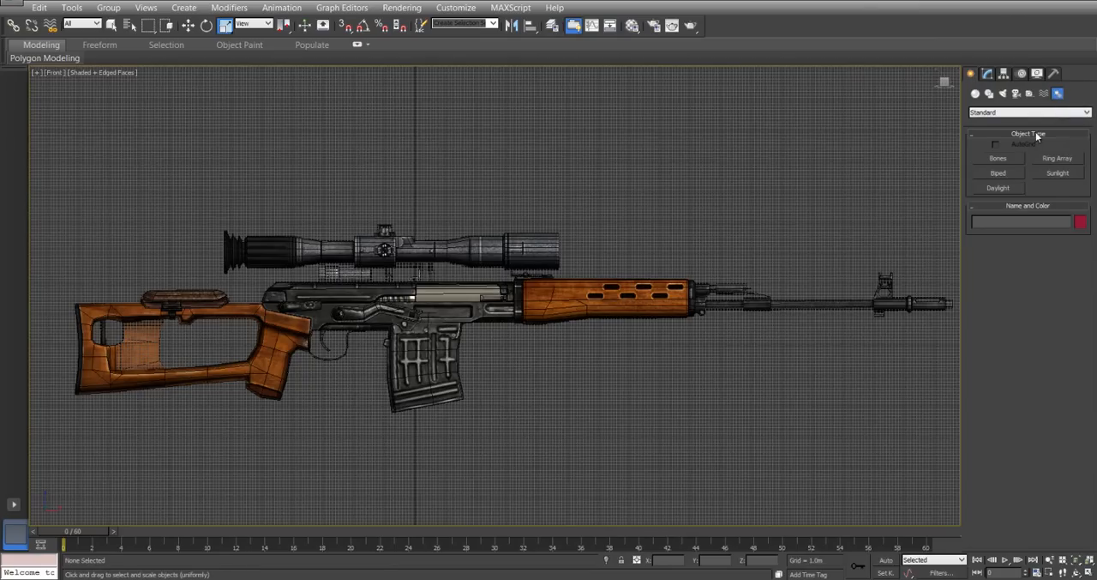
pyautogui.click(995, 160)
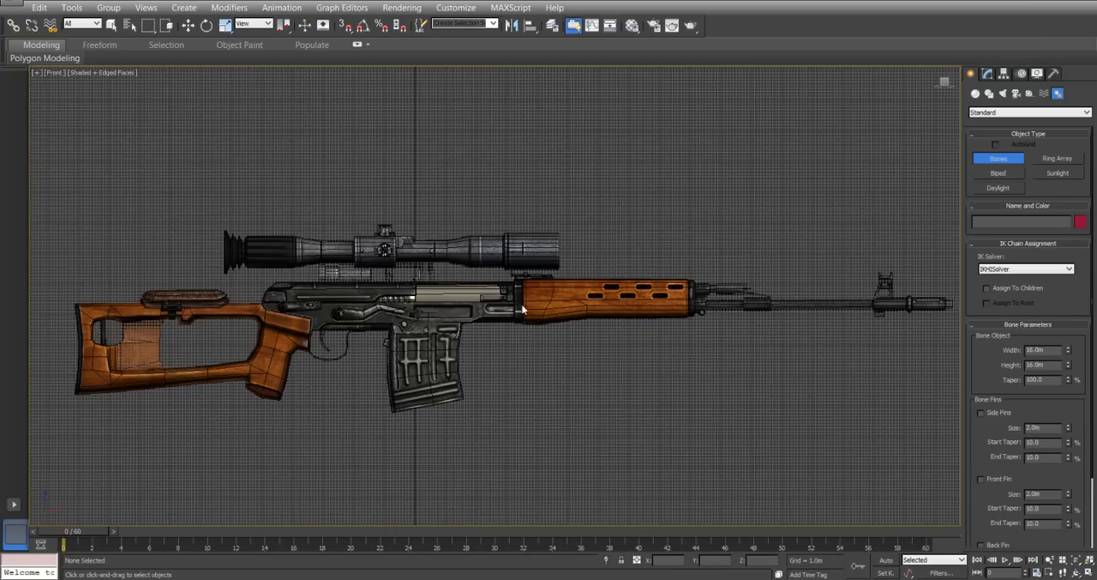
pyautogui.click(612, 433)
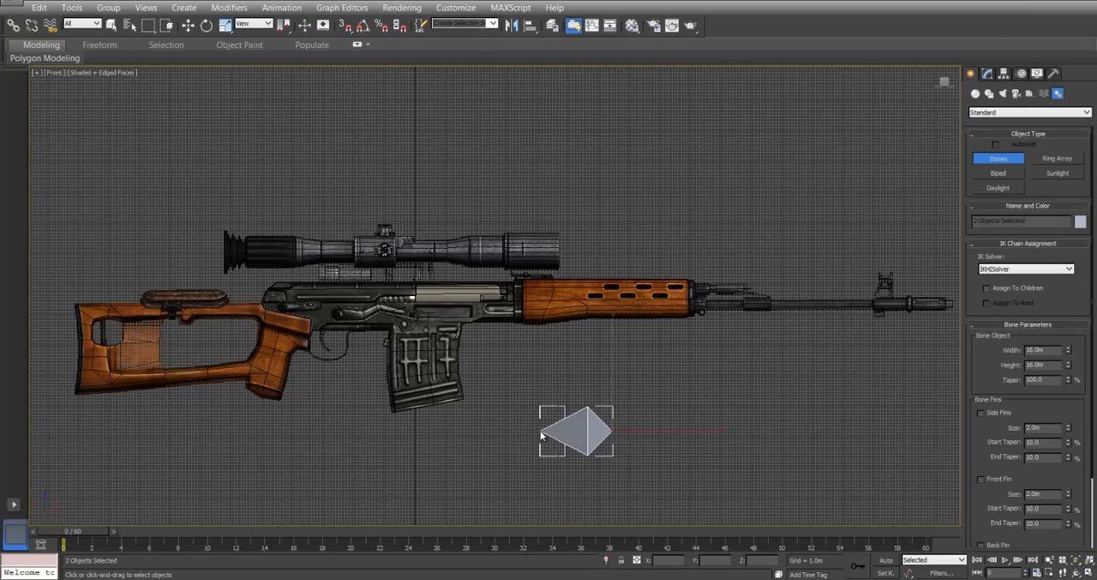
pyautogui.click(540, 437)
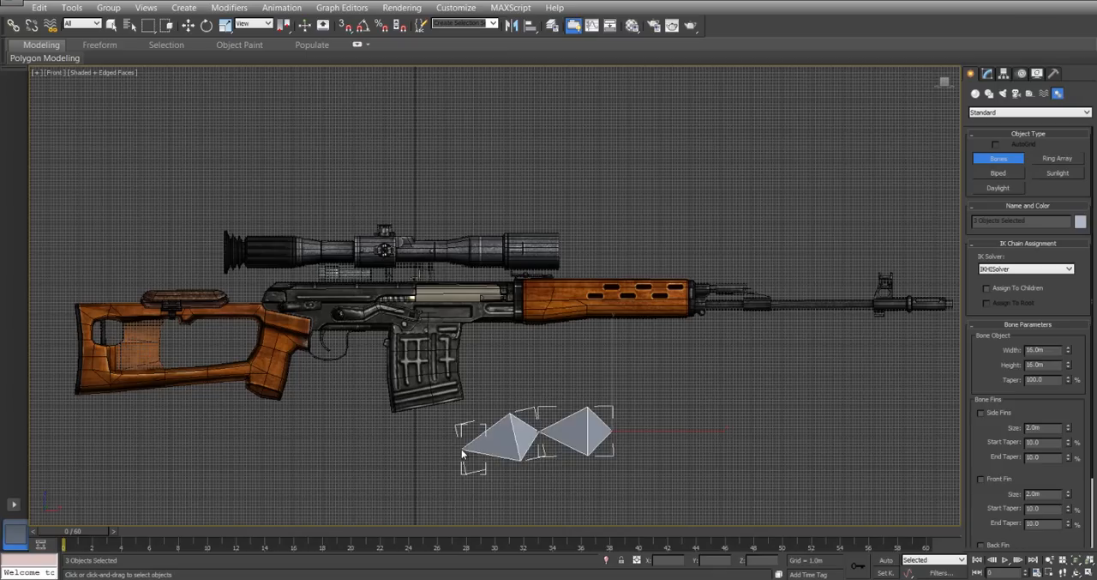
pyautogui.rightClick(462, 452)
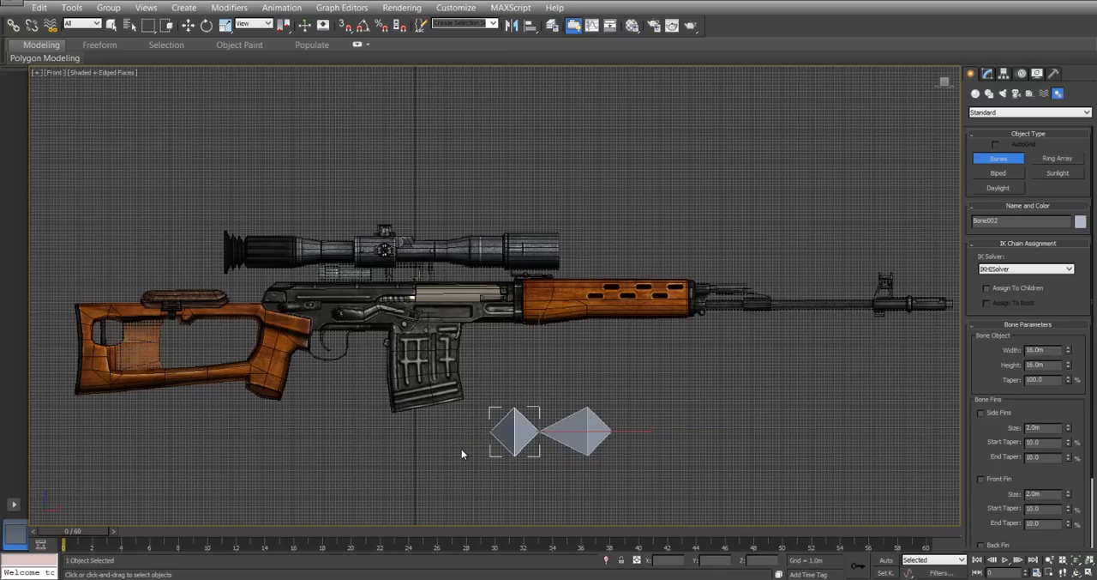
pyautogui.press('Delete')
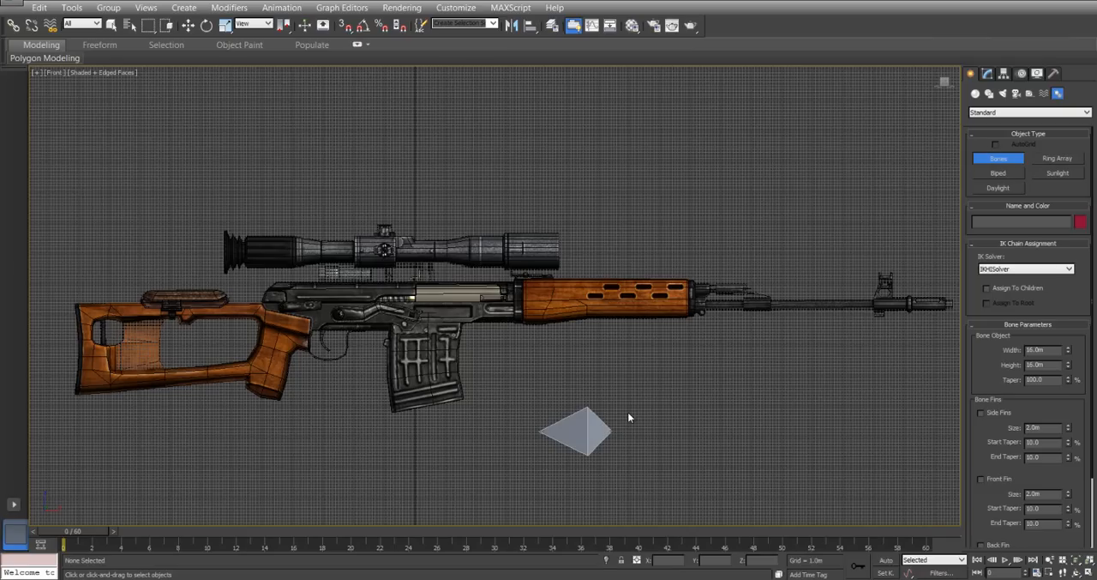
# Move the new bone up onto the rifle's receiver, just above the trigger area.
pyautogui.press('r')
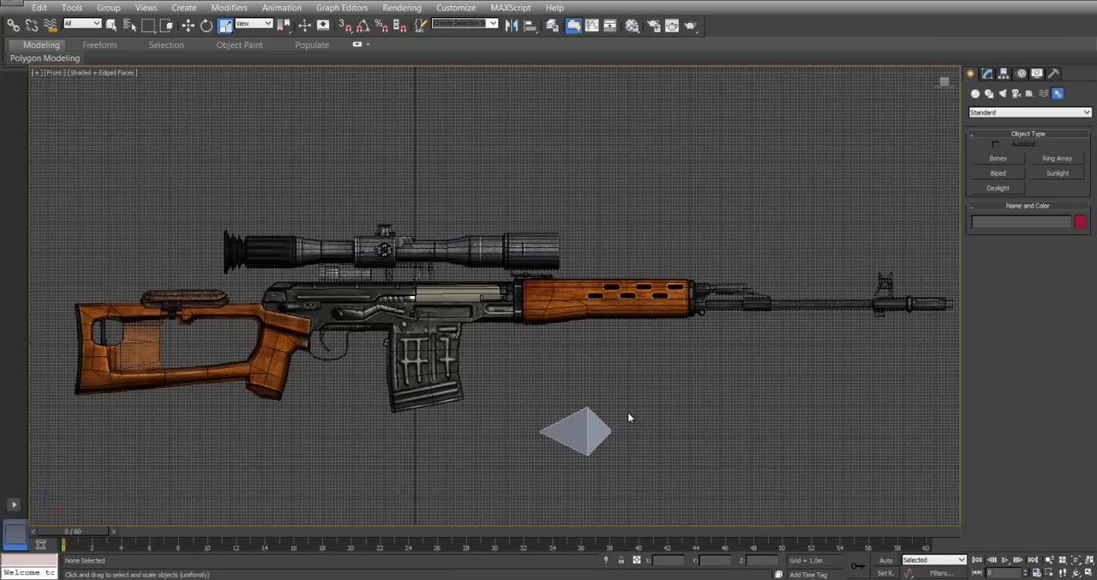
pyautogui.click(590, 433)
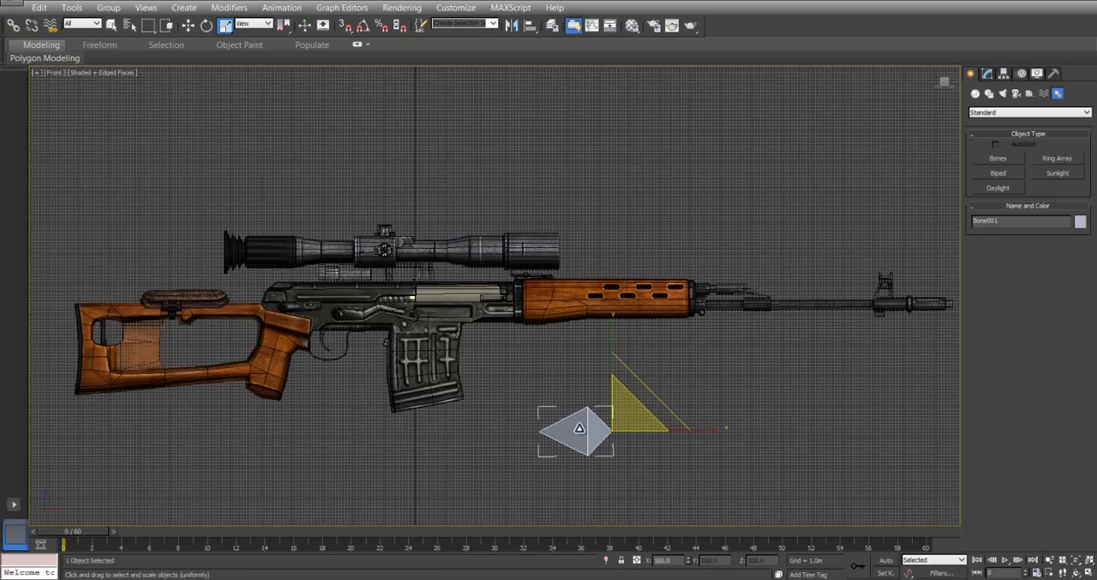
pyautogui.rightClick(657, 397)
pyautogui.click(673, 409)
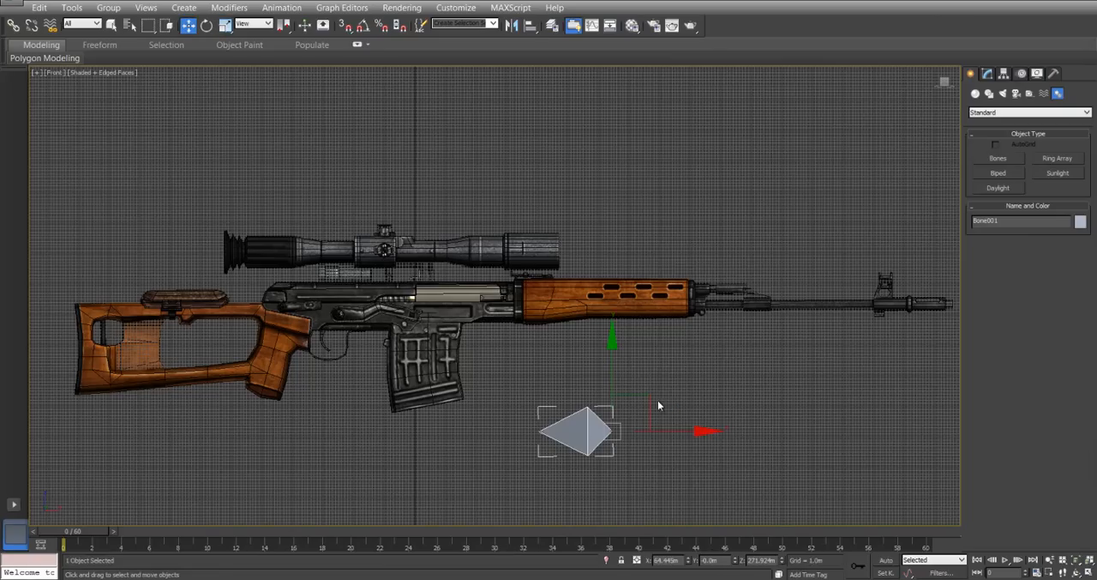
pyautogui.moveTo(644, 397); pyautogui.dragTo(422, 268)
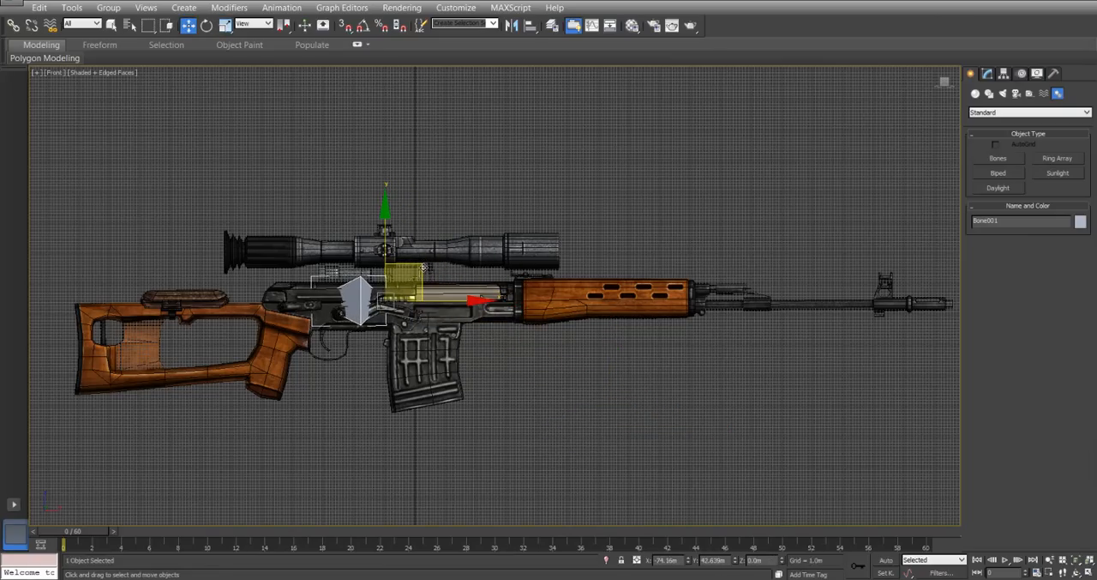
# Draw a second separate bone just below the magazine and delete its end bone.
pyautogui.click(998, 158)
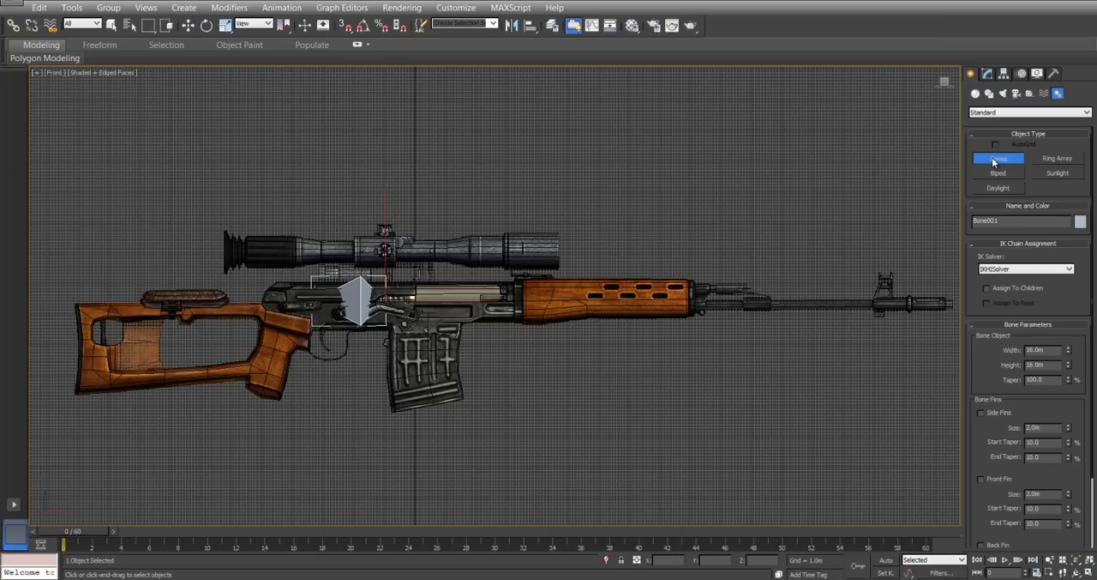
pyautogui.click(462, 434)
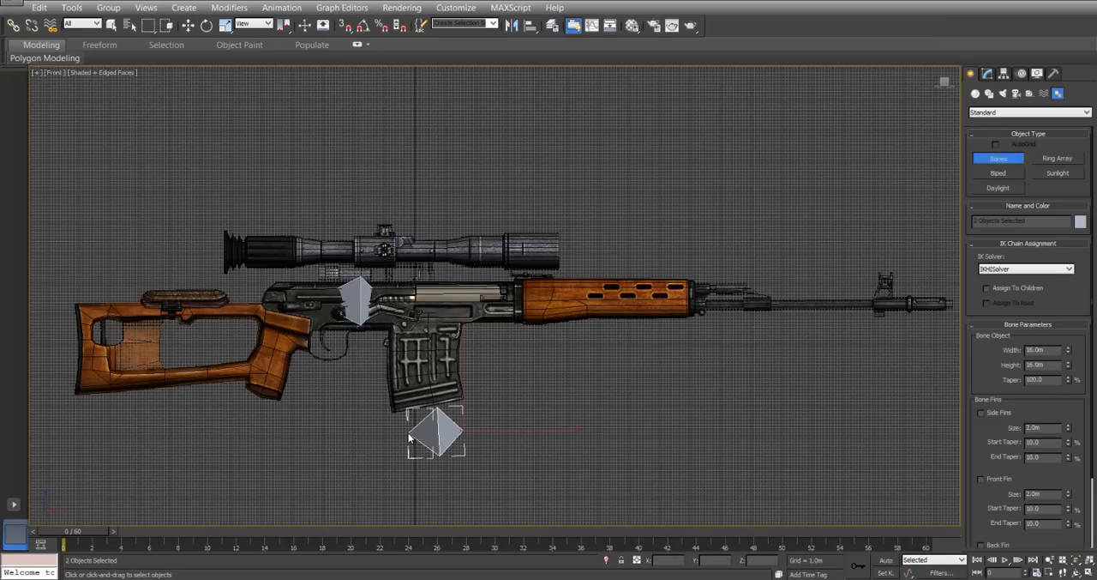
pyautogui.click(403, 435)
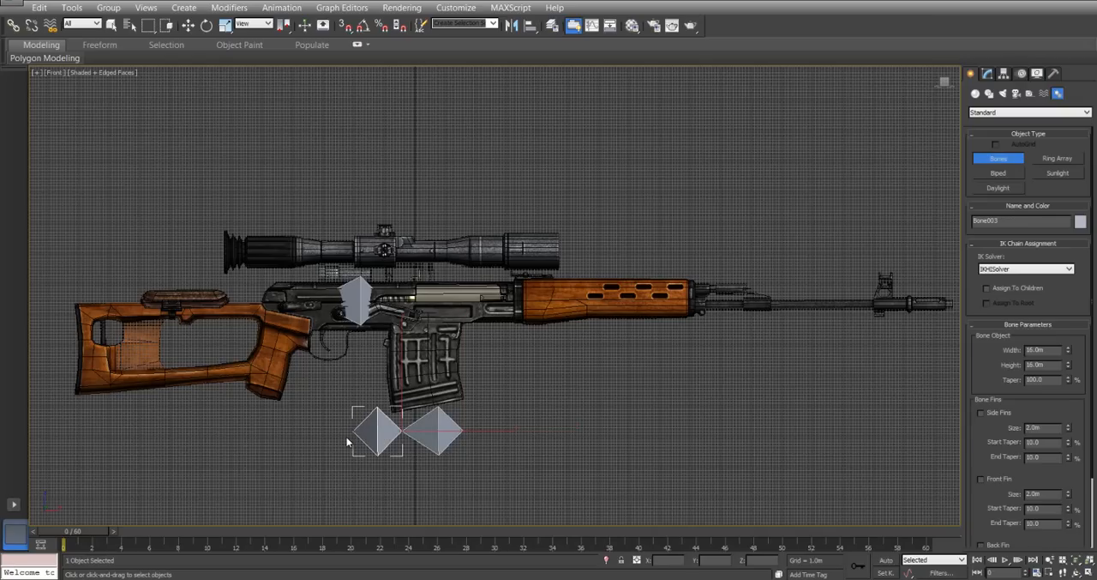
pyautogui.rightClick(347, 436)
pyautogui.rightClick(423, 433)
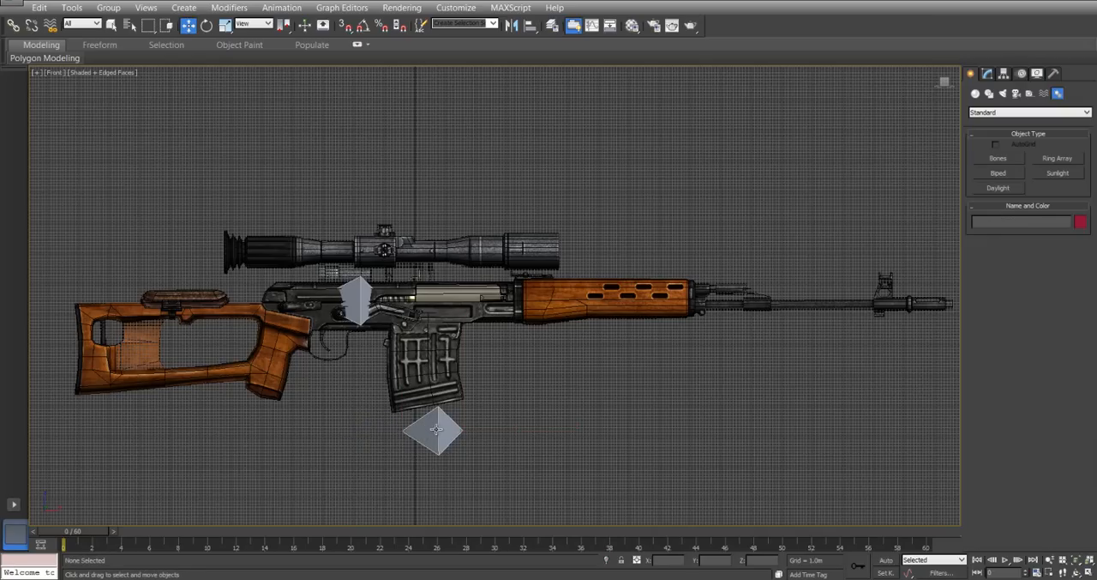
# Draw a separate bone below the trigger guard and pistol grip, and delete its end bone.
pyautogui.click(998, 158)
pyautogui.click(336, 425)
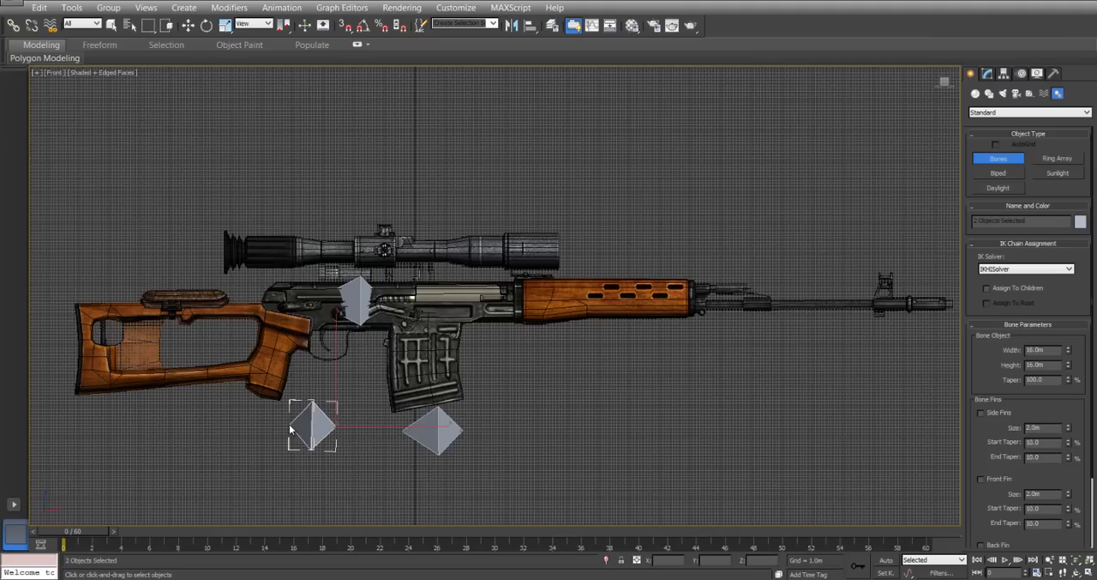
pyautogui.click(292, 428)
pyautogui.rightClick(267, 437)
pyautogui.press('Delete')
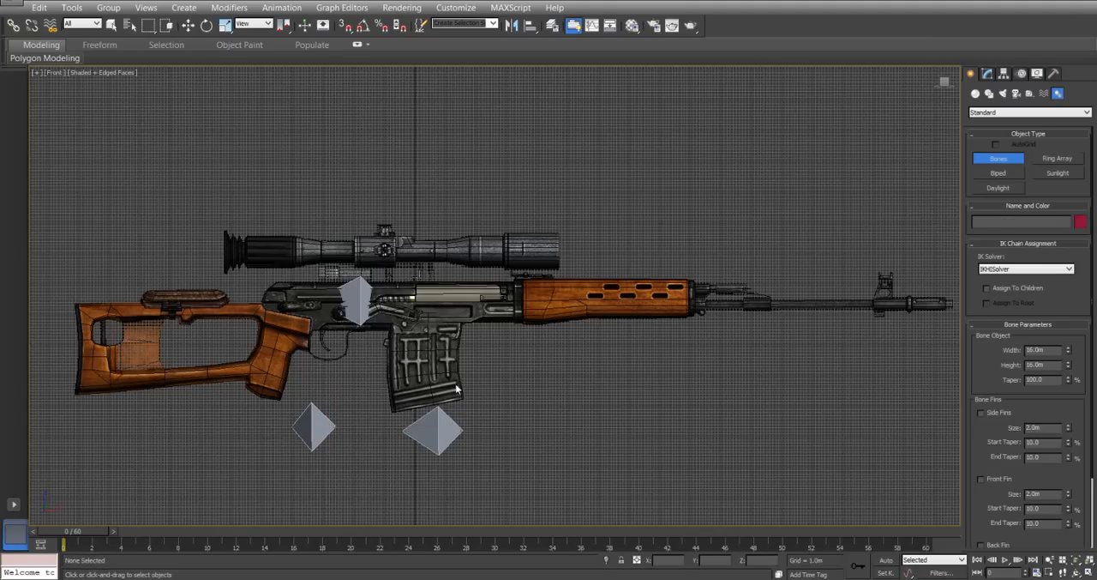
# Draw a separate bone in front of the magazine, below the receiver's front end, and delete its end bone.
pyautogui.click(544, 363)
pyautogui.click(488, 364)
pyautogui.rightClick(446, 366)
pyautogui.press('Delete')
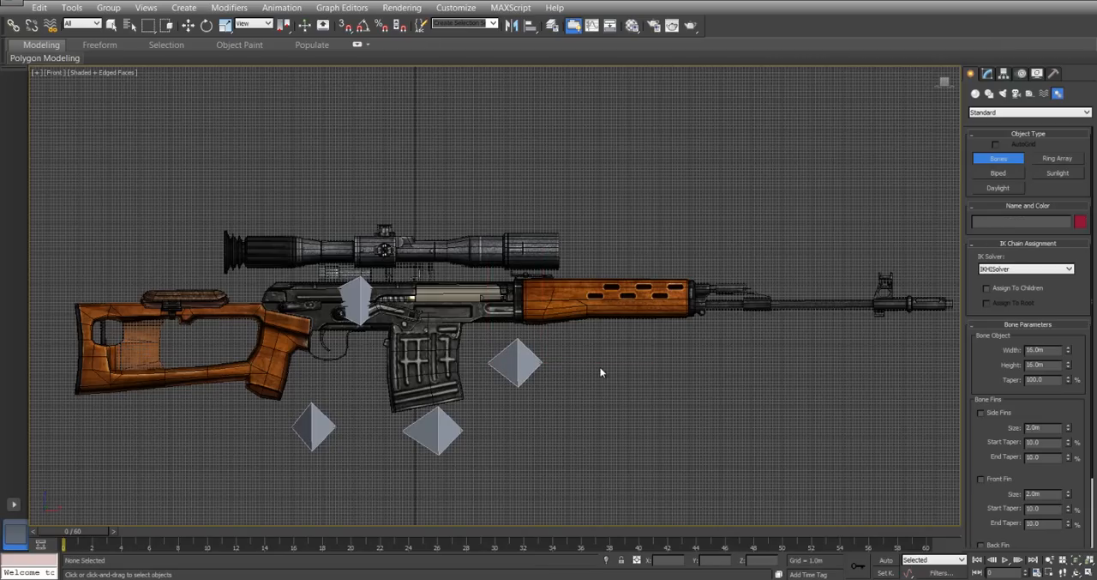
# Draw a separate bone below the wooden handguard and delete its end bone.
pyautogui.click(666, 376)
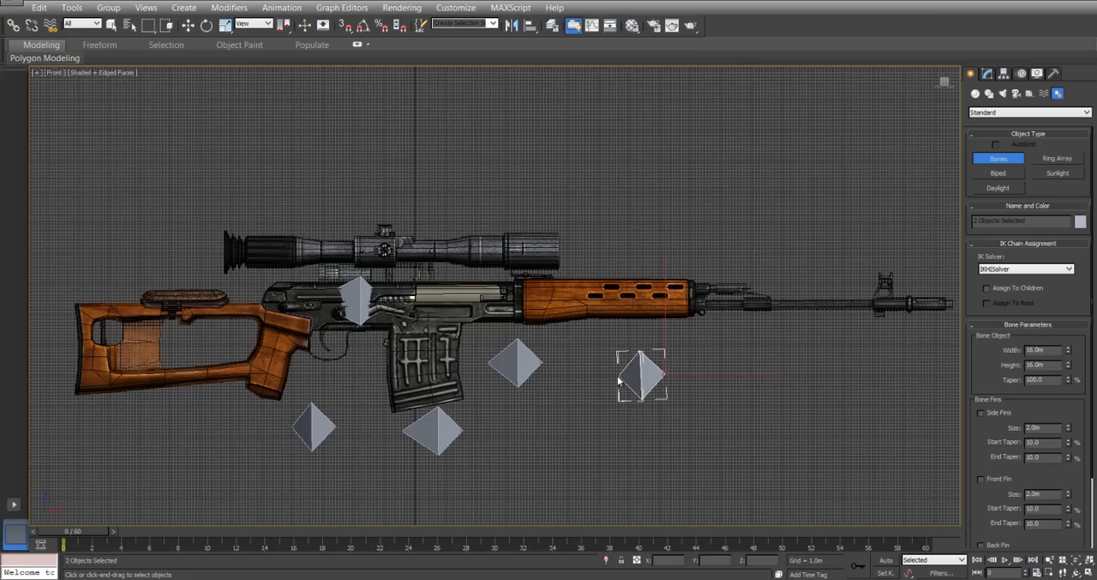
pyautogui.click(615, 377)
pyautogui.rightClick(592, 388)
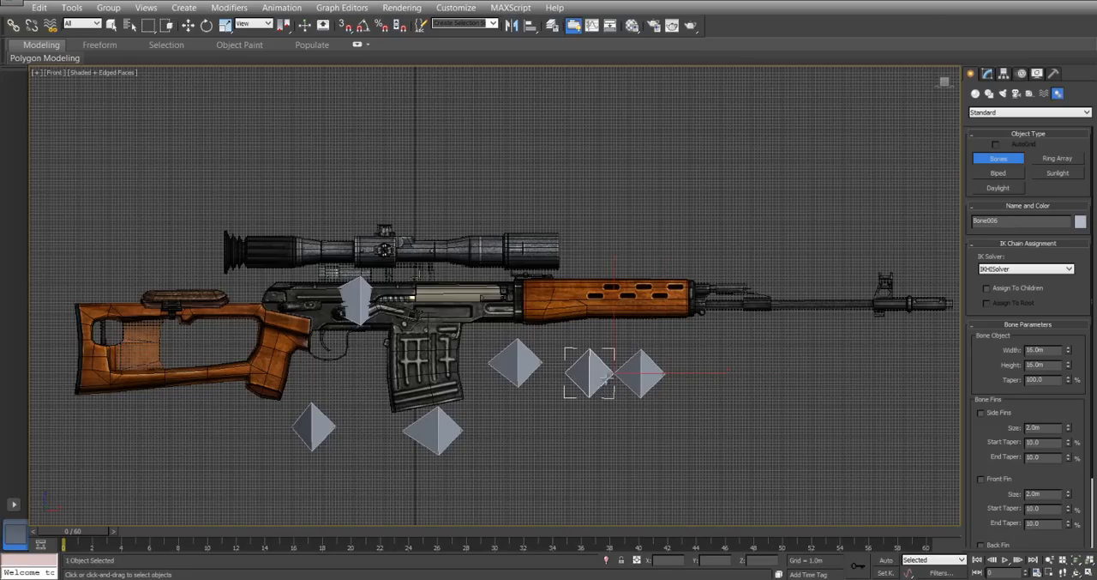
pyautogui.press('Delete')
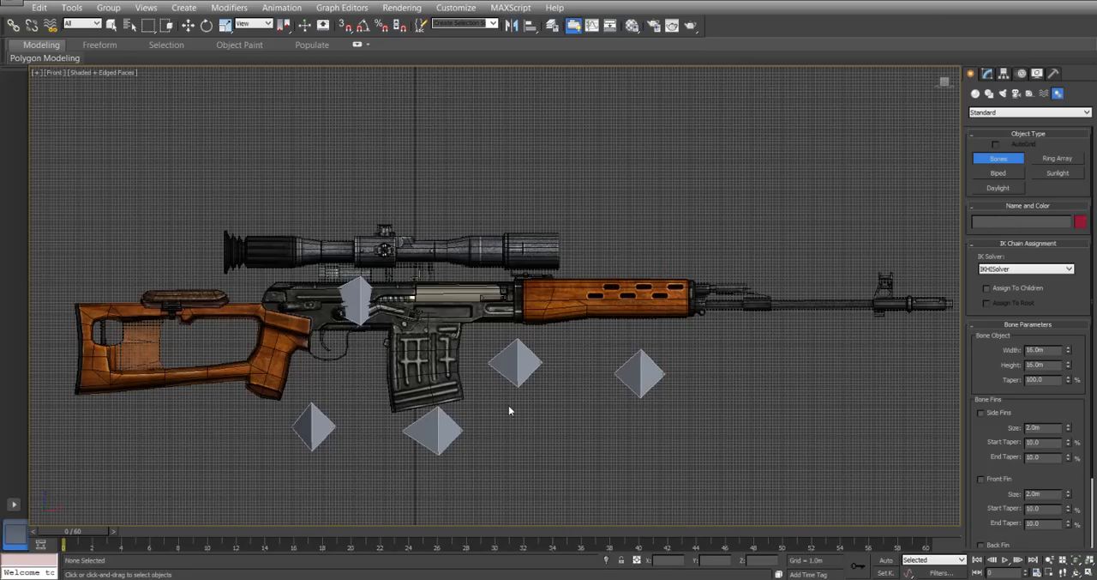
# Draw a separate bone below the wooden stock and delete its end bone.
pyautogui.click(221, 438)
pyautogui.click(171, 439)
pyautogui.rightClick(135, 436)
pyautogui.press('Delete')
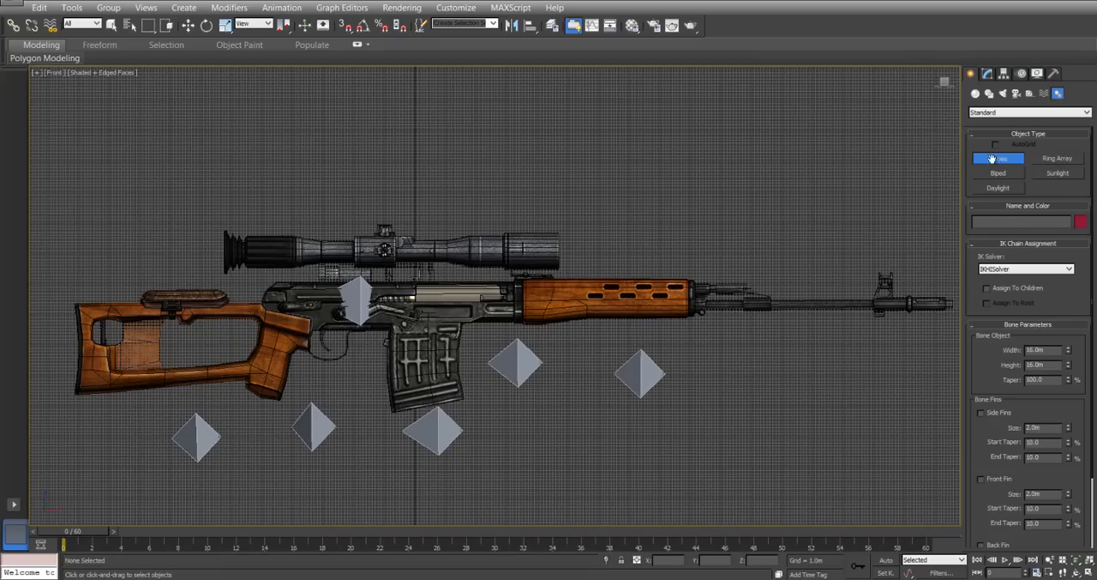
# Move the bone below the handguard up onto the middle of the handguard.
pyautogui.press('w')
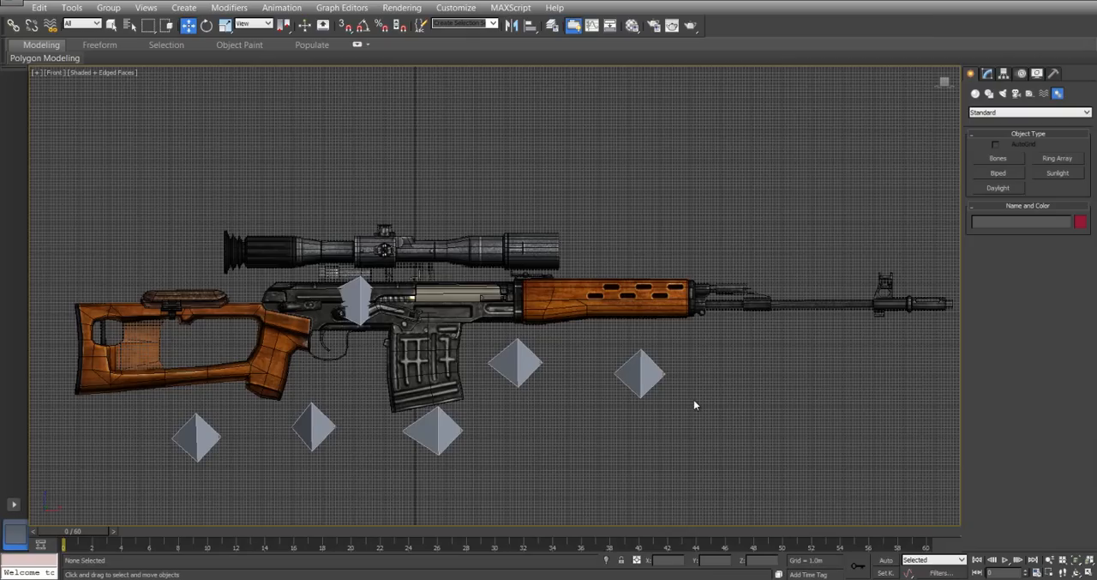
pyautogui.click(642, 378)
pyautogui.moveTo(701, 342); pyautogui.dragTo(649, 271)
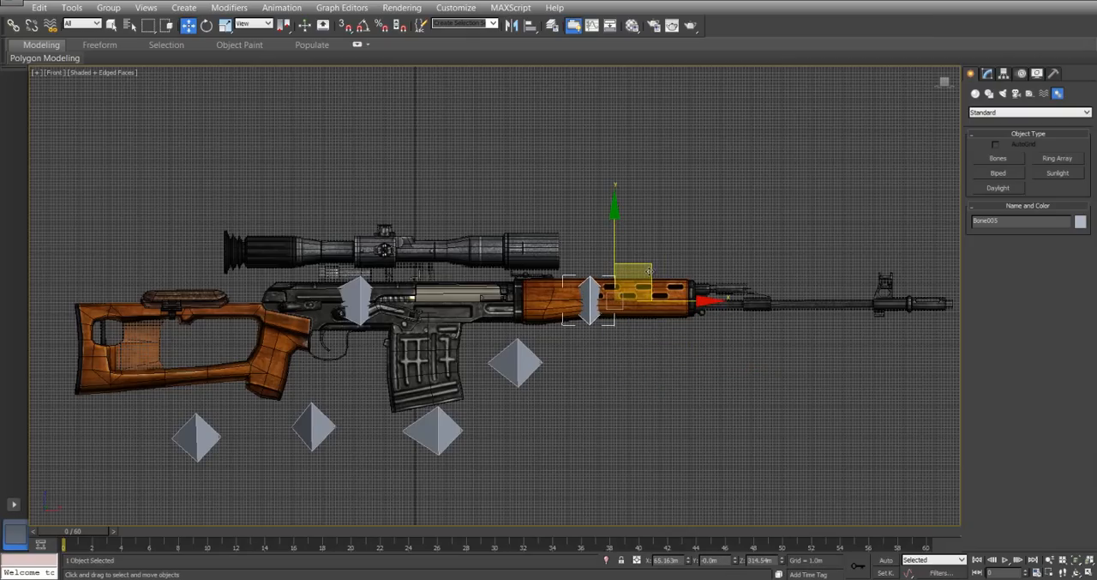
# Move the bone in front of the magazine onto the receiver's front end, and the bone below the magazine onto the magazine.
pyautogui.click(526, 365)
pyautogui.moveTo(575, 332); pyautogui.dragTo(545, 307)
pyautogui.click(444, 431)
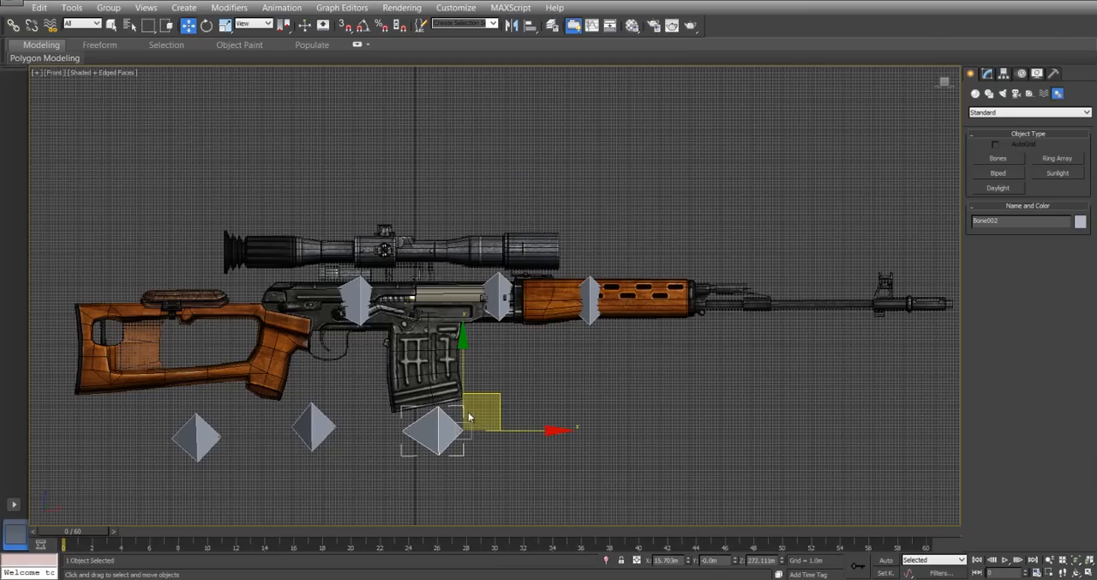
pyautogui.moveTo(492, 394); pyautogui.dragTo(485, 334)
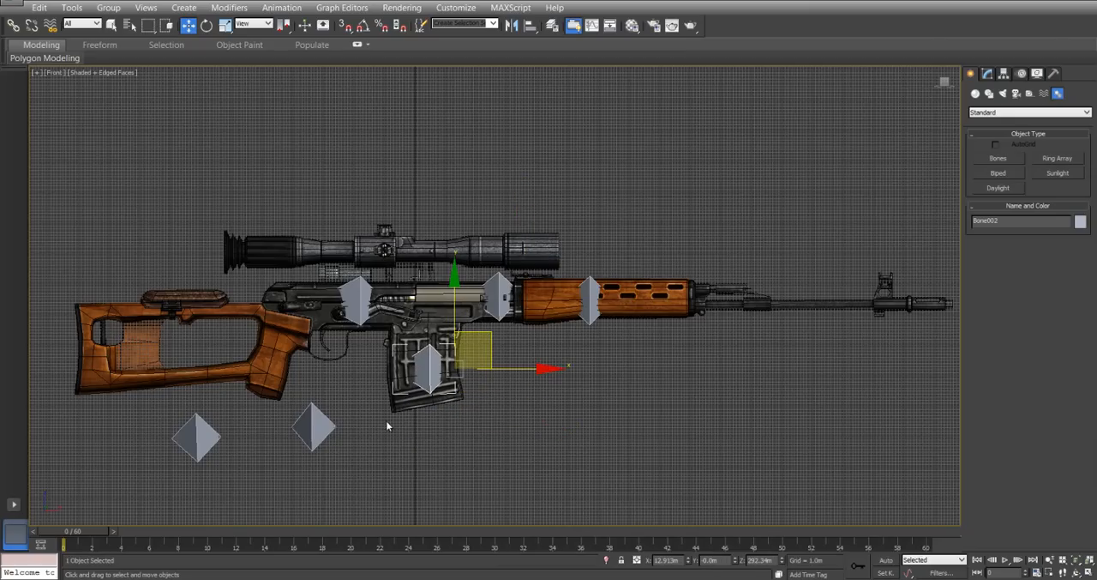
# Move the bone below the trigger guard onto the trigger, and the bone below the stock onto the pistol grip.
pyautogui.click(312, 425)
pyautogui.moveTo(378, 394); pyautogui.dragTo(392, 310)
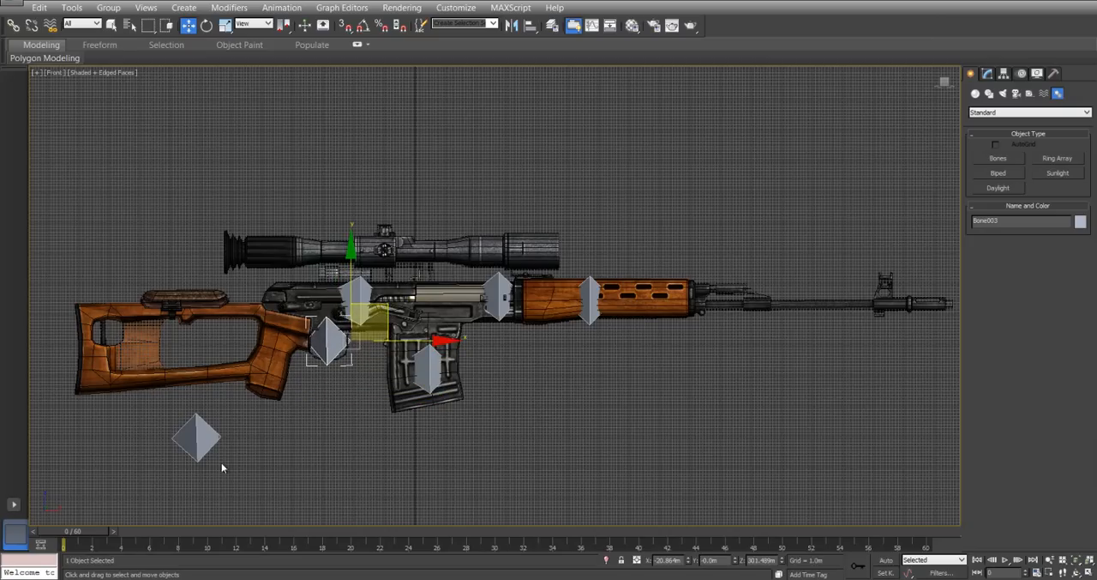
pyautogui.click(200, 445)
pyautogui.moveTo(256, 397); pyautogui.dragTo(319, 316)
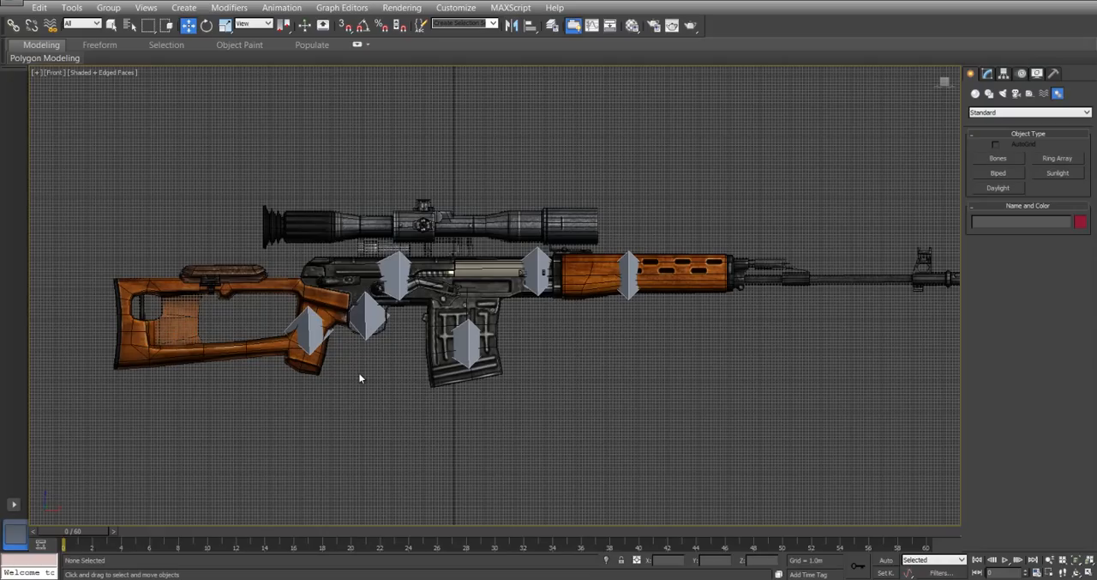
# Scale the trigger bone down uniformly to about 30 percent.
pyautogui.click(367, 312)
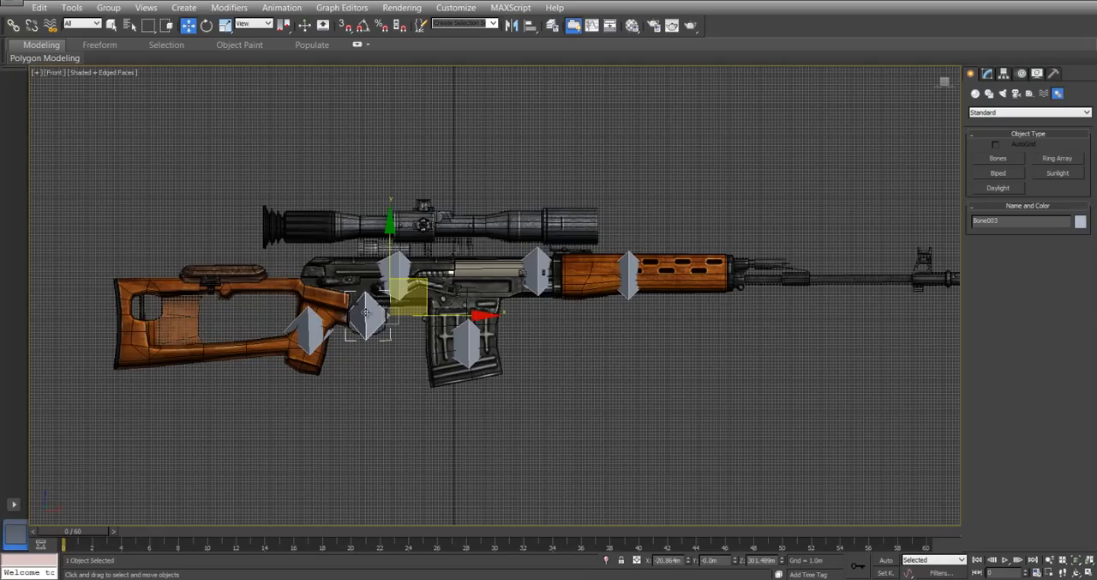
pyautogui.rightClick(372, 356)
pyautogui.click(381, 361)
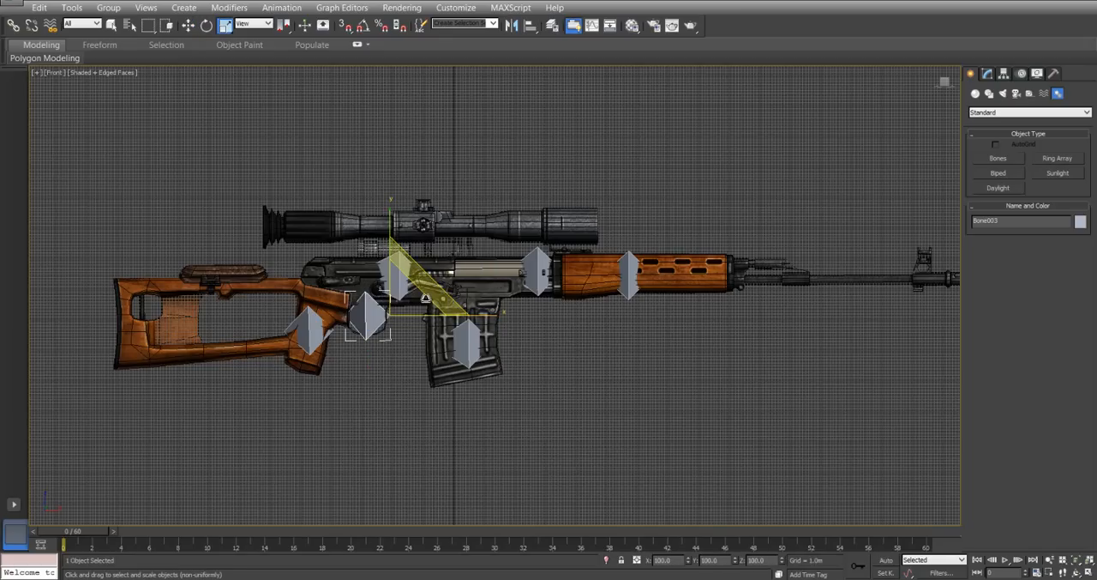
pyautogui.press('p')
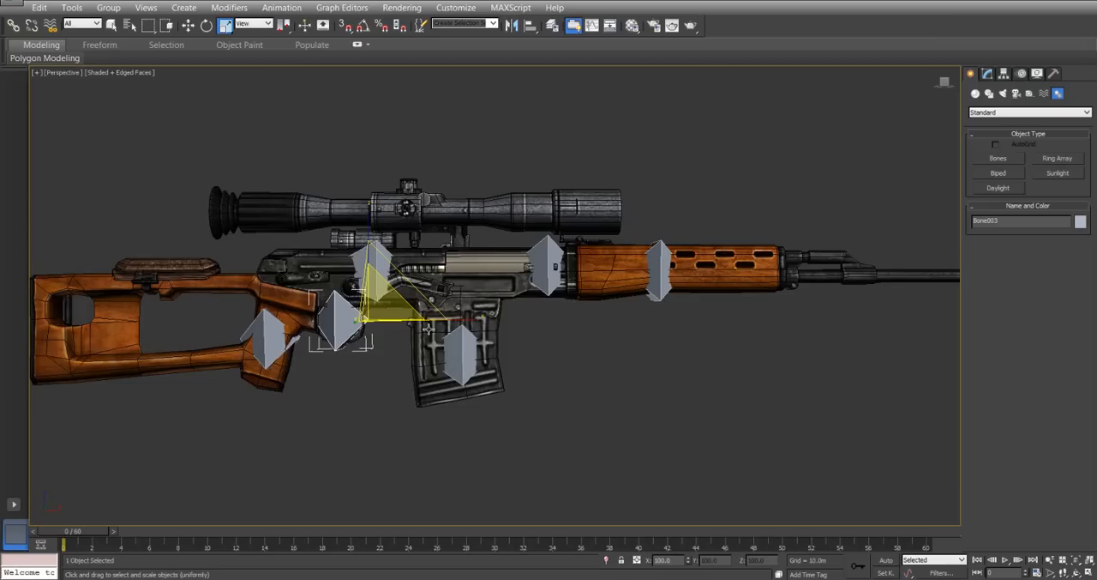
pyautogui.scroll(5, 433, 331)
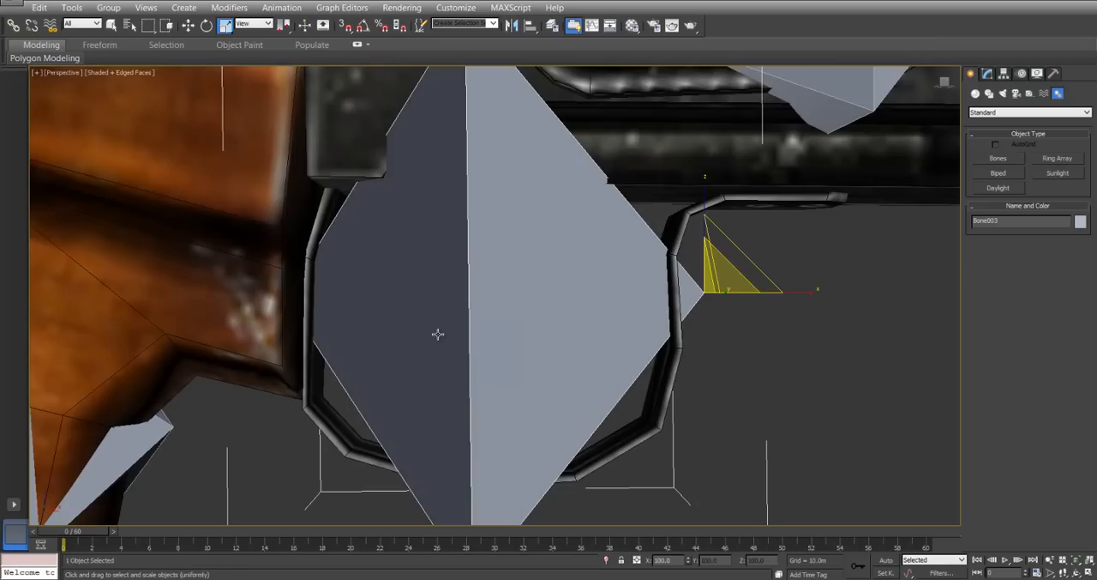
pyautogui.scroll(-10, 479, 331)
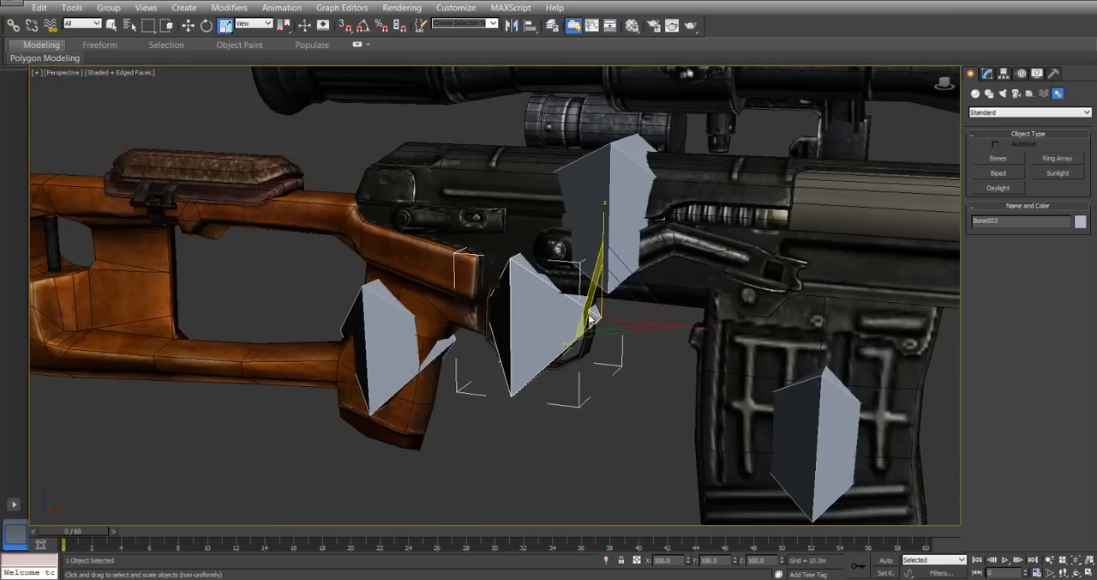
pyautogui.moveTo(614, 322); pyautogui.dragTo(621, 429)
# Move the shrunken bone back inside the trigger guard onto the trigger.
pyautogui.rightClick(632, 322)
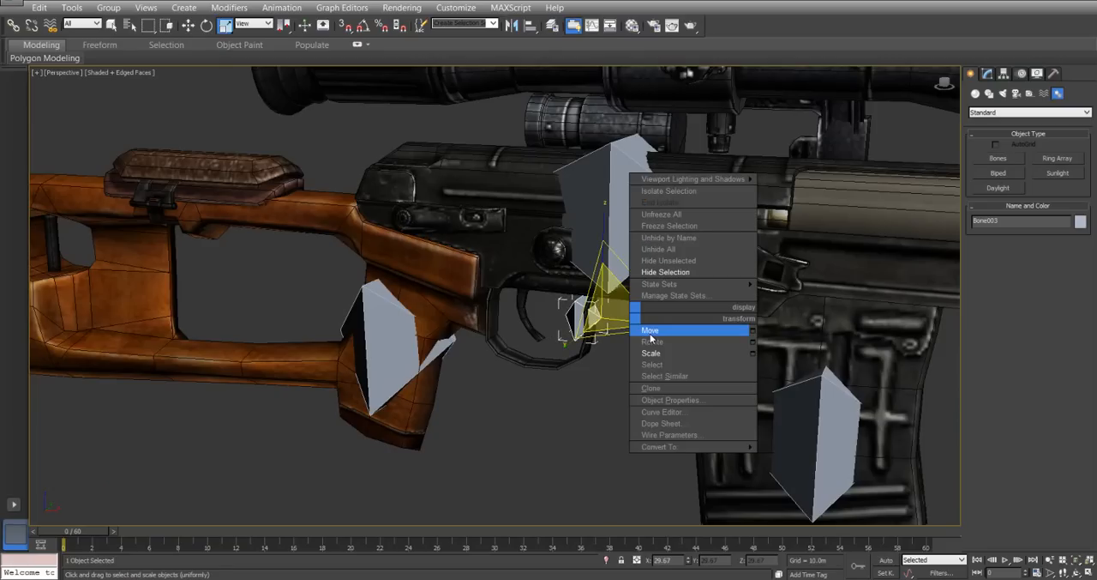
pyautogui.click(651, 333)
pyautogui.moveTo(652, 327); pyautogui.dragTo(600, 317)
# Scale the pistol grip bone down uniformly until it is smaller than the grip.
pyautogui.click(388, 319)
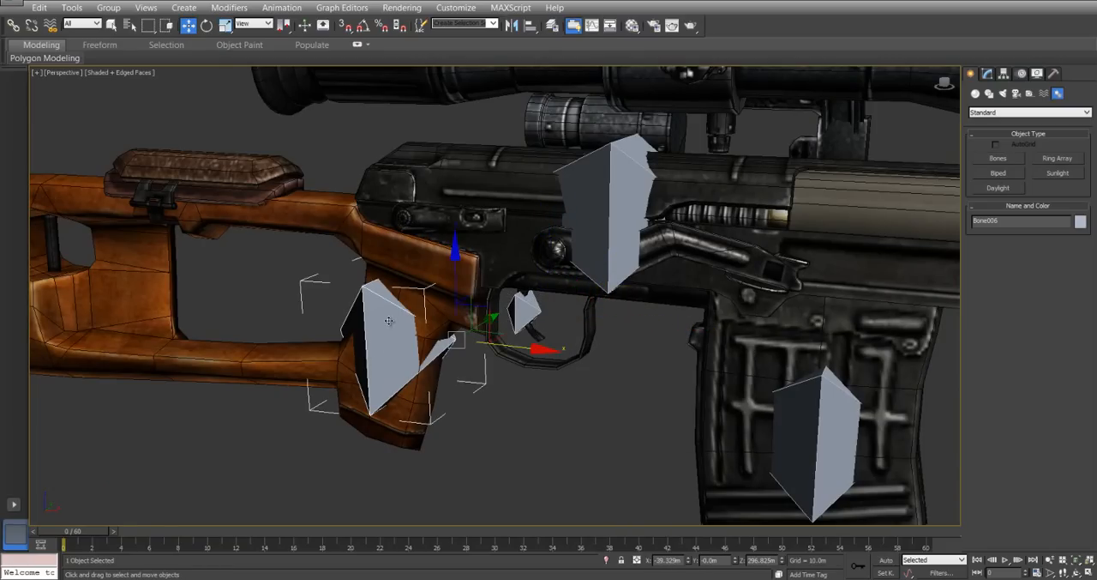
pyautogui.rightClick(389, 322)
pyautogui.click(403, 353)
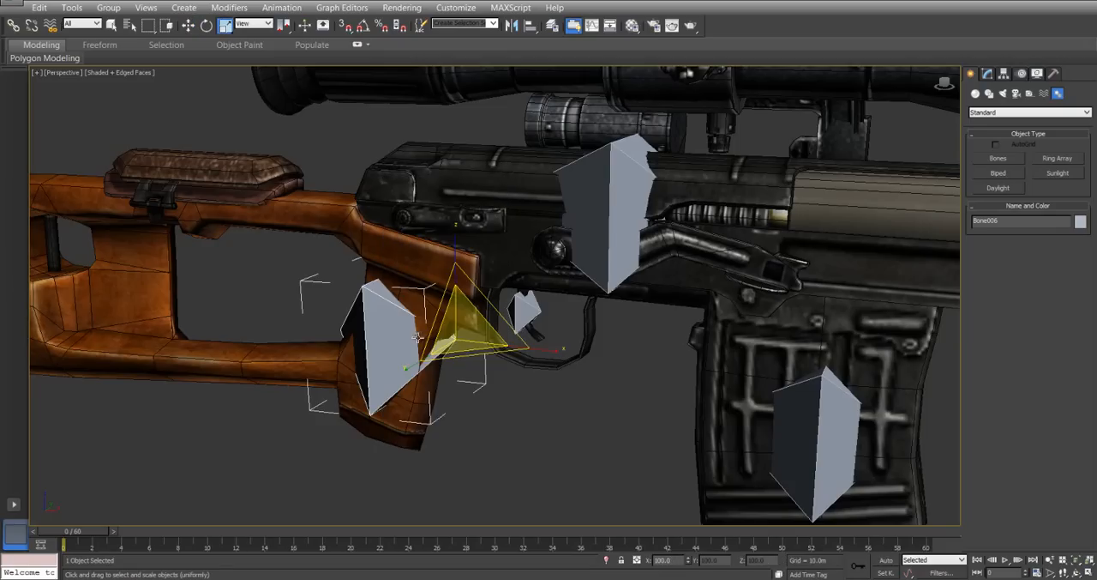
pyautogui.moveTo(456, 331); pyautogui.dragTo(460, 374)
# Move the scaled-down bone back onto the middle of the pistol grip.
pyautogui.rightClick(464, 336)
pyautogui.click(501, 340)
pyautogui.moveTo(489, 315); pyautogui.dragTo(464, 292)
pyautogui.moveTo(750, 466); pyautogui.dragTo(584, 396, button='middle')
pyautogui.click(637, 342)
pyautogui.keyDown('alt'); pyautogui.moveTo(688, 299); pyautogui.dragTo(692, 326, button='middle'); pyautogui.keyUp('alt')
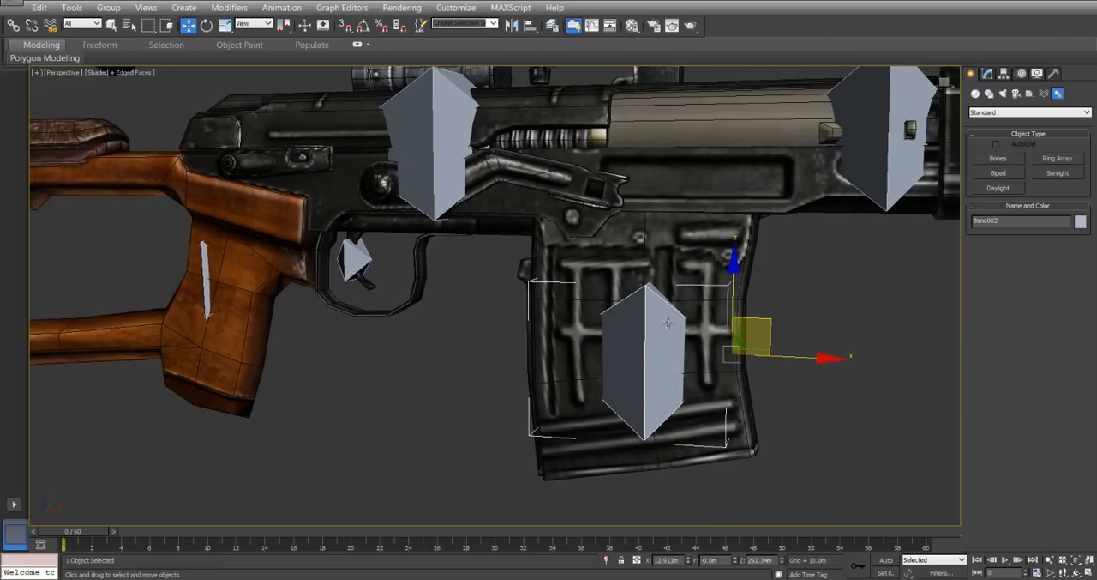
pyautogui.scroll(-4, 728, 208)
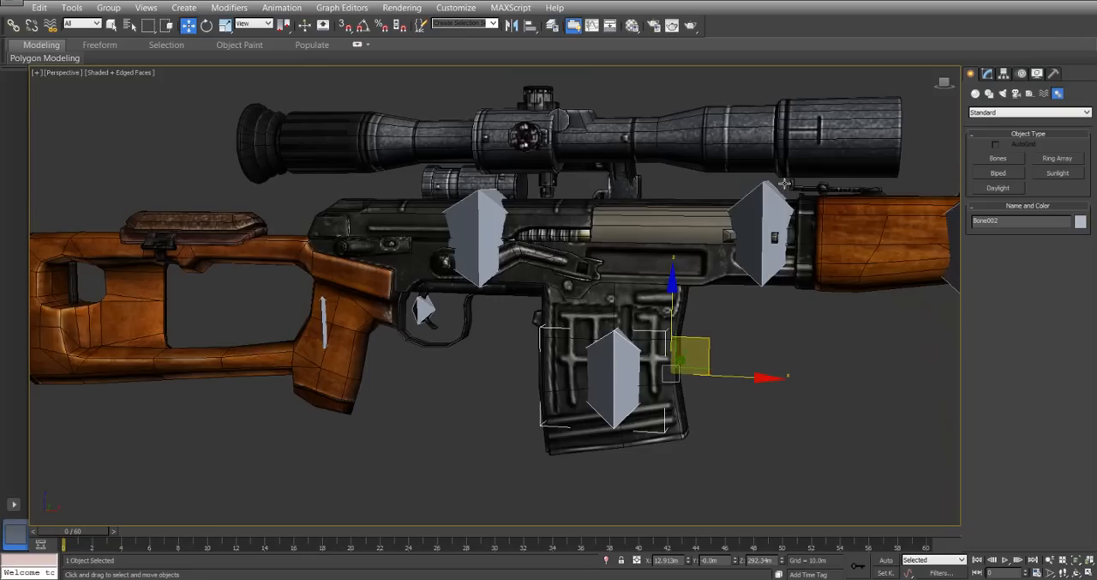
# Scale the bone at the receiver's front end down uniformly to about 48 percent.
pyautogui.click(768, 194)
pyautogui.rightClick(765, 186)
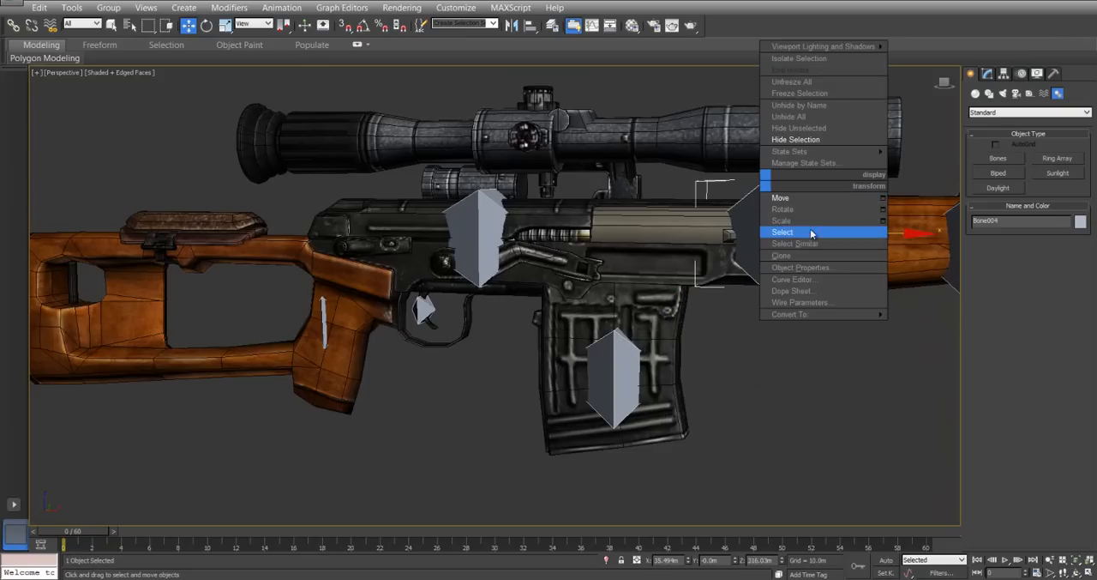
pyautogui.click(799, 228)
pyautogui.scroll(-1, 795, 240)
pyautogui.keyDown('alt'); pyautogui.moveTo(795, 240); pyautogui.dragTo(813, 292, button='middle'); pyautogui.keyUp('alt')
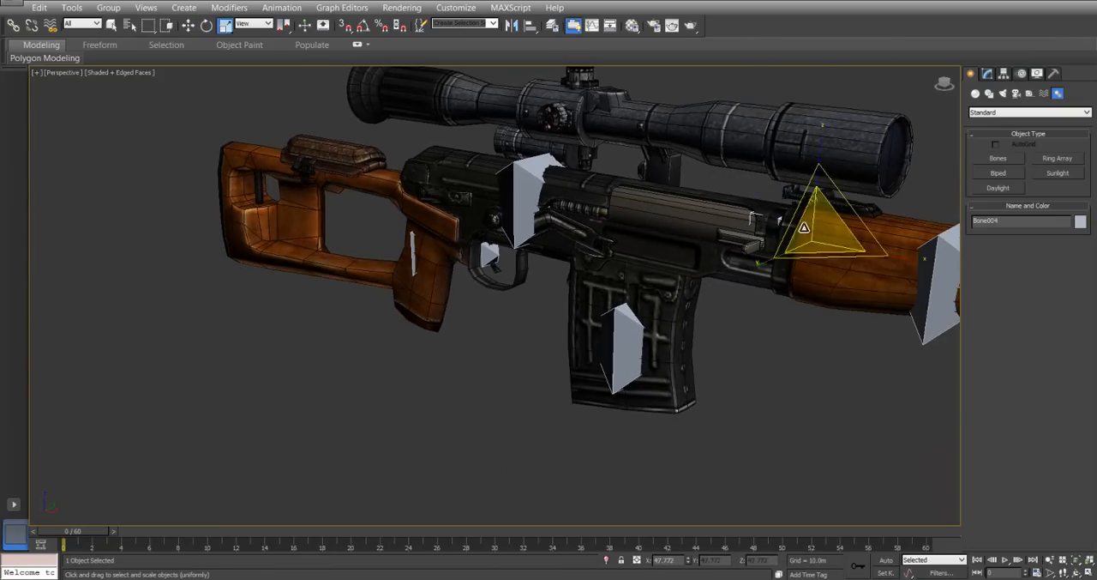
# Move the receiver's front bone sideways out of the rifle body and onto the cocking lever.
pyautogui.rightClick(799, 214)
pyautogui.click(819, 225)
pyautogui.moveTo(858, 239); pyautogui.dragTo(819, 246)
pyautogui.keyDown('alt'); pyautogui.moveTo(661, 251); pyautogui.dragTo(544, 288, button='middle'); pyautogui.keyUp('alt')
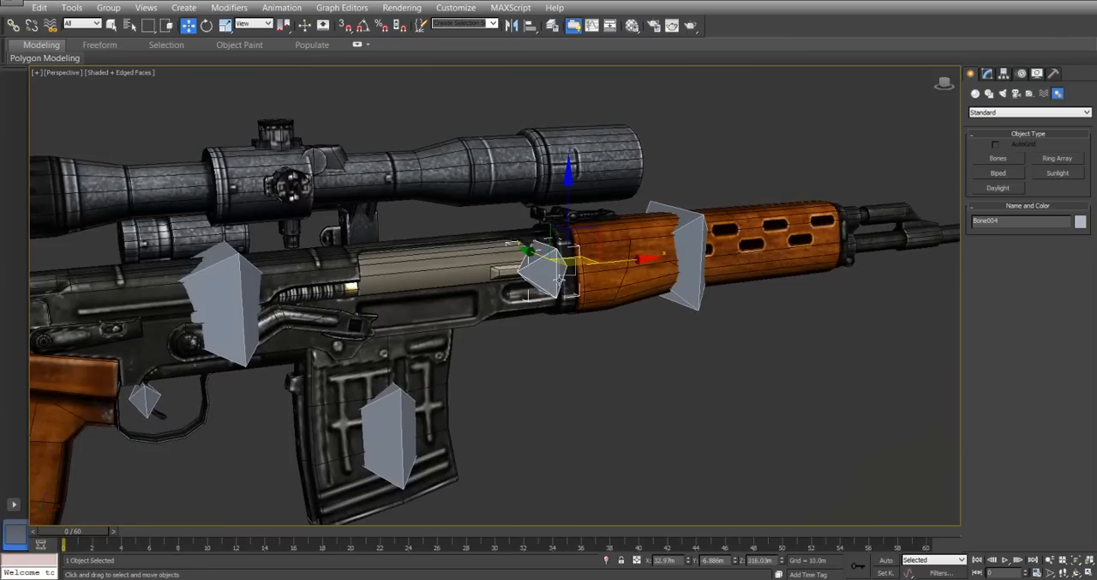
# Scale the handguard bone down uniformly to about 57 percent.
pyautogui.click(682, 232)
pyautogui.rightClick(694, 234)
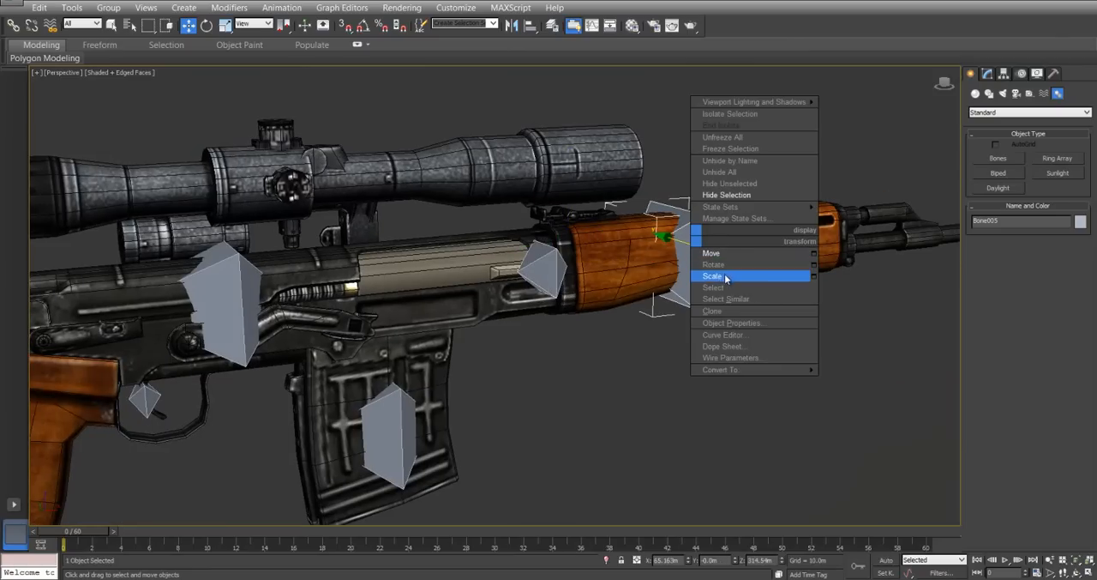
pyautogui.click(712, 276)
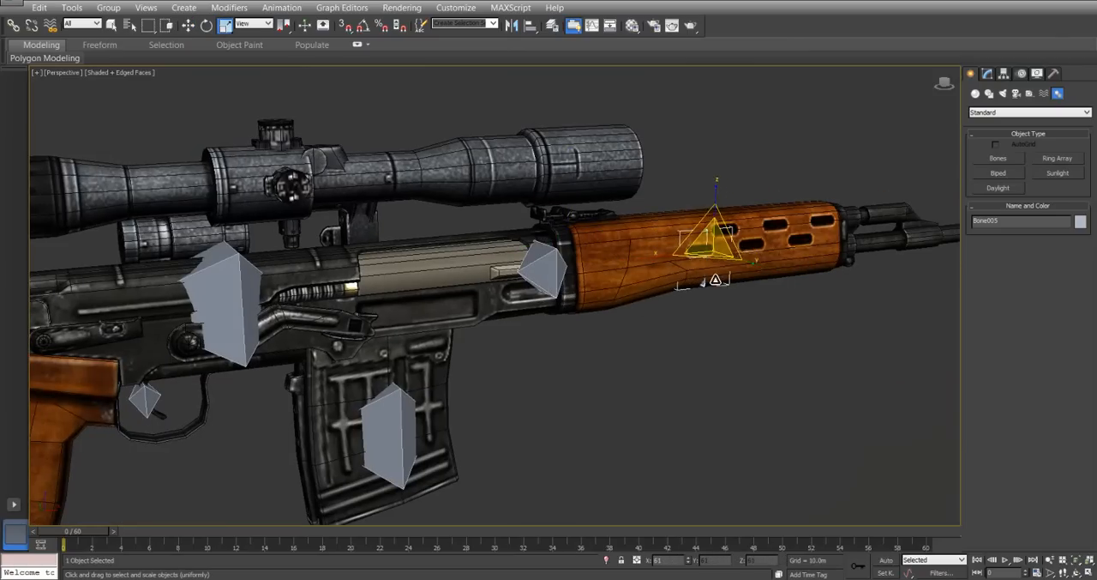
# Reposition the scaled handguard bone lengthwise so it sits among the handguard's ventilation slots.
pyautogui.rightClick(708, 230)
pyautogui.click(722, 247)
pyautogui.keyDown('alt'); pyautogui.moveTo(726, 258); pyautogui.dragTo(651, 274, button='middle'); pyautogui.keyUp('alt')
pyautogui.moveTo(764, 269); pyautogui.dragTo(815, 268)
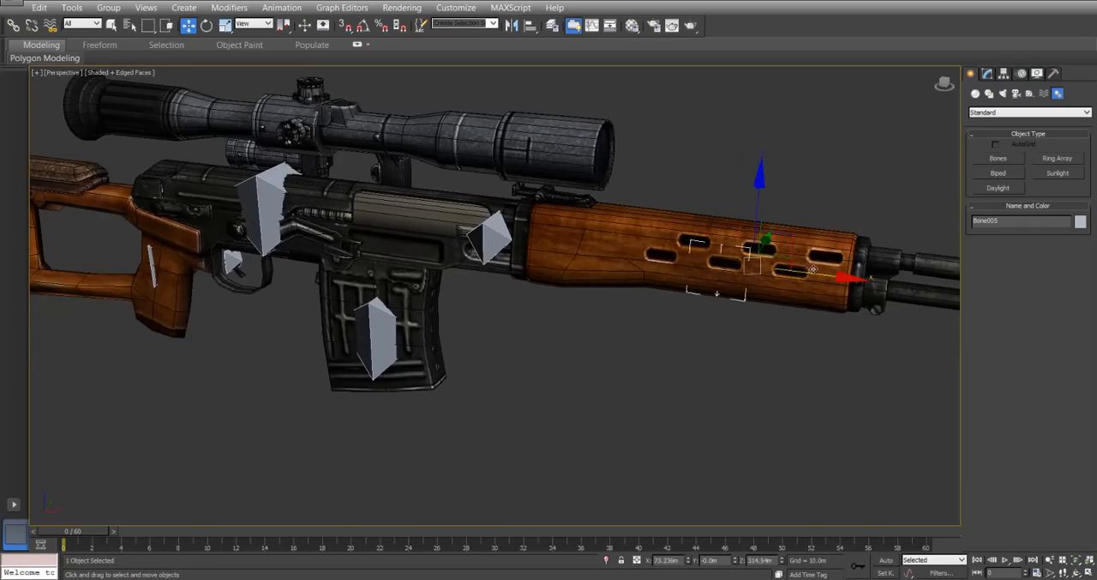
pyautogui.keyDown('alt'); pyautogui.moveTo(745, 262); pyautogui.dragTo(305, 300, button='middle'); pyautogui.keyUp('alt')
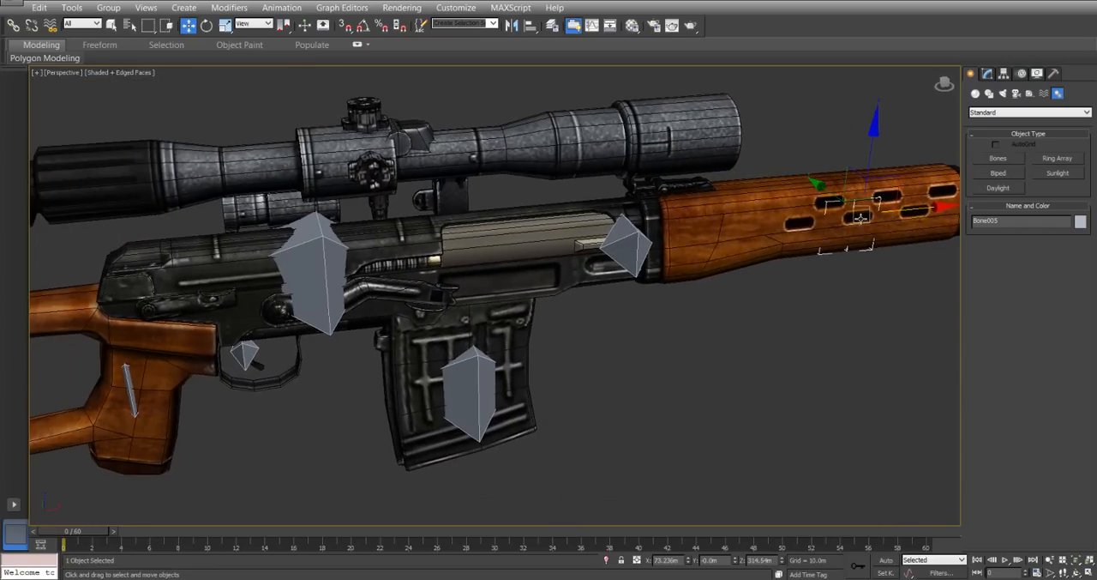
# Move the large bone on the receiver slightly forward along the rifle.
pyautogui.click(314, 265)
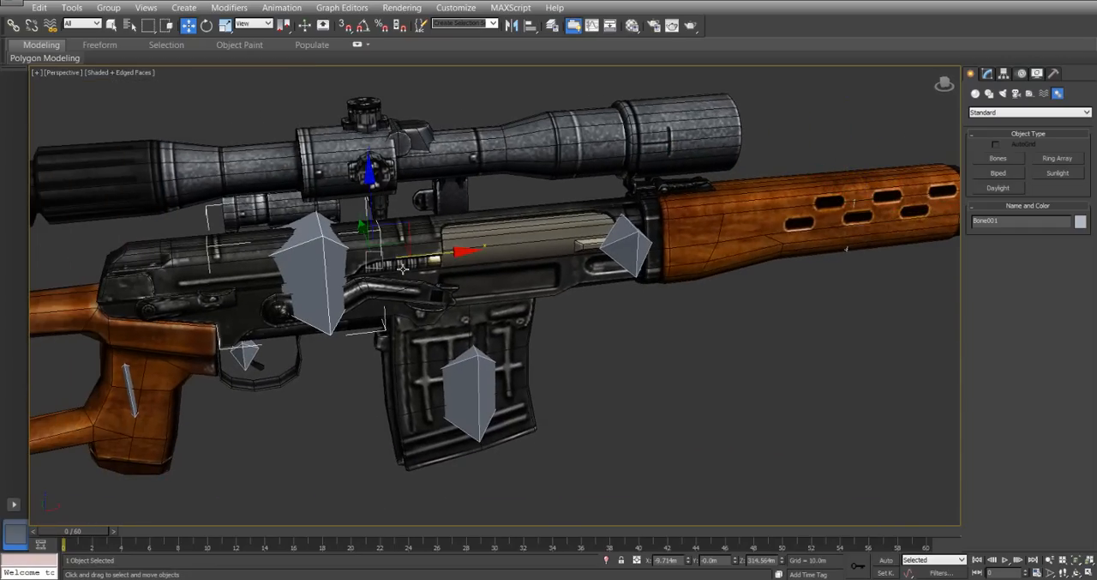
pyautogui.moveTo(430, 256); pyautogui.dragTo(462, 254)
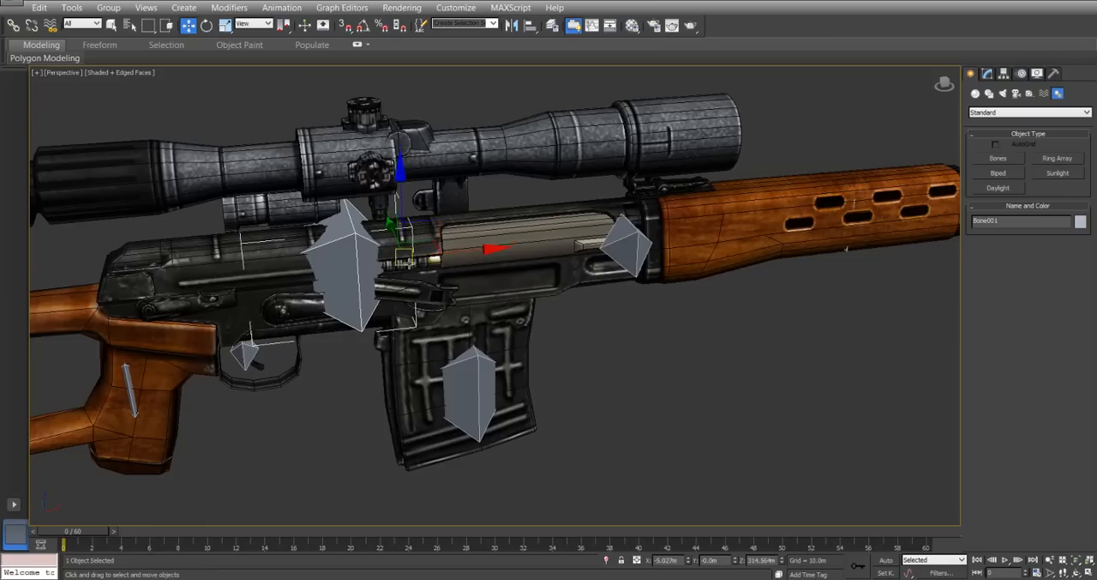
pyautogui.rightClick(386, 267)
pyautogui.click(419, 306)
pyautogui.keyDown('alt'); pyautogui.moveTo(419, 306); pyautogui.dragTo(441, 288, button='middle'); pyautogui.keyUp('alt')
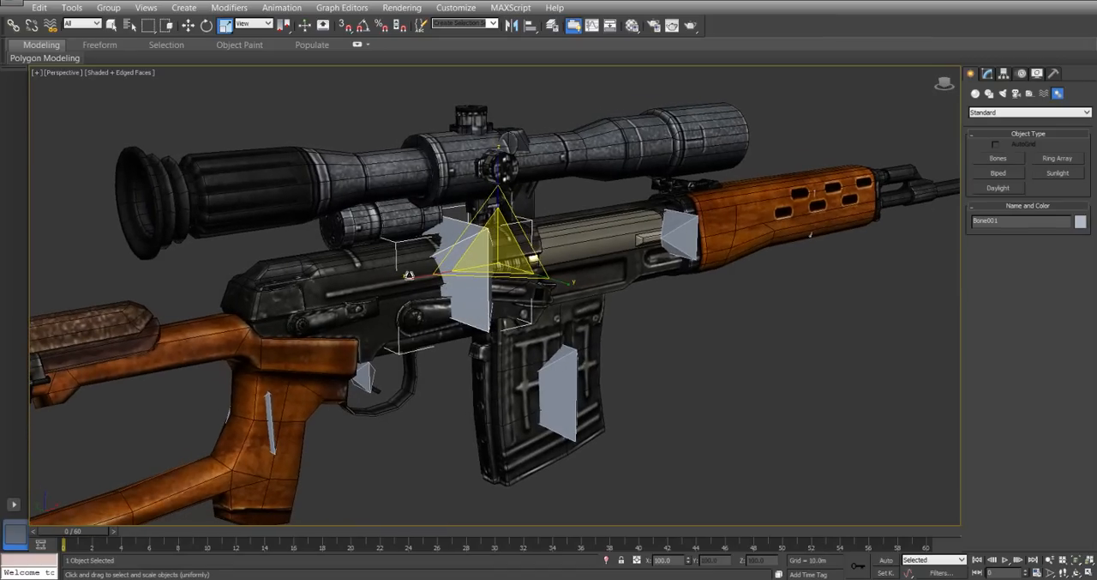
# Examine from above how the receiver, magazine and cocking lever bones sit relative to the rifle's centreline.
pyautogui.click(679, 385)
pyautogui.click(472, 316)
pyautogui.keyDown('alt'); pyautogui.moveTo(473, 315); pyautogui.dragTo(708, 350, button='middle'); pyautogui.keyUp('alt')
pyautogui.press('t')
pyautogui.moveTo(496, 289); pyautogui.dragTo(487, 298, button='middle')
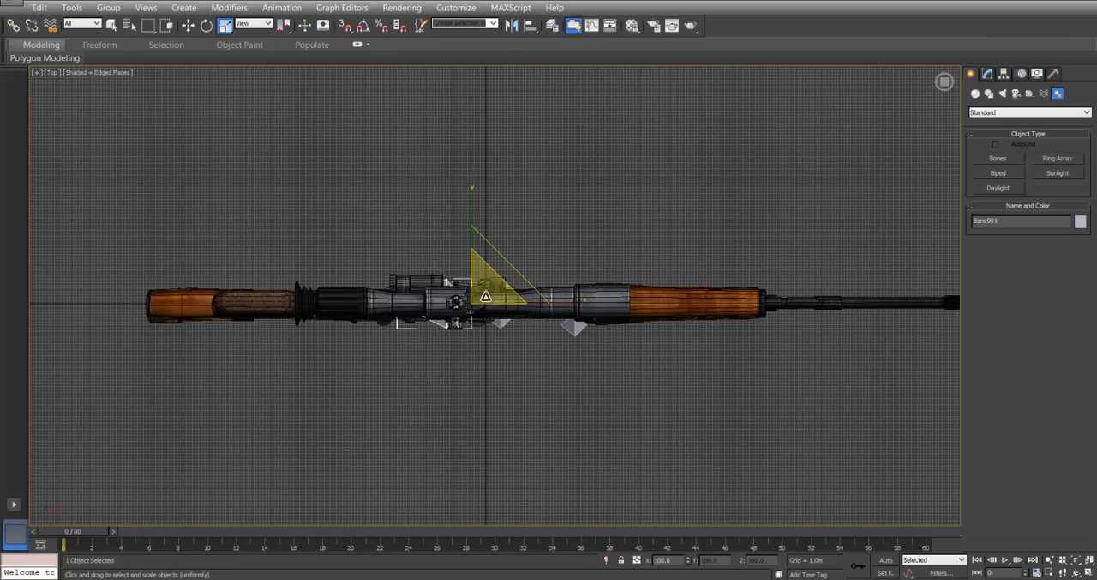
pyautogui.scroll(-2, 426, 250)
pyautogui.moveTo(440, 215); pyautogui.dragTo(413, 324, button='middle')
pyautogui.scroll(-2, 427, 254)
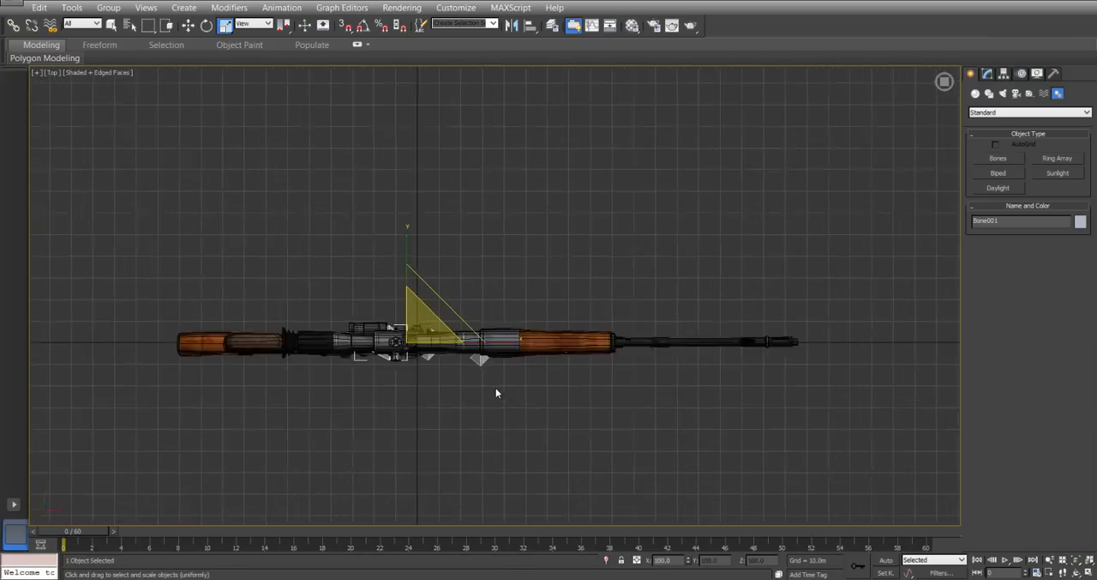
pyautogui.scroll(10, 498, 391)
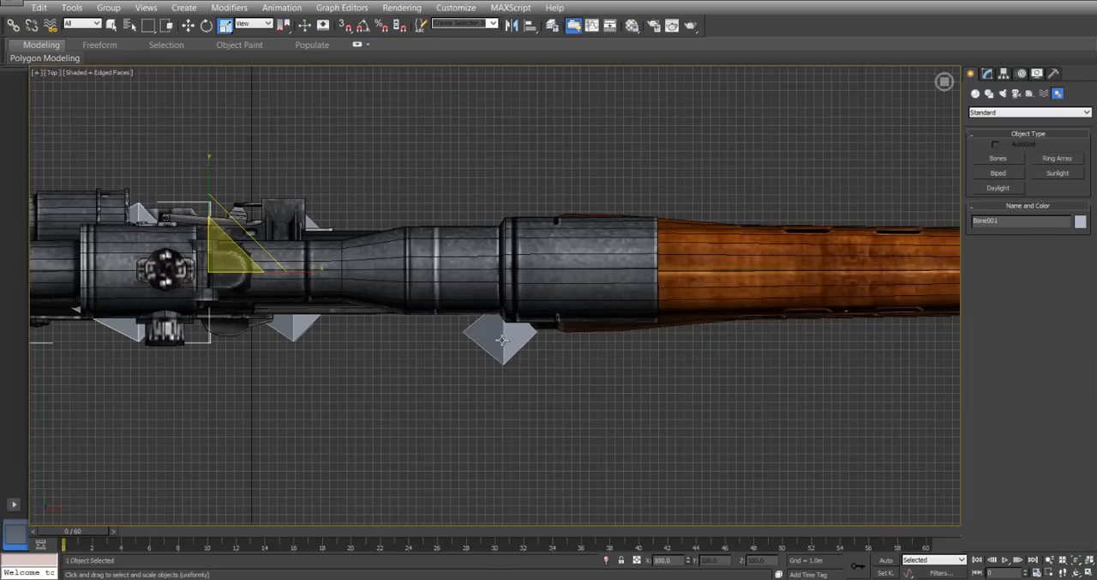
pyautogui.click(489, 346)
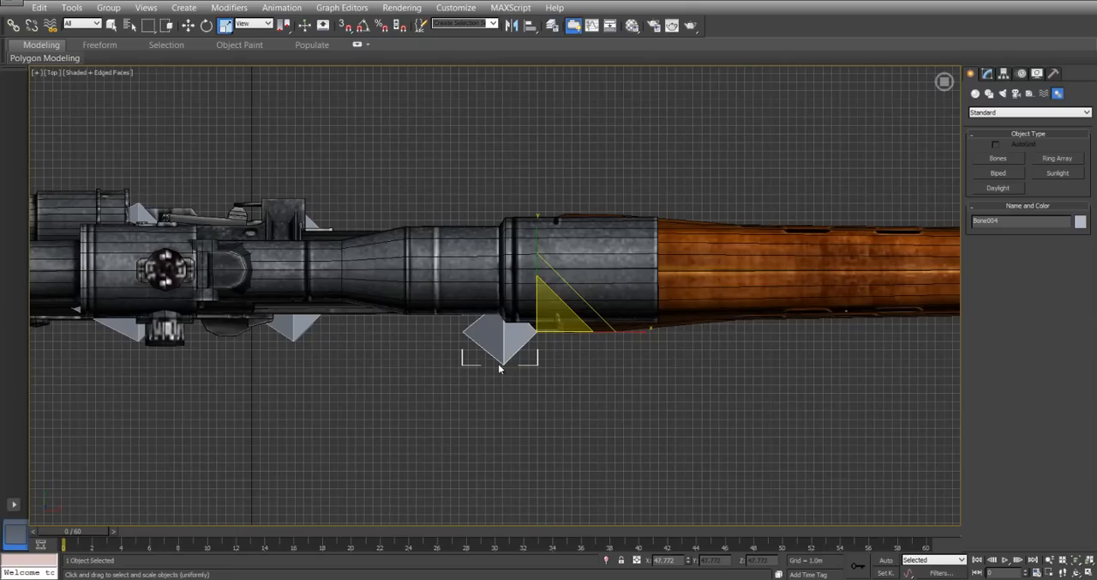
pyautogui.moveTo(296, 339); pyautogui.dragTo(639, 357, button='middle')
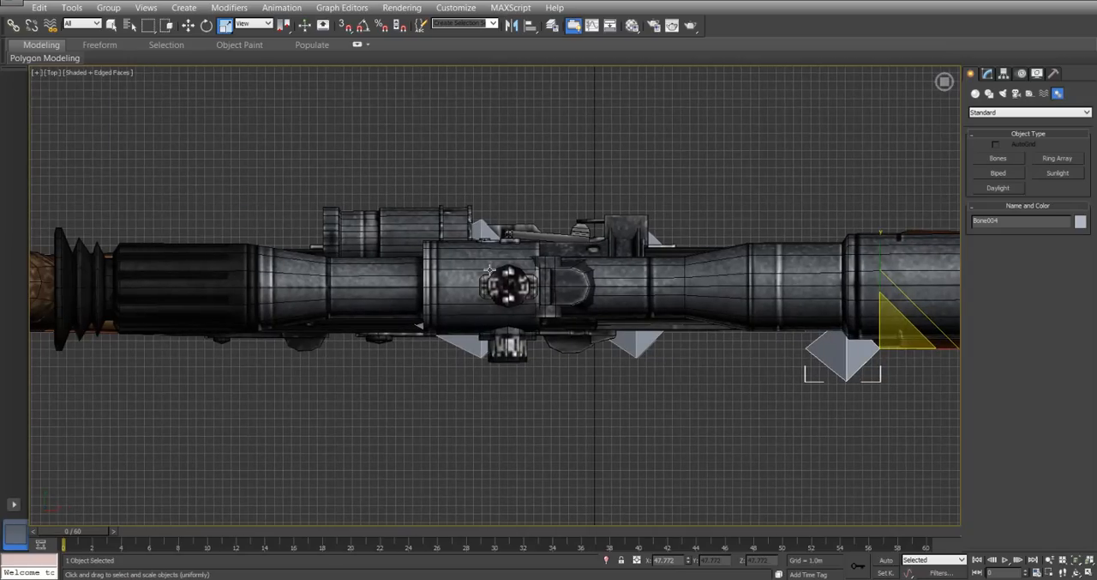
pyautogui.scroll(-5, 377, 281)
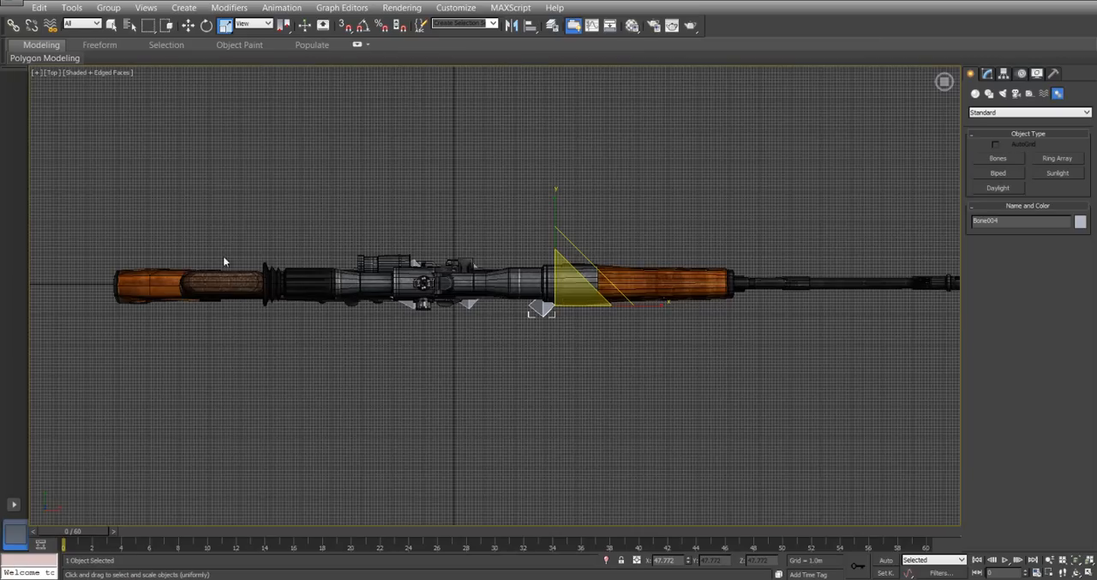
# In the front view, rename the receiver bone with a name beginning with "Ma", and open the magazine bone's name for editing.
pyautogui.press('f')
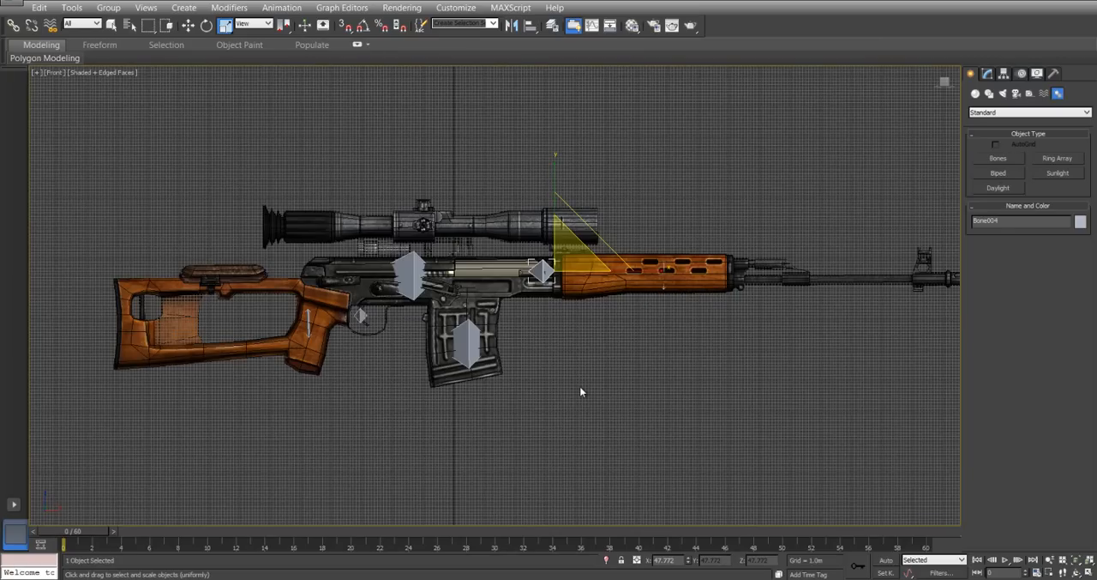
pyautogui.click(581, 392)
pyautogui.click(441, 259)
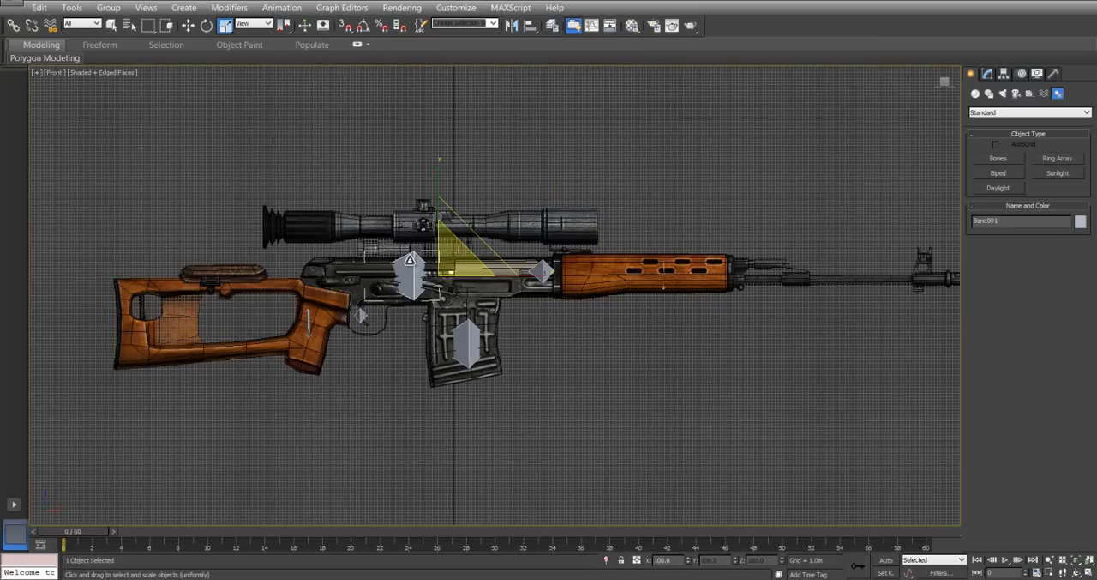
pyautogui.click(991, 77)
pyautogui.moveTo(1000, 90); pyautogui.dragTo(896, 88)
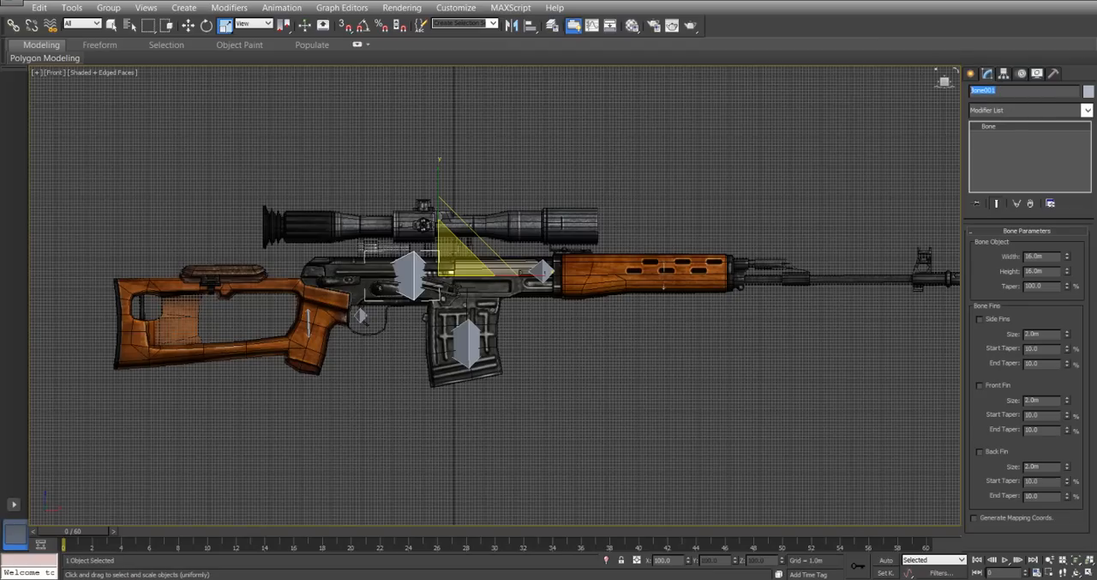
pyautogui.write('Main')
pyautogui.click(470, 341)
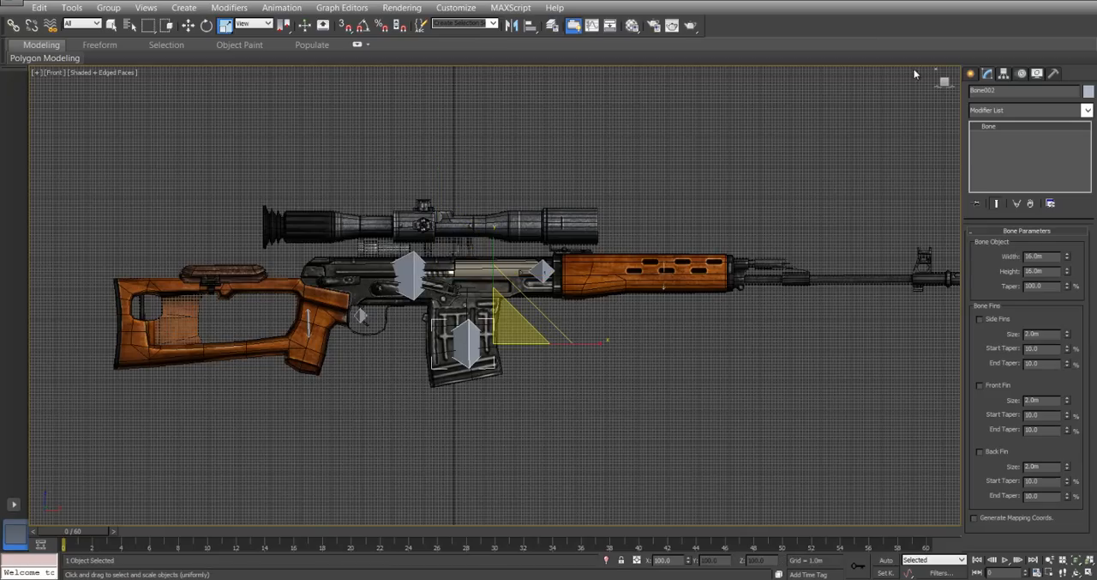
pyautogui.click(1000, 89)
# Rename the bone on the cocking lever as Leaver.
pyautogui.click(540, 270)
pyautogui.click(993, 91)
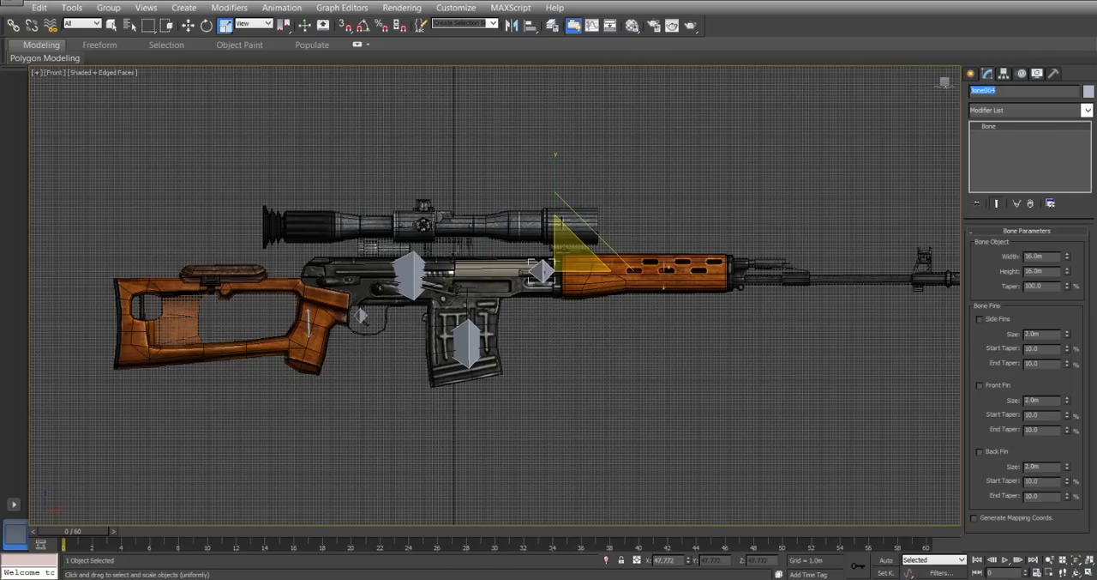
pyautogui.write('Lea')
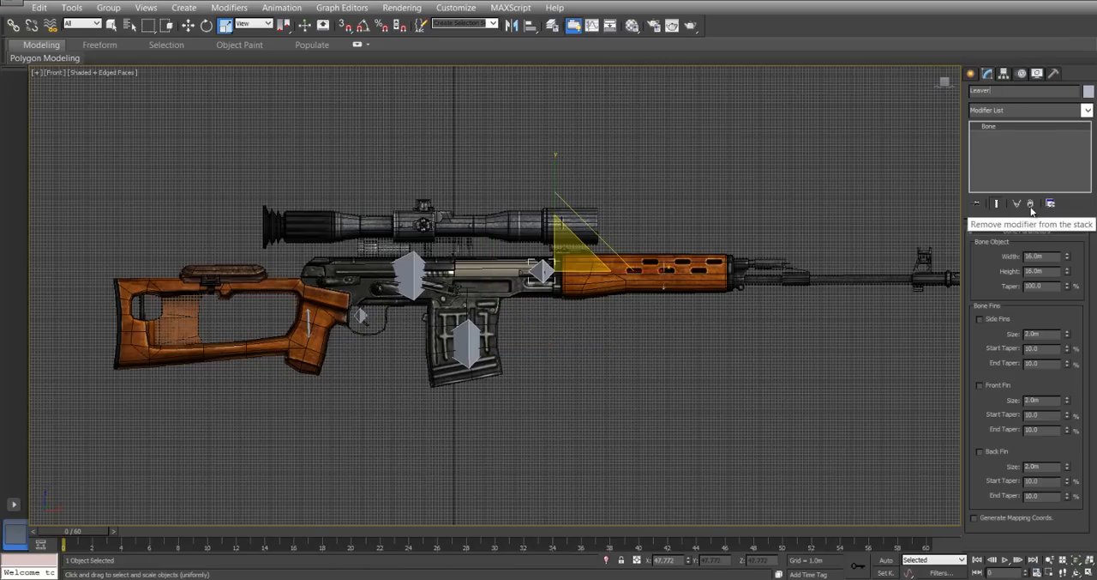
pyautogui.write('ver')
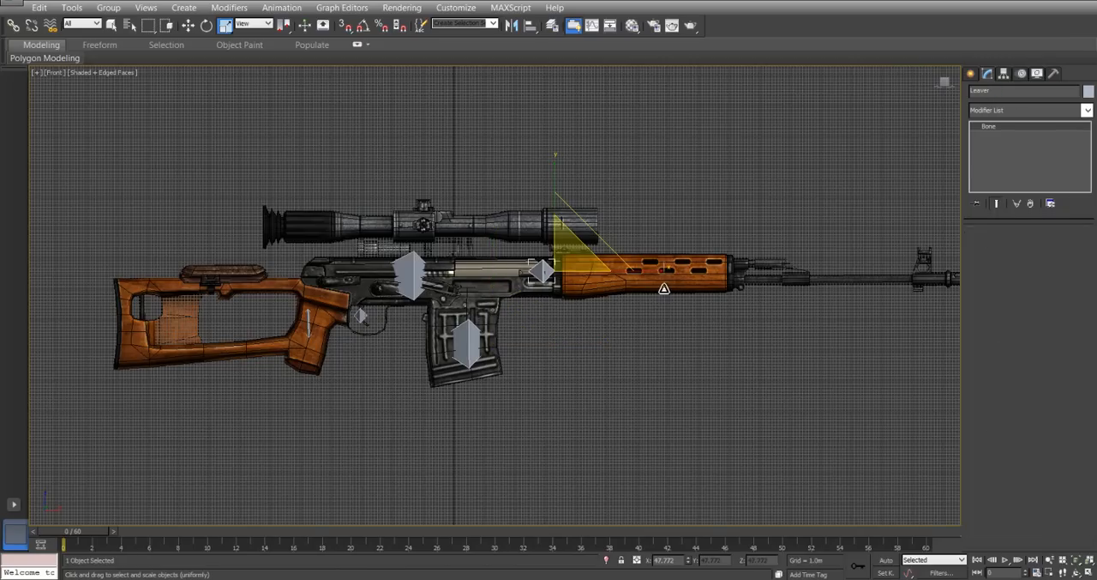
# Rename the handguard bone with a name beginning with "Lef".
pyautogui.click(664, 289)
pyautogui.moveTo(1015, 91); pyautogui.dragTo(927, 94)
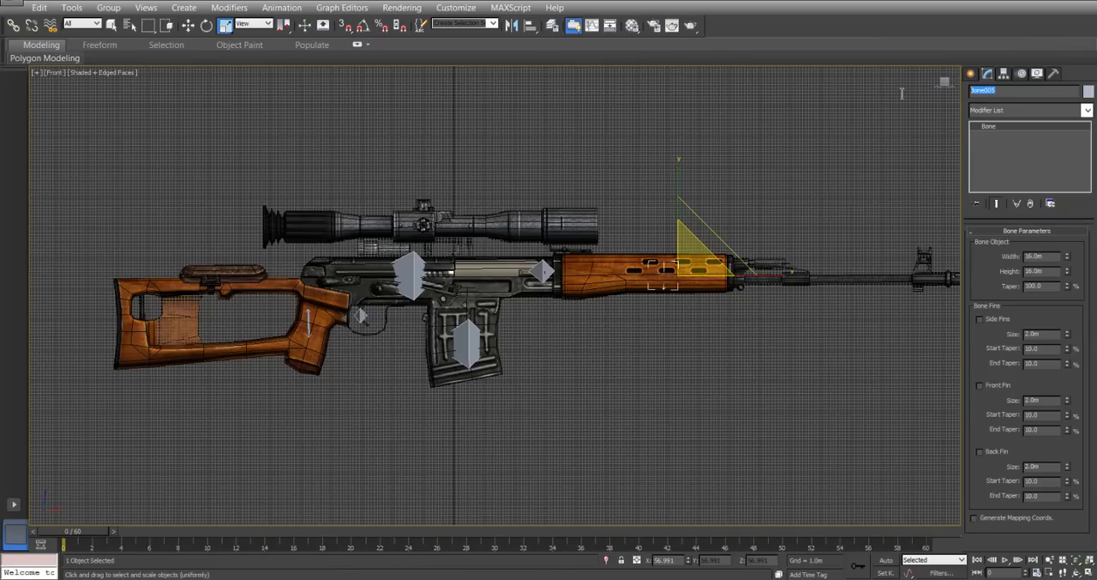
pyautogui.write('LeftHotSpot')
# Rename the bone on the pistol grip as RightHotSpot.
pyautogui.click(307, 320)
pyautogui.moveTo(1009, 95); pyautogui.dragTo(950, 95)
pyautogui.write('Right')
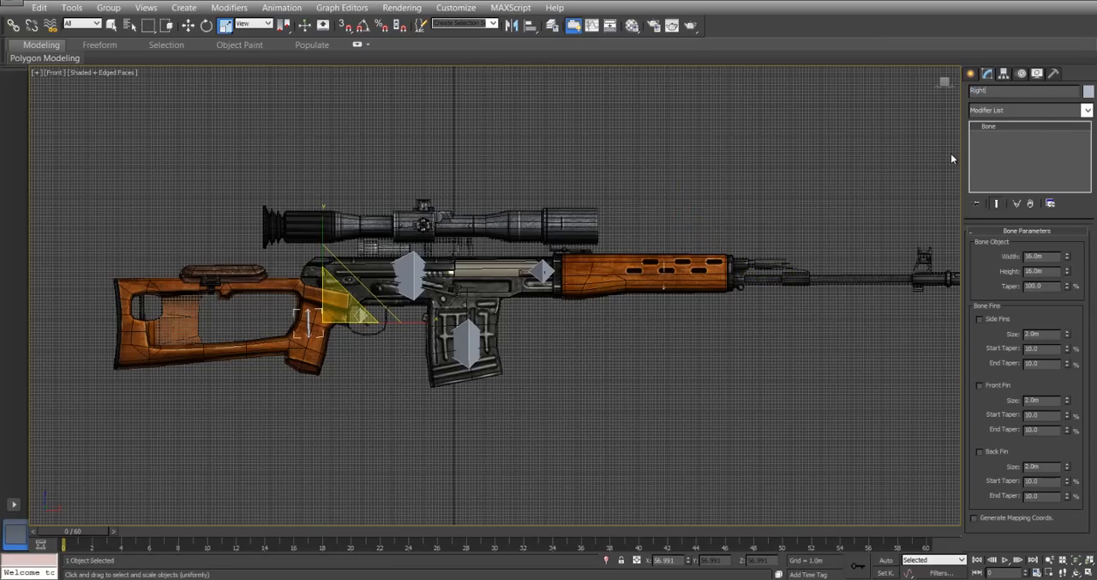
pyautogui.write('HotSpot')
pyautogui.click(362, 332)
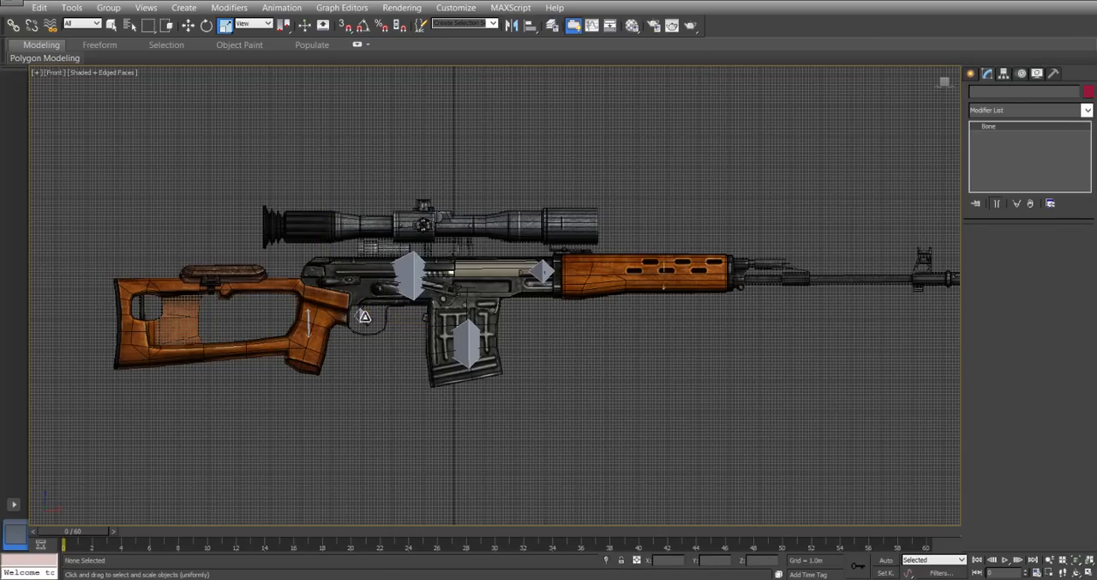
# Rename the bone on the trigger as Trigger.
pyautogui.click(364, 317)
pyautogui.moveTo(1001, 92); pyautogui.dragTo(974, 84)
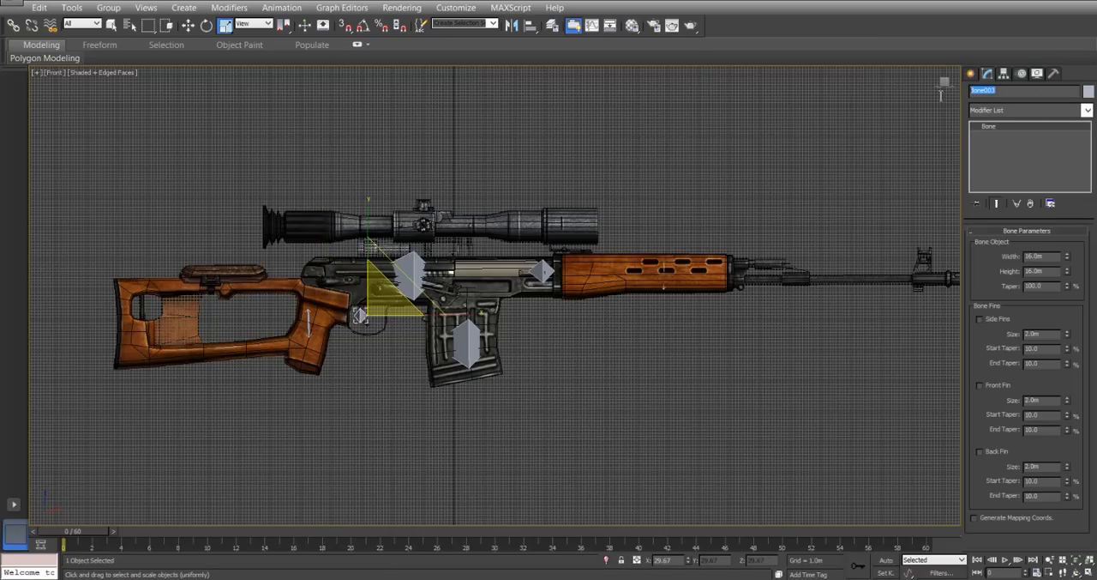
pyautogui.write('Trigger')
pyautogui.click(660, 369)
# Apply a Skin modifier to the LOW POLY rifle mesh.
pyautogui.click(486, 273)
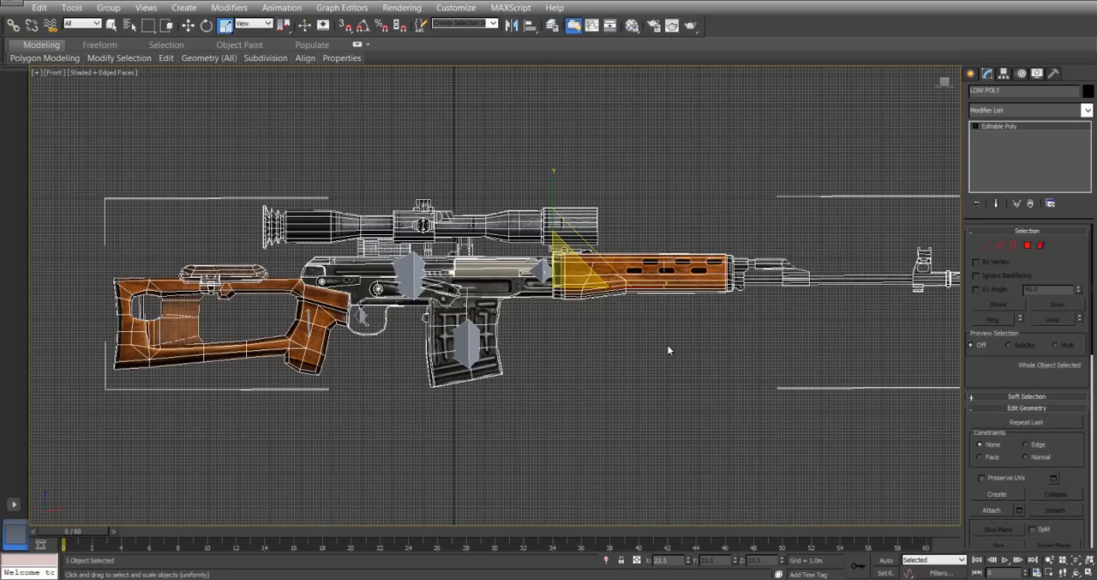
pyautogui.click(995, 116)
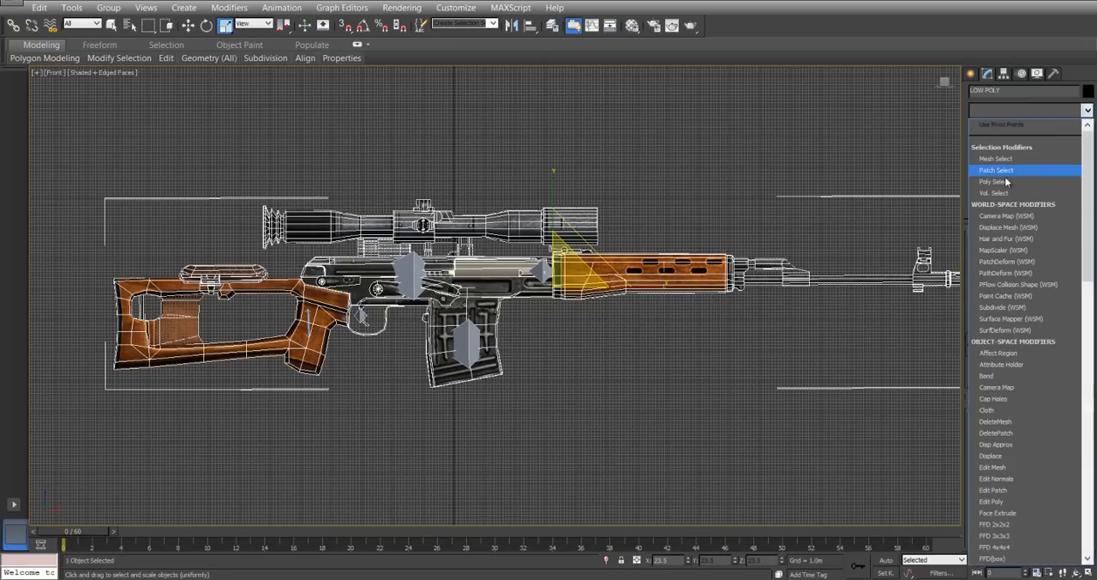
pyautogui.scroll(-6, 1023, 377)
pyautogui.scroll(-8, 1022, 377)
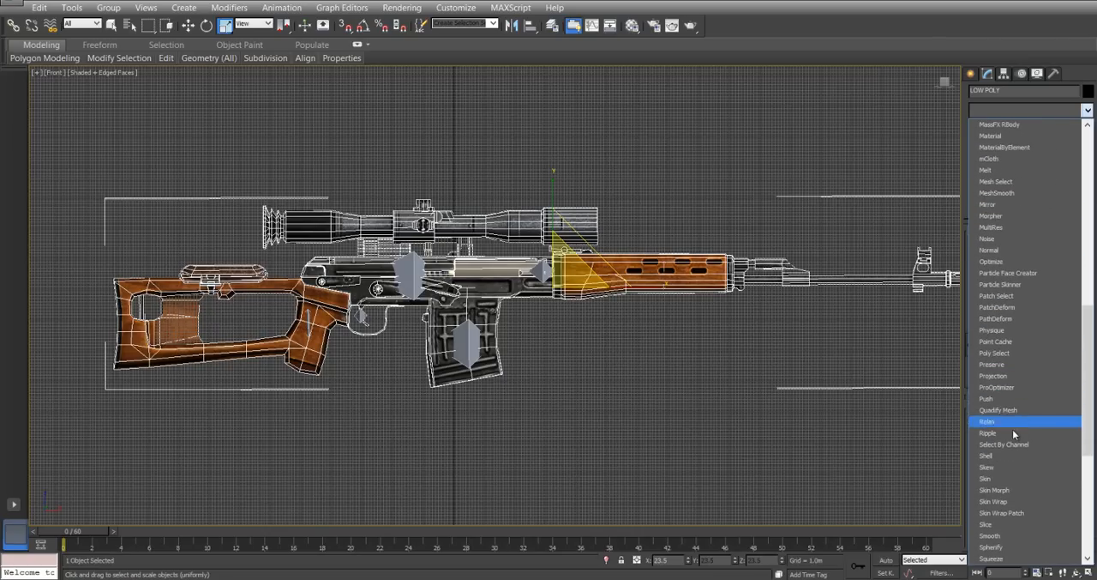
pyautogui.click(1008, 481)
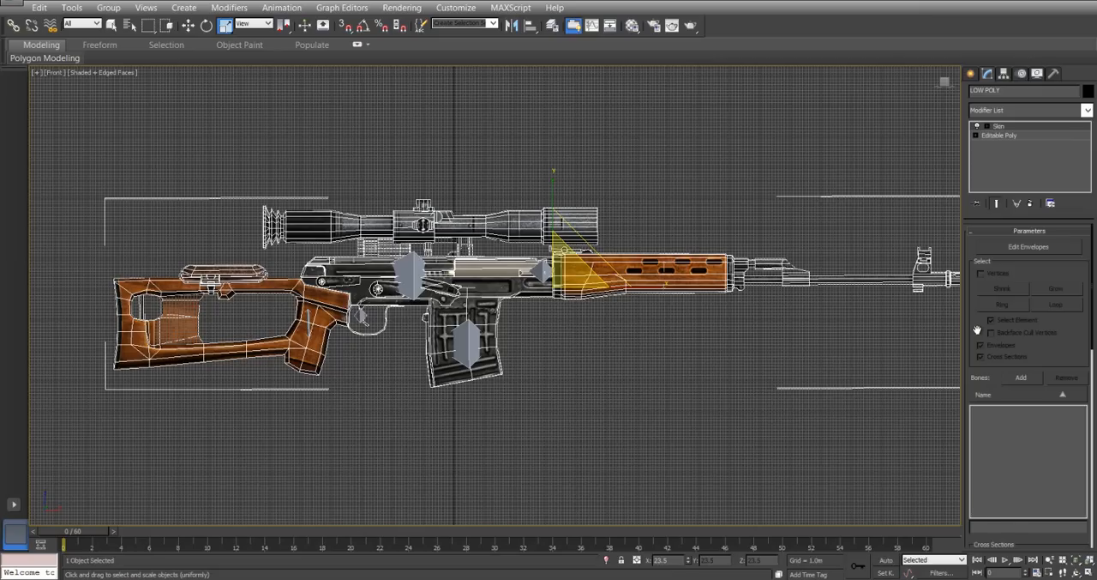
# Add the bones Leaver, LeftHotSpot, Magazine, Main, RightHotSpot and Trigger to the rifle's Skin modifier.
pyautogui.scroll(-2, 977, 330)
pyautogui.moveTo(976, 316); pyautogui.dragTo(980, 352)
pyautogui.click(1021, 378)
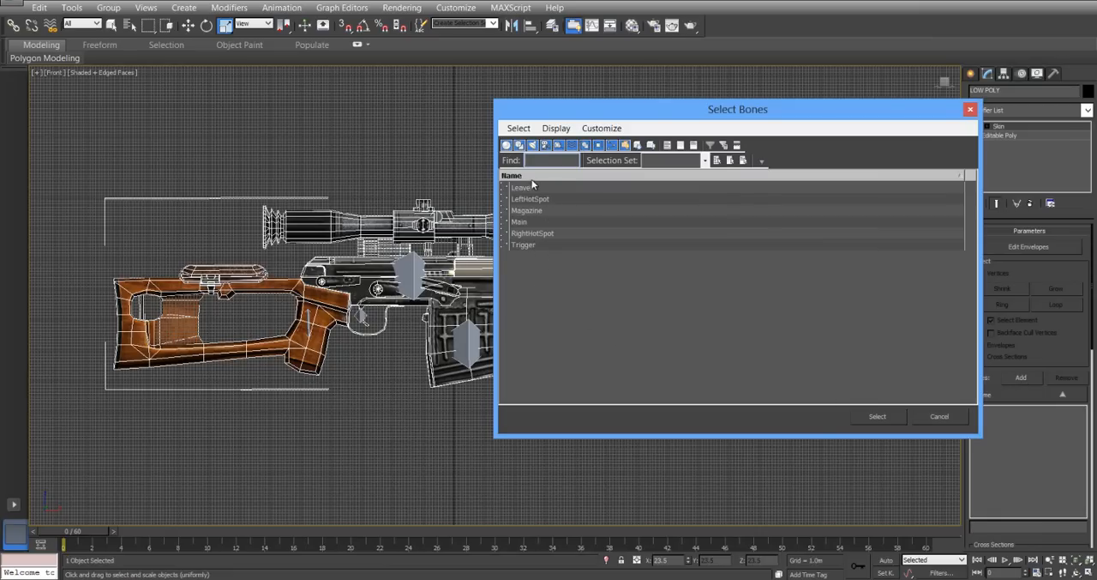
pyautogui.moveTo(530, 189); pyautogui.dragTo(528, 249)
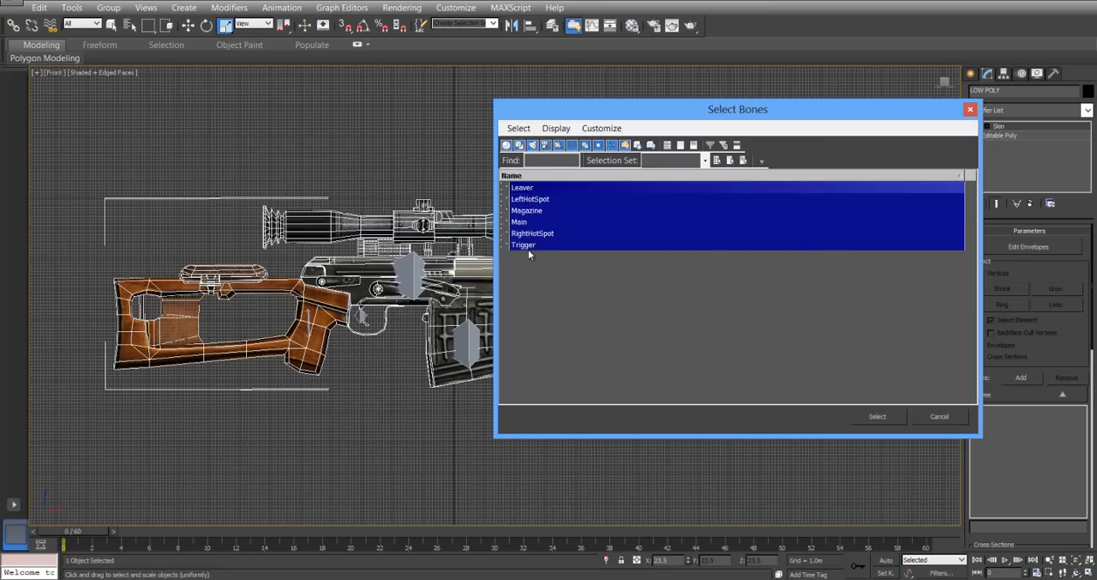
pyautogui.click(878, 417)
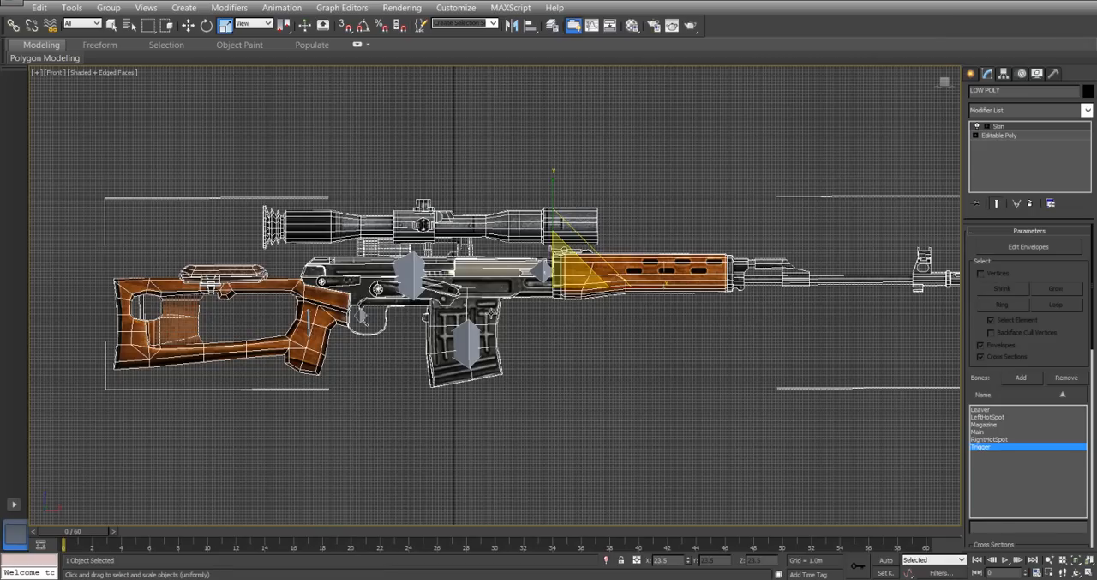
# At the Element level of the Editable Poly, select the magazine and hide all the unselected geometry.
pyautogui.moveTo(646, 436); pyautogui.dragTo(601, 429, button='middle')
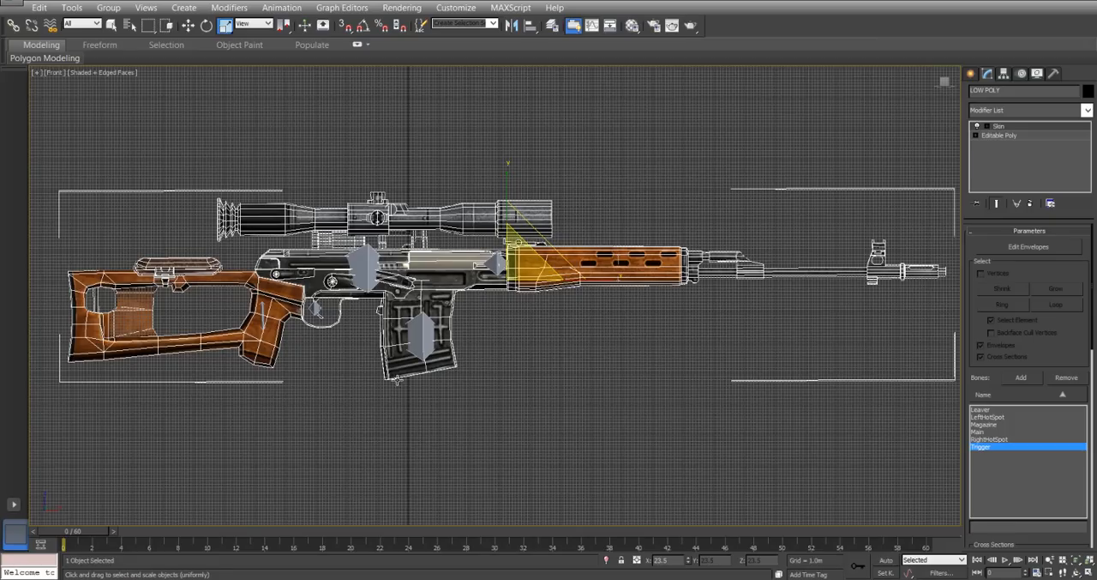
pyautogui.click(1003, 137)
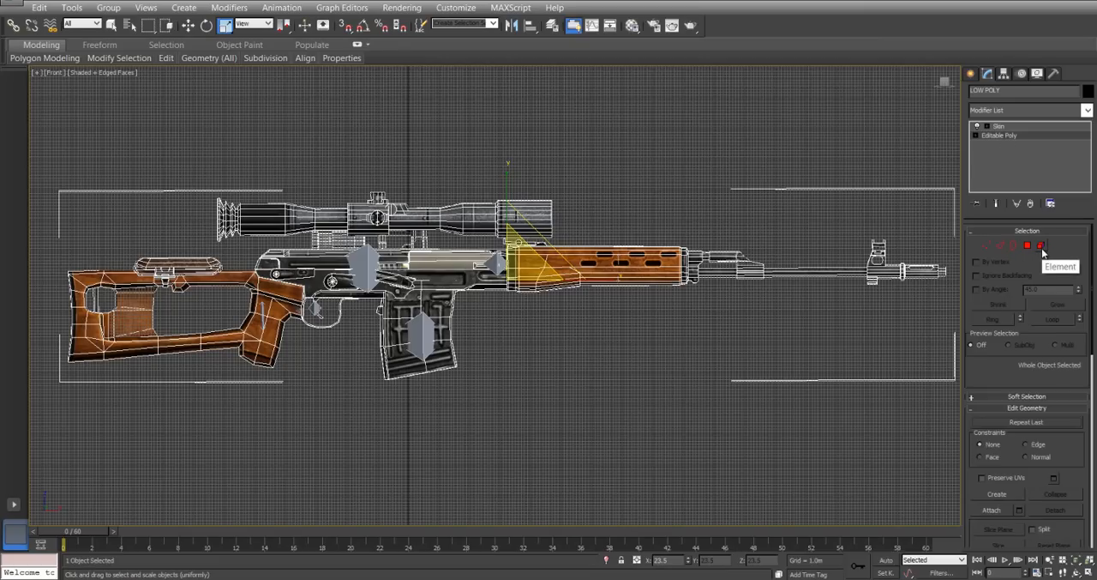
pyautogui.click(1042, 247)
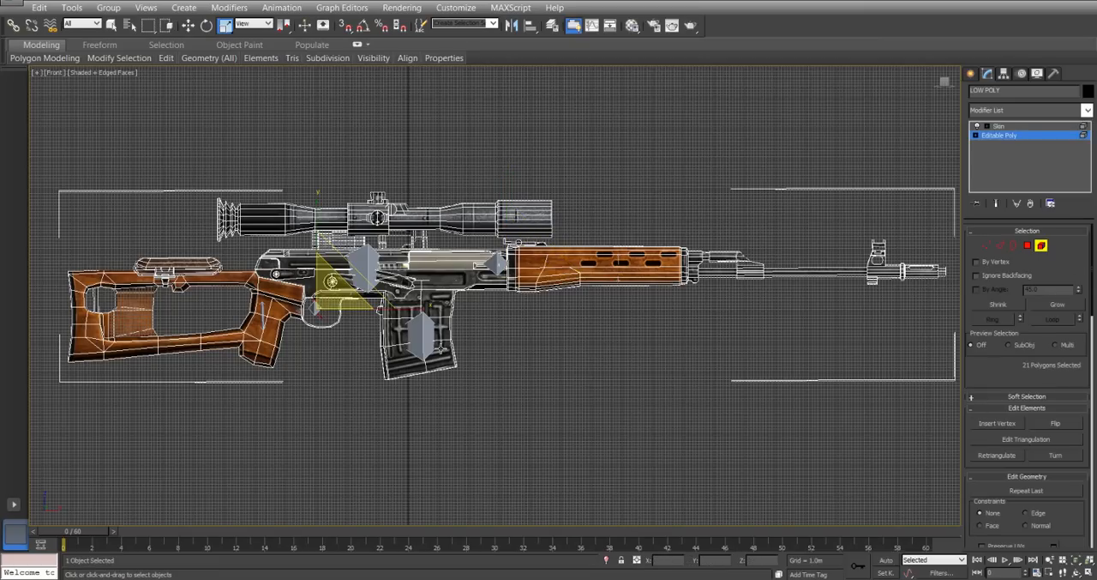
pyautogui.click(439, 344)
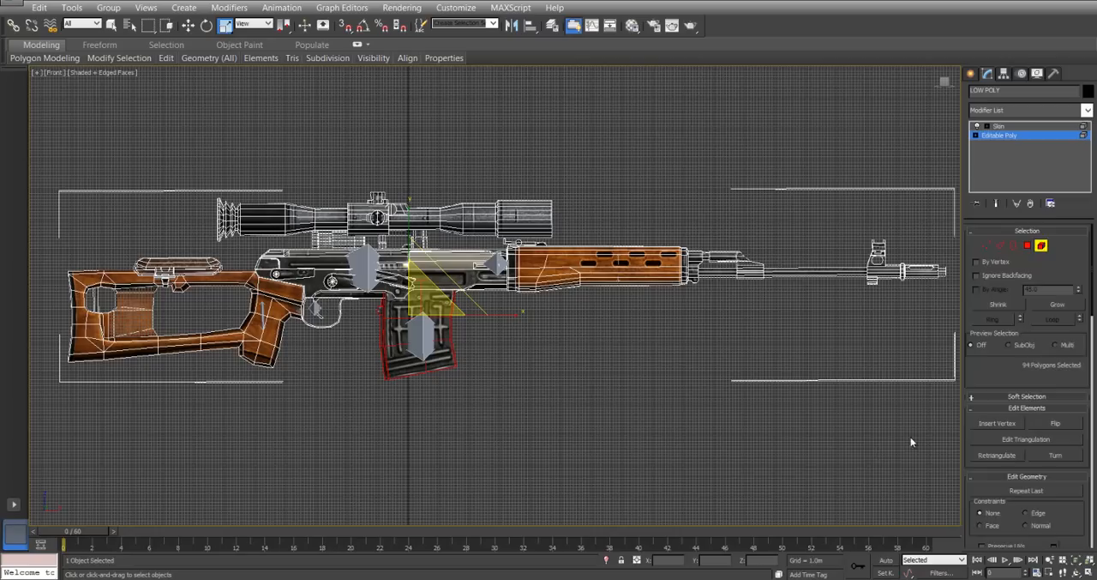
pyautogui.scroll(-5, 999, 400)
pyautogui.scroll(-2, 999, 396)
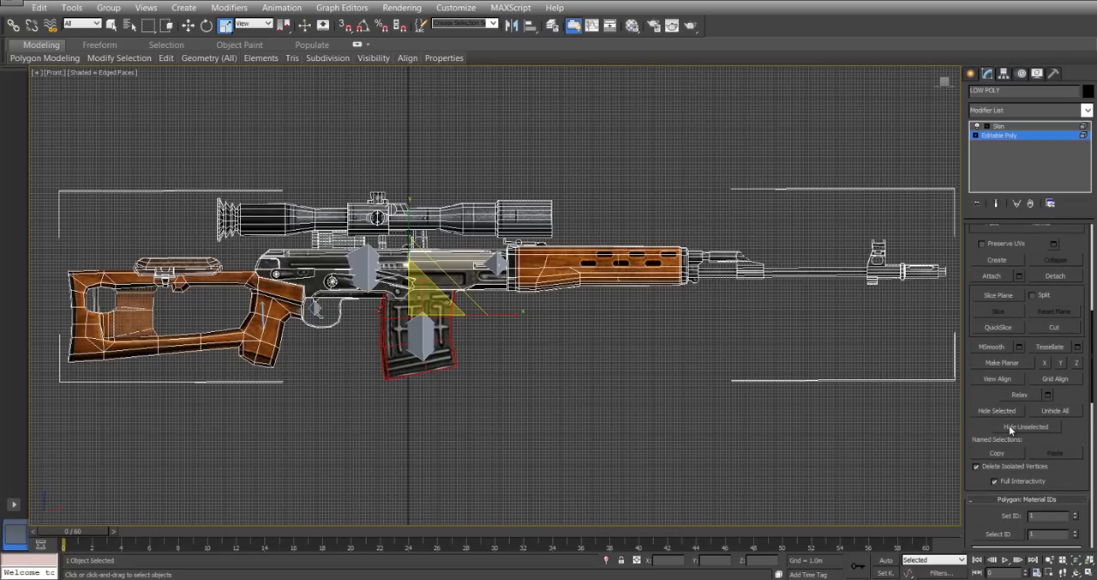
pyautogui.click(1010, 426)
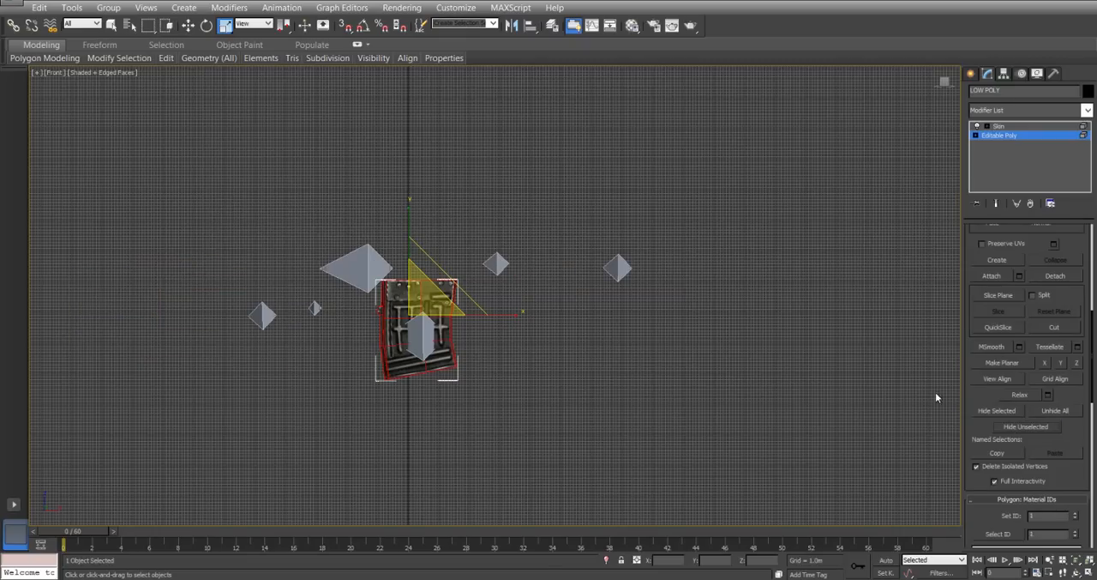
# Start editing envelopes in the Skin modifier with vertex selection enabled, and select all of the magazine's vertices.
pyautogui.click(1012, 127)
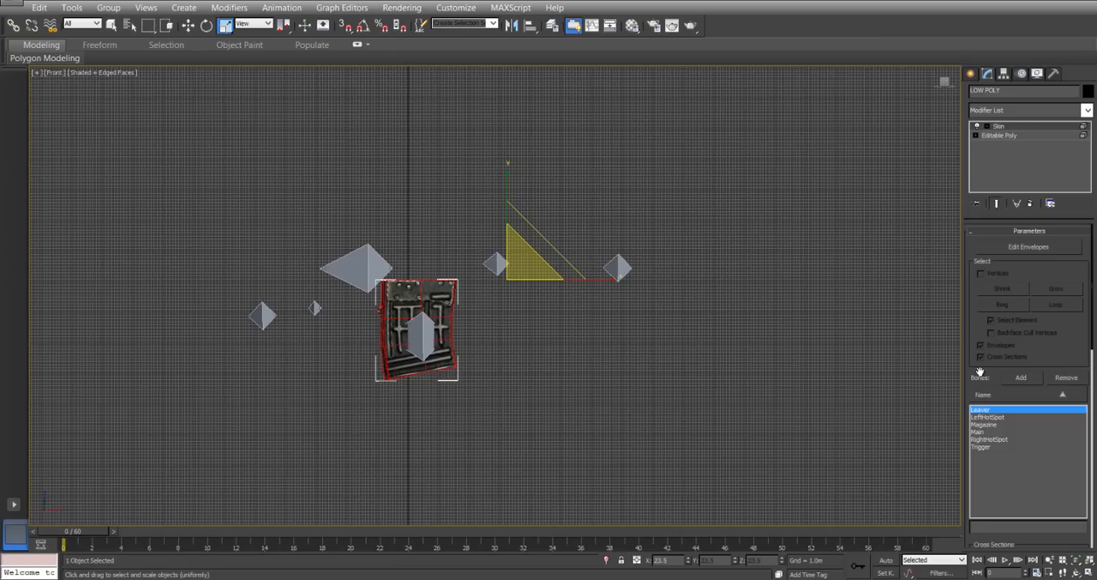
pyautogui.click(1014, 249)
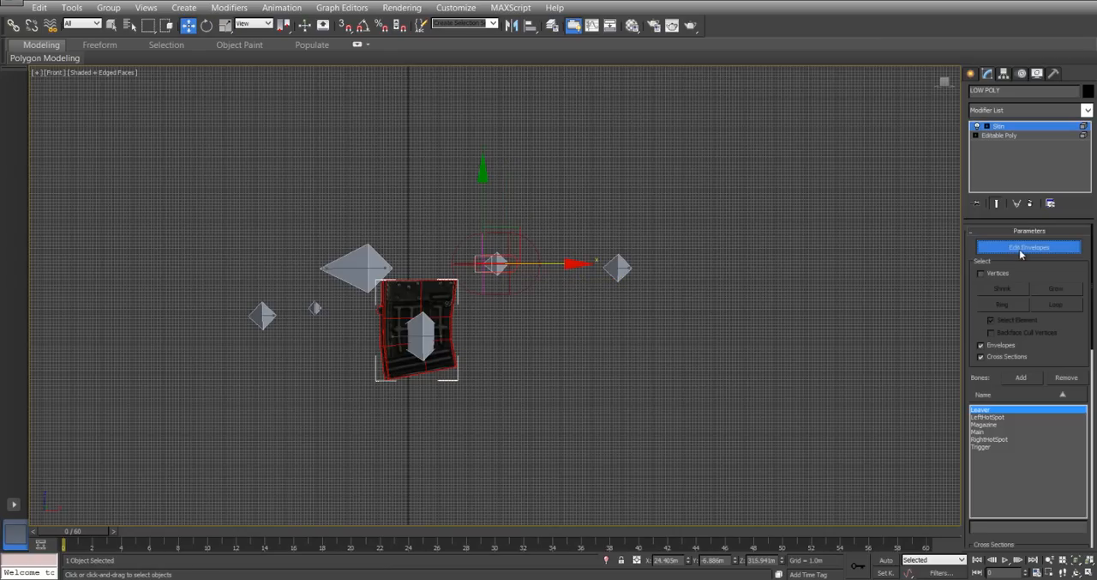
pyautogui.click(981, 273)
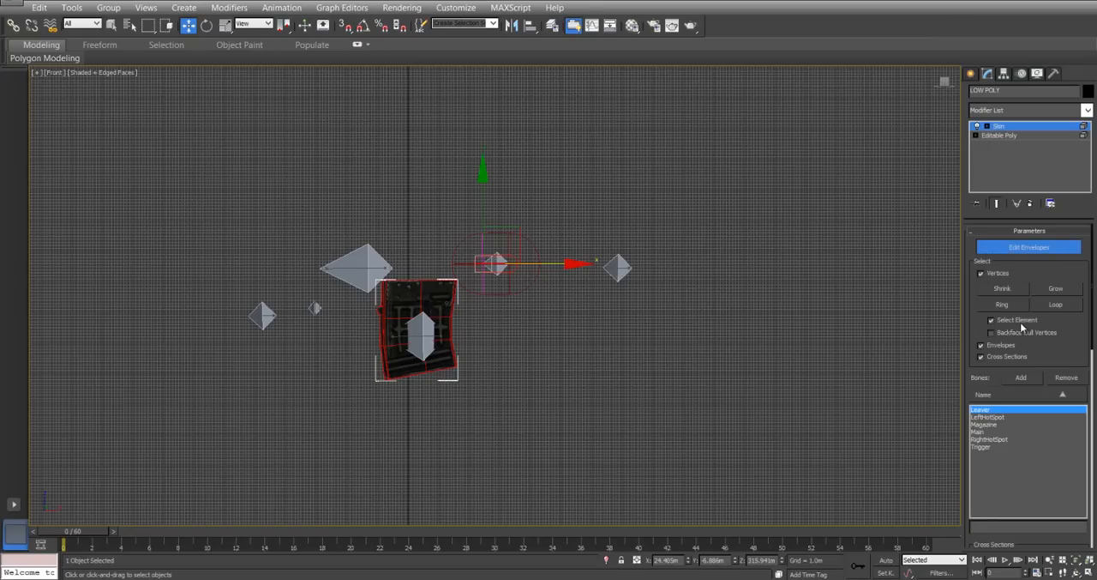
pyautogui.click(421, 278)
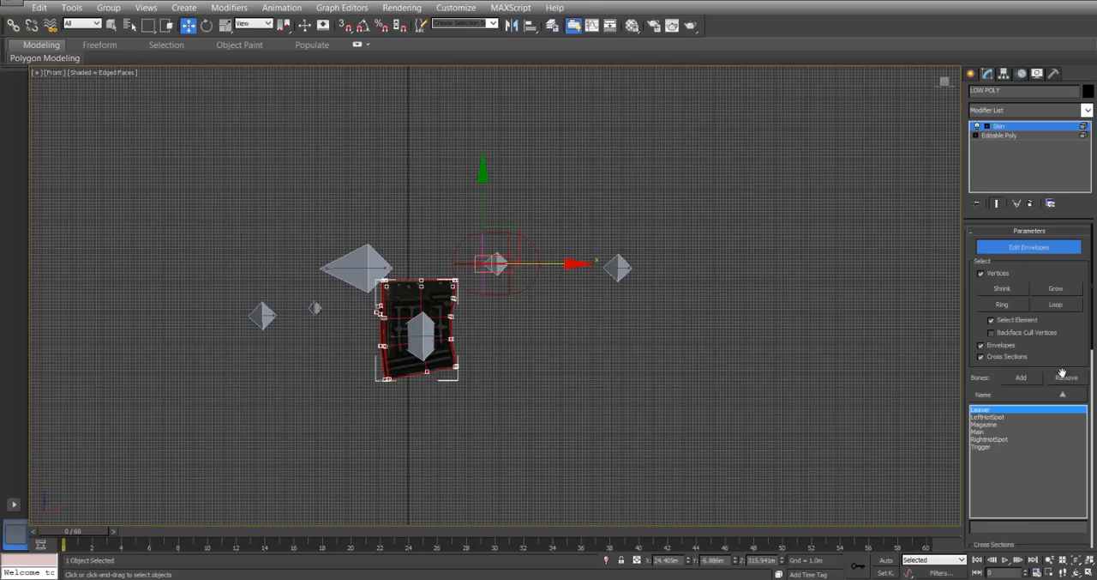
# Try picking magazine vertices with Select Element off, and reselect the whole magazine with Select Element on.
pyautogui.click(670, 335)
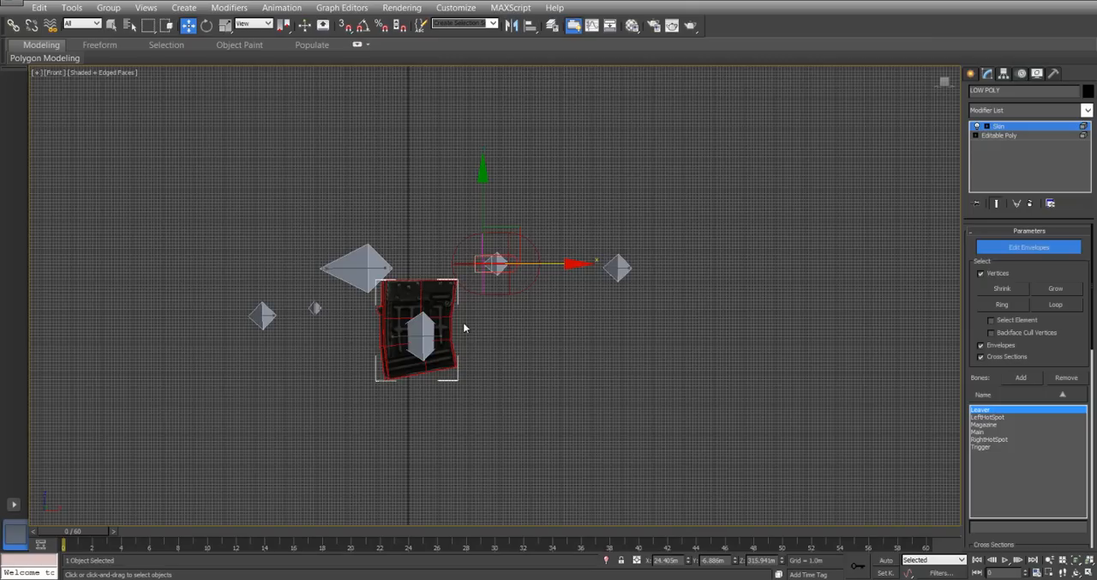
pyautogui.click(421, 280)
pyautogui.click(384, 317)
pyautogui.click(421, 281)
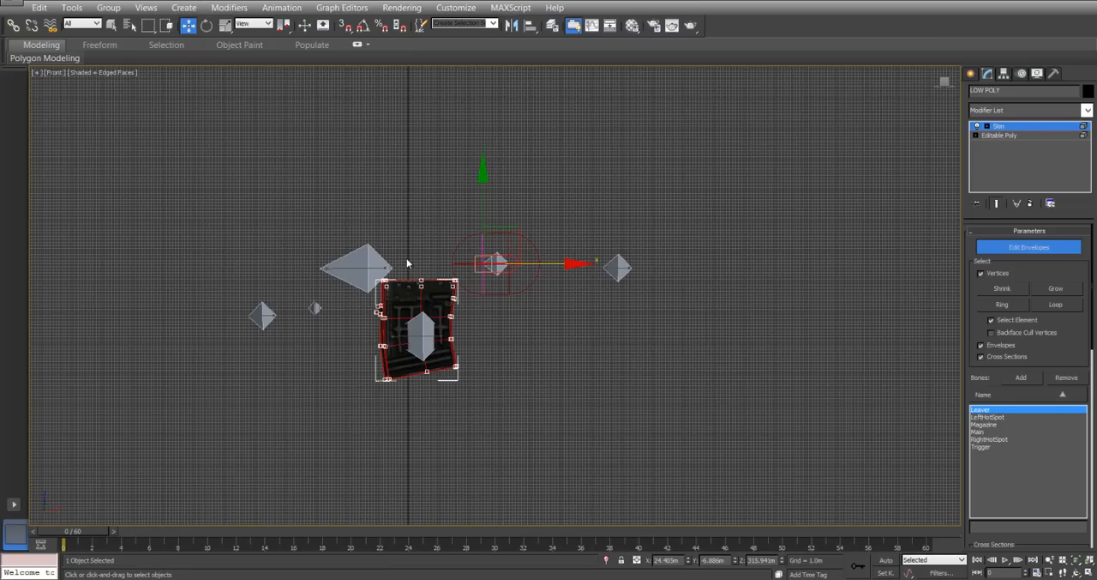
# Open the Skin Weight Table beside the model and limit its list to the selected vertices.
pyautogui.scroll(-5, 974, 323)
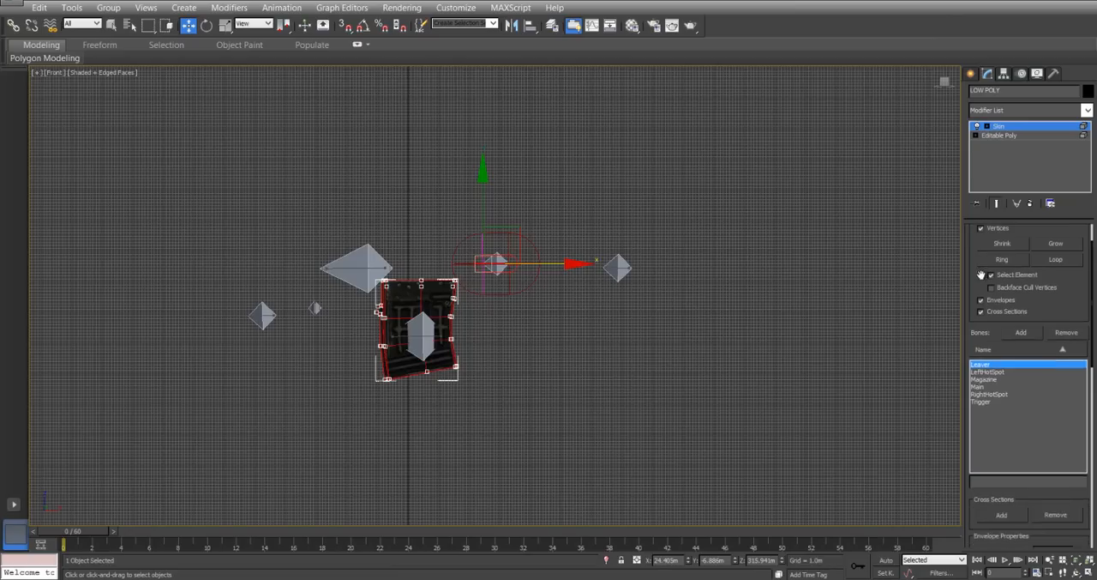
pyautogui.scroll(-5, 990, 383)
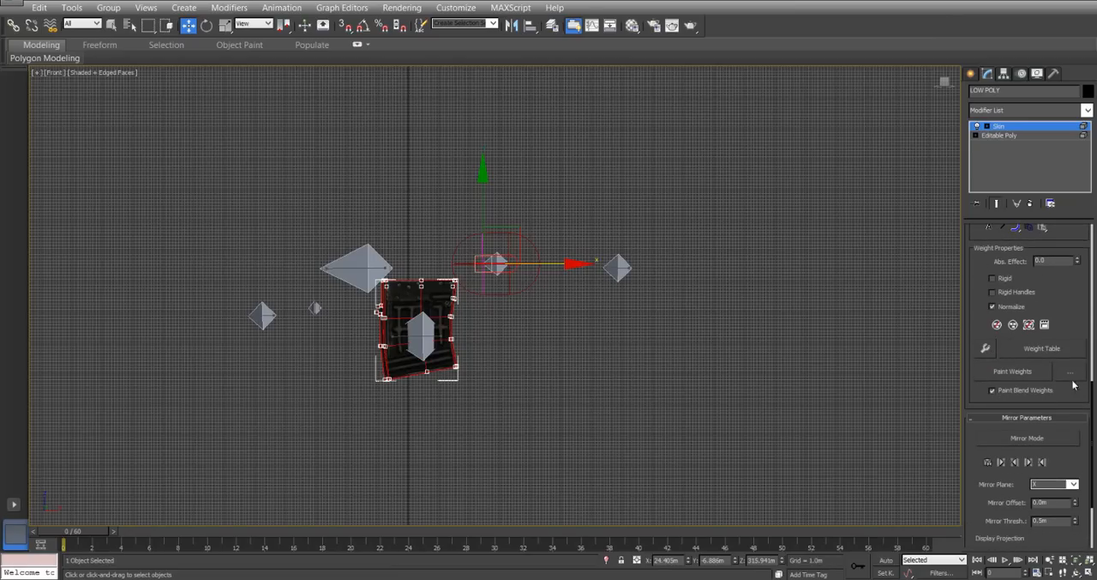
pyautogui.click(1042, 349)
pyautogui.moveTo(352, 2); pyautogui.dragTo(858, 84)
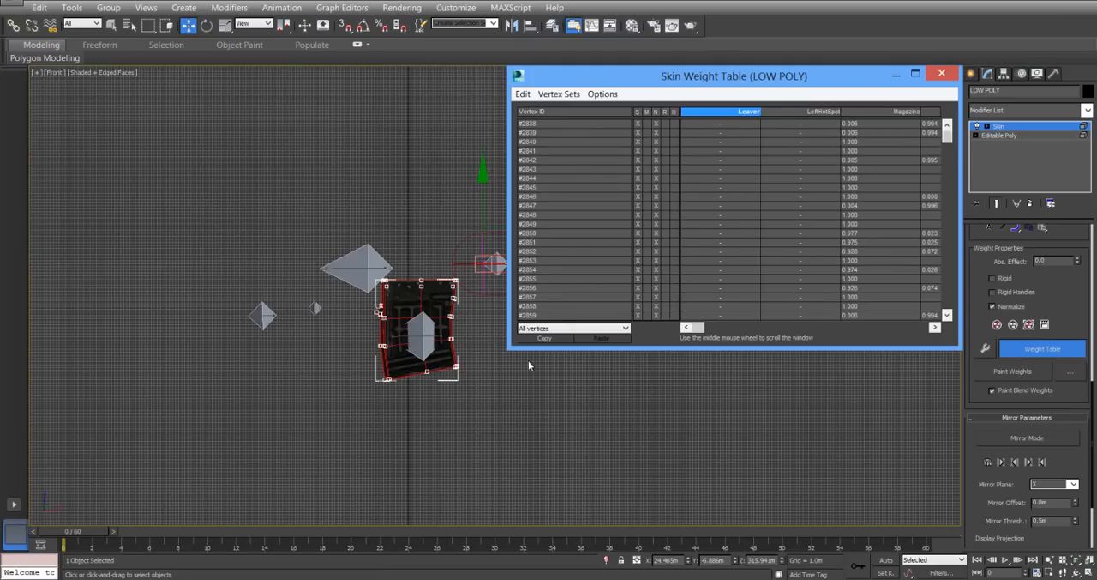
pyautogui.click(626, 328)
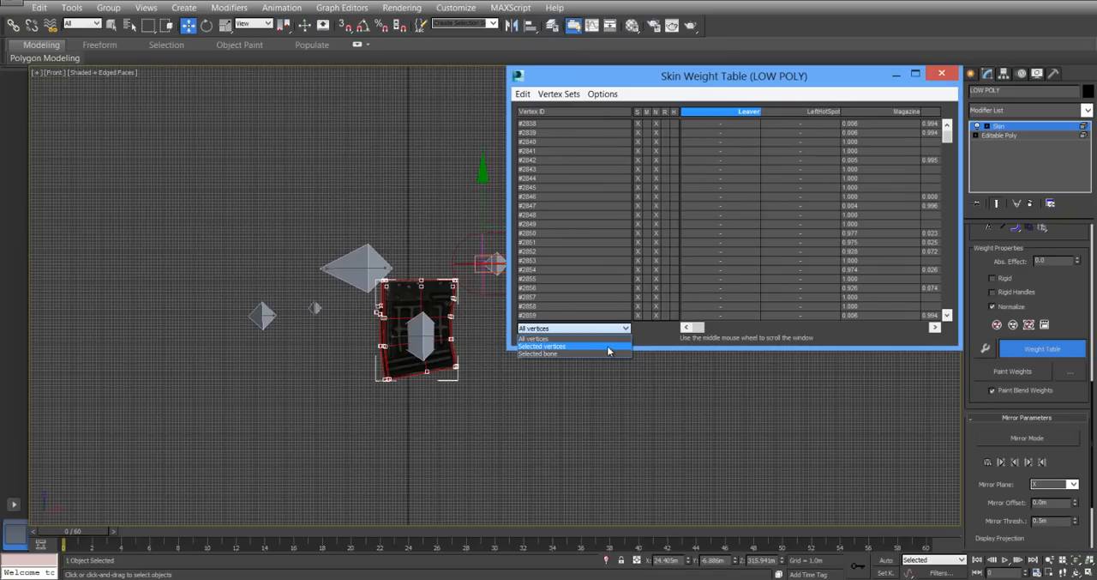
pyautogui.click(607, 346)
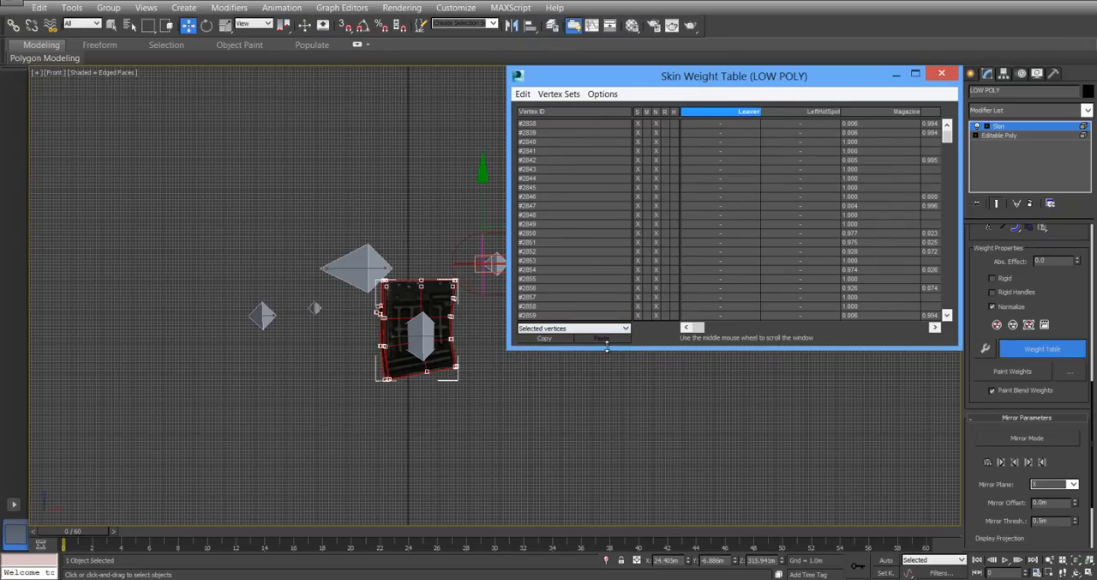
# Select every vertex in the weight table and set their weights for the Magazine bone to 1.000.
pyautogui.click(522, 93)
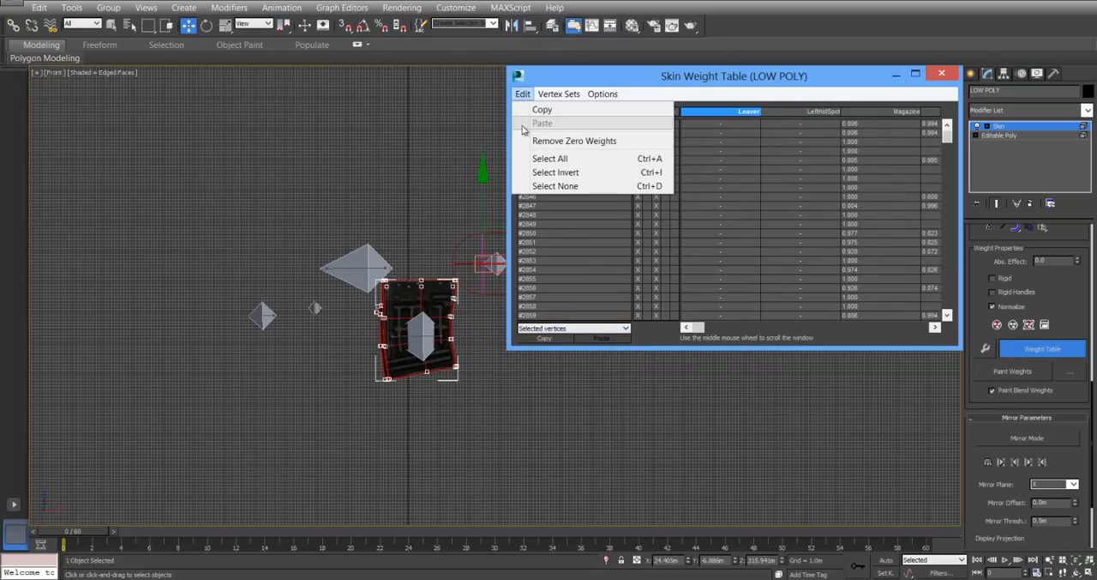
pyautogui.click(533, 158)
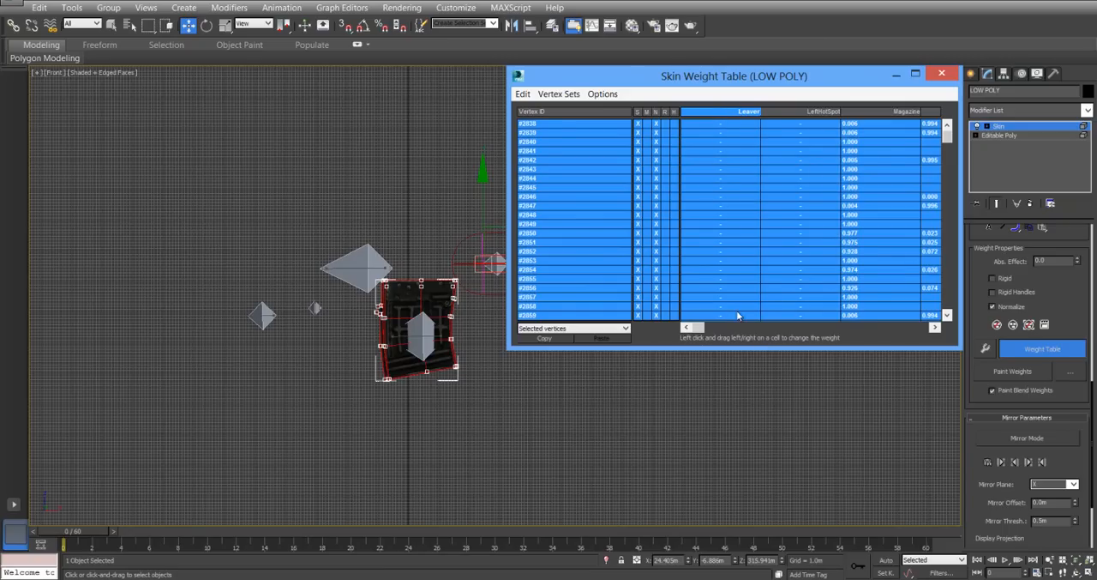
pyautogui.moveTo(699, 328)
pyautogui.mouseDown()
pyautogui.moveTo(883, 327)
pyautogui.moveTo(693, 327)
pyautogui.mouseUp()
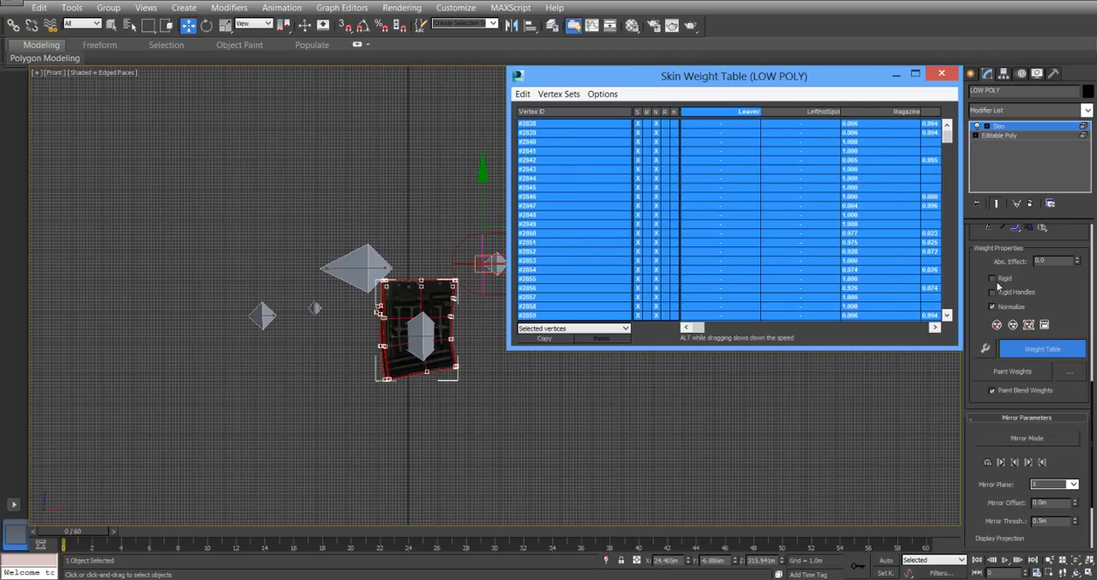
pyautogui.scroll(10, 1003, 309)
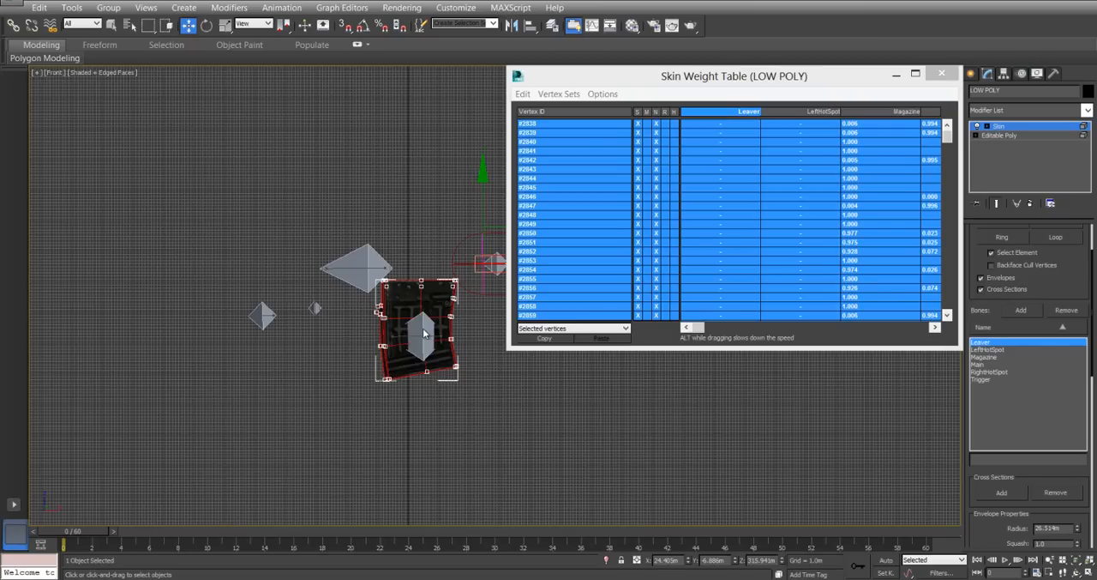
pyautogui.click(990, 359)
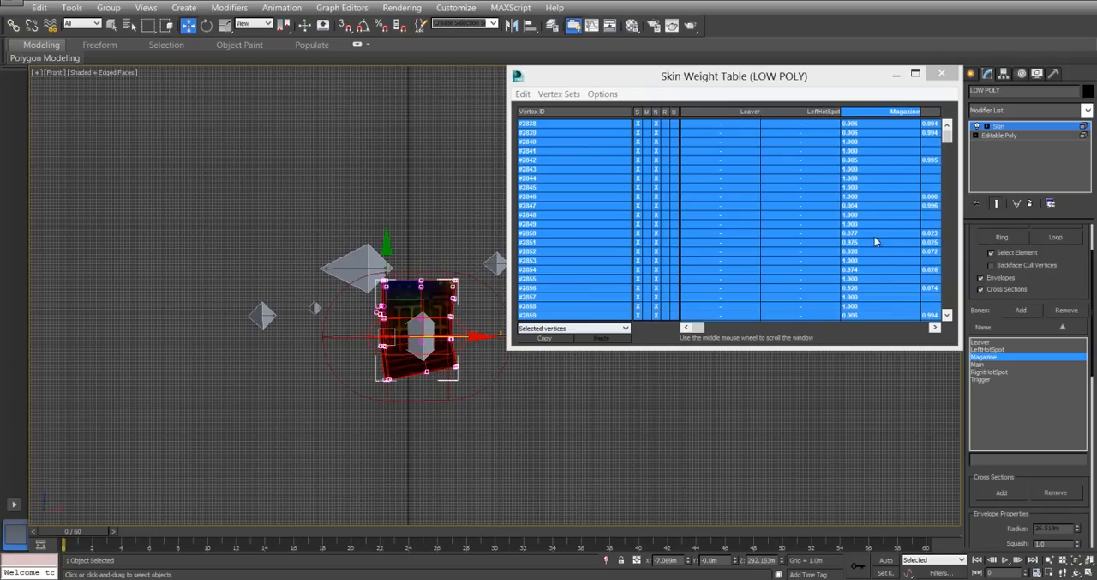
pyautogui.keyDown('ctrl'); pyautogui.rightClick(873, 136); pyautogui.keyUp('ctrl')
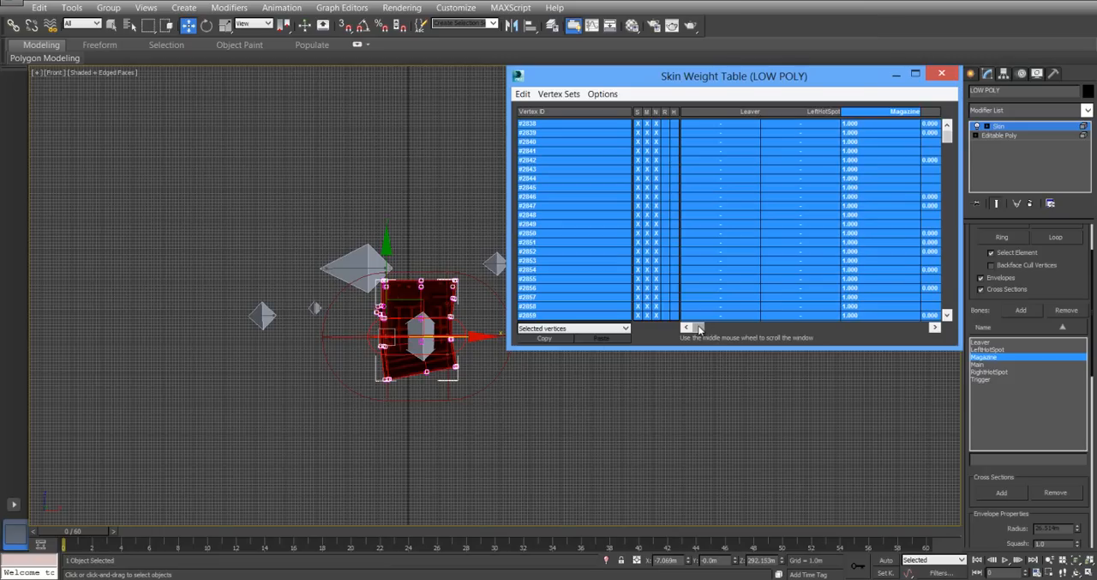
pyautogui.moveTo(704, 328); pyautogui.dragTo(684, 313)
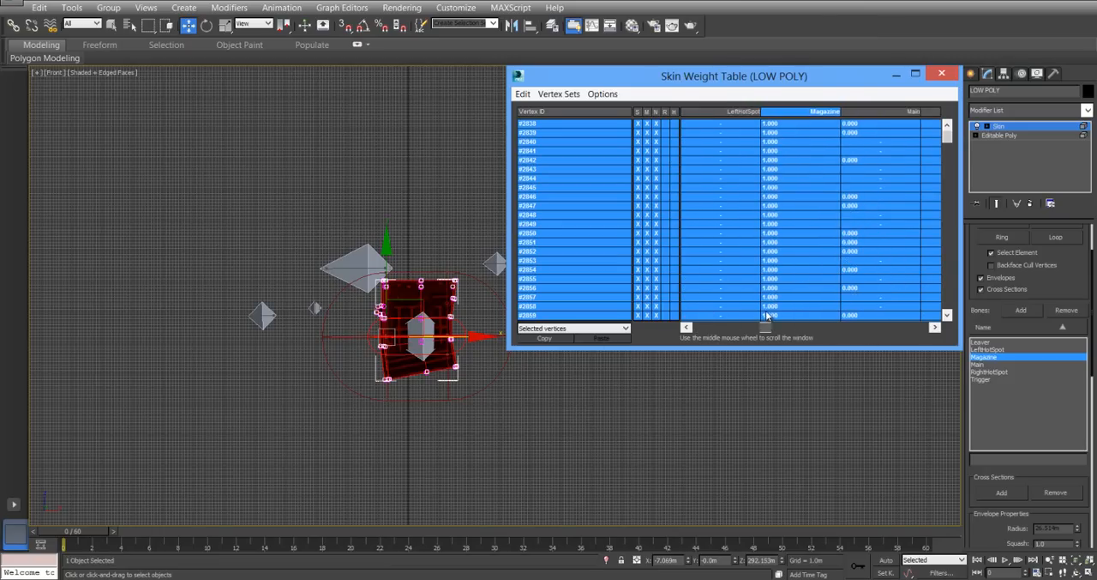
pyautogui.moveTo(949, 137)
pyautogui.mouseDown()
pyautogui.moveTo(949, 302)
pyautogui.moveTo(951, 137)
pyautogui.mouseUp()
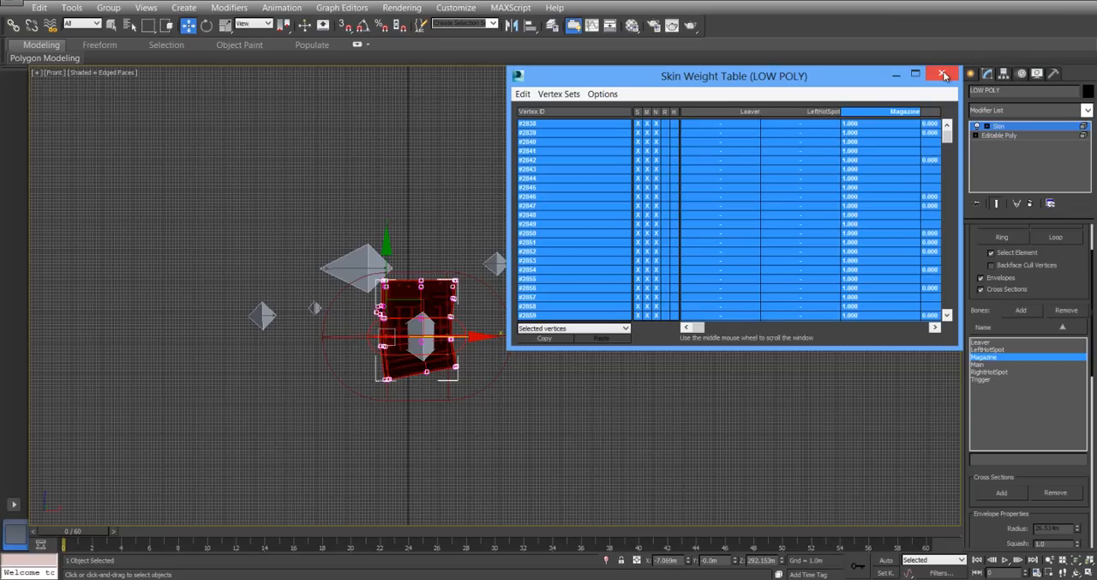
# Close the weight table, return to the Editable Poly level and unhide all of the rifle's geometry.
pyautogui.click(944, 75)
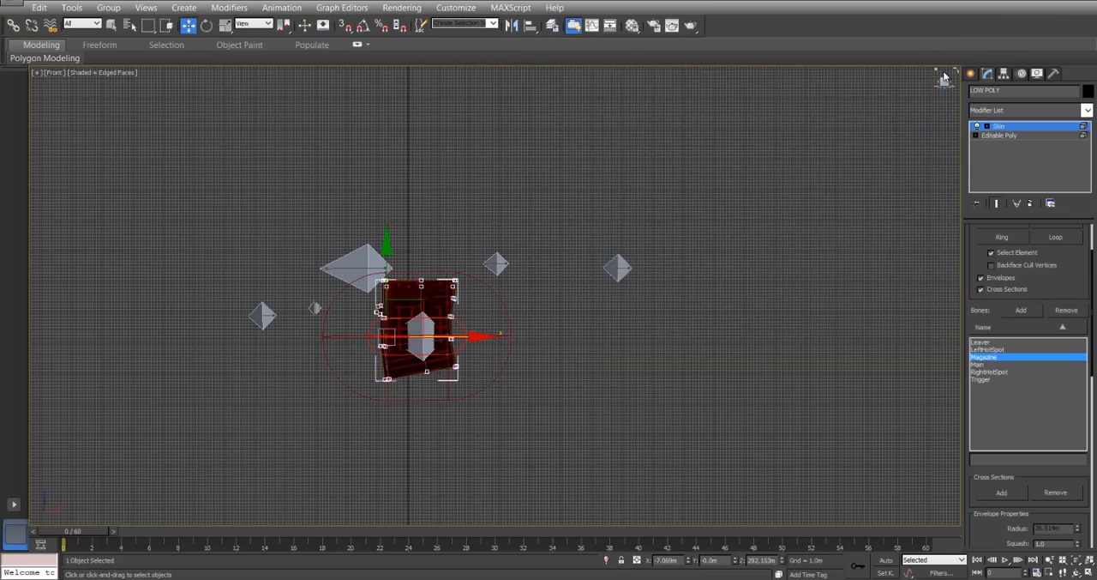
pyautogui.click(1008, 136)
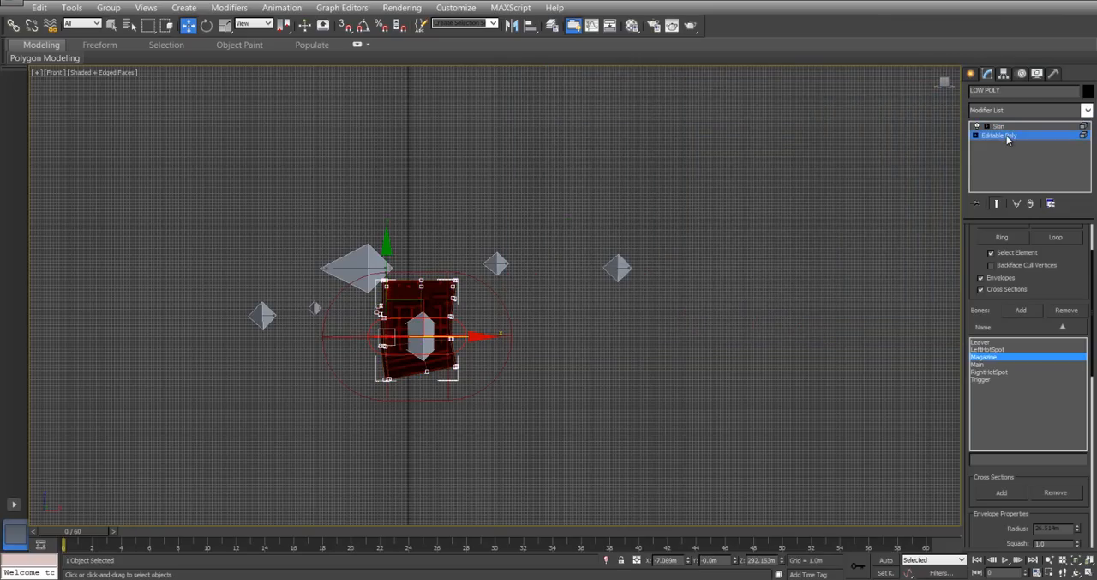
pyautogui.press('y')
pyautogui.scroll(-10, 1044, 264)
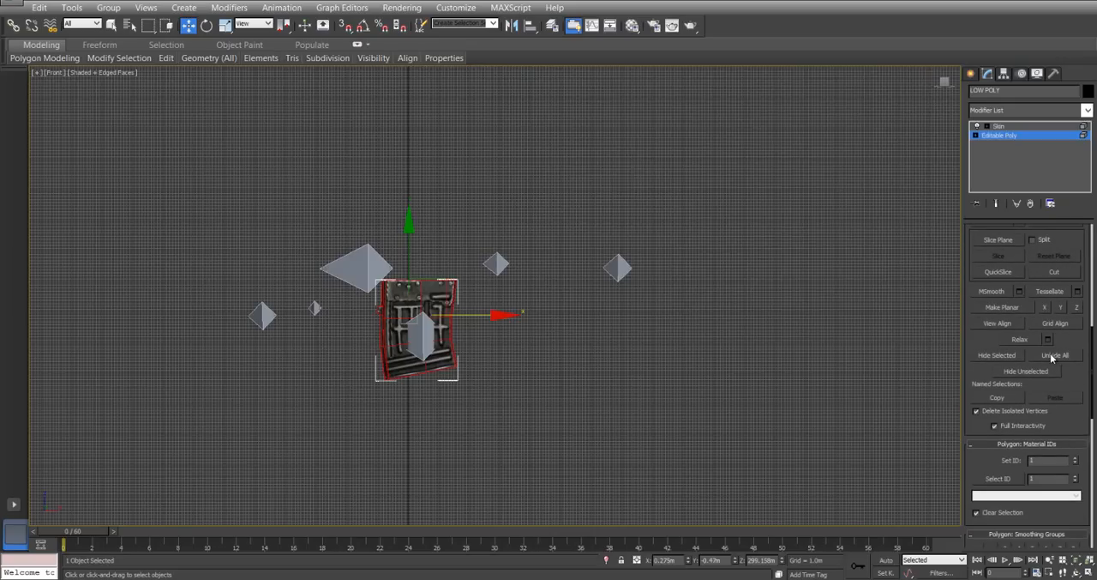
pyautogui.click(1052, 356)
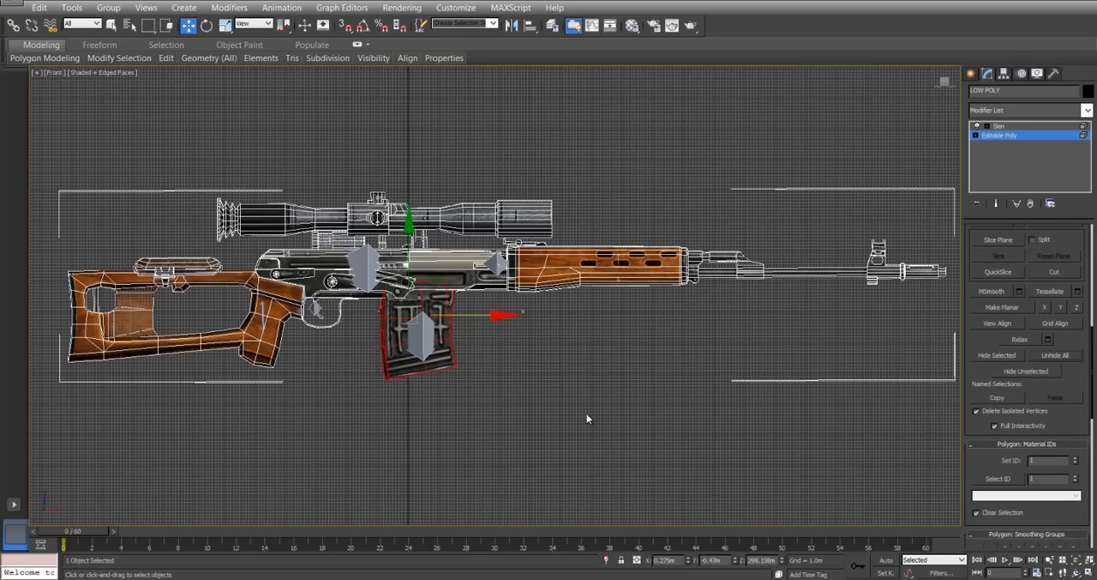
# Select the trigger element inside the trigger guard and hide all unselected geometry.
pyautogui.click(317, 315)
pyautogui.click(317, 314)
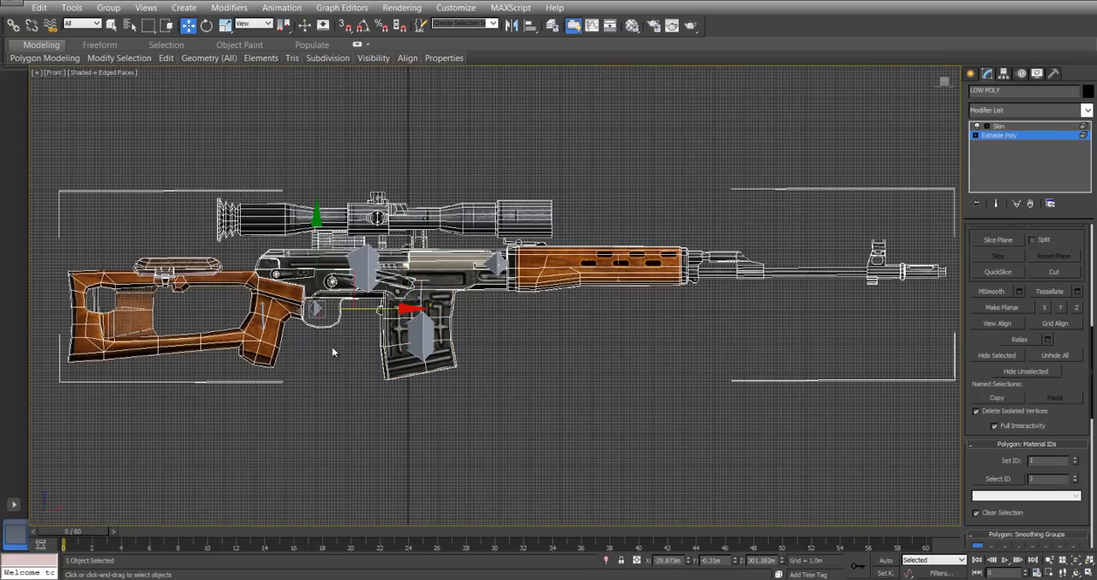
pyautogui.press('z')
pyautogui.scroll(-5, 440, 302)
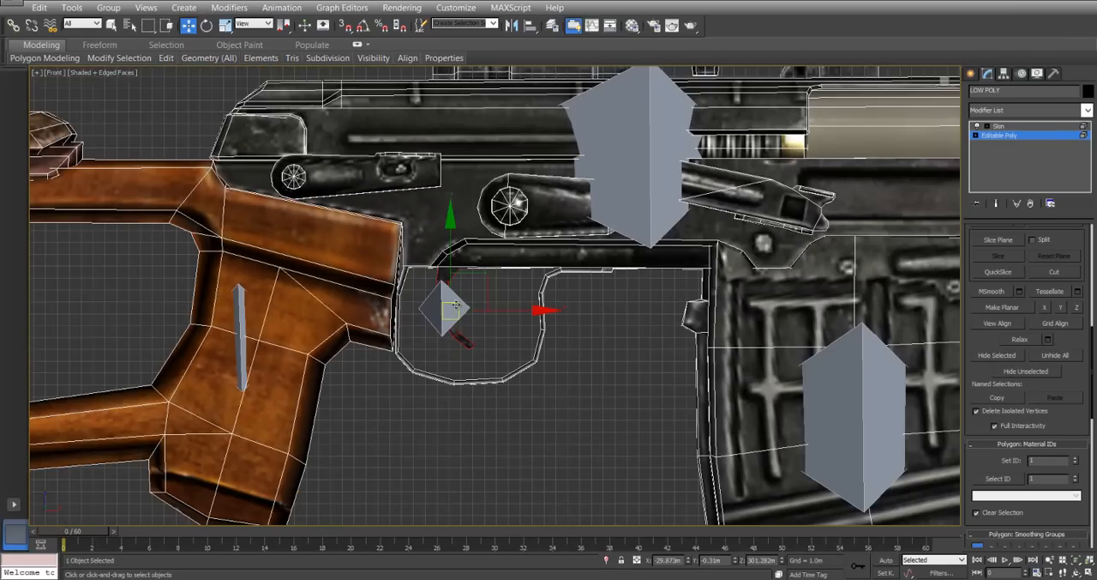
pyautogui.click(1029, 374)
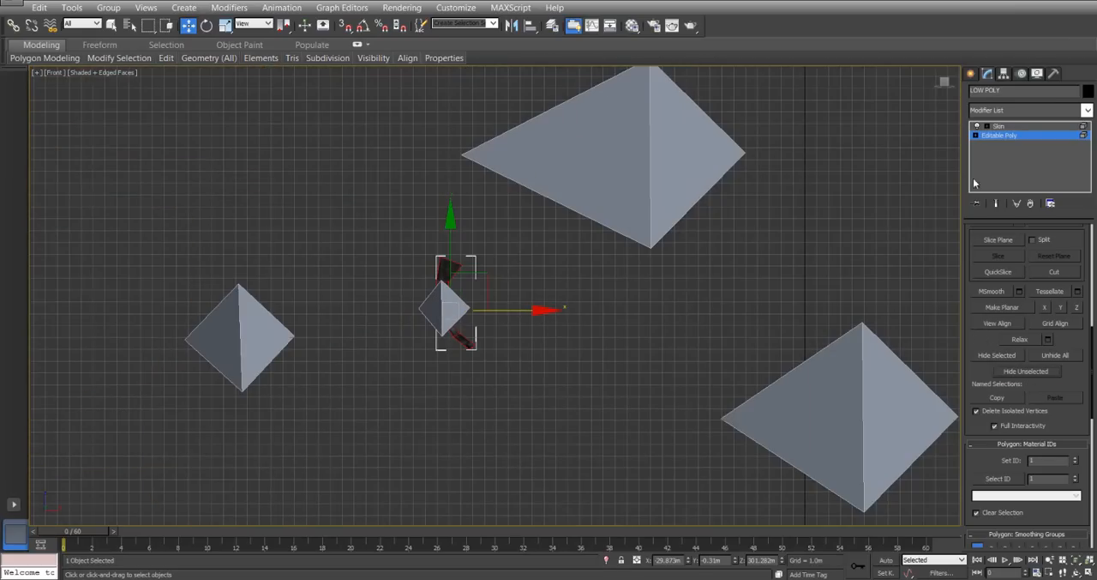
# Return to the Skin modifier, choose the Trigger bone and start editing its envelope.
pyautogui.click(999, 126)
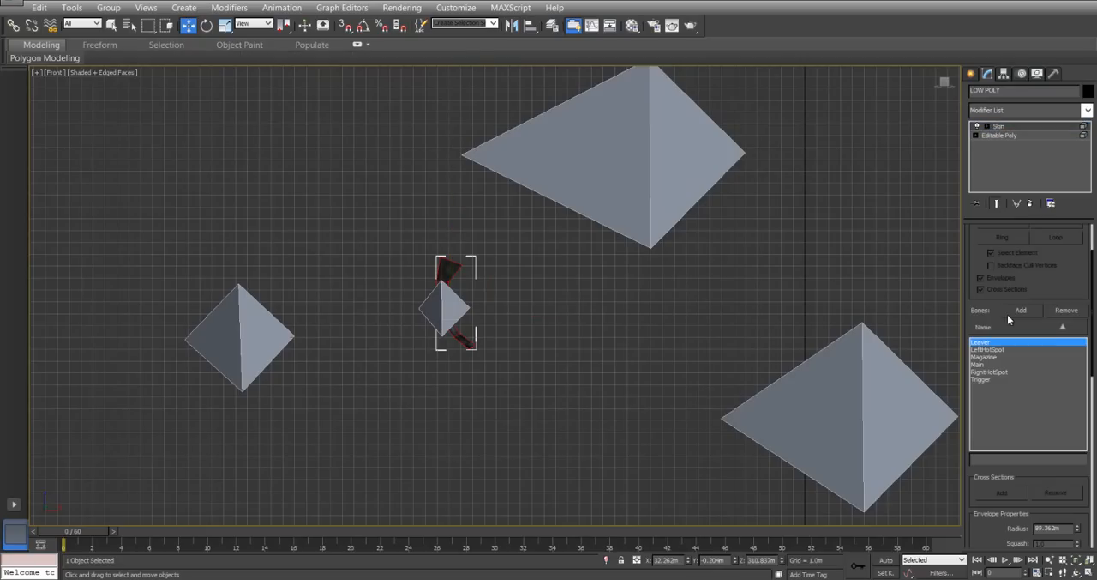
pyautogui.click(991, 381)
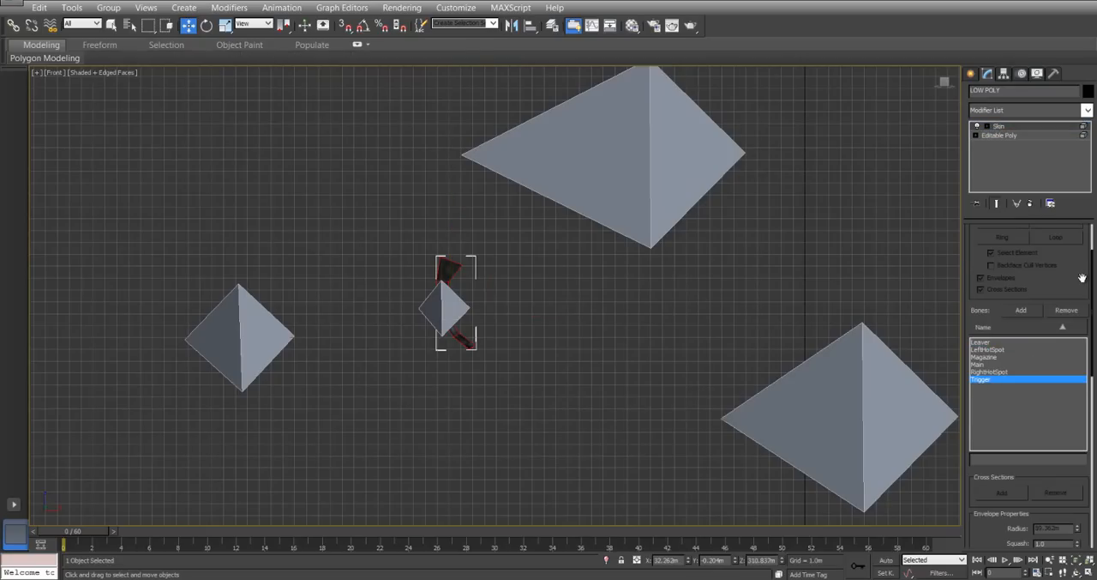
pyautogui.scroll(2, 1084, 278)
pyautogui.click(1007, 247)
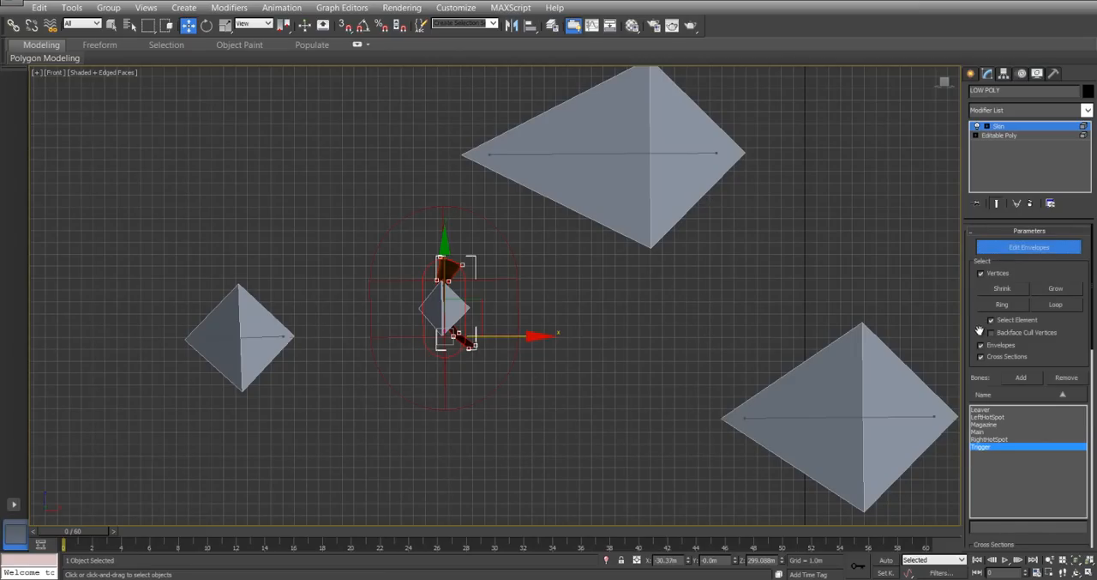
# Open the Skin Weight Table, select every listed trigger vertex and keep the list limited to selected vertices.
pyautogui.scroll(-10, 979, 331)
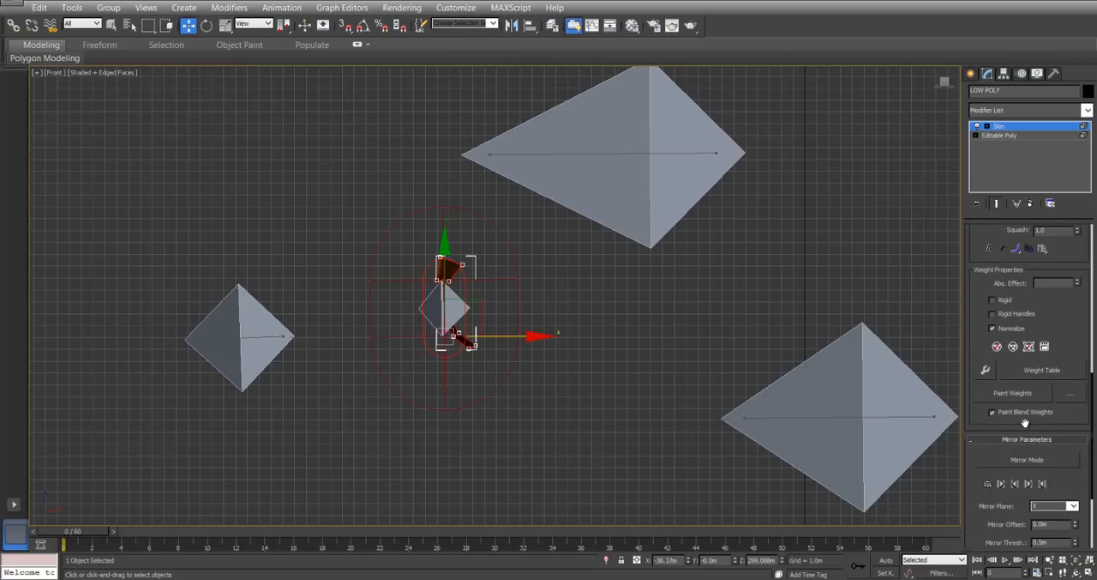
pyautogui.click(1067, 375)
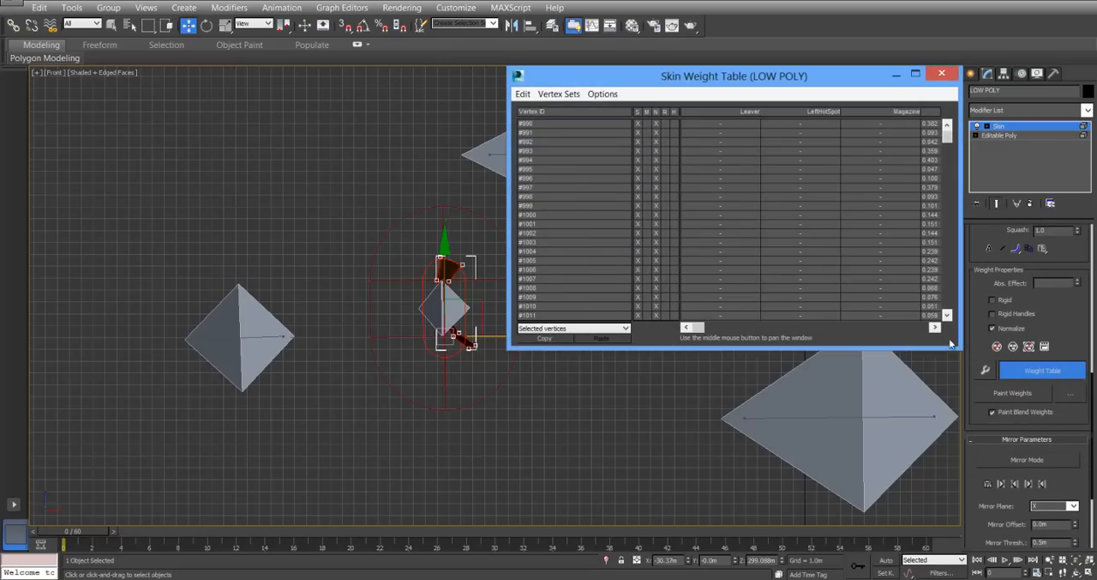
pyautogui.click(523, 94)
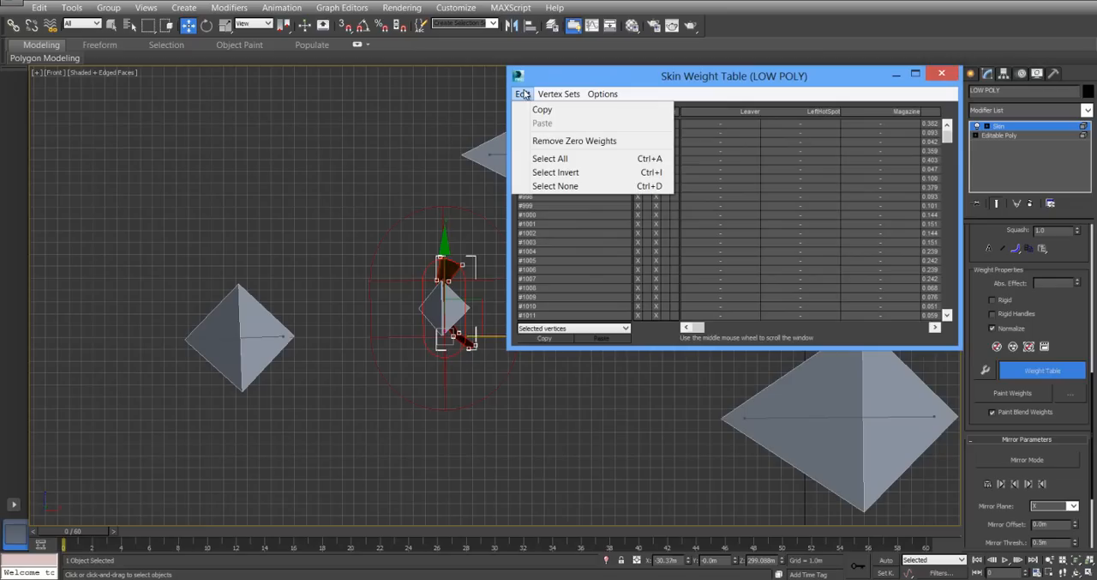
pyautogui.click(536, 159)
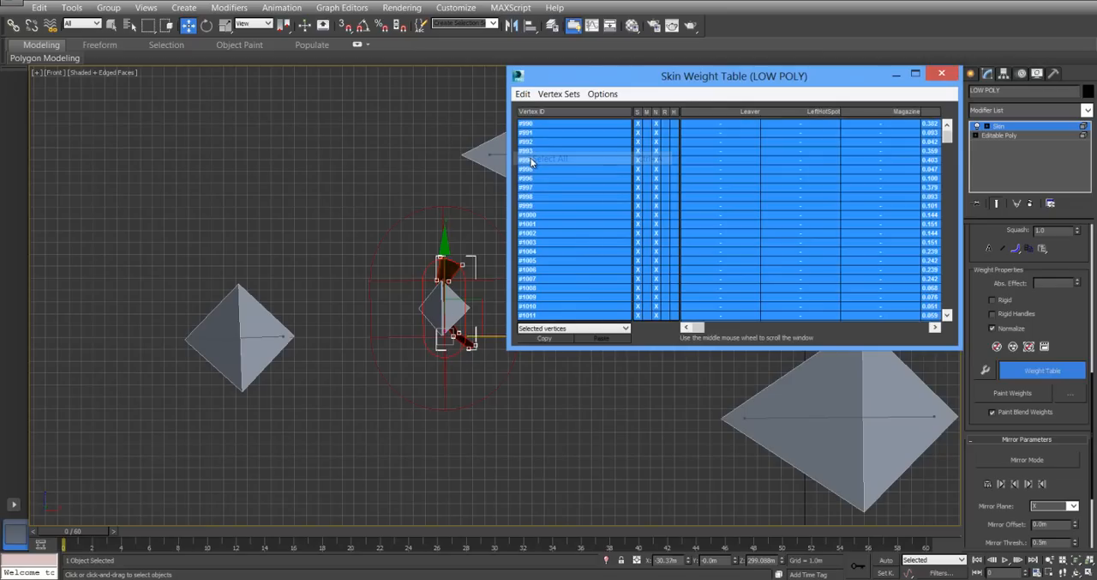
pyautogui.click(628, 328)
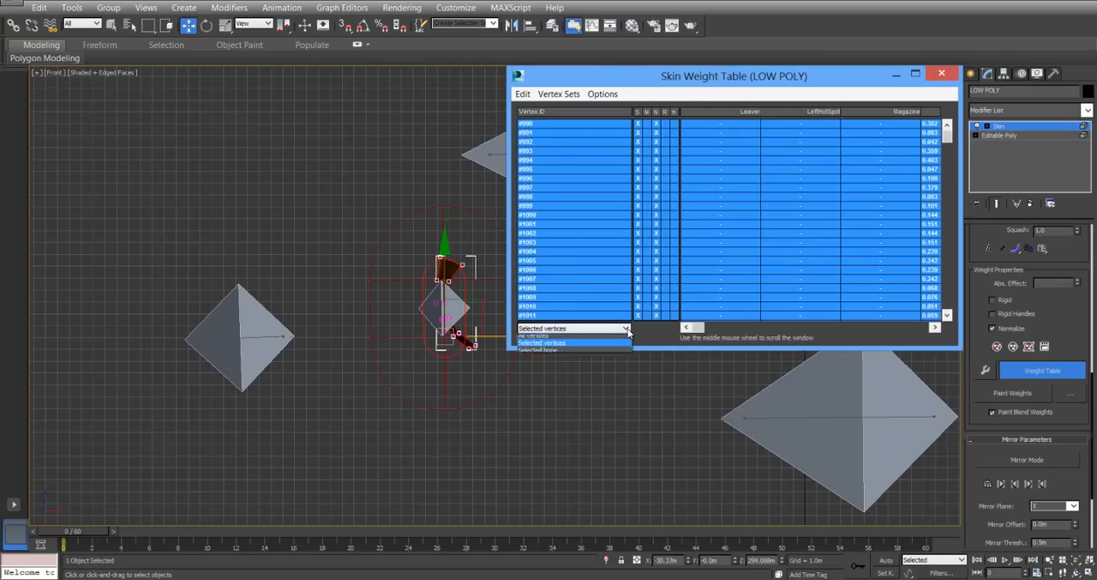
pyautogui.click(545, 346)
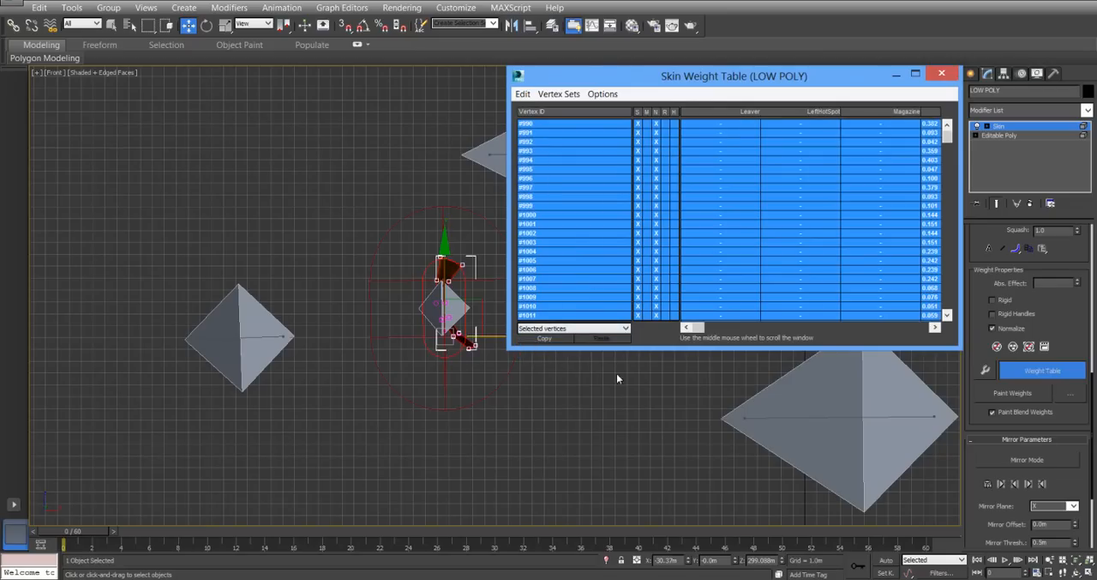
# Set the selected vertices' weights for the Trigger bone to 1.000 and close the weight table.
pyautogui.moveTo(696, 327); pyautogui.dragTo(890, 328)
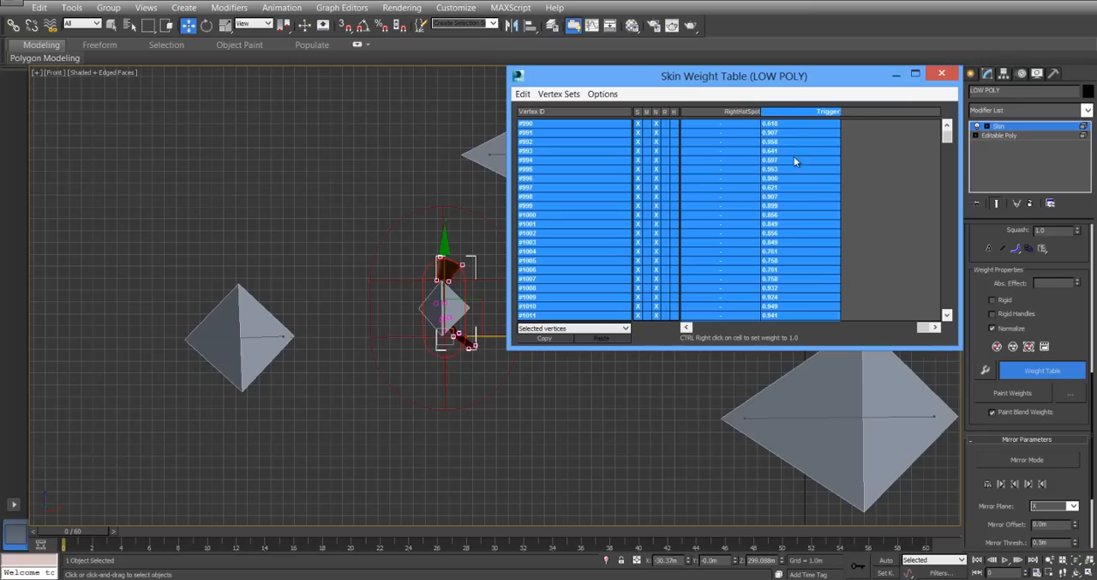
pyautogui.keyDown('ctrl'); pyautogui.rightClick(797, 133); pyautogui.keyUp('ctrl')
pyautogui.click(944, 76)
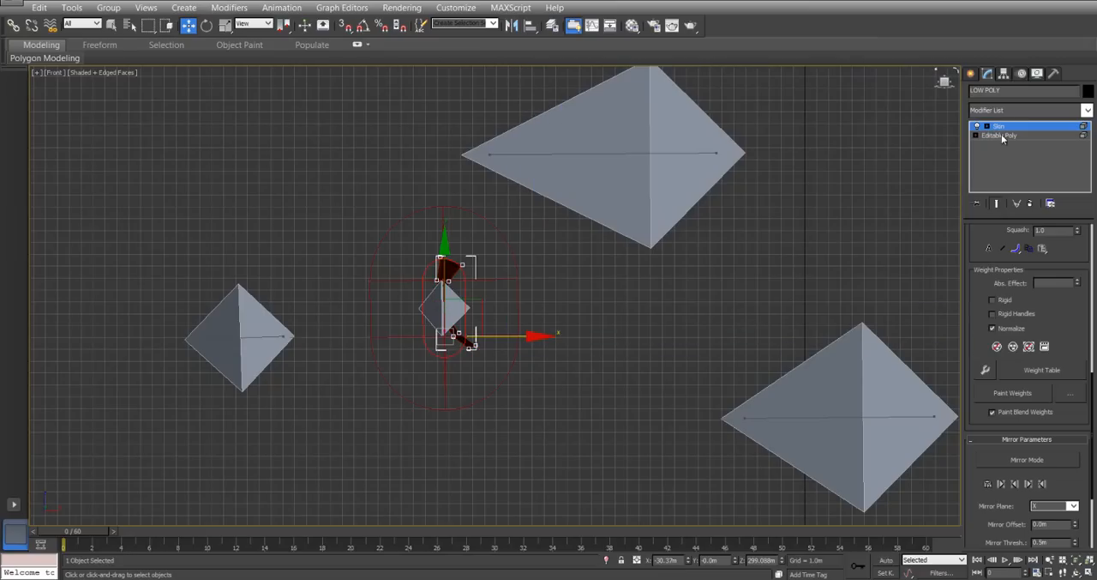
# Go back to the Editable Poly level, accepting the topology warning, and unhide all geometry around the trigger.
pyautogui.click(1000, 135)
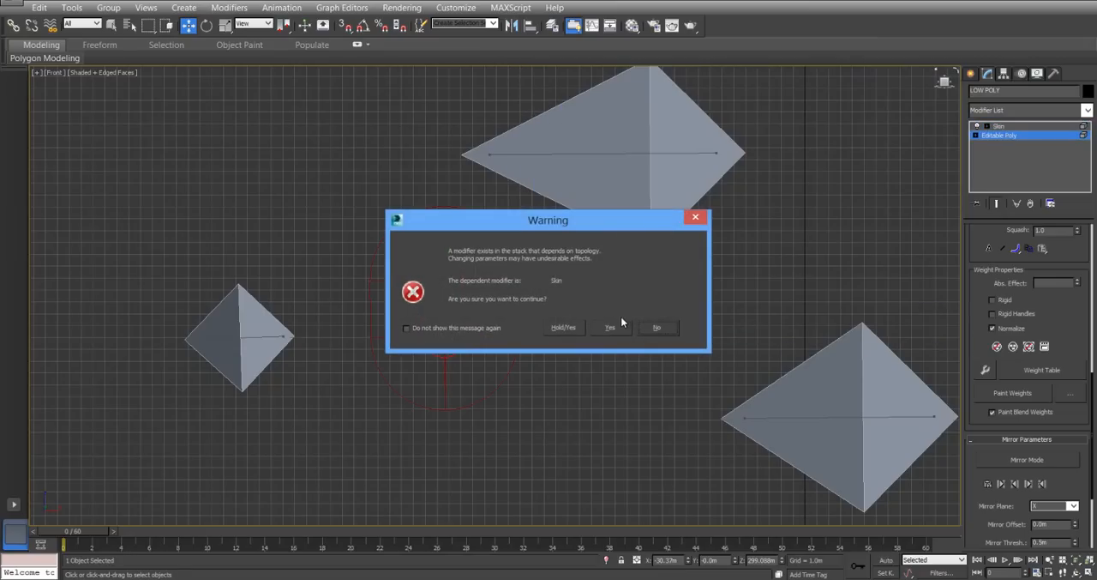
pyautogui.click(618, 324)
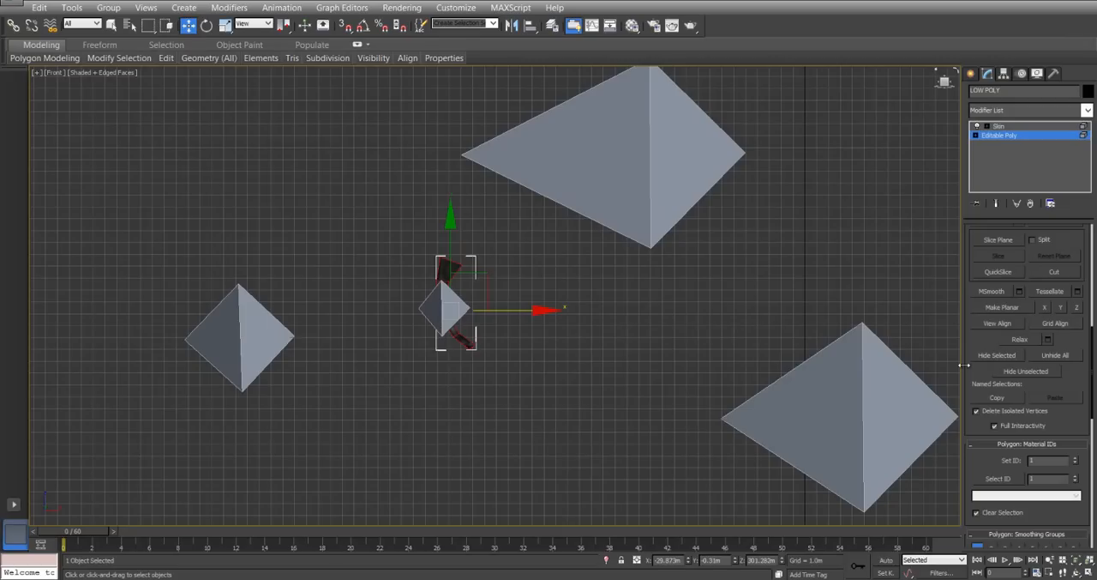
pyautogui.scroll(-3, 1024, 394)
pyautogui.scroll(5, 1025, 400)
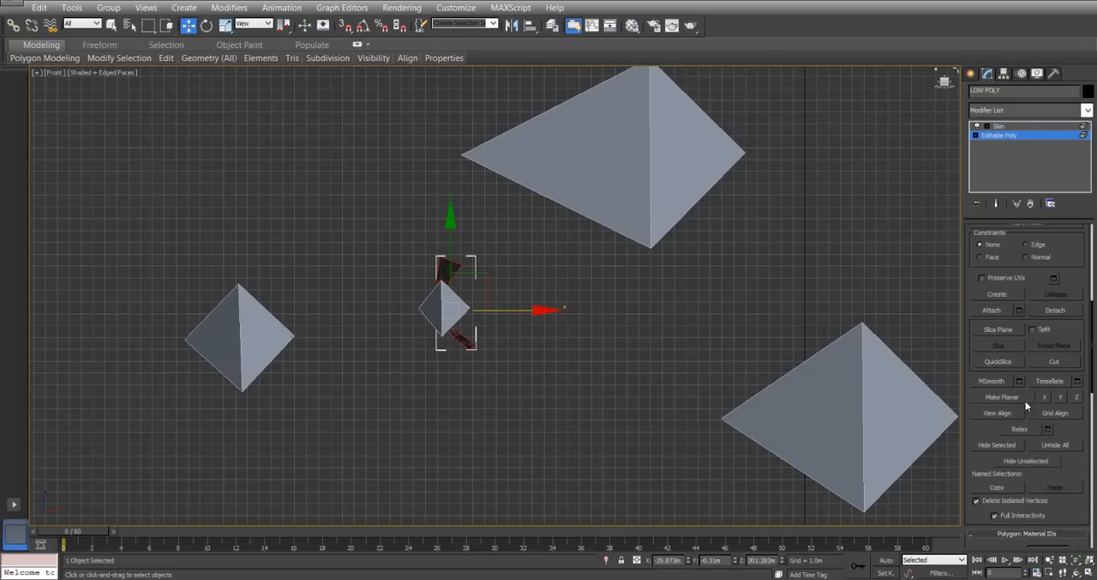
pyautogui.click(1064, 445)
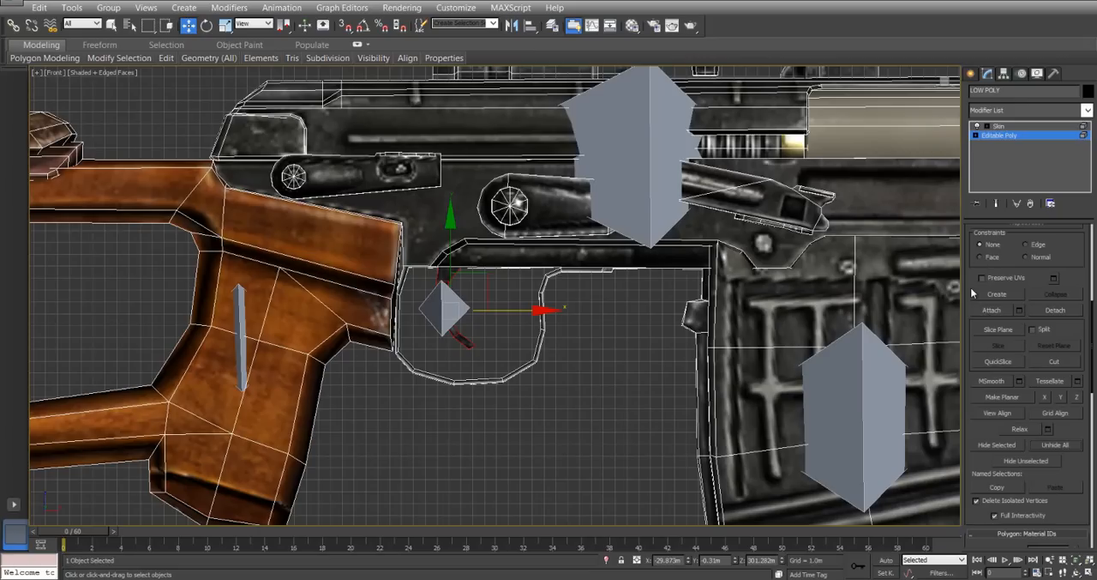
# Select the bolt cover above the magazine together with its small handle element, and hide all unselected geometry.
pyautogui.scroll(3, 976, 284)
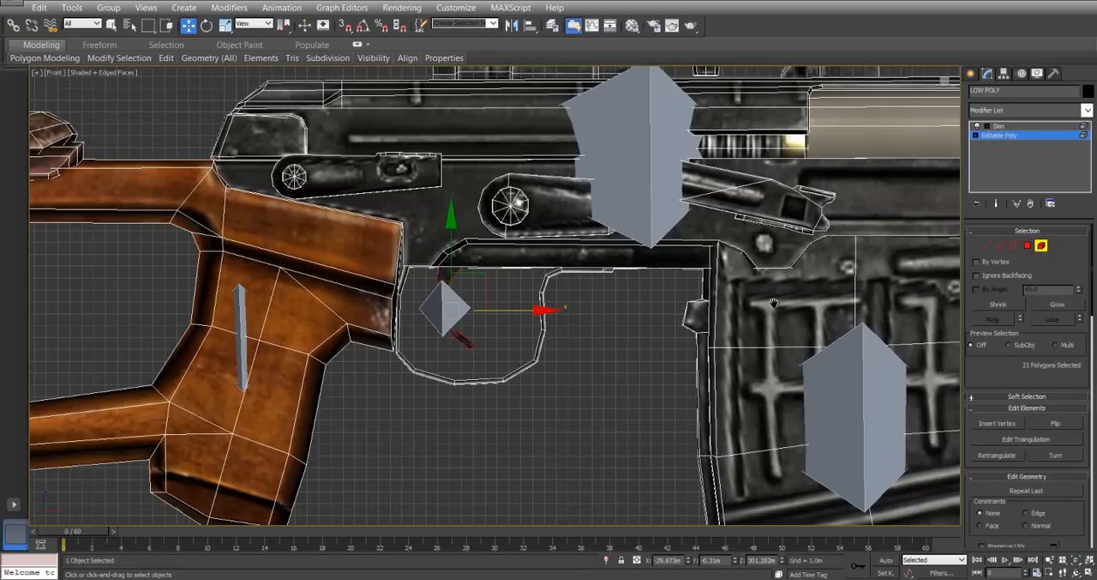
pyautogui.moveTo(773, 300); pyautogui.dragTo(459, 302, button='middle')
pyautogui.moveTo(774, 217); pyautogui.dragTo(726, 328, button='middle')
pyautogui.click(729, 228)
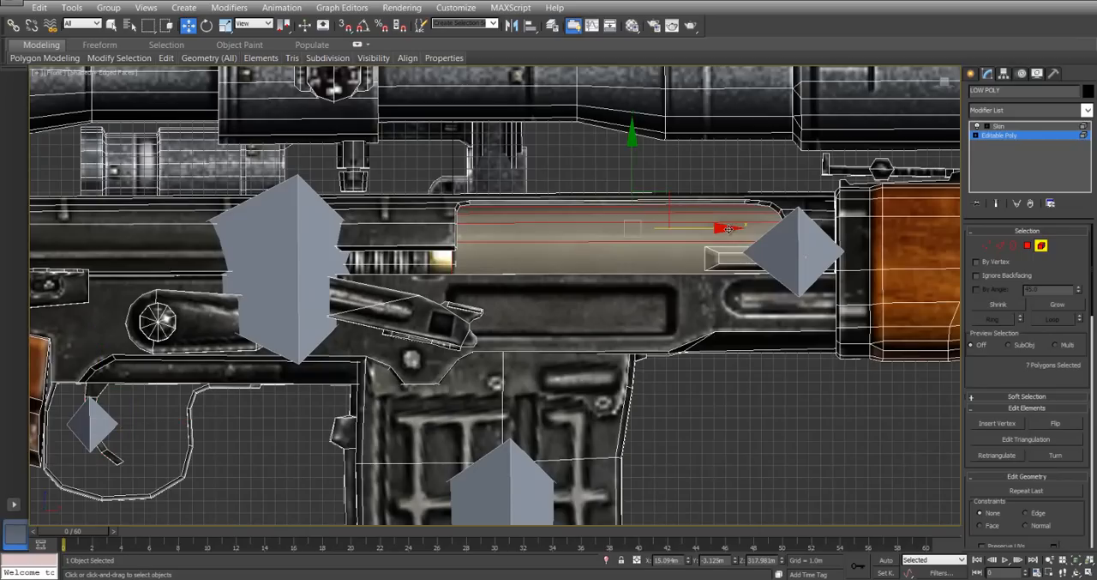
pyautogui.keyDown('ctrl'); pyautogui.click(727, 261); pyautogui.keyUp('ctrl')
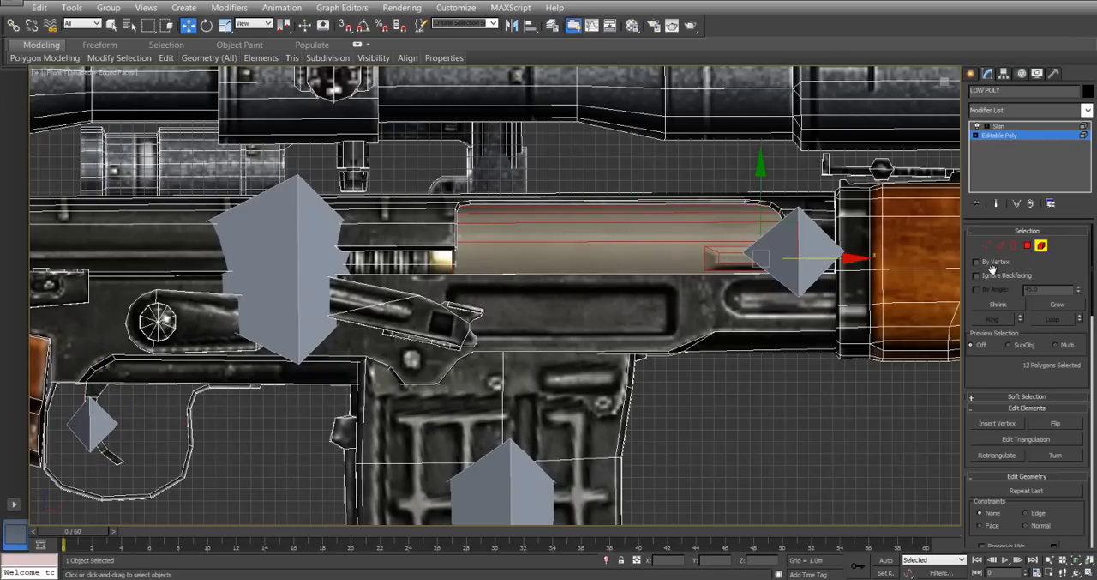
pyautogui.scroll(-5, 1002, 375)
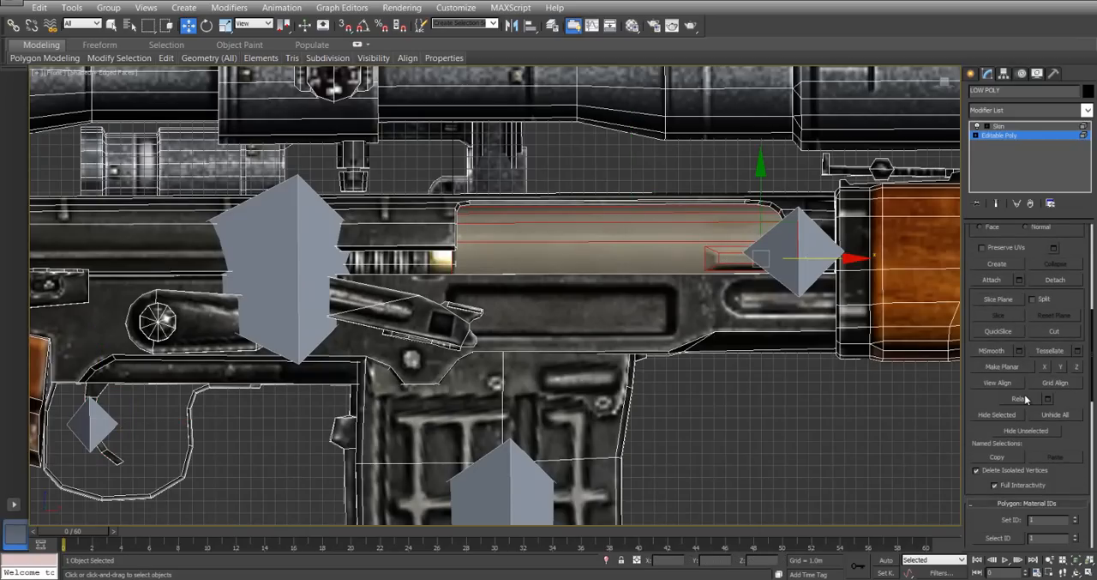
pyautogui.click(1038, 415)
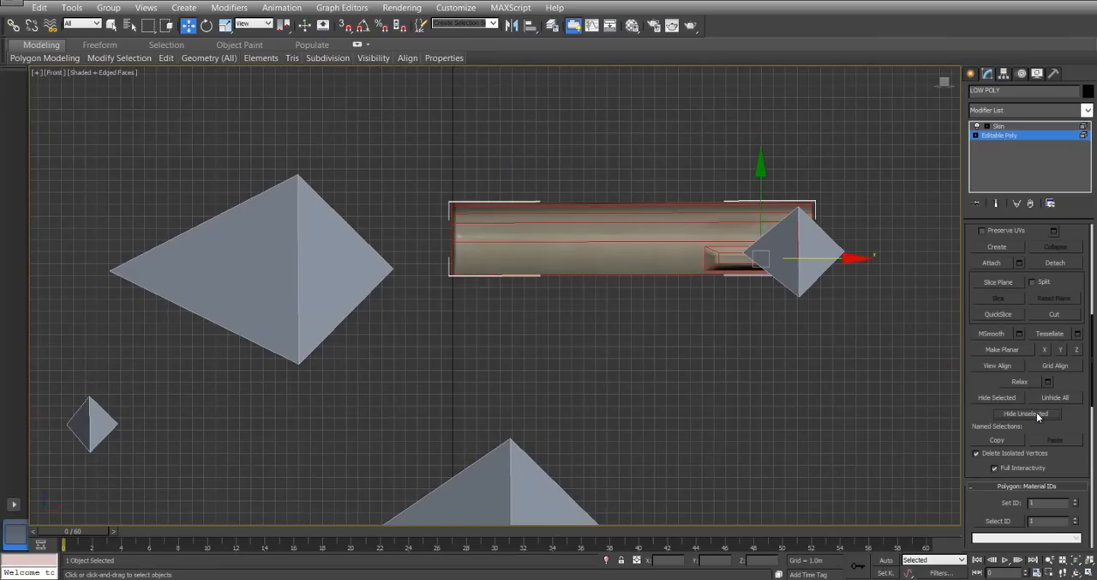
# Return to the Skin modifier and start editing envelopes with the Leaver bone active.
pyautogui.click(1031, 128)
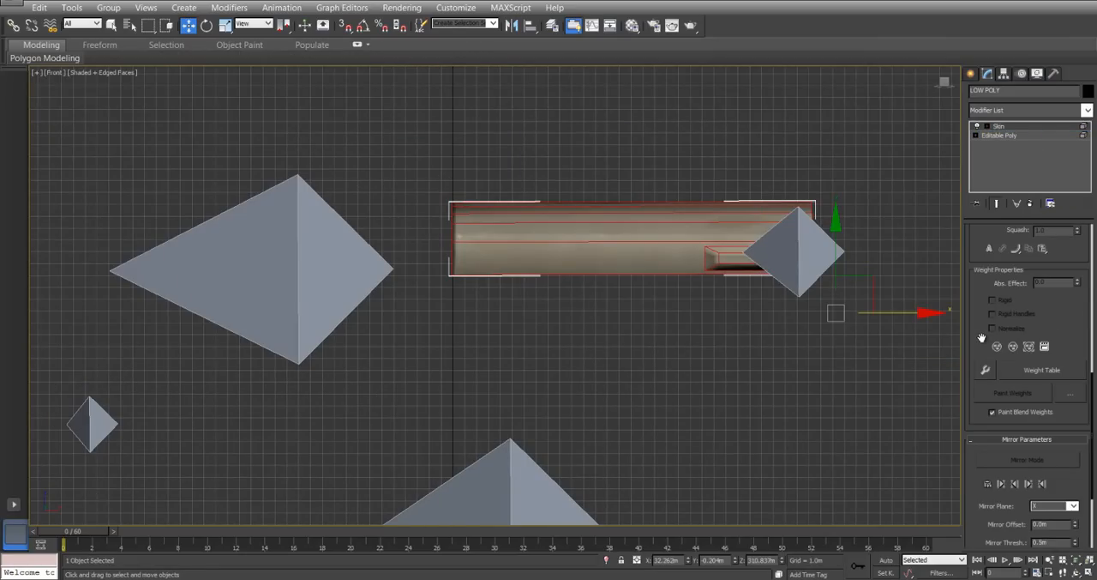
pyautogui.scroll(10, 981, 338)
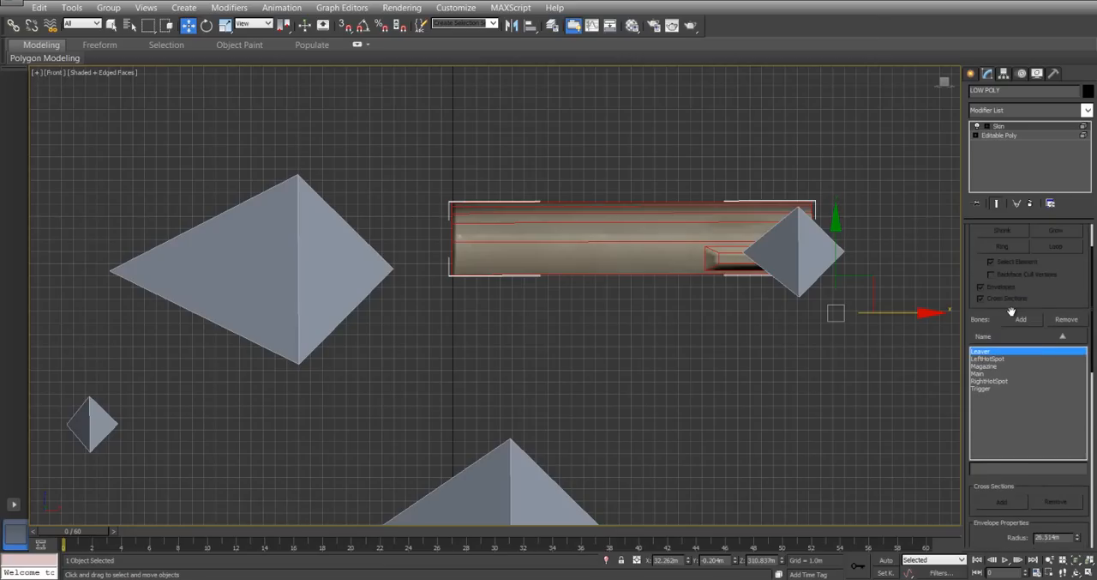
pyautogui.scroll(2, 1013, 314)
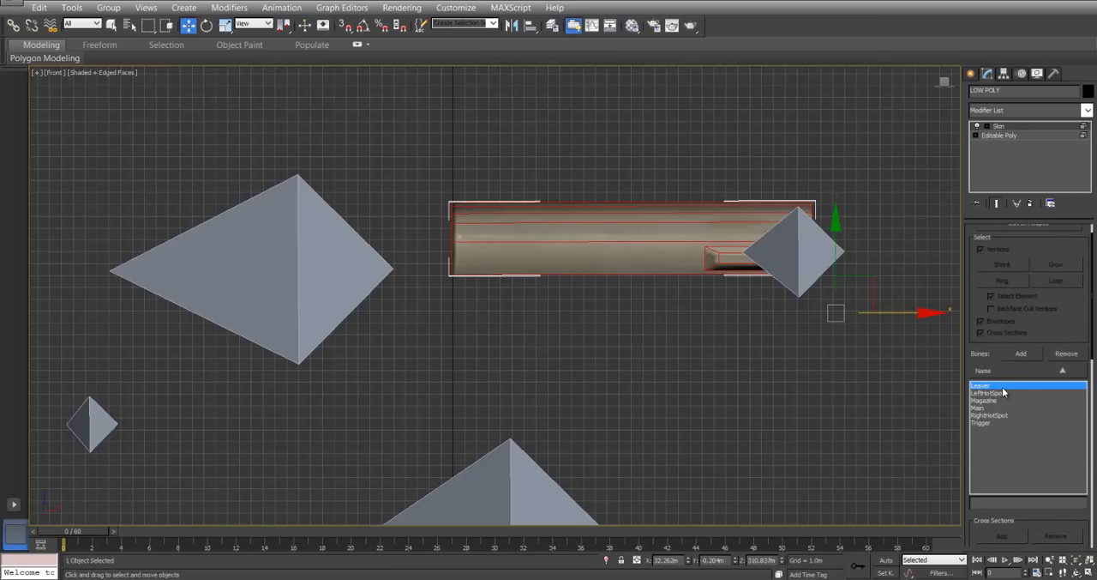
pyautogui.scroll(2, 979, 304)
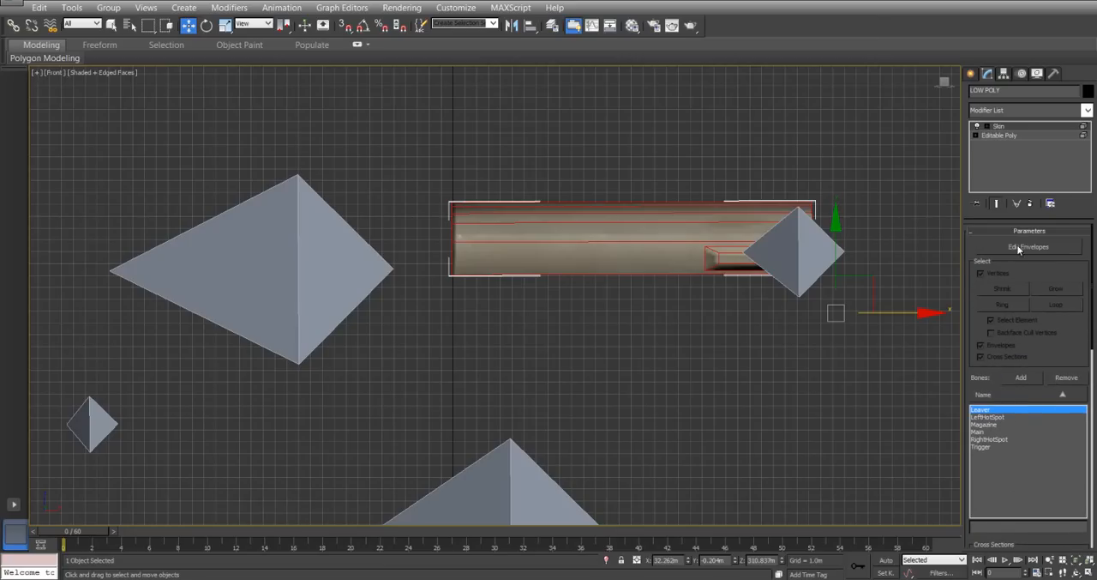
pyautogui.click(1020, 247)
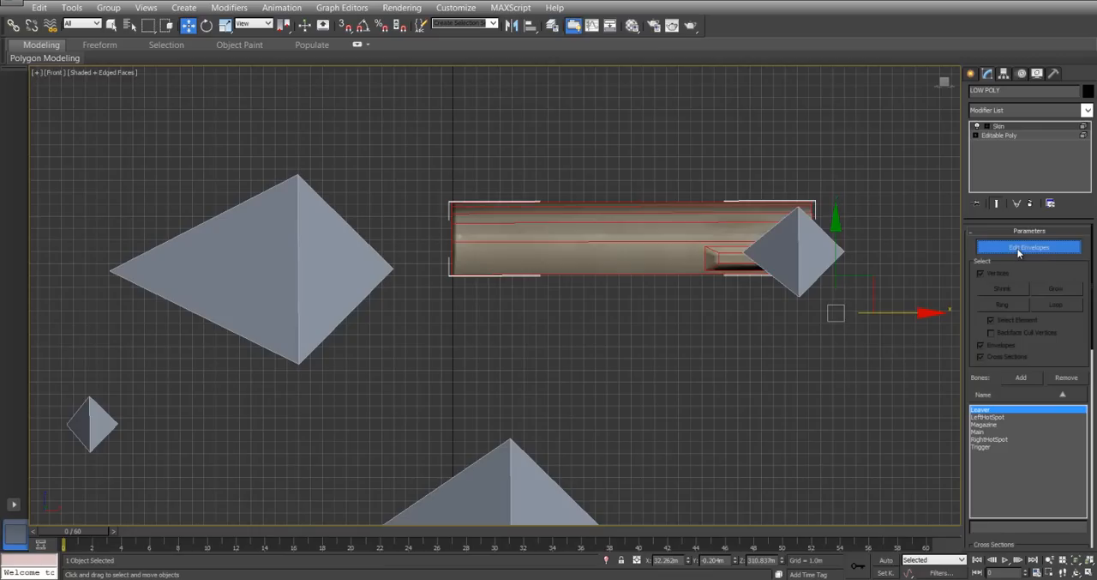
# Select all vertices of the bolt cover and its handle, and open the Skin Weight Table for them.
pyautogui.click(453, 242)
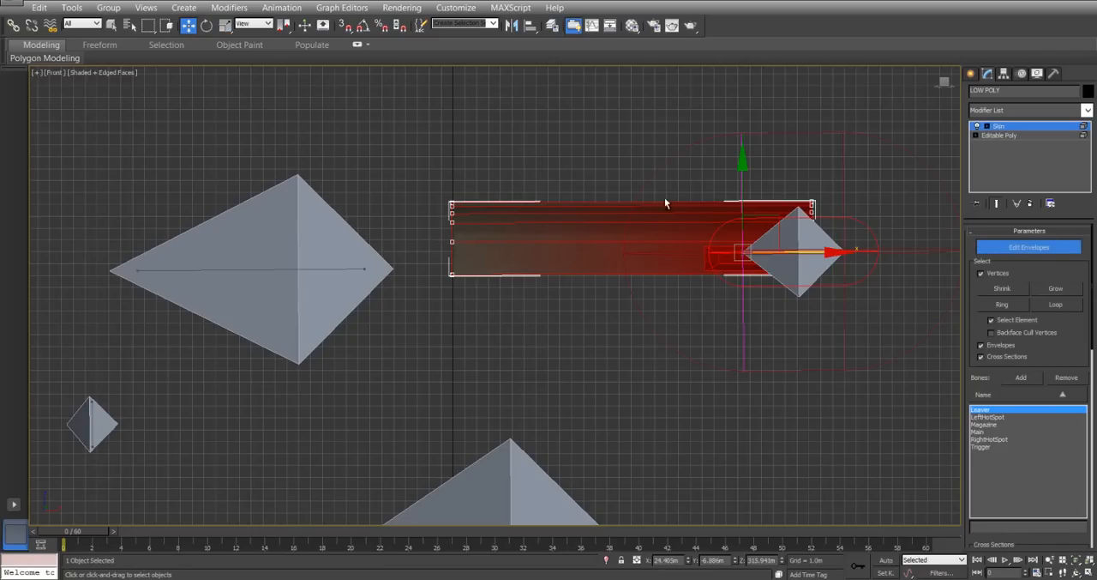
pyautogui.moveTo(408, 157); pyautogui.dragTo(888, 367)
pyautogui.scroll(-8, 1066, 350)
pyautogui.click(1044, 434)
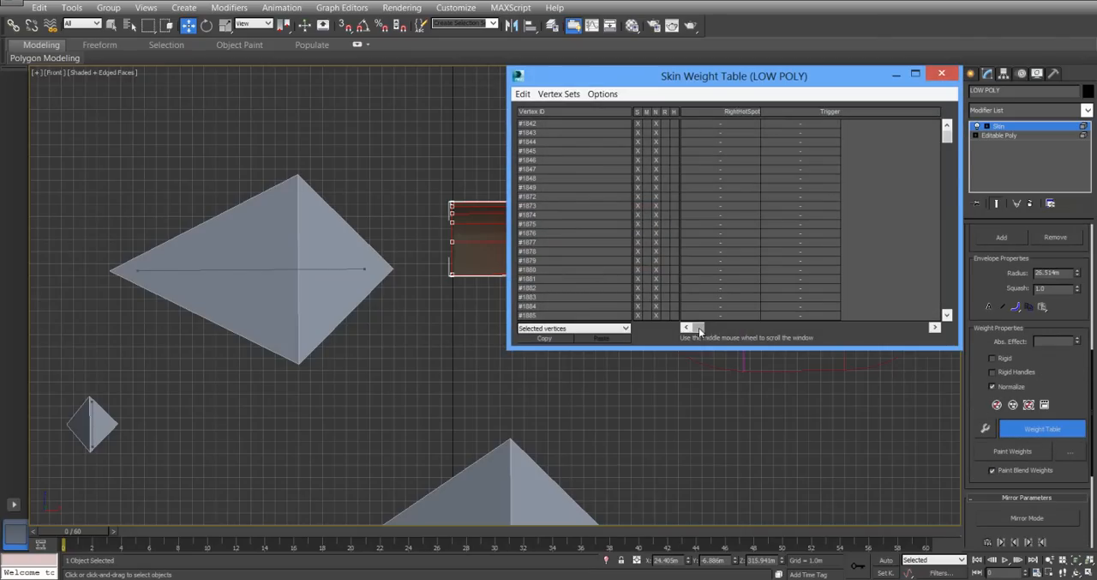
# Set the Leaver weight to 1.0 for all listed bolt cover and handle vertices, and close the Skin Weight Table.
pyautogui.click(523, 93)
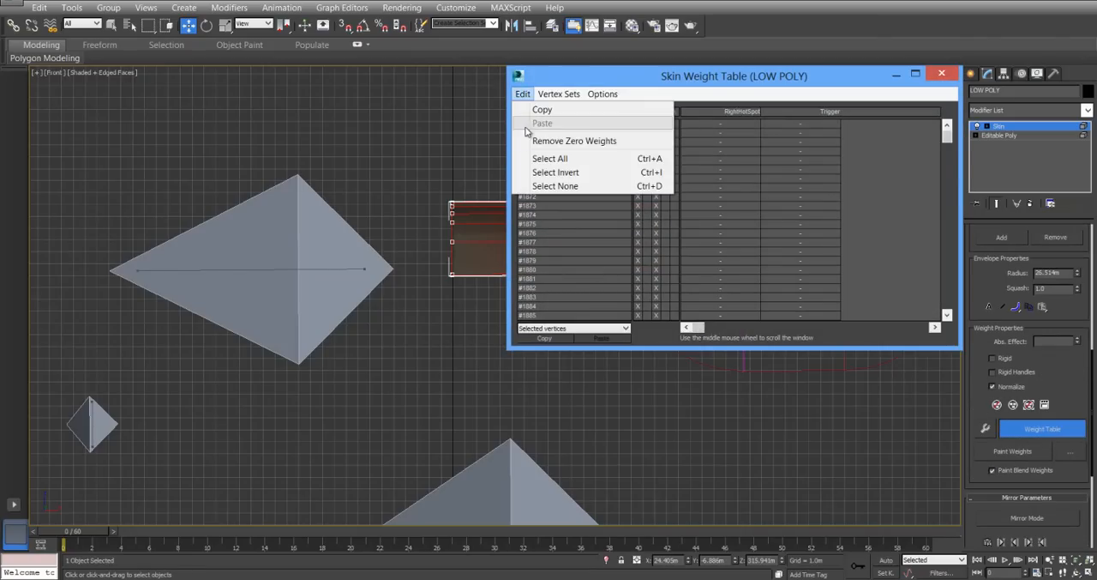
pyautogui.click(534, 158)
pyautogui.moveTo(699, 328)
pyautogui.mouseDown()
pyautogui.moveTo(754, 329)
pyautogui.moveTo(691, 328)
pyautogui.mouseUp()
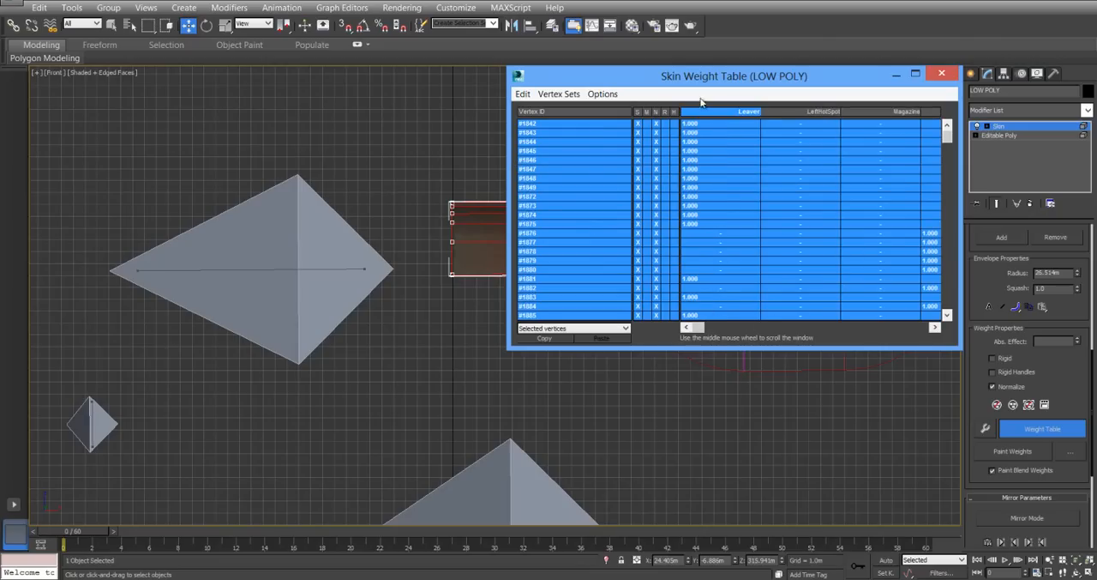
pyautogui.keyDown('ctrl'); pyautogui.rightClick(717, 183); pyautogui.keyUp('ctrl')
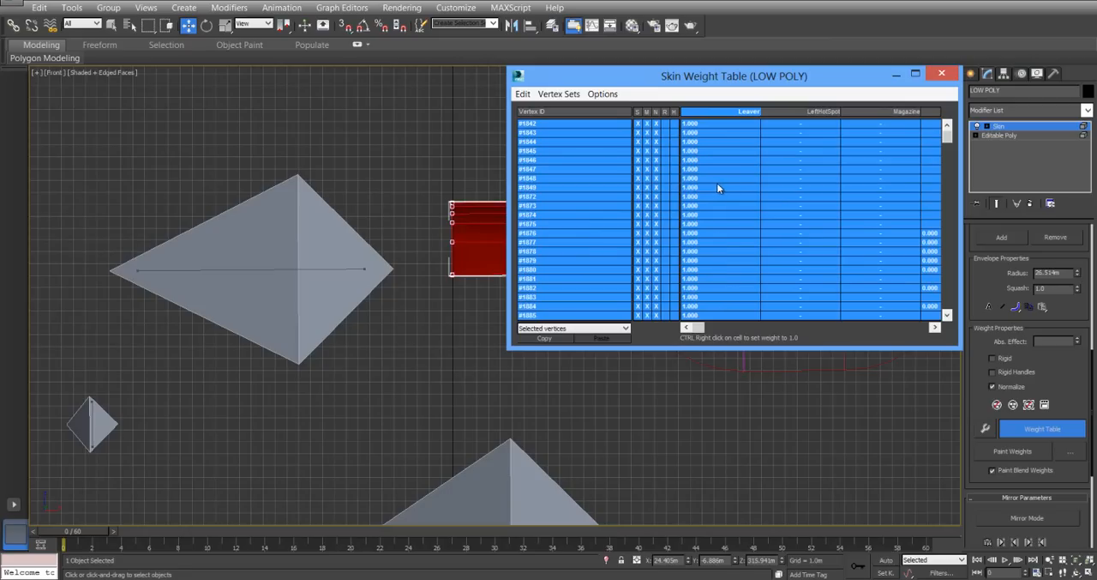
pyautogui.click(942, 74)
# Go back to the Editable Poly level, accepting the topology warning, and unhide all geometry around the bolt cover.
pyautogui.click(1002, 135)
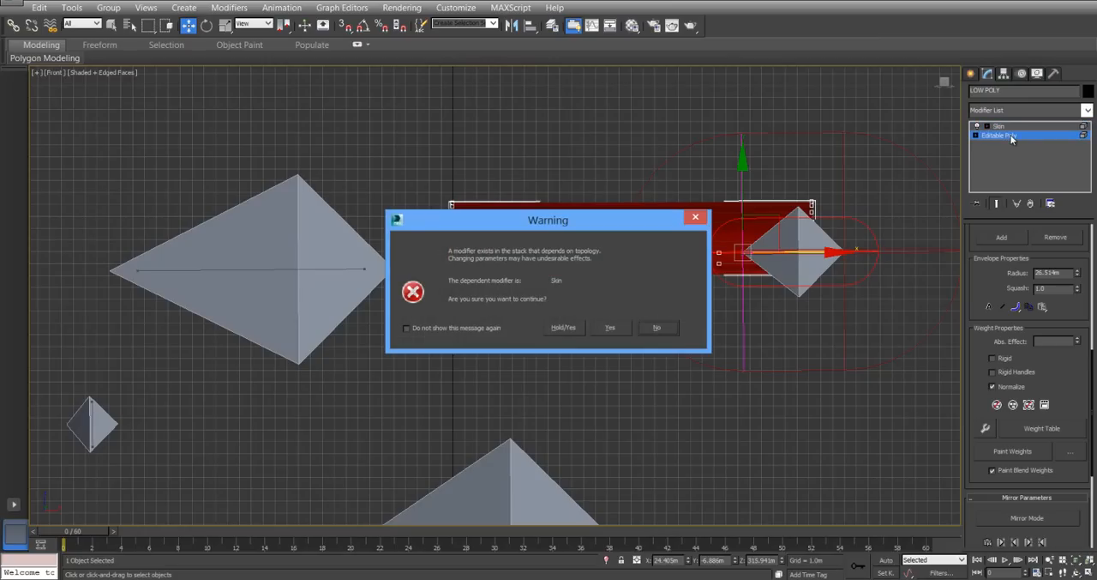
pyautogui.click(611, 327)
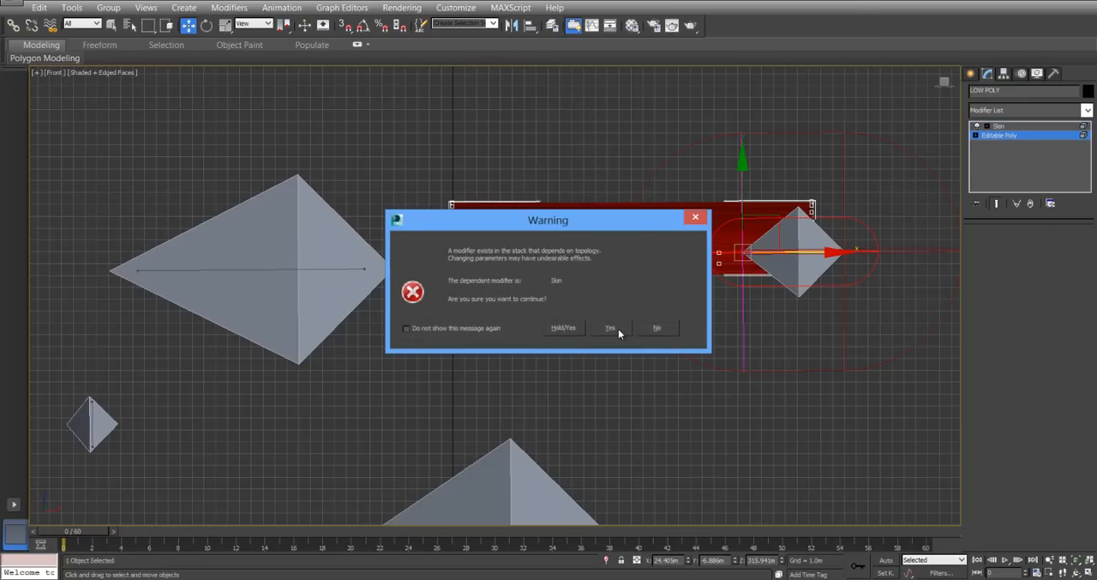
pyautogui.click(1070, 411)
pyautogui.moveTo(643, 224); pyautogui.dragTo(555, 199, button='middle')
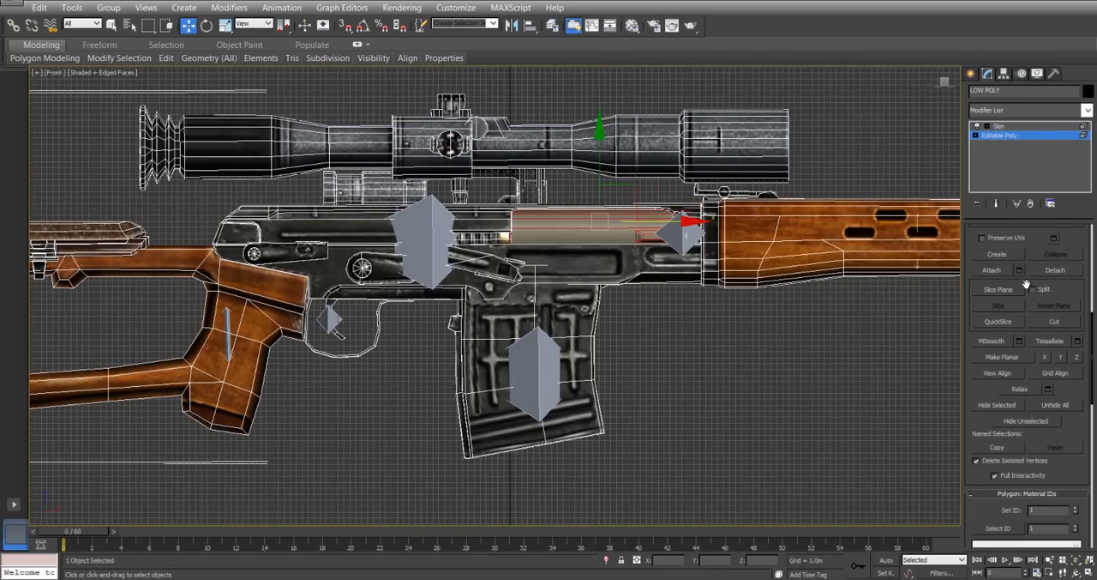
pyautogui.moveTo(1076, 239); pyautogui.dragTo(1093, 410)
pyautogui.scroll(5, 1093, 410)
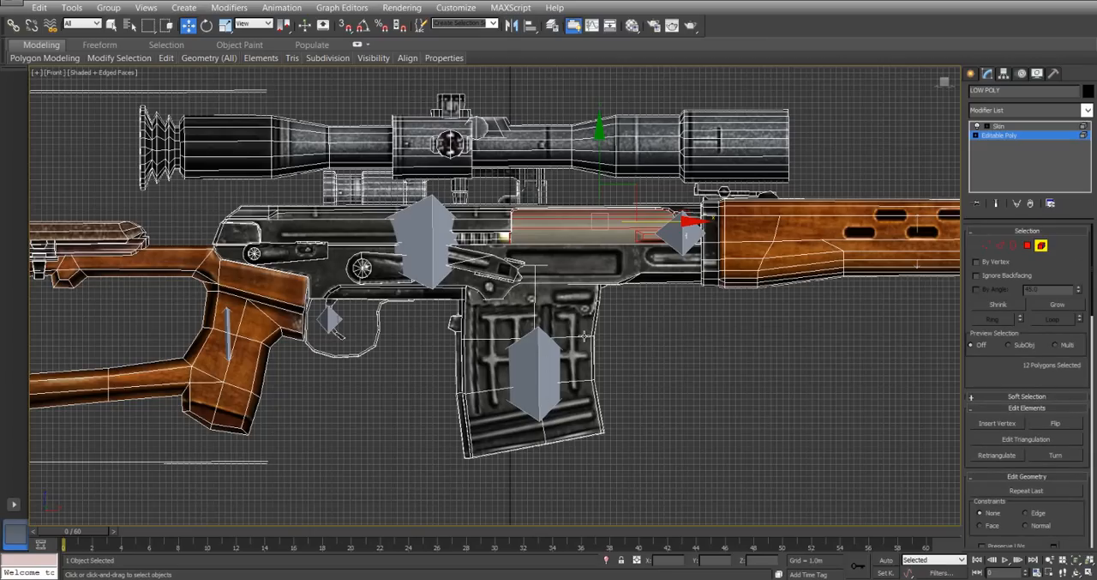
# Add the magazine and trigger elements to the bolt cover selection, and hide all the selected moving parts.
pyautogui.click(584, 336)
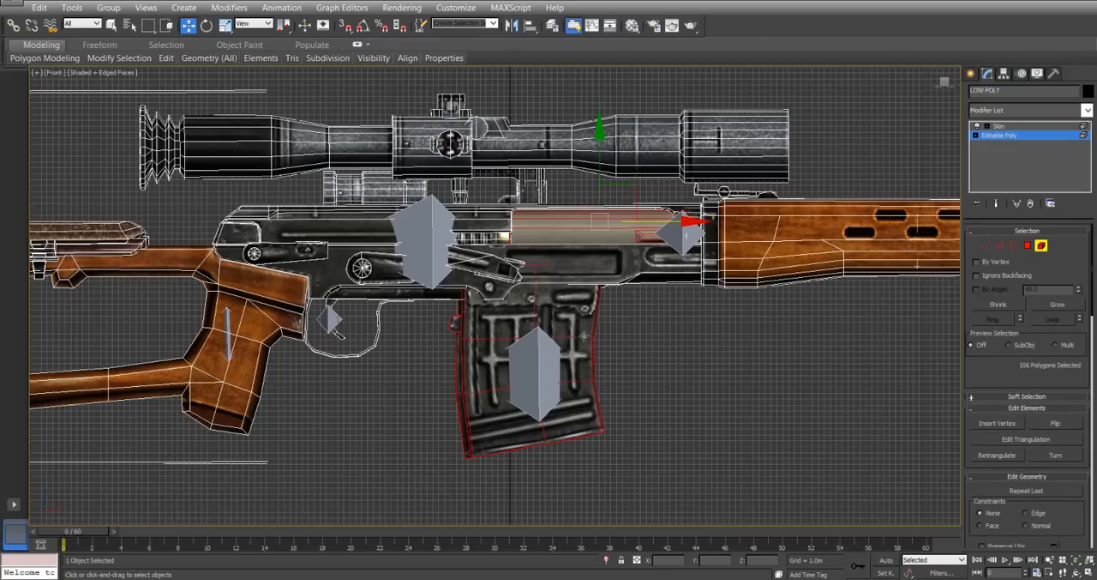
pyautogui.keyDown('ctrl'); pyautogui.click(339, 335); pyautogui.keyUp('ctrl')
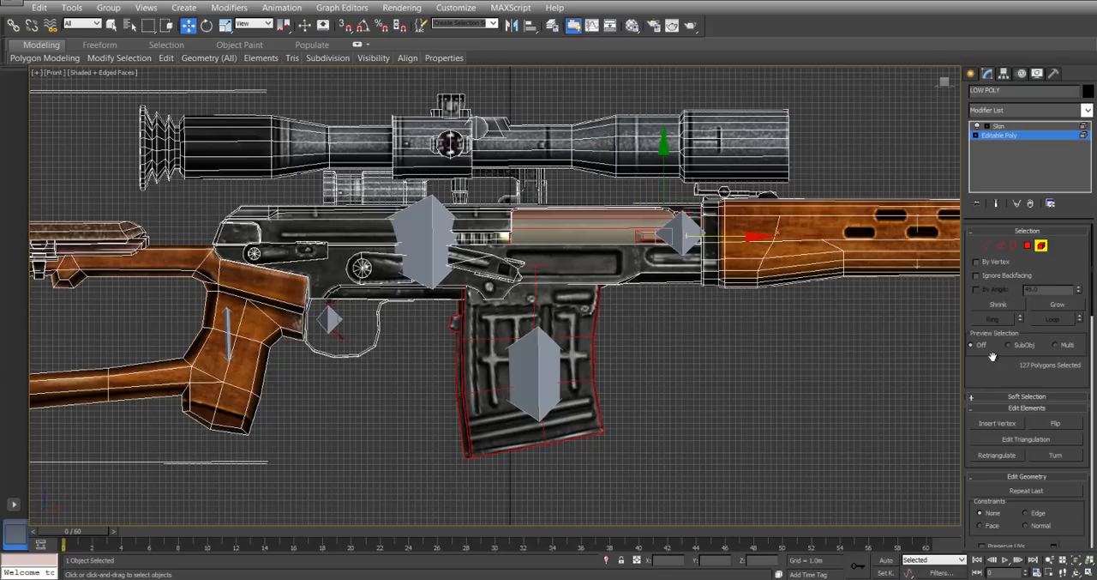
pyautogui.scroll(-5, 997, 381)
pyautogui.scroll(-3, 1025, 341)
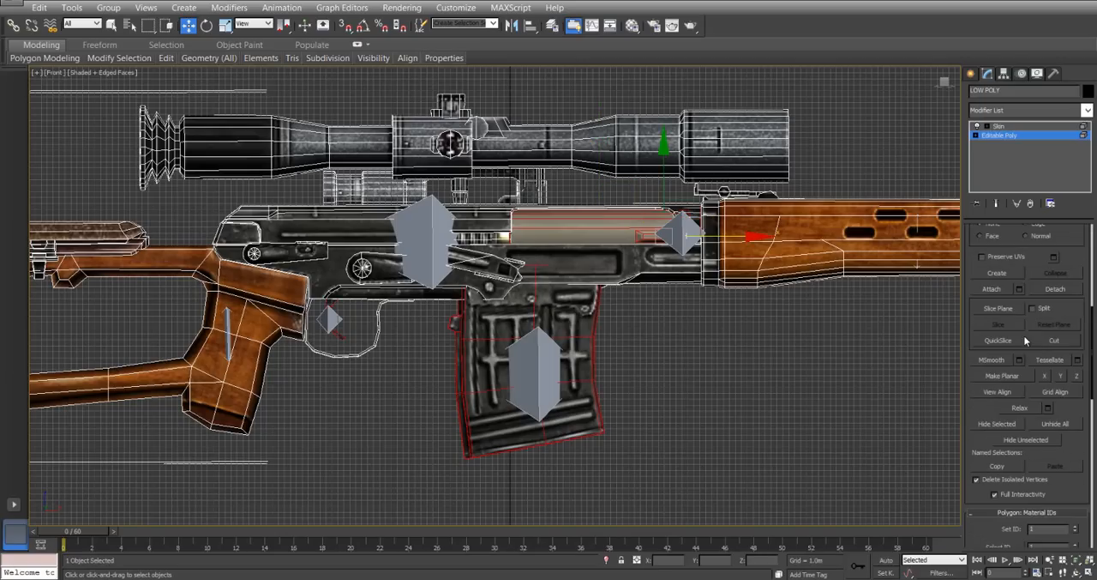
pyautogui.click(997, 424)
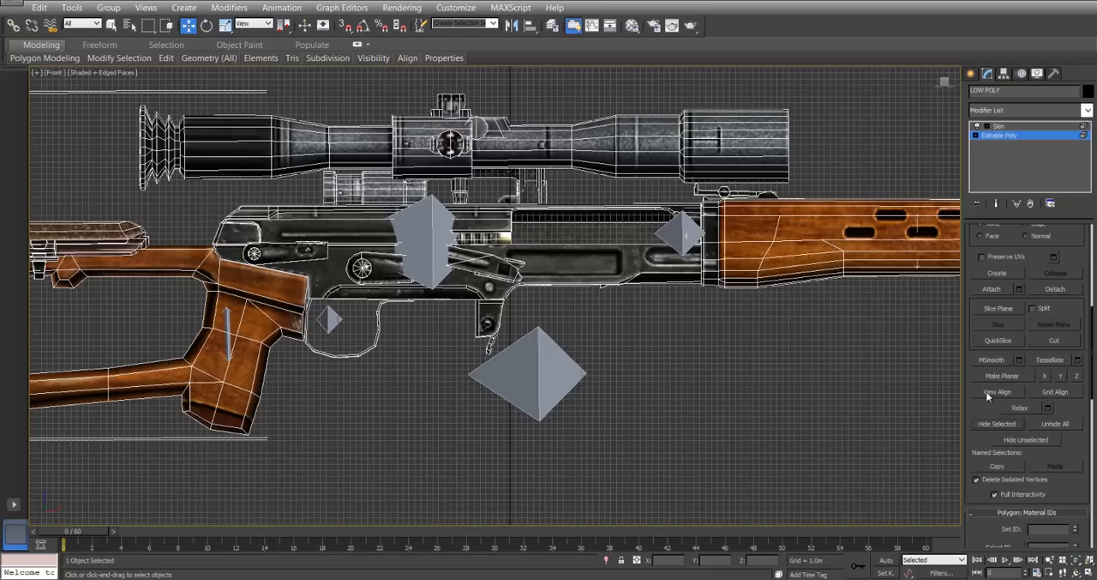
# Return to the Skin modifier and start editing envelopes with the Main bone active.
pyautogui.click(1022, 127)
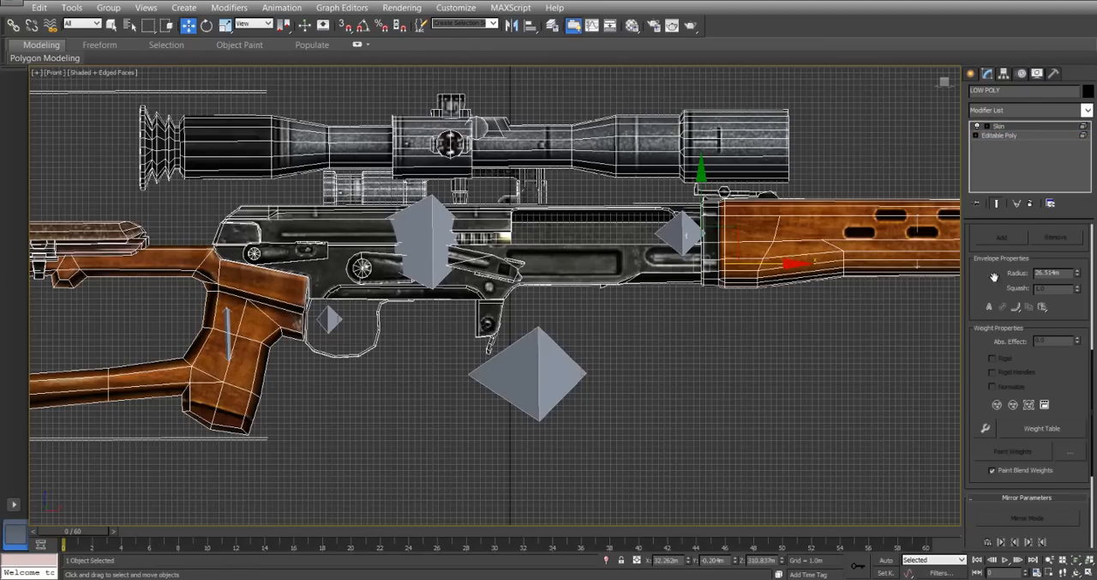
pyautogui.scroll(5, 990, 369)
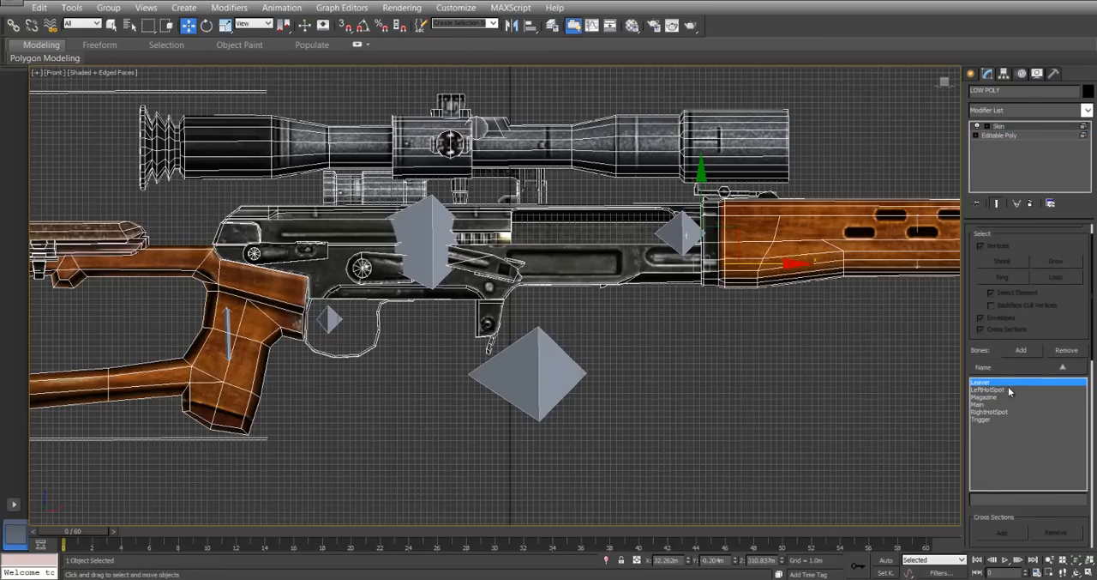
pyautogui.click(998, 405)
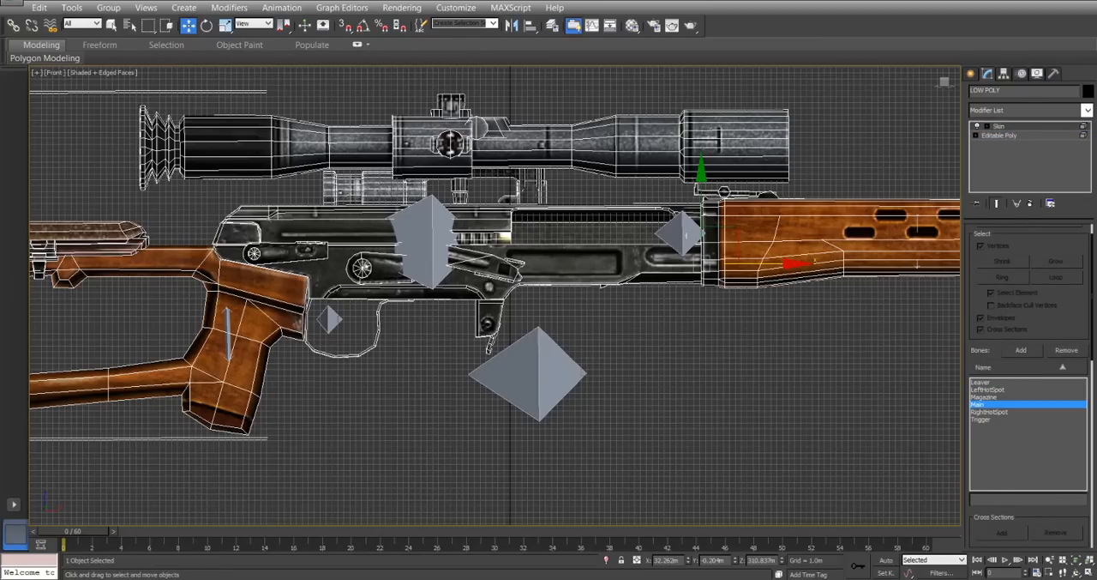
pyautogui.scroll(1, 1085, 308)
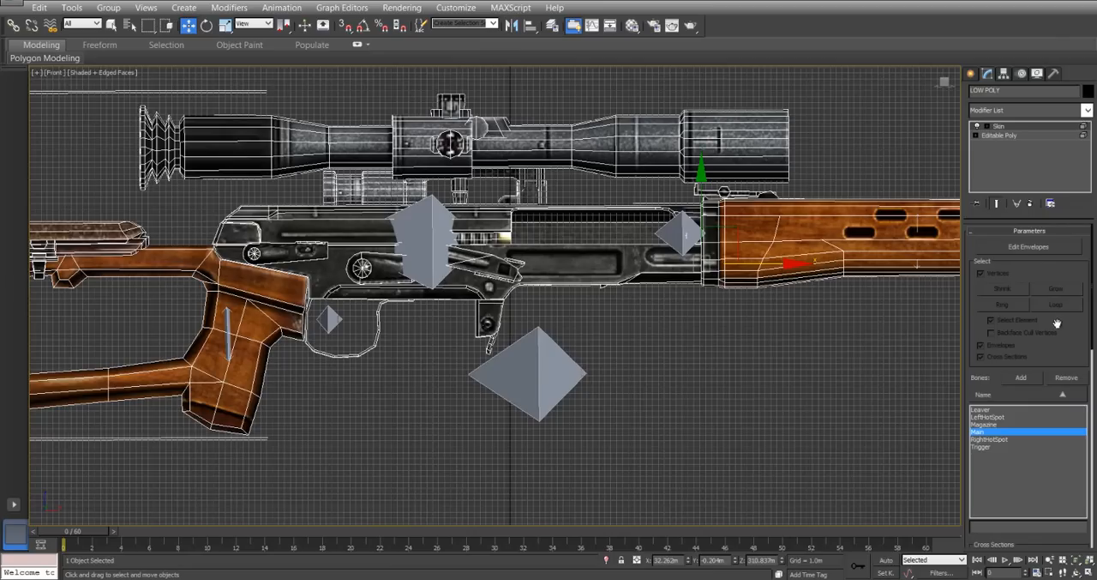
pyautogui.click(1024, 247)
# Select all vertices of the visible rifle body and open the Skin Weight Table for them.
pyautogui.scroll(-5, 703, 342)
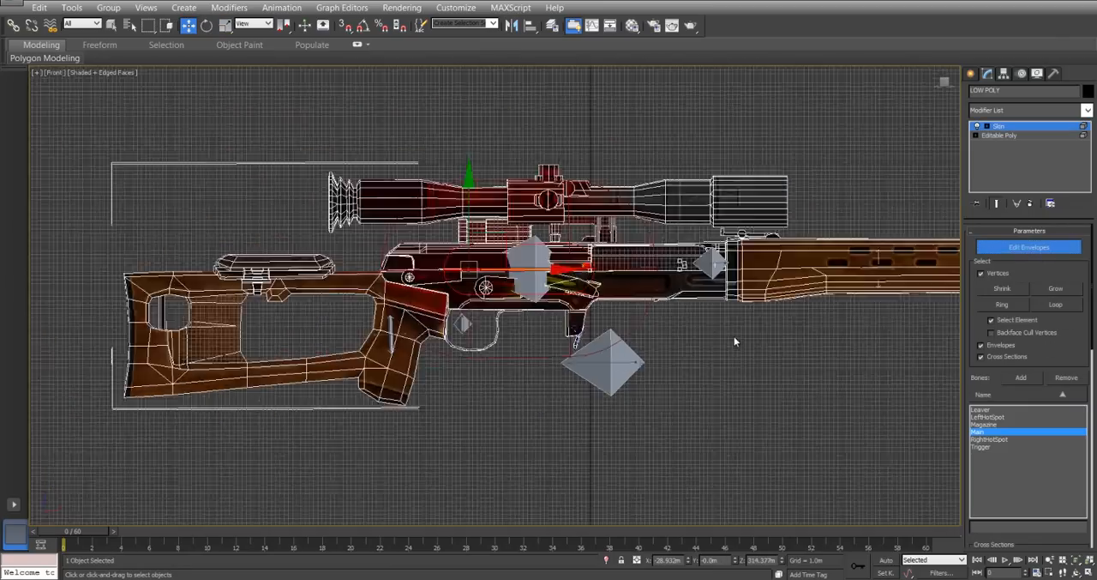
pyautogui.scroll(2, 778, 334)
pyautogui.hotkey('ctrl', 'a')
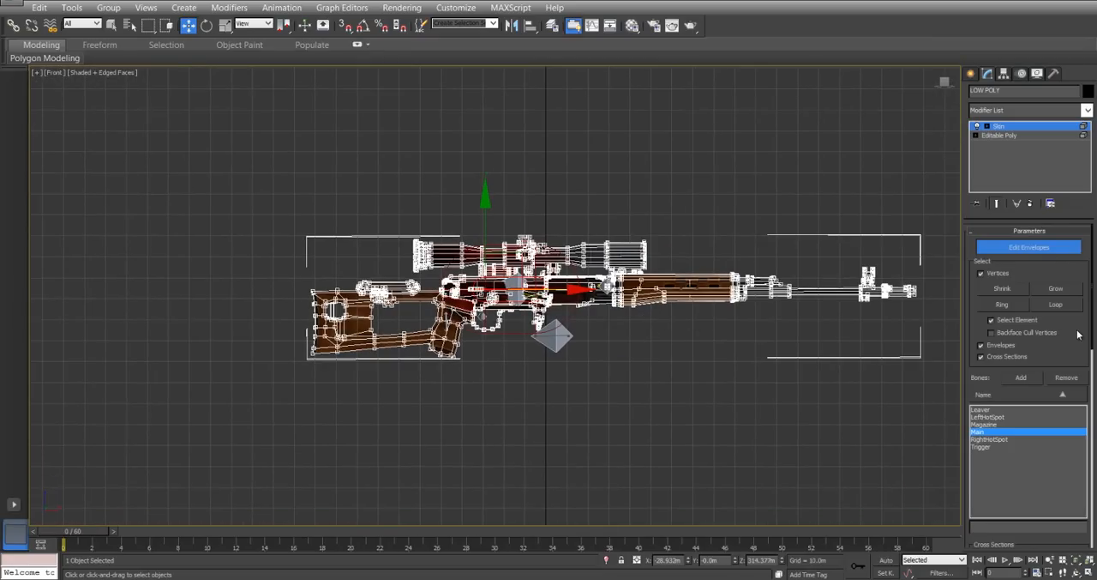
pyautogui.scroll(-8, 1072, 360)
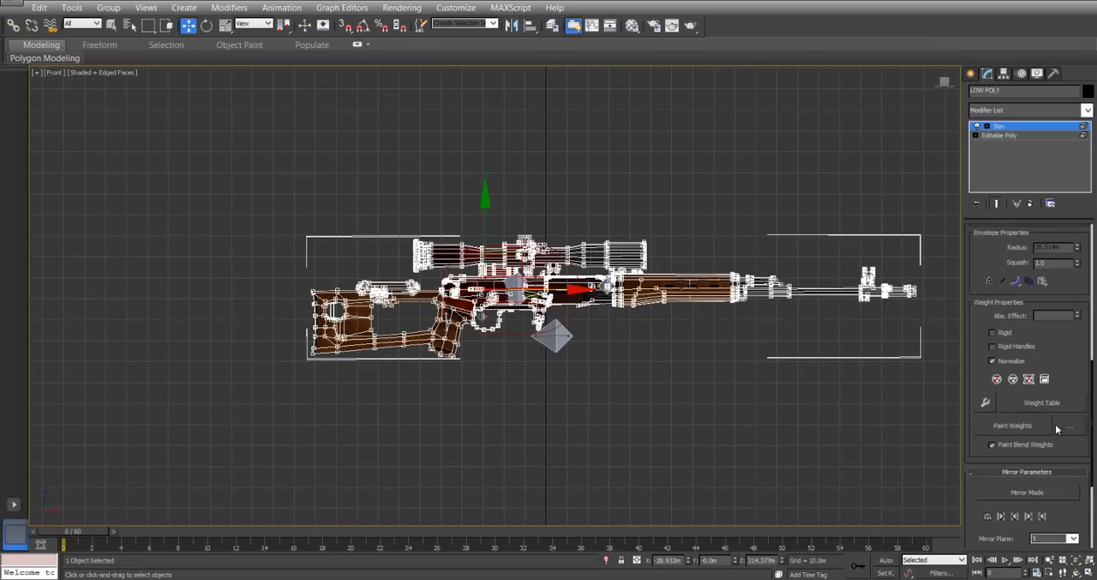
pyautogui.click(1059, 405)
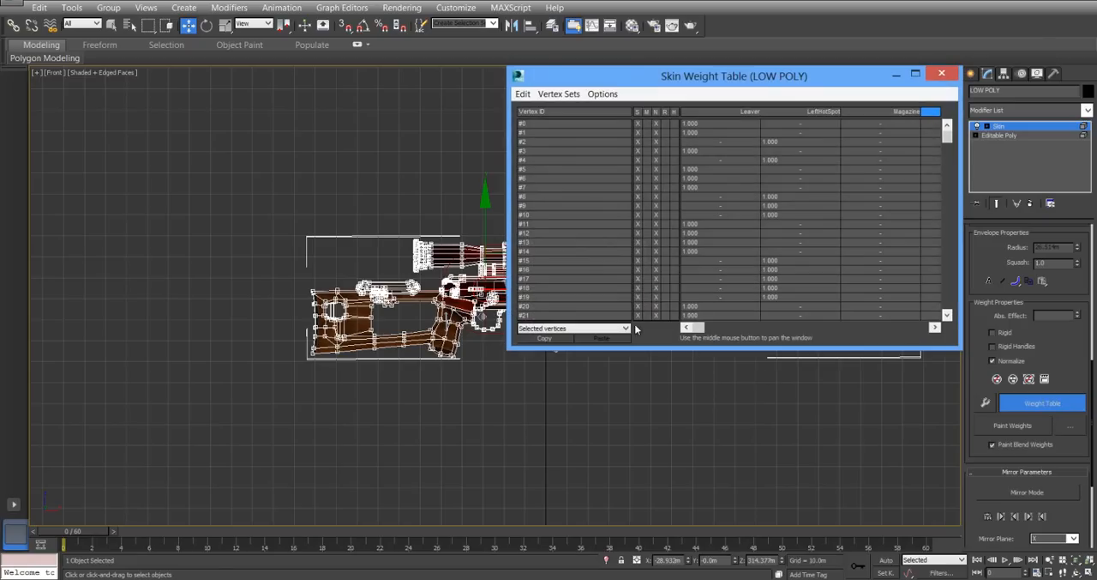
# Set the Main weight to 1.0 for all listed rifle body vertices, and close the Skin Weight Table.
pyautogui.click(523, 93)
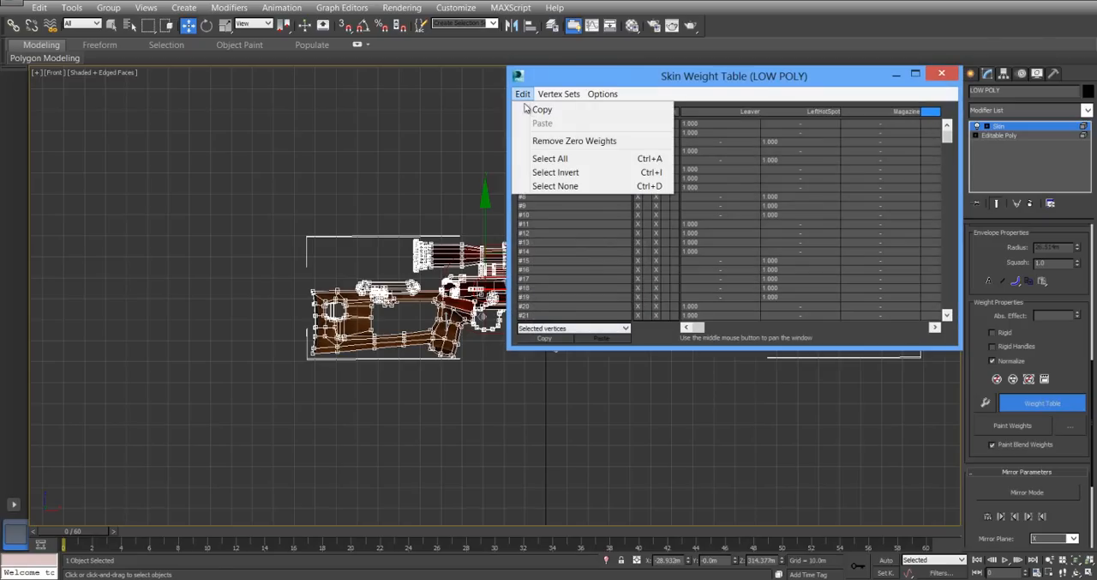
pyautogui.click(525, 158)
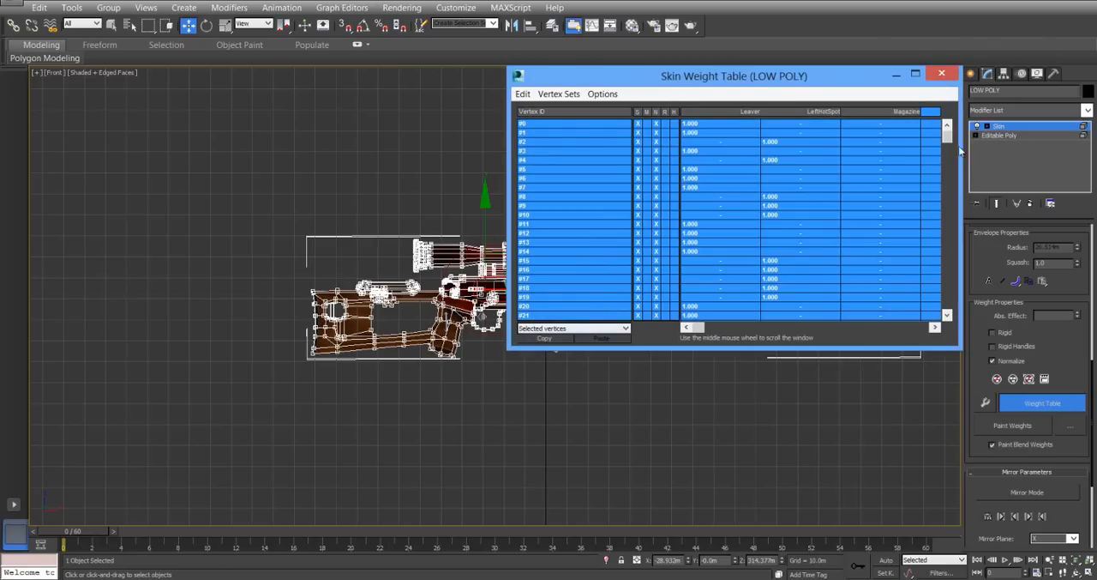
pyautogui.moveTo(698, 327); pyautogui.dragTo(811, 336)
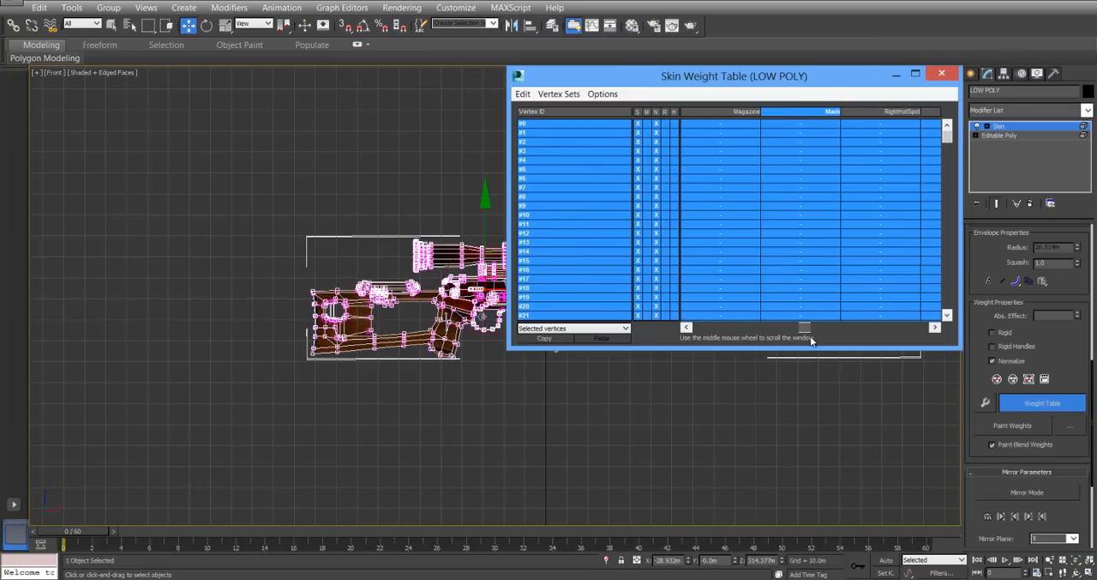
pyautogui.keyDown('ctrl'); pyautogui.rightClick(804, 125); pyautogui.keyUp('ctrl')
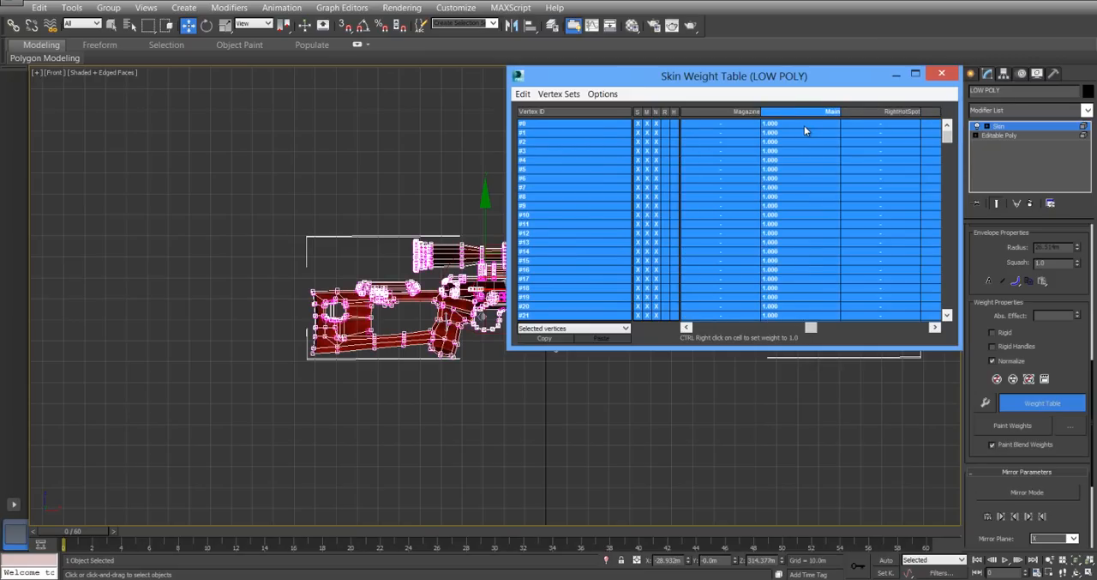
pyautogui.click(945, 74)
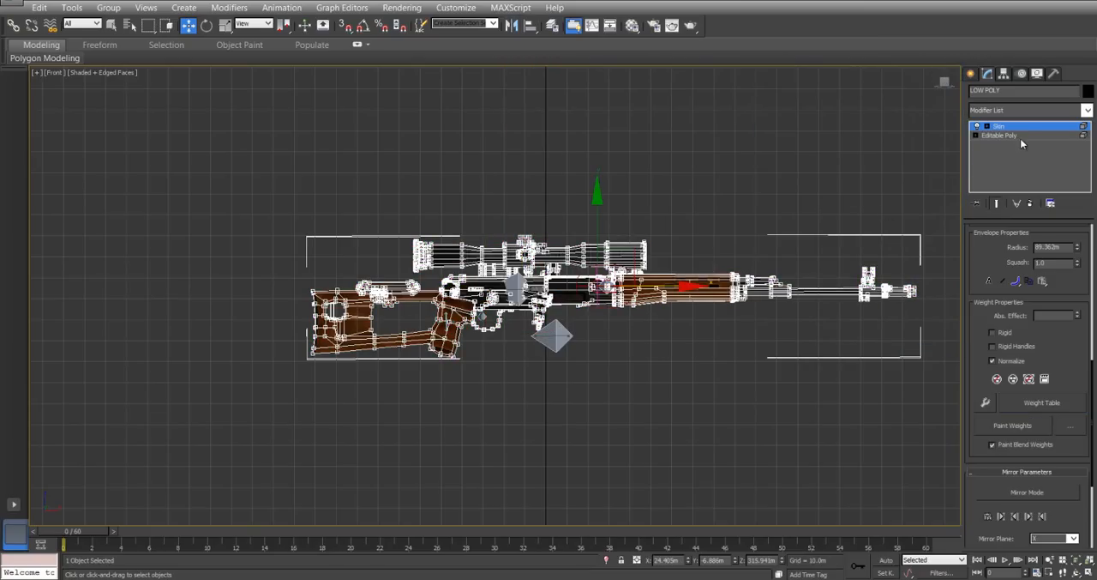
# Return to the Editable Poly level, accepting the topology warning, unhide the whole rifle, and deselect the mesh.
pyautogui.click(1007, 134)
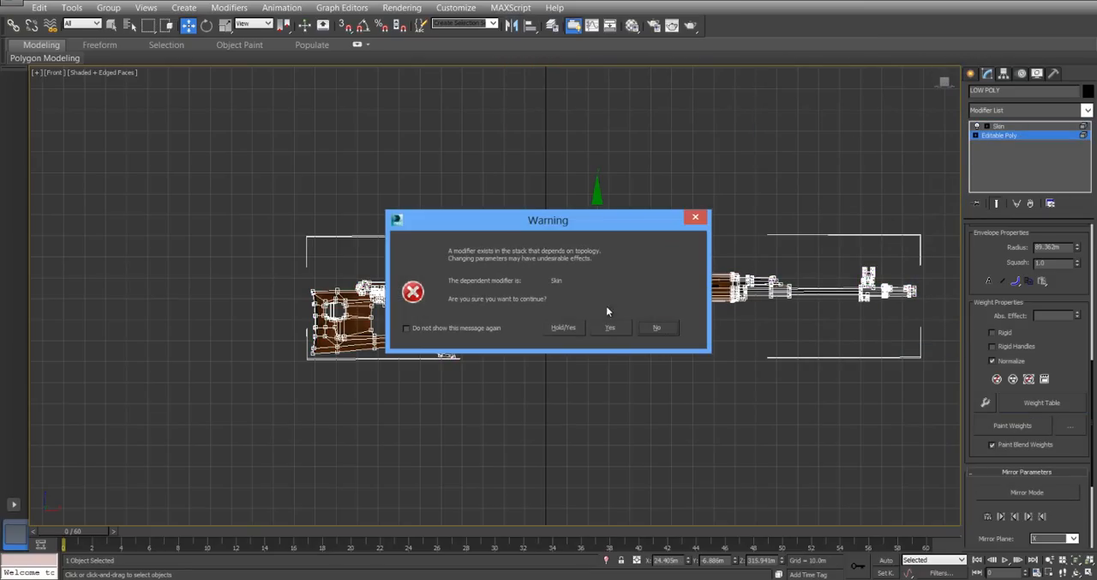
pyautogui.click(606, 330)
pyautogui.scroll(-5, 978, 410)
pyautogui.scroll(4, 1028, 399)
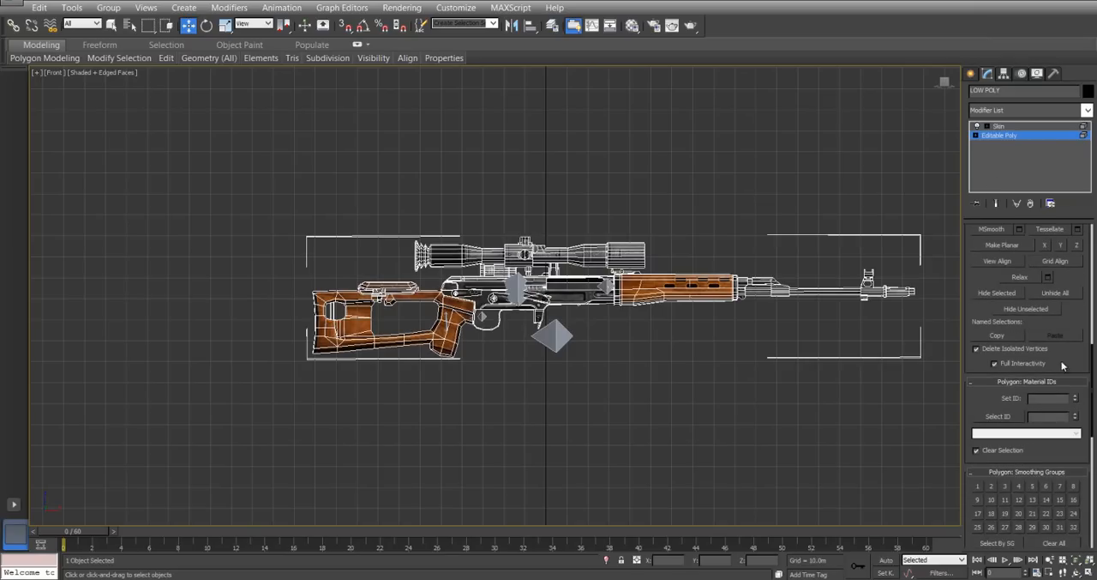
pyautogui.click(1066, 293)
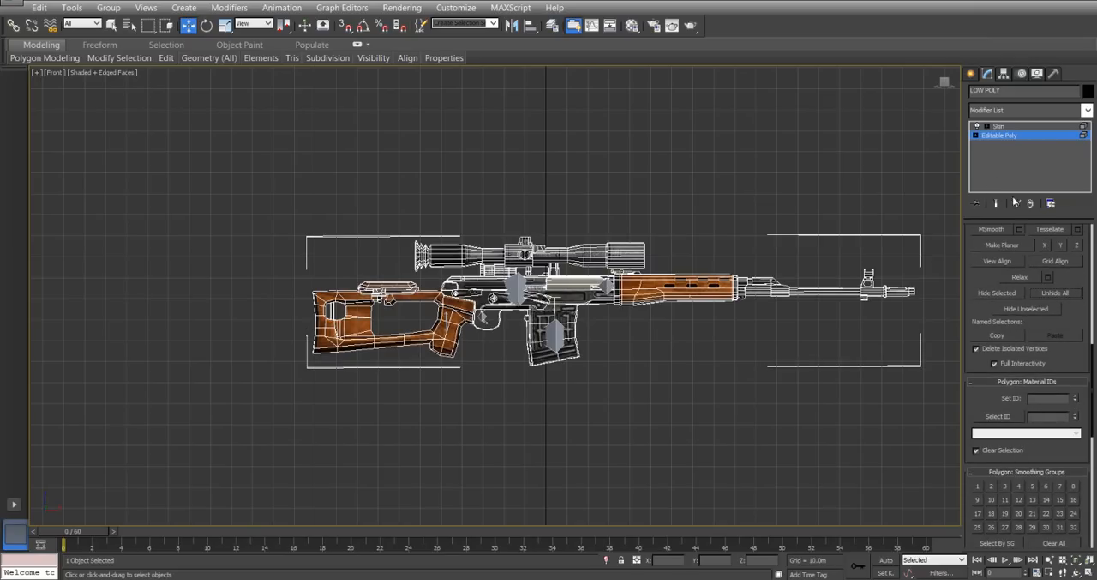
pyautogui.click(1001, 137)
pyautogui.click(836, 157)
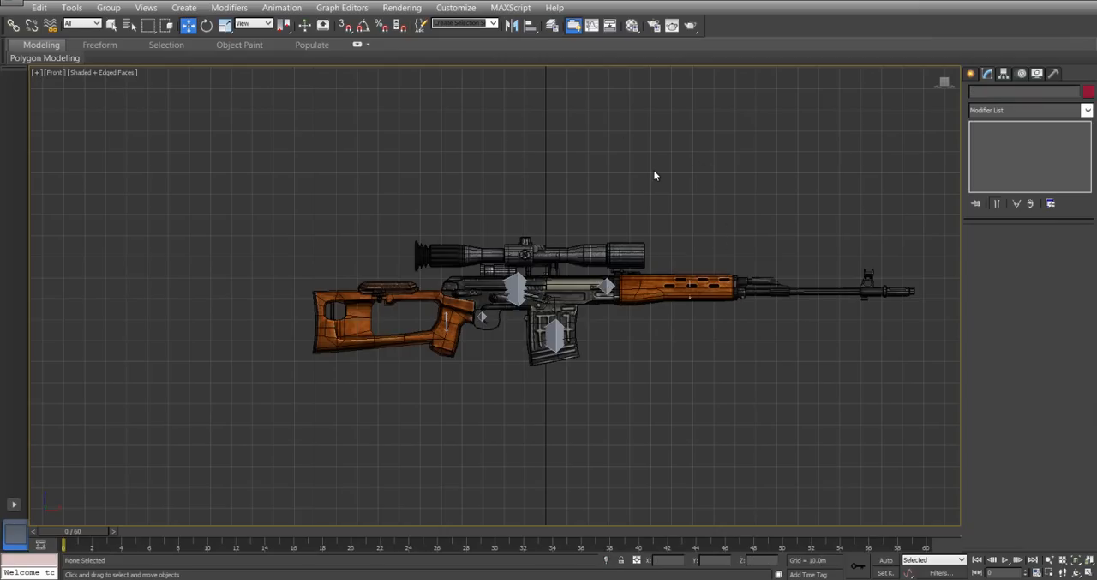
# Move the Main bone upward twice to test the skinning, undoing each move.
pyautogui.moveTo(657, 198); pyautogui.dragTo(566, 204, button='middle')
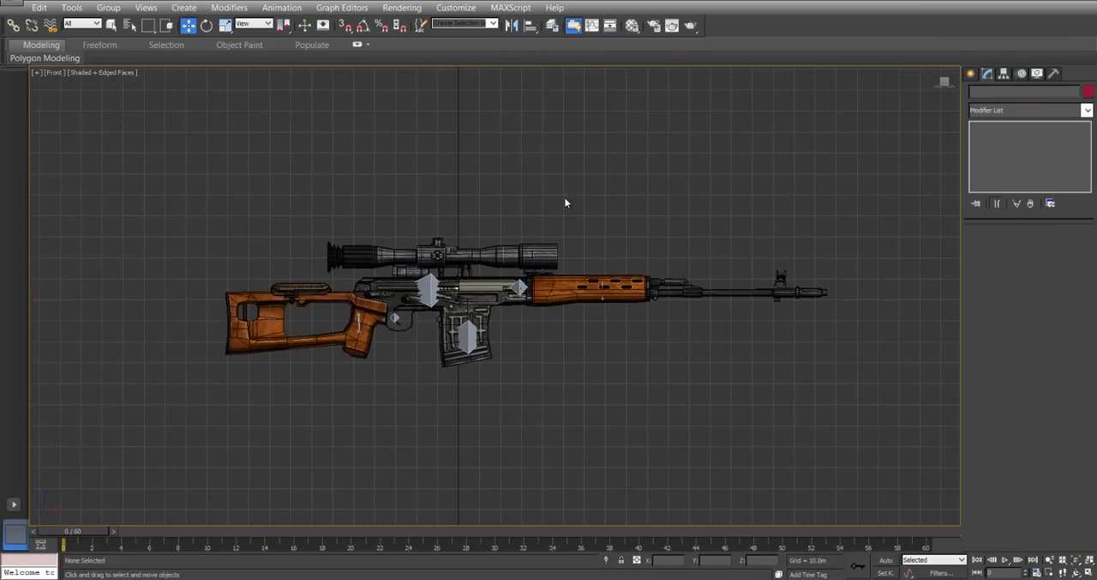
pyautogui.scroll(3, 553, 273)
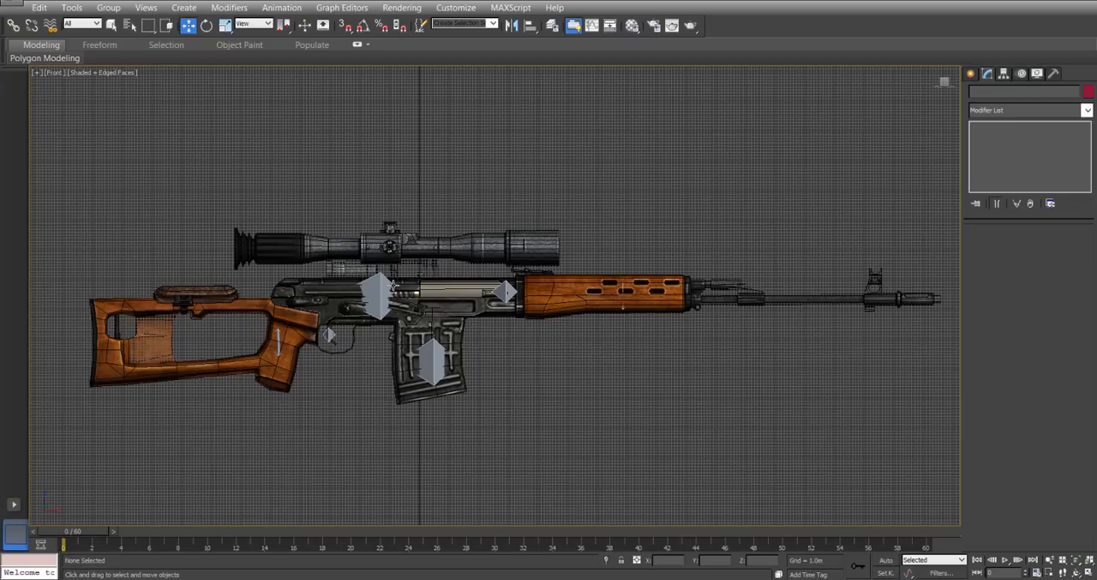
pyautogui.click(380, 284)
pyautogui.moveTo(441, 263); pyautogui.dragTo(440, 192)
pyautogui.hotkey('ctrl', 'z')
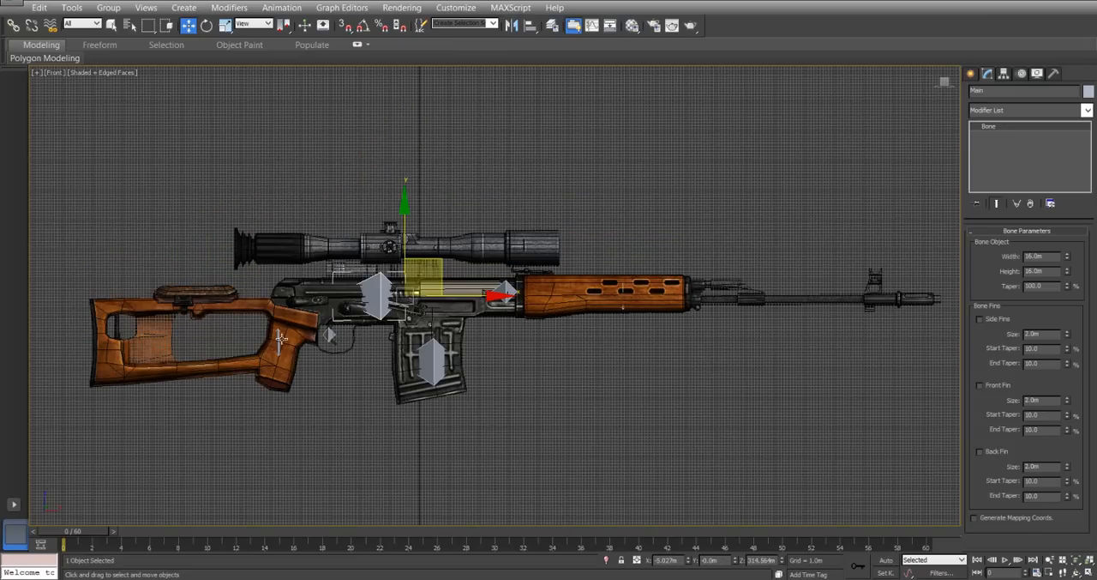
pyautogui.moveTo(438, 257); pyautogui.dragTo(408, 185)
pyautogui.hotkey('ctrl', 'z')
pyautogui.moveTo(802, 395); pyautogui.dragTo(786, 376, button='middle')
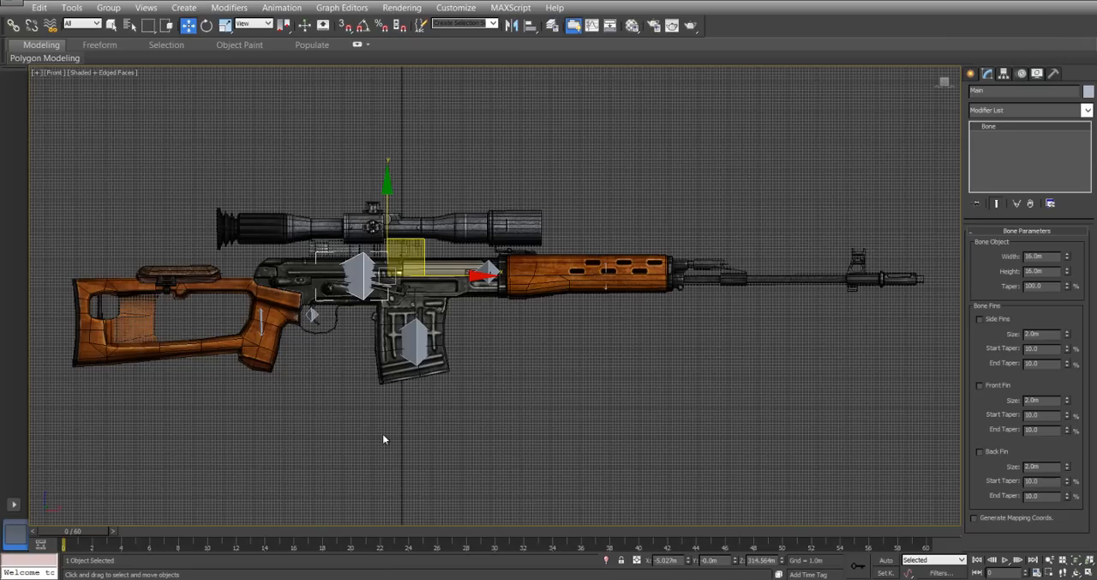
pyautogui.click(337, 400)
pyautogui.click(265, 323)
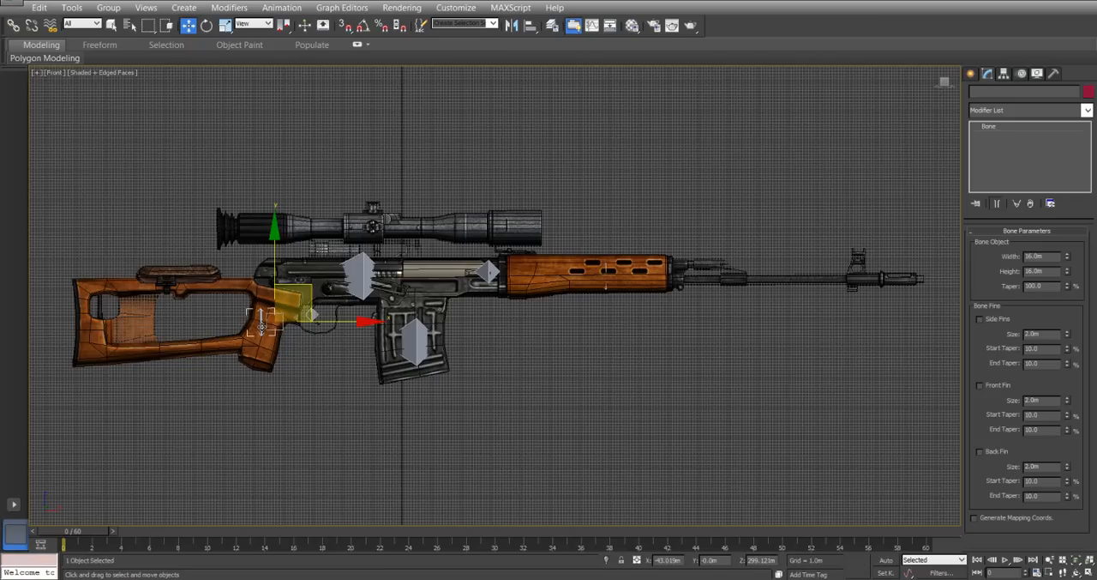
pyautogui.keyDown('ctrl'); pyautogui.click(314, 314); pyautogui.keyUp('ctrl')
pyautogui.keyDown('ctrl'); pyautogui.click(416, 335); pyautogui.keyUp('ctrl')
pyautogui.keyDown('ctrl'); pyautogui.click(490, 270); pyautogui.keyUp('ctrl')
pyautogui.keyDown('ctrl'); pyautogui.click(606, 274); pyautogui.keyUp('ctrl')
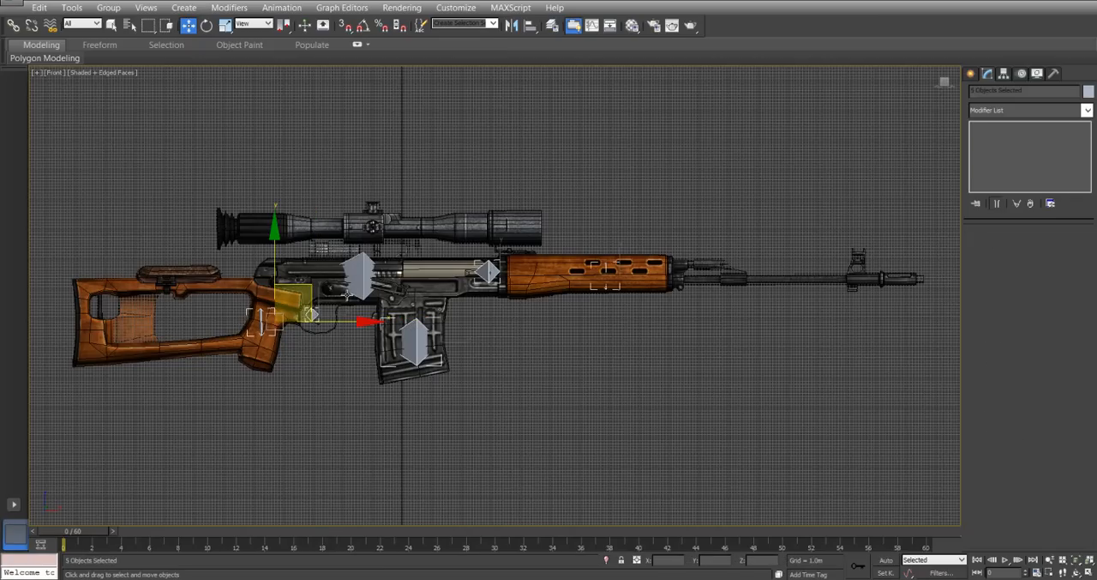
pyautogui.click(15, 28)
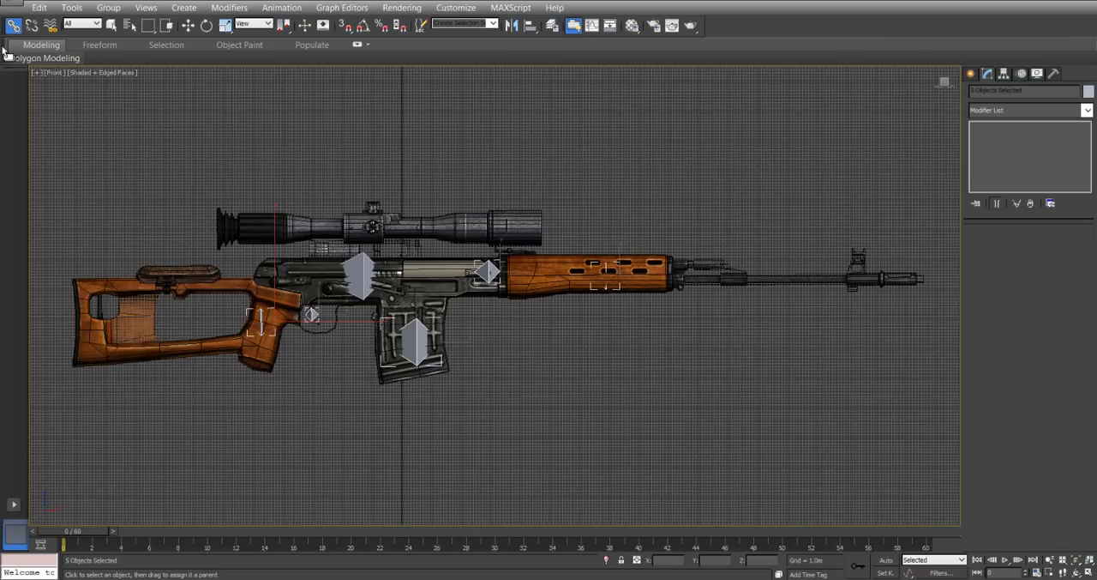
pyautogui.click(112, 26)
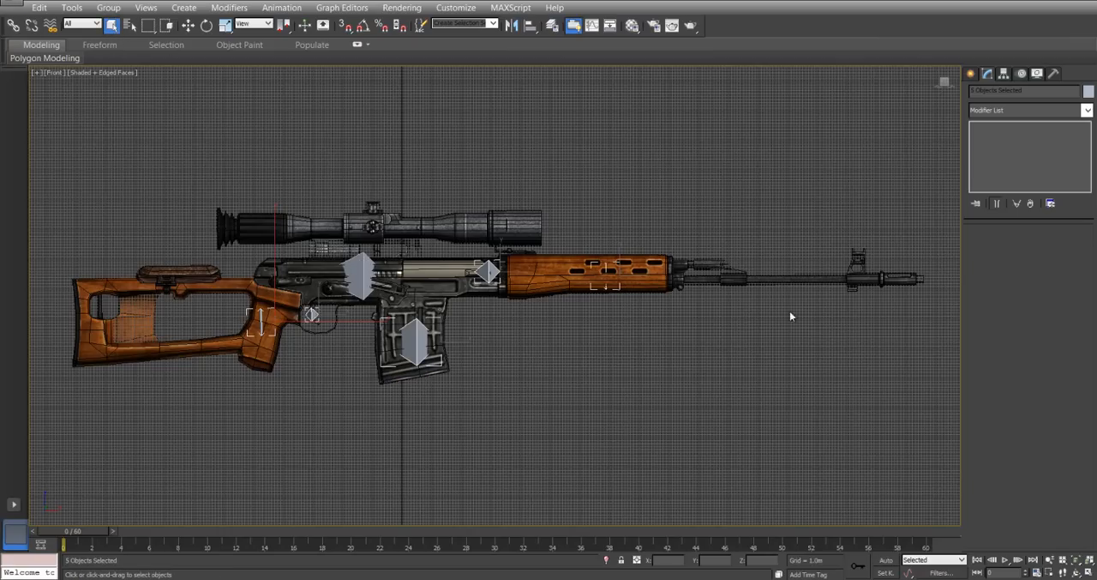
# Create a Dummy helper on the rifle body just above the Main bone, and leave the creation mode.
pyautogui.click(972, 73)
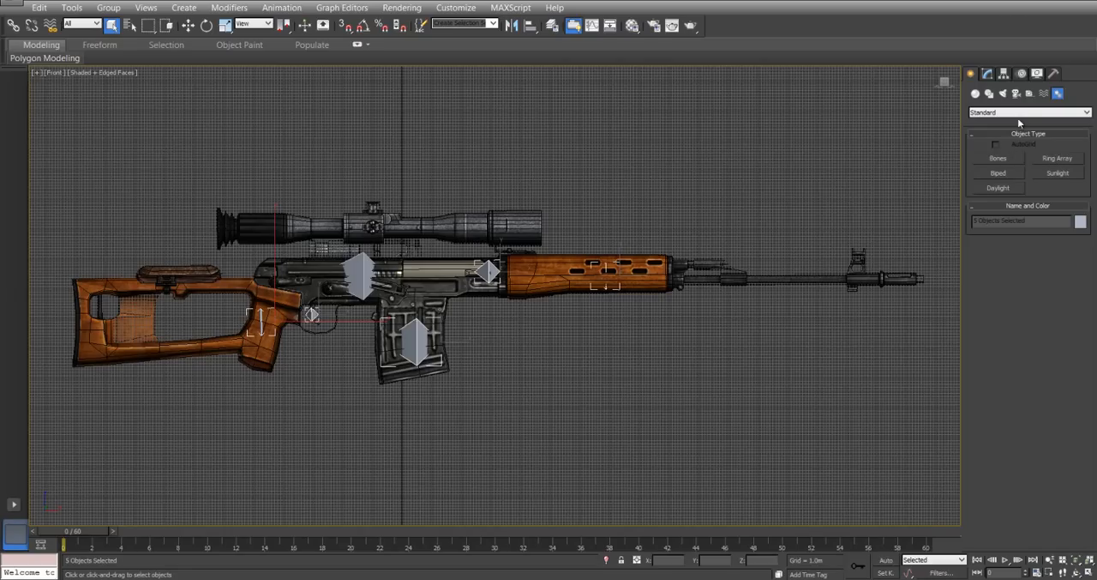
pyautogui.click(1030, 93)
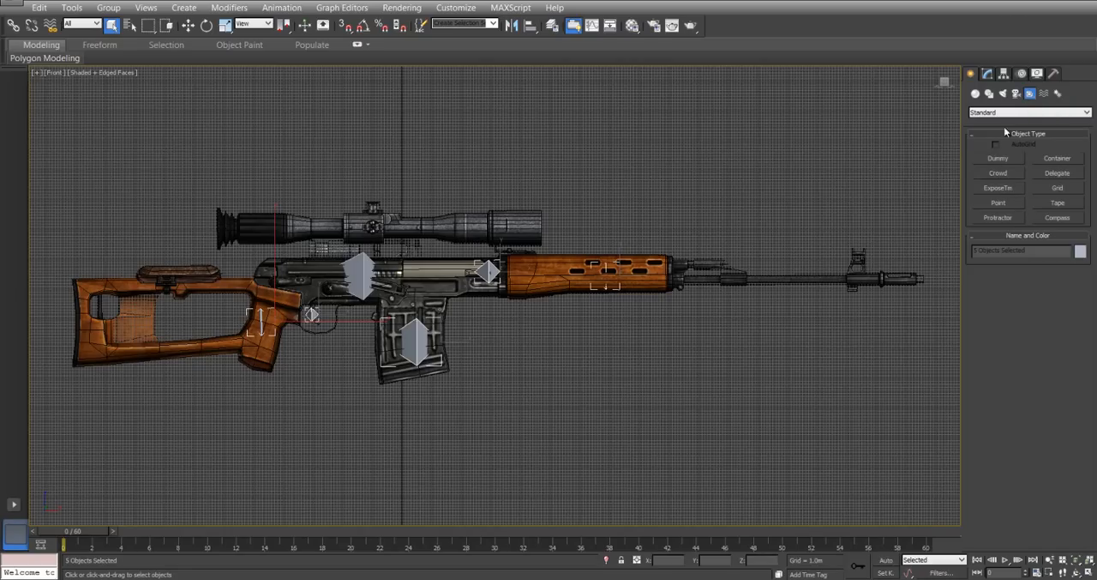
pyautogui.click(997, 159)
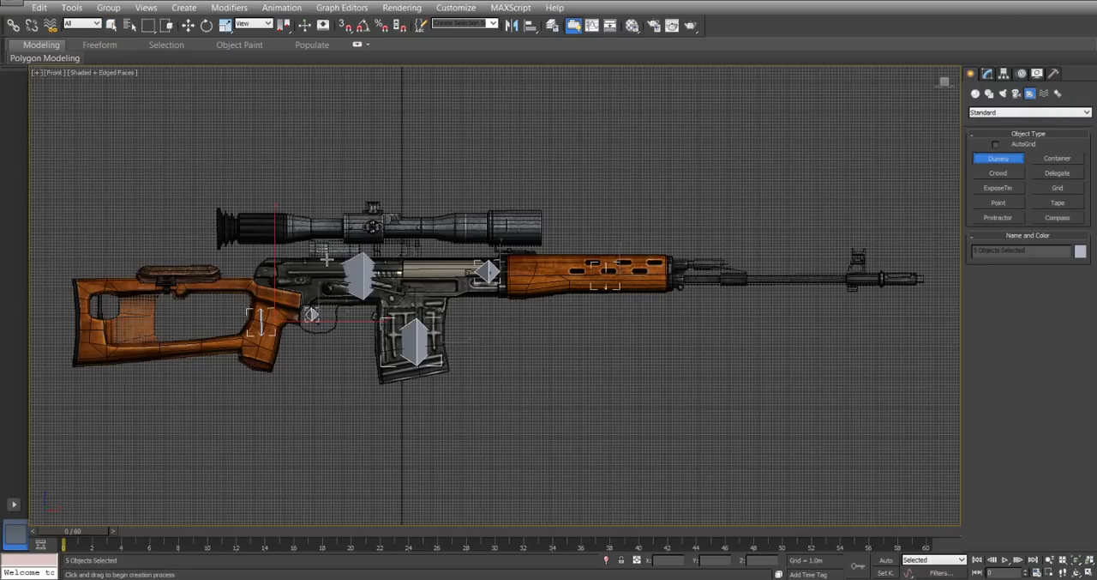
pyautogui.moveTo(341, 249); pyautogui.dragTo(369, 272)
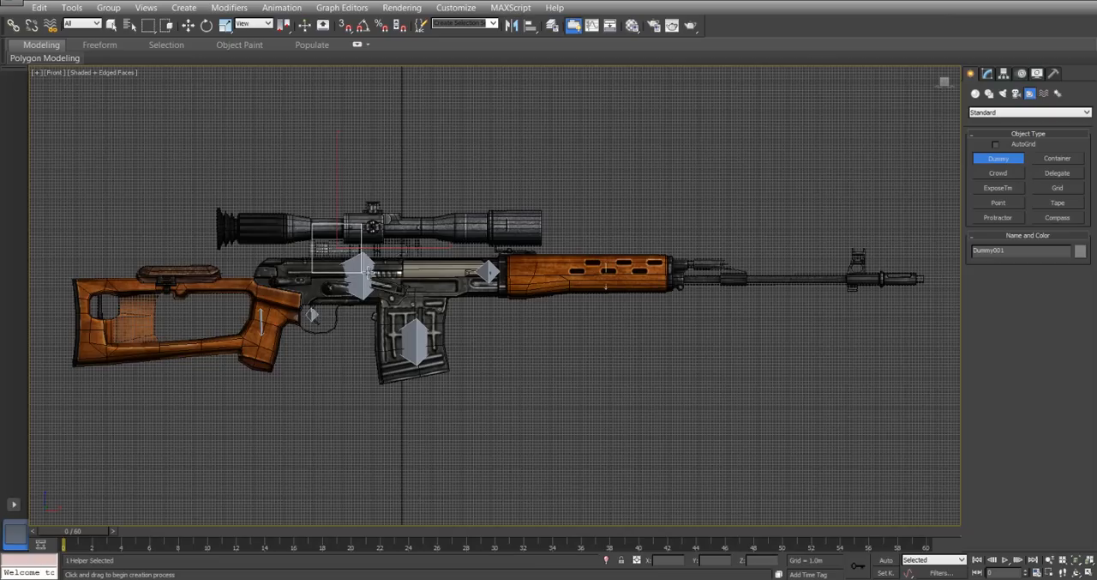
pyautogui.rightClick(354, 255)
# Move the new dummy helper down so that it surrounds the Main bone, and deselect it.
pyautogui.rightClick(350, 236)
pyautogui.click(358, 246)
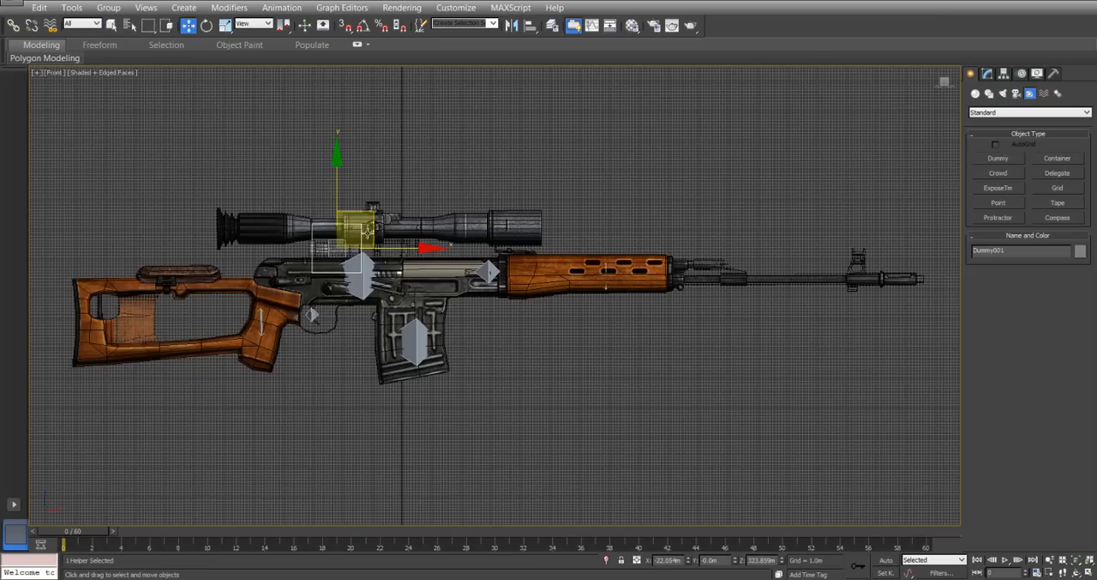
pyautogui.moveTo(374, 212); pyautogui.dragTo(393, 241)
pyautogui.click(465, 171)
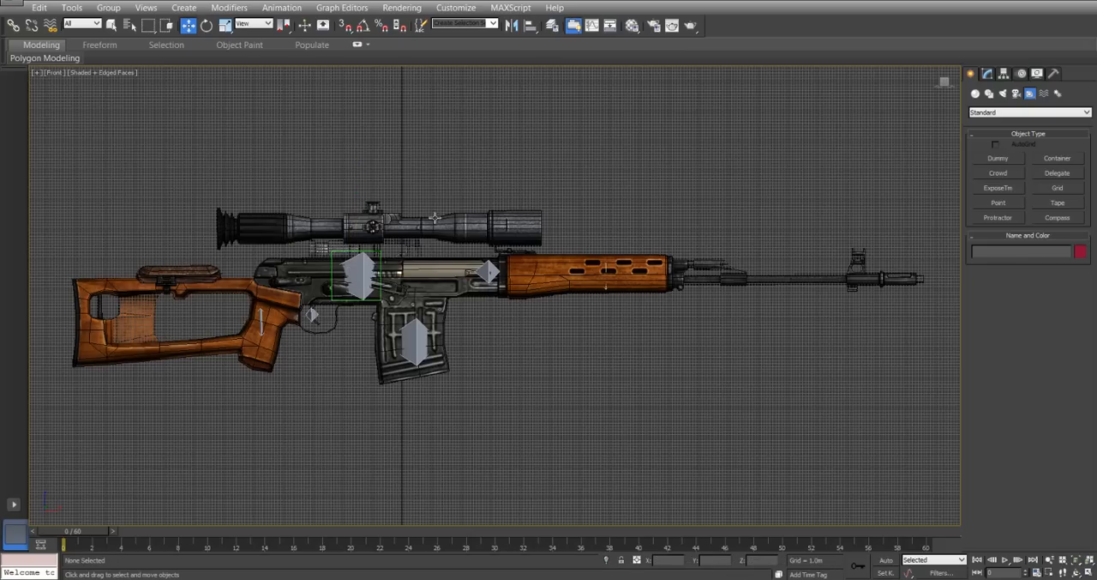
# Rename the dummy helper around the Main bone as MainBoneHelper.
pyautogui.click(381, 262)
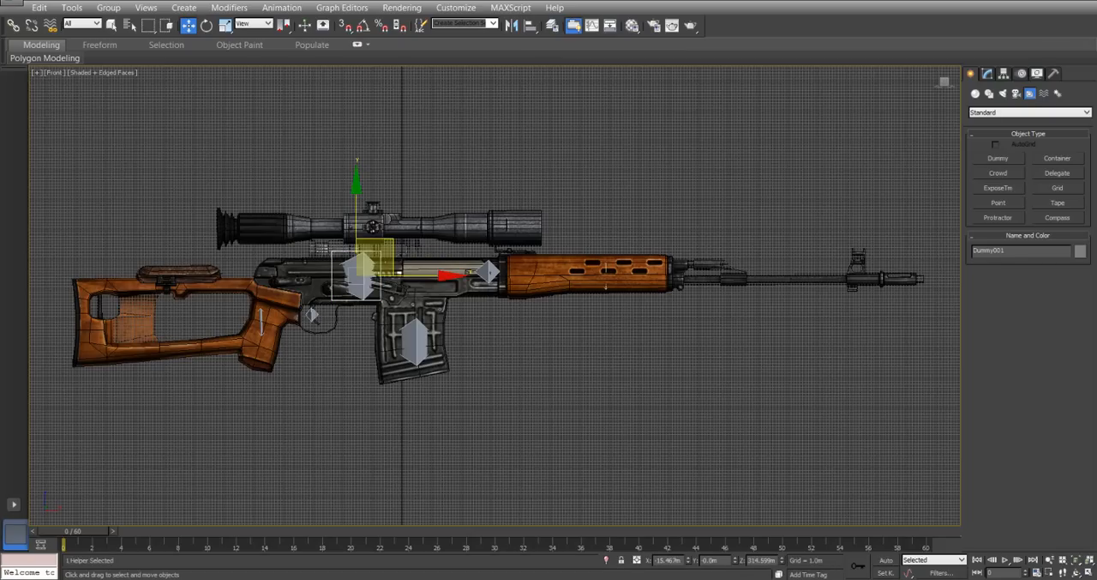
pyautogui.click(986, 74)
pyautogui.doubleClick(1006, 89)
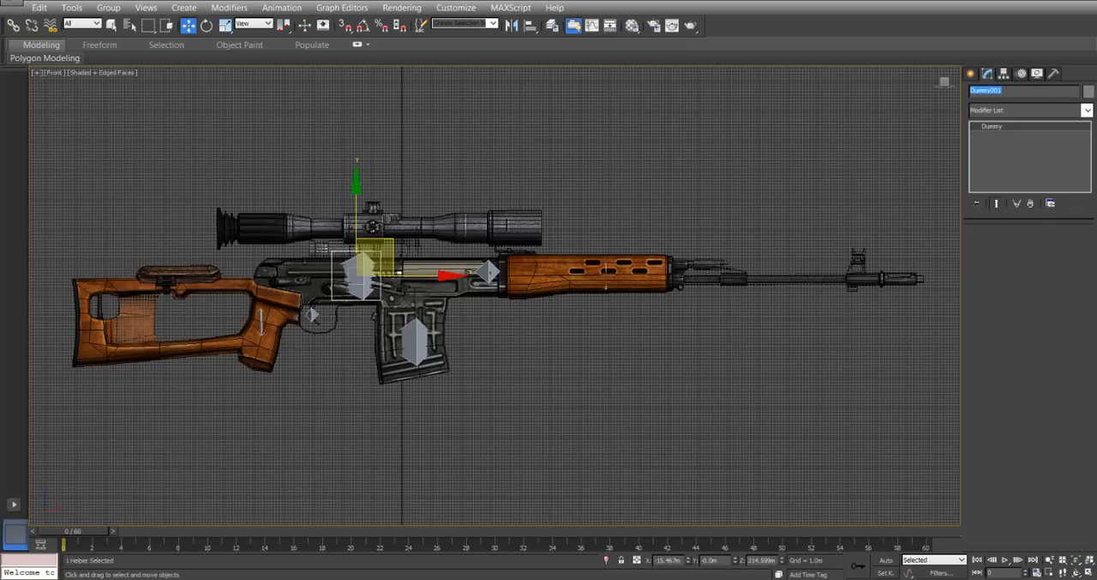
pyautogui.write('Mainh')
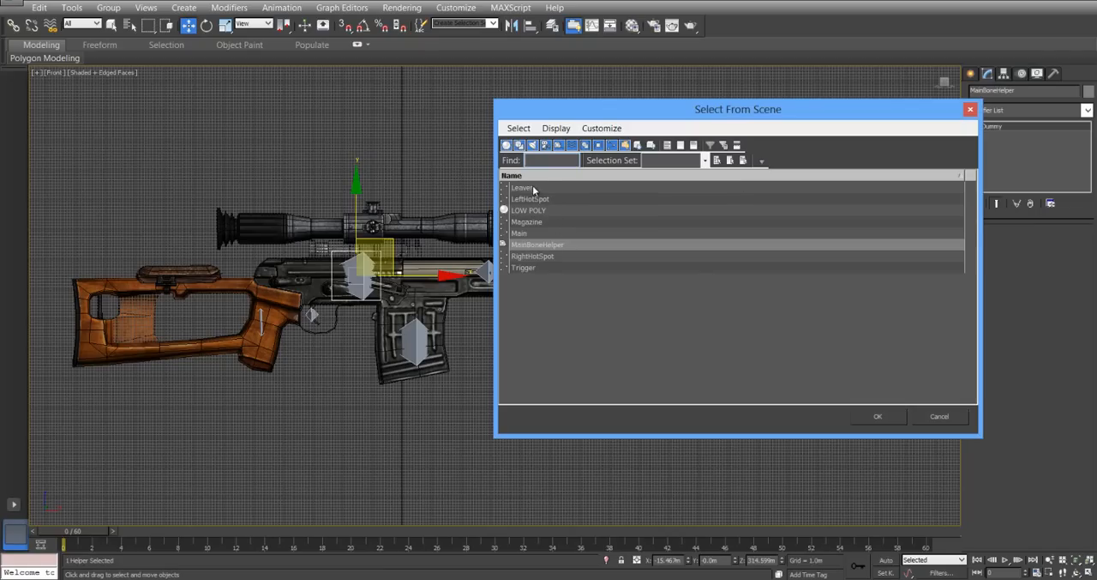
# Select the Leaver, LeftHotSpot, Magazine, RightHotSpot and Trigger bones by name from the scene list.
pyautogui.click(523, 188)
pyautogui.keyDown('ctrl'); pyautogui.click(529, 199); pyautogui.keyUp('ctrl')
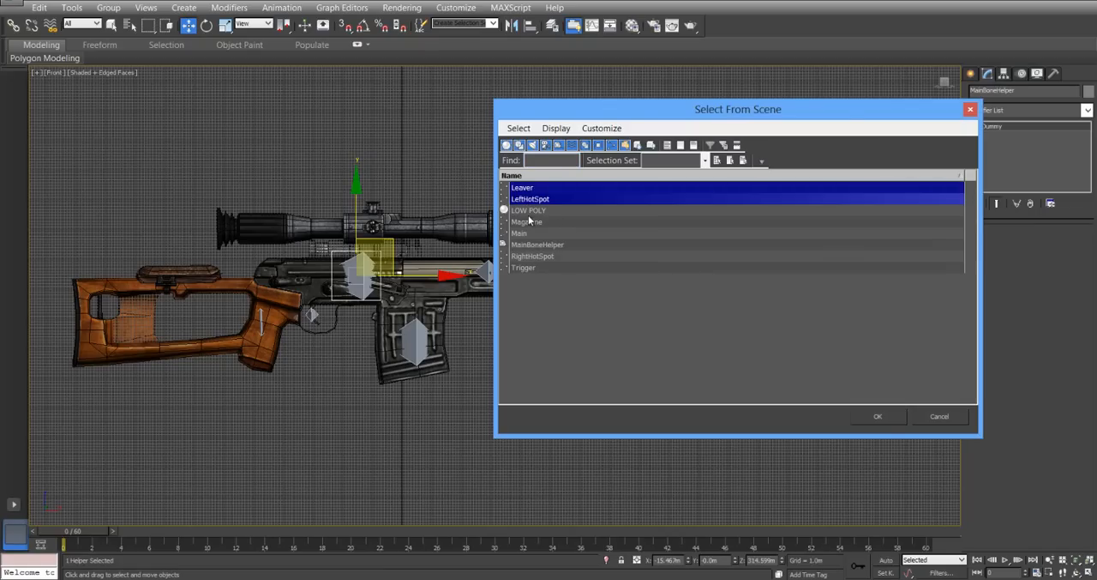
pyautogui.keyDown('ctrl'); pyautogui.click(529, 224); pyautogui.keyUp('ctrl')
pyautogui.keyDown('ctrl'); pyautogui.click(530, 234); pyautogui.keyUp('ctrl')
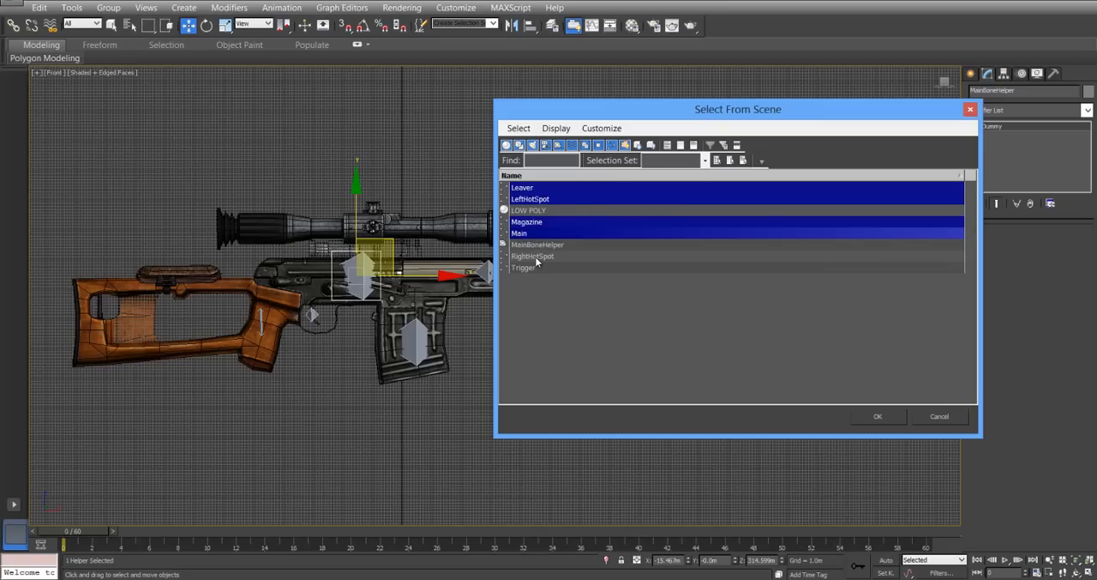
pyautogui.keyDown('ctrl'); pyautogui.click(537, 257); pyautogui.keyUp('ctrl')
pyautogui.keyDown('ctrl'); pyautogui.click(537, 269); pyautogui.keyUp('ctrl')
pyautogui.keyDown('ctrl'); pyautogui.click(537, 234); pyautogui.keyUp('ctrl')
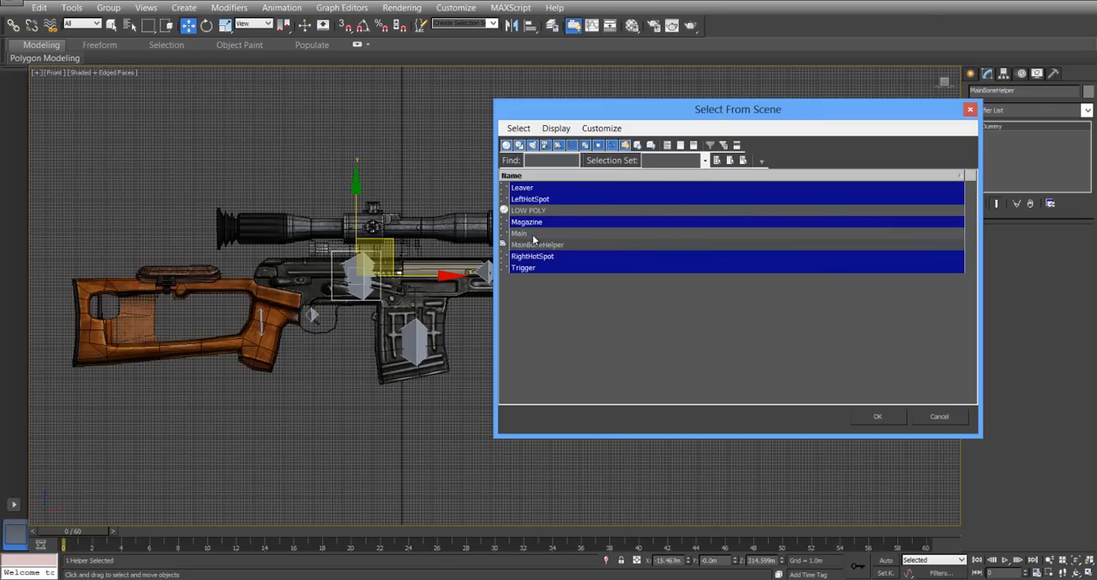
pyautogui.click(879, 417)
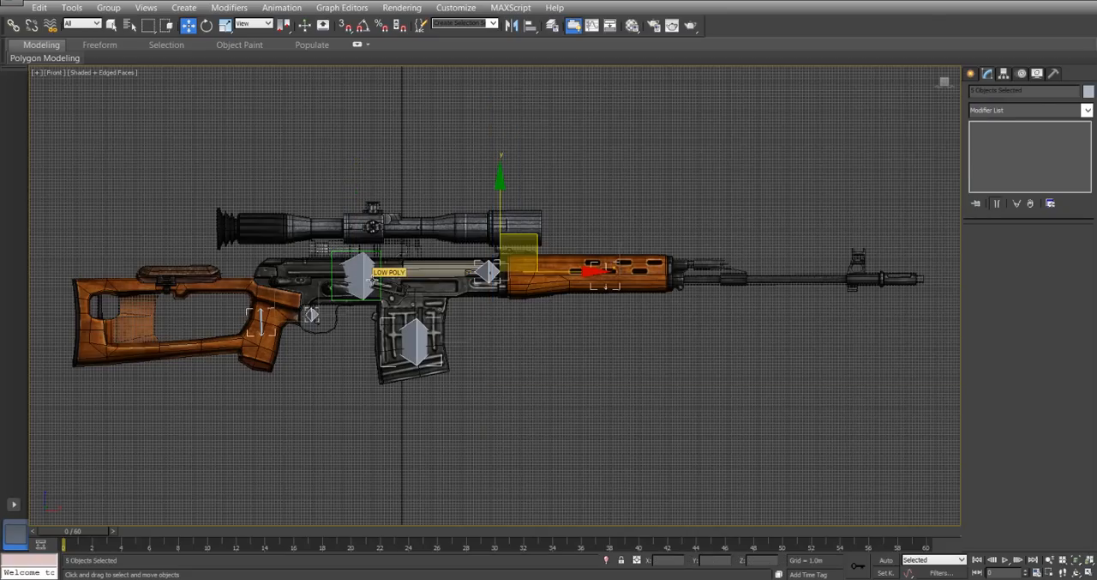
# Link the five selected bones to MainBoneHelper as their parent, and clear the selection.
pyautogui.click(14, 25)
pyautogui.moveTo(416, 350); pyautogui.dragTo(458, 306)
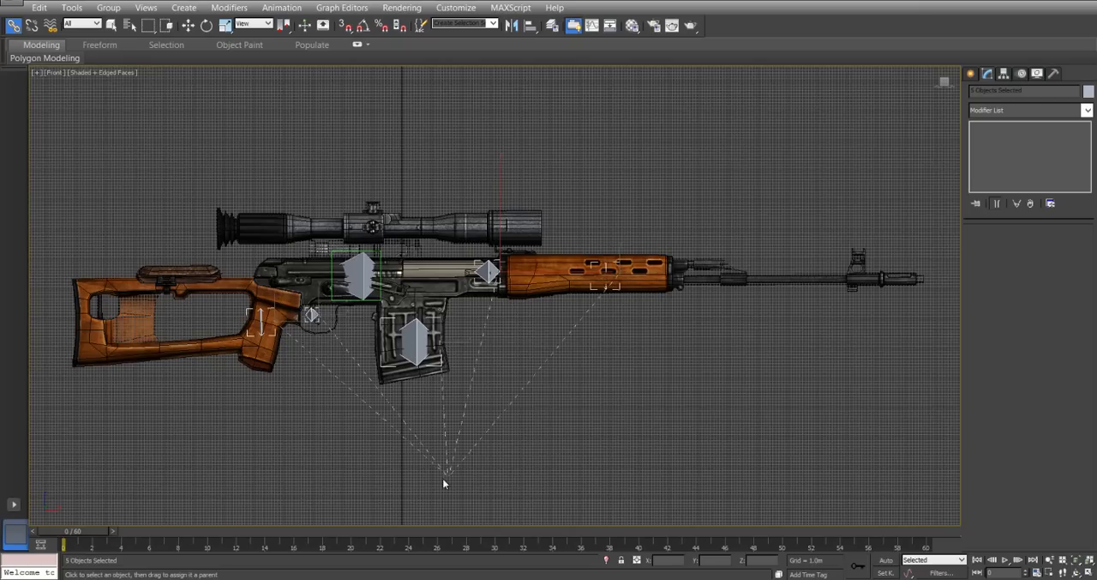
pyautogui.moveTo(373, 460); pyautogui.dragTo(580, 425)
pyautogui.moveTo(511, 485); pyautogui.dragTo(579, 457)
pyautogui.moveTo(337, 431); pyautogui.dragTo(340, 250)
pyautogui.click(493, 430)
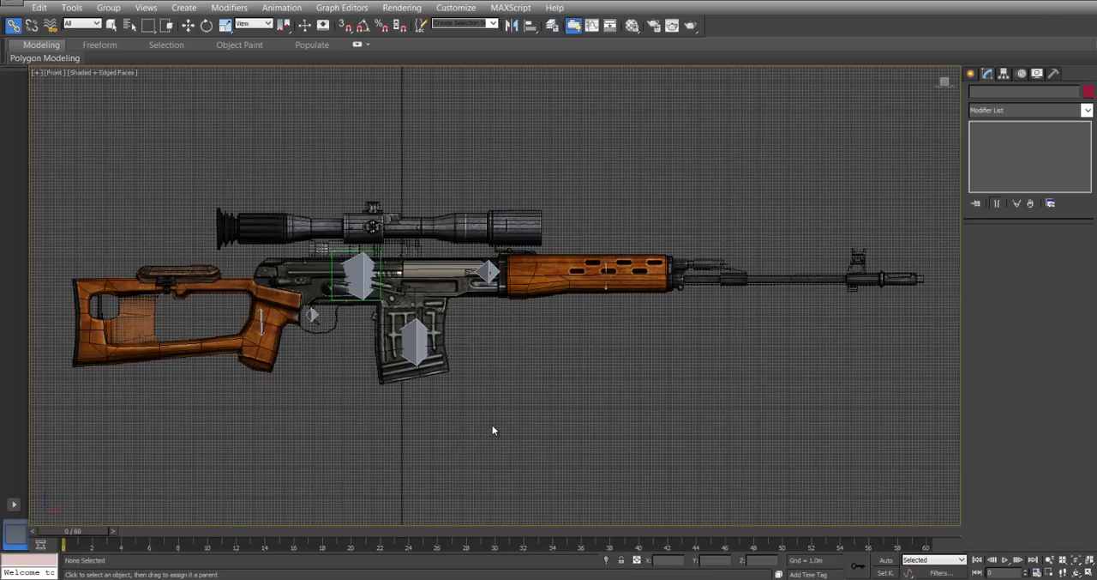
# Link MainBoneHelper to the Main bone as its parent, and clear the selection.
pyautogui.click(111, 25)
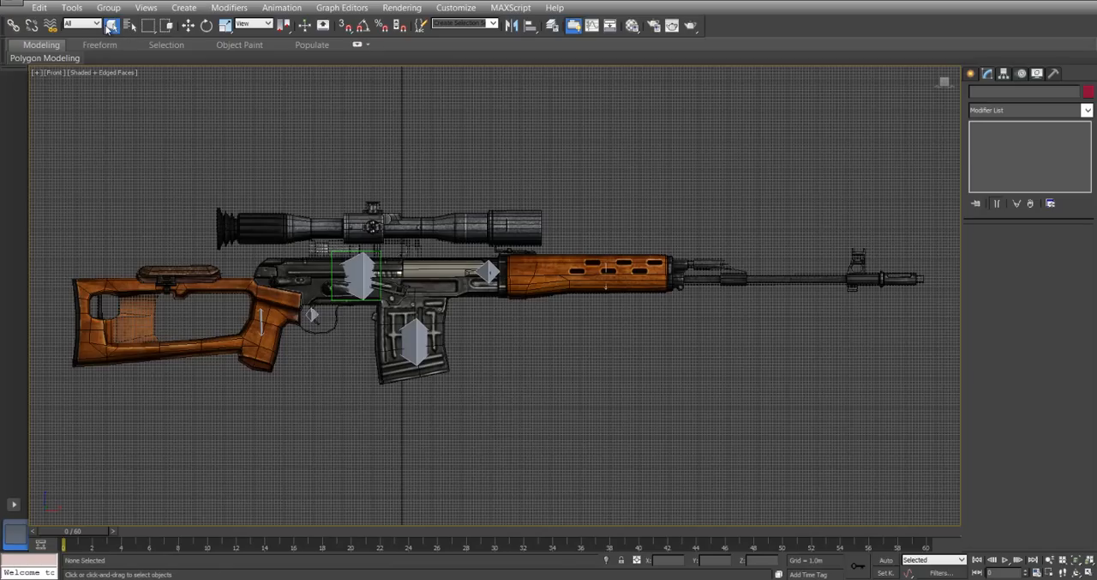
pyautogui.click(339, 250)
pyautogui.click(14, 24)
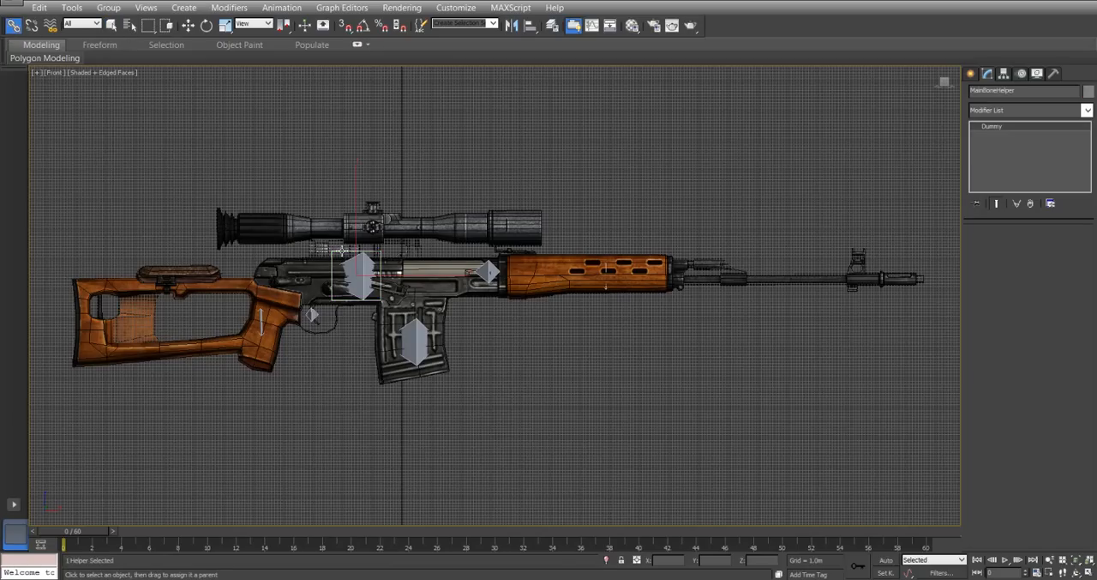
pyautogui.moveTo(349, 282); pyautogui.dragTo(285, 235)
pyautogui.click(112, 25)
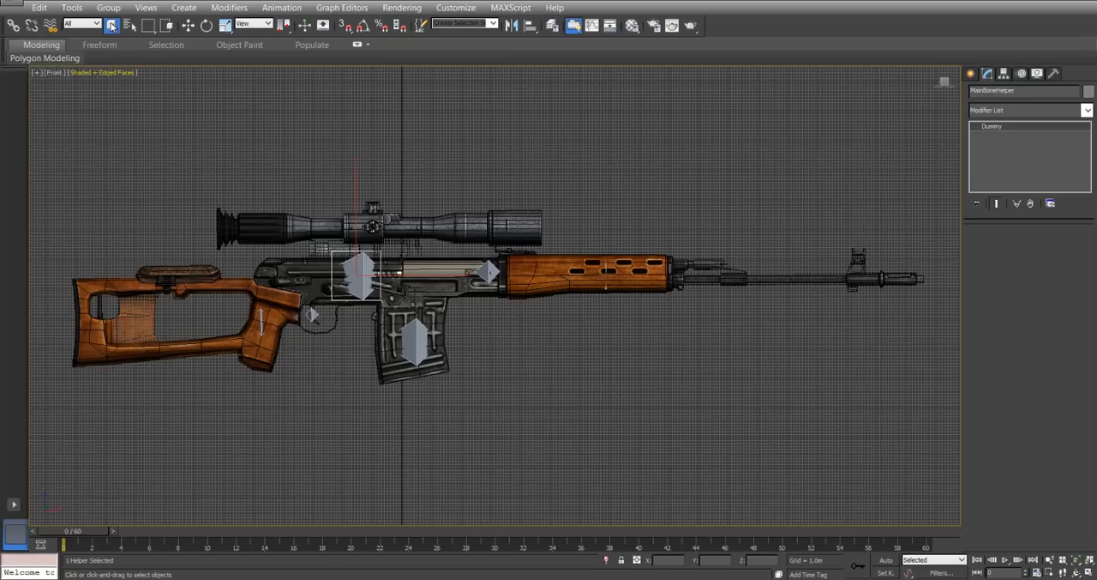
pyautogui.click(408, 177)
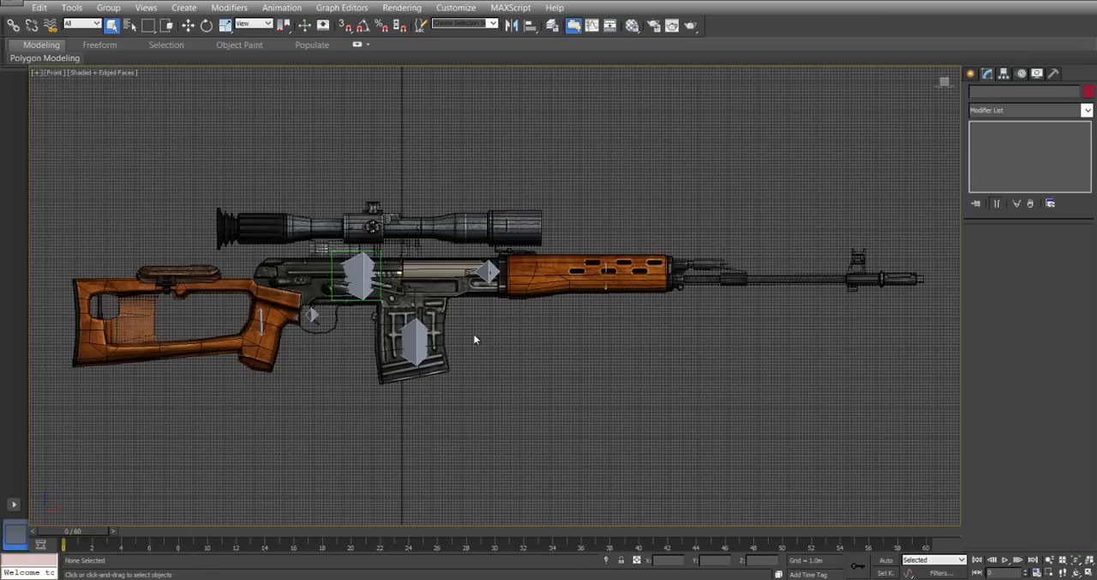
# Rotate the Main bone to test the linked hierarchy, and undo the rotation.
pyautogui.click(369, 259)
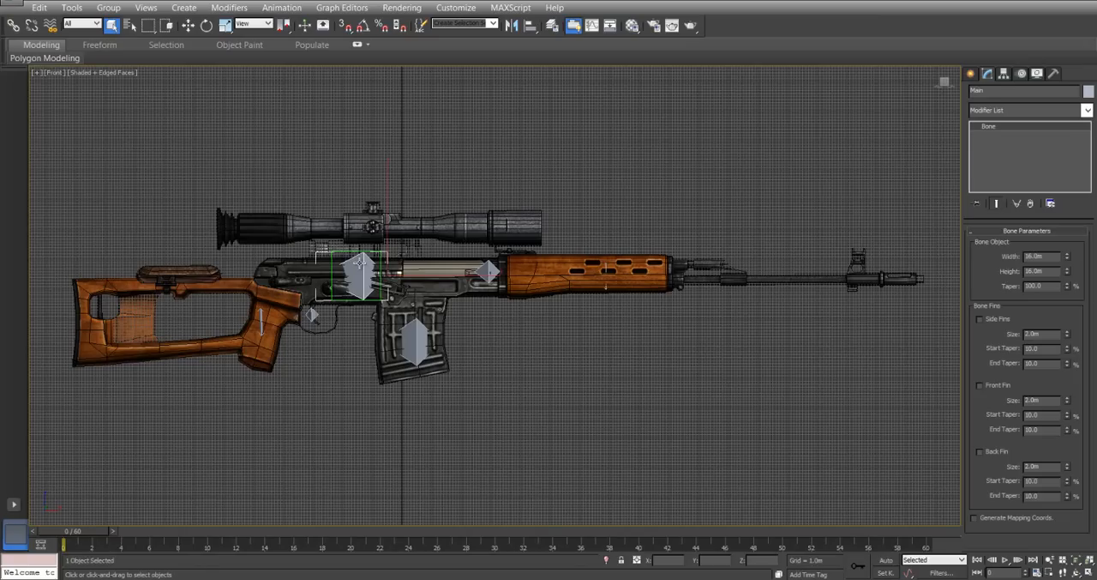
pyautogui.rightClick(371, 259)
pyautogui.click(381, 280)
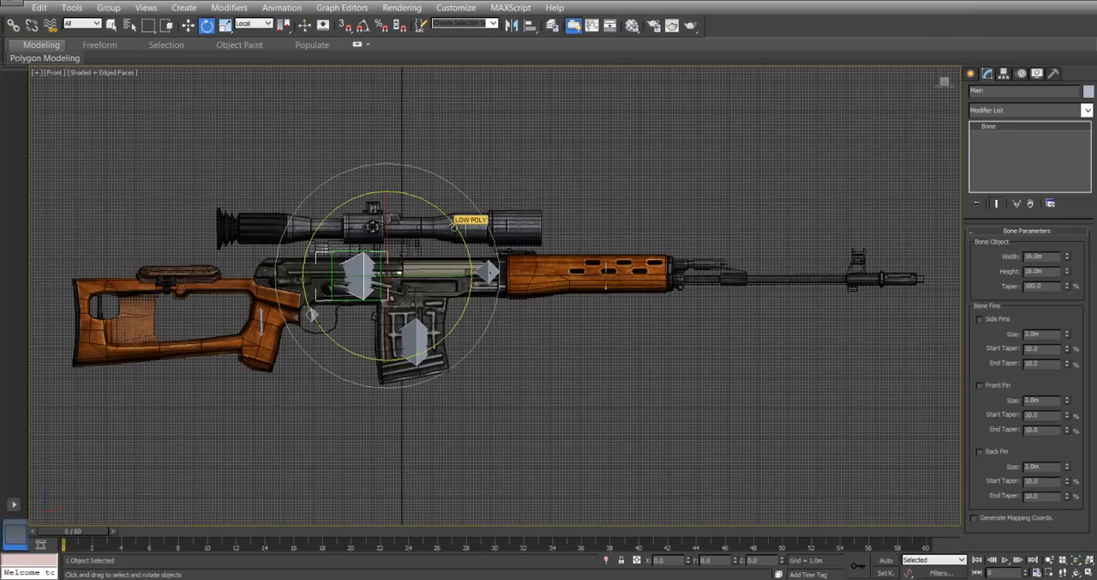
pyautogui.moveTo(454, 226); pyautogui.dragTo(441, 243)
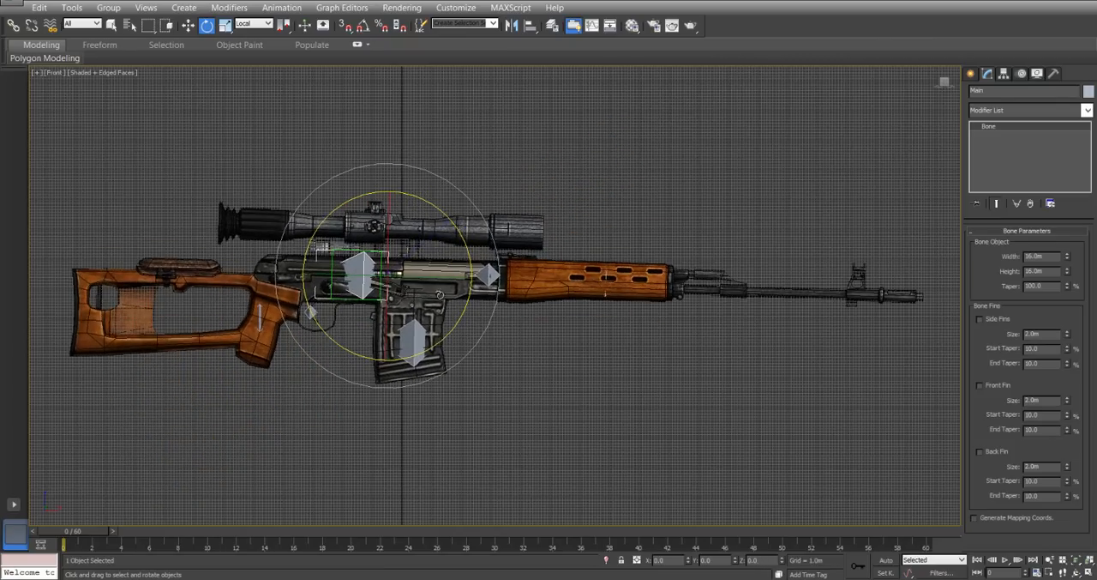
pyautogui.hotkey('ctrl', 'z')
# Move the Magazine bone and the Leaver bone in turn to test their parts, restoring each position.
pyautogui.press('w')
pyautogui.click(422, 335)
pyautogui.moveTo(473, 301); pyautogui.dragTo(463, 348)
pyautogui.click(488, 271)
pyautogui.moveTo(583, 276)
pyautogui.mouseDown()
pyautogui.moveTo(545, 274)
pyautogui.moveTo(537, 294)
pyautogui.moveTo(589, 283)
pyautogui.mouseUp()
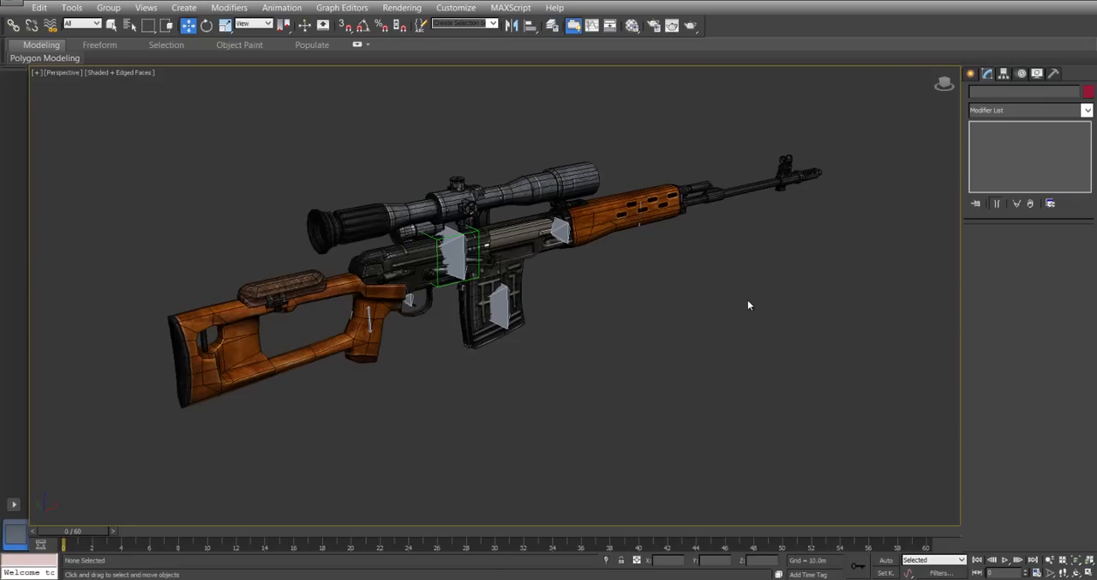
# View the whole rifle against the grid in perspective, and check the display units in Units Setup without changing them.
pyautogui.keyDown('alt'); pyautogui.moveTo(747, 305); pyautogui.dragTo(638, 258, button='middle'); pyautogui.keyUp('alt')
pyautogui.scroll(-3, 759, 294)
pyautogui.scroll(-4, 647, 263)
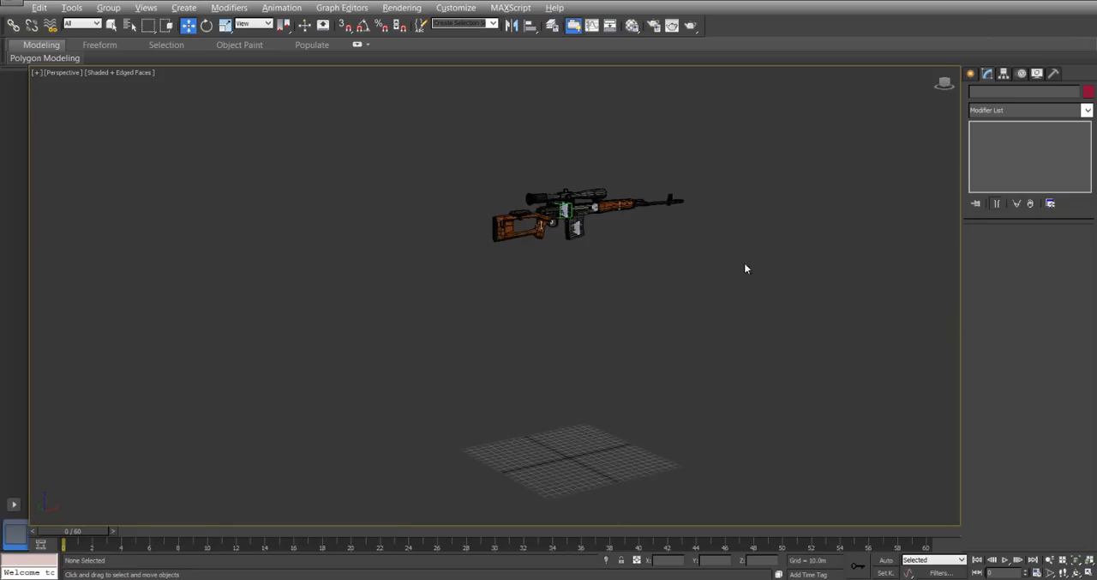
pyautogui.keyDown('alt'); pyautogui.moveTo(744, 265); pyautogui.dragTo(382, 327, button='middle'); pyautogui.keyUp('alt')
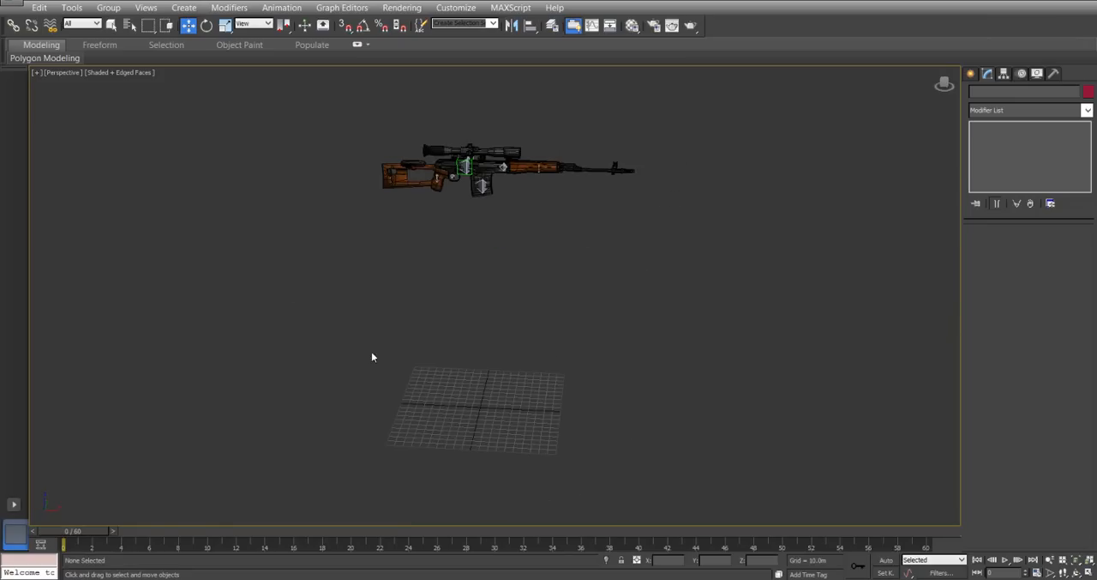
pyautogui.click(455, 7)
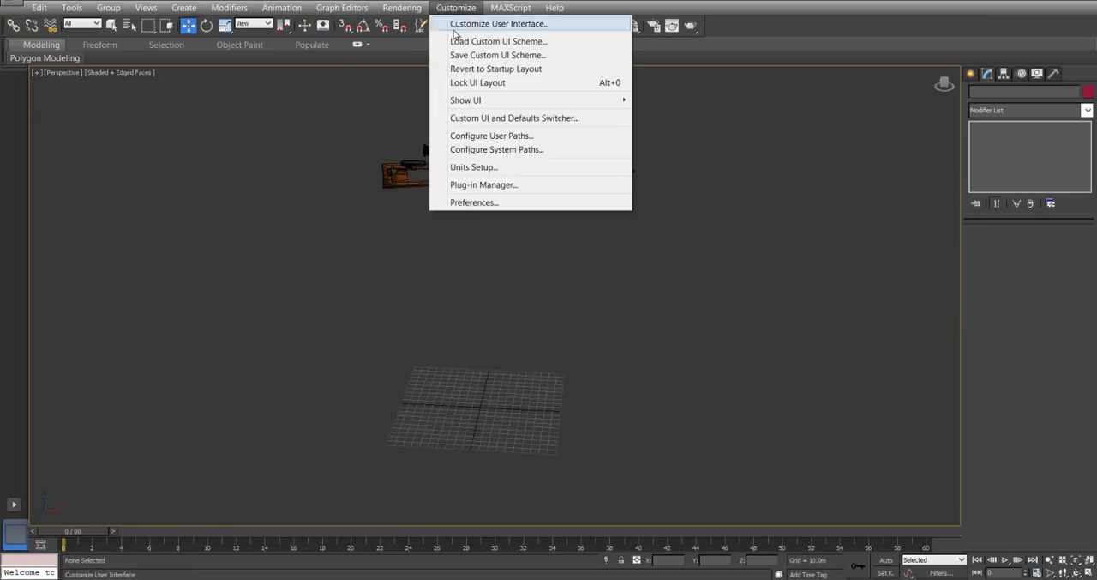
pyautogui.click(466, 167)
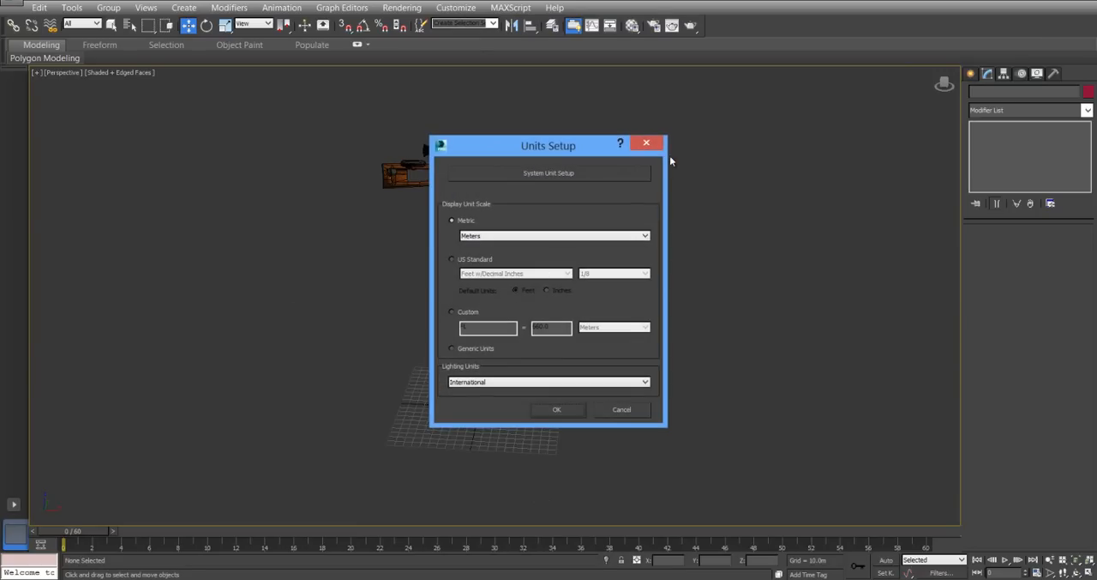
pyautogui.click(647, 144)
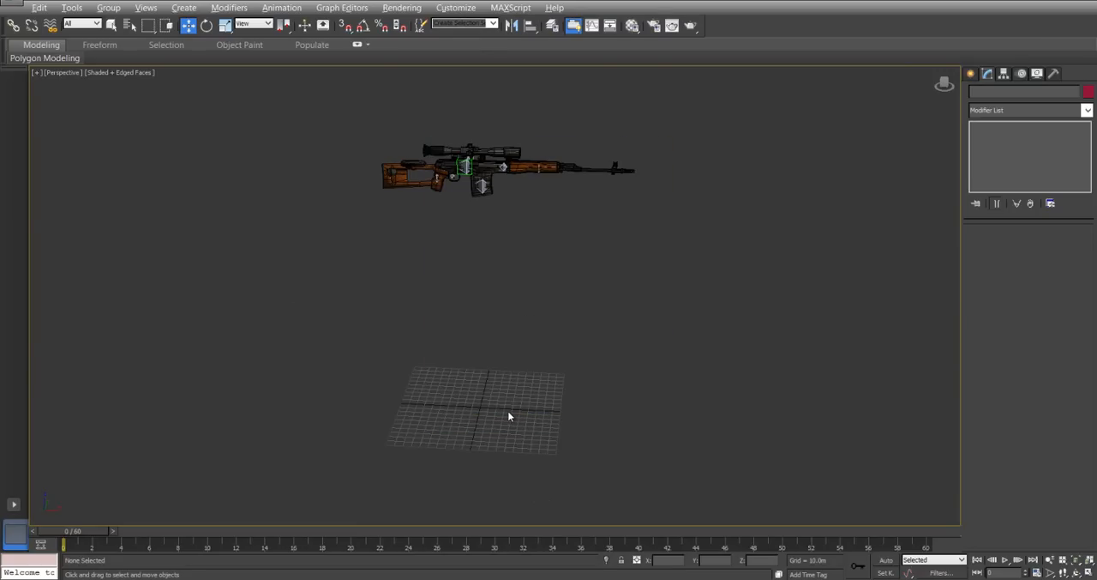
# Check the grid spacing and grid extent in the Home Grid settings without changing them.
pyautogui.keyDown('alt'); pyautogui.moveTo(507, 409); pyautogui.dragTo(488, 419, button='middle'); pyautogui.keyUp('alt')
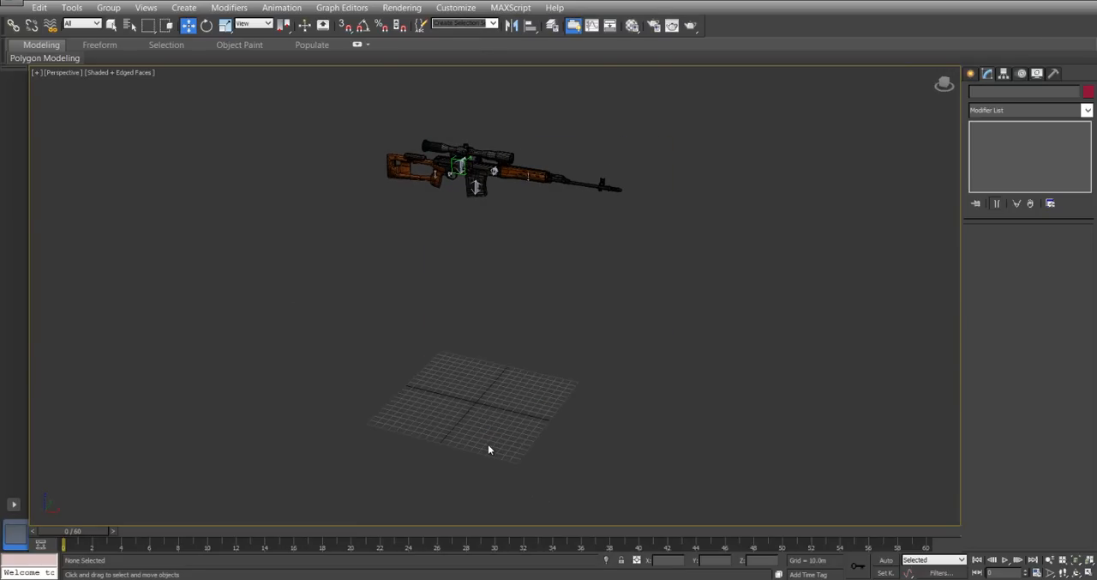
pyautogui.rightClick(361, 28)
pyautogui.click(230, 191)
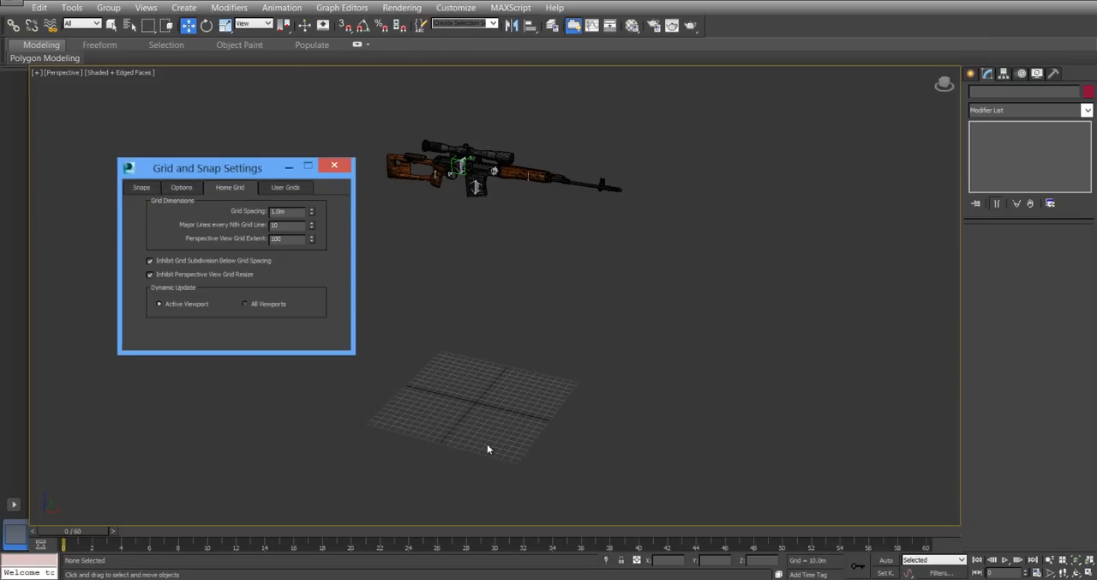
pyautogui.click(334, 165)
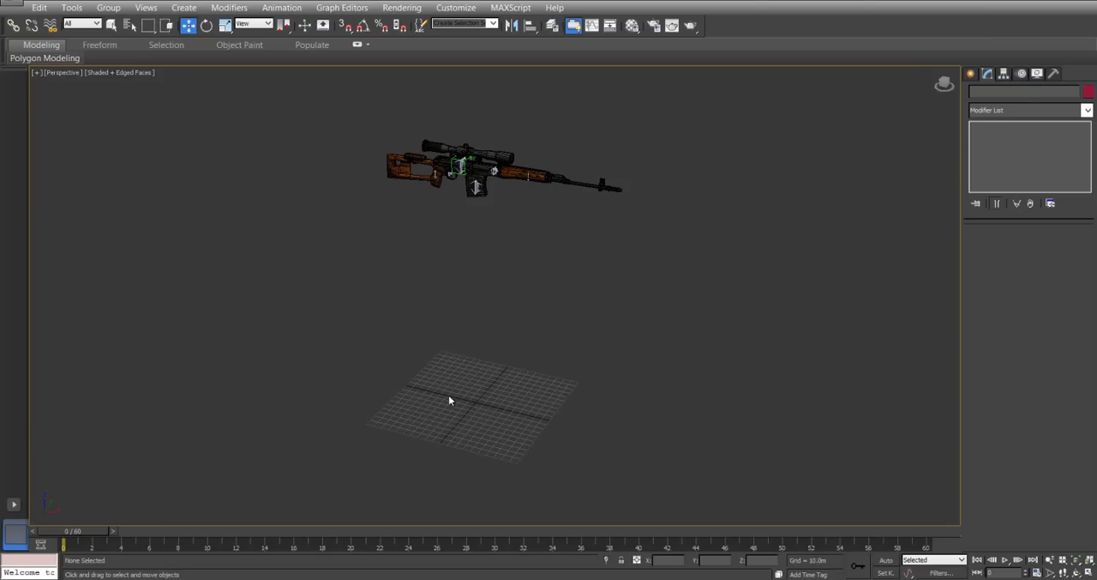
# Create a Biped about 371 m tall standing at the grid's centre, and set its spine links to 2.
pyautogui.keyDown('alt'); pyautogui.moveTo(448, 396); pyautogui.dragTo(514, 369, button='middle'); pyautogui.keyUp('alt')
pyautogui.click(973, 75)
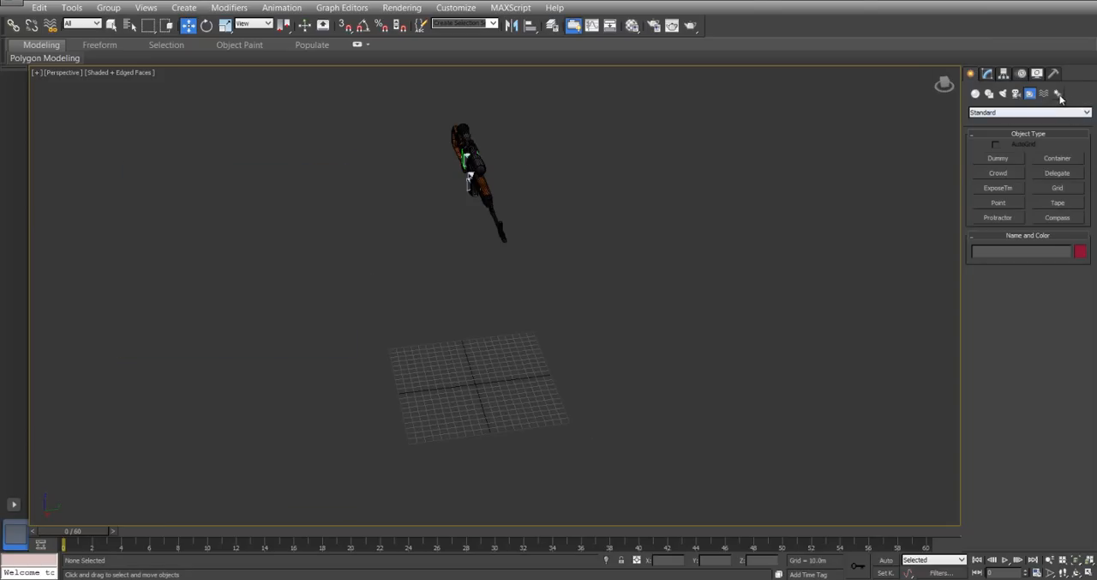
pyautogui.click(1058, 94)
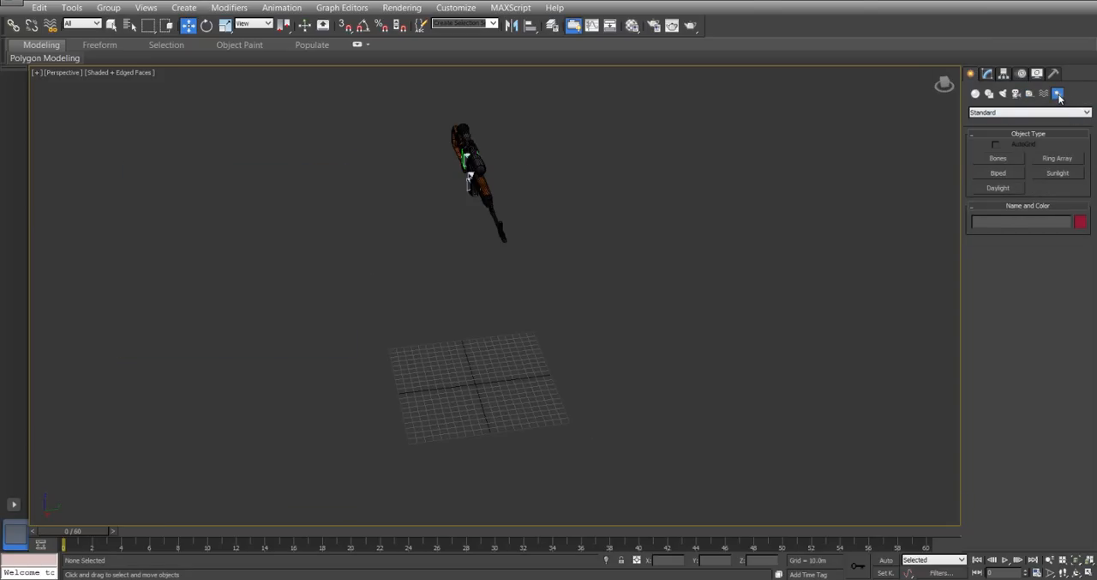
pyautogui.click(999, 173)
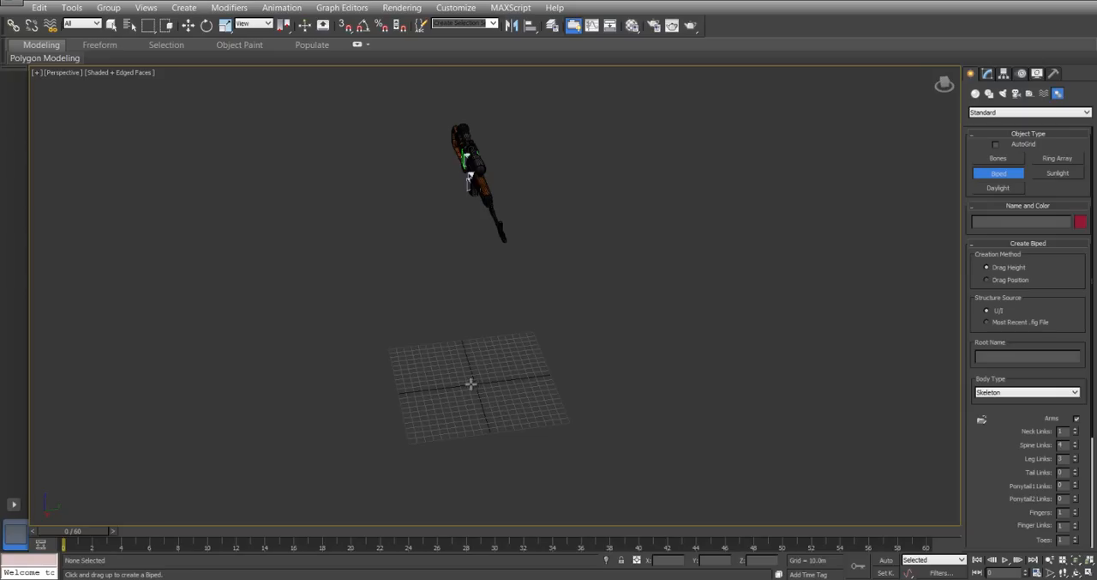
pyautogui.moveTo(473, 383); pyautogui.dragTo(480, 429)
pyautogui.moveTo(364, 64); pyautogui.dragTo(359, 98)
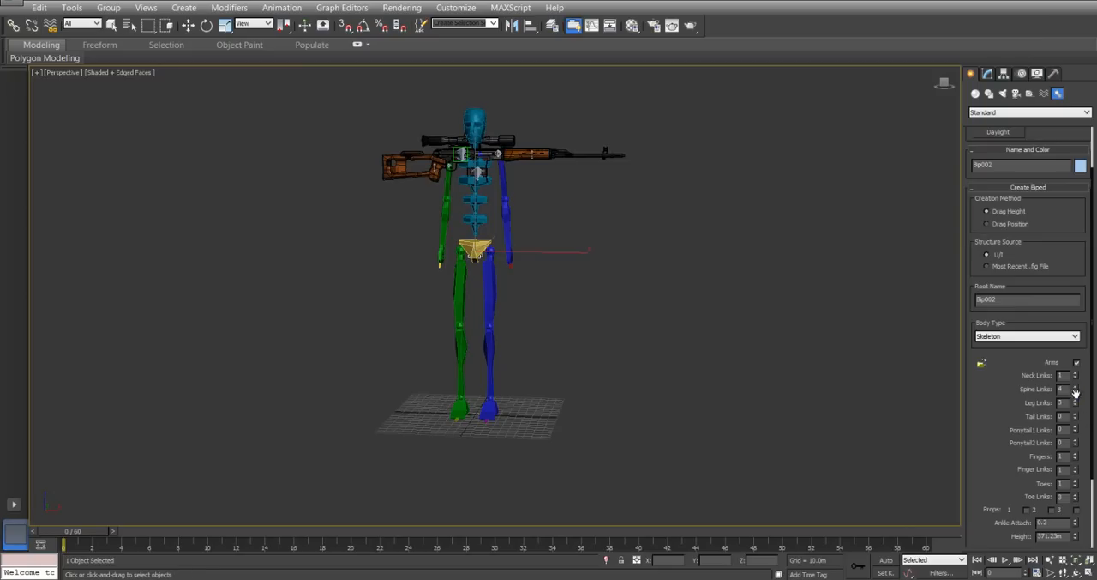
pyautogui.click(1076, 393)
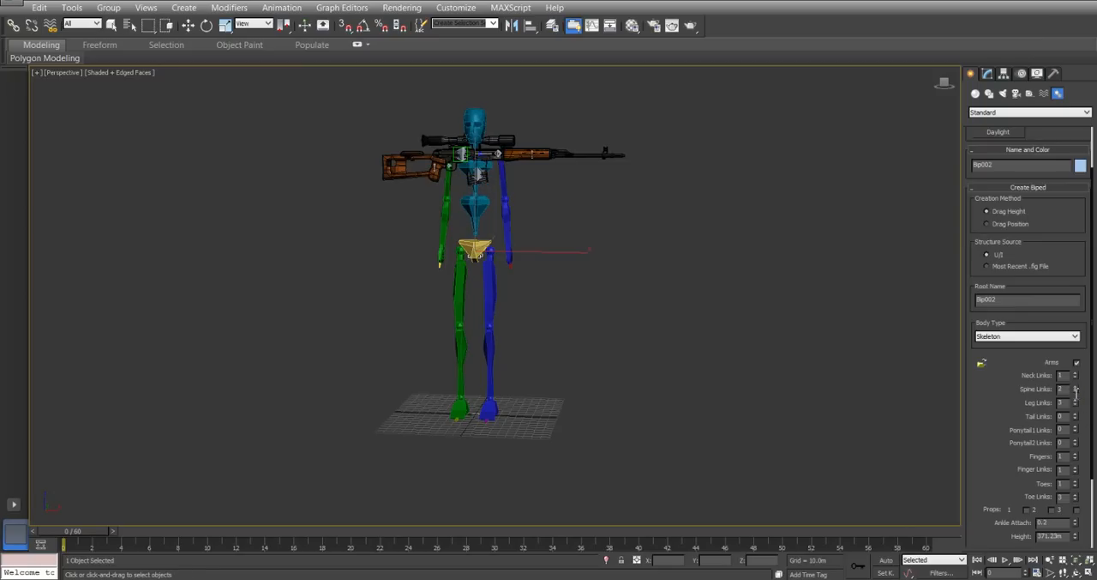
# Set the number of fingers on the biped's hands to 5.
pyautogui.keyDown('alt'); pyautogui.moveTo(610, 336); pyautogui.dragTo(527, 336, button='middle'); pyautogui.keyUp('alt')
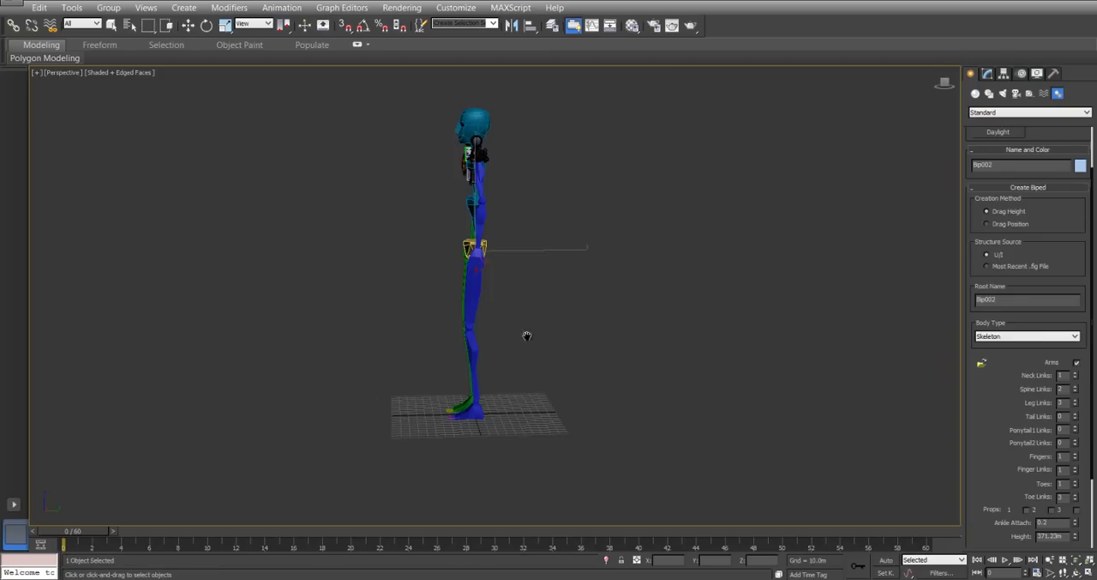
pyautogui.scroll(3, 505, 305)
pyautogui.scroll(2, 397, 502)
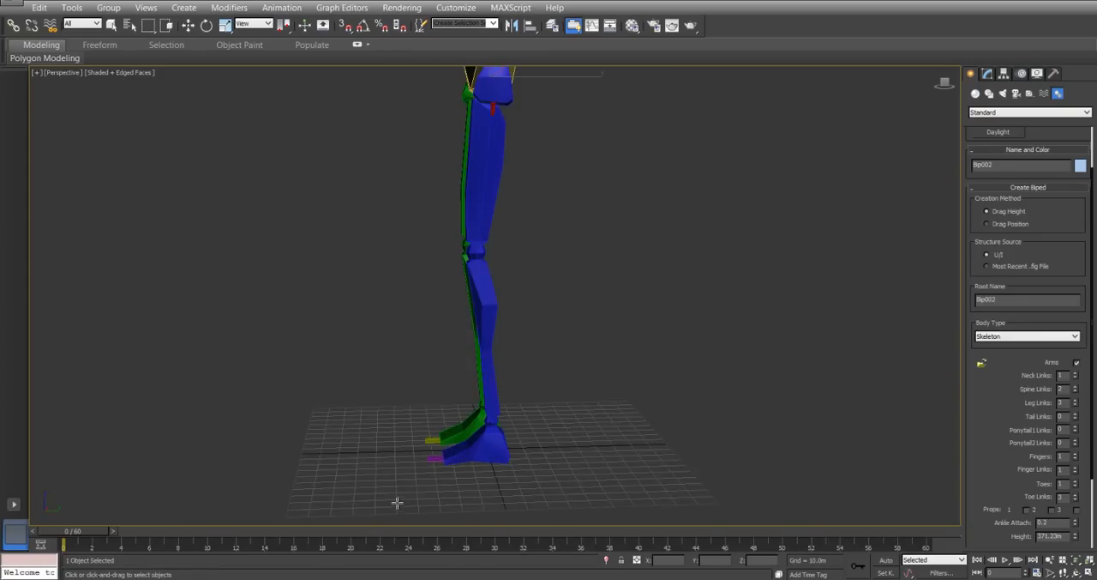
pyautogui.scroll(2, 444, 463)
pyautogui.keyDown('alt'); pyautogui.moveTo(357, 349); pyautogui.dragTo(445, 348, button='middle'); pyautogui.keyUp('alt')
pyautogui.moveTo(445, 347); pyautogui.dragTo(451, 492, button='middle')
pyautogui.scroll(-4, 451, 489)
pyautogui.scroll(3, 569, 279)
pyautogui.keyDown('alt'); pyautogui.moveTo(568, 280); pyautogui.dragTo(640, 367, button='middle'); pyautogui.keyUp('alt')
pyautogui.moveTo(997, 462); pyautogui.dragTo(990, 346)
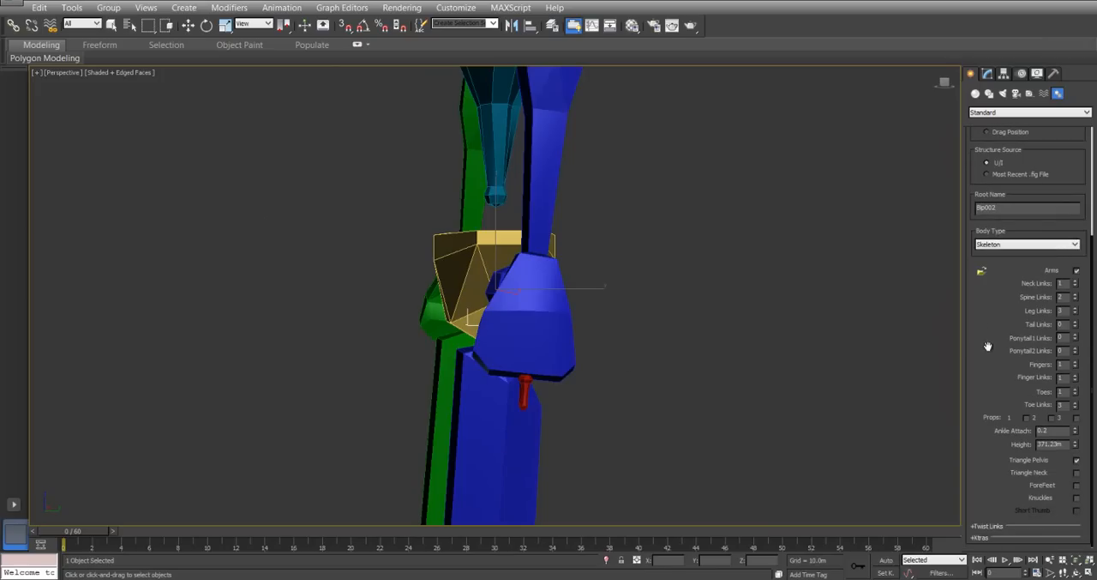
pyautogui.click(1076, 361)
pyautogui.click(1076, 362)
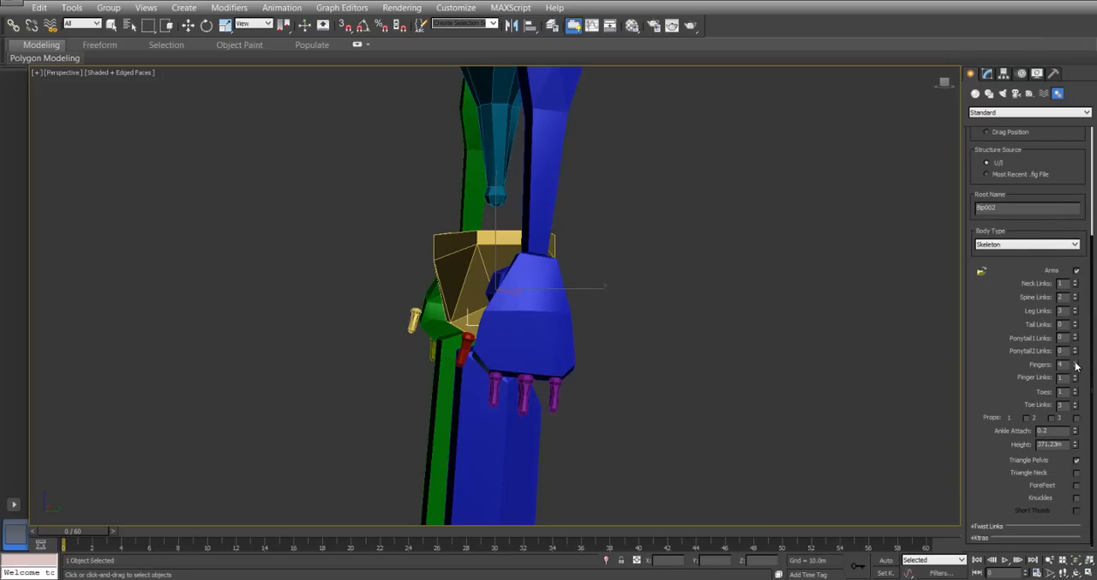
pyautogui.click(1076, 362)
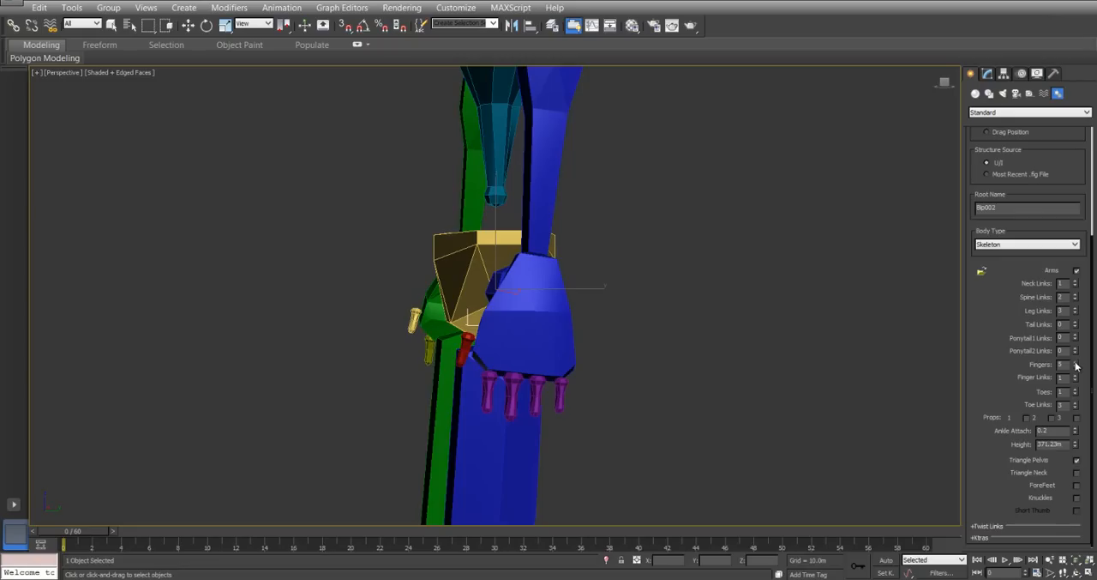
# Rotate the biped about its vertical axis with angle snap on, so that it faces along the rifle's barrel.
pyautogui.keyDown('alt'); pyautogui.moveTo(465, 367); pyautogui.dragTo(544, 374, button='middle'); pyautogui.keyUp('alt')
pyautogui.scroll(-10, 526, 343)
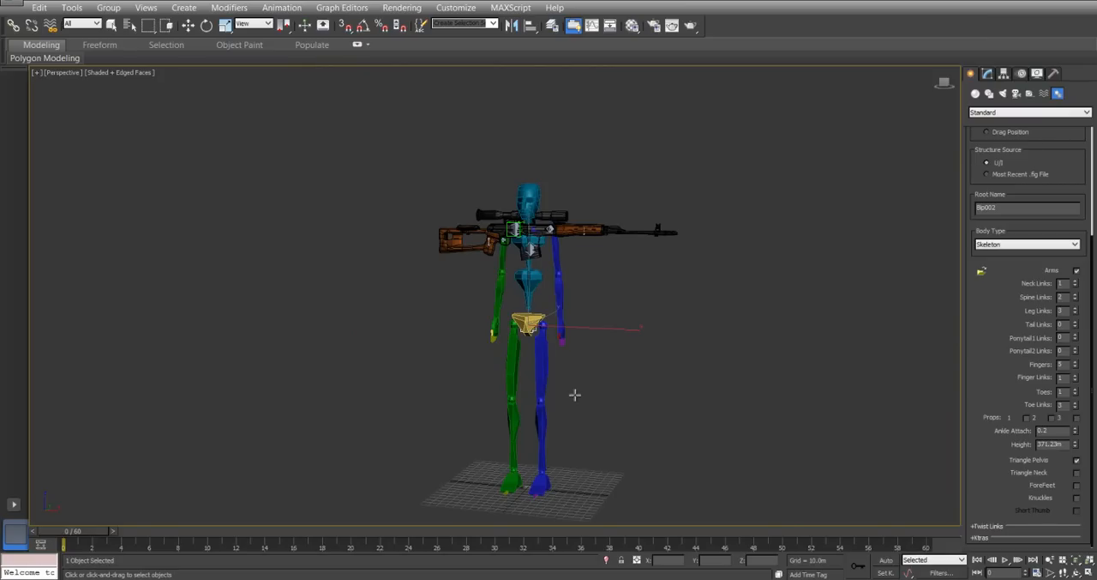
pyautogui.rightClick(534, 365)
pyautogui.rightClick(532, 363)
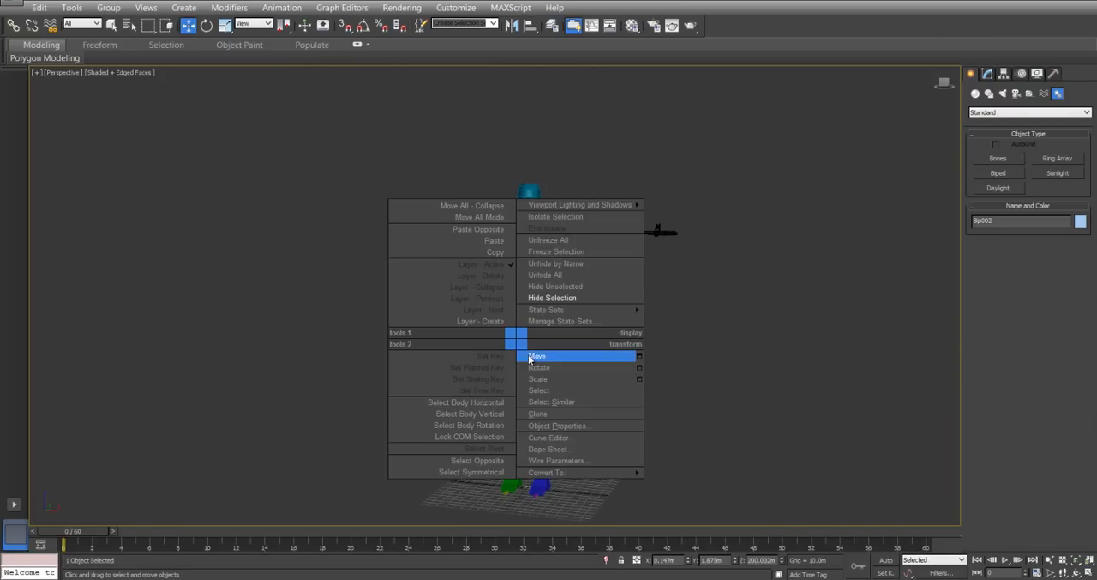
pyautogui.click(535, 367)
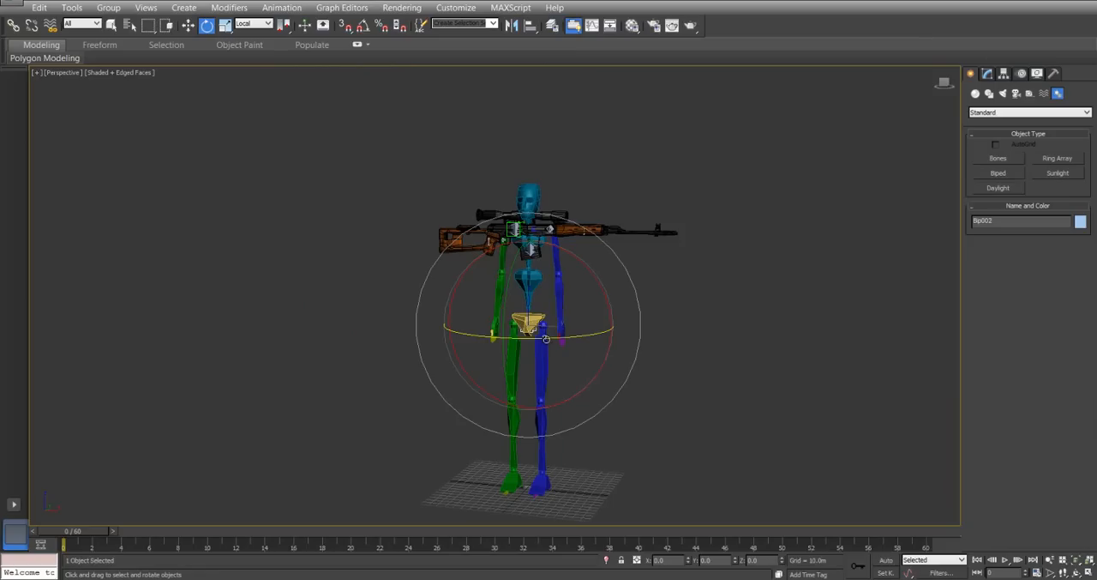
pyautogui.click(988, 74)
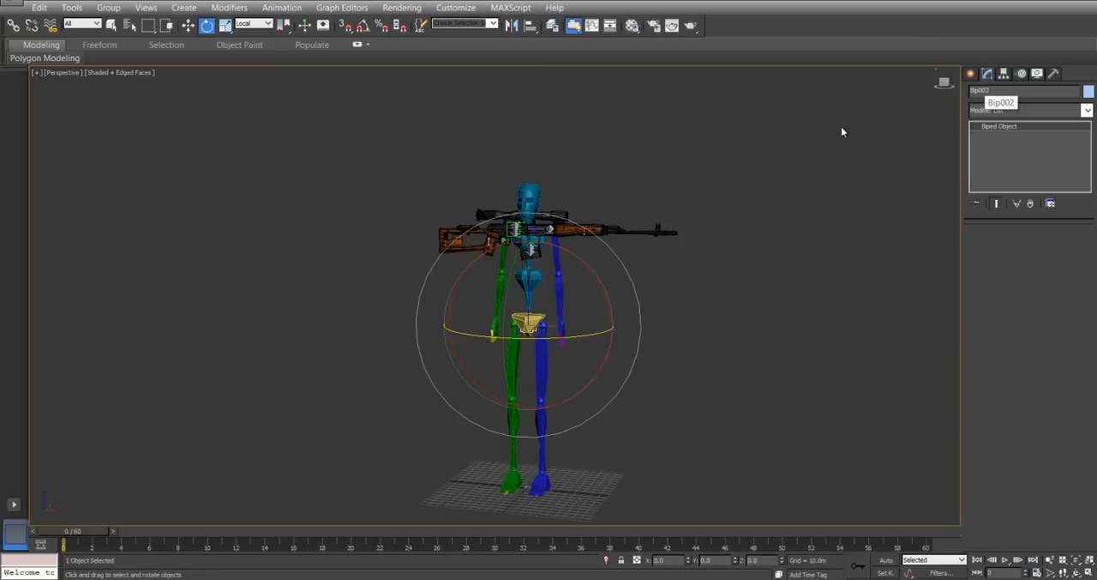
pyautogui.click(363, 25)
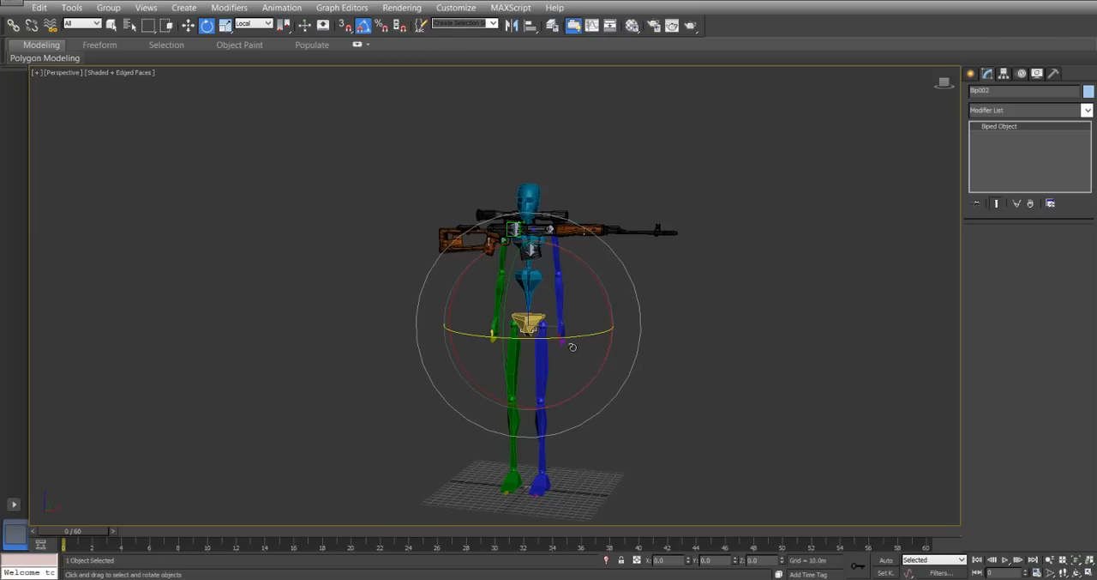
pyautogui.moveTo(571, 337); pyautogui.dragTo(624, 335)
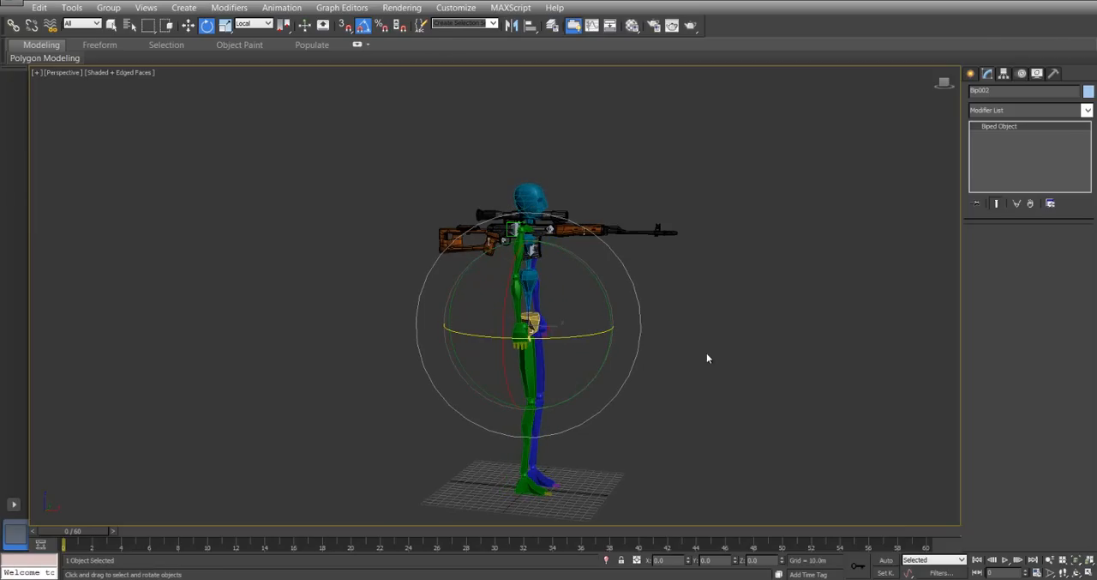
pyautogui.hotkey('ctrl', 'z')
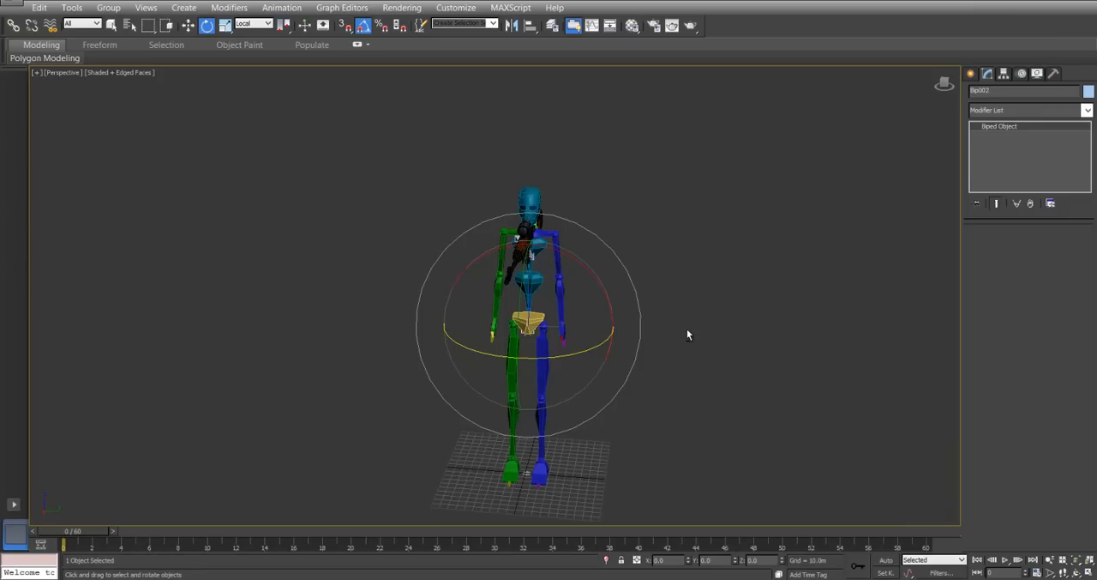
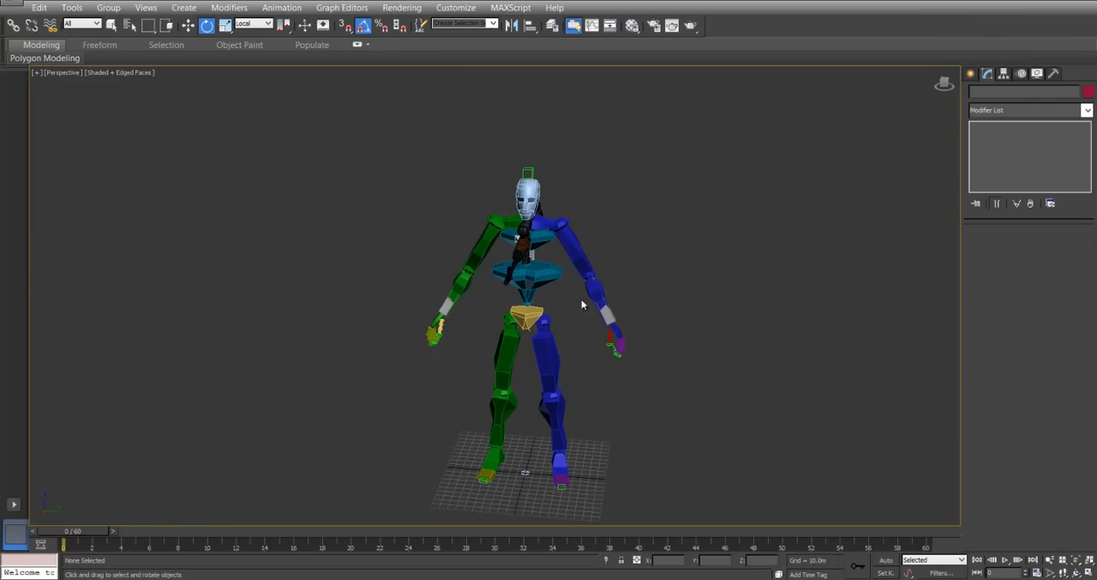
# Select LOW POLY, Leaver, LeftHotSpot, RightHotSpot, Magazine, Main, Trigger and MainBoneHelper, and group them as Rifle.
pyautogui.keyDown('alt'); pyautogui.moveTo(384, 274); pyautogui.dragTo(467, 307, button='middle'); pyautogui.keyUp('alt')
pyautogui.scroll(5, 441, 325)
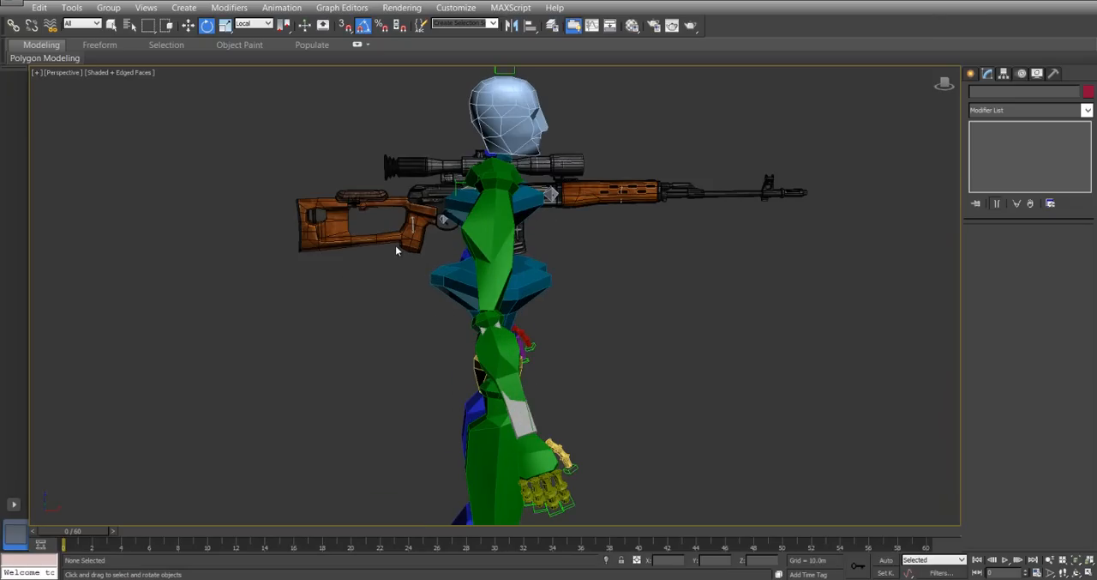
pyautogui.press('h')
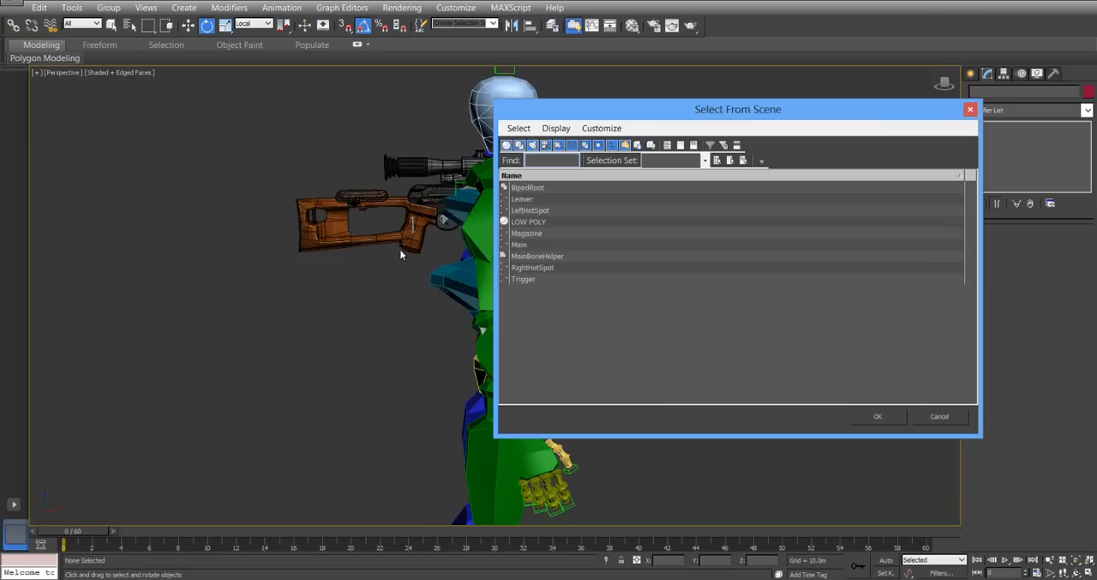
pyautogui.click(533, 222)
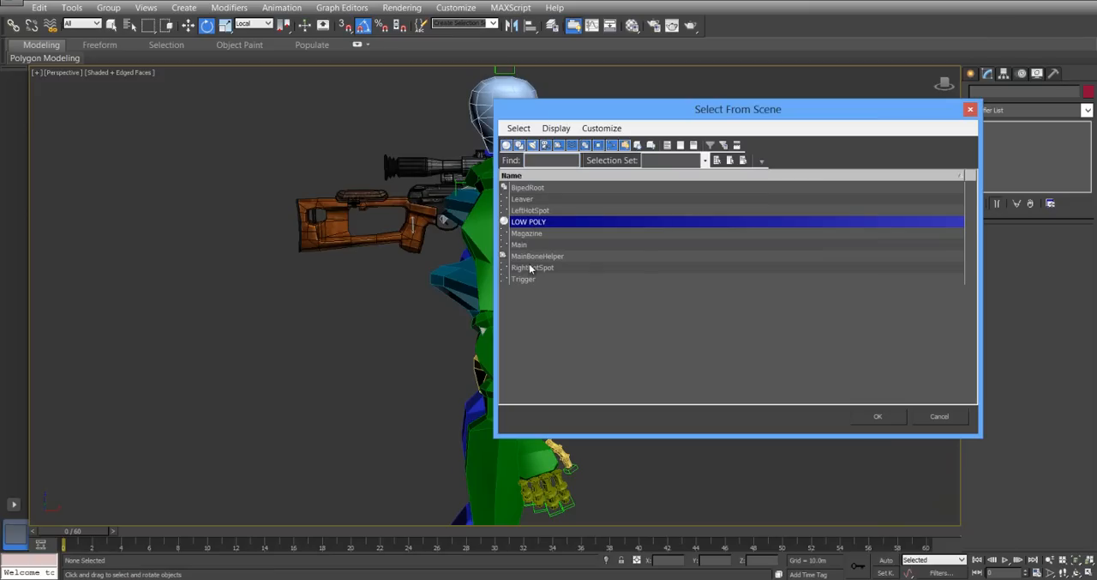
pyautogui.keyDown('ctrl'); pyautogui.click(531, 267); pyautogui.keyUp('ctrl')
pyautogui.keyDown('ctrl'); pyautogui.click(525, 279); pyautogui.keyUp('ctrl')
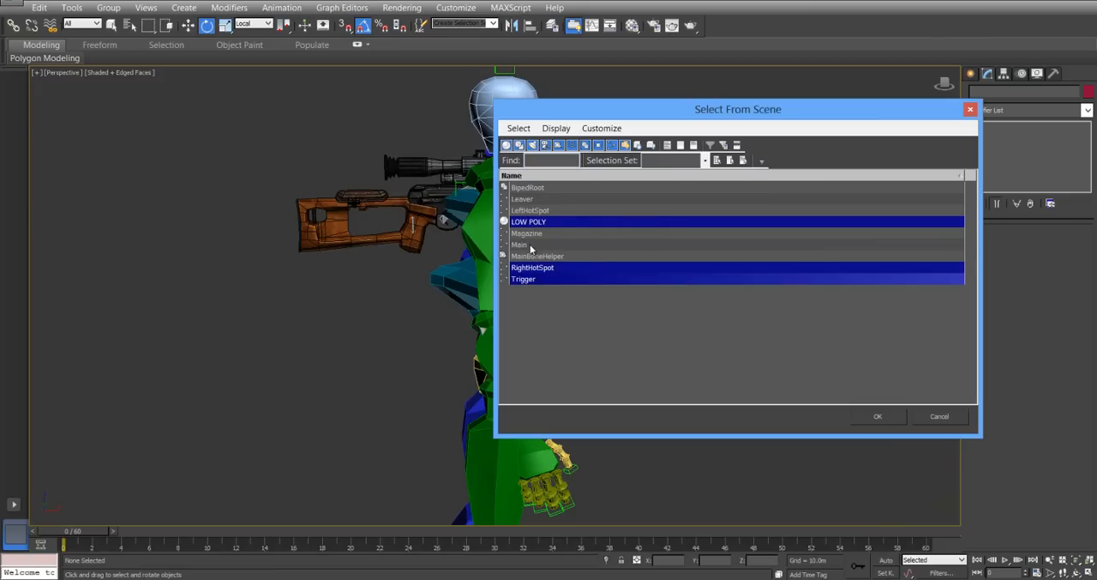
pyautogui.keyDown('ctrl'); pyautogui.click(532, 245); pyautogui.keyUp('ctrl')
pyautogui.keyDown('ctrl'); pyautogui.click(532, 233); pyautogui.keyUp('ctrl')
pyautogui.keyDown('ctrl'); pyautogui.click(525, 199); pyautogui.keyUp('ctrl')
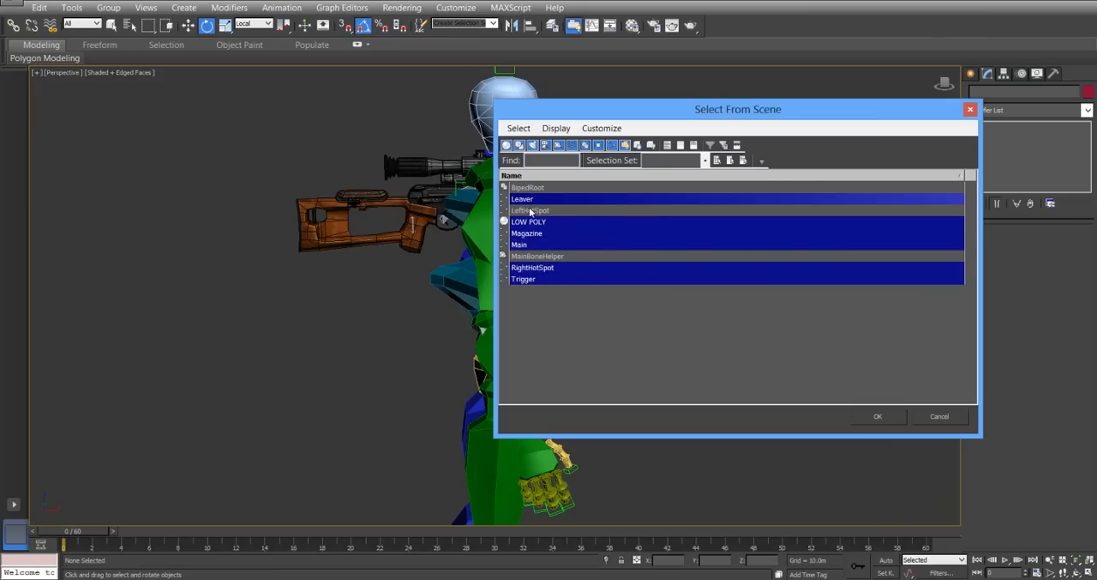
pyautogui.keyDown('ctrl'); pyautogui.click(530, 211); pyautogui.keyUp('ctrl')
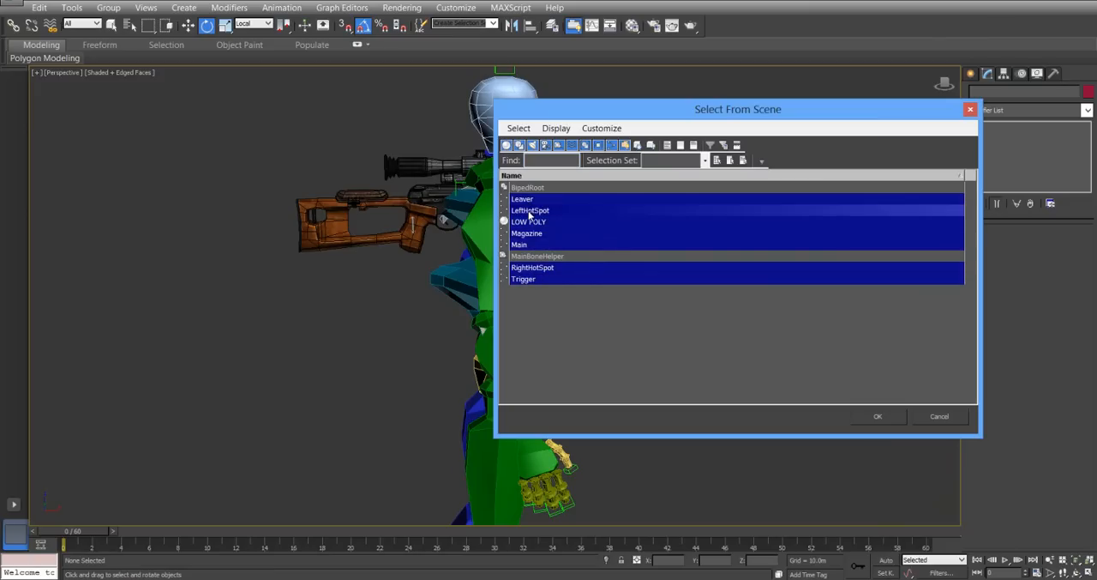
pyautogui.keyDown('ctrl'); pyautogui.click(542, 256); pyautogui.keyUp('ctrl')
pyautogui.click(878, 417)
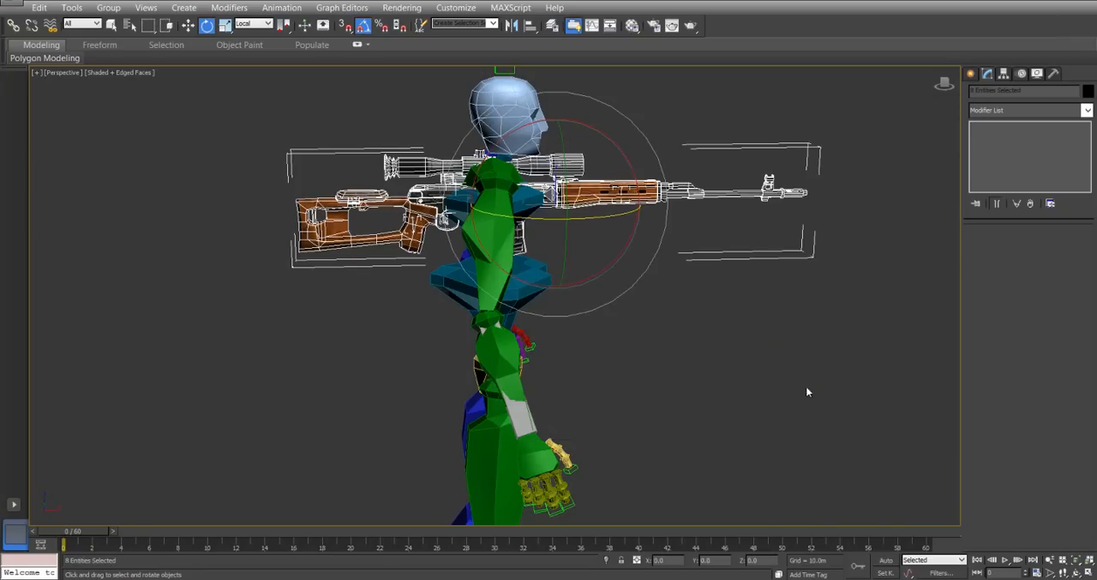
pyautogui.keyDown('alt'); pyautogui.moveTo(806, 388); pyautogui.dragTo(720, 393, button='middle'); pyautogui.keyUp('alt')
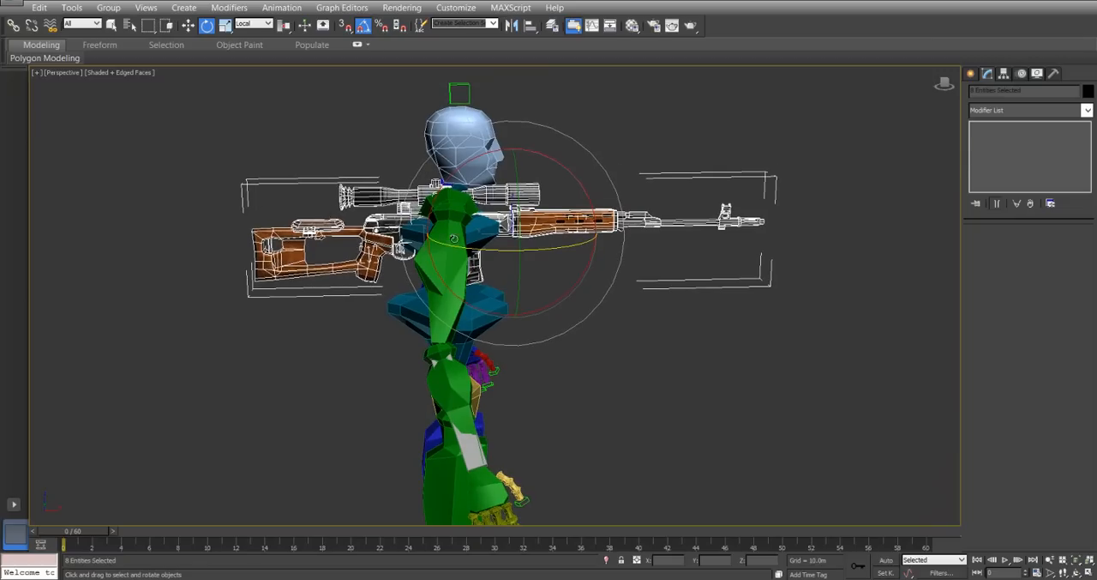
pyautogui.click(117, 8)
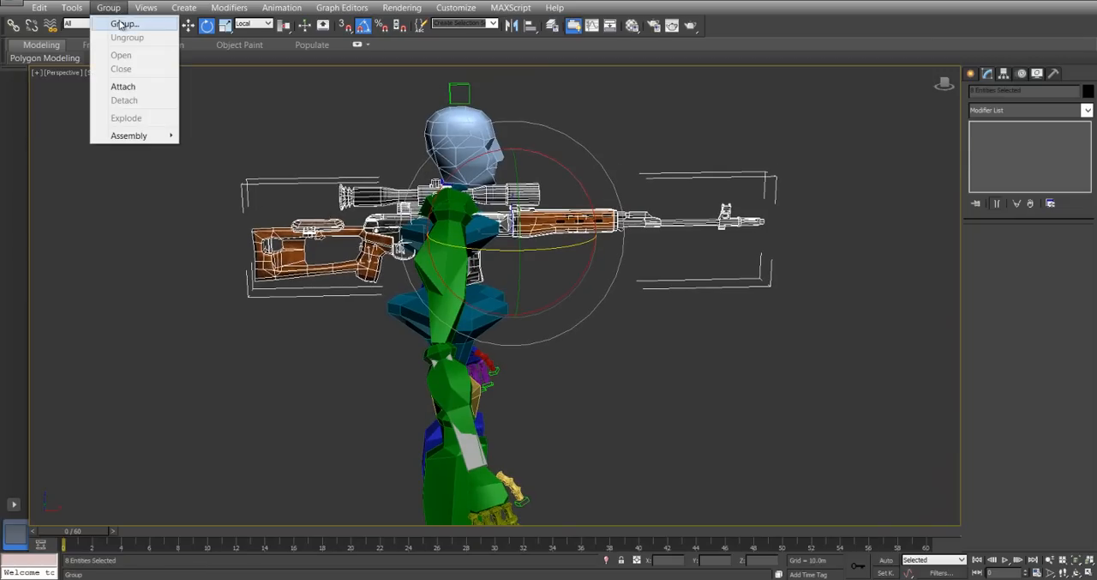
pyautogui.click(121, 24)
pyautogui.write('Rifle')
pyautogui.press('Return')
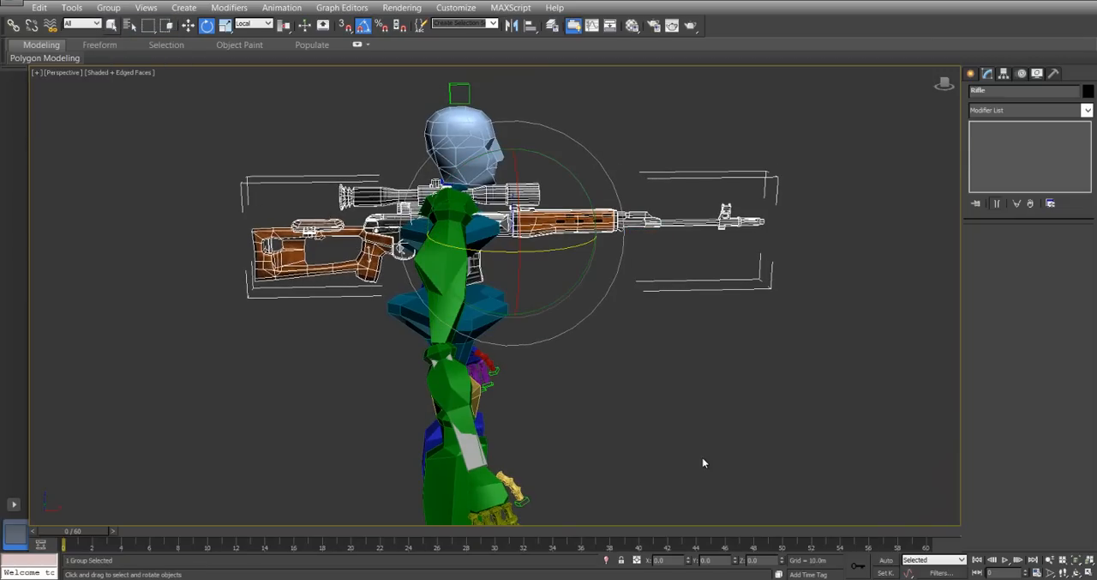
# Move the Rifle group forward in front of the biped, to about X 171 m and Z 306 m.
pyautogui.rightClick(550, 268)
pyautogui.click(561, 282)
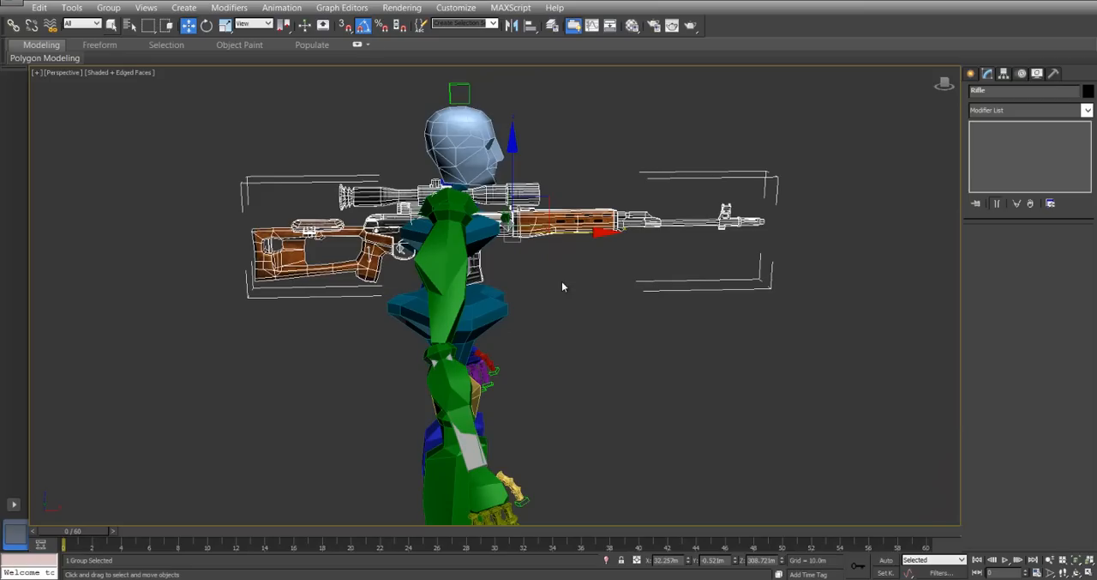
pyautogui.moveTo(545, 198); pyautogui.dragTo(740, 303)
# Try scaling the Rifle group up uniformly to about 208 percent, and undo the scaling.
pyautogui.rightClick(739, 303)
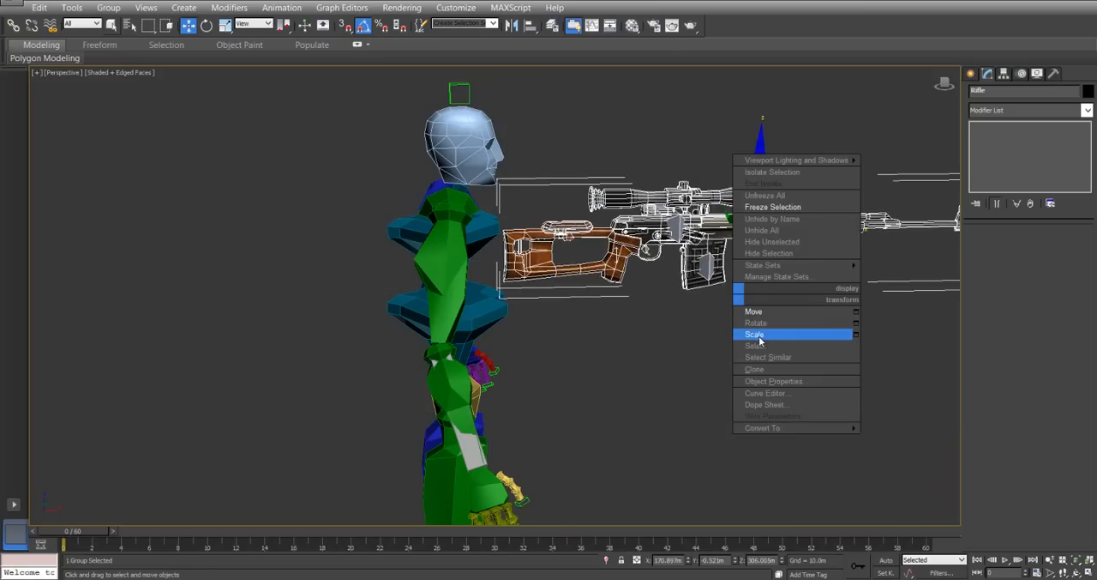
pyautogui.click(776, 338)
pyautogui.keyDown('alt'); pyautogui.moveTo(686, 219); pyautogui.dragTo(689, 262, button='middle'); pyautogui.keyUp('alt')
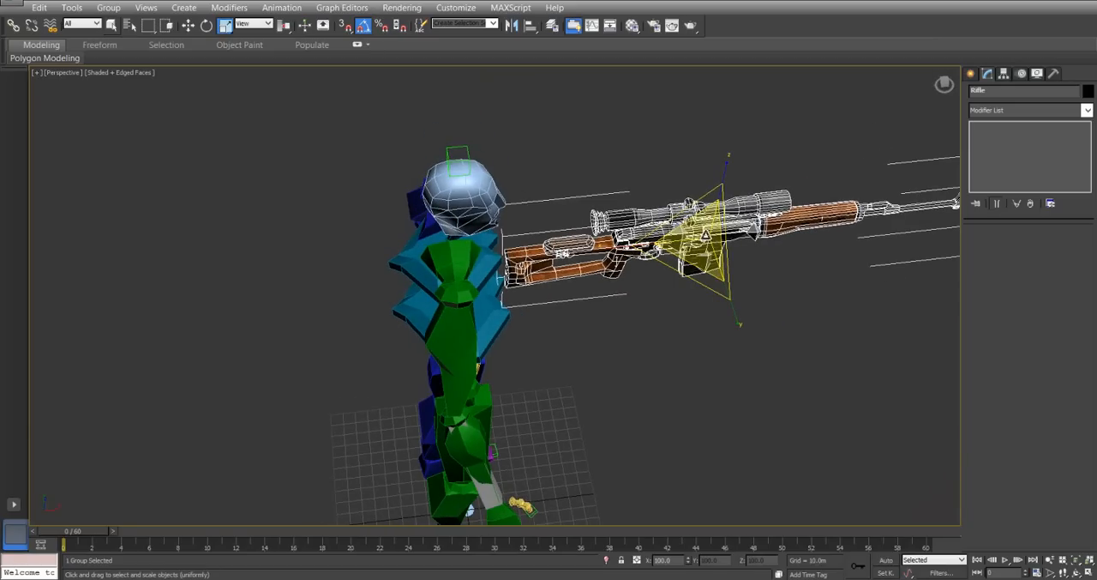
pyautogui.moveTo(704, 234); pyautogui.dragTo(692, 138)
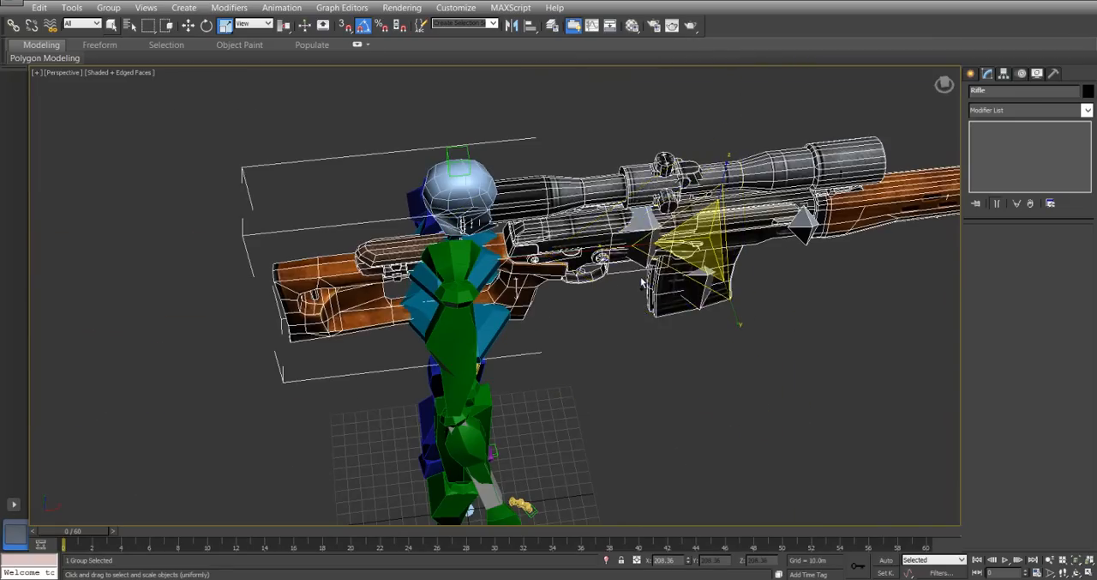
pyautogui.hotkey('ctrl', 'z')
# Select the BipedRoot group and open it so that its individual bones can be picked.
pyautogui.keyDown('alt'); pyautogui.moveTo(730, 383); pyautogui.dragTo(607, 244, button='middle'); pyautogui.keyUp('alt')
pyautogui.keyDown('alt'); pyautogui.moveTo(809, 356); pyautogui.dragTo(774, 367, button='middle'); pyautogui.keyUp('alt')
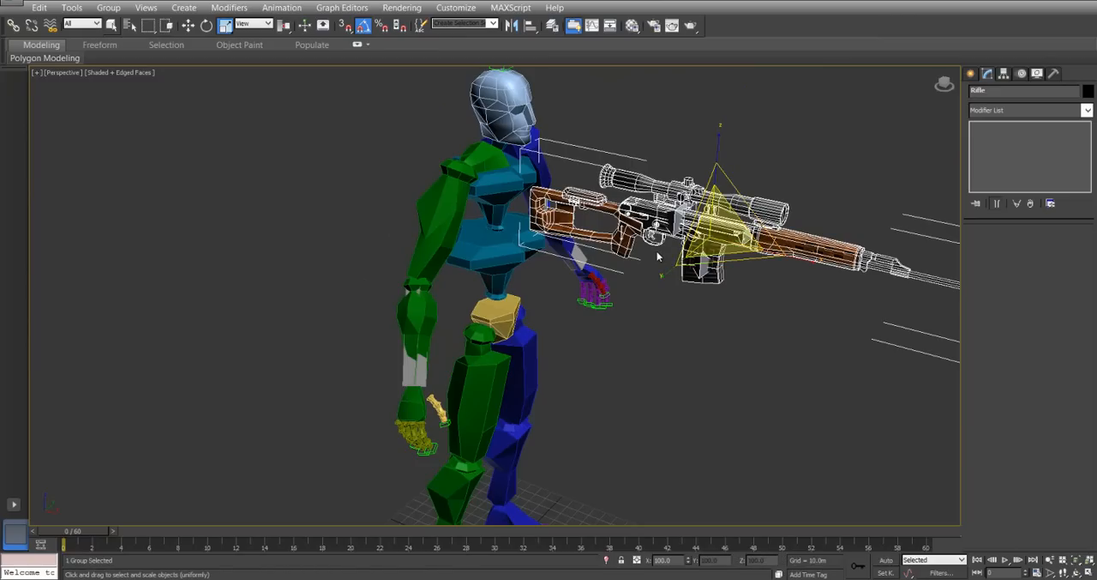
pyautogui.keyDown('alt'); pyautogui.moveTo(602, 302); pyautogui.dragTo(557, 298, button='middle'); pyautogui.keyUp('alt')
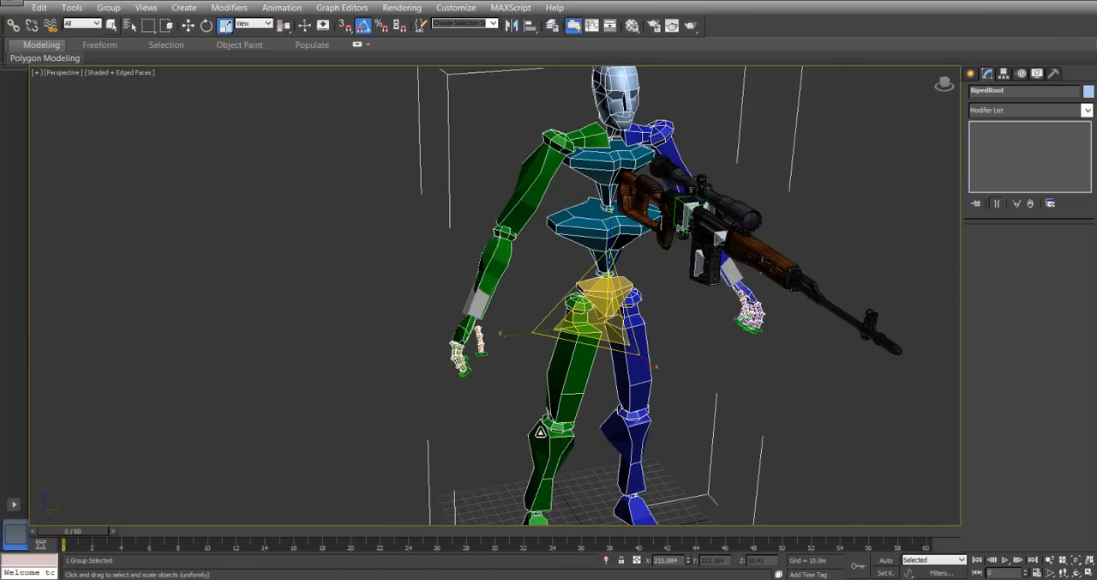
pyautogui.scroll(3, 547, 152)
pyautogui.moveTo(451, 102); pyautogui.dragTo(446, 230, button='middle')
pyautogui.click(104, 4)
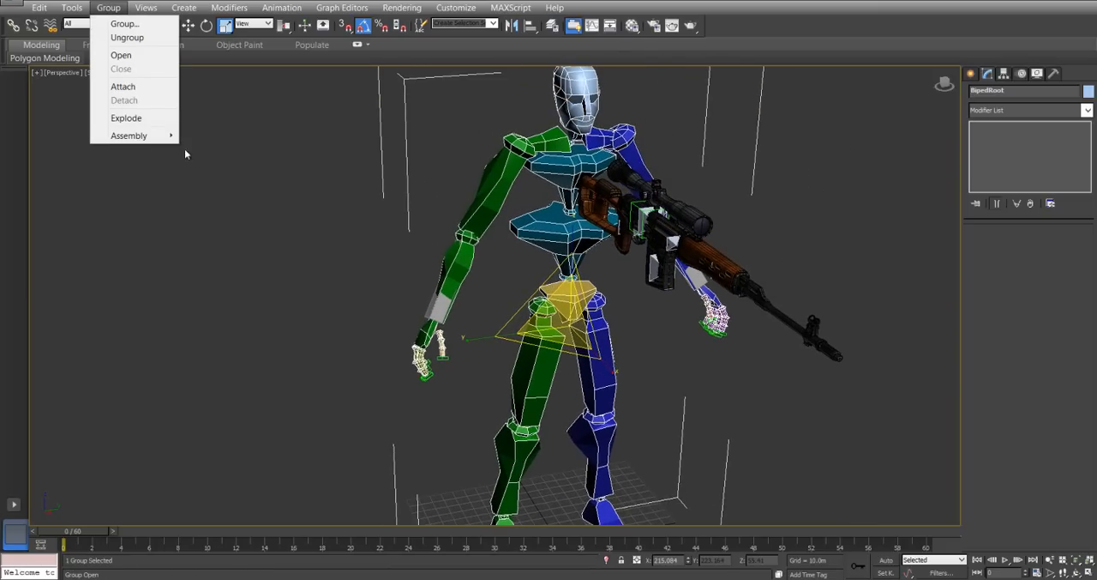
pyautogui.click(132, 57)
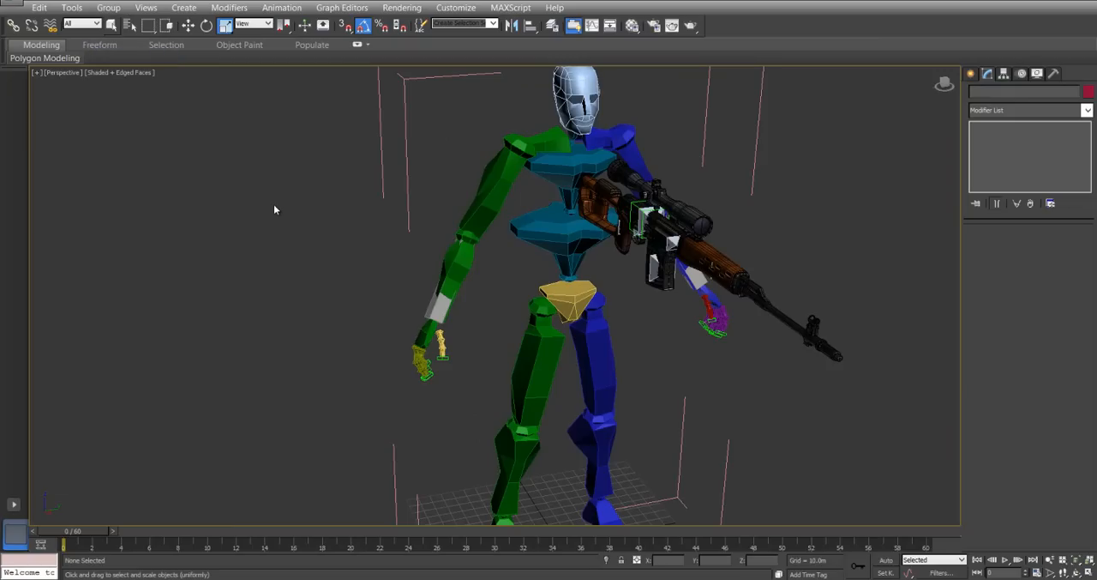
# Select the biped's head, spine links, pelvis and both legs down to the toes, and hide them.
pyautogui.click(582, 88)
pyautogui.keyDown('ctrl'); pyautogui.click(565, 170); pyautogui.keyUp('ctrl')
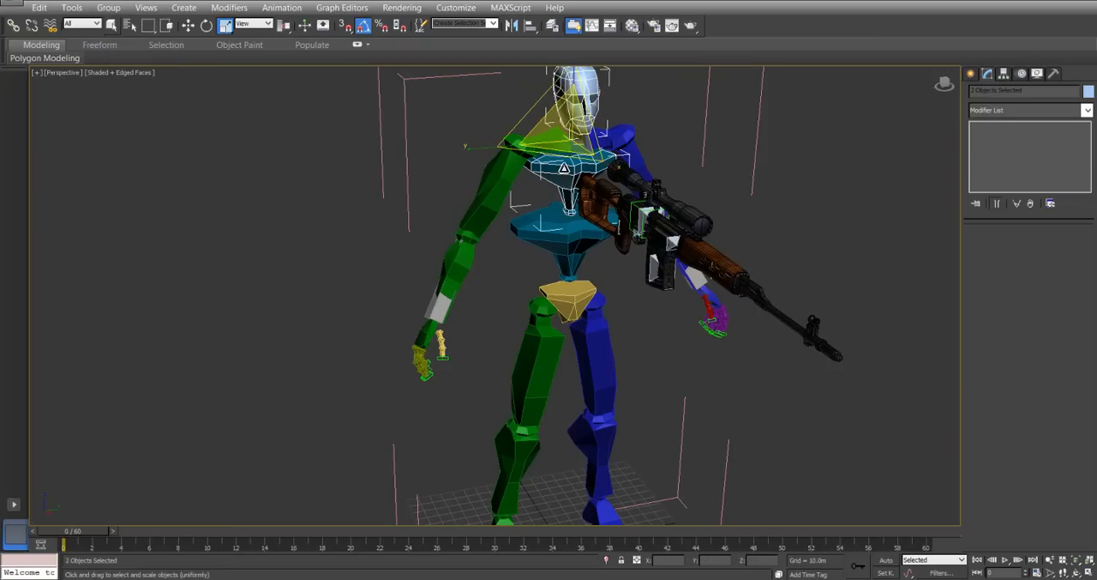
pyautogui.keyDown('ctrl'); pyautogui.click(561, 249); pyautogui.keyUp('ctrl')
pyautogui.keyDown('ctrl'); pyautogui.click(569, 300); pyautogui.keyUp('ctrl')
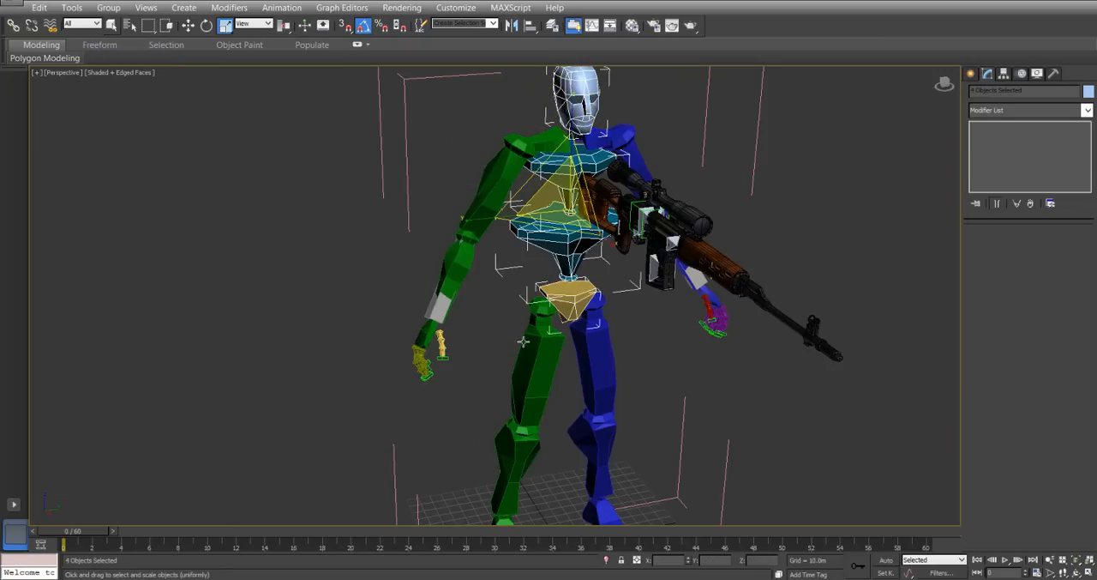
pyautogui.keyDown('ctrl'); pyautogui.click(538, 335); pyautogui.keyUp('ctrl')
pyautogui.keyDown('ctrl'); pyautogui.click(595, 364); pyautogui.keyUp('ctrl')
pyautogui.keyDown('alt'); pyautogui.moveTo(600, 411); pyautogui.dragTo(698, 303, button='middle'); pyautogui.keyUp('alt')
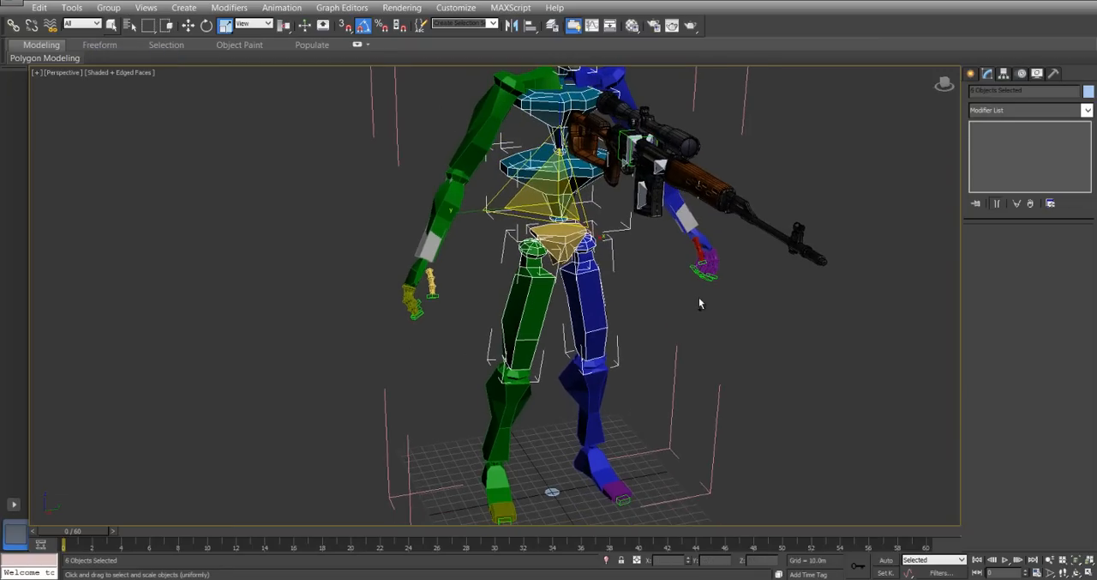
pyautogui.keyDown('ctrl'); pyautogui.moveTo(471, 578); pyautogui.dragTo(470, 575); pyautogui.keyUp('ctrl')
pyautogui.keyDown('alt'); pyautogui.moveTo(392, 463); pyautogui.dragTo(394, 462); pyautogui.keyUp('alt')
pyautogui.press('e')
pyautogui.press('r')
pyautogui.rightClick(520, 282)
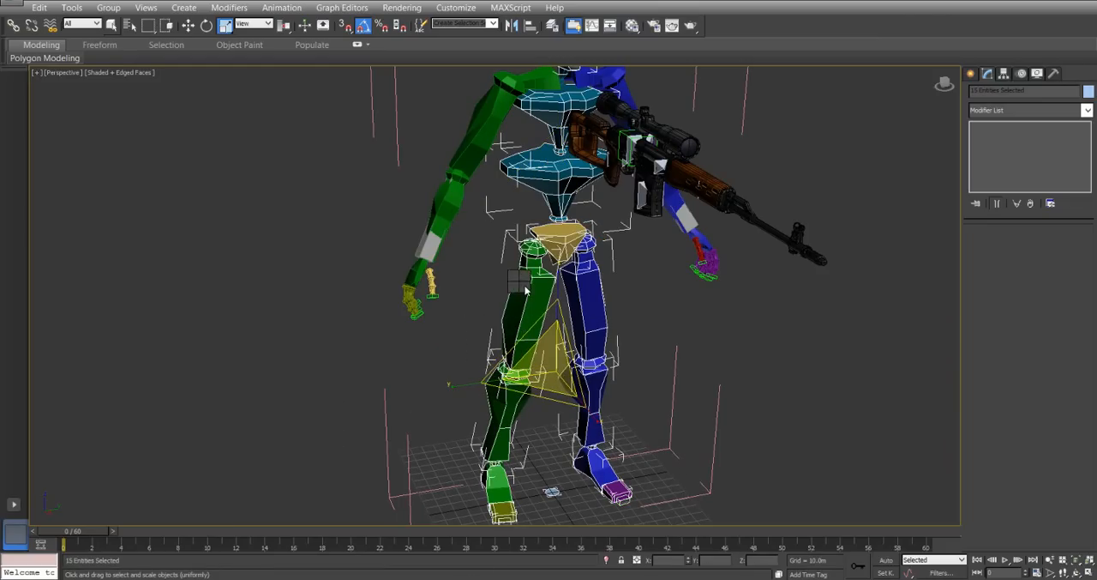
pyautogui.click(549, 248)
# Select the biped's neck and hide it, leaving the shoulders and arms beside the rifle.
pyautogui.keyDown('alt'); pyautogui.moveTo(539, 323); pyautogui.dragTo(625, 338, button='middle'); pyautogui.keyUp('alt')
pyautogui.click(718, 200)
pyautogui.rightClick(714, 187)
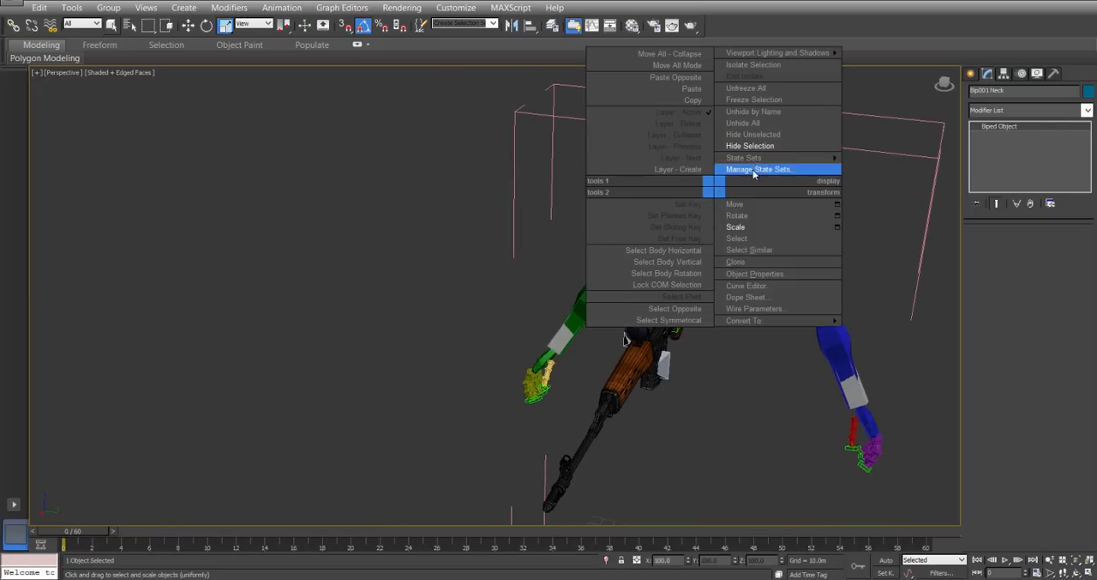
pyautogui.click(752, 147)
# Try hiding the biped's left upper arm, forearm, hand and fingers, and bring them back.
pyautogui.keyDown('alt'); pyautogui.moveTo(752, 147); pyautogui.dragTo(621, 263, button='middle'); pyautogui.keyUp('alt')
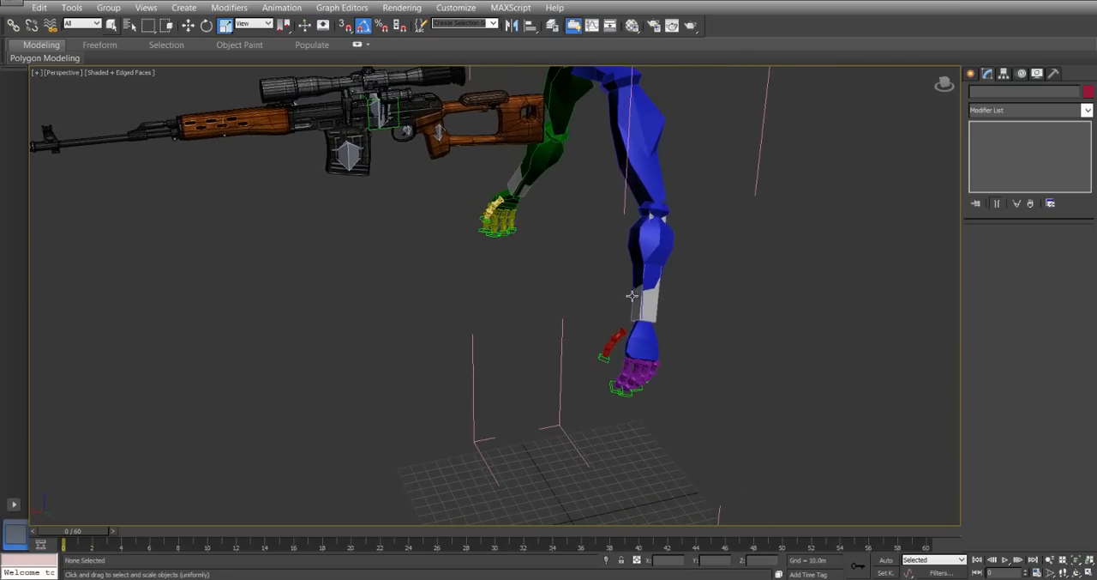
pyautogui.click(631, 296)
pyautogui.keyDown('alt'); pyautogui.moveTo(672, 314); pyautogui.dragTo(622, 289, button='middle'); pyautogui.keyUp('alt')
pyautogui.keyDown('alt'); pyautogui.moveTo(573, 276); pyautogui.dragTo(770, 304, button='middle'); pyautogui.keyUp('alt')
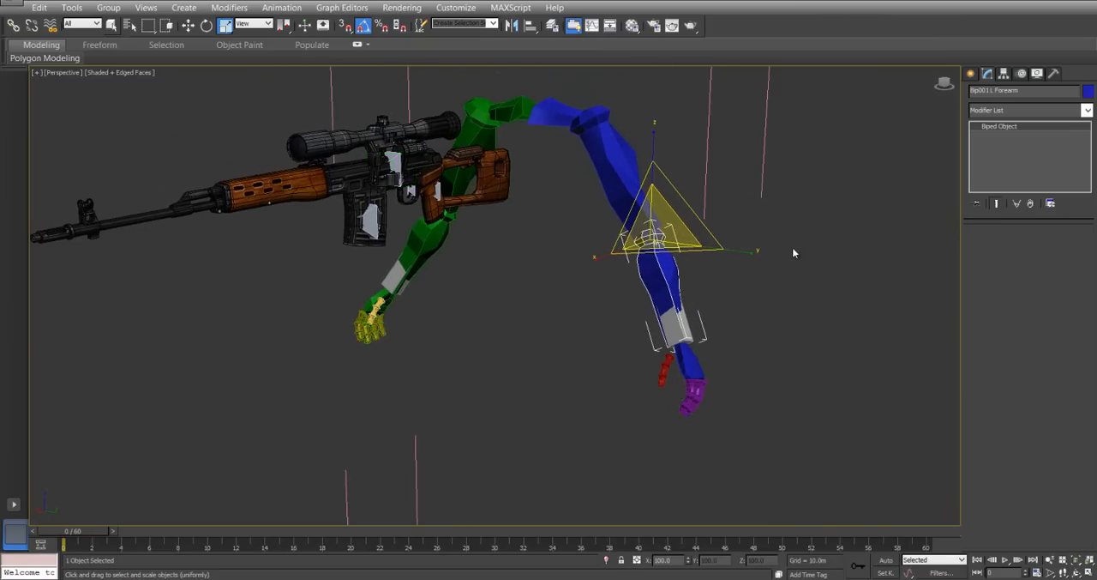
pyautogui.click(676, 173)
pyautogui.moveTo(702, 314); pyautogui.dragTo(747, 404)
pyautogui.rightClick(721, 195)
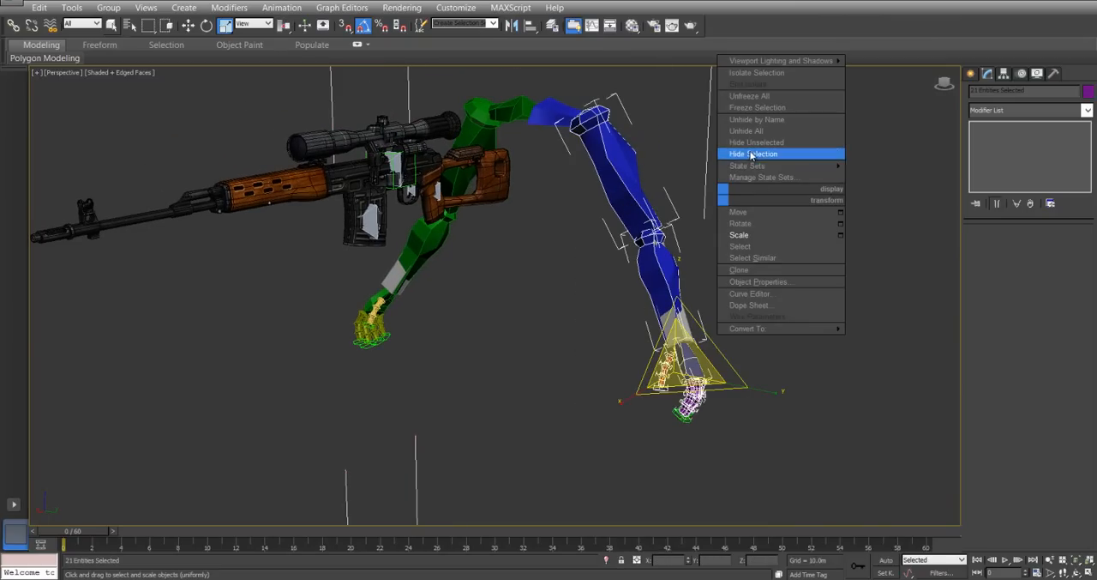
pyautogui.click(753, 155)
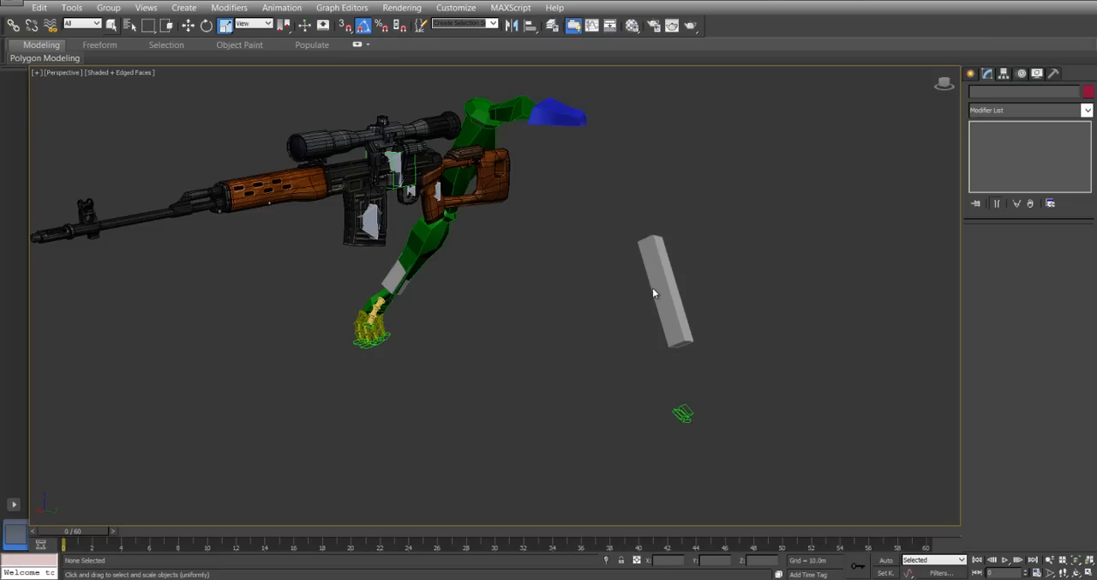
pyautogui.rightClick(629, 189)
pyautogui.click(653, 121)
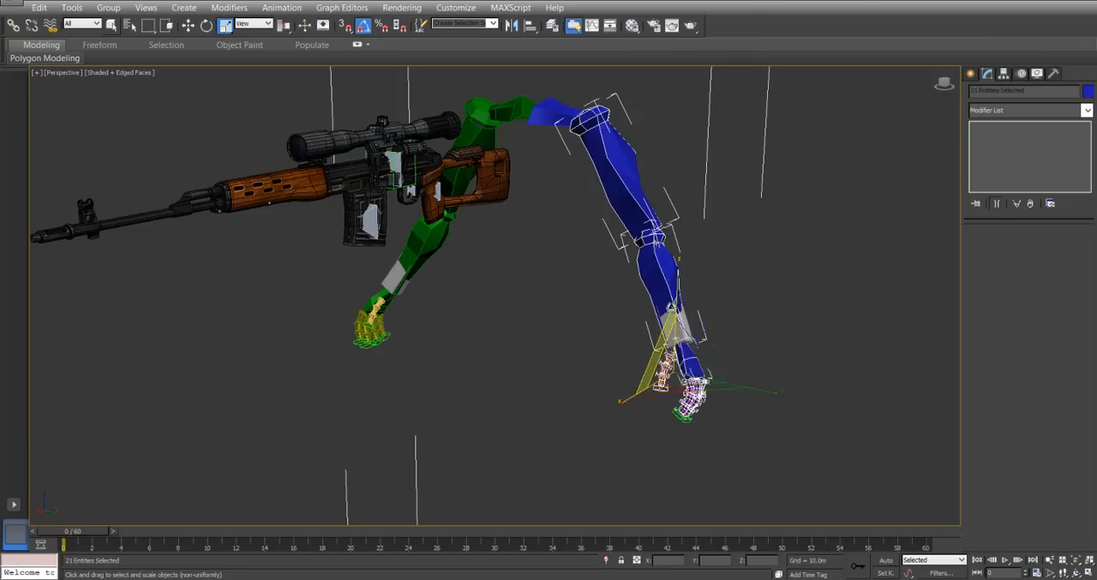
# Select both of the biped's forearms, and undo the most recent changes.
pyautogui.click(676, 326)
pyautogui.keyDown('alt'); pyautogui.moveTo(380, 296); pyautogui.dragTo(387, 350, button='middle'); pyautogui.keyUp('alt')
pyautogui.keyDown('ctrl'); pyautogui.click(352, 381); pyautogui.keyUp('ctrl')
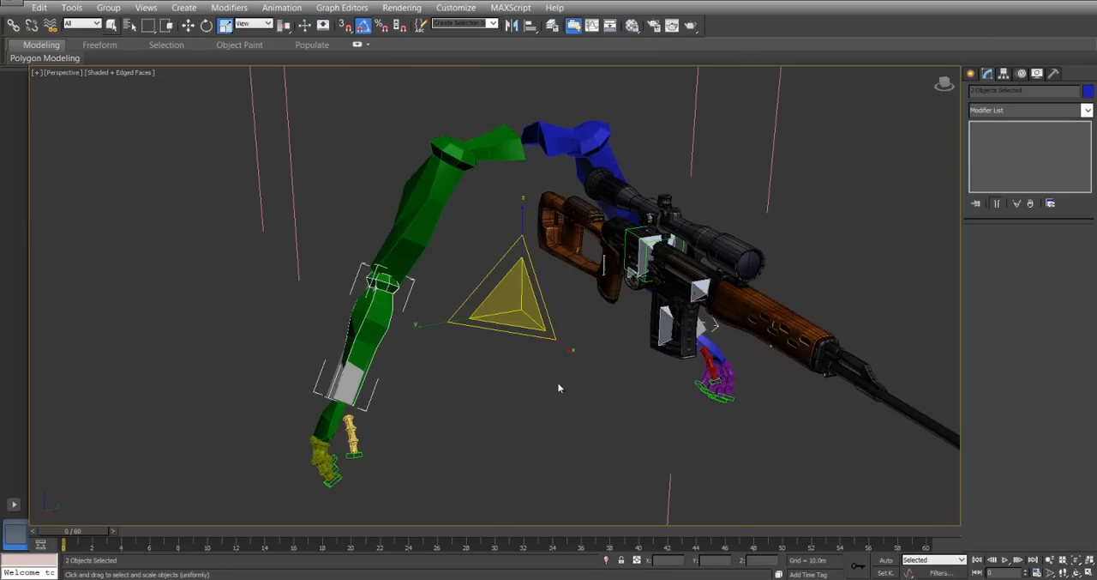
pyautogui.rightClick(395, 196)
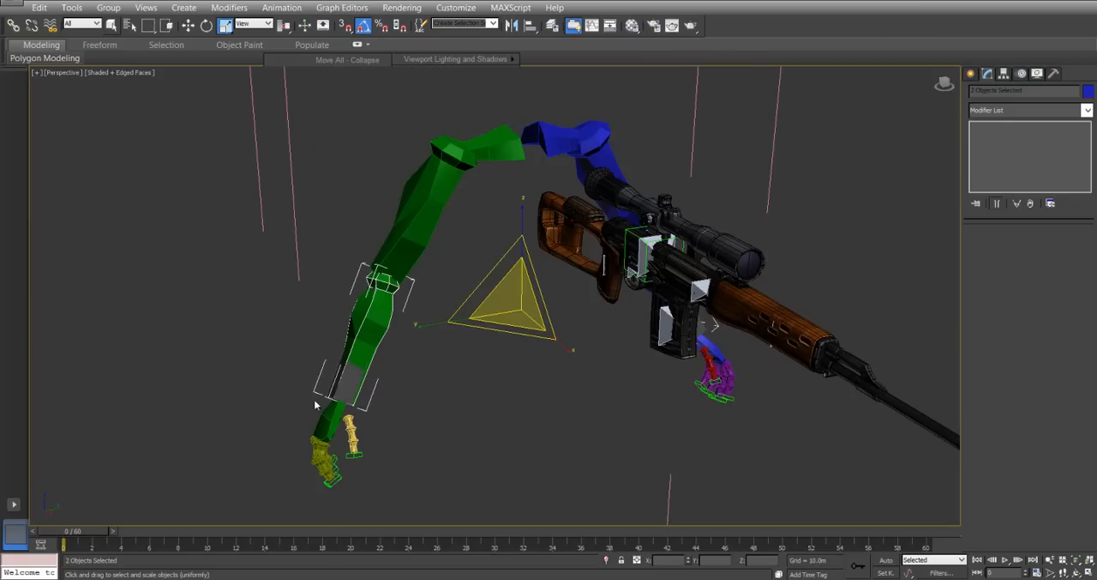
pyautogui.rightClick(337, 375)
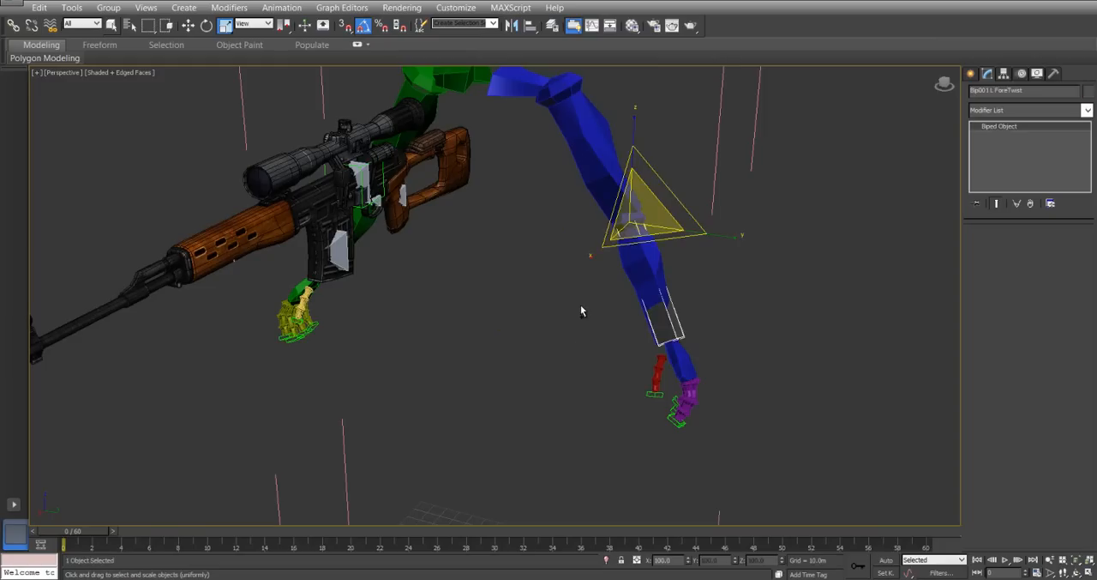
pyautogui.hotkey('ctrl', 'z')
pyautogui.hotkey('ctrl', 'z')
pyautogui.hotkey('ctrl', 'z')
pyautogui.hotkey('ctrl', 'z')
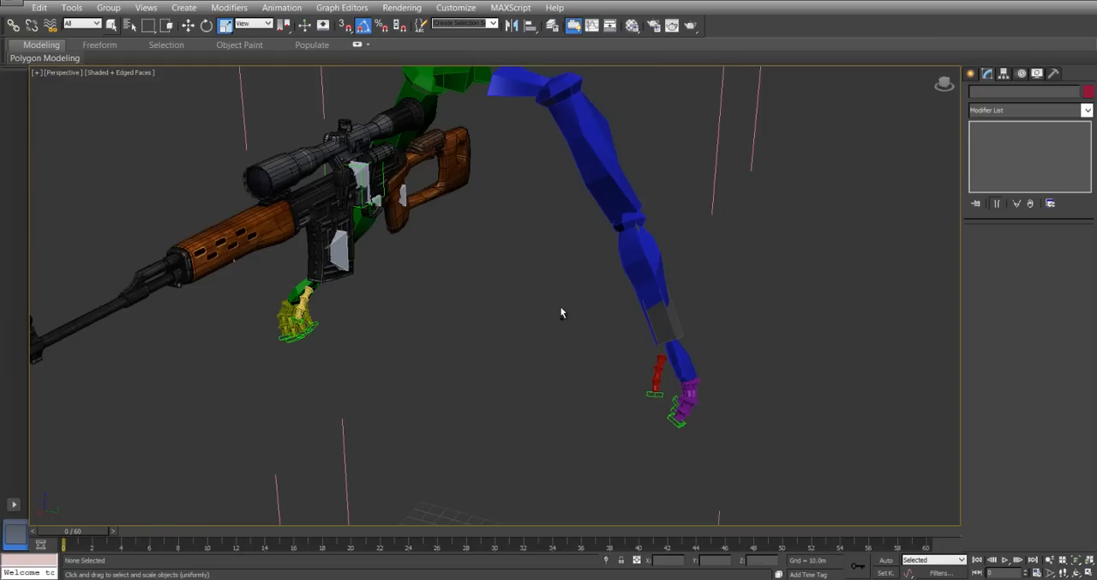
# Select the biped's right hand, turn on Auto Key, and raise the hand at frame 0 to about X 4 m, Y -101 m, Z 240 m.
pyautogui.click(503, 325)
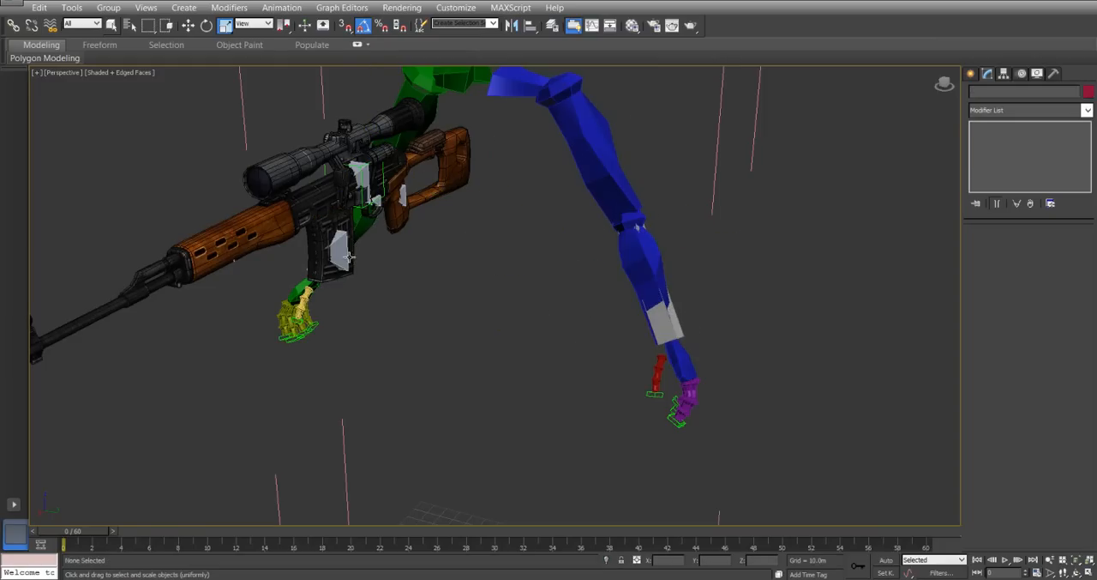
pyautogui.keyDown('alt'); pyautogui.moveTo(350, 257); pyautogui.dragTo(403, 277, button='middle'); pyautogui.keyUp('alt')
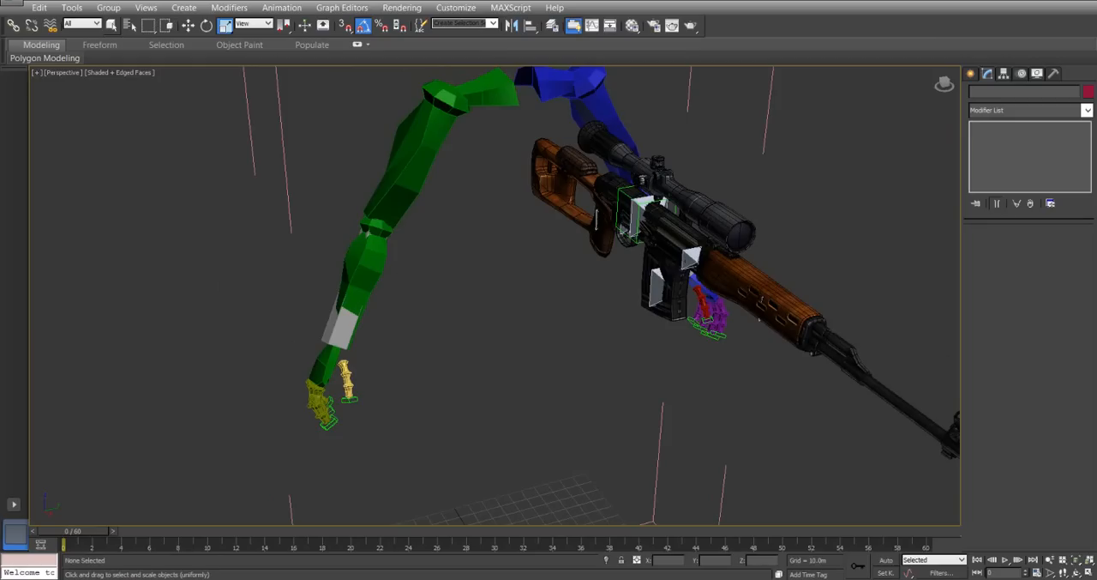
pyautogui.keyDown('alt'); pyautogui.moveTo(529, 353); pyautogui.dragTo(564, 369, button='middle'); pyautogui.keyUp('alt')
pyautogui.press('w')
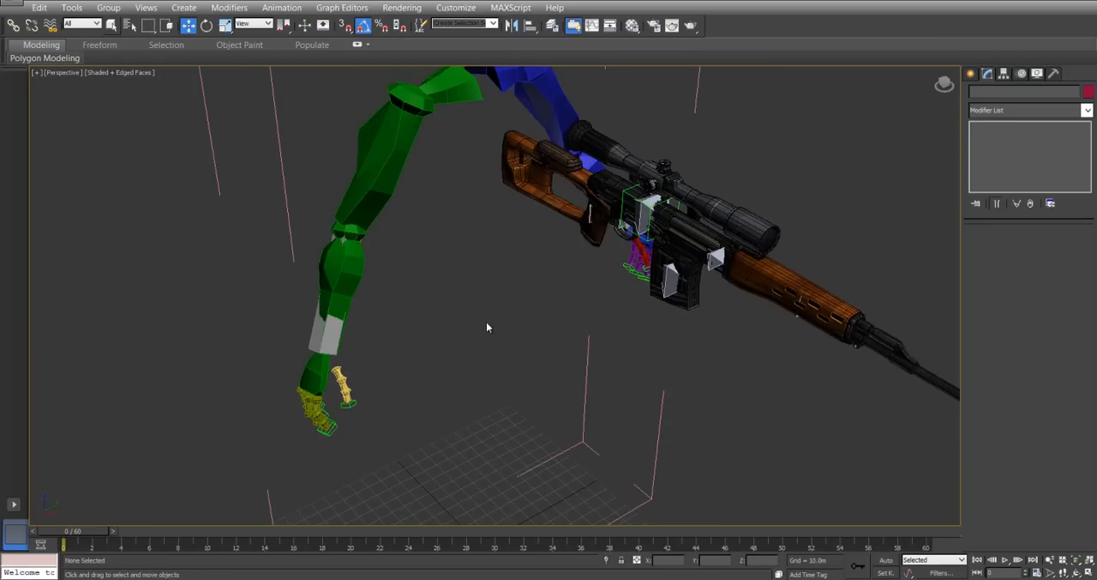
pyautogui.keyDown('alt'); pyautogui.moveTo(432, 353); pyautogui.dragTo(332, 427, button='middle'); pyautogui.keyUp('alt')
pyautogui.click(316, 418)
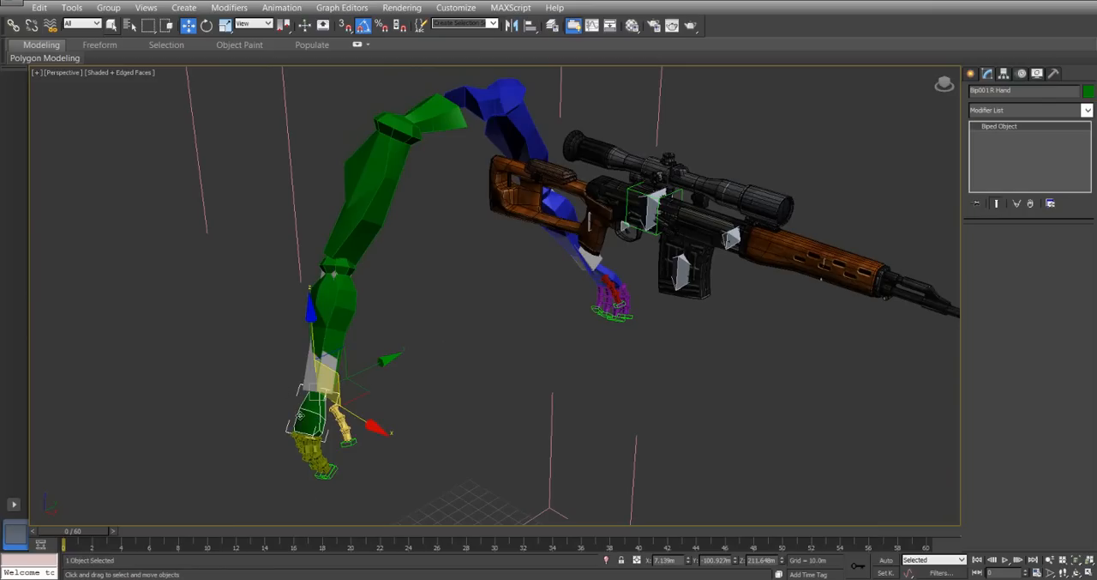
pyautogui.click(887, 562)
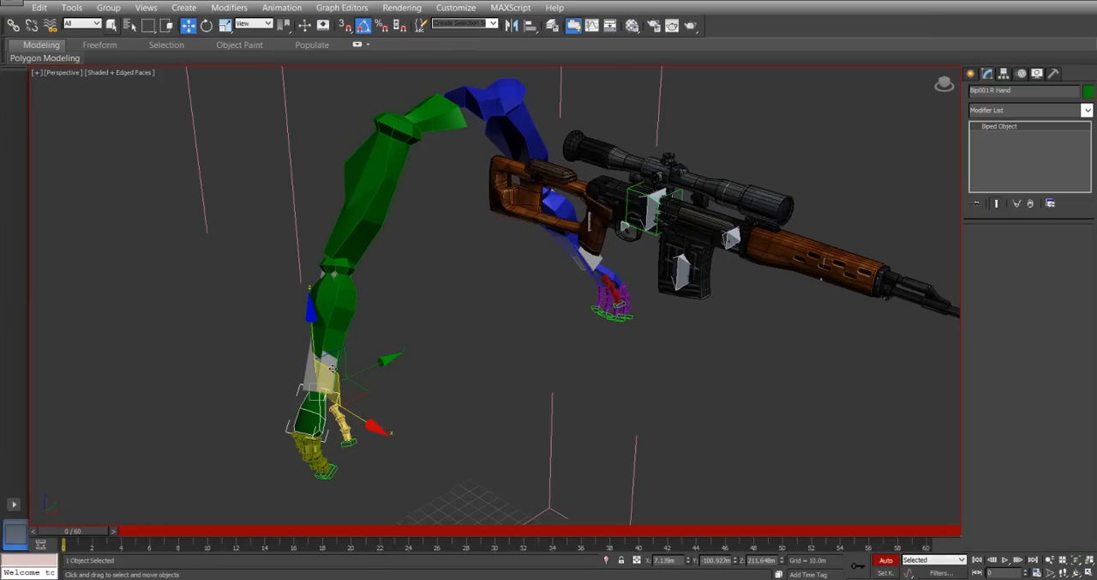
pyautogui.moveTo(332, 371); pyautogui.dragTo(331, 321)
# Try animating the right hand by moving it to new positions at frames 3 and 9.
pyautogui.moveTo(93, 539); pyautogui.dragTo(133, 538)
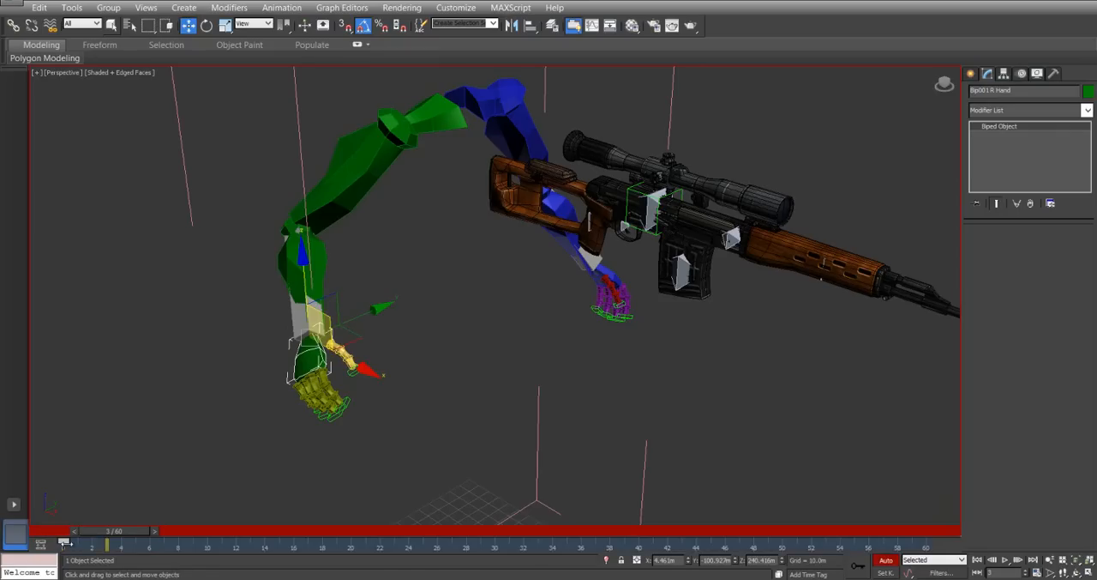
pyautogui.click(361, 342)
pyautogui.click(320, 380)
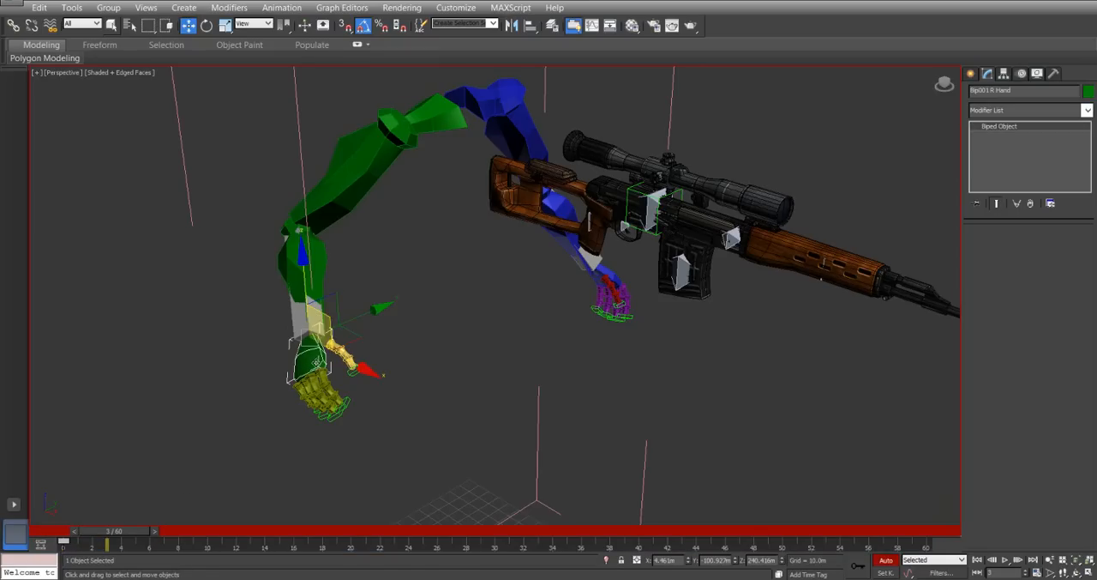
pyautogui.moveTo(346, 350); pyautogui.dragTo(387, 331)
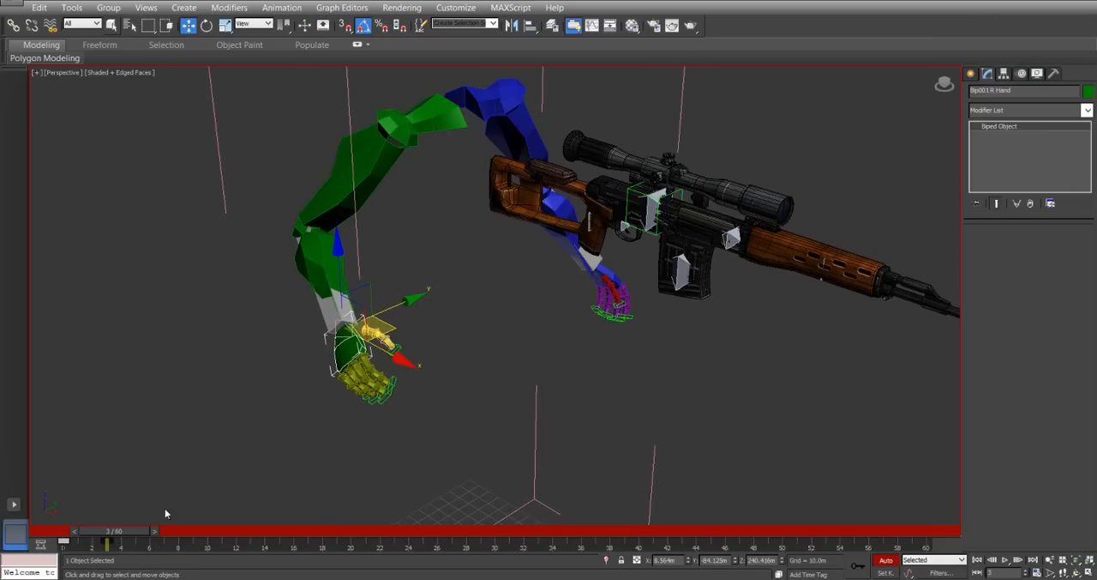
pyautogui.moveTo(146, 536); pyautogui.dragTo(232, 536)
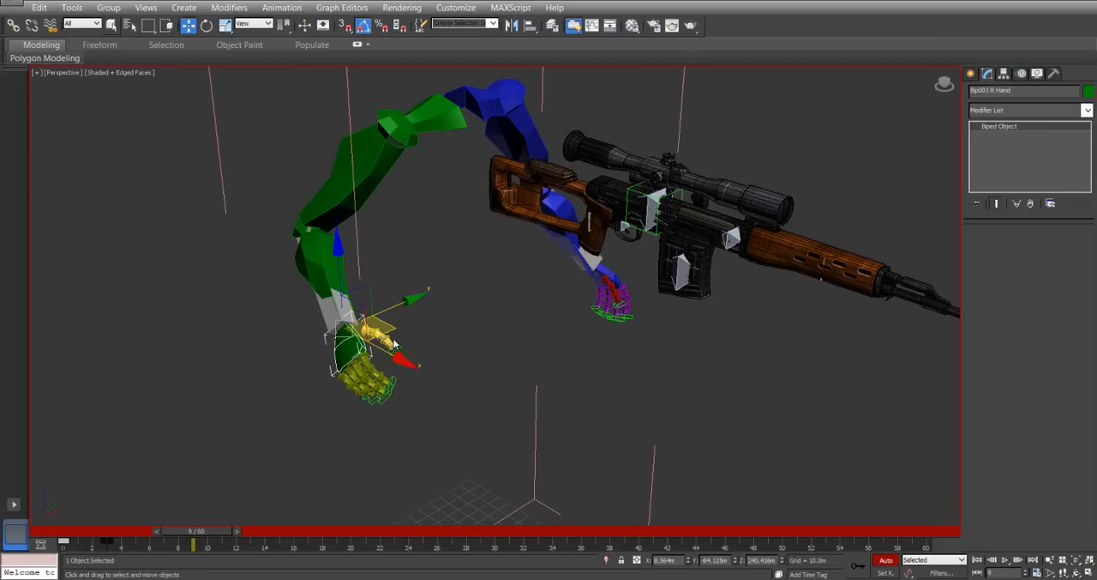
pyautogui.moveTo(393, 331); pyautogui.dragTo(454, 357)
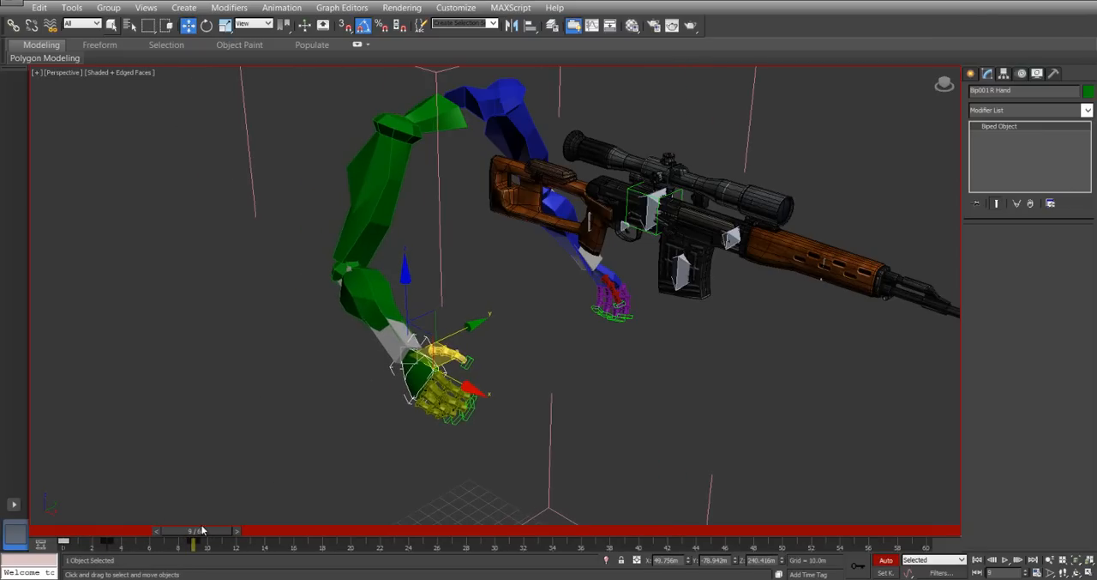
# Return to frame 0 and delete the right hand's test keys.
pyautogui.moveTo(199, 535); pyautogui.dragTo(87, 541)
pyautogui.press('w')
pyautogui.press('Delete')
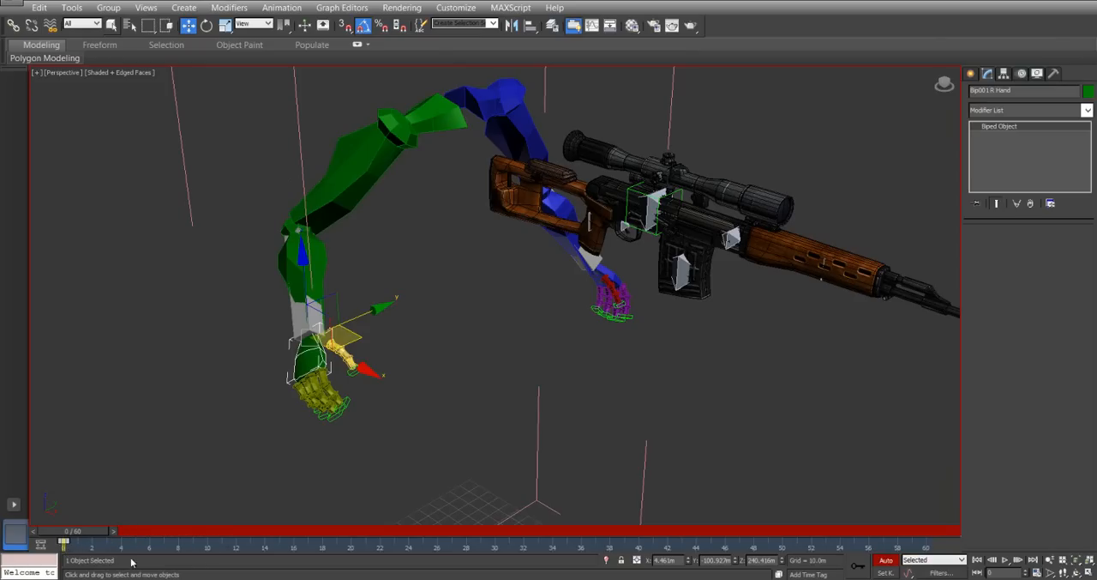
# Move the right hand up beside the rifle's pistol grip, to about X 74 m, Y -13 m, Z 279 m.
pyautogui.moveTo(357, 342); pyautogui.dragTo(575, 210)
pyautogui.keyDown('alt'); pyautogui.moveTo(446, 295); pyautogui.dragTo(465, 279, button='middle'); pyautogui.keyUp('alt')
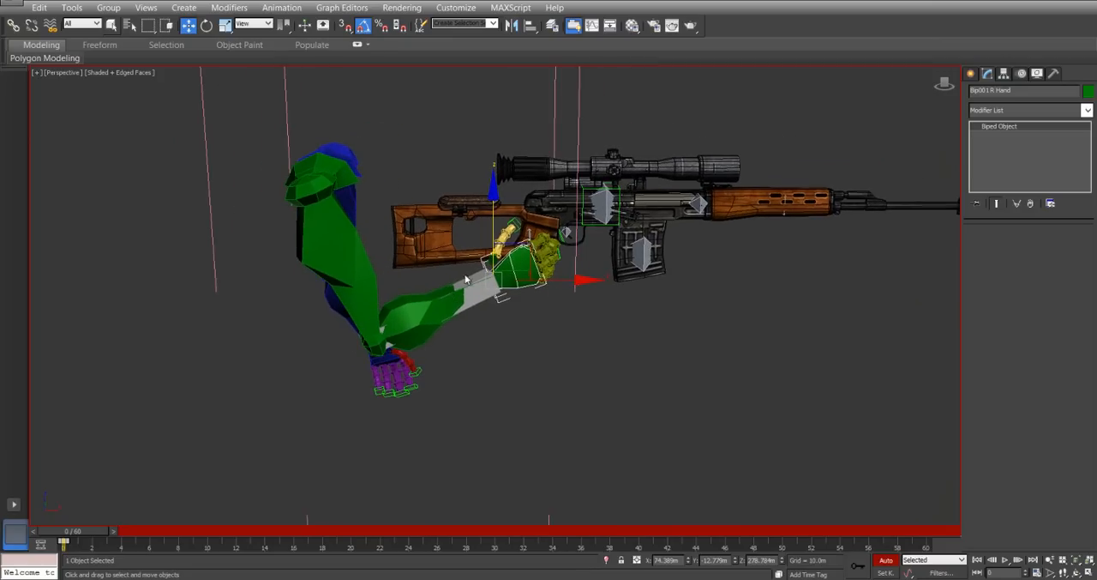
pyautogui.keyDown('alt'); pyautogui.moveTo(451, 228); pyautogui.dragTo(384, 241, button='middle'); pyautogui.keyUp('alt')
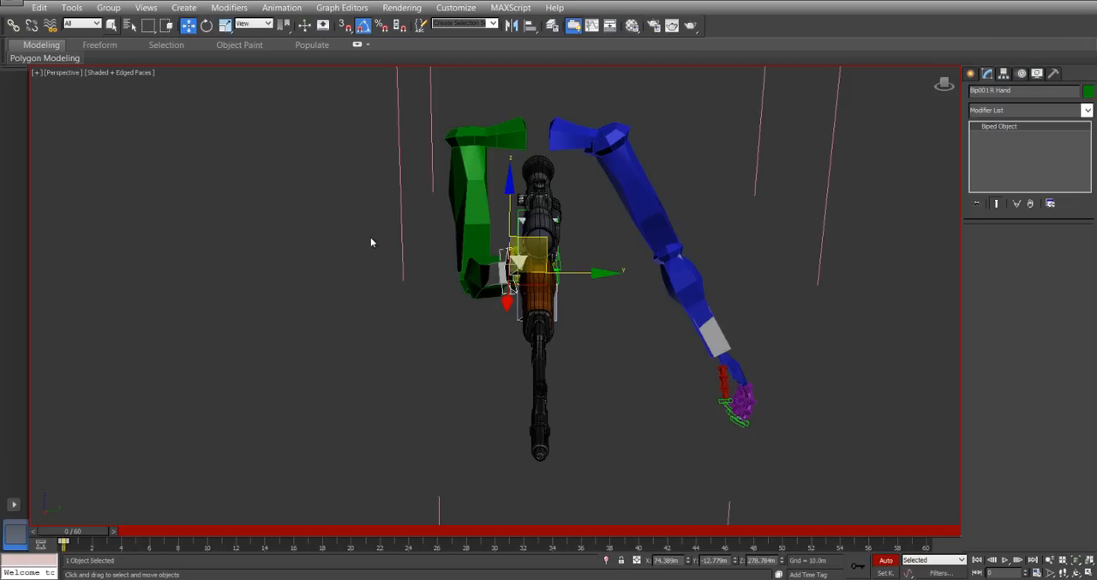
pyautogui.moveTo(449, 271)
pyautogui.keyDown('alt'); pyautogui.mouseDown(button='middle')
pyautogui.moveTo(377, 275)
pyautogui.moveTo(525, 279)
pyautogui.moveTo(466, 279)
pyautogui.mouseUp(button='middle'); pyautogui.keyUp('alt')
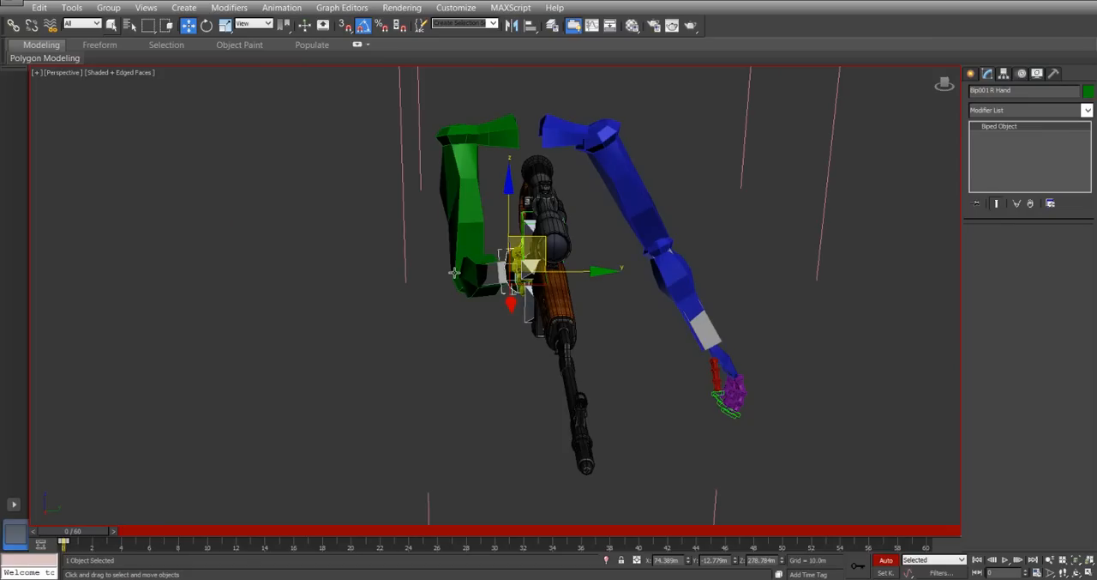
# Rotate the right upper arm about its local axis to swing the elbow away from the rifle.
pyautogui.click(463, 189)
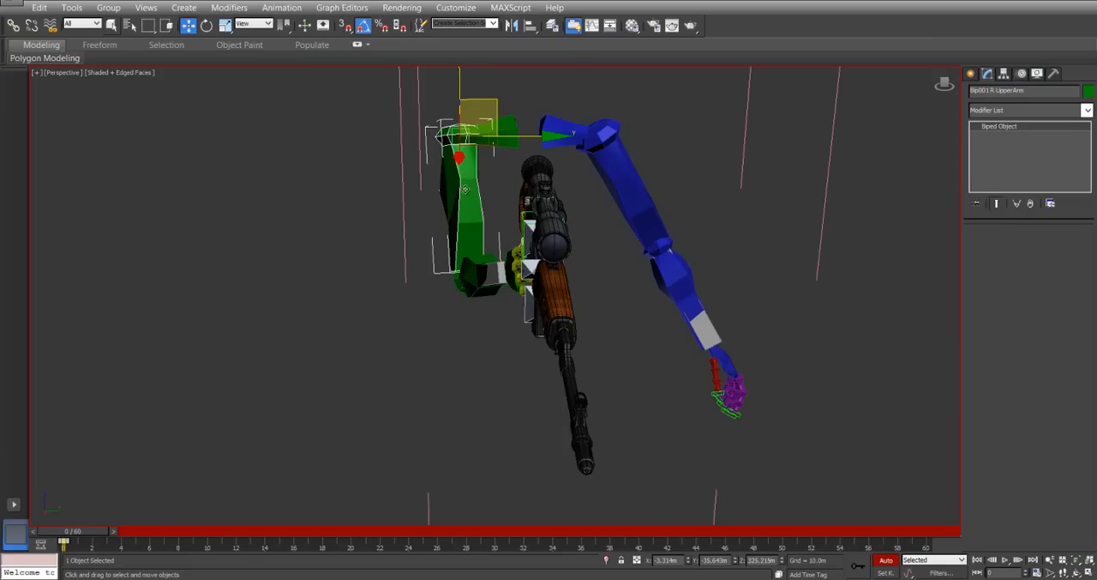
pyautogui.rightClick(463, 188)
pyautogui.click(487, 213)
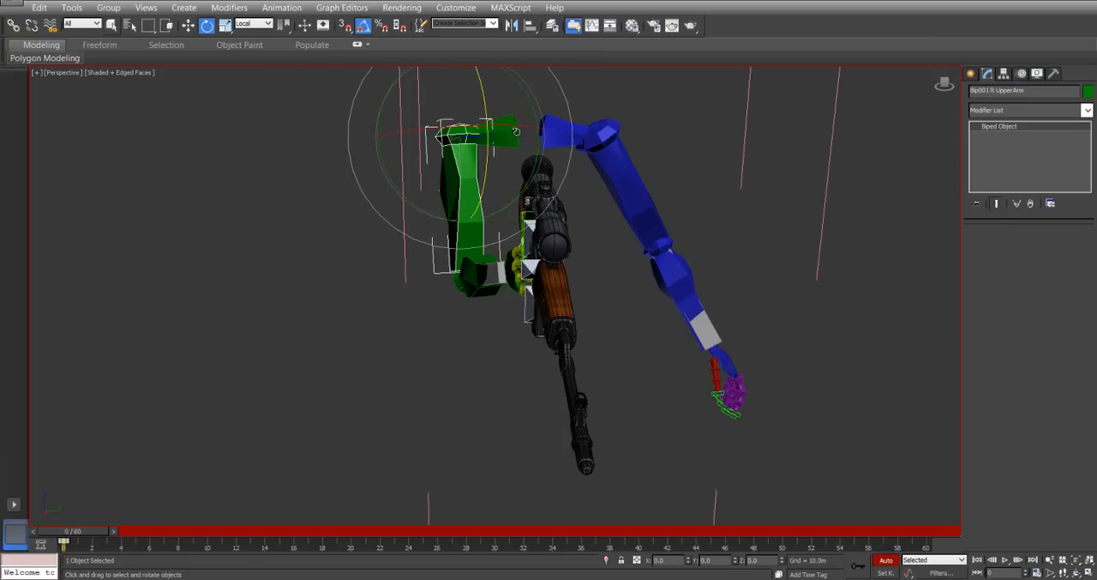
pyautogui.moveTo(525, 95); pyautogui.dragTo(497, 101)
pyautogui.keyDown('alt'); pyautogui.moveTo(406, 292); pyautogui.dragTo(482, 310, button='middle'); pyautogui.keyUp('alt')
# Select the right hand and rotate it on its local axes to turn it toward the pistol grip.
pyautogui.click(575, 233)
pyautogui.keyDown('alt'); pyautogui.moveTo(548, 303); pyautogui.dragTo(615, 462, button='middle'); pyautogui.keyUp('alt')
pyautogui.click(665, 310)
pyautogui.rightClick(675, 331)
pyautogui.click(690, 346)
pyautogui.rightClick(652, 309)
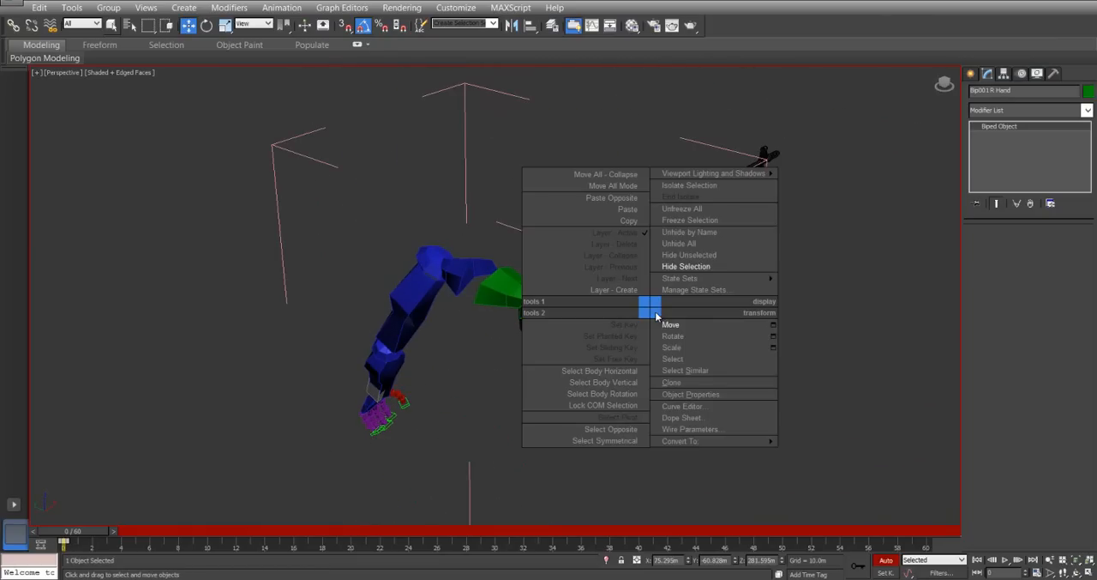
pyautogui.click(677, 347)
pyautogui.rightClick(675, 338)
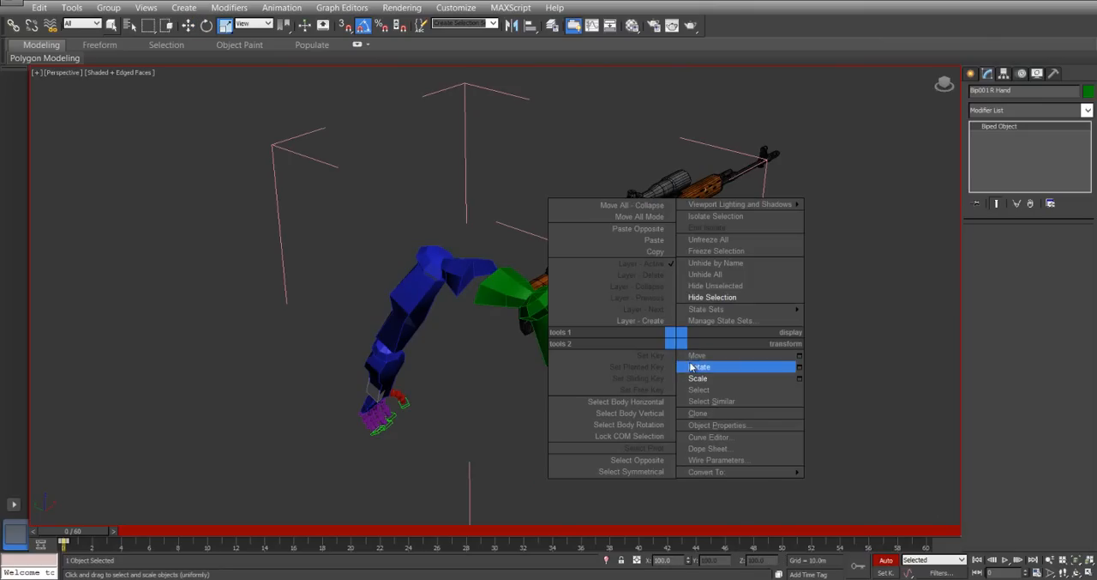
pyautogui.click(699, 366)
pyautogui.moveTo(704, 295); pyautogui.dragTo(708, 298)
pyautogui.moveTo(704, 381); pyautogui.dragTo(698, 386)
# Shift the rotated right hand sideways toward the rifle.
pyautogui.rightClick(661, 321)
pyautogui.click(677, 342)
pyautogui.moveTo(602, 316); pyautogui.dragTo(552, 295)
pyautogui.keyDown('alt'); pyautogui.moveTo(551, 294); pyautogui.dragTo(492, 336, button='middle'); pyautogui.keyUp('alt')
# Rotate the right upper arm on its local axes to adjust the elbow's outward pose.
pyautogui.click(596, 227)
pyautogui.rightClick(618, 221)
pyautogui.click(634, 249)
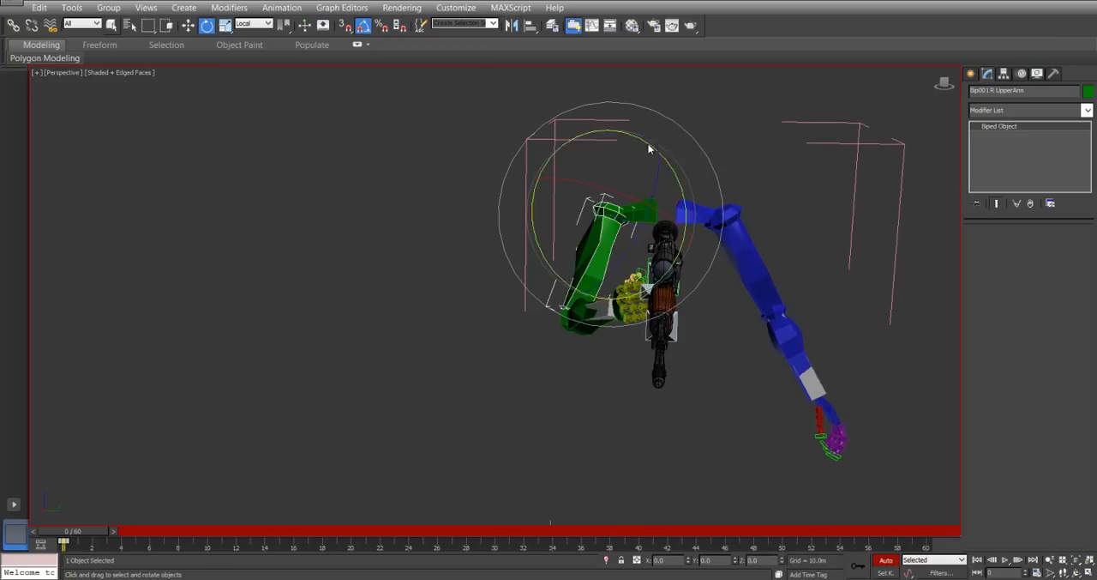
pyautogui.moveTo(573, 138); pyautogui.dragTo(585, 135)
pyautogui.moveTo(667, 179); pyautogui.dragTo(657, 187)
pyautogui.moveTo(612, 130); pyautogui.dragTo(625, 133)
pyautogui.keyDown('alt'); pyautogui.moveTo(498, 267); pyautogui.dragTo(616, 222, button='middle'); pyautogui.keyUp('alt')
# Move the right hand forward and down beside the pistol grip, to about X 86 m, Y -30 m, Z 287 m.
pyautogui.click(638, 315)
pyautogui.rightClick(645, 331)
pyautogui.click(667, 349)
pyautogui.moveTo(578, 343); pyautogui.dragTo(528, 313)
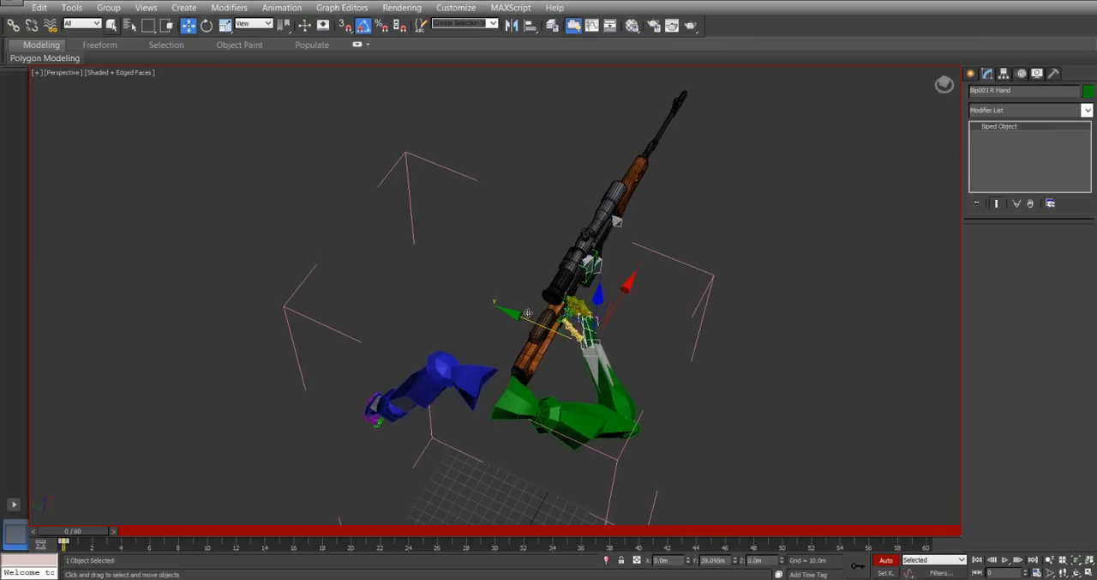
pyautogui.keyDown('alt'); pyautogui.moveTo(729, 400); pyautogui.dragTo(593, 356, button='middle'); pyautogui.keyUp('alt')
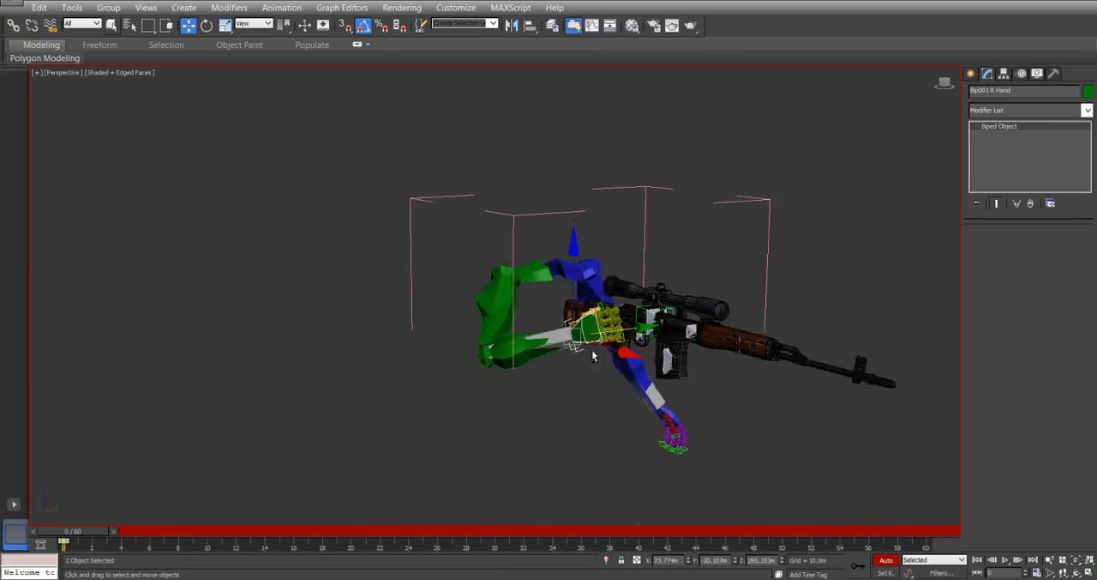
pyautogui.scroll(10, 593, 356)
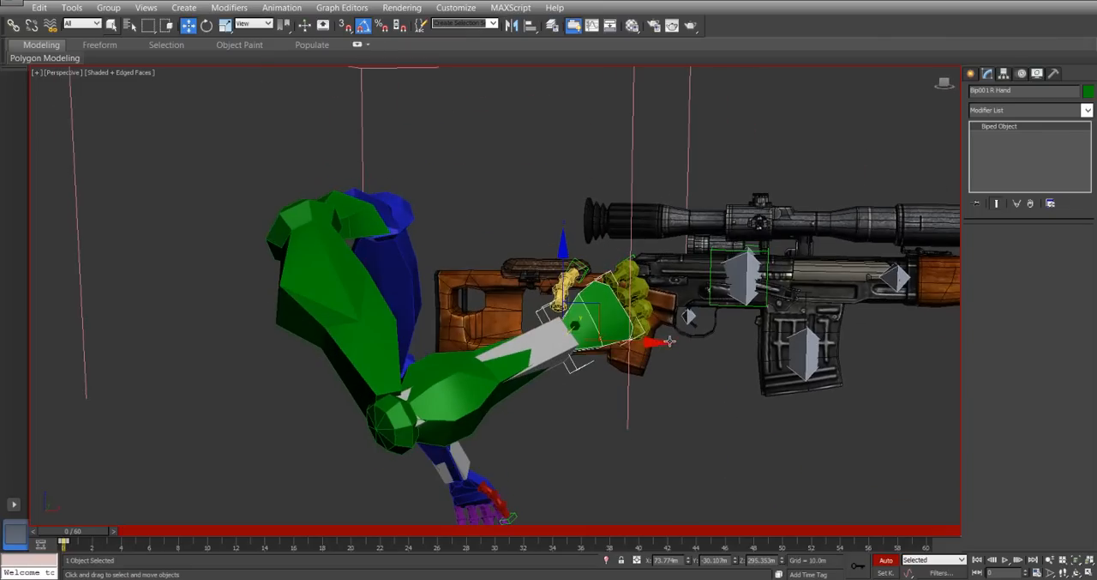
pyautogui.keyDown('alt'); pyautogui.moveTo(592, 300); pyautogui.dragTo(570, 345, button='middle'); pyautogui.keyUp('alt')
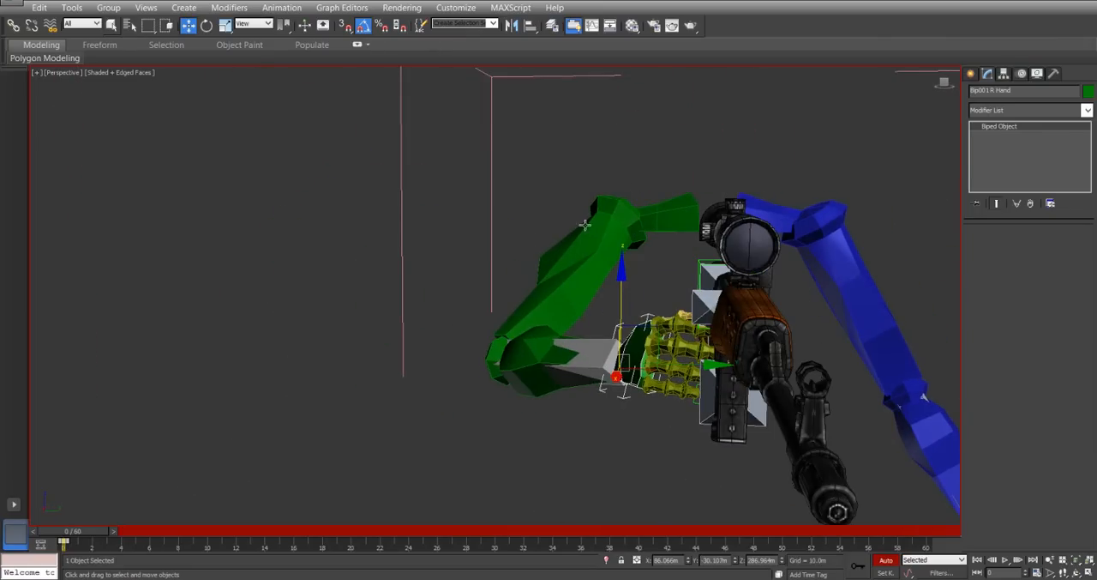
pyautogui.keyDown('alt'); pyautogui.moveTo(585, 223); pyautogui.dragTo(609, 302, button='middle'); pyautogui.keyUp('alt')
# Rotate the right hand at the wrist to align it with the angle of the pistol grip.
pyautogui.rightClick(609, 302)
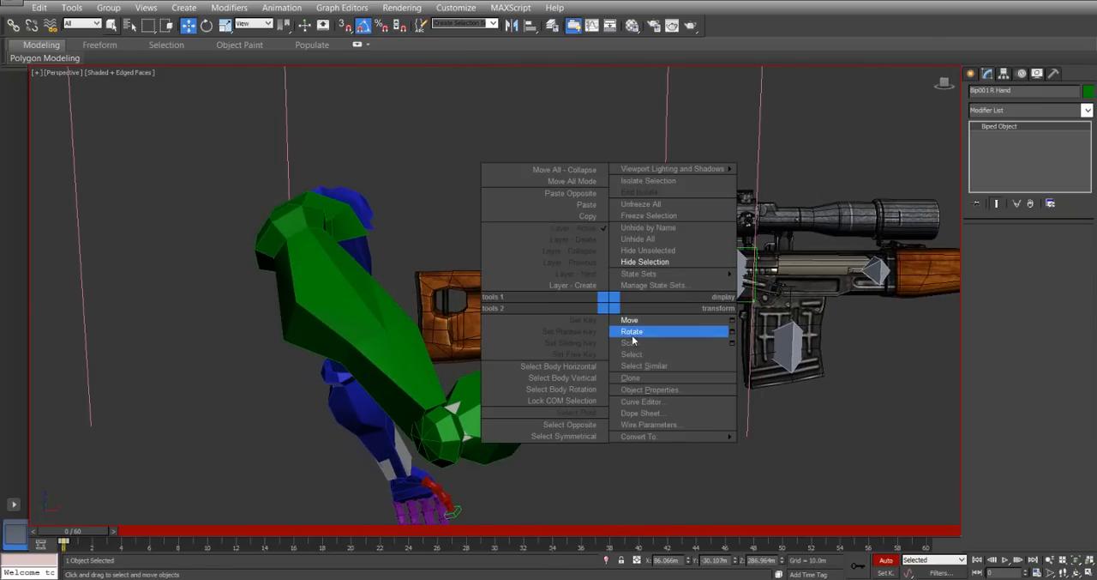
pyautogui.click(632, 332)
pyautogui.moveTo(606, 292); pyautogui.dragTo(606, 297)
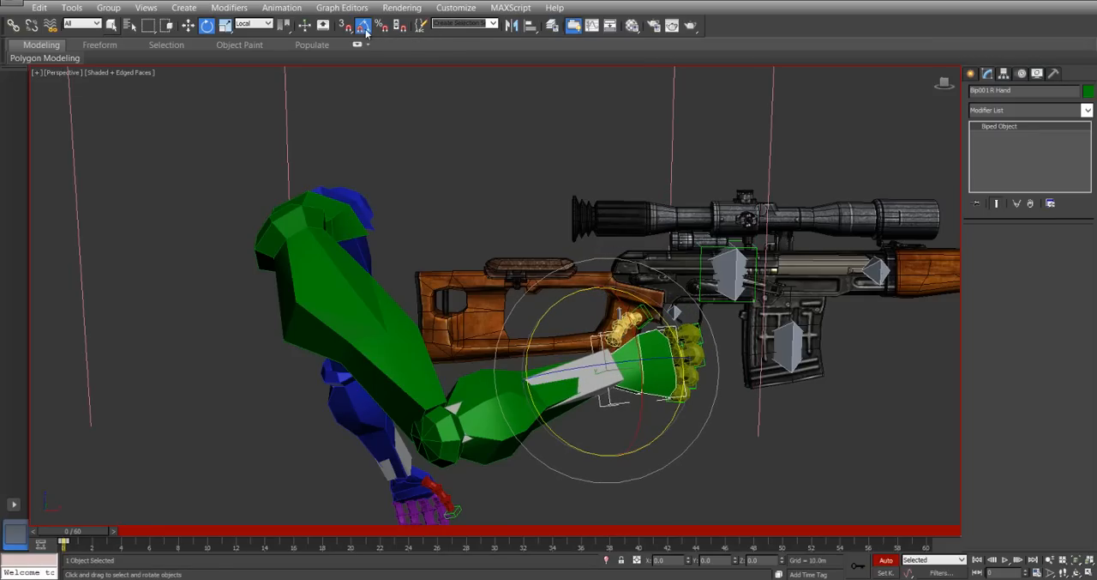
pyautogui.moveTo(640, 354); pyautogui.dragTo(635, 340)
pyautogui.moveTo(631, 384); pyautogui.dragTo(615, 384)
pyautogui.keyDown('alt'); pyautogui.moveTo(553, 338); pyautogui.dragTo(618, 388, button='middle'); pyautogui.keyUp('alt')
# Move the right hand against the pistol grip, to about X 91 m, Y -11 m, Z 290 m.
pyautogui.rightClick(617, 384)
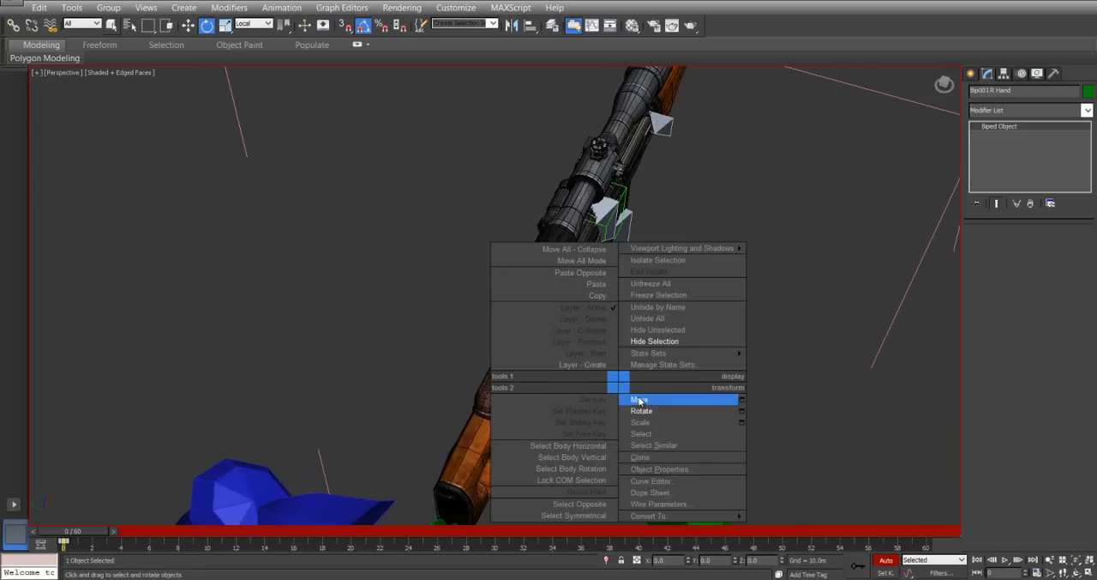
pyautogui.click(652, 392)
pyautogui.moveTo(562, 370); pyautogui.dragTo(506, 337)
pyautogui.keyDown('alt'); pyautogui.moveTo(506, 337); pyautogui.dragTo(591, 319, button='middle'); pyautogui.keyUp('alt')
pyautogui.scroll(4, 591, 319)
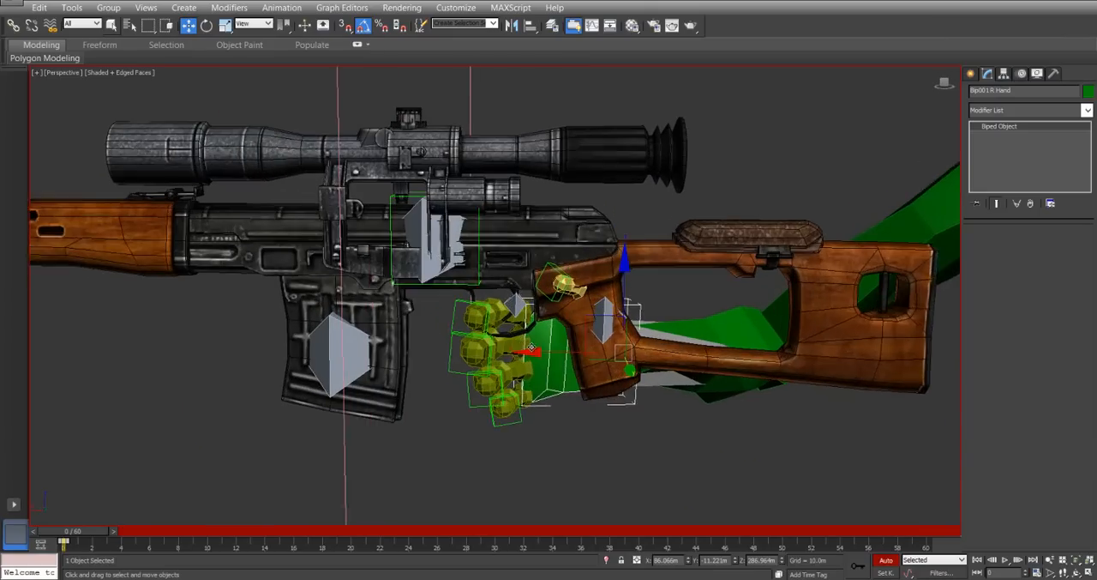
pyautogui.moveTo(599, 318); pyautogui.dragTo(631, 301)
pyautogui.keyDown('alt'); pyautogui.moveTo(631, 302); pyautogui.dragTo(571, 366, button='middle'); pyautogui.keyUp('alt')
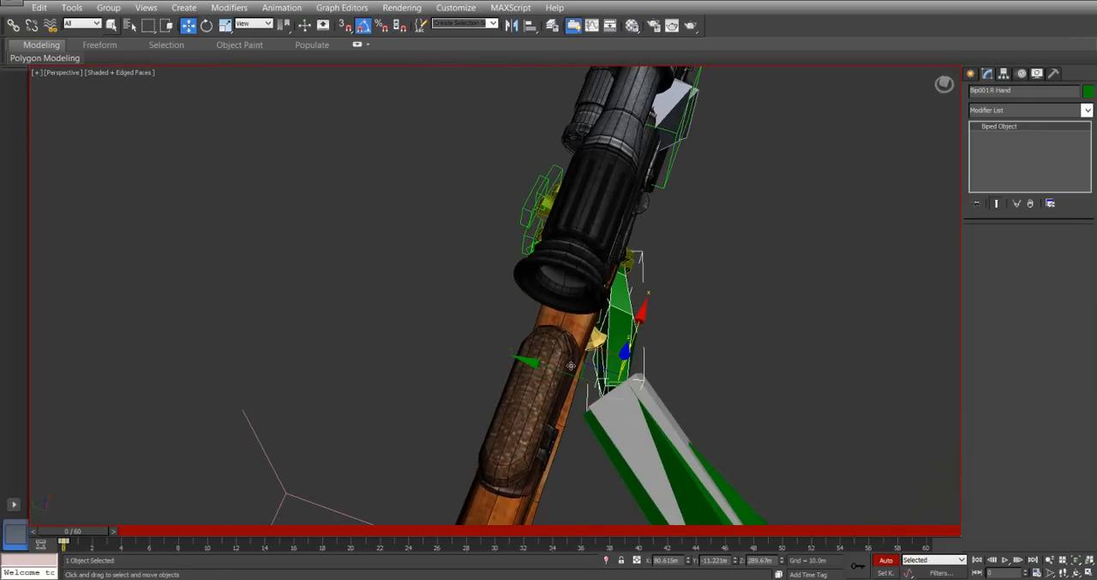
# Rotate the right hand slightly outward so it runs along the rifle's side.
pyautogui.rightClick(625, 332)
pyautogui.click(648, 362)
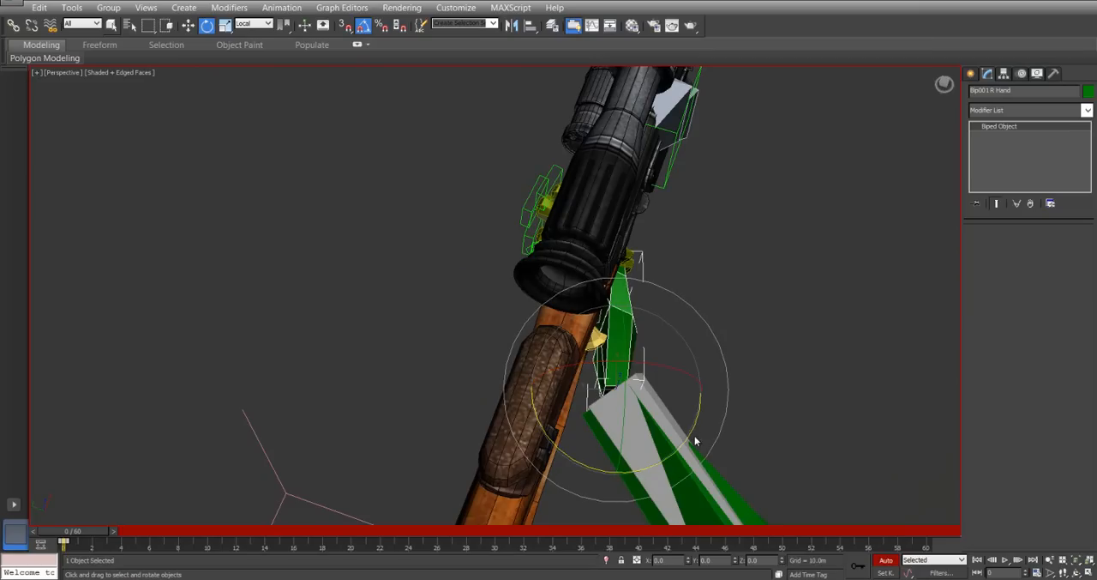
pyautogui.moveTo(688, 430); pyautogui.dragTo(683, 435)
# Move the right hand inward and back around the pistol grip, to about X 79 m, Y -7.5 m.
pyautogui.rightClick(647, 369)
pyautogui.click(676, 393)
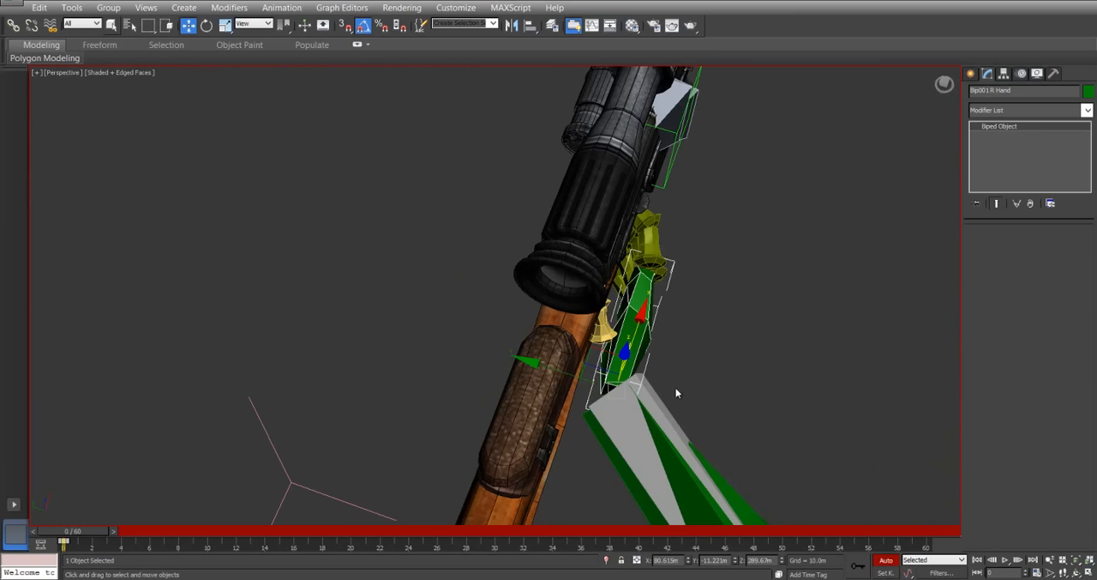
pyautogui.moveTo(541, 362); pyautogui.dragTo(613, 373)
pyautogui.keyDown('alt'); pyautogui.moveTo(613, 372); pyautogui.dragTo(748, 336, button='middle'); pyautogui.keyUp('alt')
pyautogui.moveTo(599, 336)
pyautogui.mouseDown()
pyautogui.moveTo(626, 331)
pyautogui.moveTo(612, 331)
pyautogui.mouseUp()
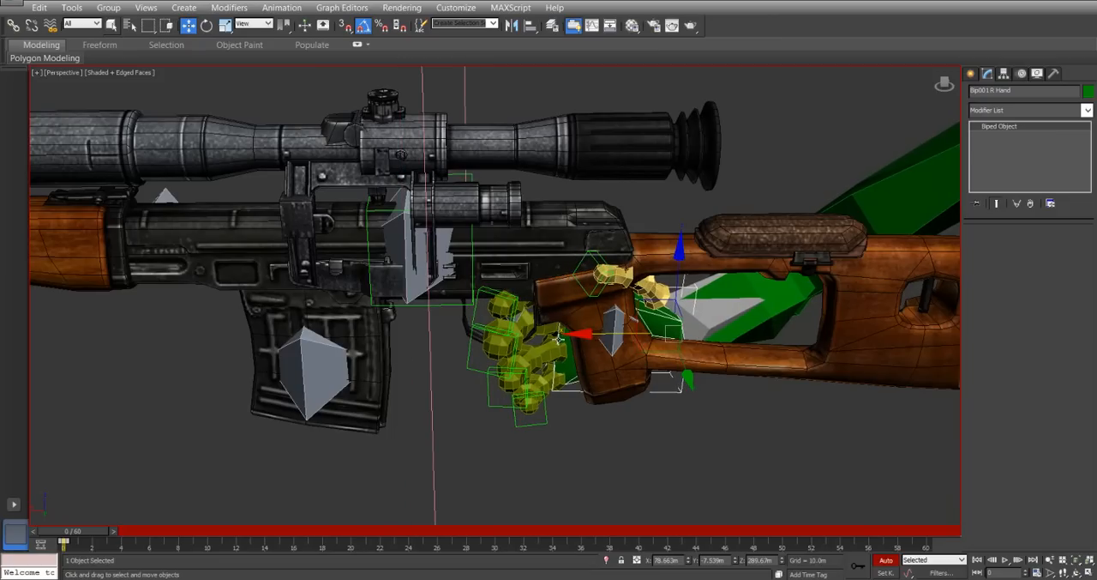
pyautogui.keyDown('alt'); pyautogui.moveTo(583, 379); pyautogui.dragTo(586, 341, button='middle'); pyautogui.keyUp('alt')
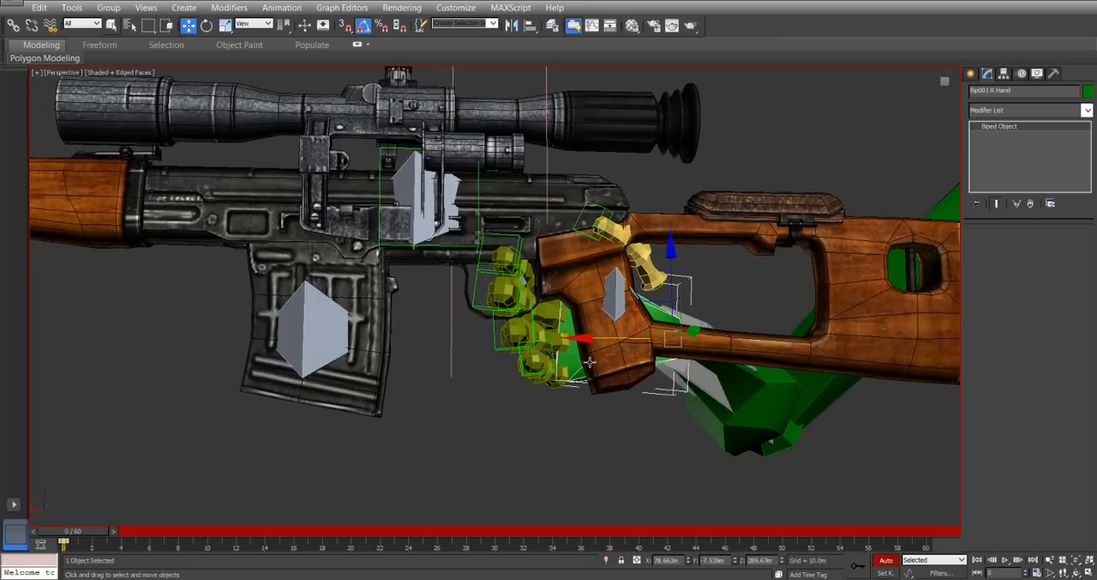
# Rotate the right hand slightly and move it back along the grip to about X 76 m.
pyautogui.rightClick(587, 318)
pyautogui.click(604, 336)
pyautogui.moveTo(719, 272); pyautogui.dragTo(709, 266)
pyautogui.rightClick(642, 294)
pyautogui.click(667, 317)
pyautogui.moveTo(600, 340); pyautogui.dragTo(624, 333)
# Tilt the right hand to match the grip's slant, and raise it to about X 77 m, Z 293 m.
pyautogui.rightClick(626, 330)
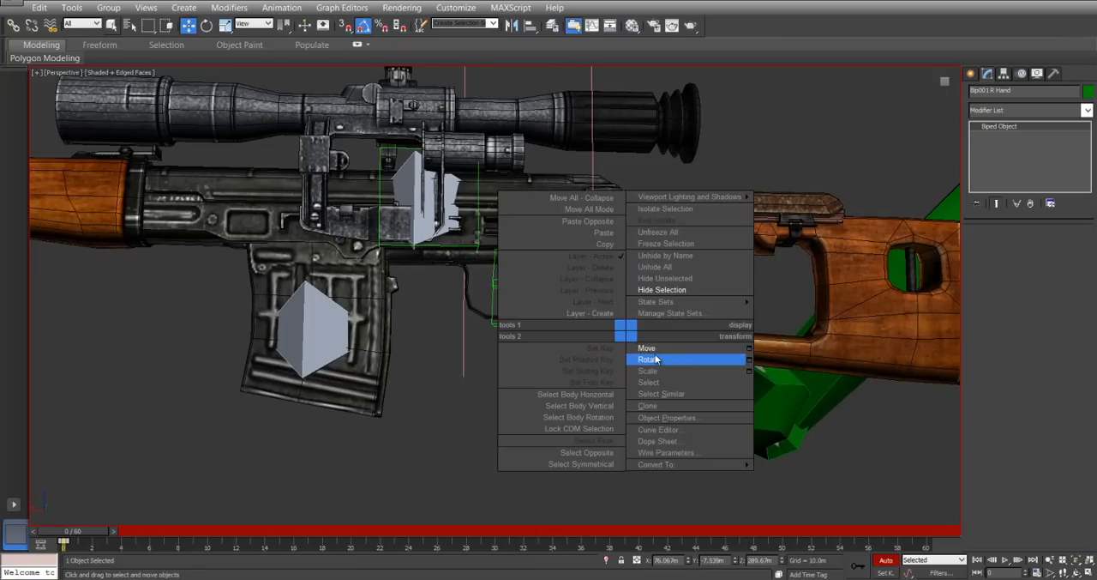
pyautogui.click(655, 360)
pyautogui.moveTo(636, 272); pyautogui.dragTo(623, 271)
pyautogui.rightClick(624, 289)
pyautogui.click(642, 296)
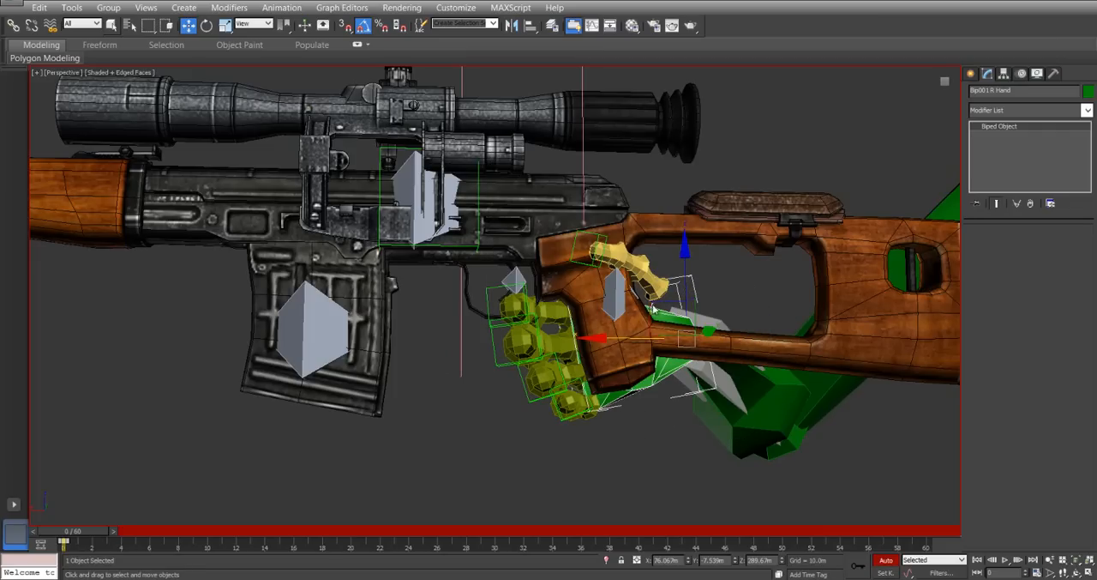
pyautogui.keyDown('alt'); pyautogui.moveTo(665, 294); pyautogui.dragTo(637, 318, button='middle'); pyautogui.keyUp('alt')
pyautogui.moveTo(654, 300); pyautogui.dragTo(659, 286)
pyautogui.keyDown('alt'); pyautogui.moveTo(688, 301); pyautogui.dragTo(389, 198, button='middle'); pyautogui.keyUp('alt')
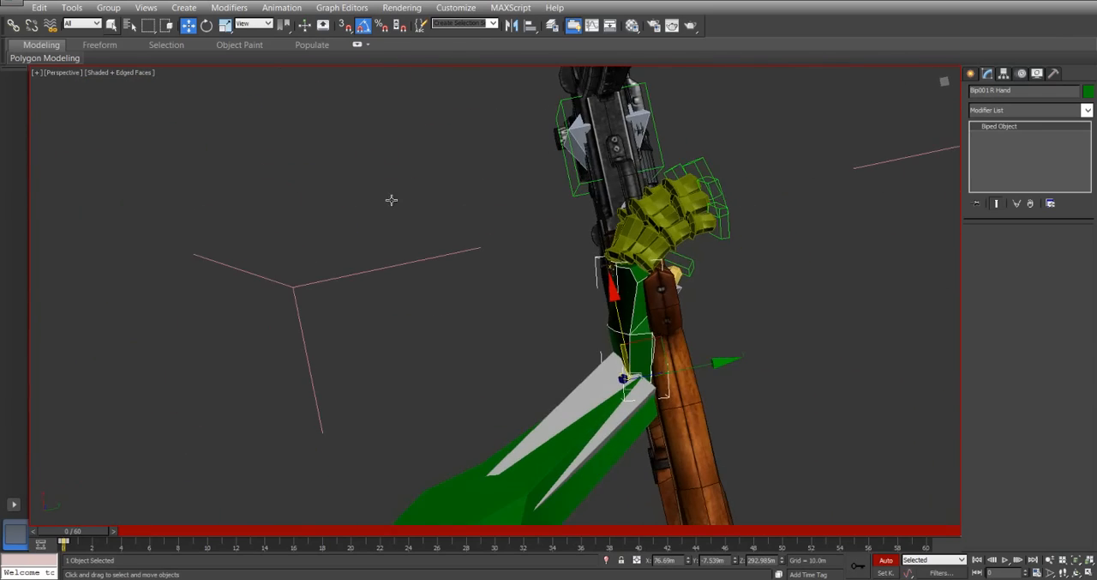
# Rotate the right hand 10 degrees about its local X axis toward the rifle's side, and fine-tune its tilt along the grip.
pyautogui.rightClick(598, 295)
pyautogui.click(622, 326)
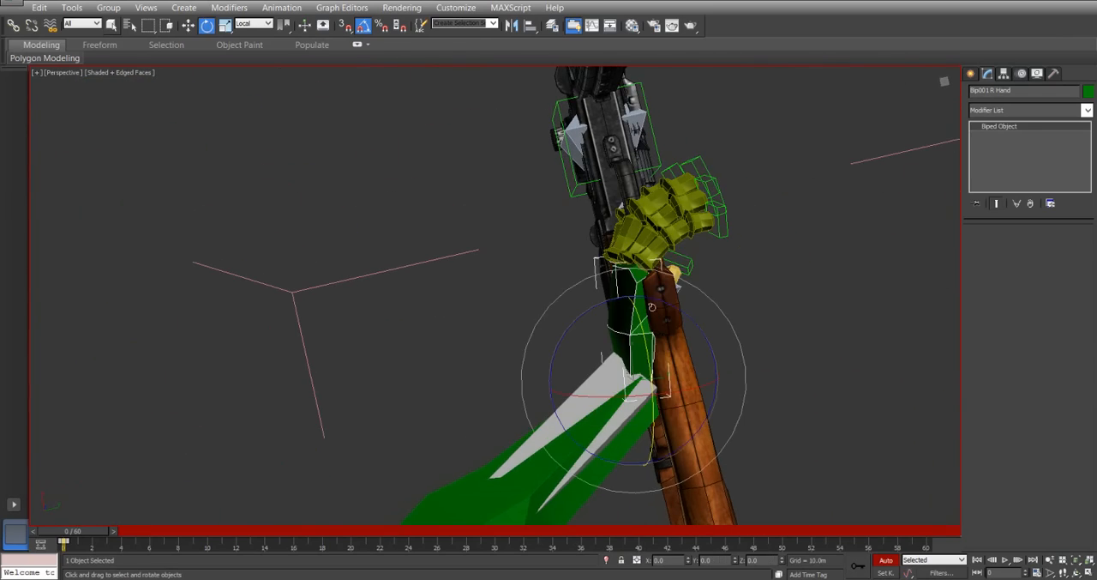
pyautogui.moveTo(678, 386); pyautogui.dragTo(675, 390)
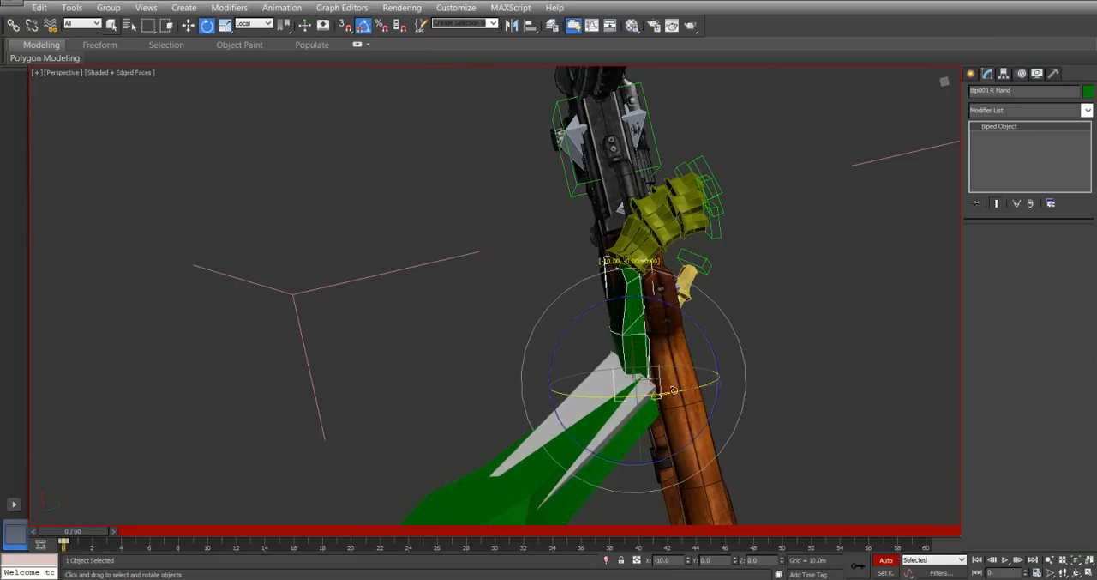
pyautogui.moveTo(674, 314); pyautogui.dragTo(670, 303)
pyautogui.keyDown('alt'); pyautogui.moveTo(588, 312); pyautogui.dragTo(478, 426, button='middle'); pyautogui.keyUp('alt')
pyautogui.keyDown('alt'); pyautogui.moveTo(493, 390); pyautogui.dragTo(750, 269, button='middle'); pyautogui.keyUp('alt')
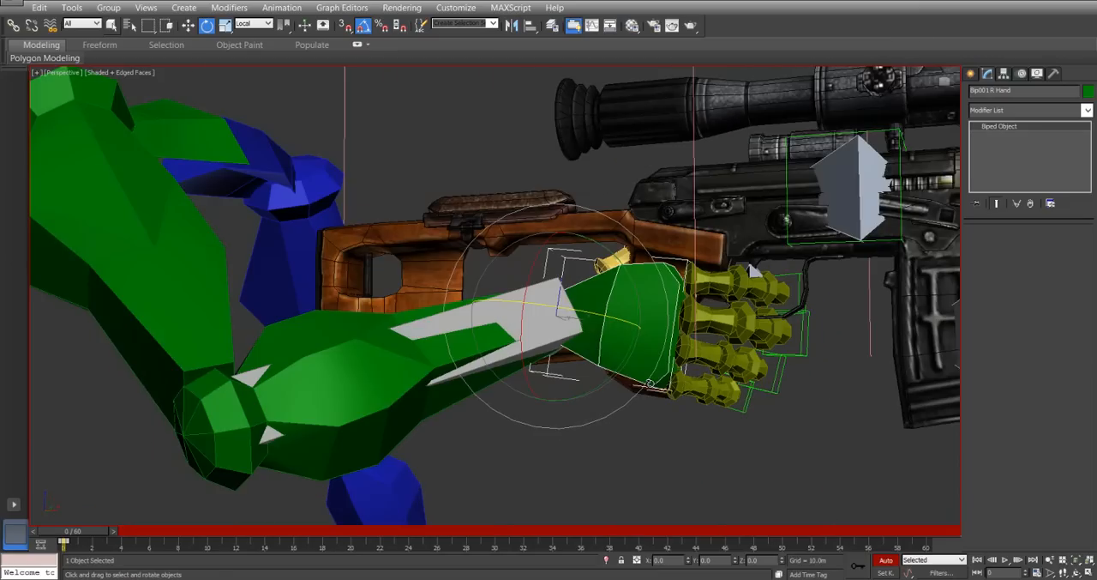
pyautogui.click(733, 439)
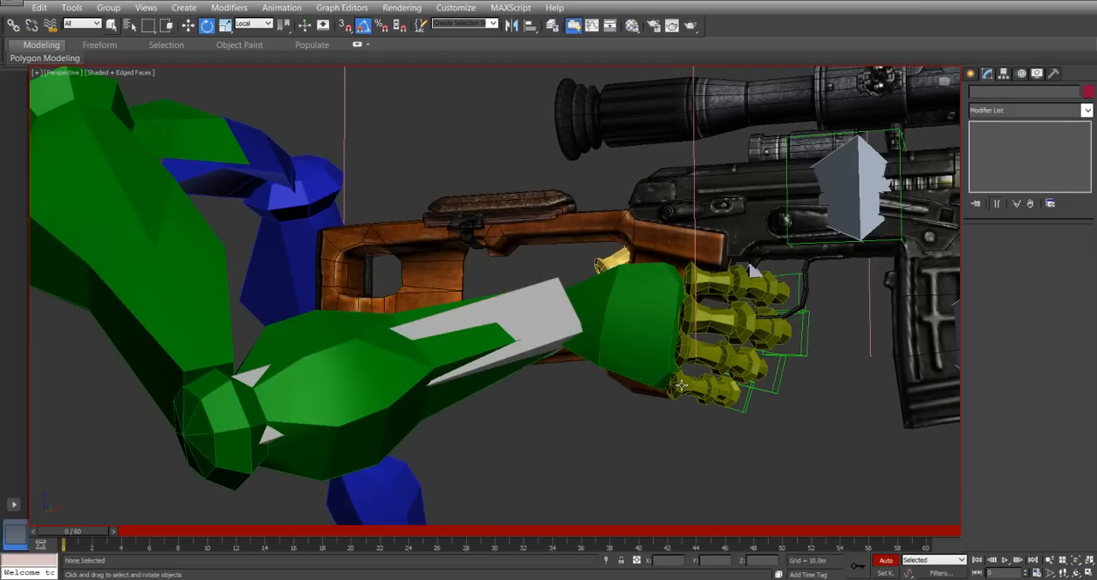
# Select the right little finger's whole chain and curl it inward around the pistol grip.
pyautogui.click(681, 386)
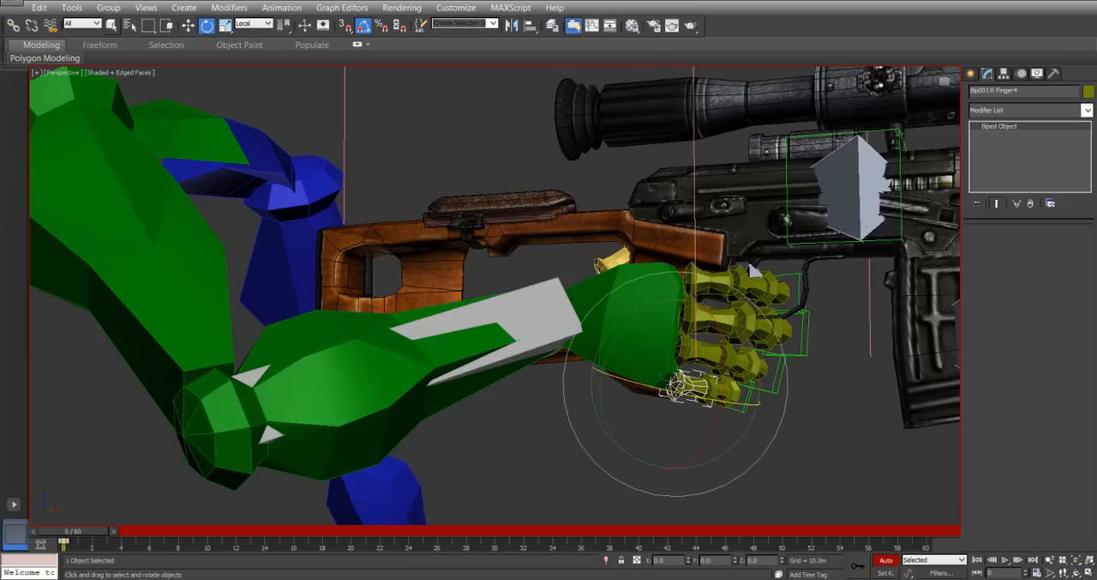
pyautogui.doubleClick(682, 386)
pyautogui.keyDown('alt'); pyautogui.moveTo(753, 271); pyautogui.dragTo(724, 337, button='middle'); pyautogui.keyUp('alt')
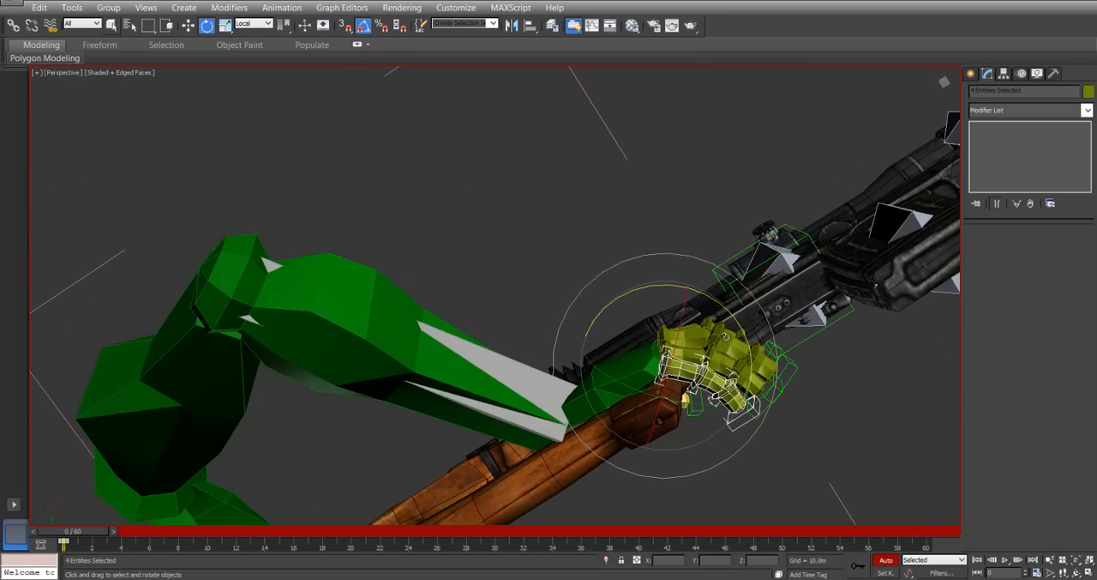
pyautogui.keyDown('alt'); pyautogui.moveTo(739, 405); pyautogui.dragTo(669, 248, button='middle'); pyautogui.keyUp('alt')
pyautogui.moveTo(650, 257); pyautogui.dragTo(633, 271)
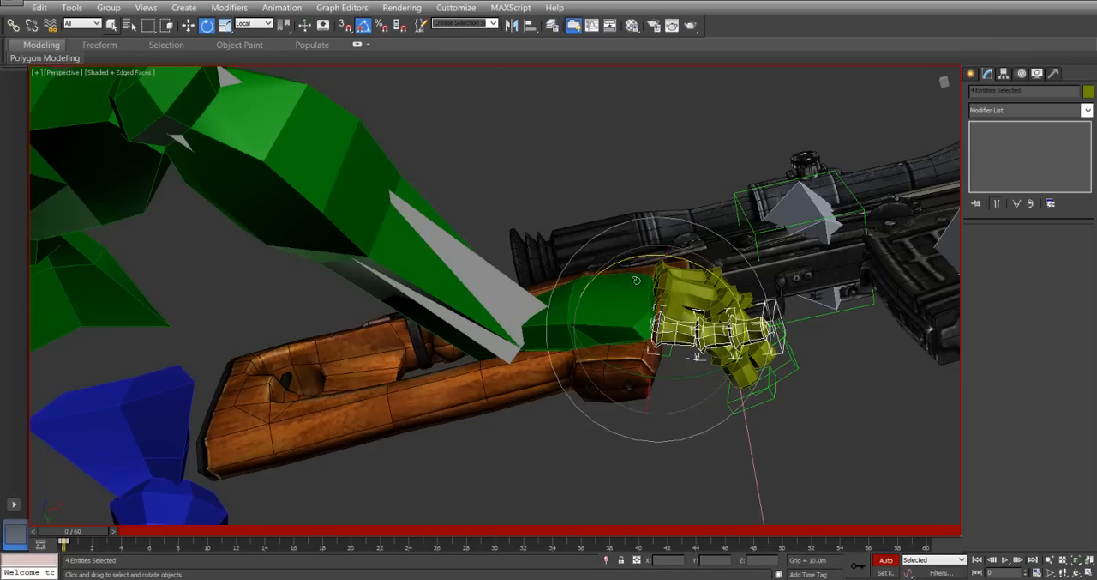
# Try to bend the right little finger's segments individually, and undo these changes.
pyautogui.click(669, 336)
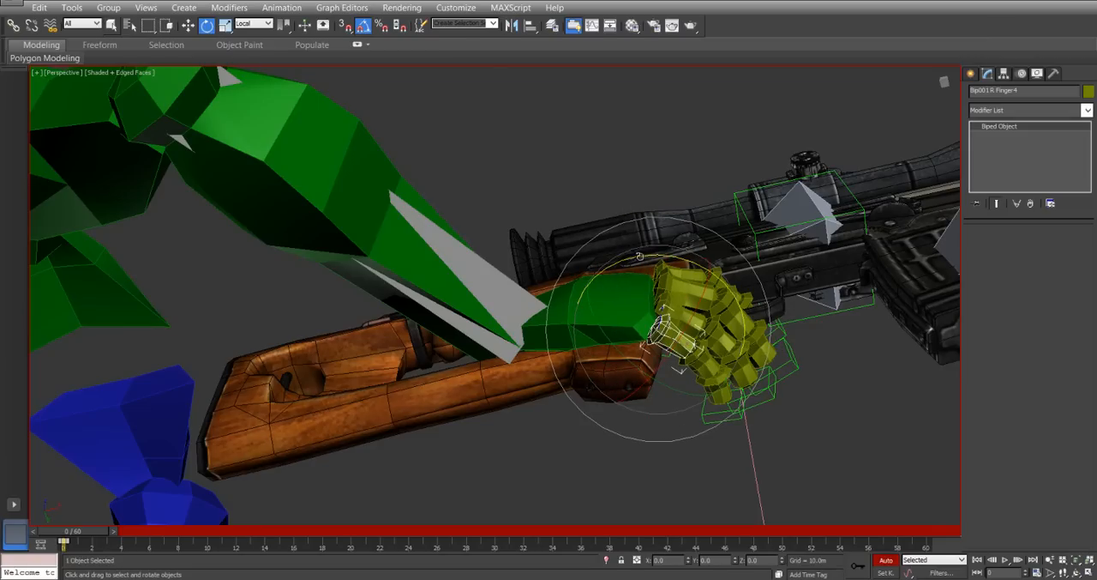
pyautogui.click(686, 373)
pyautogui.moveTo(691, 291); pyautogui.dragTo(695, 318)
pyautogui.click(676, 404)
pyautogui.hotkey('ctrl', 'z')
pyautogui.hotkey('ctrl', 'z')
pyautogui.hotkey('ctrl', 'z')
pyautogui.hotkey('ctrl', 'z')
pyautogui.hotkey('ctrl', 'z')
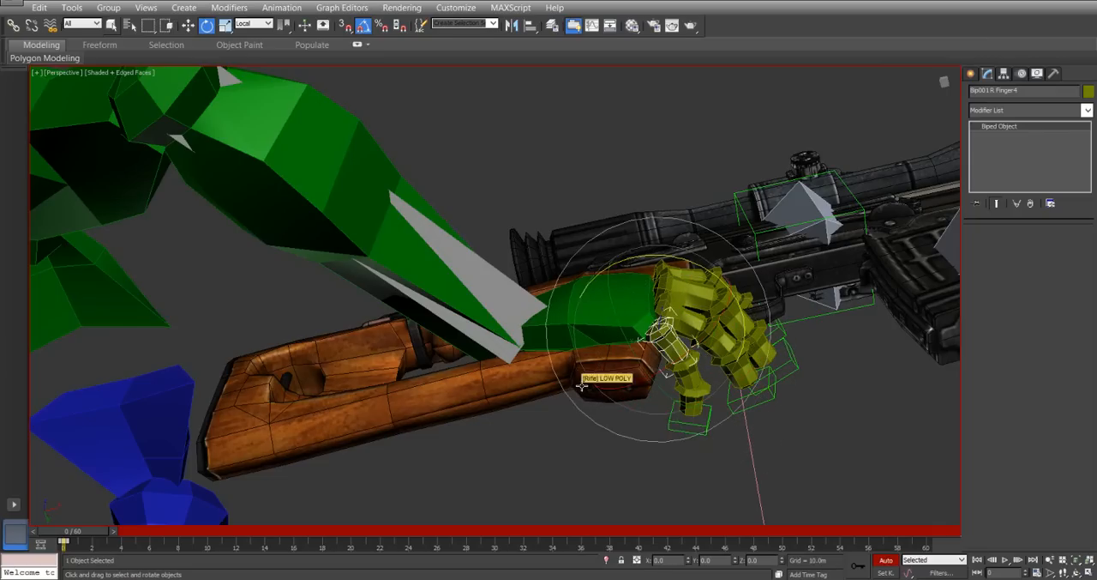
# Curl the right little finger's whole chain about 25 degrees about its local Z axis around the pistol grip.
pyautogui.doubleClick(678, 364)
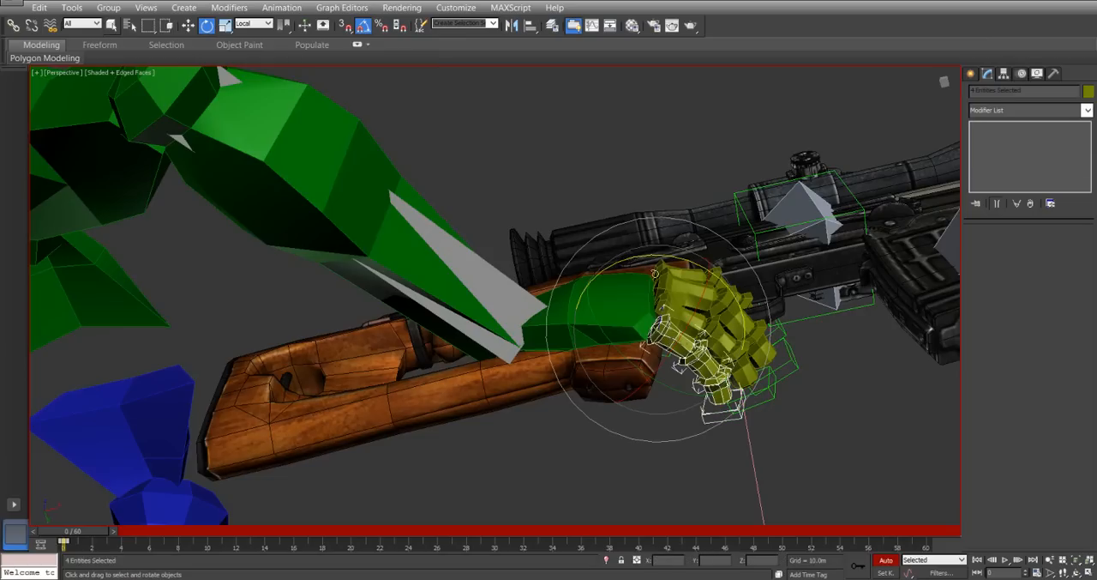
pyautogui.moveTo(644, 257); pyautogui.dragTo(675, 288)
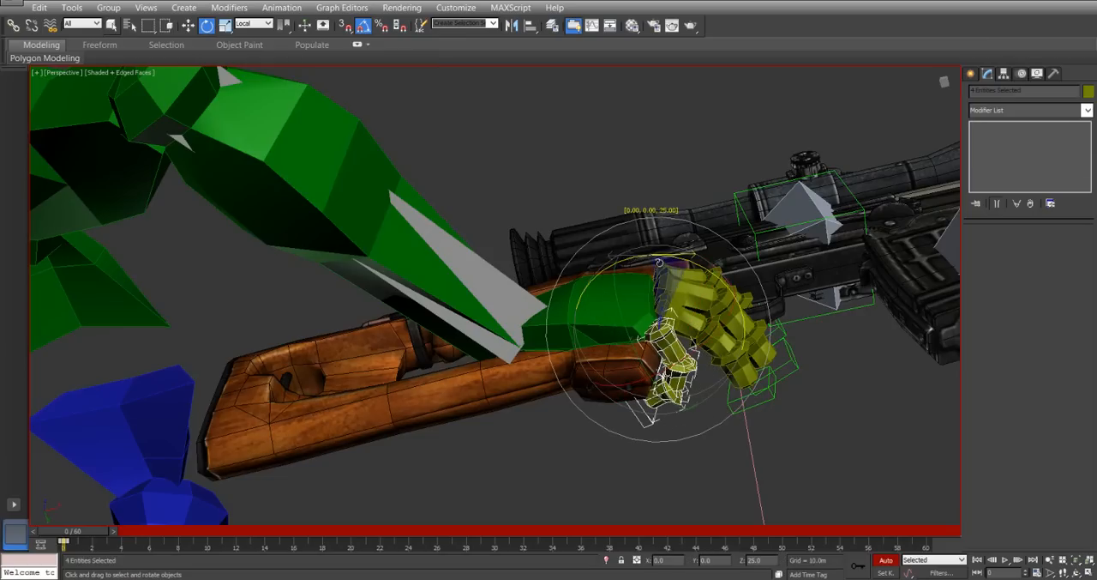
pyautogui.moveTo(660, 245); pyautogui.dragTo(670, 246)
# Curl the right middle finger's whole chain around the grip, and tilt it to follow the grip's front.
pyautogui.doubleClick(685, 288)
pyautogui.moveTo(638, 211); pyautogui.dragTo(664, 221)
pyautogui.keyDown('alt'); pyautogui.moveTo(666, 283); pyautogui.dragTo(576, 426, button='middle'); pyautogui.keyUp('alt')
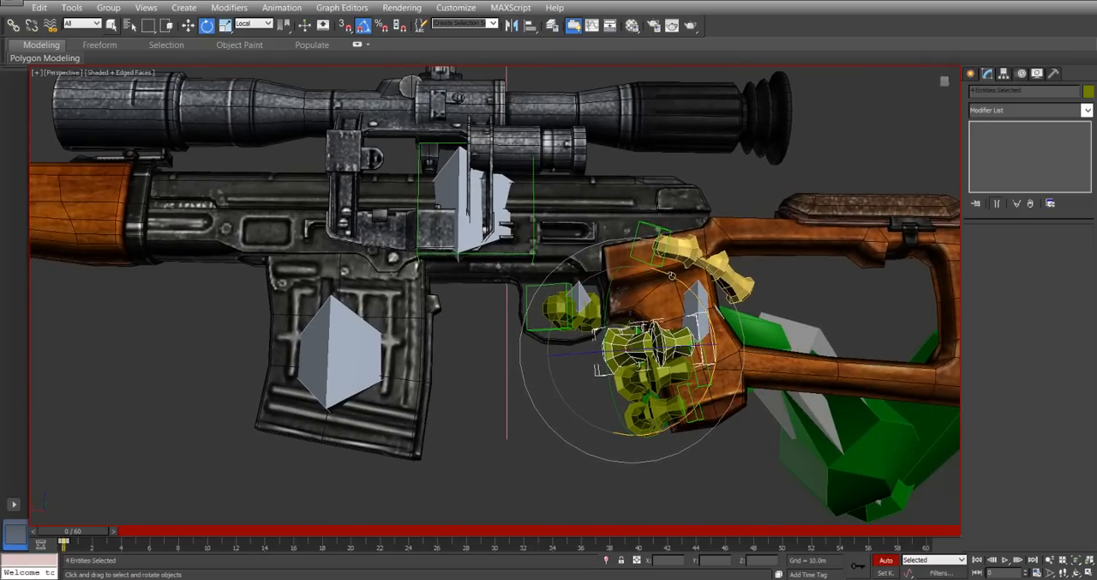
pyautogui.moveTo(670, 271); pyautogui.dragTo(674, 250)
pyautogui.keyDown('alt'); pyautogui.moveTo(614, 358); pyautogui.dragTo(779, 340, button='middle'); pyautogui.keyUp('alt')
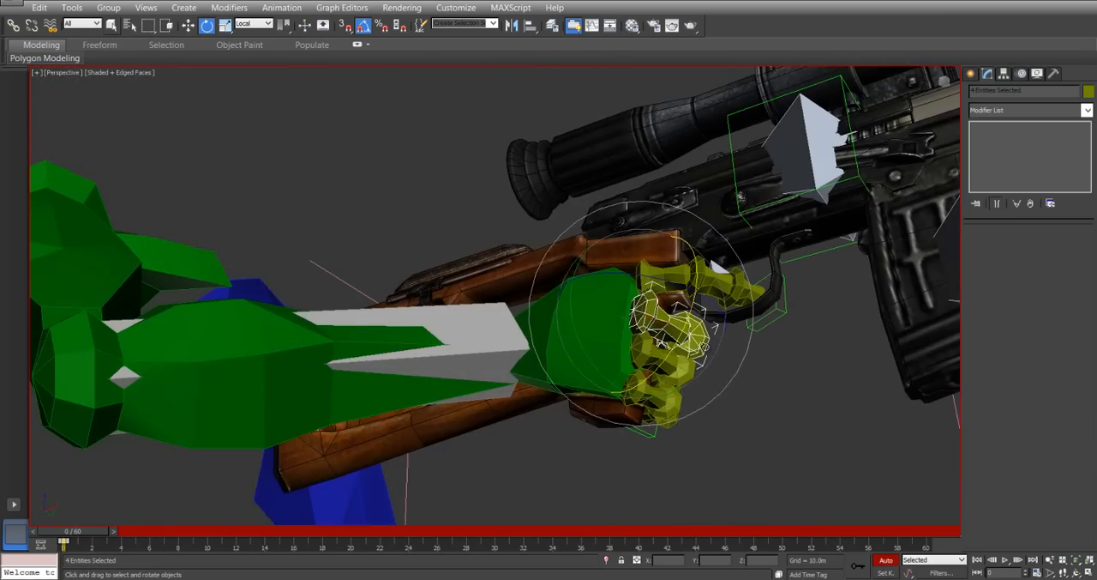
# Select the right ring finger's whole chain and rotate it to lie evenly beneath the middle finger.
pyautogui.click(652, 352)
pyautogui.keyDown('alt'); pyautogui.moveTo(759, 380); pyautogui.dragTo(614, 402, button='middle'); pyautogui.keyUp('alt')
pyautogui.doubleClick(655, 358)
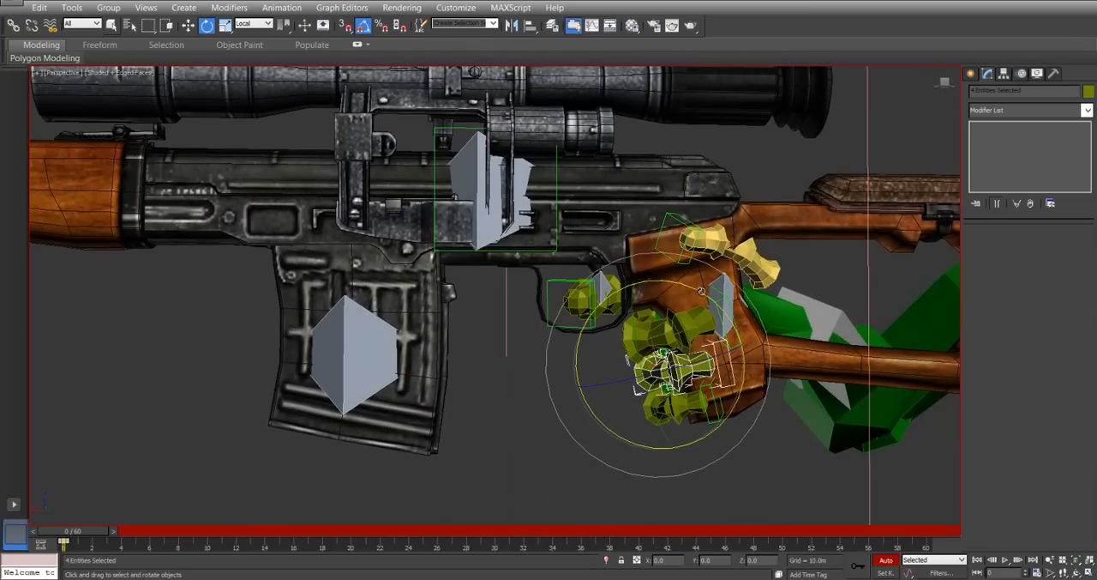
pyautogui.keyDown('alt'); pyautogui.moveTo(701, 291); pyautogui.dragTo(626, 402, button='middle'); pyautogui.keyUp('alt')
# Rotate the right little finger's whole chain slightly so it lies neatly beneath the ring finger on the grip.
pyautogui.click(630, 414)
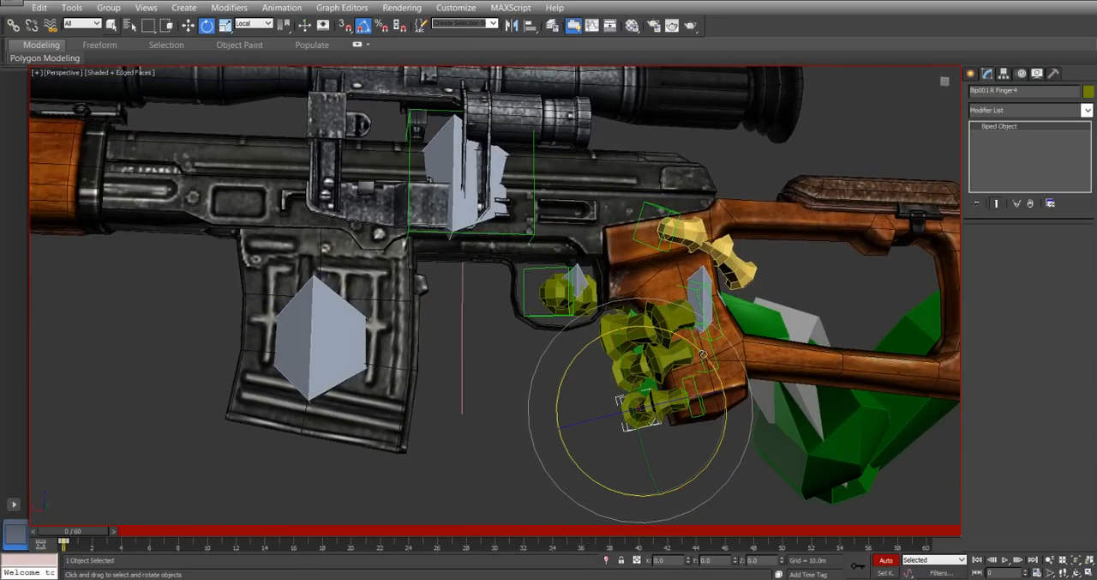
pyautogui.keyDown('alt'); pyautogui.moveTo(586, 399); pyautogui.dragTo(590, 426, button='middle'); pyautogui.keyUp('alt')
pyautogui.doubleClick(631, 414)
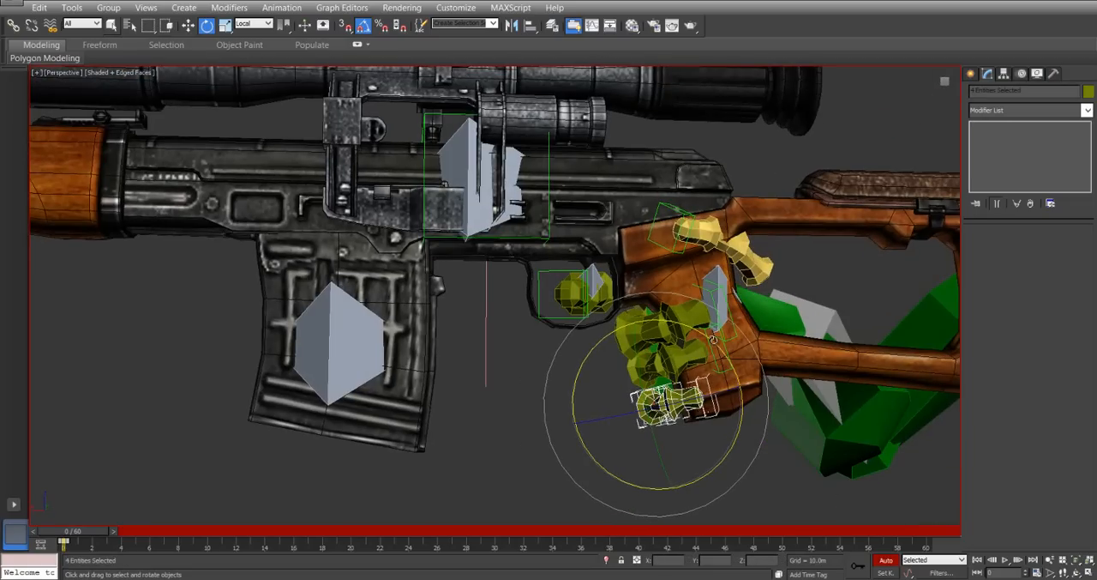
pyautogui.moveTo(712, 340); pyautogui.dragTo(711, 334)
pyautogui.keyDown('alt'); pyautogui.moveTo(712, 336); pyautogui.dragTo(545, 439, button='middle'); pyautogui.keyUp('alt')
# Examine the right thumb's placement beside the stock, and compare it with the thumb on the left hand.
pyautogui.click(731, 285)
pyautogui.keyDown('alt'); pyautogui.moveTo(730, 285); pyautogui.dragTo(635, 248, button='middle'); pyautogui.keyUp('alt')
pyautogui.moveTo(830, 276); pyautogui.dragTo(818, 254)
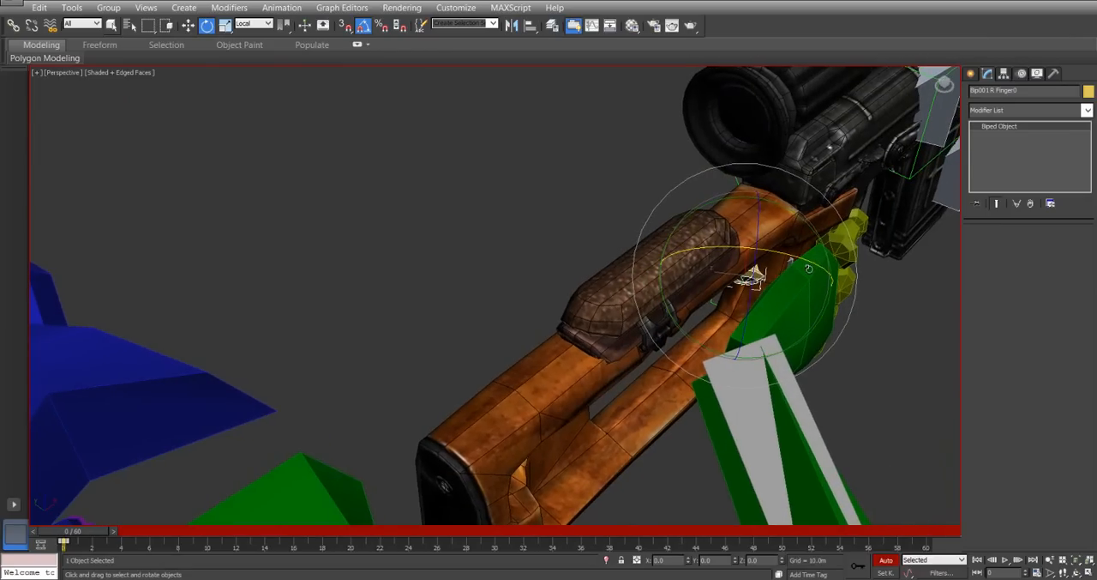
pyautogui.scroll(-4, 786, 279)
pyautogui.scroll(2, 790, 280)
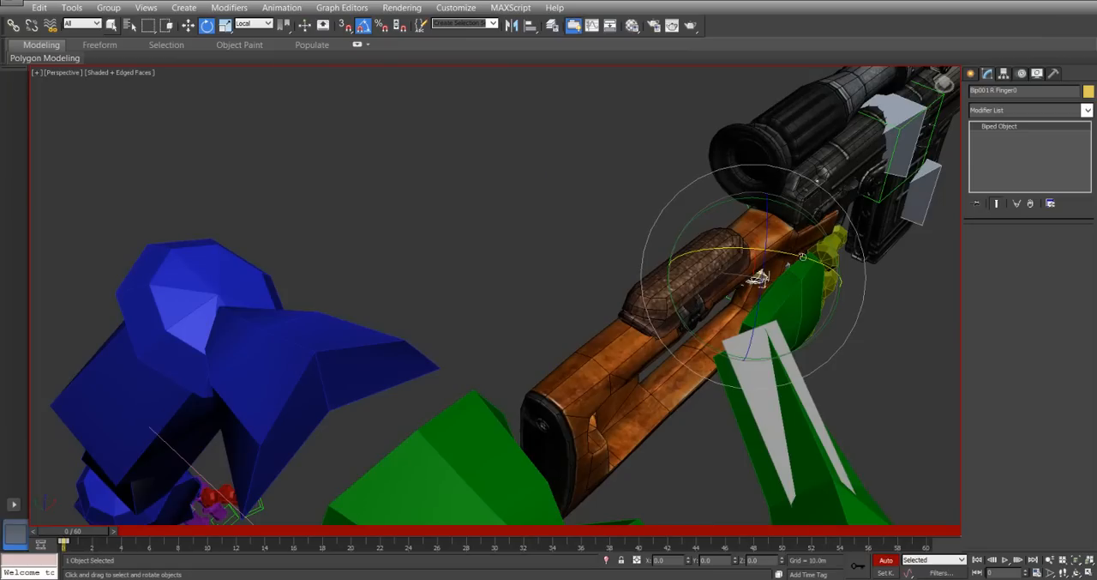
pyautogui.keyDown('alt'); pyautogui.moveTo(459, 316); pyautogui.dragTo(525, 298, button='middle'); pyautogui.keyUp('alt')
pyautogui.click(538, 372)
pyautogui.press('z')
pyautogui.keyDown('alt'); pyautogui.moveTo(527, 231); pyautogui.dragTo(512, 409, button='middle'); pyautogui.keyUp('alt')
pyautogui.scroll(-2, 540, 398)
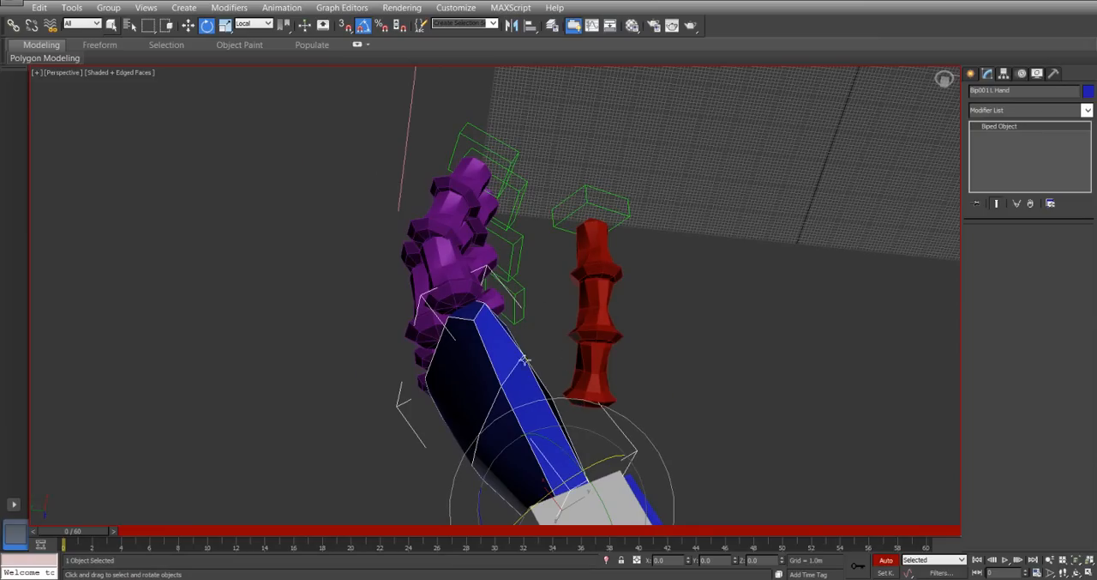
pyautogui.scroll(-7, 545, 391)
pyautogui.scroll(2, 615, 366)
pyautogui.moveTo(691, 381); pyautogui.dragTo(501, 224, button='middle')
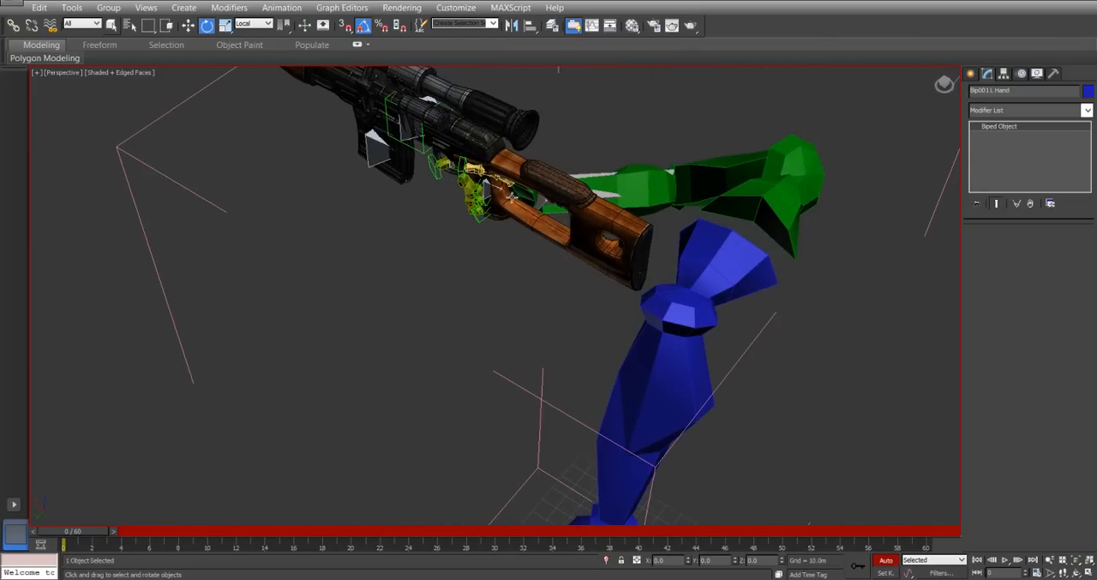
# Rotate the right thumb's base segment so the thumb reaches across the back of the pistol grip.
pyautogui.click(511, 185)
pyautogui.press('z')
pyautogui.keyDown('alt'); pyautogui.moveTo(622, 343); pyautogui.dragTo(635, 269, button='middle'); pyautogui.keyUp('alt')
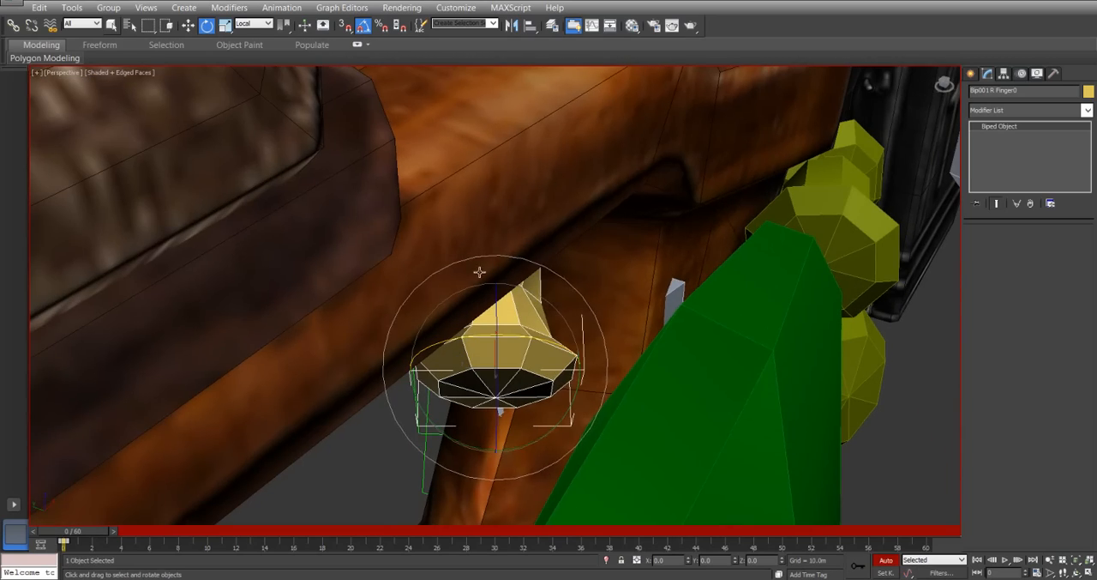
pyautogui.keyDown('alt'); pyautogui.moveTo(479, 272); pyautogui.dragTo(490, 241, button='middle'); pyautogui.keyUp('alt')
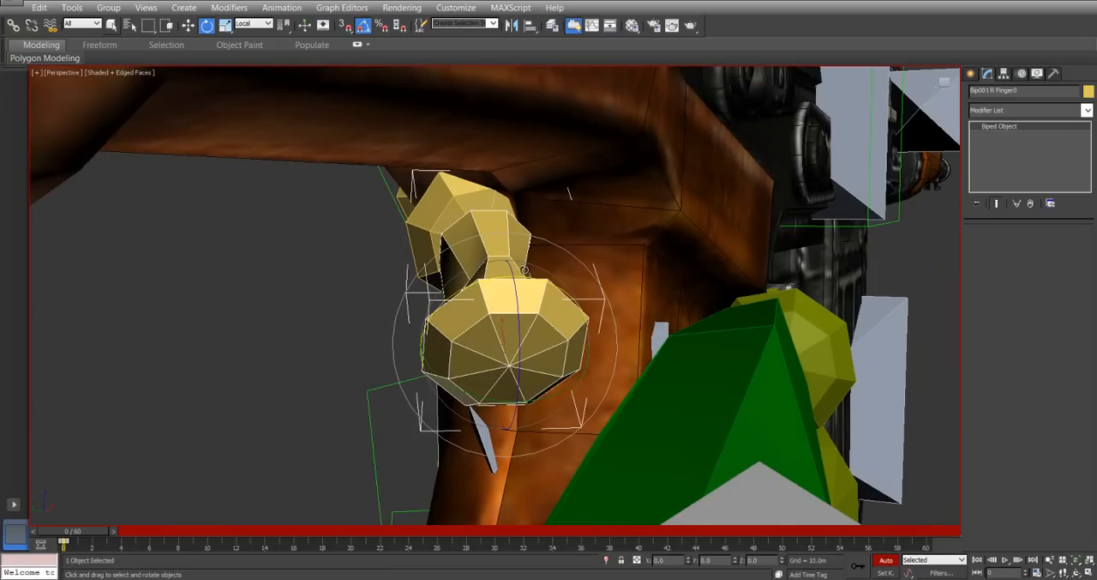
pyautogui.keyDown('alt'); pyautogui.moveTo(471, 287); pyautogui.dragTo(496, 342, button='middle'); pyautogui.keyUp('alt')
pyautogui.moveTo(507, 332); pyautogui.dragTo(534, 336)
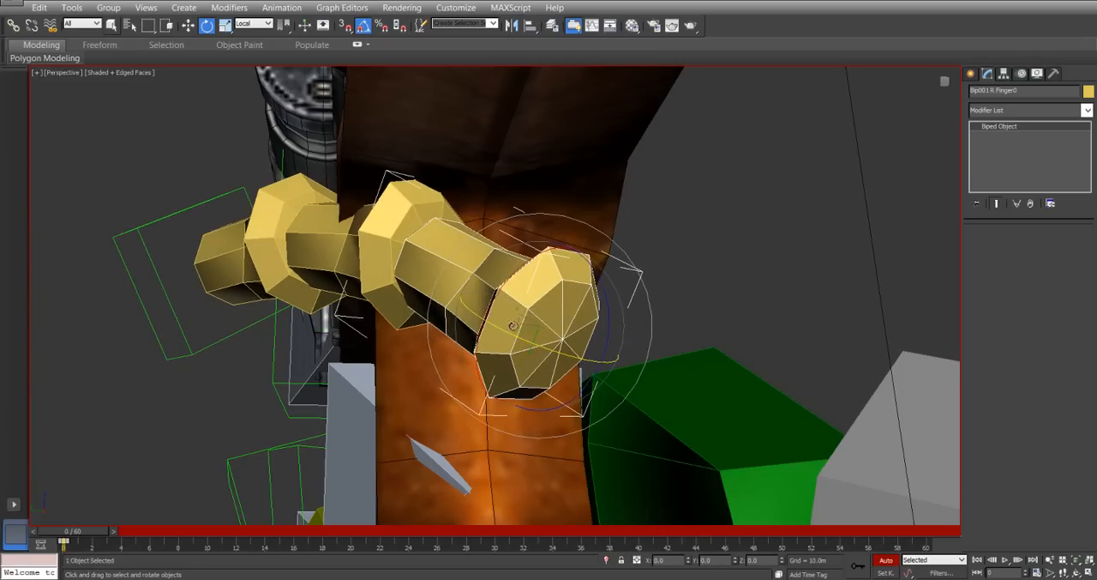
pyautogui.moveTo(601, 293); pyautogui.dragTo(606, 288)
pyautogui.keyDown('alt'); pyautogui.moveTo(369, 296); pyautogui.dragTo(474, 294, button='middle'); pyautogui.keyUp('alt')
pyautogui.moveTo(459, 296); pyautogui.dragTo(600, 290, button='middle')
# Select the right thumb's middle segment with everything below it, and bend it down around the grip.
pyautogui.click(337, 247)
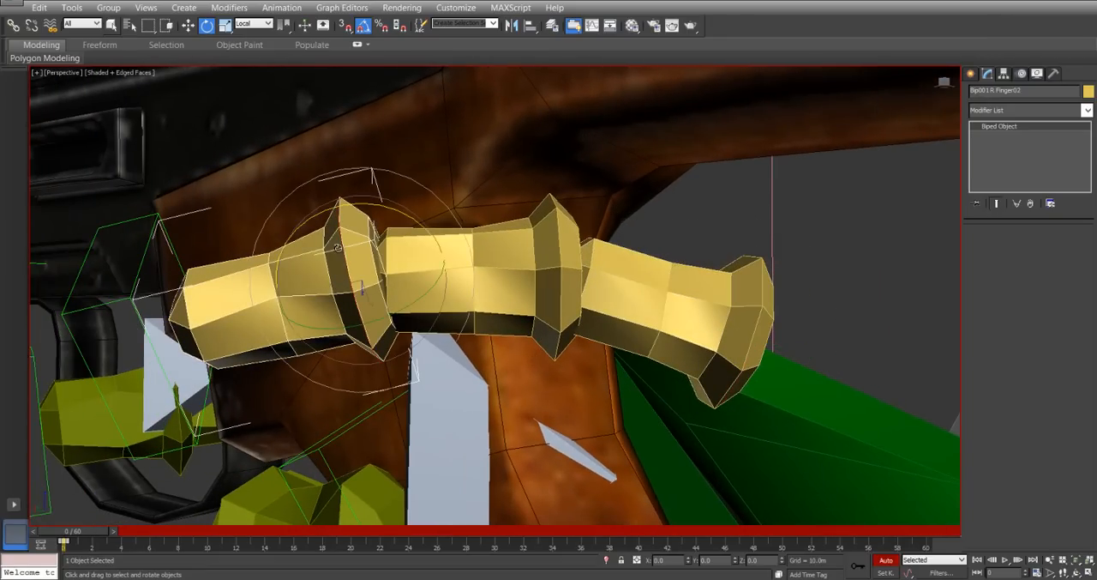
pyautogui.click(555, 227)
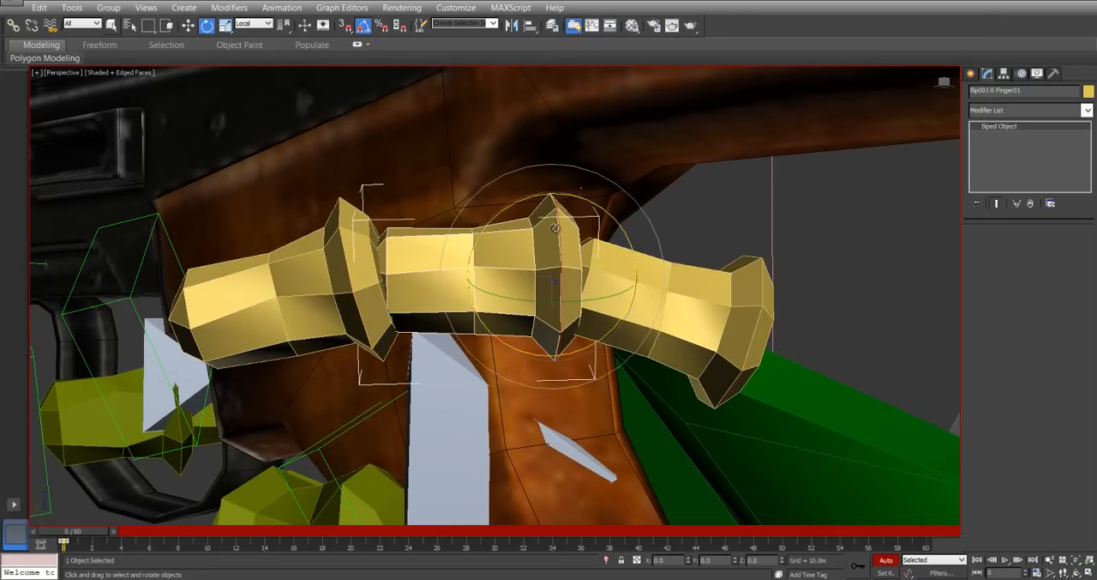
pyautogui.click(554, 228)
pyautogui.doubleClick(570, 258)
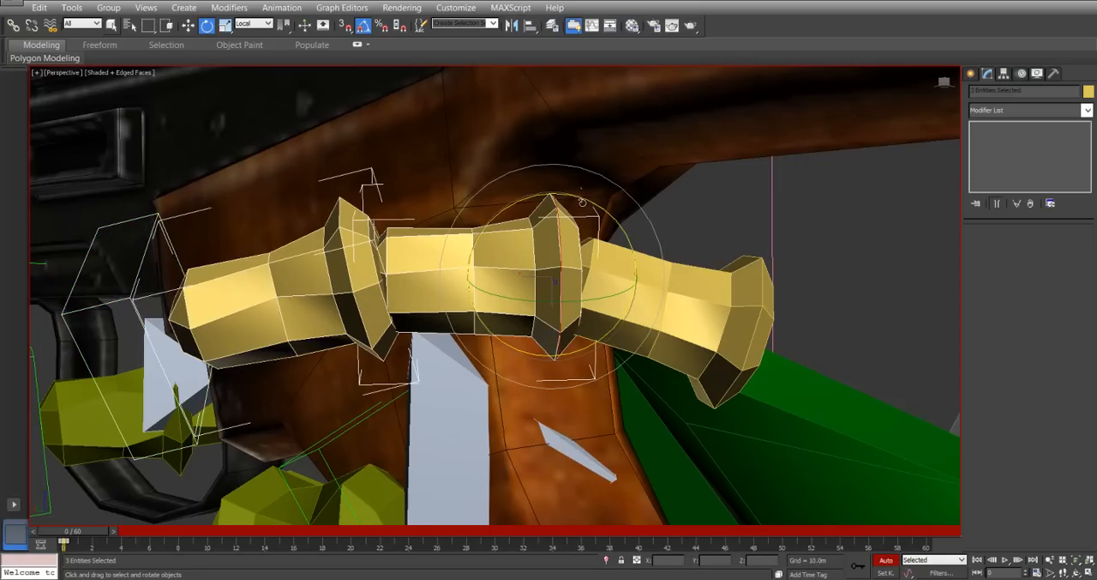
pyautogui.moveTo(582, 200); pyautogui.dragTo(567, 195)
pyautogui.keyDown('alt'); pyautogui.moveTo(564, 202); pyautogui.dragTo(433, 392, button='middle'); pyautogui.keyUp('alt')
pyautogui.scroll(3, 432, 393)
# Rotate the right index finger's base segment slightly to line it up with the trigger guard.
pyautogui.click(438, 329)
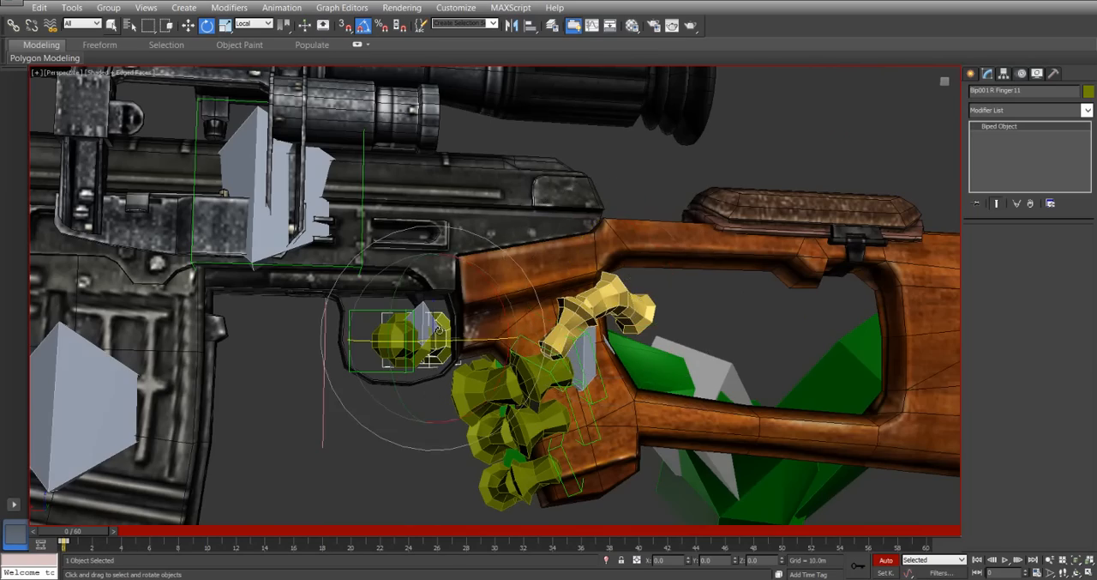
pyautogui.press('z')
pyautogui.scroll(-3, 369, 335)
pyautogui.keyDown('alt'); pyautogui.moveTo(369, 336); pyautogui.dragTo(558, 291, button='middle'); pyautogui.keyUp('alt')
pyautogui.scroll(-3, 399, 338)
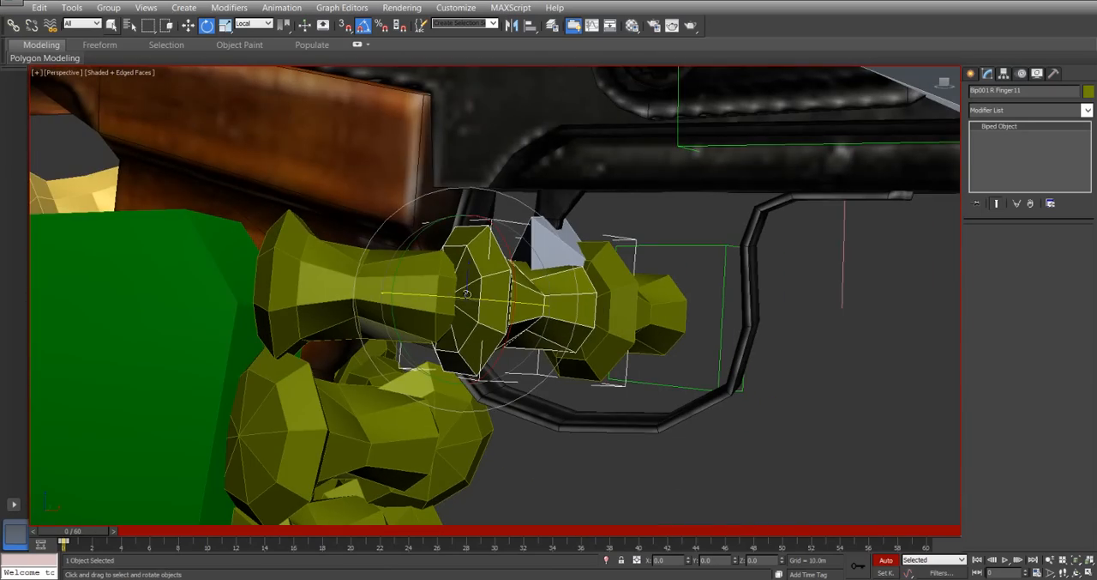
pyautogui.keyDown('alt'); pyautogui.moveTo(336, 267); pyautogui.dragTo(434, 302, button='middle'); pyautogui.keyUp('alt')
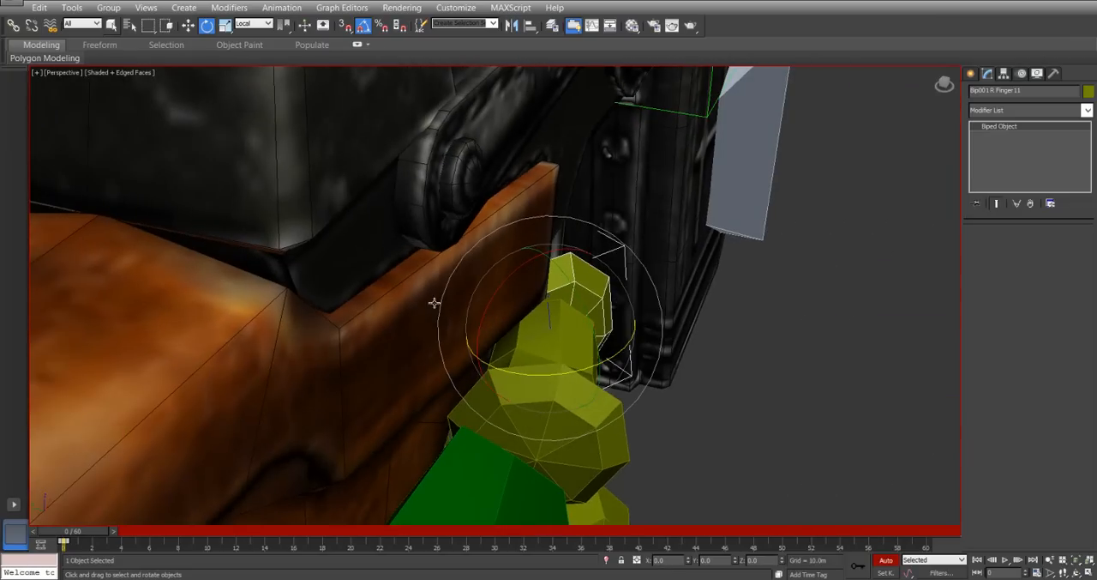
pyautogui.click(592, 488)
pyautogui.moveTo(570, 483); pyautogui.dragTo(562, 486)
pyautogui.keyDown('alt'); pyautogui.moveTo(657, 275); pyautogui.dragTo(726, 316, button='middle'); pyautogui.keyUp('alt')
# Bend the right index finger's middle segment about 20 degrees about its local Z axis, and curl its tip segment toward the trigger.
pyautogui.click(686, 322)
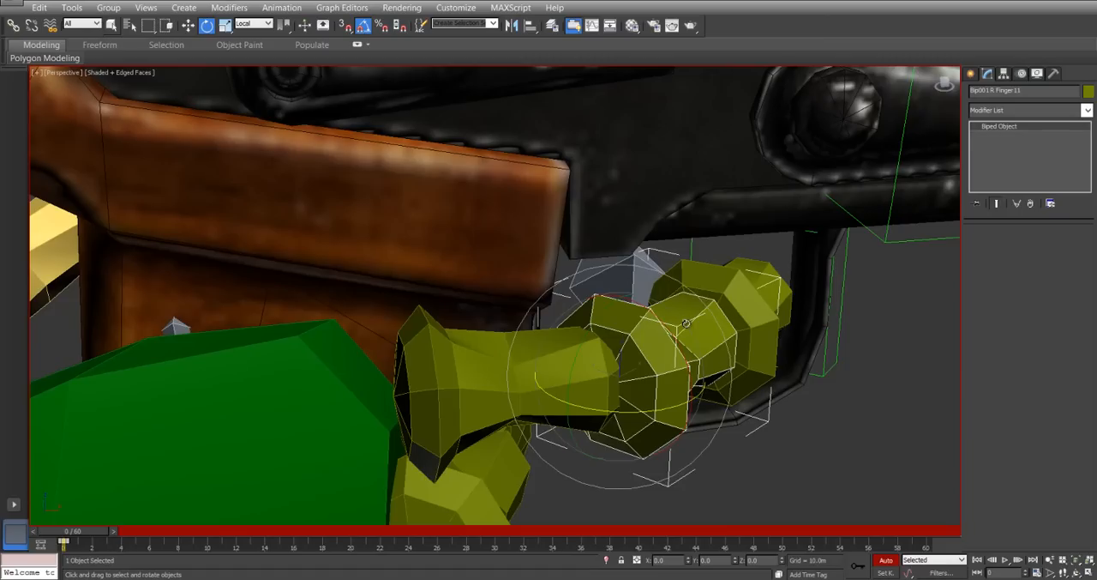
pyautogui.moveTo(656, 410); pyautogui.dragTo(667, 409)
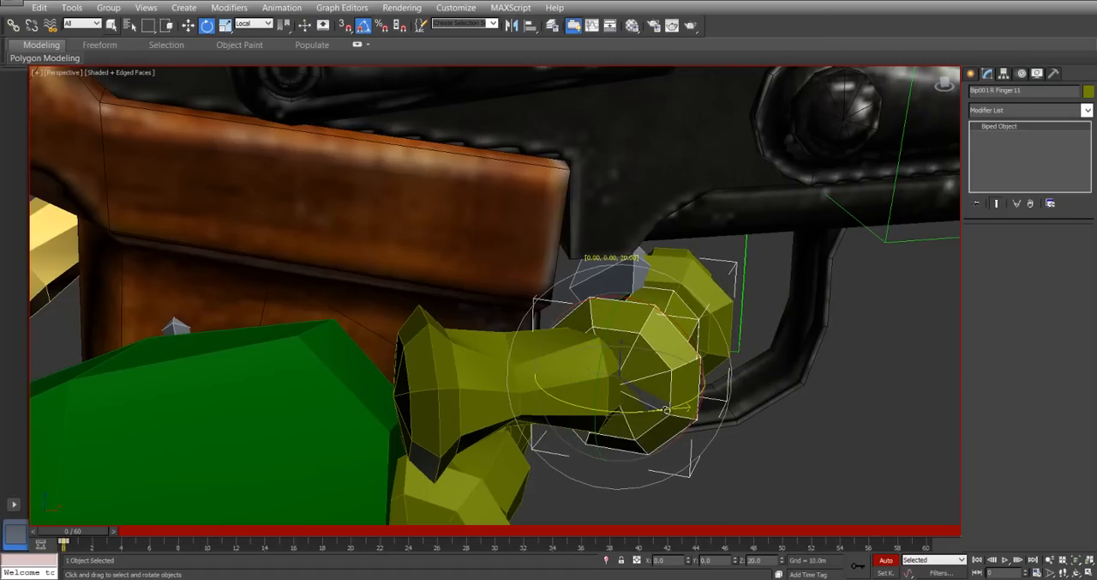
pyautogui.click(698, 277)
pyautogui.moveTo(696, 360); pyautogui.dragTo(709, 356)
pyautogui.keyDown('alt'); pyautogui.moveTo(708, 356); pyautogui.dragTo(407, 223, button='middle'); pyautogui.keyUp('alt')
pyautogui.scroll(4, 634, 310)
pyautogui.keyDown('alt'); pyautogui.moveTo(666, 363); pyautogui.dragTo(646, 293, button='middle'); pyautogui.keyUp('alt')
pyautogui.moveTo(658, 273); pyautogui.dragTo(632, 264)
# Refine the bend of the right index finger's middle and tip segments so the finger wraps around the trigger.
pyautogui.click(746, 364)
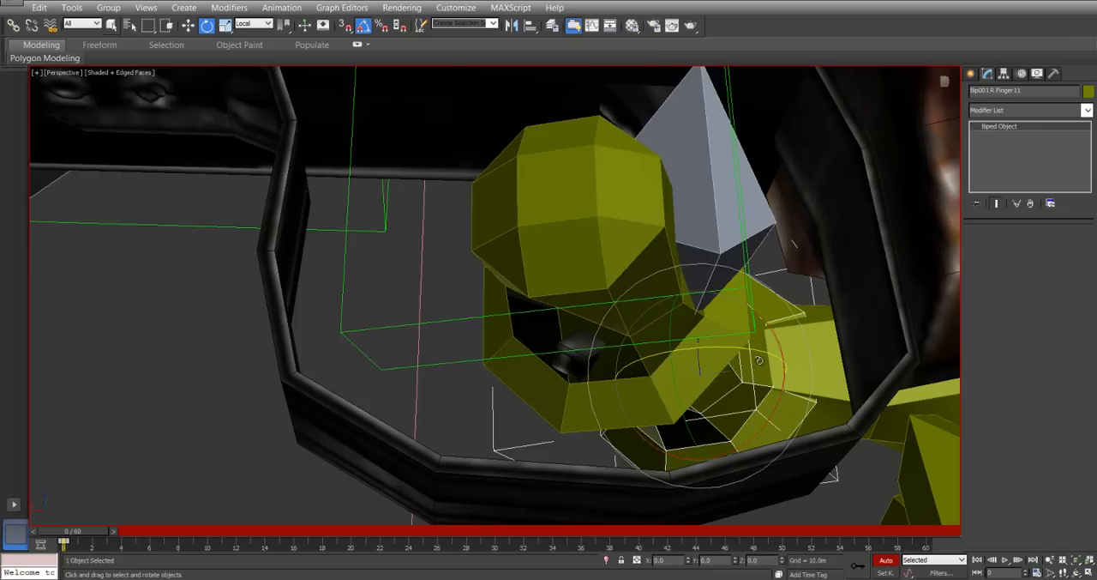
pyautogui.moveTo(752, 350); pyautogui.dragTo(744, 347)
pyautogui.click(501, 247)
pyautogui.moveTo(595, 289); pyautogui.dragTo(610, 291)
pyautogui.keyDown('alt'); pyautogui.moveTo(611, 292); pyautogui.dragTo(669, 288, button='middle'); pyautogui.keyUp('alt')
# Fine-tune the rotation of the right index finger's middle and base segments inside the trigger guard.
pyautogui.click(700, 286)
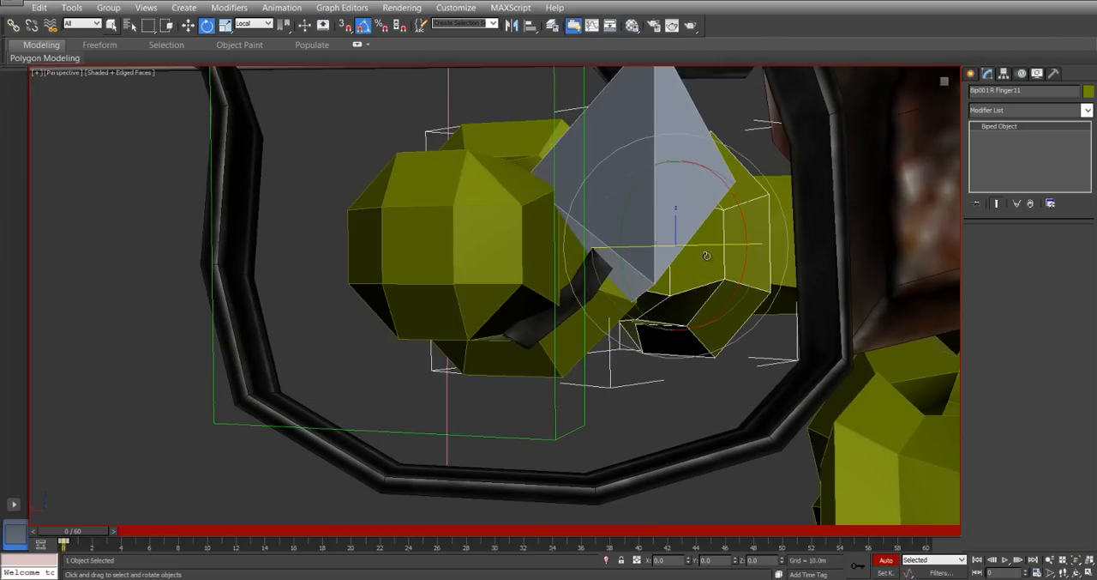
pyautogui.moveTo(704, 246)
pyautogui.mouseDown()
pyautogui.moveTo(726, 247)
pyautogui.moveTo(701, 245)
pyautogui.moveTo(722, 243)
pyautogui.moveTo(695, 230)
pyautogui.mouseUp()
pyautogui.keyDown('alt'); pyautogui.moveTo(696, 230); pyautogui.dragTo(712, 247, button='middle'); pyautogui.keyUp('alt')
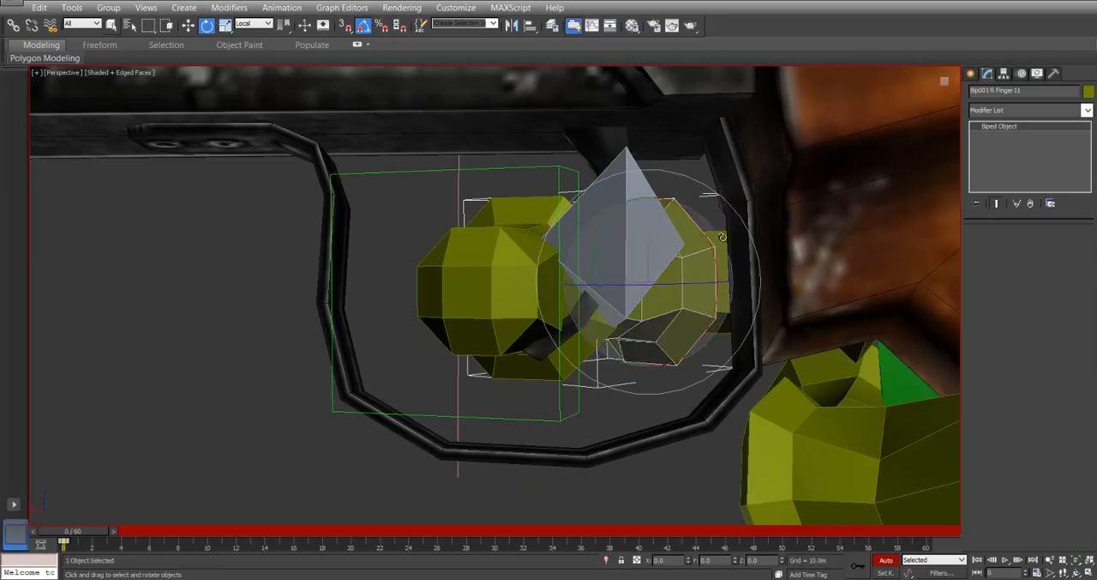
pyautogui.click(722, 238)
pyautogui.moveTo(825, 196); pyautogui.dragTo(828, 194)
pyautogui.keyDown('alt'); pyautogui.moveTo(828, 194); pyautogui.dragTo(634, 296, button='middle'); pyautogui.keyUp('alt')
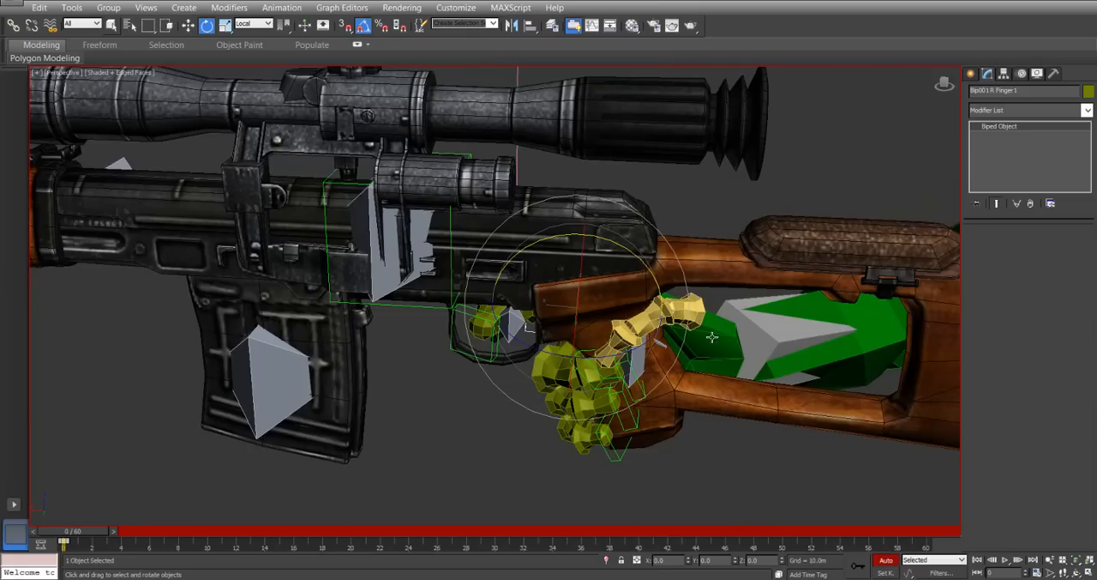
# Select the right hand with its whole finger hierarchy and copy its posture into collection Col01.
pyautogui.moveTo(759, 343); pyautogui.dragTo(640, 338, button='middle')
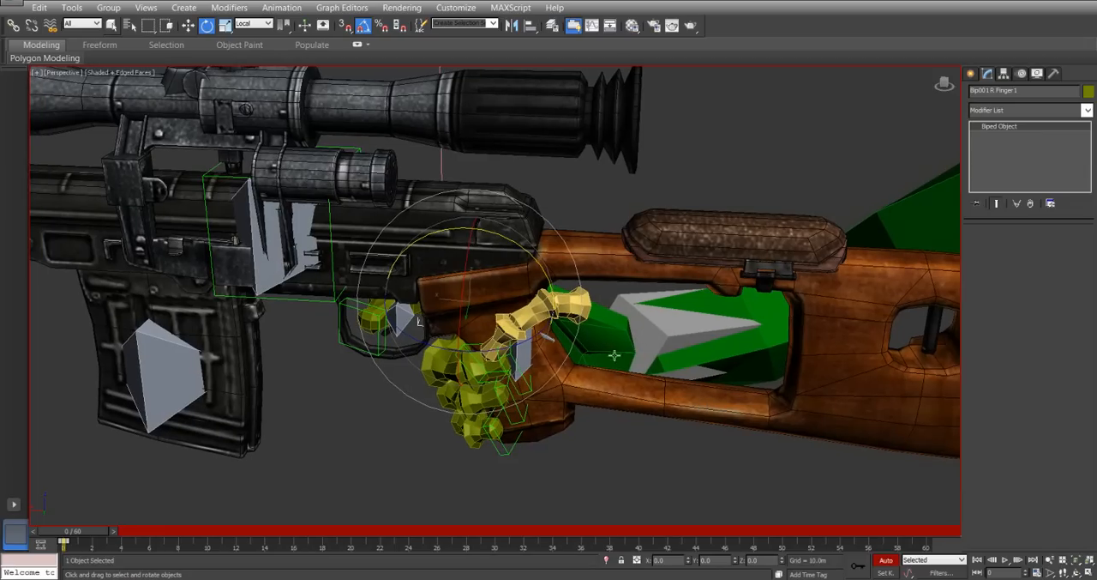
pyautogui.moveTo(681, 391); pyautogui.dragTo(621, 386, button='middle')
pyautogui.scroll(-2, 619, 386)
pyautogui.scroll(2, 613, 394)
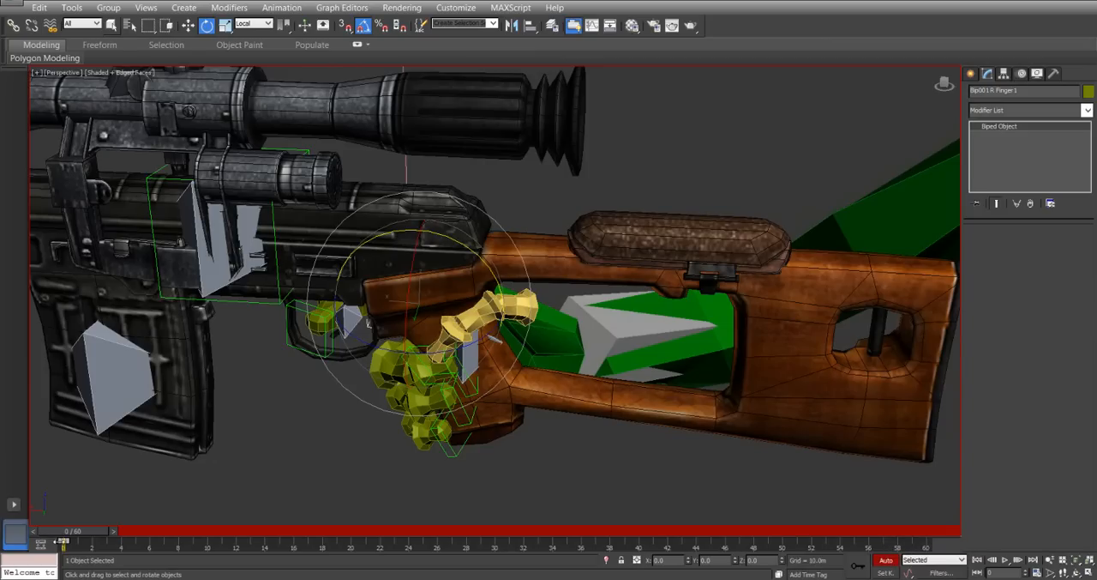
pyautogui.keyDown('alt'); pyautogui.moveTo(635, 343); pyautogui.dragTo(642, 320, button='middle'); pyautogui.keyUp('alt')
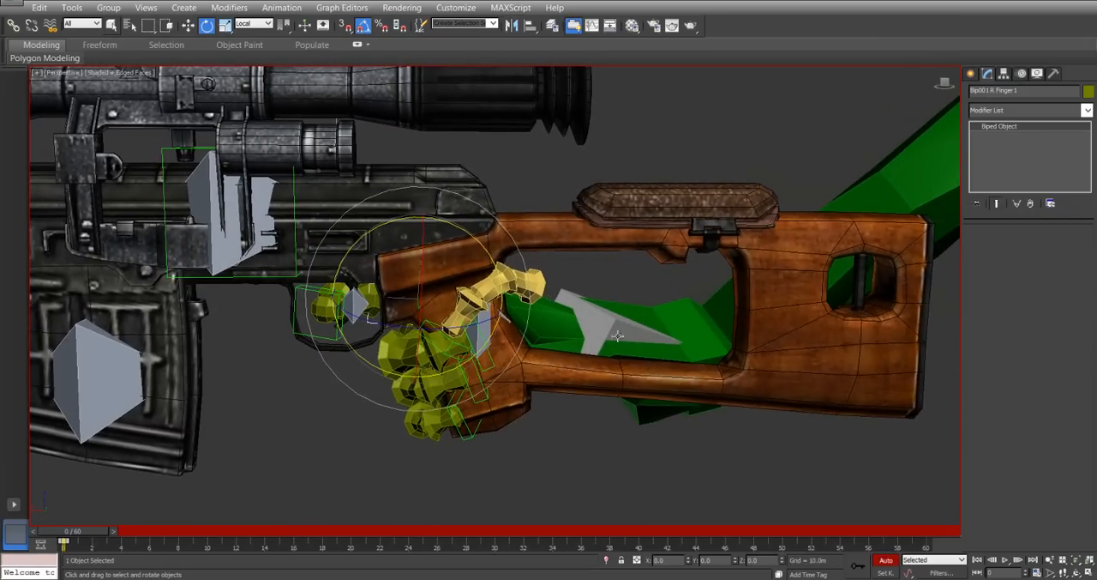
pyautogui.click(545, 319)
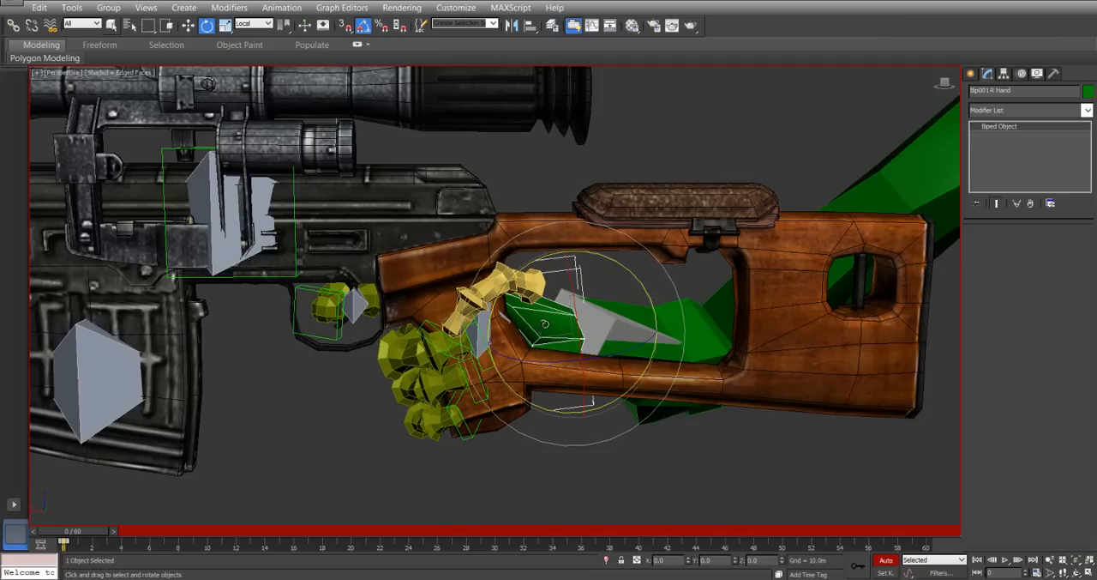
pyautogui.doubleClick(545, 323)
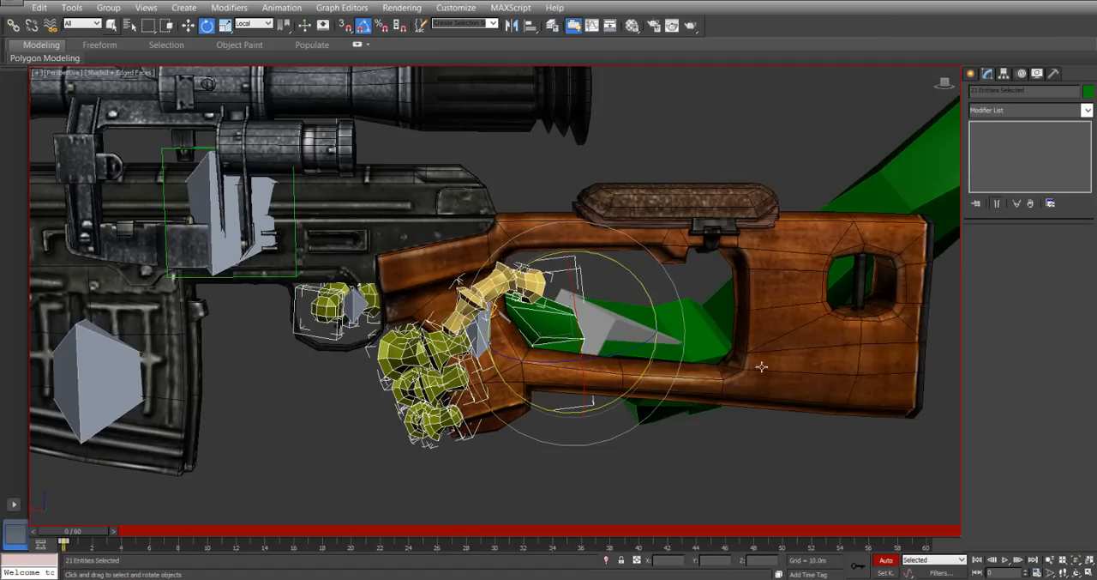
pyautogui.click(1022, 75)
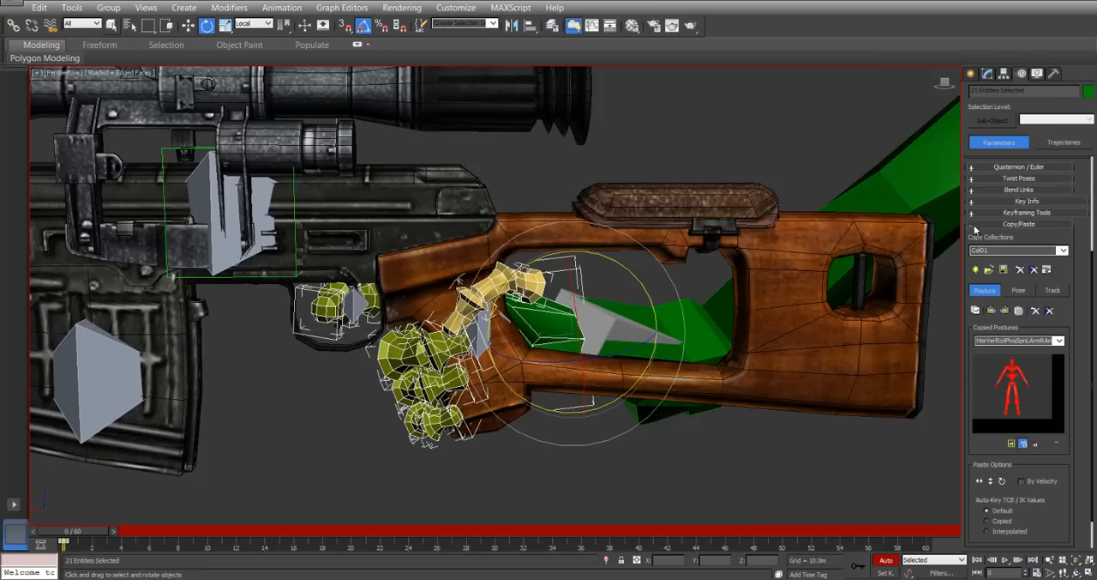
pyautogui.click(975, 224)
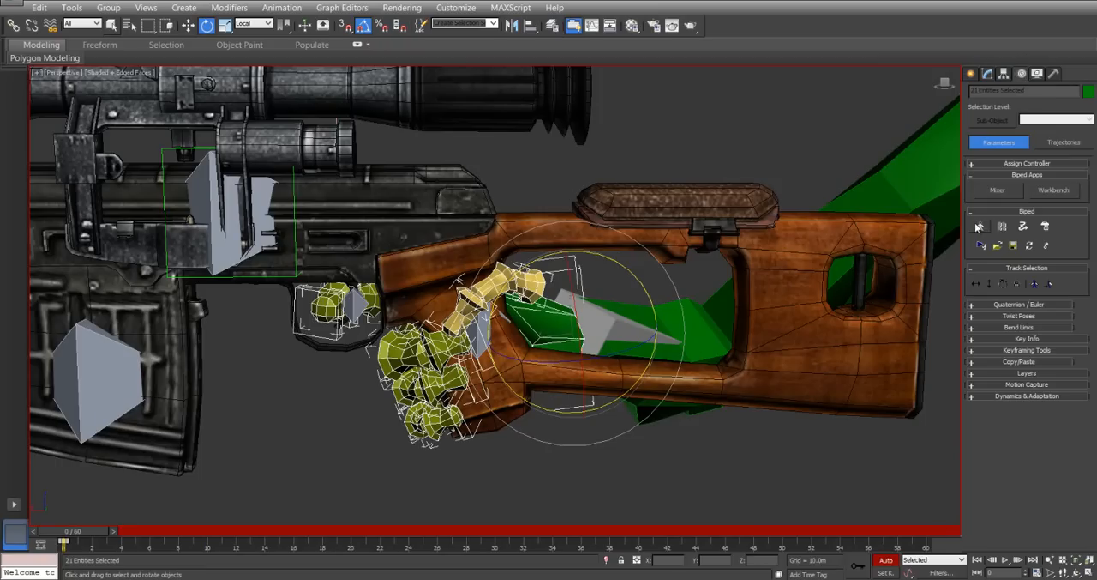
pyautogui.click(973, 361)
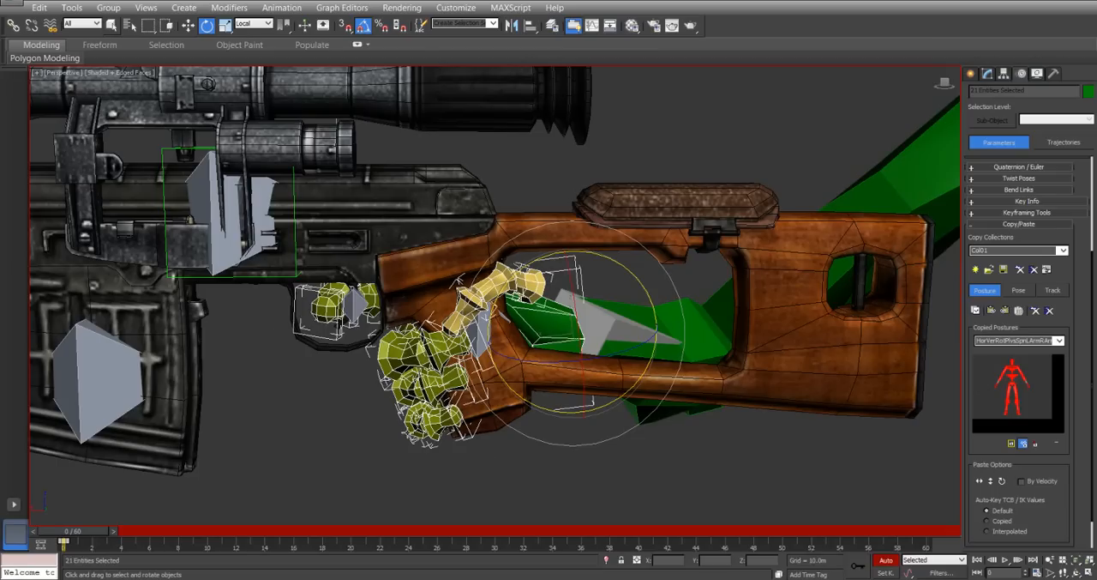
pyautogui.click(977, 312)
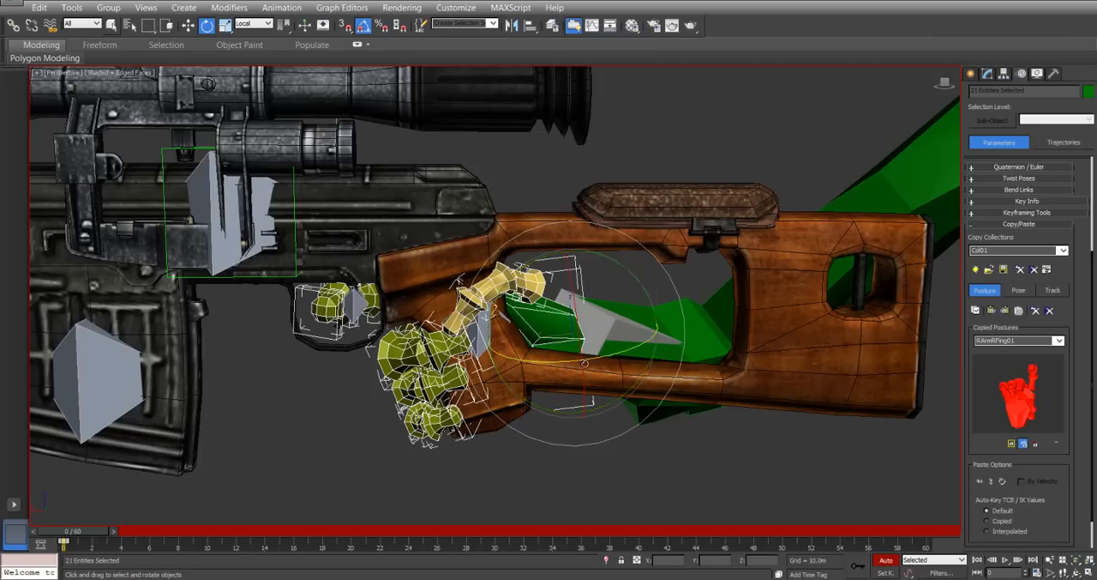
# Paste the copied right-hand posture opposite, so it is mirrored onto the left hand and fingers.
pyautogui.scroll(-5, 663, 352)
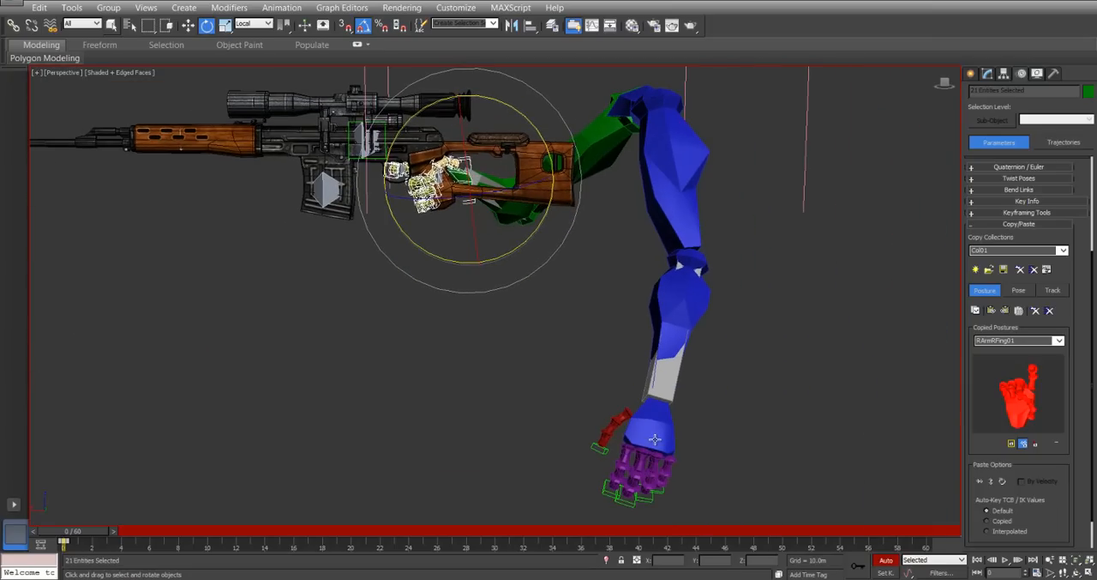
pyautogui.click(654, 434)
pyautogui.hotkey('ctrl', 'z')
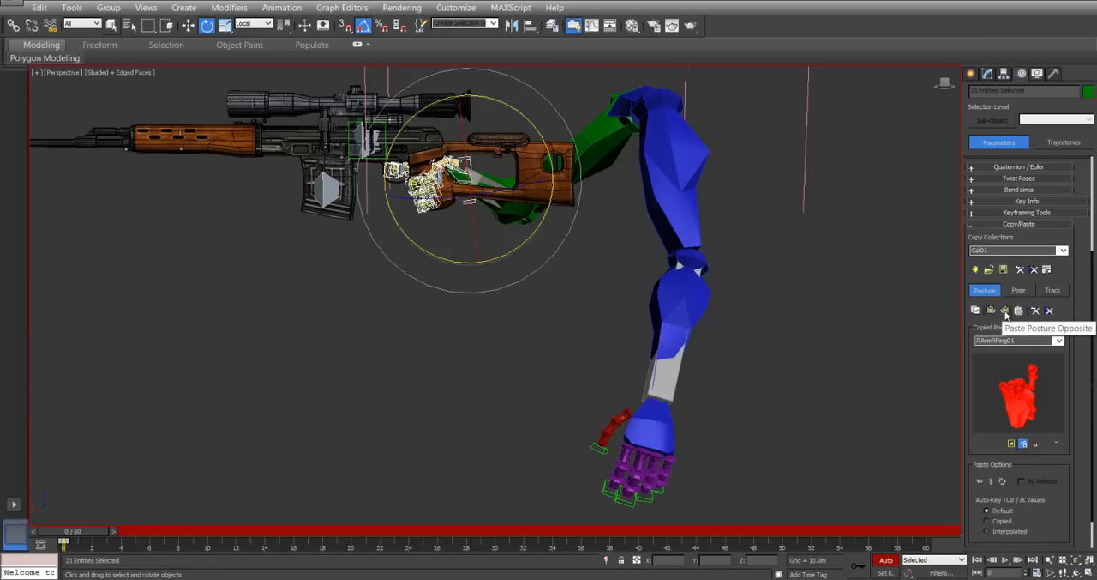
pyautogui.click(1005, 310)
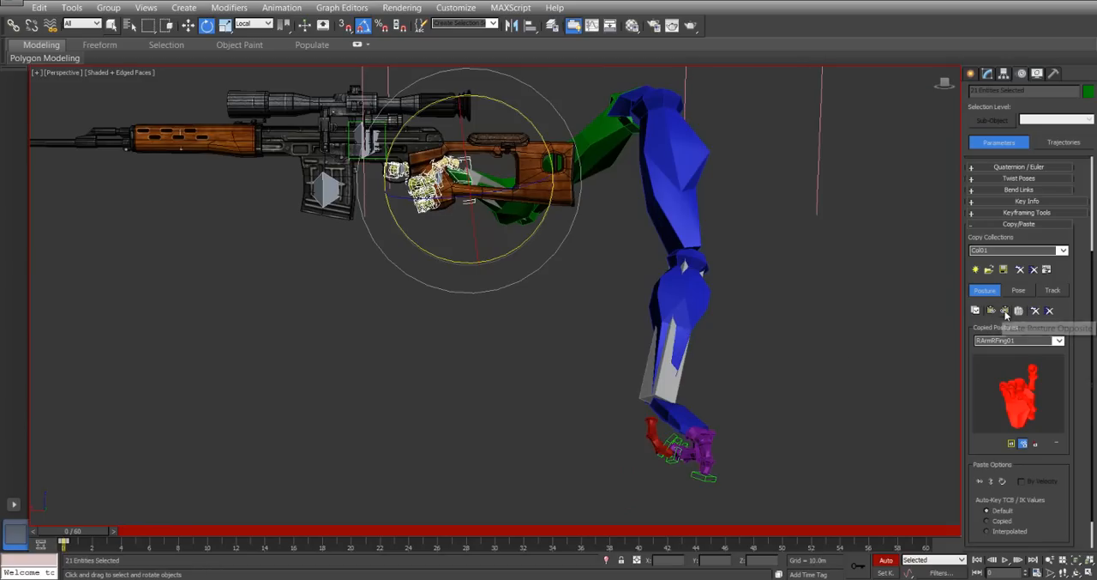
pyautogui.keyDown('alt'); pyautogui.moveTo(708, 394); pyautogui.dragTo(602, 409, button='middle'); pyautogui.keyUp('alt')
pyautogui.moveTo(602, 410); pyautogui.dragTo(691, 300, button='middle')
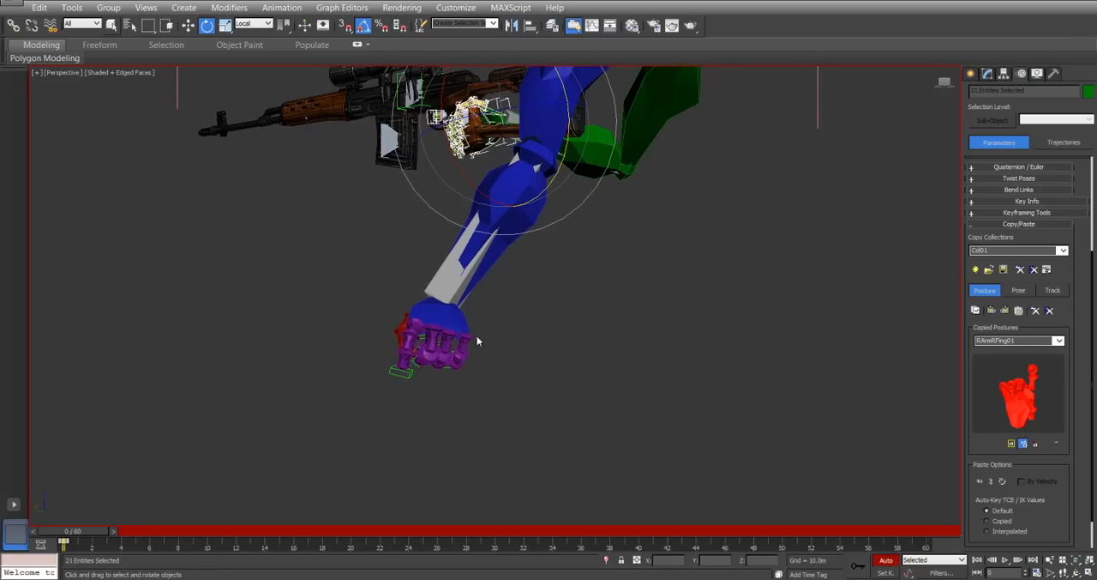
# Examine the mirrored finger posture on the left hand up close and from several angles.
pyautogui.scroll(3, 475, 338)
pyautogui.keyDown('alt'); pyautogui.moveTo(445, 352); pyautogui.dragTo(485, 364, button='middle'); pyautogui.keyUp('alt')
pyautogui.click(809, 230)
pyautogui.press('z')
pyautogui.keyDown('alt'); pyautogui.moveTo(596, 381); pyautogui.dragTo(527, 392, button='middle'); pyautogui.keyUp('alt')
pyautogui.scroll(-3, 668, 358)
pyautogui.scroll(-5, 527, 393)
pyautogui.click(517, 378)
pyautogui.hotkey('ctrl', 'z')
pyautogui.moveTo(418, 326); pyautogui.dragTo(429, 377, button='middle')
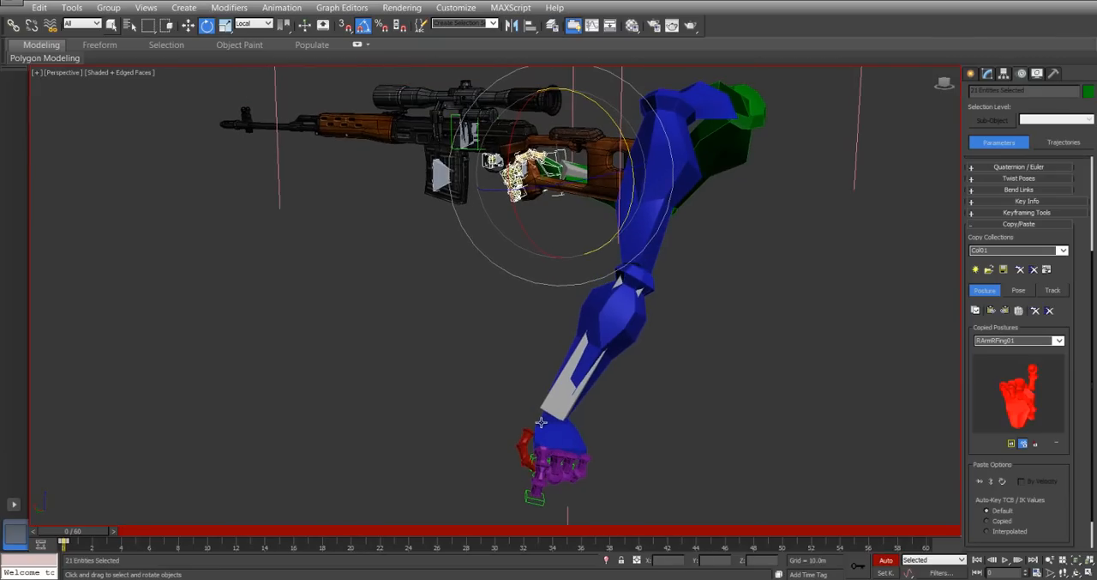
# Undo the opposite posture paste on the left hand.
pyautogui.hotkey('ctrl', 'z')
pyautogui.keyDown('alt'); pyautogui.moveTo(410, 249); pyautogui.dragTo(446, 376, button='middle'); pyautogui.keyUp('alt')
pyautogui.scroll(5, 513, 231)
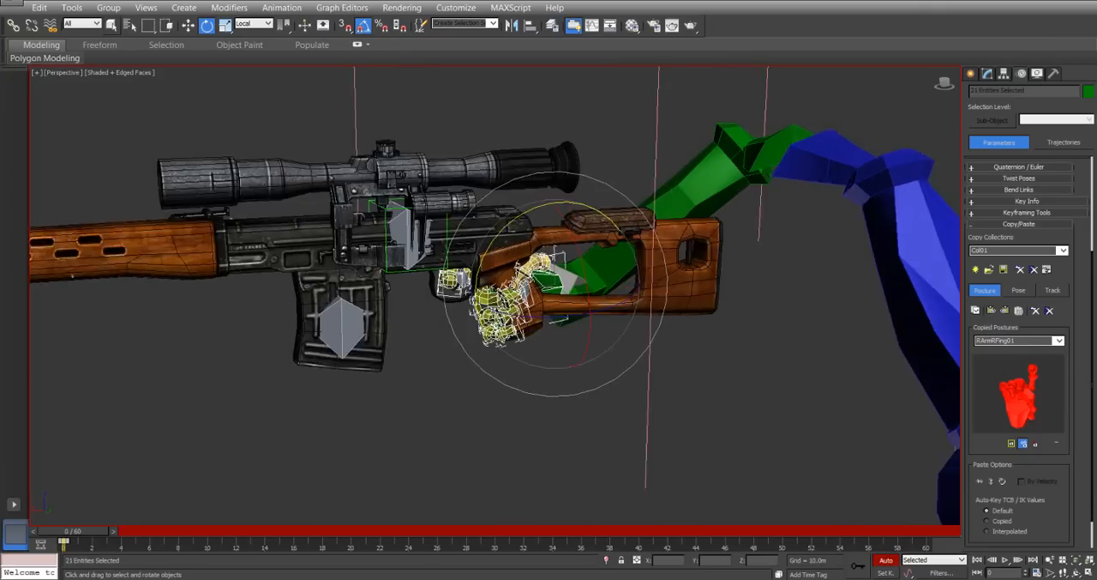
pyautogui.scroll(2, 519, 316)
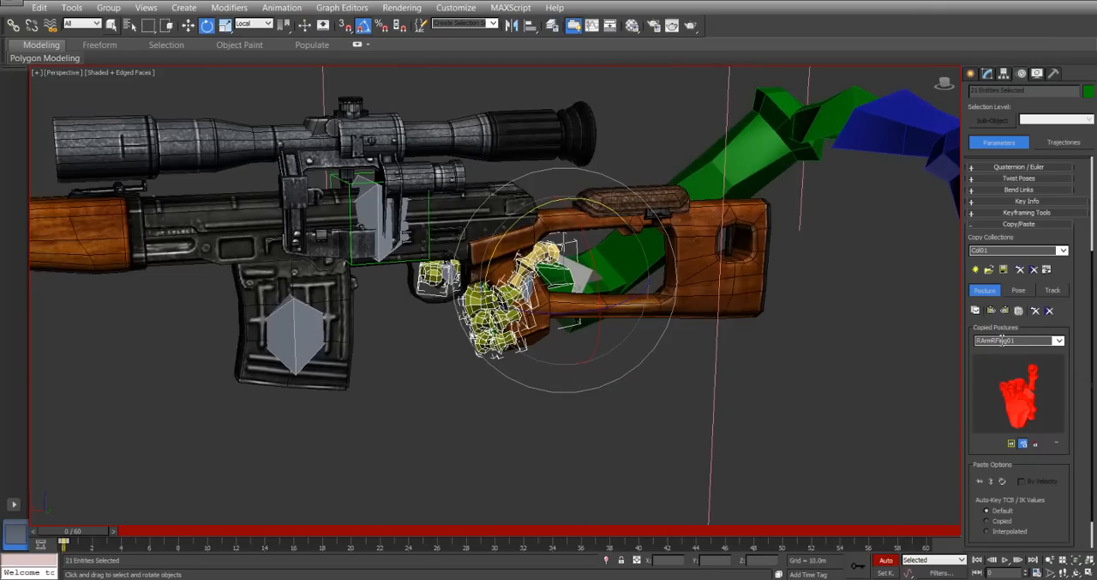
# Open the Rifle group to make the individual objects inside it accessible.
pyautogui.click(974, 226)
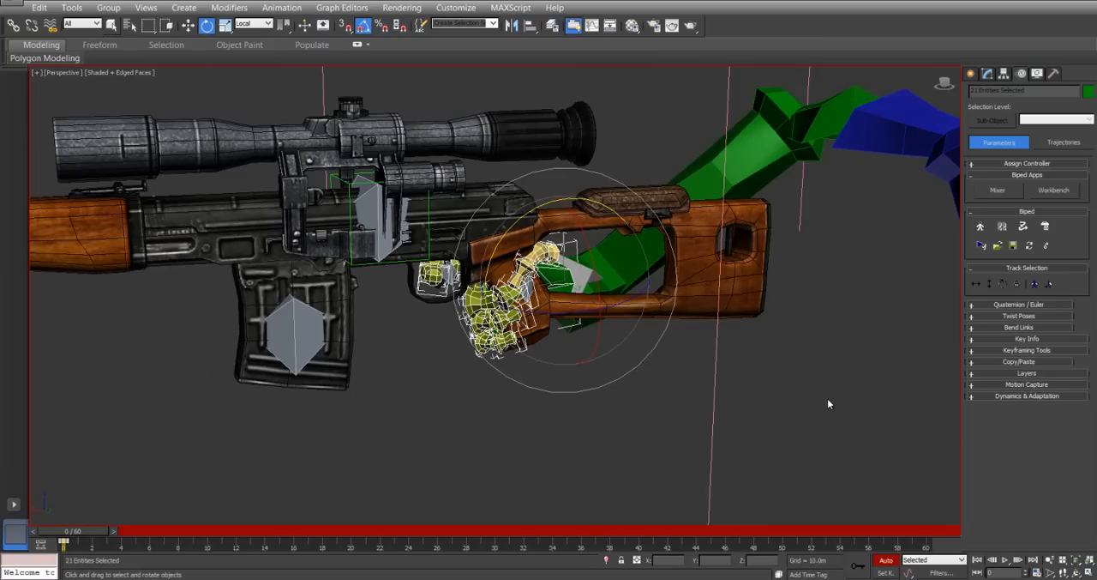
pyautogui.click(1007, 338)
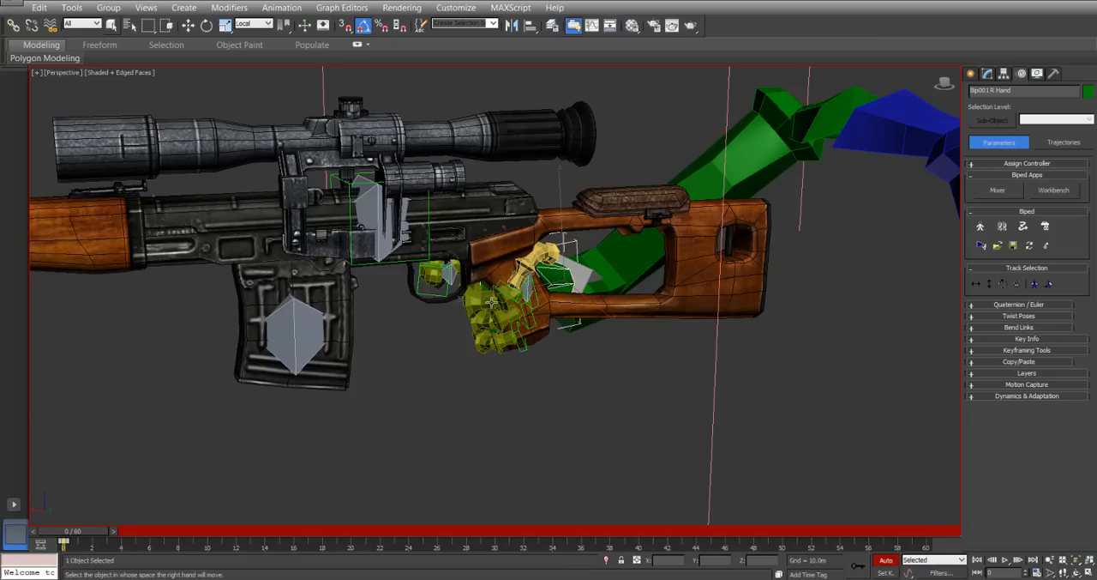
pyautogui.press('w')
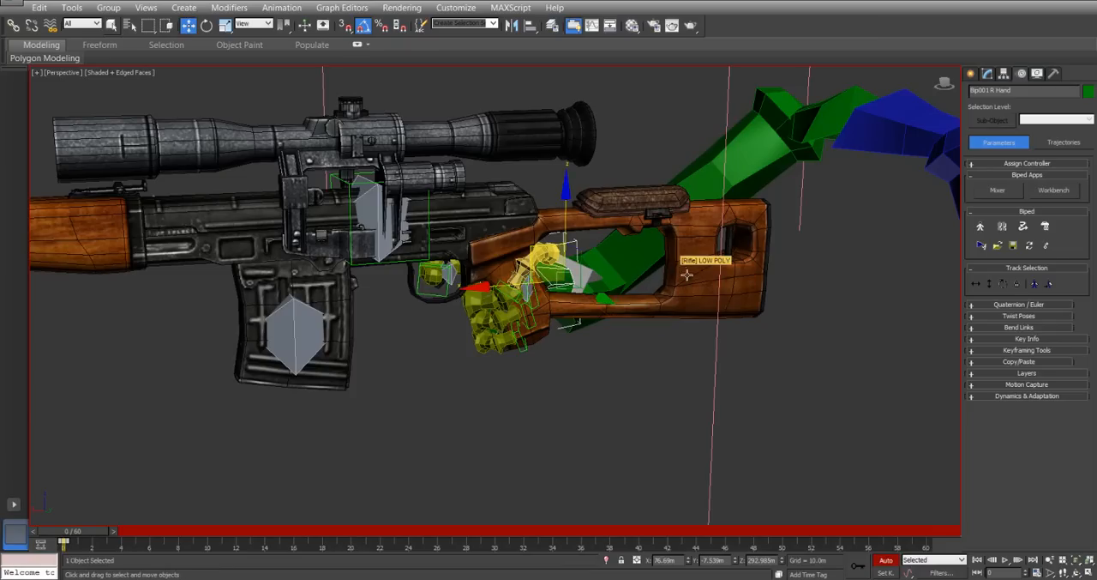
pyautogui.click(686, 276)
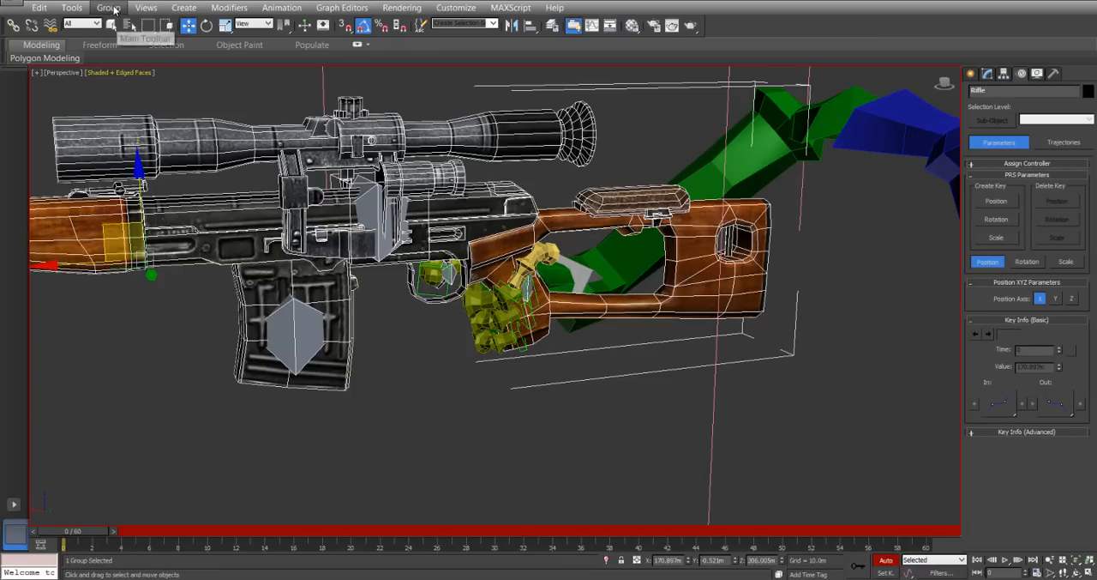
pyautogui.click(108, 8)
pyautogui.click(119, 55)
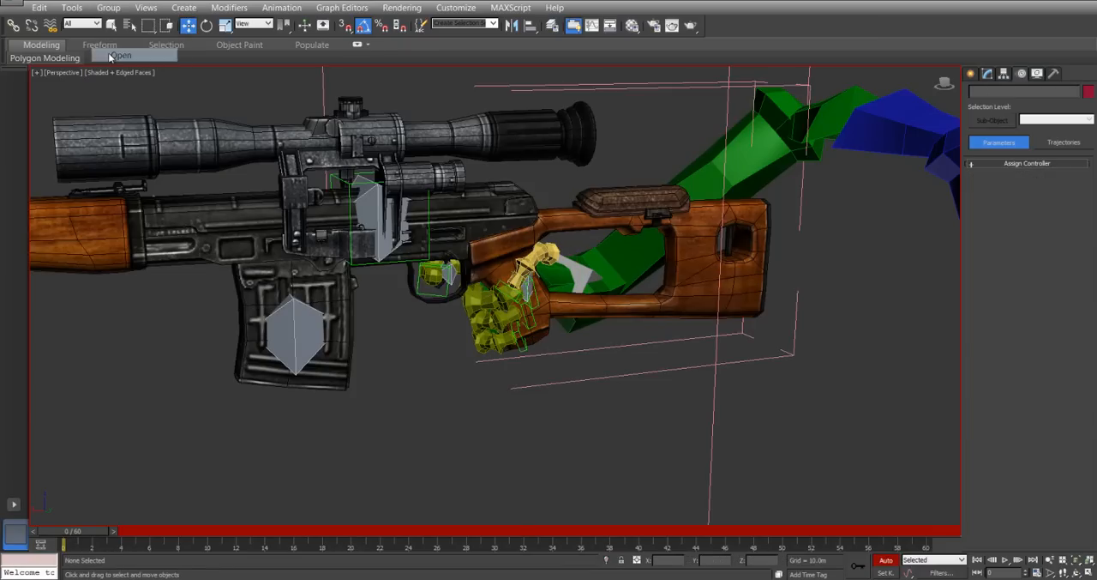
# Select the right hand, switch its IK space from Body to Object, and set a key at frame 0.
pyautogui.click(558, 281)
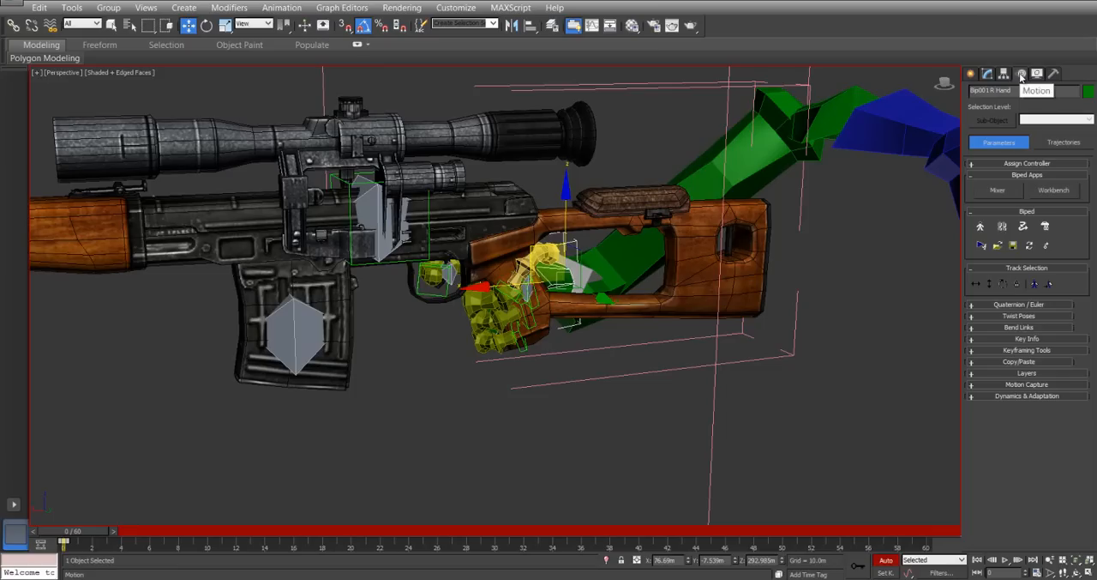
pyautogui.click(972, 340)
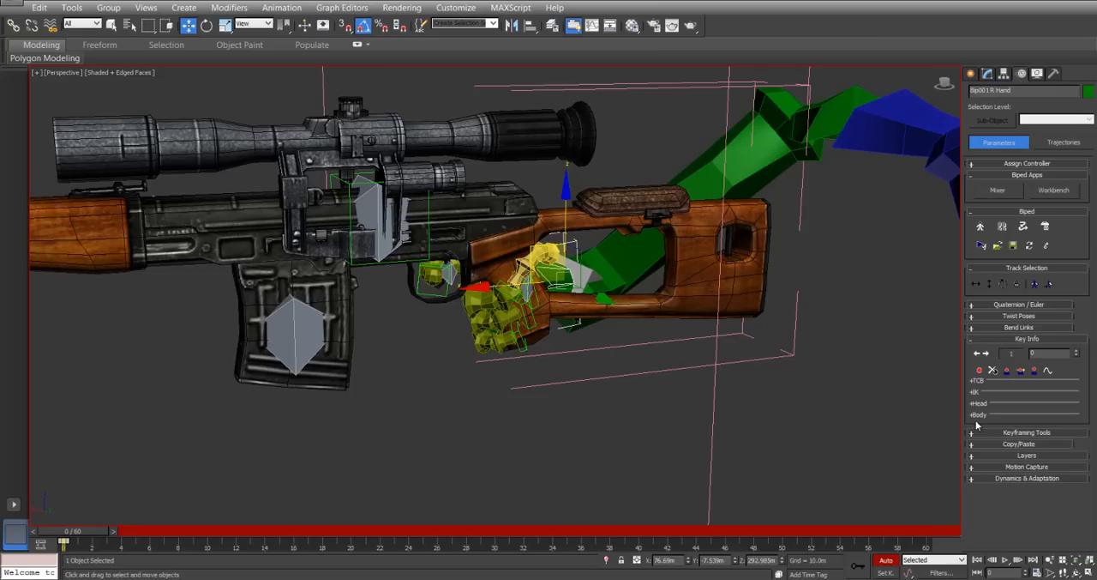
pyautogui.click(972, 394)
pyautogui.click(973, 394)
pyautogui.click(972, 393)
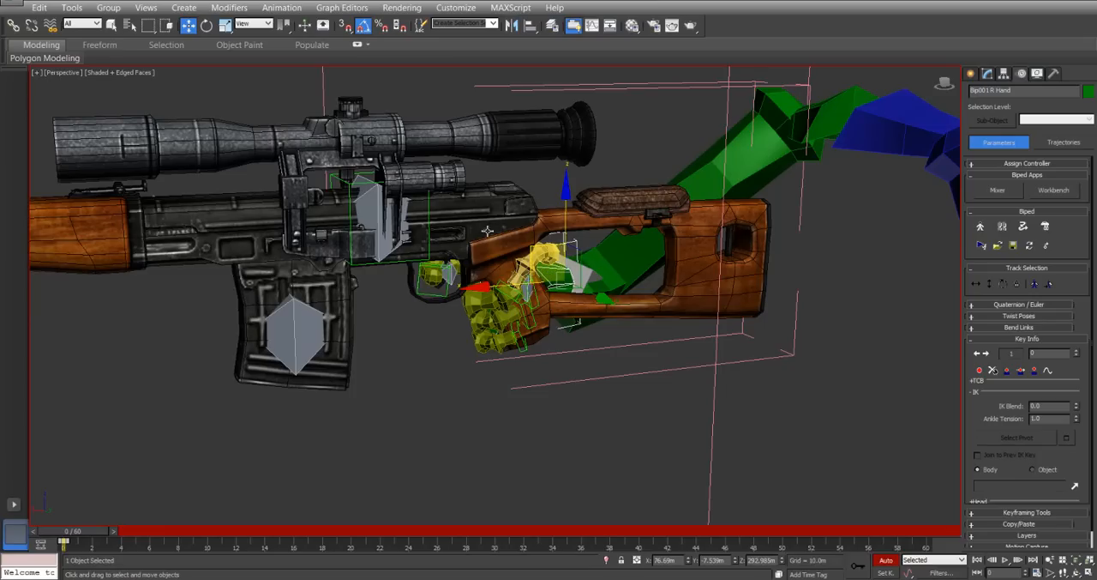
pyautogui.click(1045, 470)
pyautogui.click(981, 371)
# Assign RightHotSpot as the right hand's IK object and accept attaching the limb to it.
pyautogui.click(1075, 488)
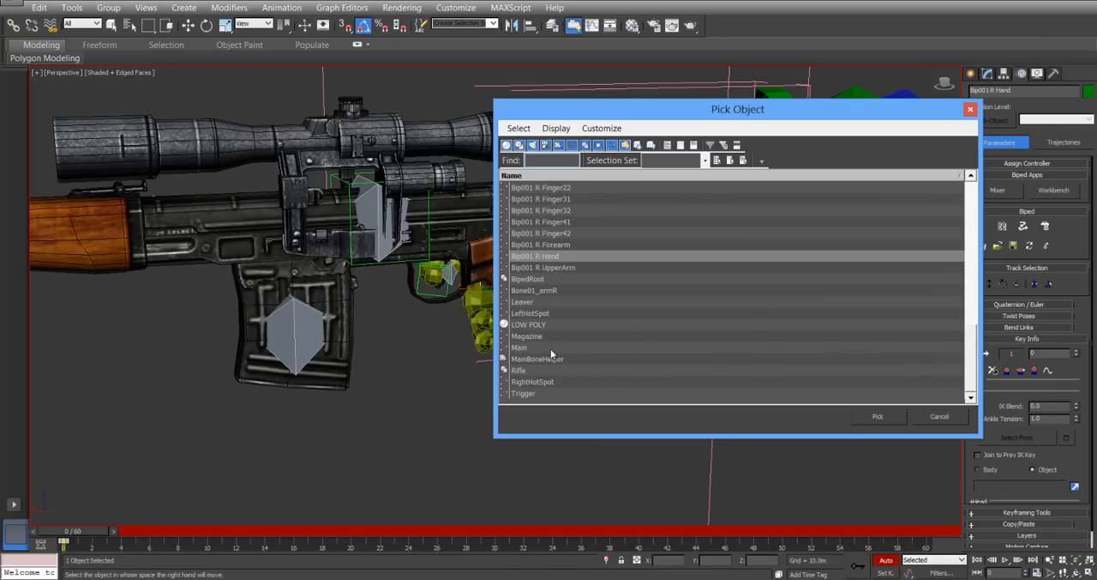
pyautogui.click(533, 382)
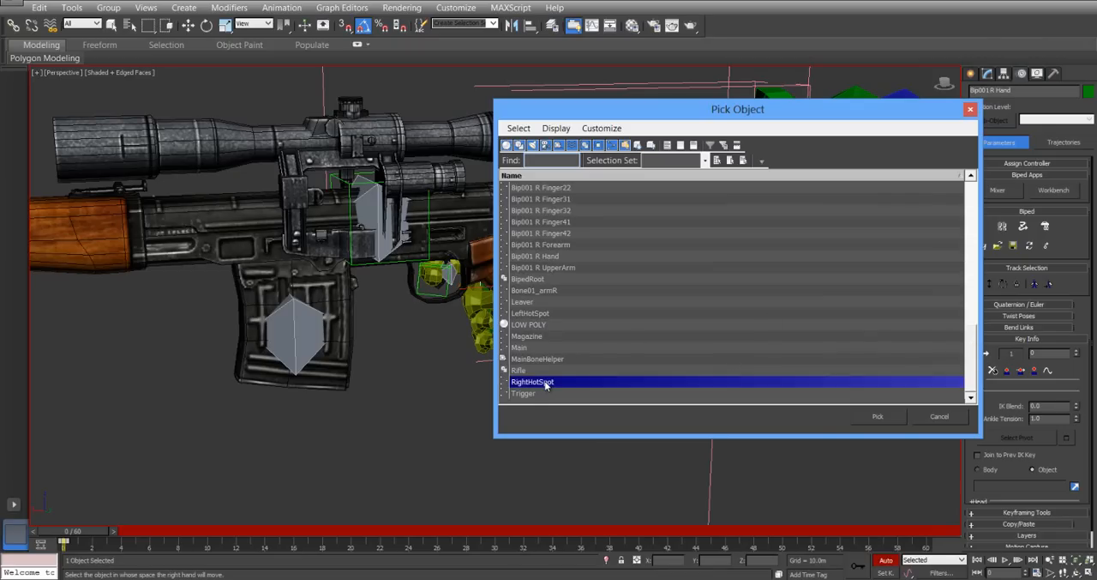
pyautogui.click(879, 416)
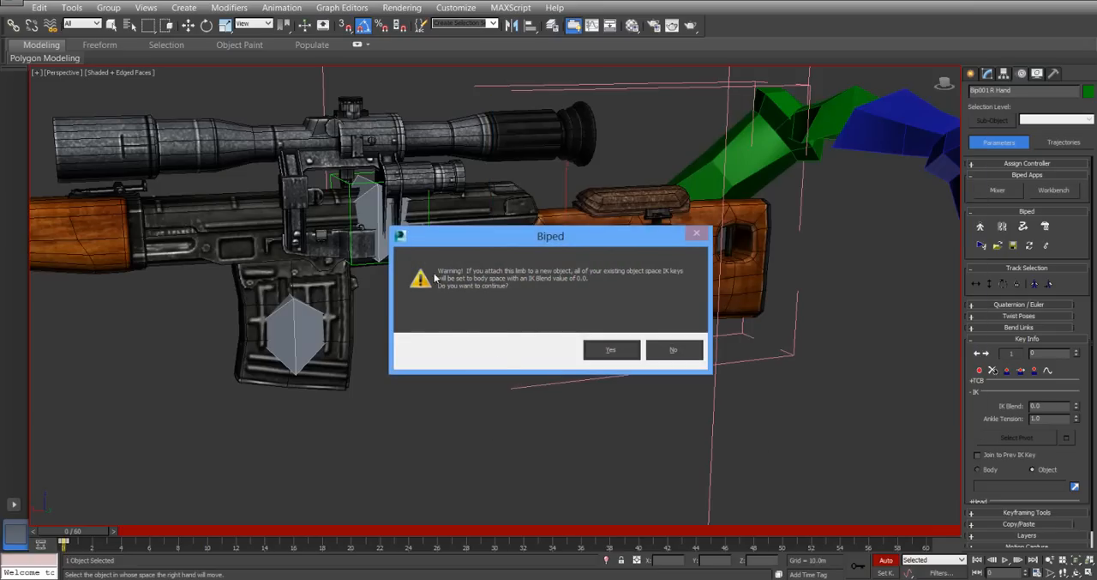
pyautogui.click(597, 349)
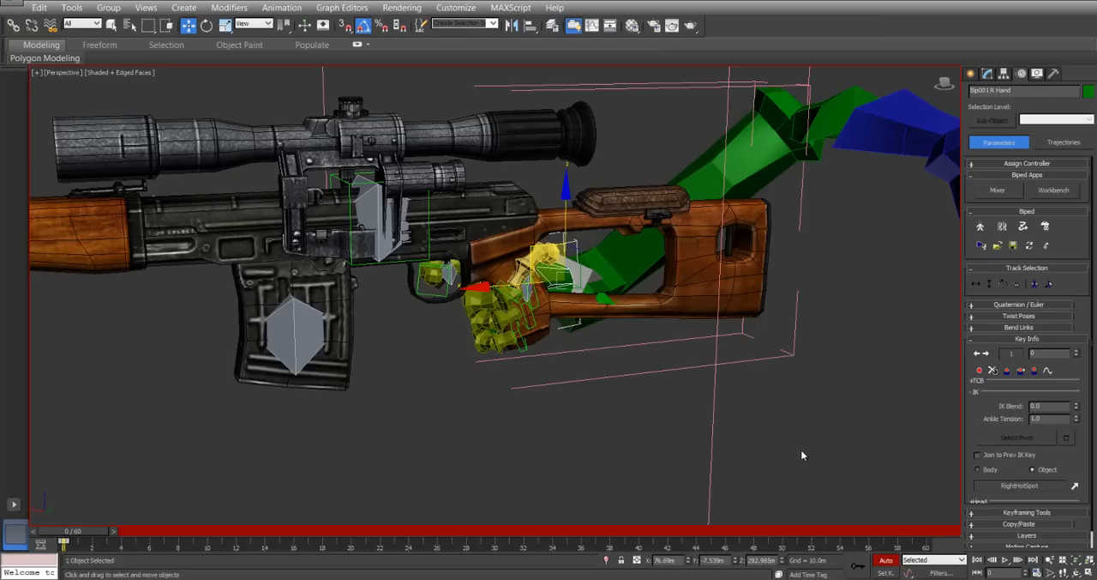
# Set the right hand's IK Blend to 1.0 in Object space, and scrub the timeline to frame 3 and back to 0.
pyautogui.click(886, 421)
pyautogui.click(554, 278)
pyautogui.click(1051, 472)
pyautogui.moveTo(1070, 362); pyautogui.dragTo(1054, 147)
pyautogui.moveTo(74, 533); pyautogui.dragTo(112, 536)
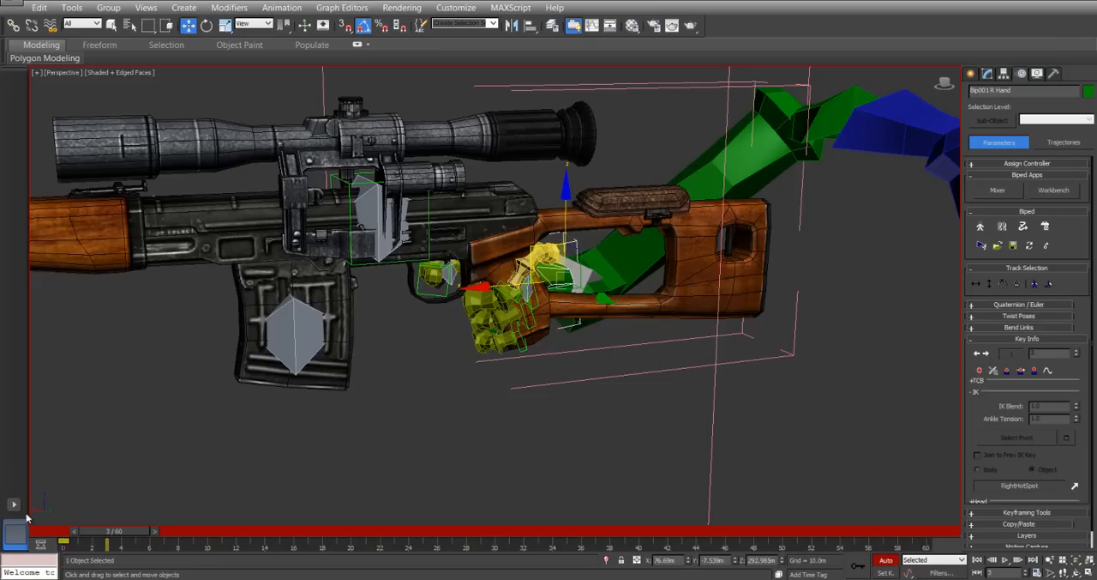
pyautogui.moveTo(121, 533); pyautogui.dragTo(81, 533)
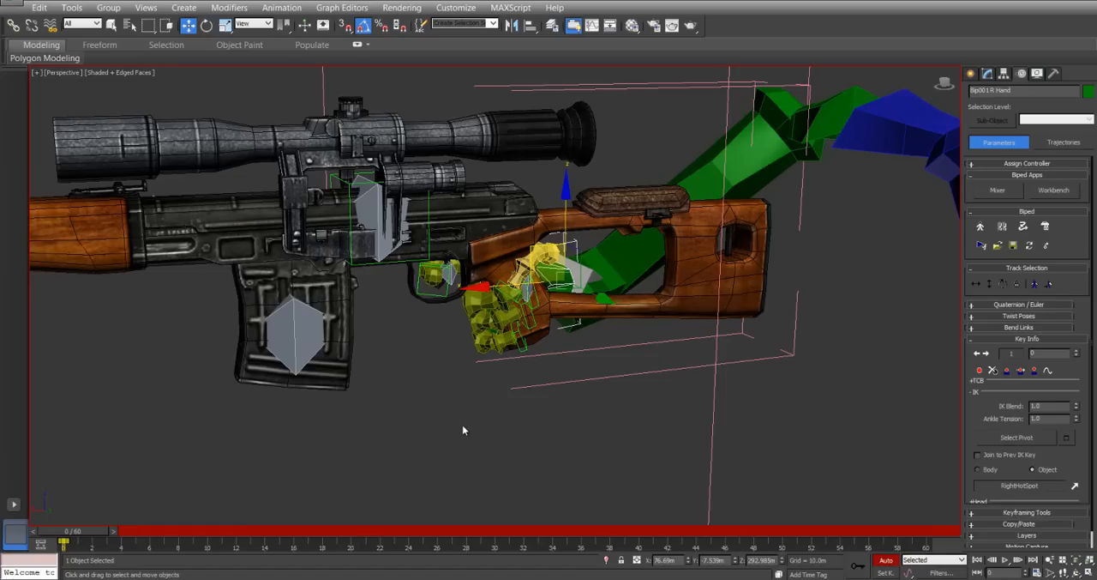
# Select the rifle's Main bone and examine the attached right hand from both sides of the rifle.
pyautogui.click(491, 436)
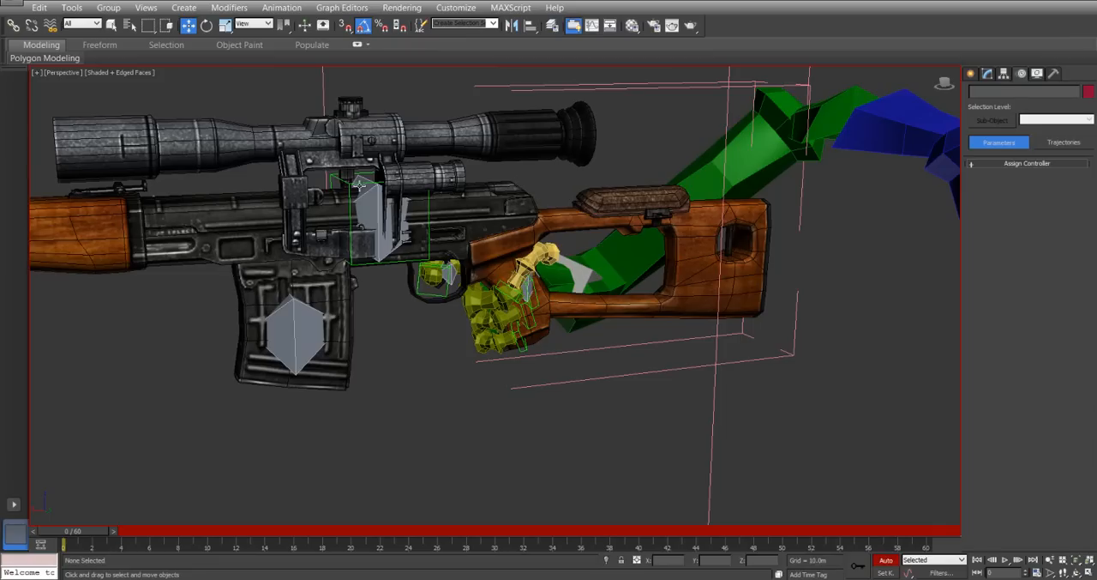
pyautogui.click(365, 190)
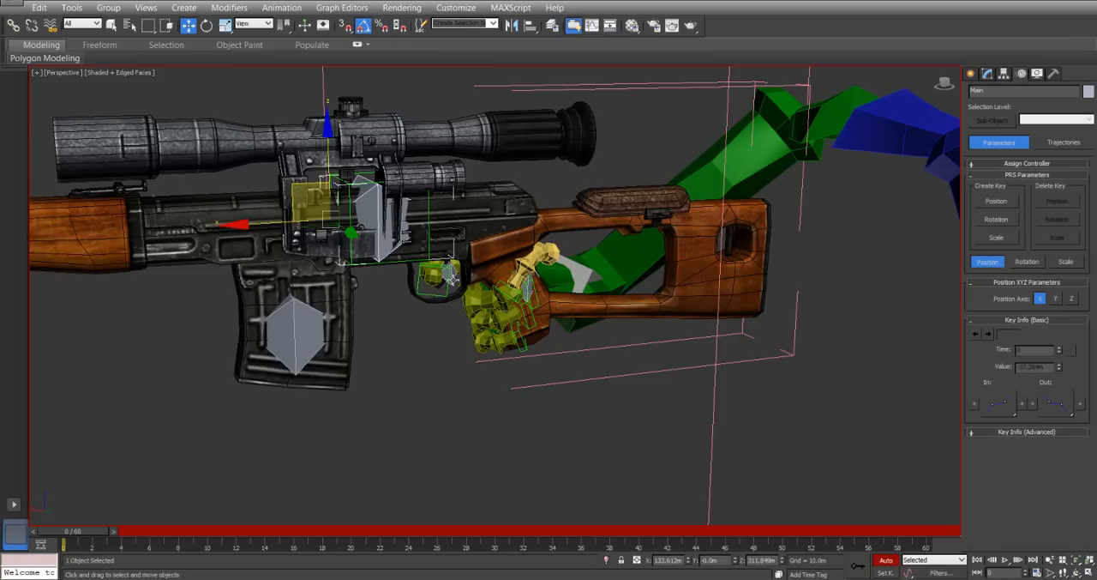
pyautogui.keyDown('alt'); pyautogui.moveTo(319, 323); pyautogui.dragTo(397, 364, button='middle'); pyautogui.keyUp('alt')
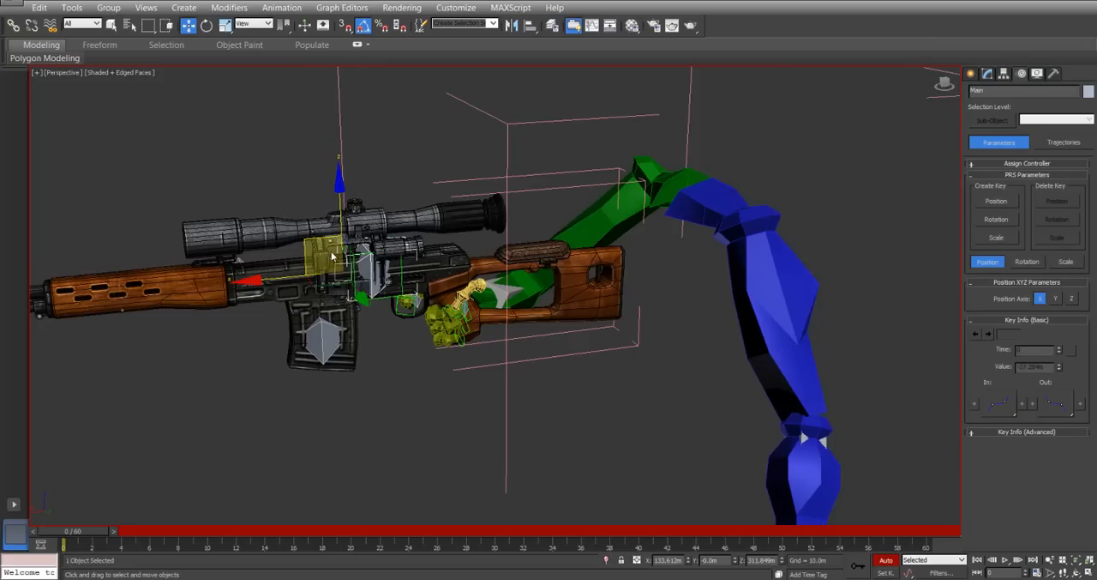
pyautogui.keyDown('alt'); pyautogui.moveTo(348, 229); pyautogui.dragTo(481, 299, button='middle'); pyautogui.keyUp('alt')
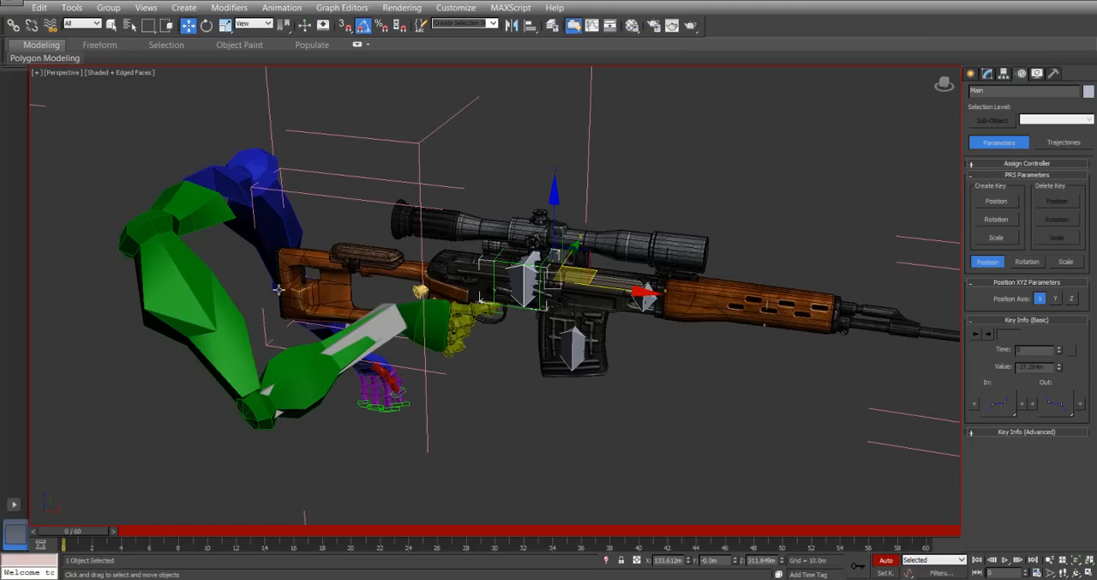
pyautogui.click(544, 292)
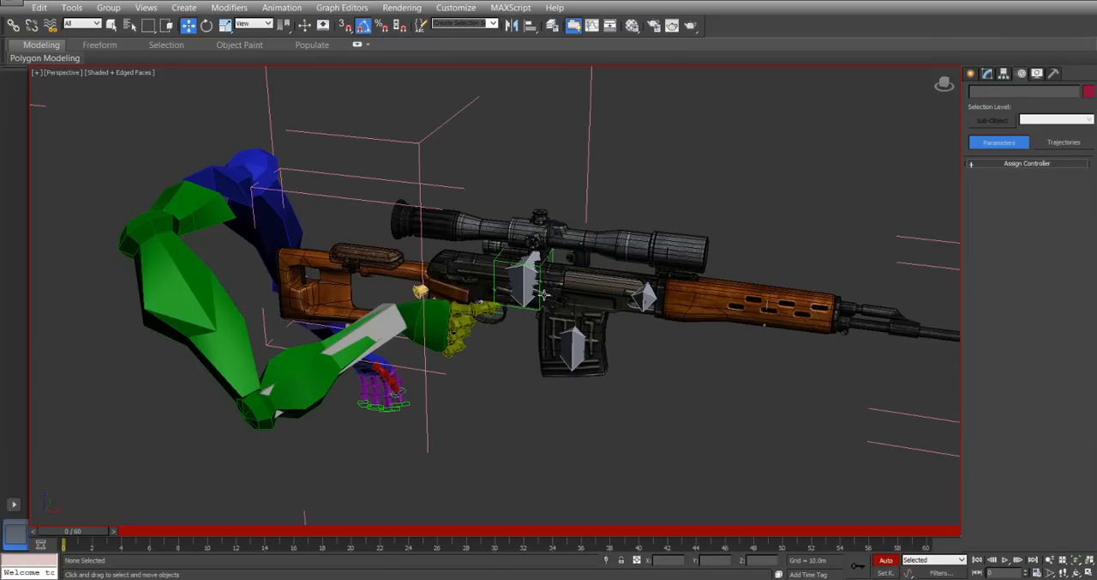
# Rotate the left upper arm to swing the whole arm outward, away from the rifle.
pyautogui.keyDown('alt'); pyautogui.moveTo(676, 281); pyautogui.dragTo(698, 380, button='middle'); pyautogui.keyUp('alt')
pyautogui.click(609, 203)
pyautogui.keyDown('alt'); pyautogui.moveTo(609, 203); pyautogui.dragTo(645, 194, button='middle'); pyautogui.keyUp('alt')
pyautogui.press('e')
pyautogui.moveTo(650, 118); pyautogui.dragTo(617, 86)
pyautogui.moveTo(587, 185)
pyautogui.mouseDown()
pyautogui.moveTo(555, 169)
pyautogui.moveTo(570, 174)
pyautogui.mouseUp()
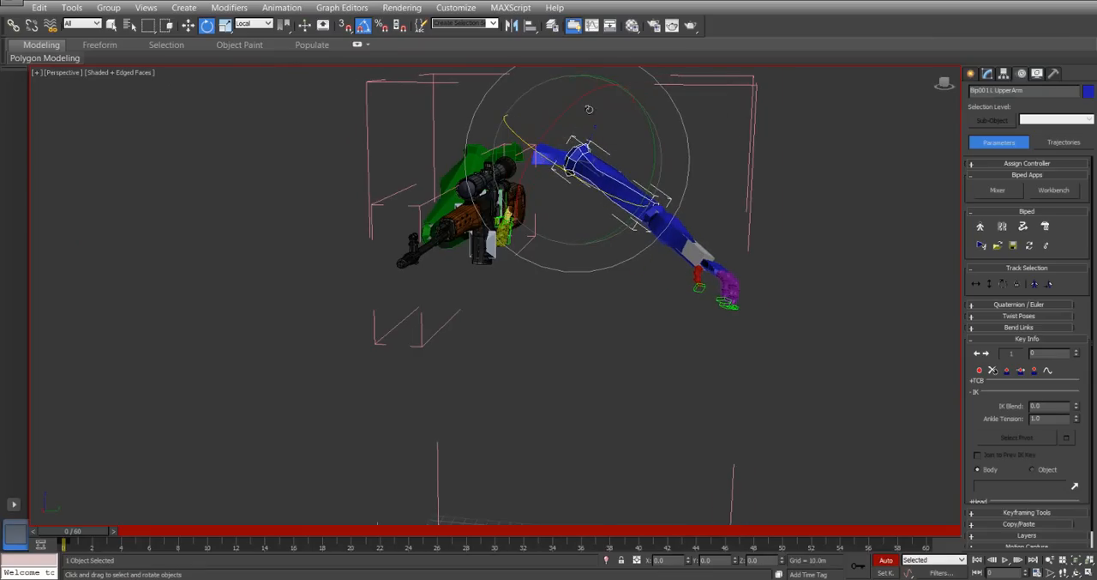
# Select the left hand and move it inward until it sits beside the rifle.
pyautogui.click(715, 270)
pyautogui.rightClick(715, 270)
pyautogui.click(729, 277)
pyautogui.keyDown('alt'); pyautogui.moveTo(599, 252); pyautogui.dragTo(611, 271, button='middle'); pyautogui.keyUp('alt')
pyautogui.moveTo(726, 278); pyautogui.dragTo(586, 279)
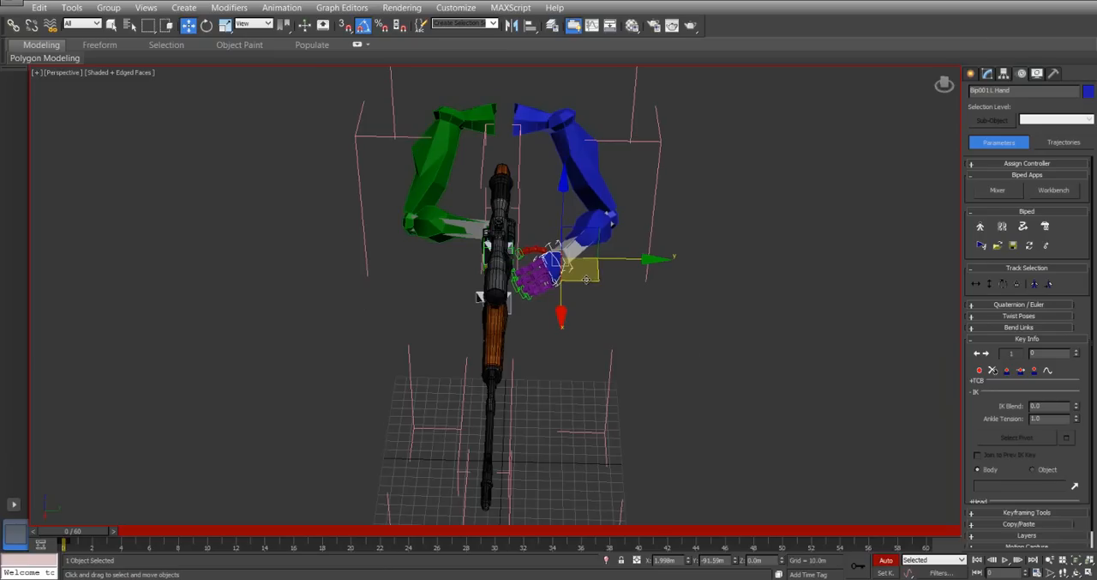
# Rotate the left upper arm by about -20 degrees around its local Y axis.
pyautogui.click(591, 160)
pyautogui.rightClick(595, 160)
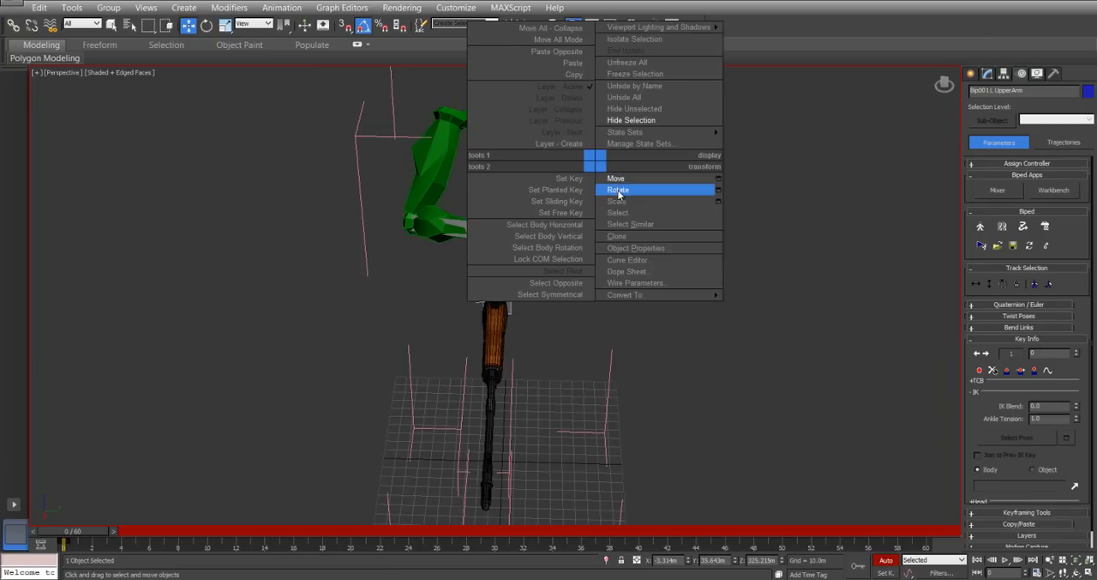
pyautogui.click(618, 190)
pyautogui.moveTo(612, 72); pyautogui.dragTo(605, 62)
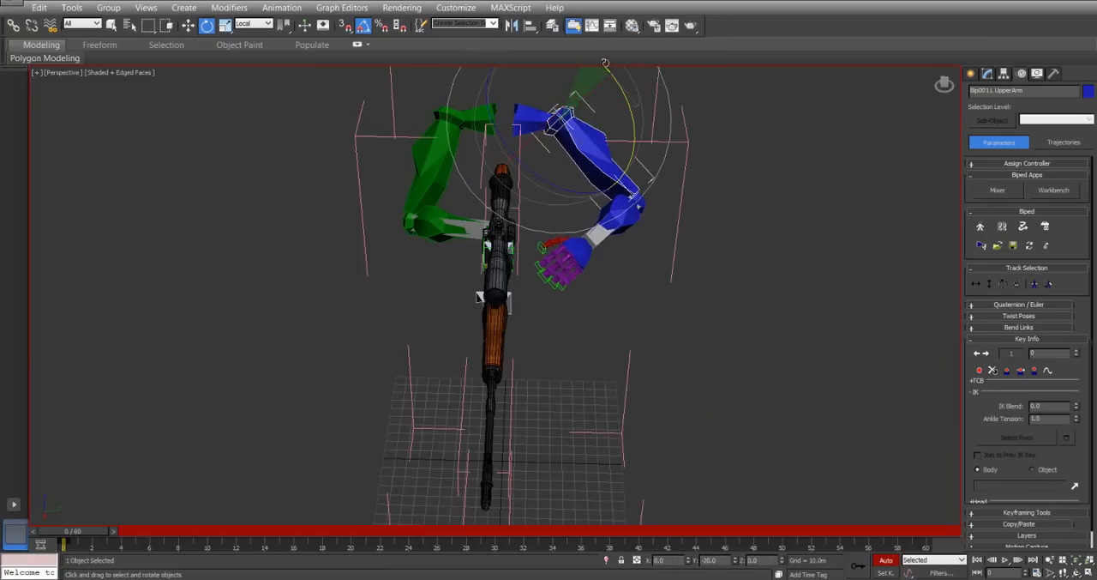
pyautogui.moveTo(571, 180); pyautogui.dragTo(551, 185)
# Rotate the left upper arm about -15 degrees around its local Z axis and adjust the elbow height as seen from the rifle's side.
pyautogui.keyDown('alt'); pyautogui.moveTo(638, 271); pyautogui.dragTo(635, 309, button='middle'); pyautogui.keyUp('alt')
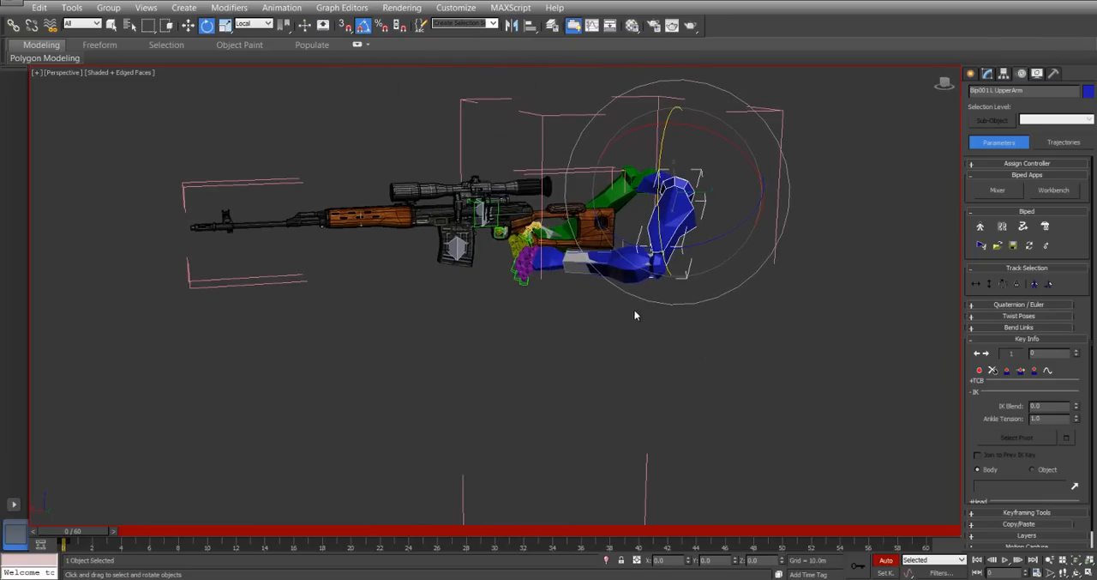
pyautogui.scroll(5, 604, 206)
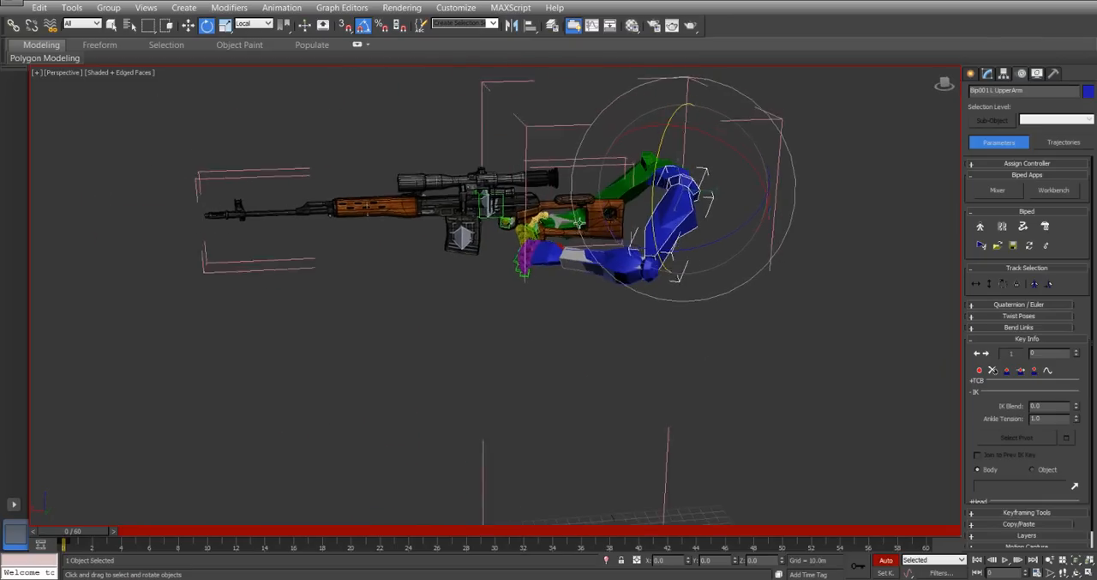
pyautogui.moveTo(794, 221); pyautogui.dragTo(772, 215)
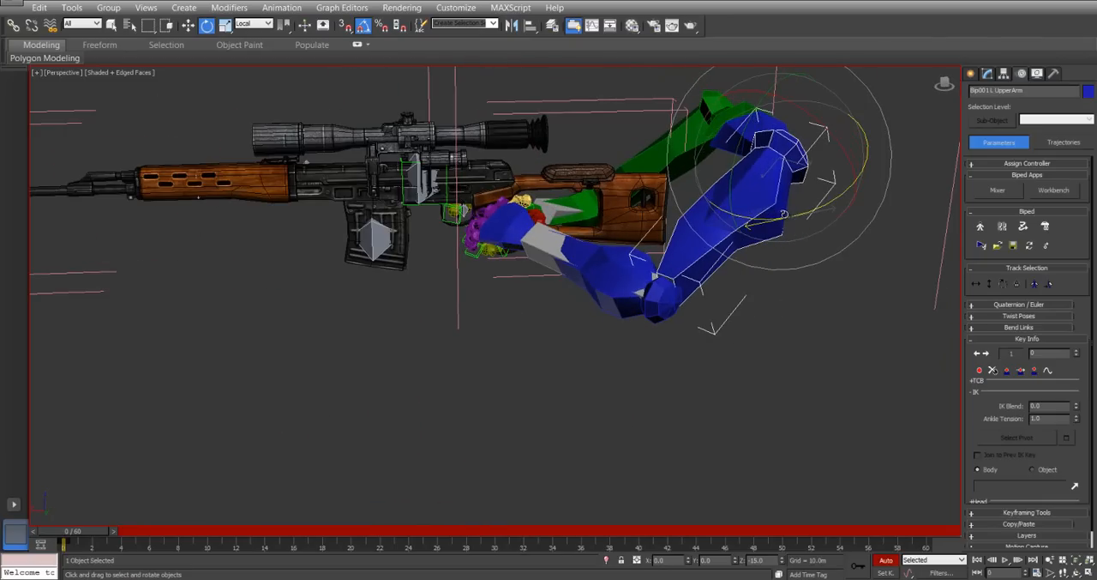
pyautogui.moveTo(819, 129); pyautogui.dragTo(748, 146)
# Rotate the left forearm to bring the hand below the rifle near the magazine, and select the left hand.
pyautogui.click(605, 241)
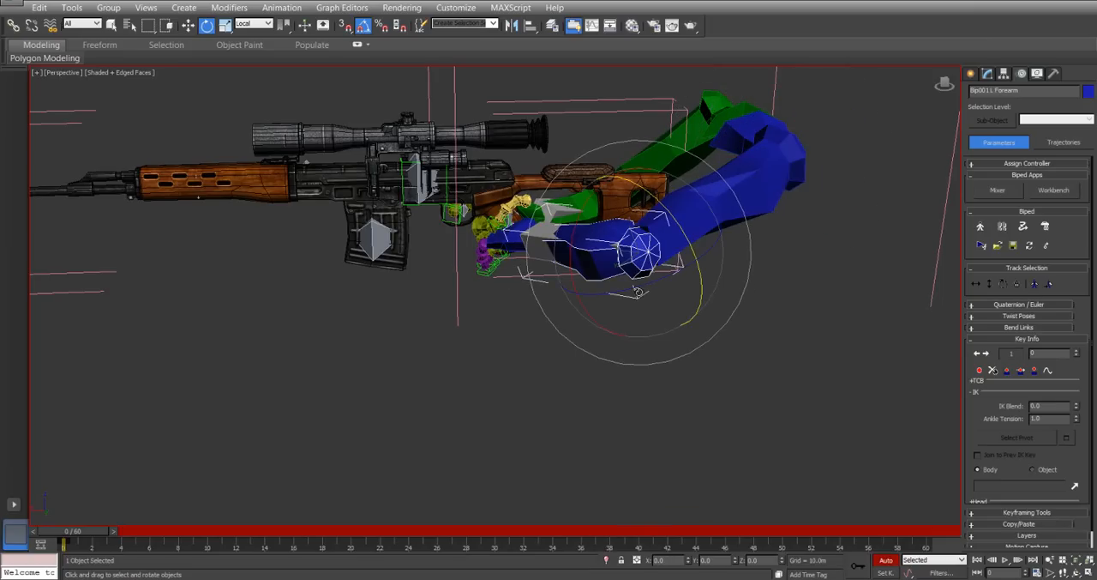
pyautogui.moveTo(638, 291); pyautogui.dragTo(447, 313)
pyautogui.click(471, 288)
pyautogui.keyDown('alt'); pyautogui.moveTo(512, 191); pyautogui.dragTo(528, 210, button='middle'); pyautogui.keyUp('alt')
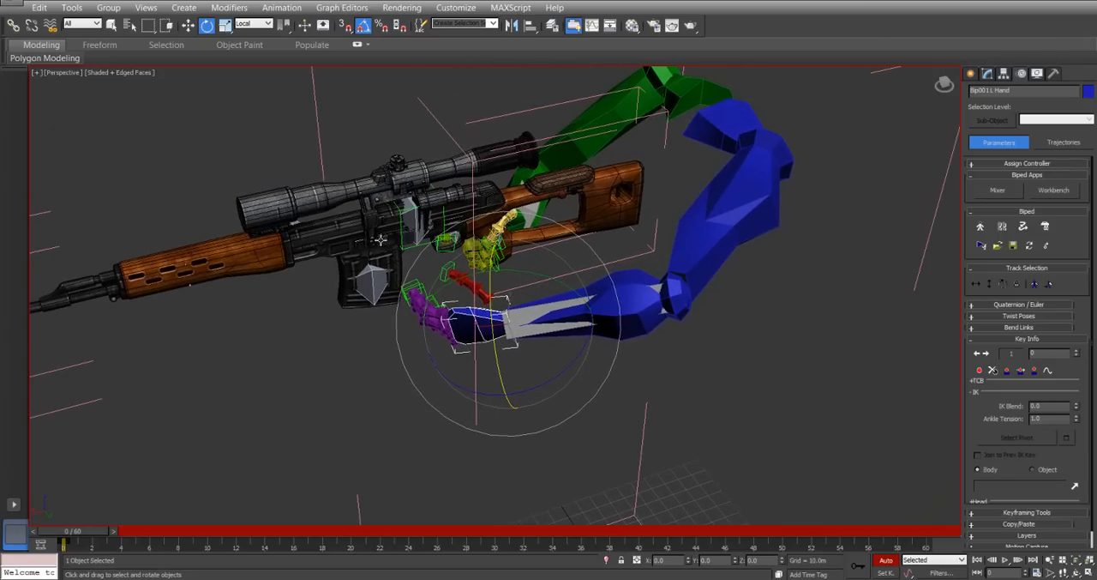
# Close the open Rifle group from its LOW POLY mesh and clear the selection.
pyautogui.click(358, 229)
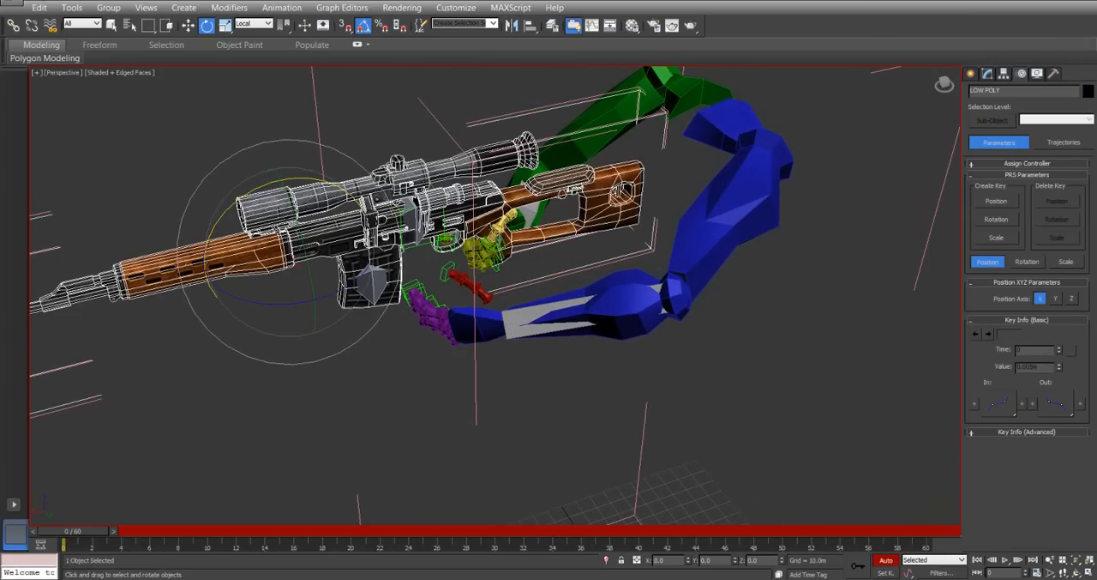
pyautogui.click(108, 8)
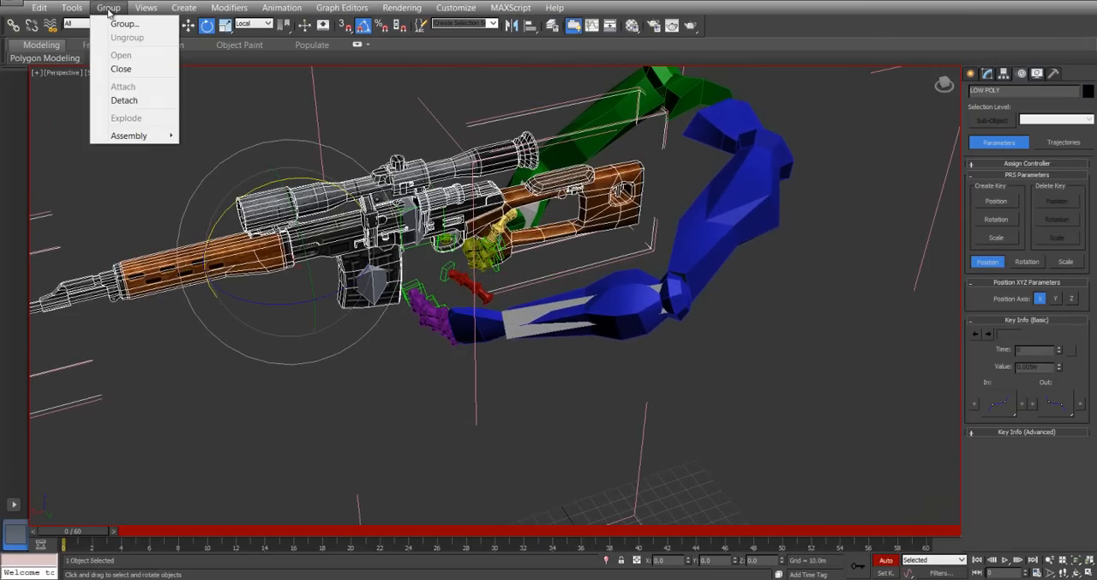
pyautogui.click(121, 69)
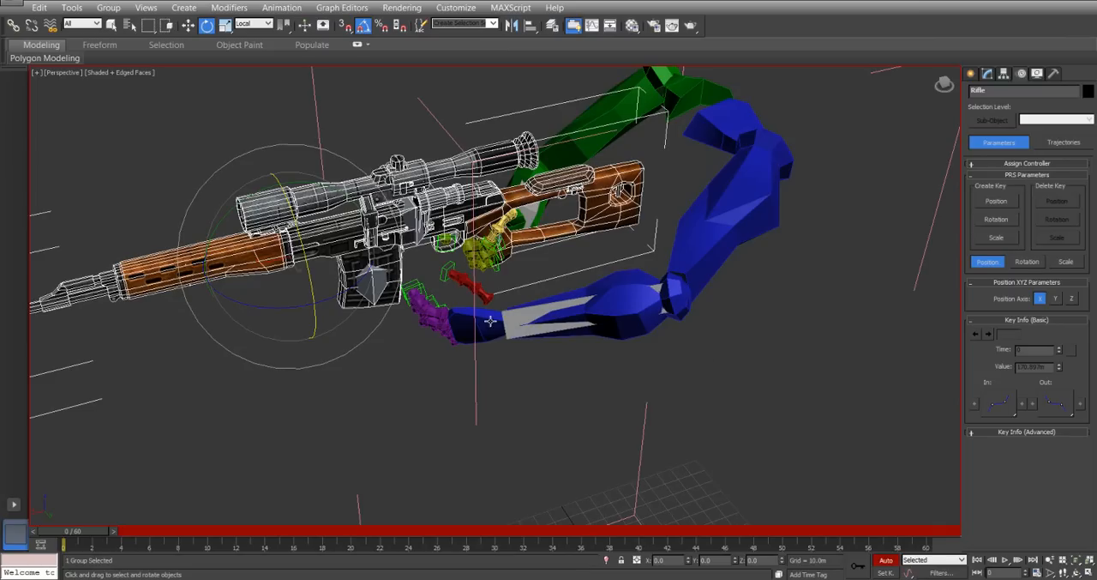
pyautogui.click(227, 136)
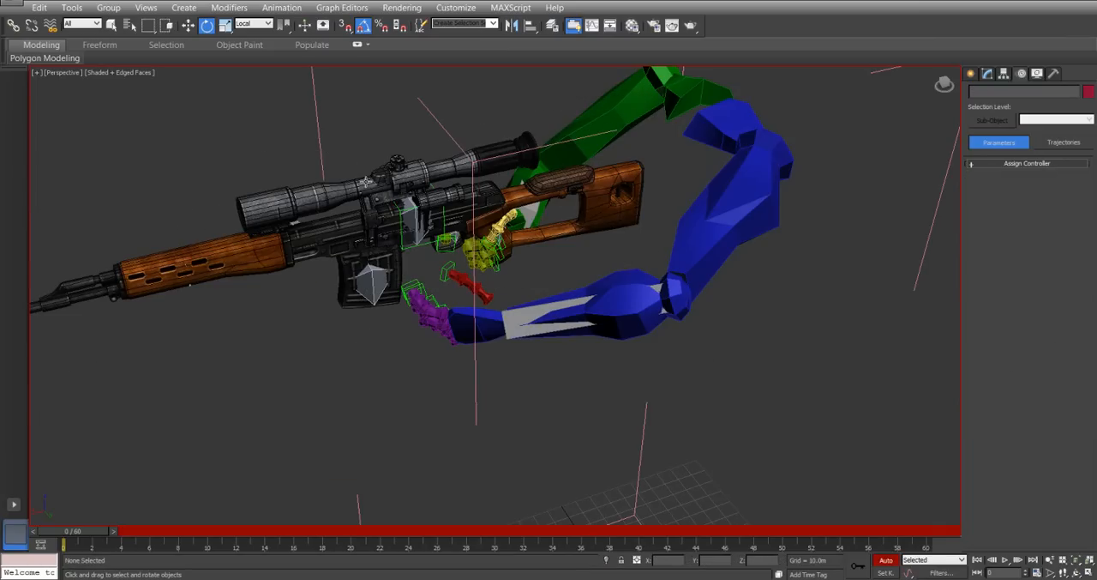
# Move the closed Rifle group back toward the arms along X to about 106.16 m.
pyautogui.click(414, 210)
pyautogui.rightClick(365, 216)
pyautogui.click(374, 230)
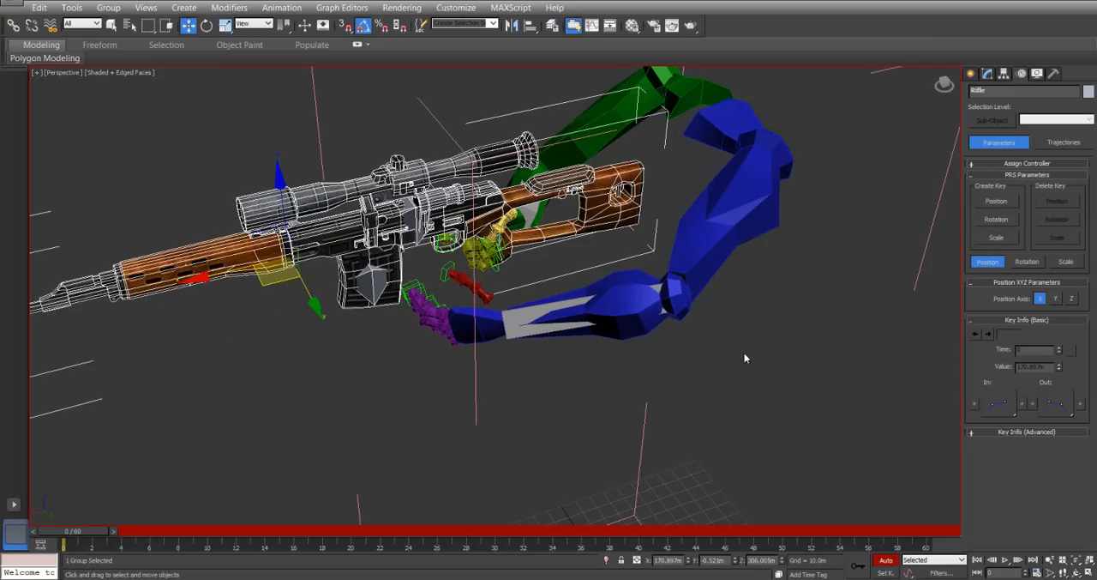
pyautogui.keyDown('alt'); pyautogui.moveTo(460, 174); pyautogui.dragTo(426, 190, button='middle'); pyautogui.keyUp('alt')
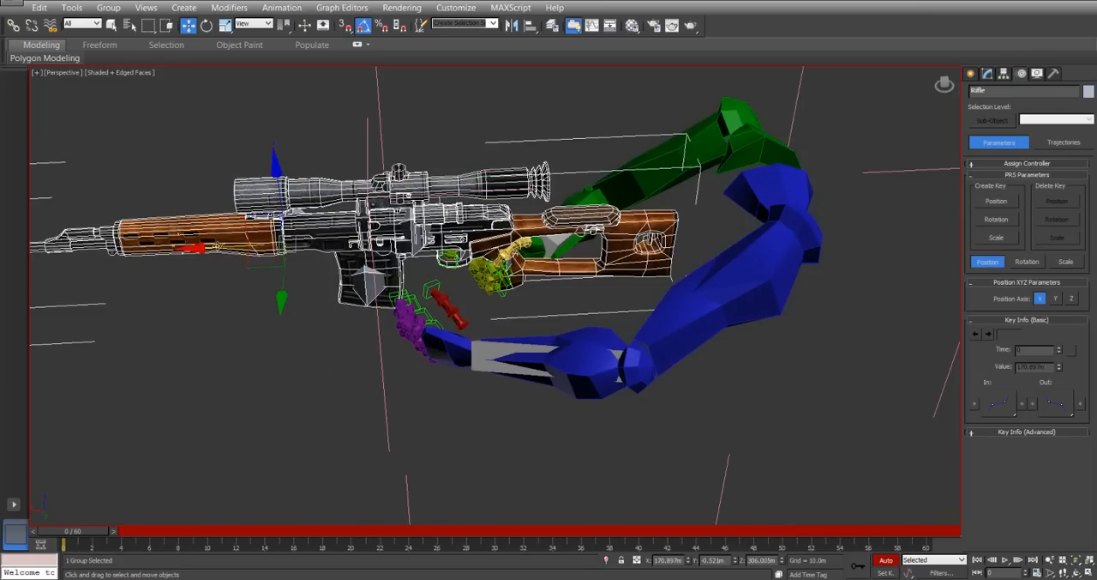
pyautogui.moveTo(209, 248); pyautogui.dragTo(389, 290)
# Move the left hand forward and up to the underside of the wooden handguard, at about X 109.46 m and Z 297.39 m.
pyautogui.keyDown('alt'); pyautogui.moveTo(413, 257); pyautogui.dragTo(617, 247, button='middle'); pyautogui.keyUp('alt')
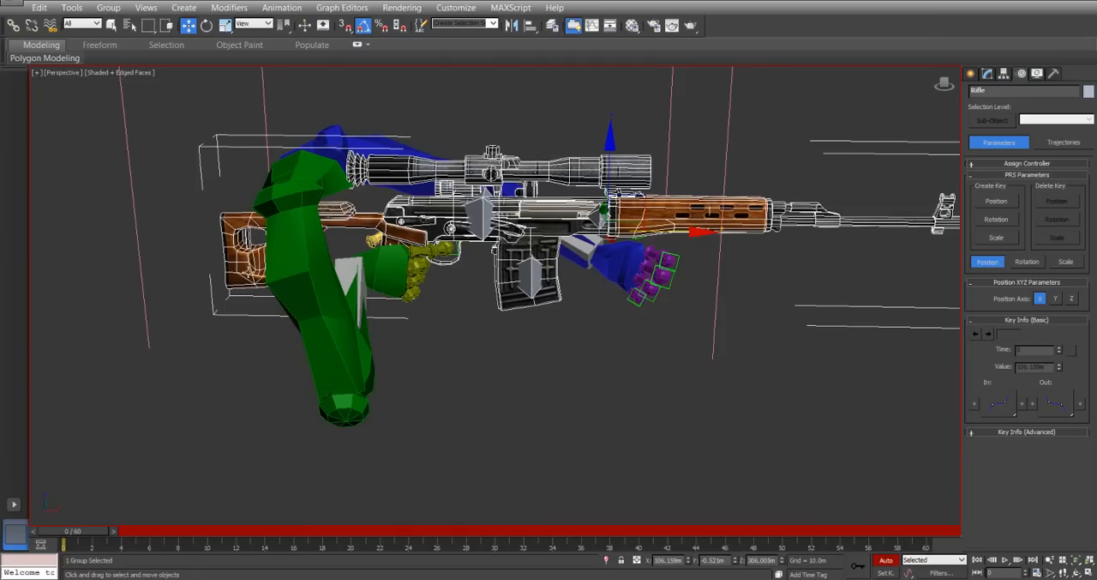
pyautogui.moveTo(233, 313)
pyautogui.keyDown('alt'); pyautogui.mouseDown(button='middle')
pyautogui.moveTo(333, 344)
pyautogui.moveTo(274, 322)
pyautogui.moveTo(244, 318)
pyautogui.moveTo(243, 329)
pyautogui.mouseUp(button='middle'); pyautogui.keyUp('alt')
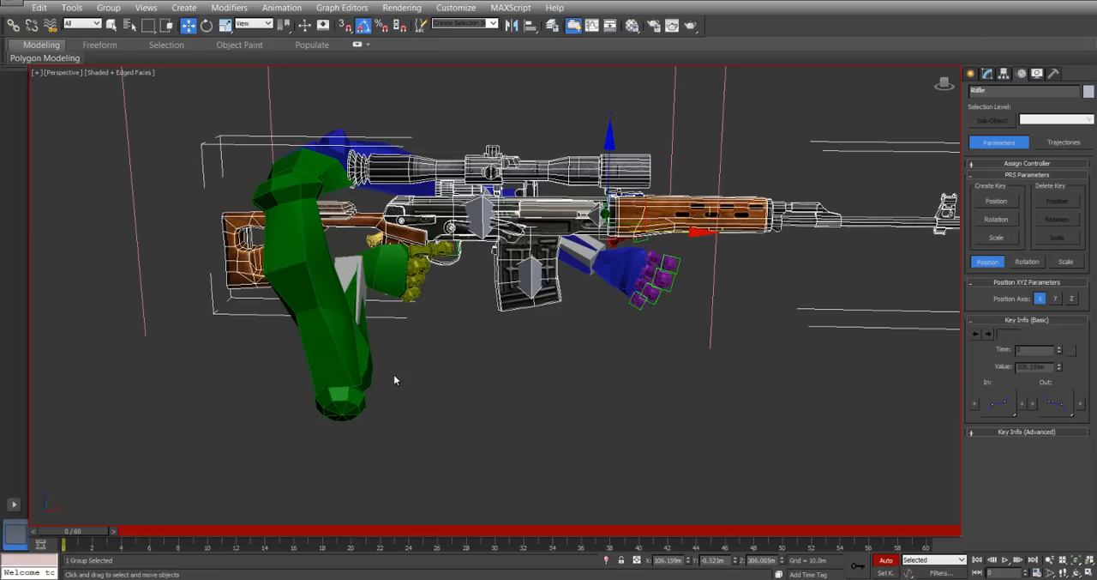
pyautogui.scroll(-4, 568, 393)
pyautogui.keyDown('alt'); pyautogui.moveTo(539, 374); pyautogui.dragTo(577, 401, button='middle'); pyautogui.keyUp('alt')
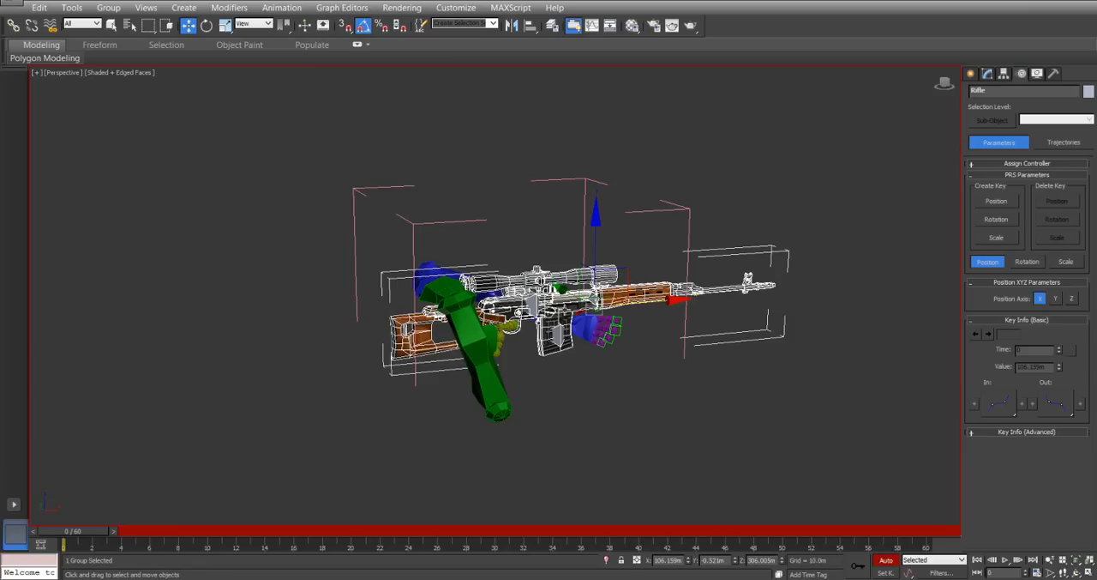
pyautogui.keyDown('alt'); pyautogui.moveTo(500, 281); pyautogui.dragTo(392, 339, button='middle'); pyautogui.keyUp('alt')
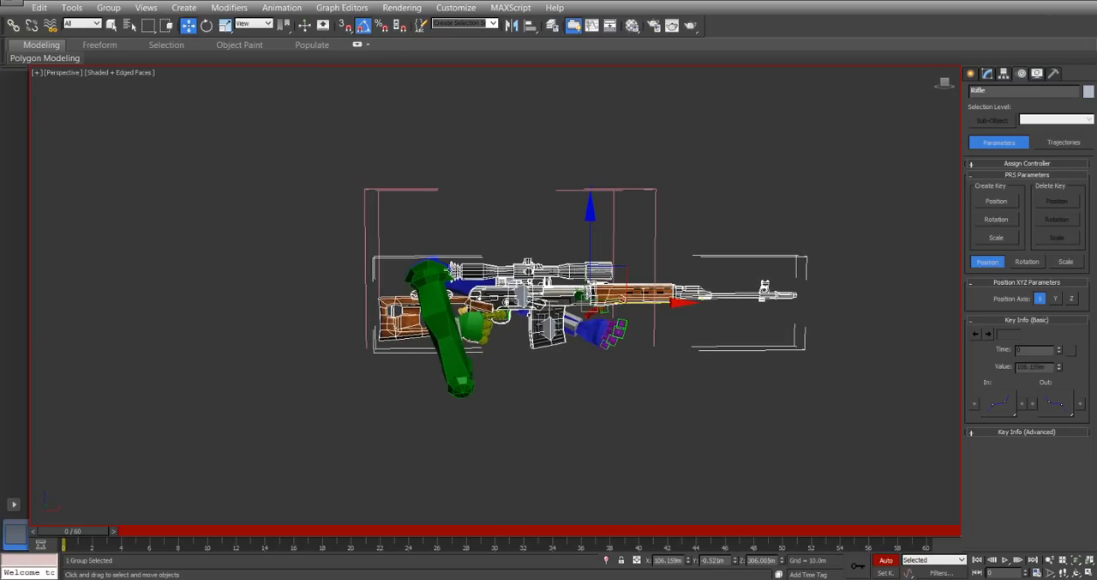
pyautogui.scroll(4, 497, 346)
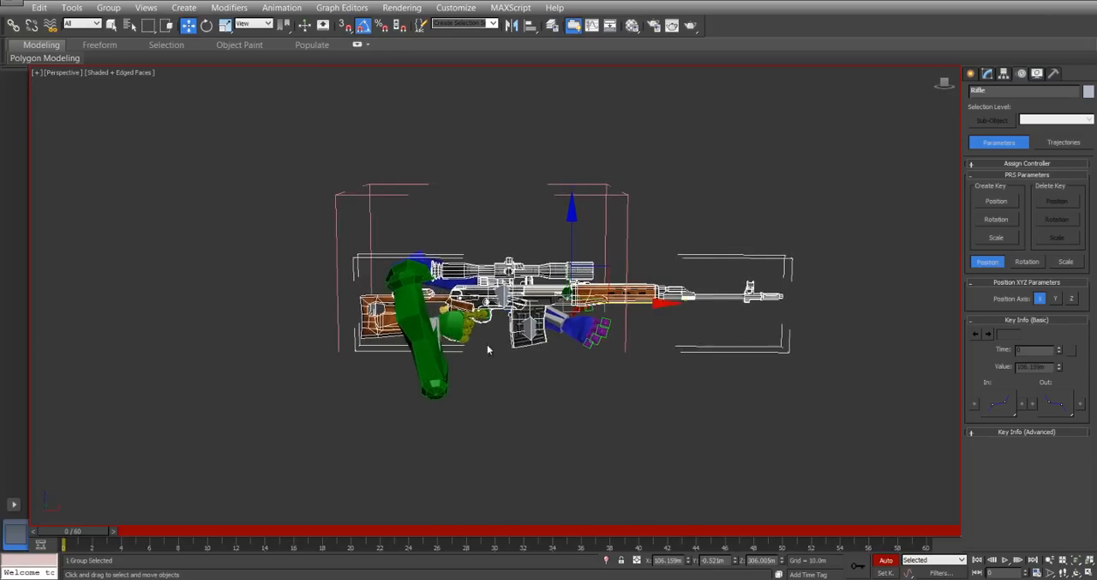
pyautogui.scroll(2, 643, 292)
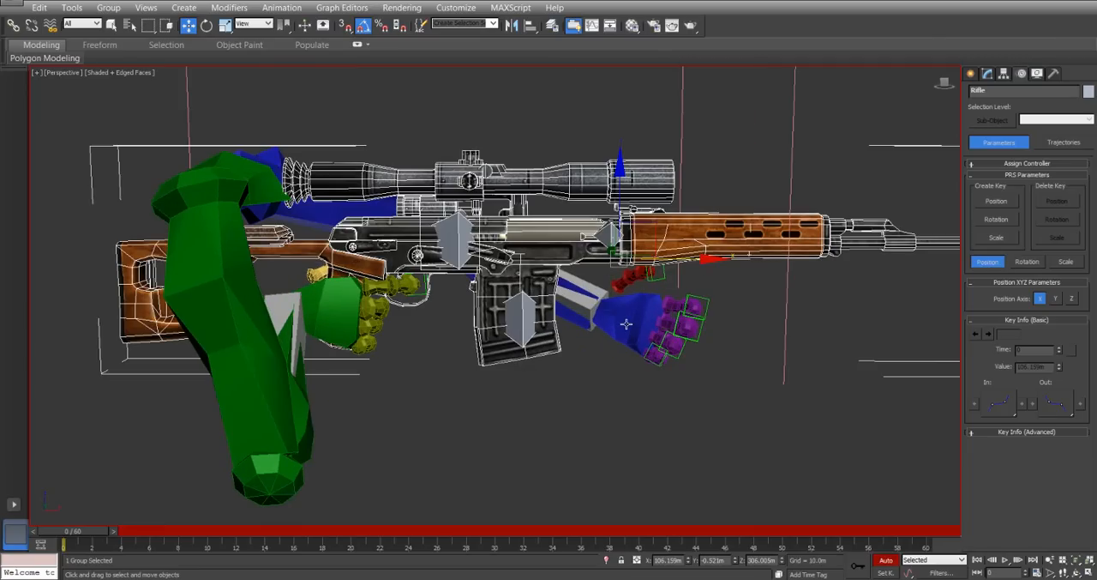
pyautogui.click(636, 324)
pyautogui.keyDown('alt'); pyautogui.moveTo(635, 324); pyautogui.dragTo(686, 309, button='middle'); pyautogui.keyUp('alt')
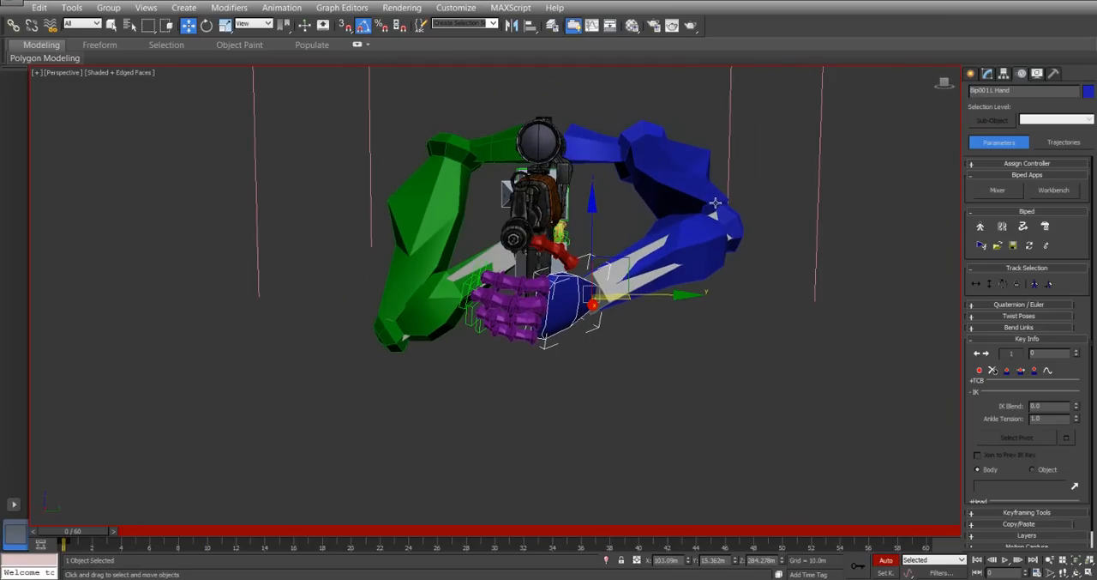
pyautogui.keyDown('alt'); pyautogui.moveTo(589, 257); pyautogui.dragTo(629, 293, button='middle'); pyautogui.keyUp('alt')
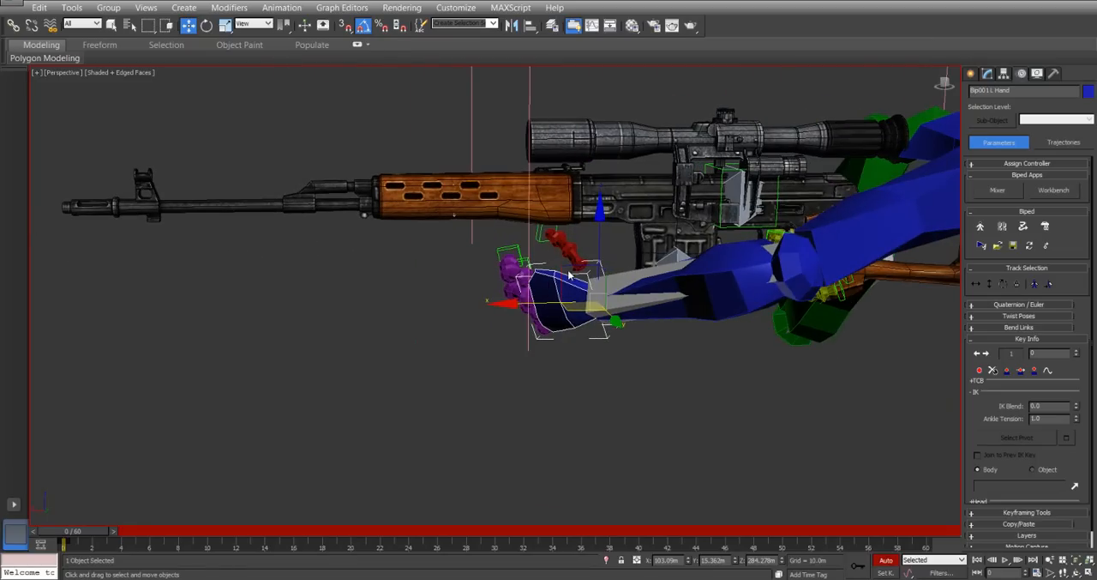
pyautogui.moveTo(570, 273); pyautogui.dragTo(543, 220)
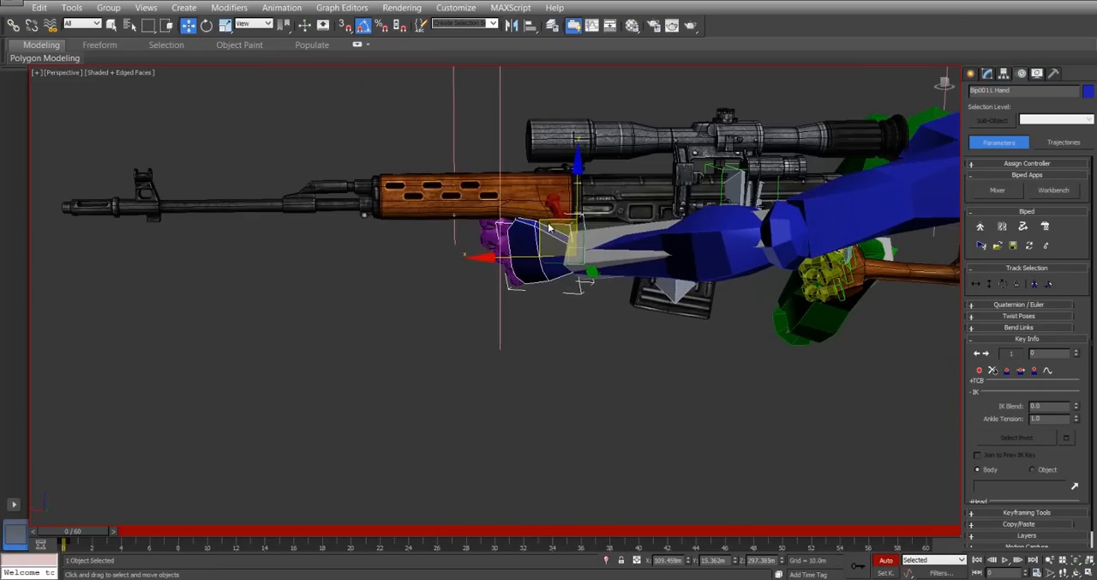
# Rotate the left hand and its thumb to grip the wooden handguard, checking the pose from both sides.
pyautogui.rightClick(544, 218)
pyautogui.click(567, 247)
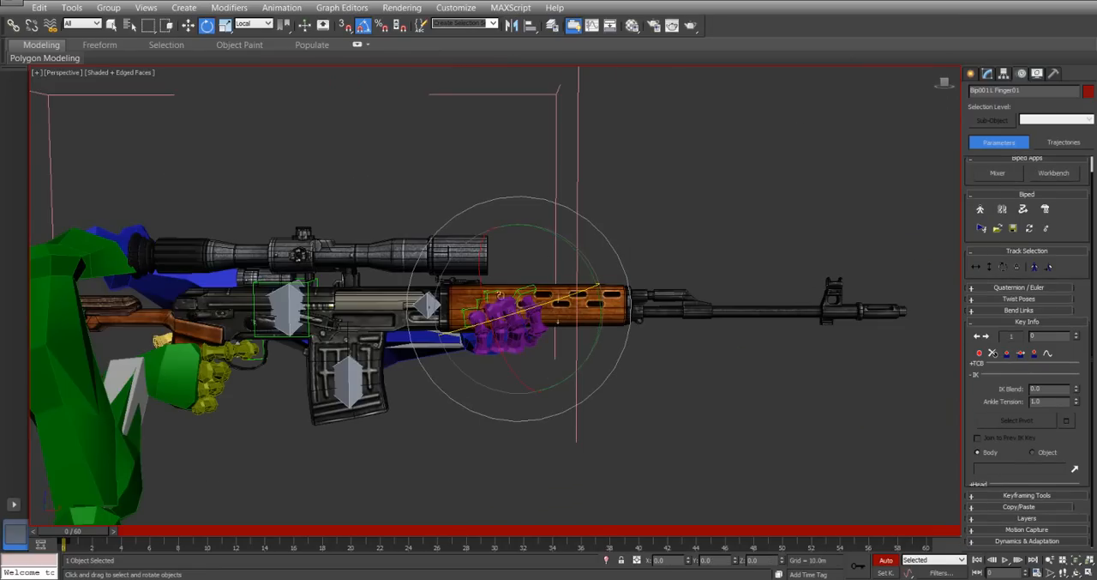
pyautogui.scroll(5, 489, 325)
pyautogui.keyDown('alt'); pyautogui.moveTo(490, 360); pyautogui.dragTo(631, 265, button='middle'); pyautogui.keyUp('alt')
pyautogui.press('w')
pyautogui.scroll(-5, 664, 390)
pyautogui.keyDown('alt'); pyautogui.moveTo(609, 334); pyautogui.dragTo(506, 231, button='middle'); pyautogui.keyUp('alt')
pyautogui.scroll(5, 670, 311)
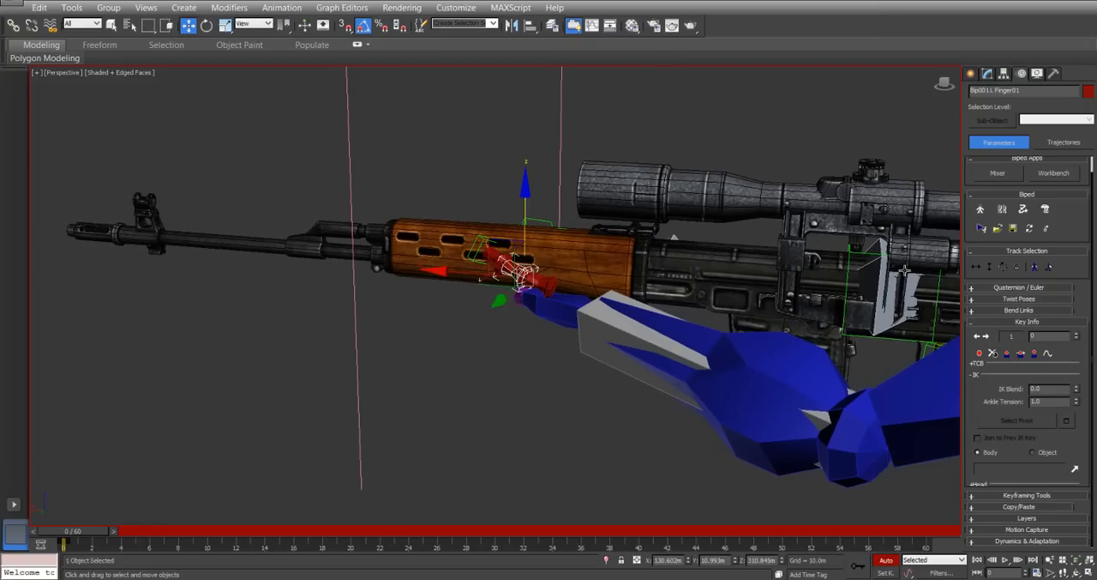
pyautogui.click(549, 316)
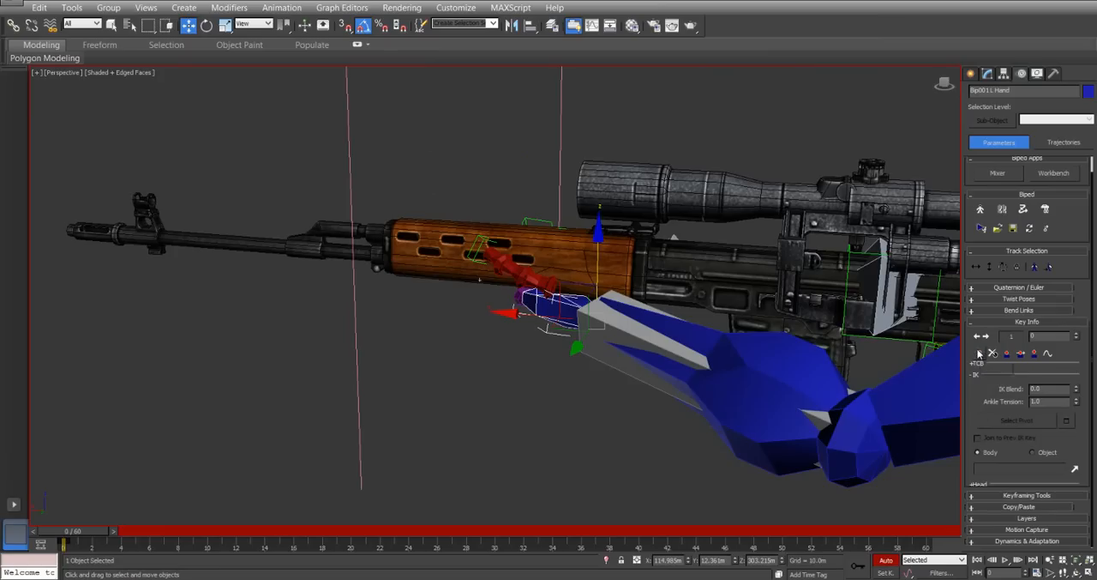
pyautogui.click(1075, 471)
pyautogui.press('h')
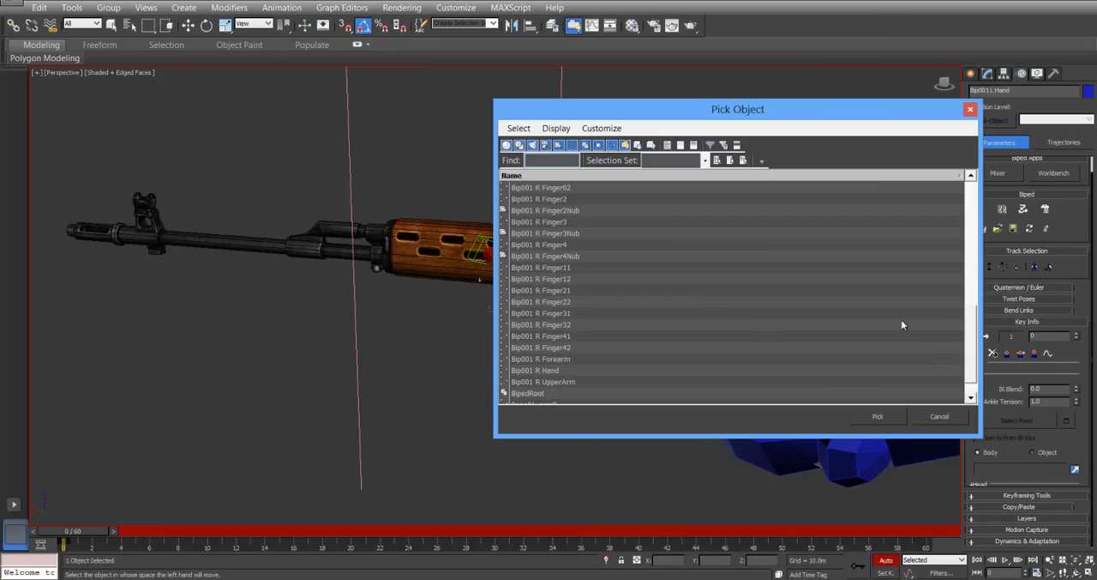
pyautogui.moveTo(969, 347)
pyautogui.mouseDown()
pyautogui.moveTo(967, 370)
pyautogui.moveTo(972, 306)
pyautogui.moveTo(971, 327)
pyautogui.mouseUp()
pyautogui.click(941, 417)
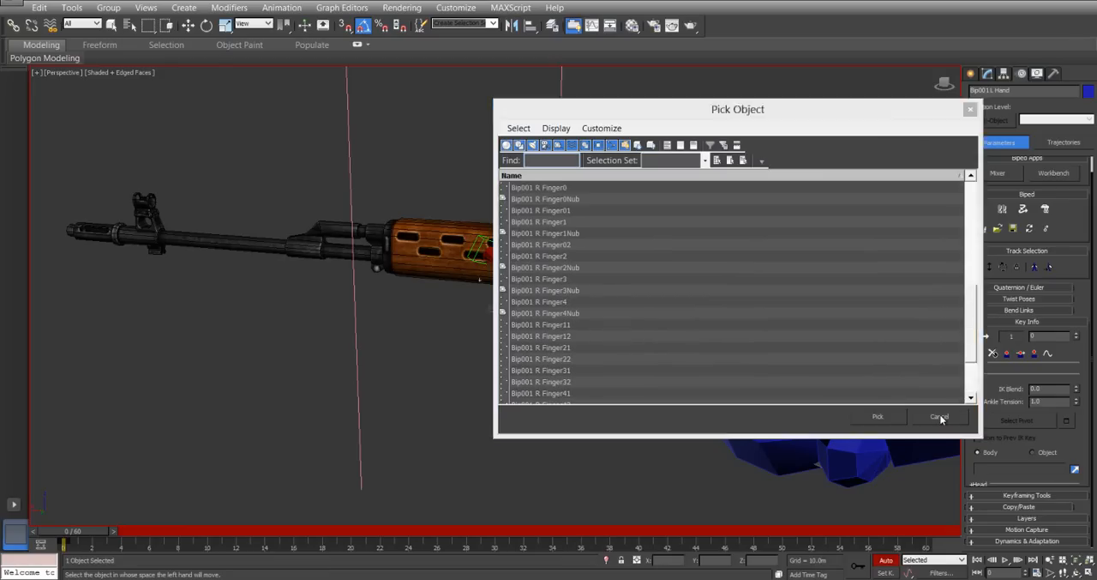
pyautogui.press('w')
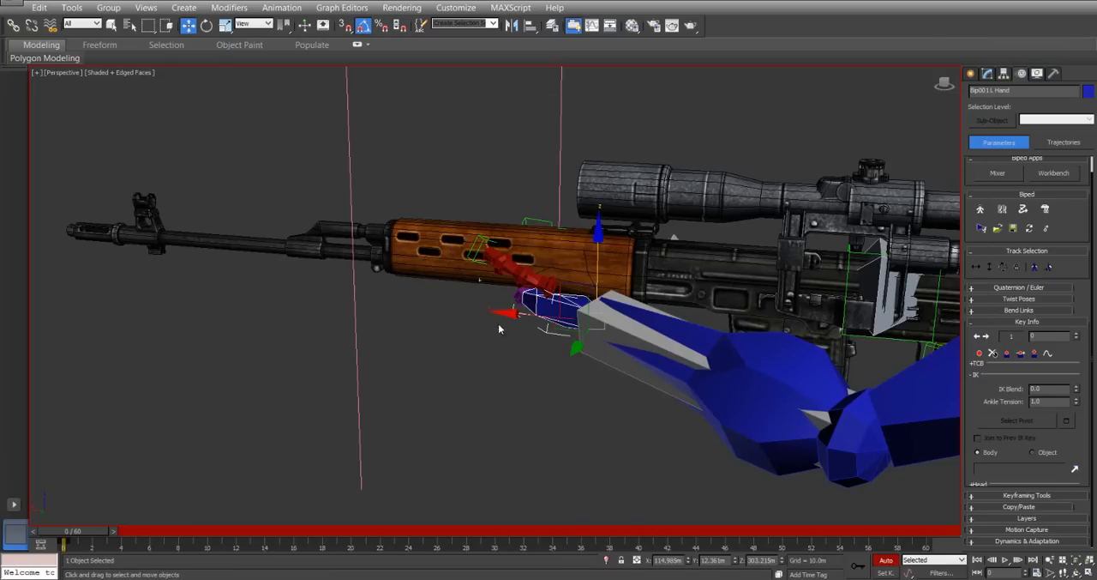
# Open the Rifle group so its individual parts can be selected.
pyautogui.click(436, 239)
pyautogui.click(108, 7)
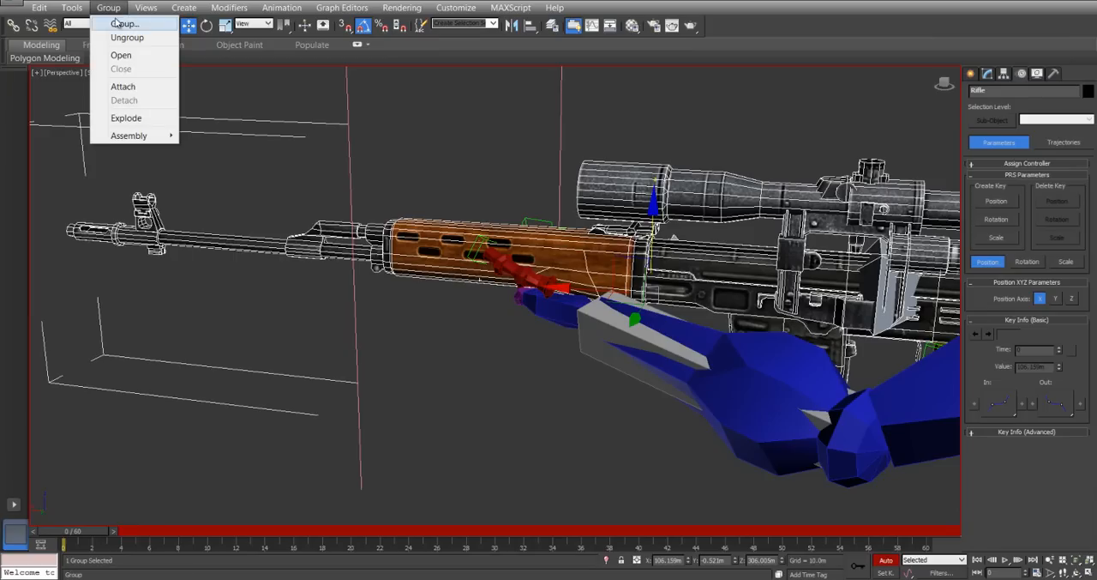
pyautogui.click(119, 55)
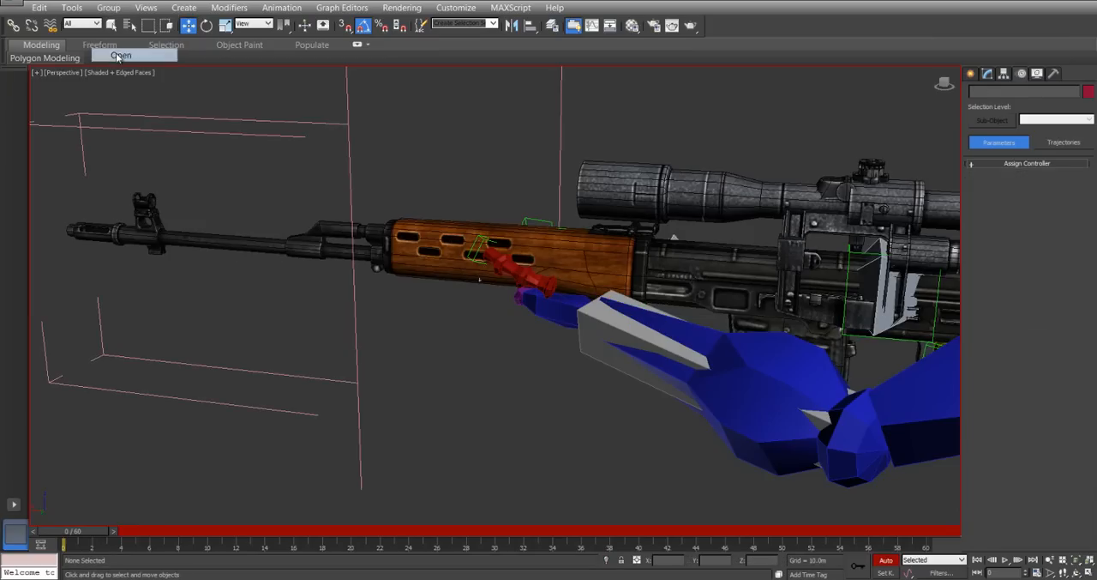
# Attach the left hand's IK to LeftHotSpot in object space with an IK Blend of 1.0.
pyautogui.click(545, 311)
pyautogui.click(1076, 470)
pyautogui.moveTo(975, 340); pyautogui.dragTo(973, 376)
pyautogui.click(532, 313)
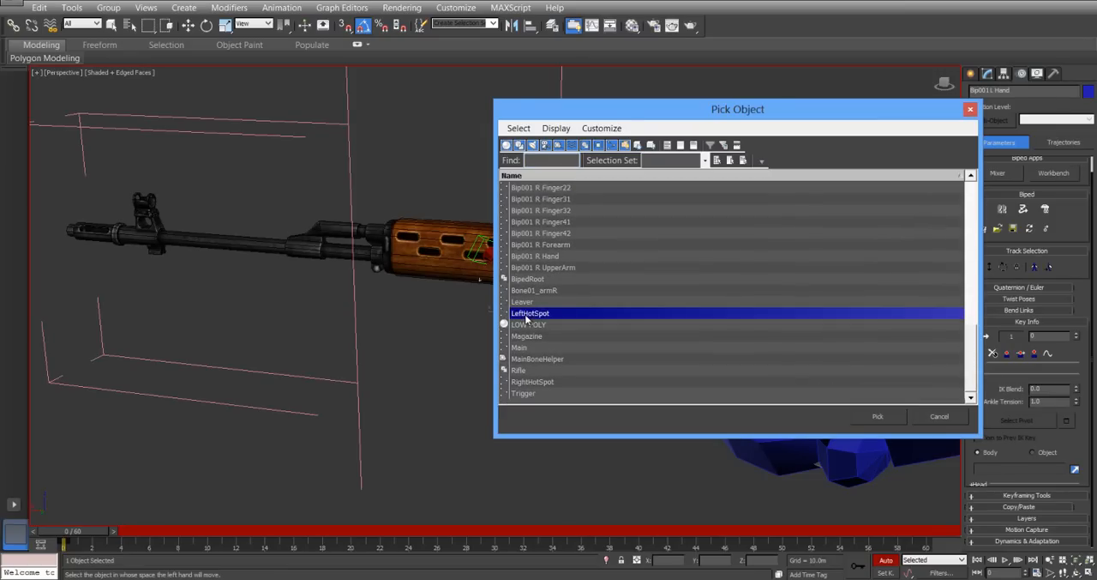
pyautogui.click(878, 416)
pyautogui.click(1046, 455)
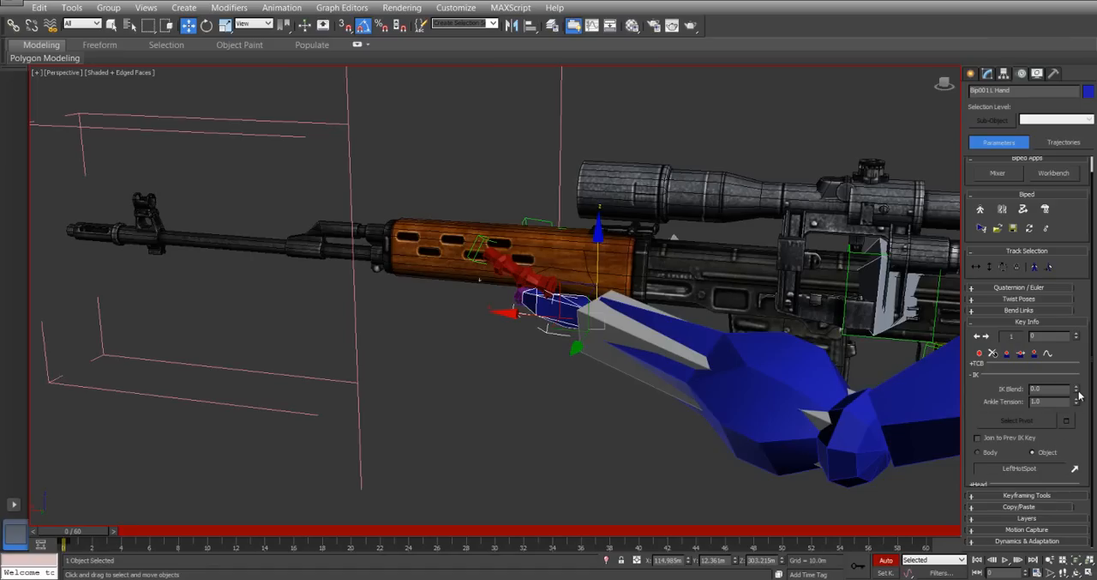
pyautogui.moveTo(1078, 352); pyautogui.dragTo(1047, 156)
# Set the left hand's IK pivot to the wrist point.
pyautogui.moveTo(564, 341); pyautogui.dragTo(341, 256, button='middle')
pyautogui.keyDown('alt'); pyautogui.moveTo(342, 256); pyautogui.dragTo(354, 333, button='middle'); pyautogui.keyUp('alt')
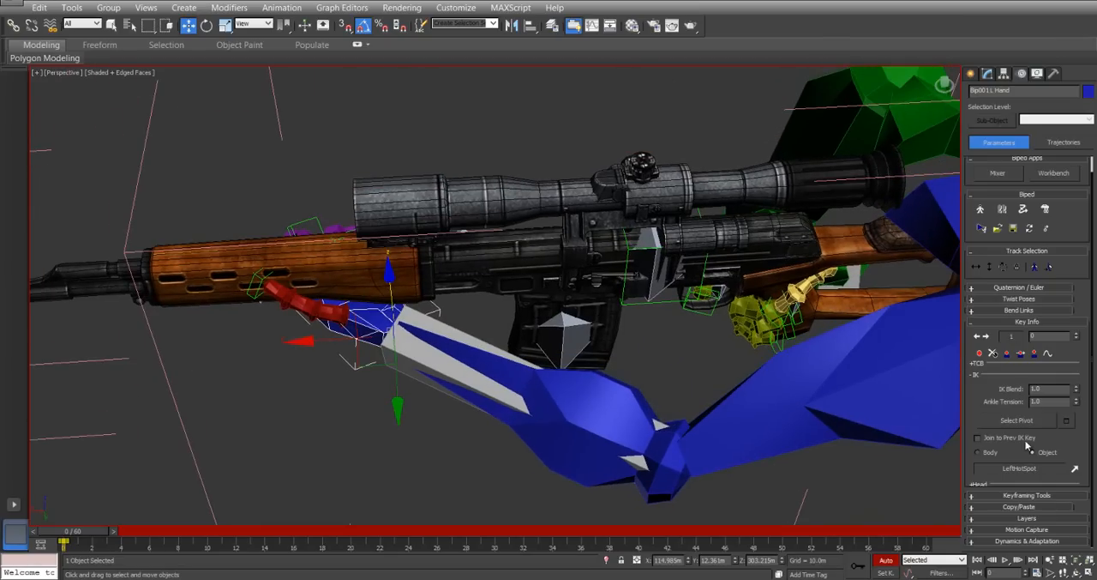
pyautogui.click(1070, 422)
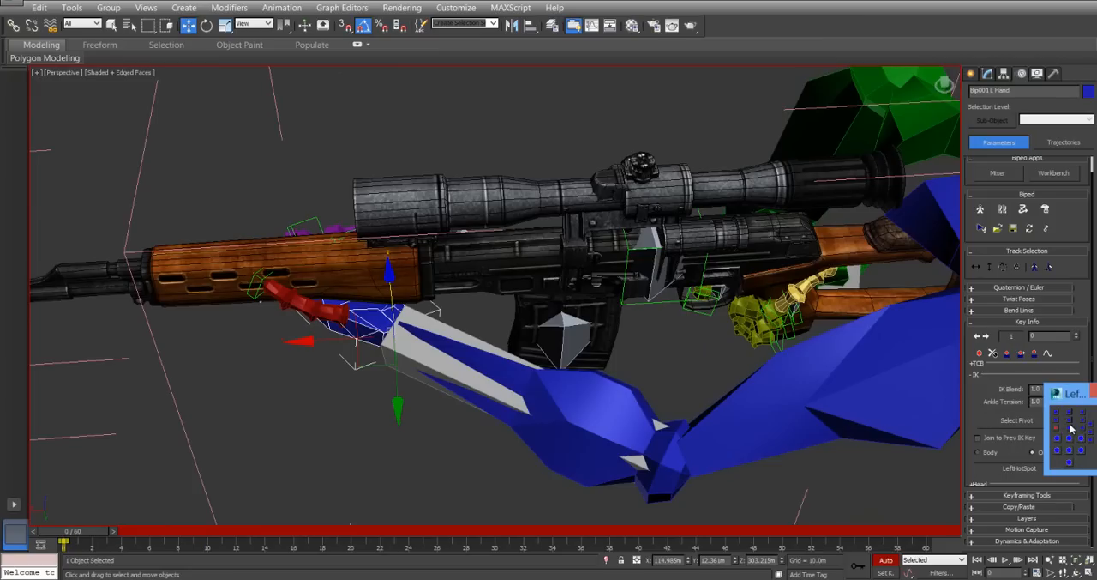
pyautogui.moveTo(1086, 396); pyautogui.dragTo(708, 300)
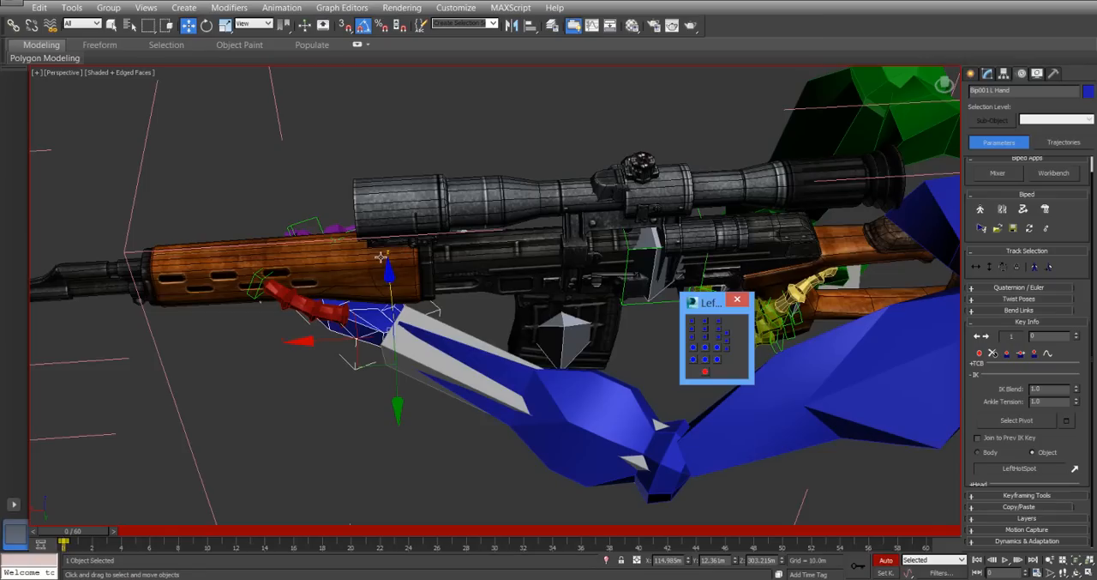
pyautogui.click(737, 300)
# Set the right hand's IK pivot to the wrist point as well.
pyautogui.scroll(8, 653, 280)
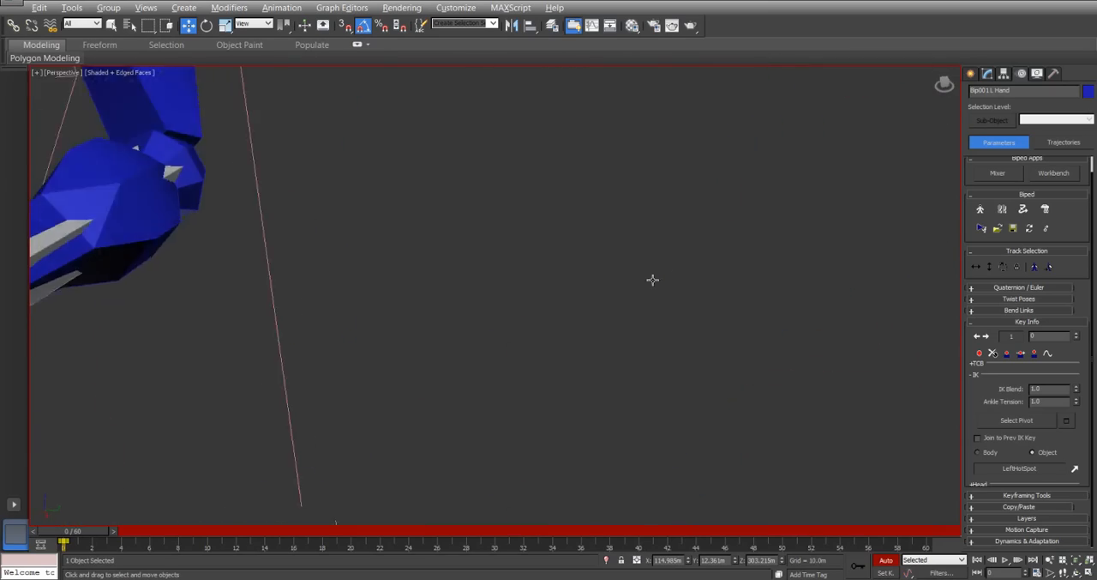
pyautogui.scroll(1, 653, 280)
pyautogui.press('z')
pyautogui.keyDown('alt'); pyautogui.moveTo(467, 279); pyautogui.dragTo(528, 267, button='middle'); pyautogui.keyUp('alt')
pyautogui.keyDown('alt'); pyautogui.moveTo(343, 285); pyautogui.dragTo(454, 273, button='middle'); pyautogui.keyUp('alt')
pyautogui.scroll(-4, 320, 279)
pyautogui.moveTo(294, 289); pyautogui.dragTo(576, 316, button='middle')
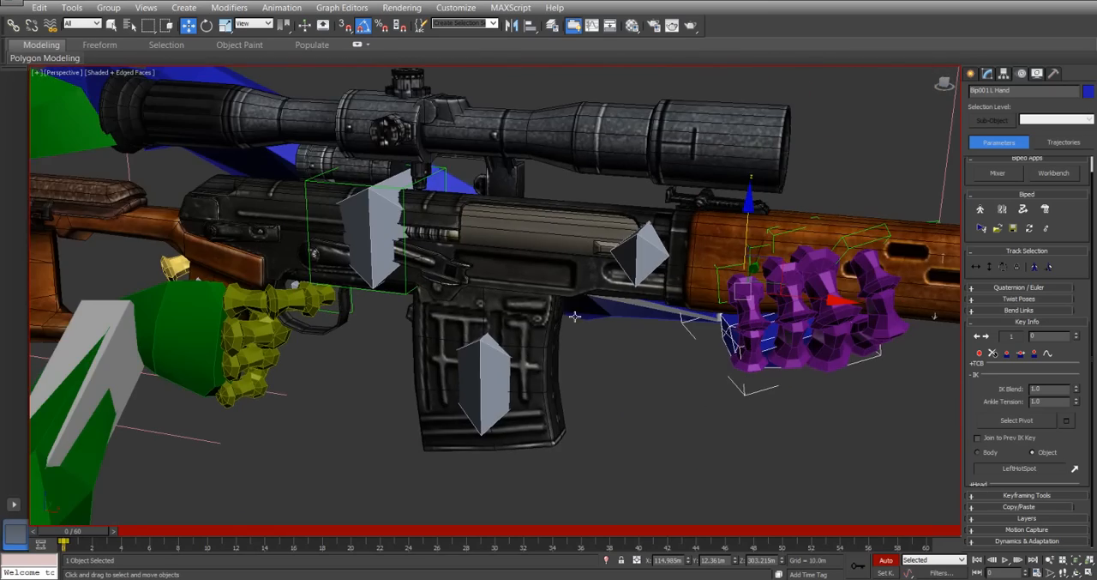
pyautogui.click(217, 322)
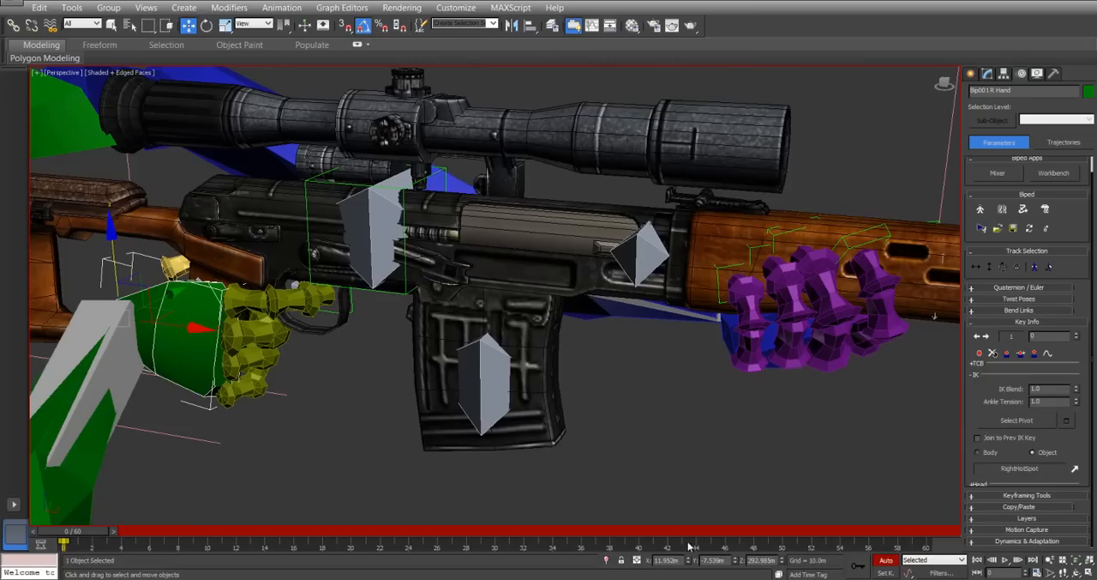
pyautogui.click(1067, 421)
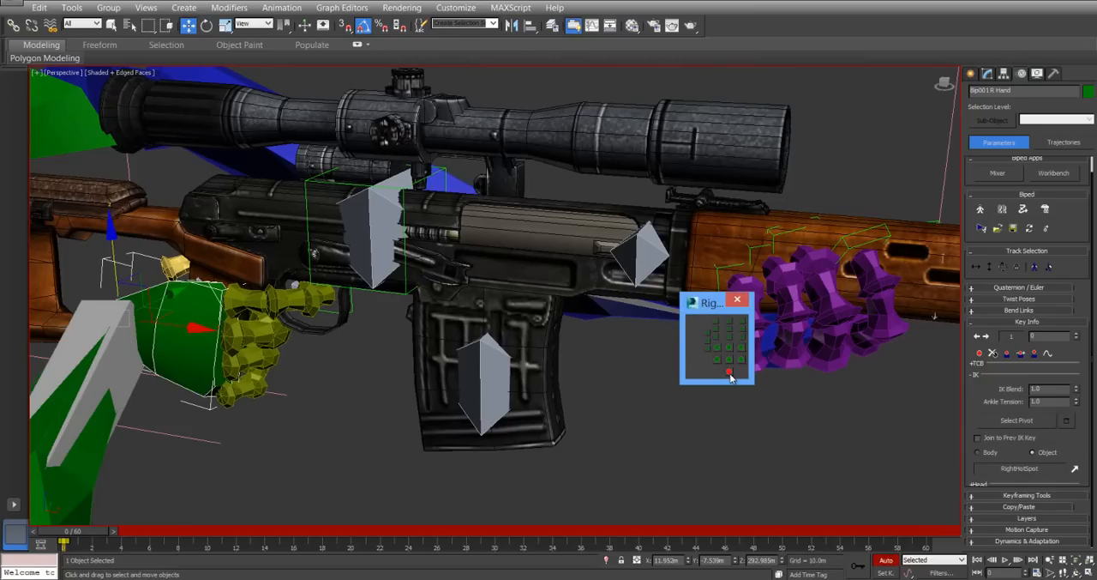
pyautogui.click(743, 298)
# Raise the rifle's Main bone to about X 75.86 m and Z 335.2 m to test that both arms follow.
pyautogui.click(726, 321)
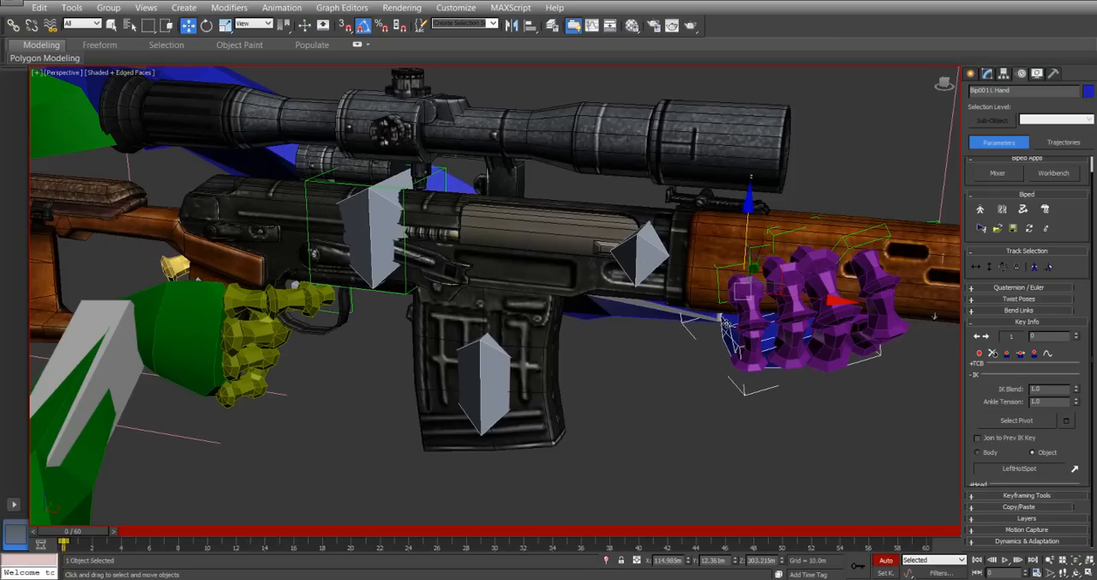
pyautogui.moveTo(363, 341); pyautogui.dragTo(494, 317, button='middle')
pyautogui.scroll(-3, 567, 383)
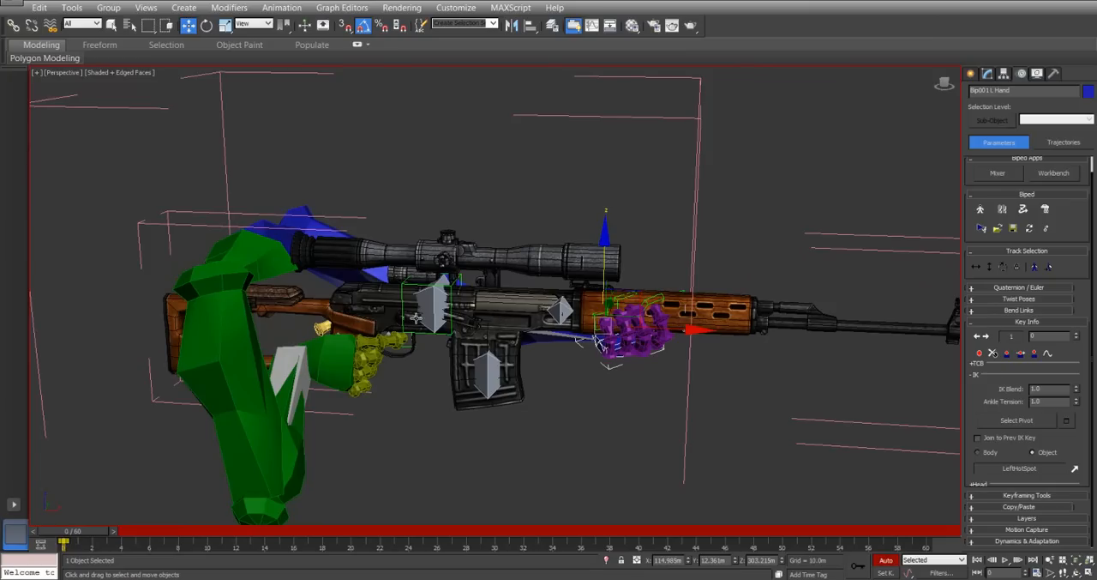
pyautogui.click(779, 130)
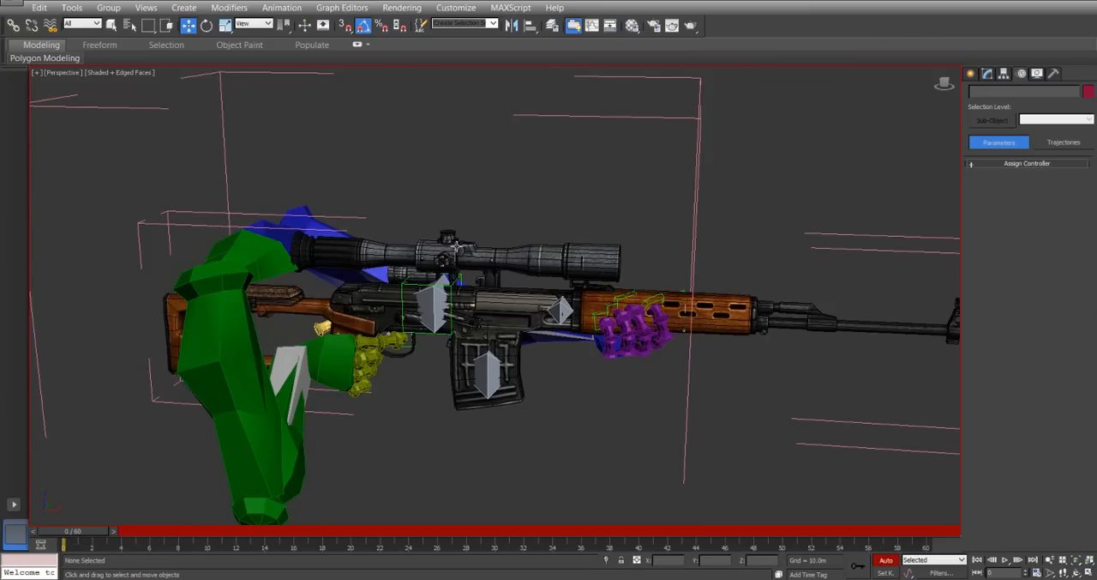
pyautogui.click(432, 305)
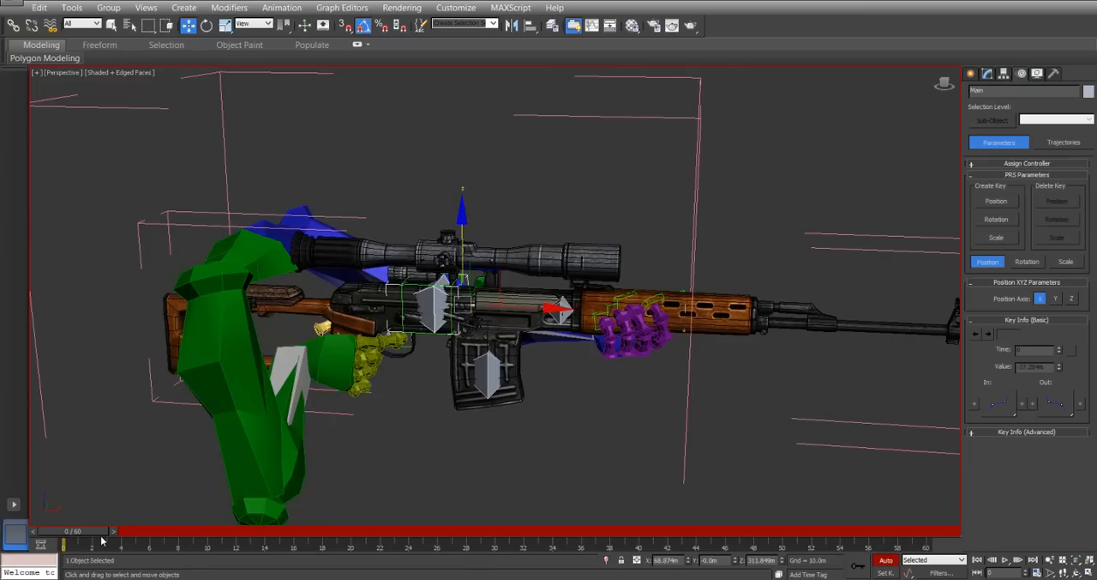
pyautogui.keyDown('alt'); pyautogui.moveTo(412, 377); pyautogui.dragTo(423, 361, button='middle'); pyautogui.keyUp('alt')
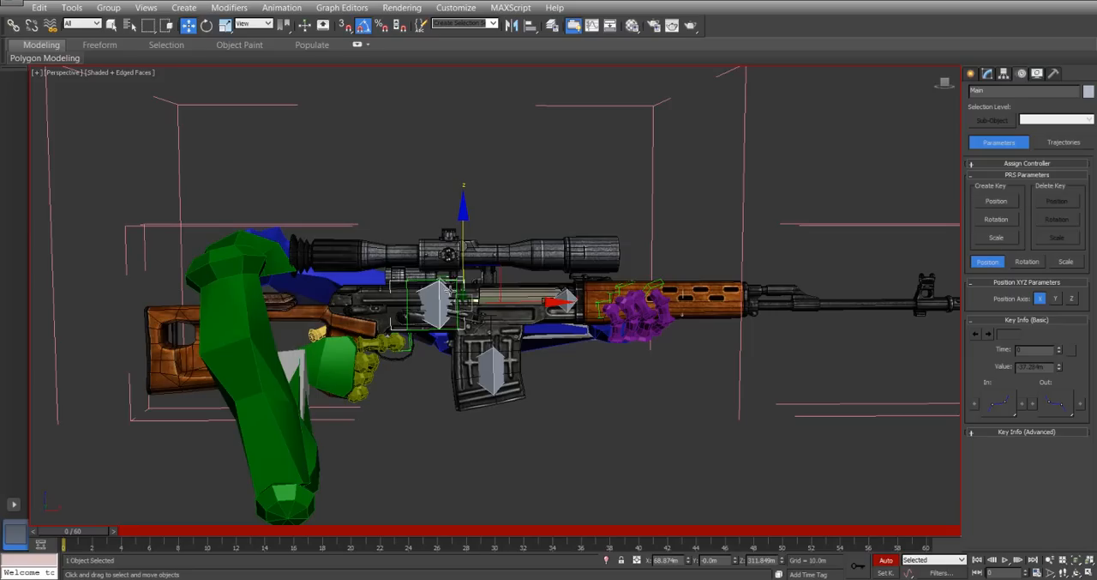
pyautogui.moveTo(493, 263); pyautogui.dragTo(511, 196)
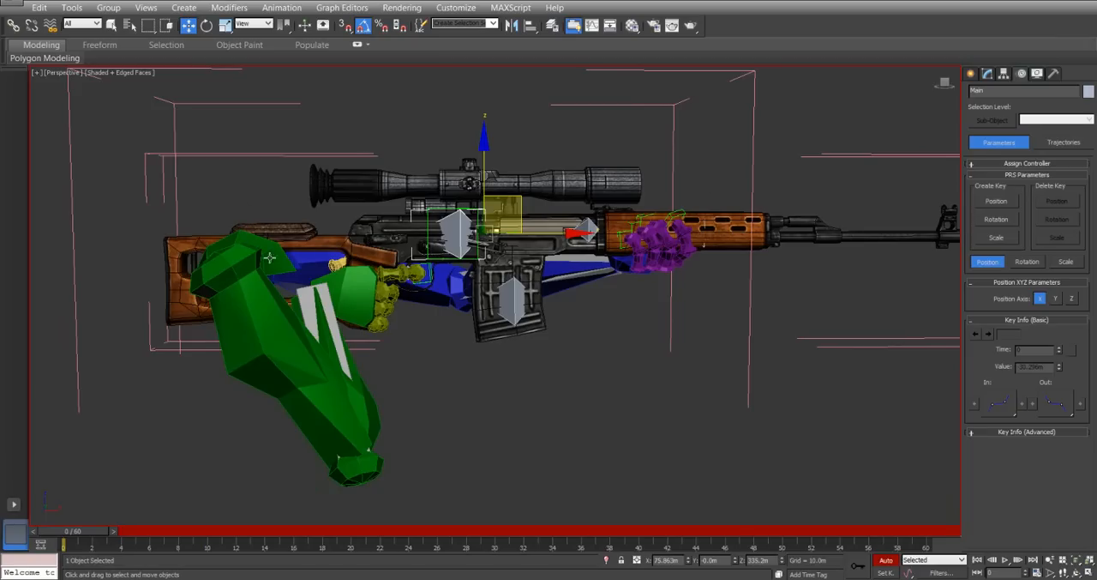
pyautogui.moveTo(324, 227); pyautogui.dragTo(333, 229, button='middle')
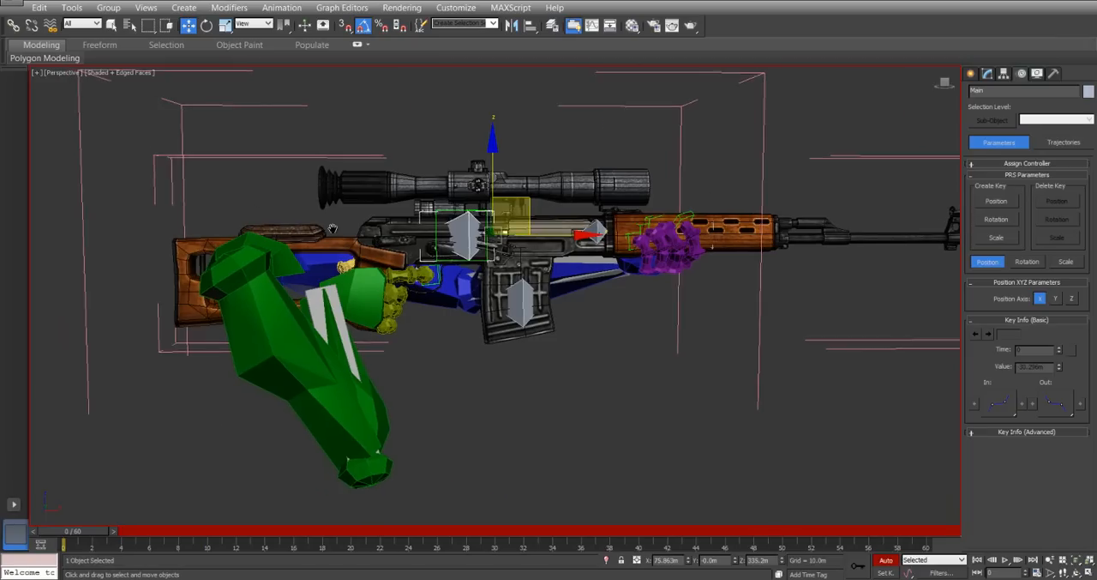
pyautogui.scroll(-3, 311, 196)
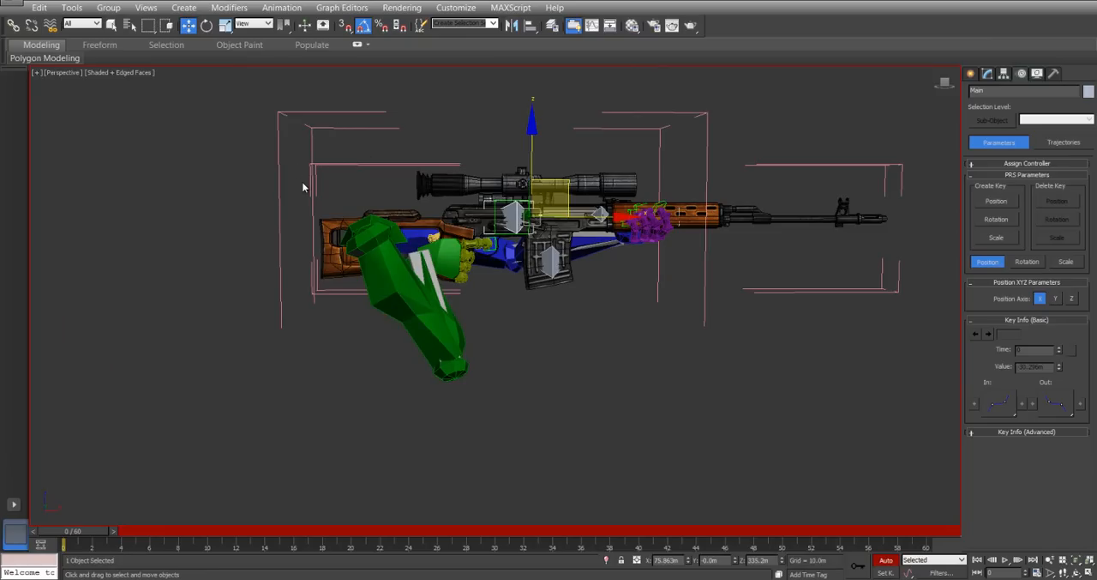
# Shift the Main bone sideways and rotate it 5° about its local Y axis, checking the arms from several angles.
pyautogui.keyDown('alt'); pyautogui.moveTo(372, 289); pyautogui.dragTo(467, 339, button='middle'); pyautogui.keyUp('alt')
pyautogui.rightClick(545, 226)
pyautogui.click(610, 248)
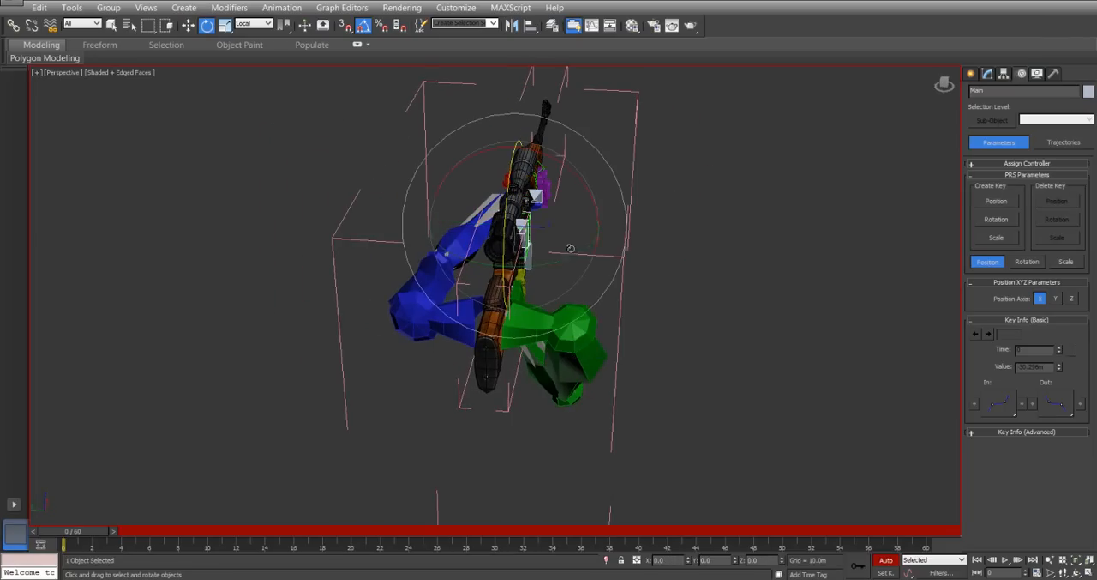
pyautogui.moveTo(552, 261); pyautogui.dragTo(563, 263)
pyautogui.keyDown('alt'); pyautogui.moveTo(464, 277); pyautogui.dragTo(507, 259, button='middle'); pyautogui.keyUp('alt')
pyautogui.rightClick(508, 259)
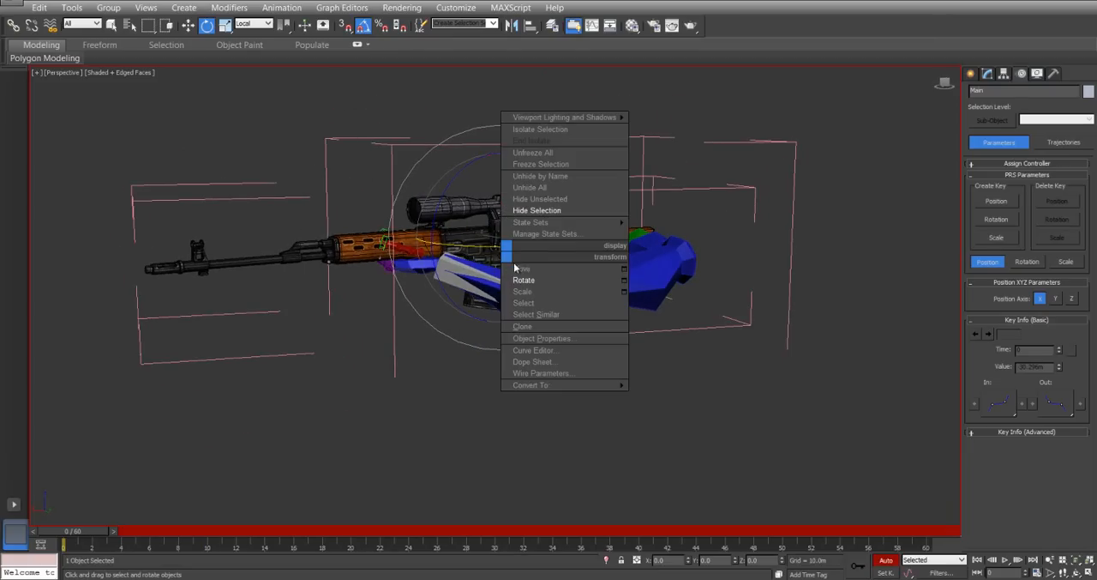
pyautogui.click(520, 268)
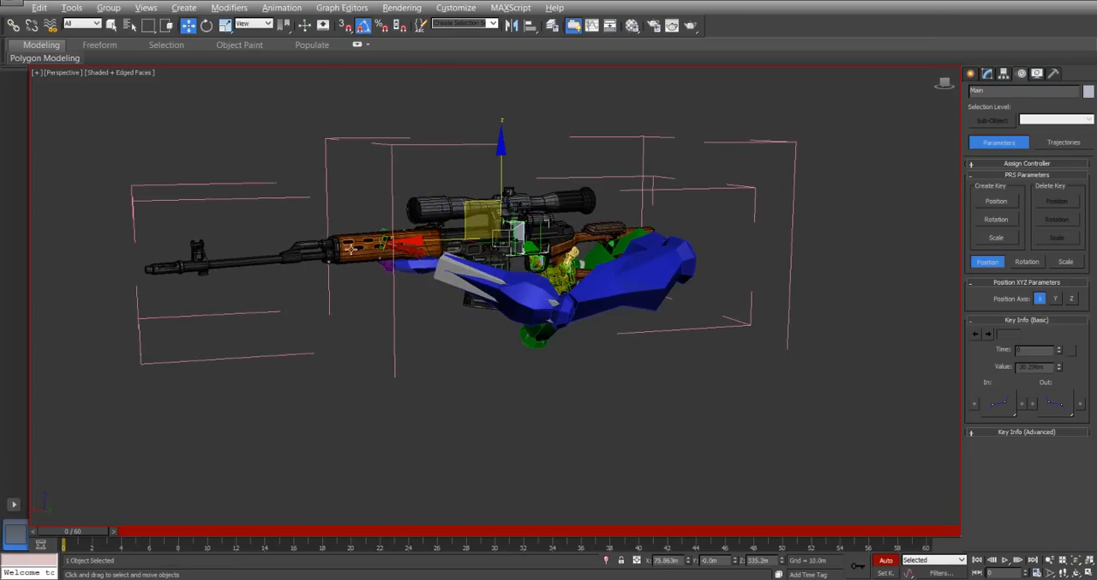
pyautogui.keyDown('alt'); pyautogui.moveTo(350, 248); pyautogui.dragTo(414, 294, button='middle'); pyautogui.keyUp('alt')
pyautogui.keyDown('alt'); pyautogui.moveTo(552, 285); pyautogui.dragTo(535, 310, button='middle'); pyautogui.keyUp('alt')
pyautogui.rightClick(532, 300)
pyautogui.click(548, 322)
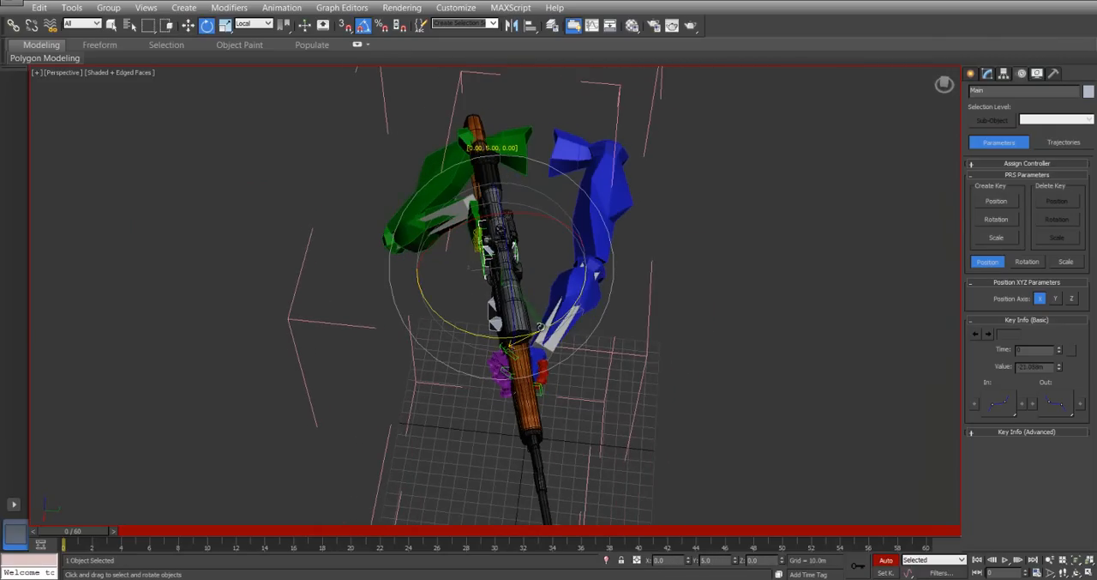
# Move the Main bone to about X 65.21 m and Y -26.51 m to place the rifle in its aiming pose.
pyautogui.rightClick(536, 302)
pyautogui.click(538, 298)
pyautogui.moveTo(535, 297); pyautogui.dragTo(533, 273)
pyautogui.keyDown('alt'); pyautogui.moveTo(443, 304); pyautogui.dragTo(408, 319, button='middle'); pyautogui.keyUp('alt')
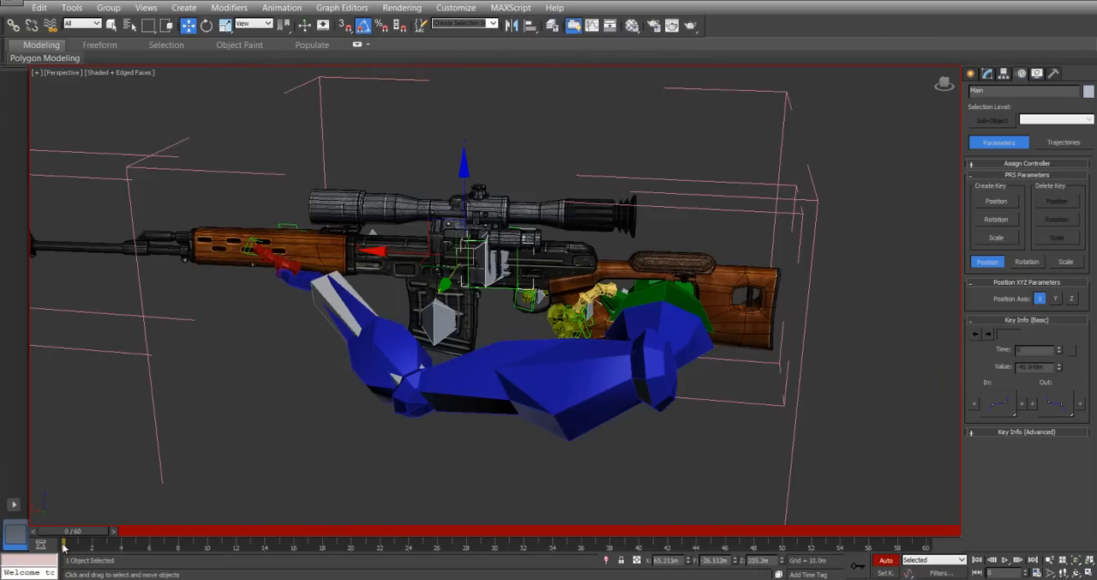
# Key the Main bone's aiming pose at frame 0 and at frame 10.
pyautogui.click(853, 568)
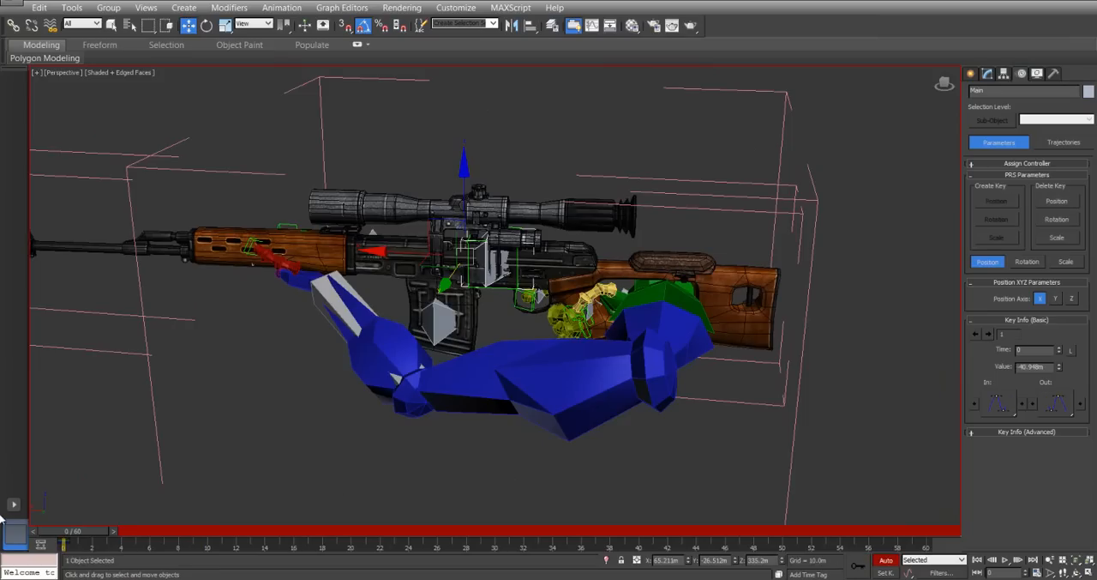
pyautogui.moveTo(65, 545); pyautogui.dragTo(206, 546)
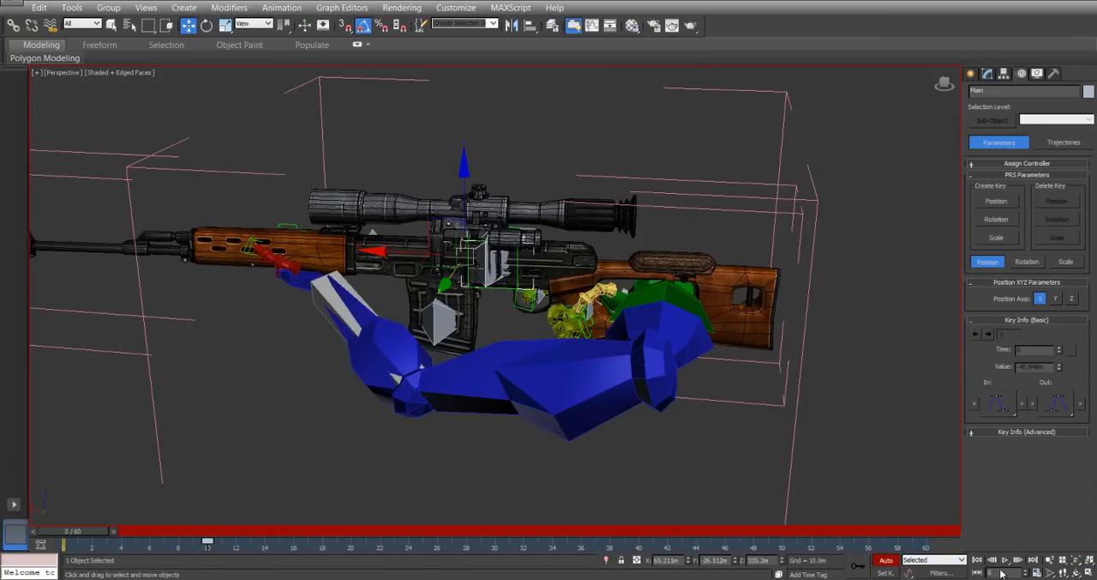
pyautogui.click(865, 571)
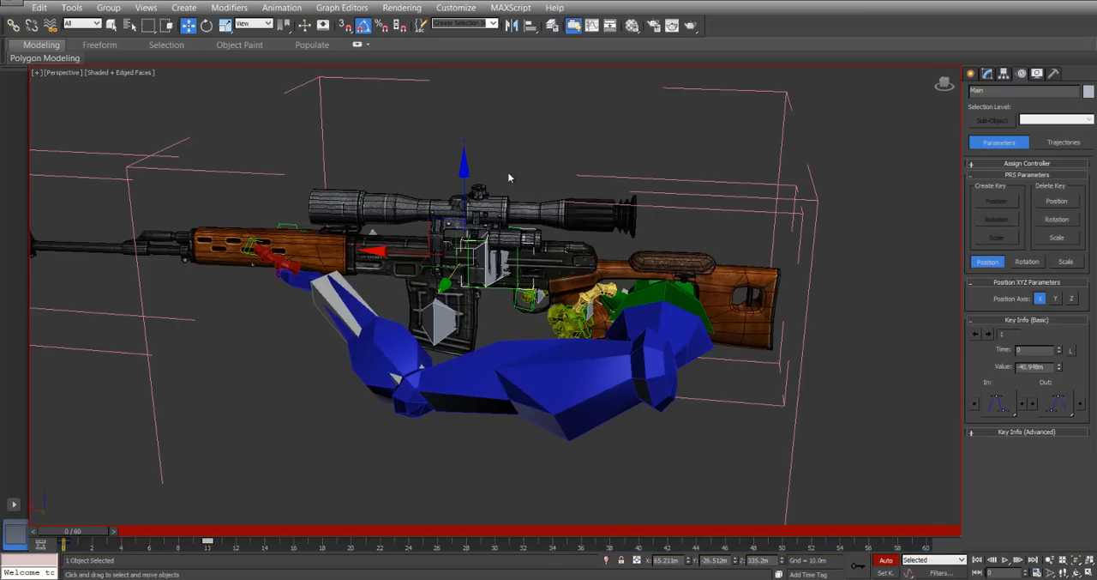
# At frame 0, lower the Main bone to about X 51.25 m and Z 266.86 m and rotate it so the rifle points downward.
pyautogui.keyDown('alt'); pyautogui.moveTo(431, 216); pyautogui.dragTo(485, 382, button='middle'); pyautogui.keyUp('alt')
pyautogui.rightClick(485, 384)
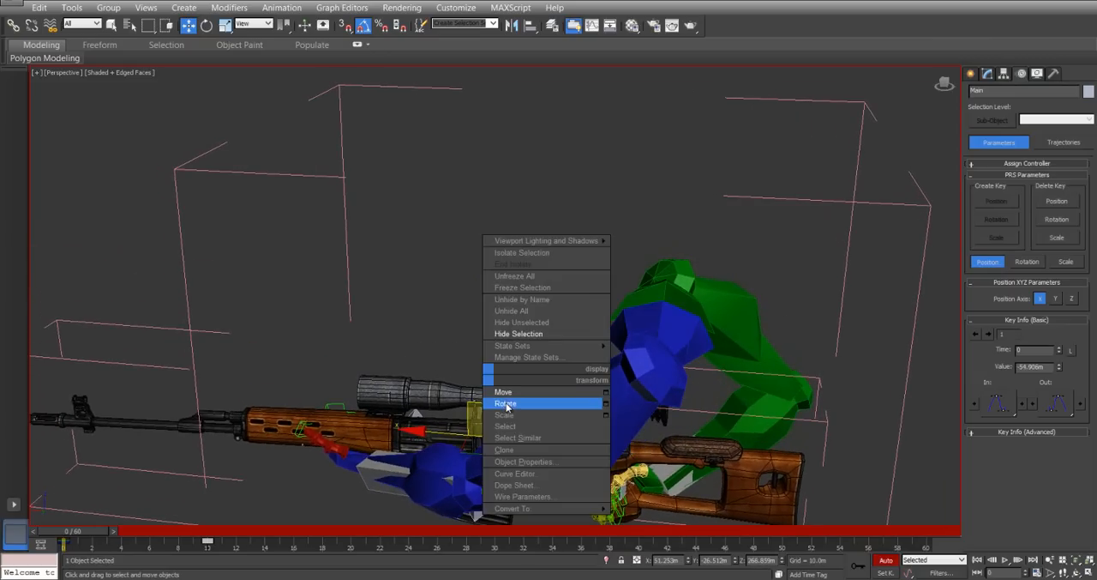
pyautogui.click(506, 404)
pyautogui.moveTo(550, 376); pyautogui.dragTo(520, 345)
pyautogui.keyDown('alt'); pyautogui.moveTo(521, 344); pyautogui.dragTo(471, 60, button='middle'); pyautogui.keyUp('alt')
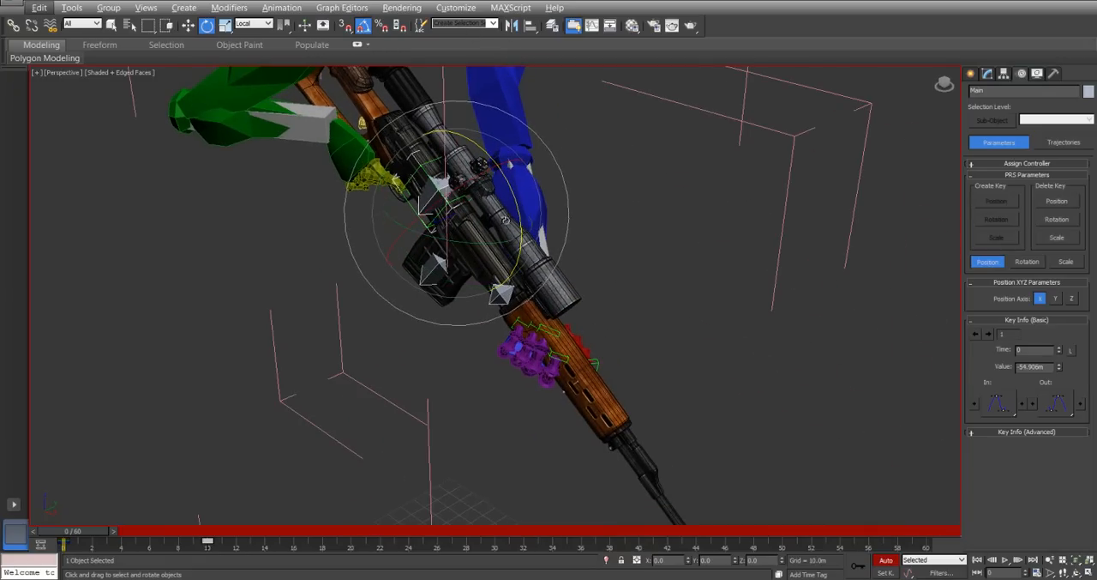
pyautogui.moveTo(445, 275); pyautogui.dragTo(461, 279)
pyautogui.keyDown('alt'); pyautogui.moveTo(461, 280); pyautogui.dragTo(473, 332, button='middle'); pyautogui.keyUp('alt')
pyautogui.scroll(-4, 407, 319)
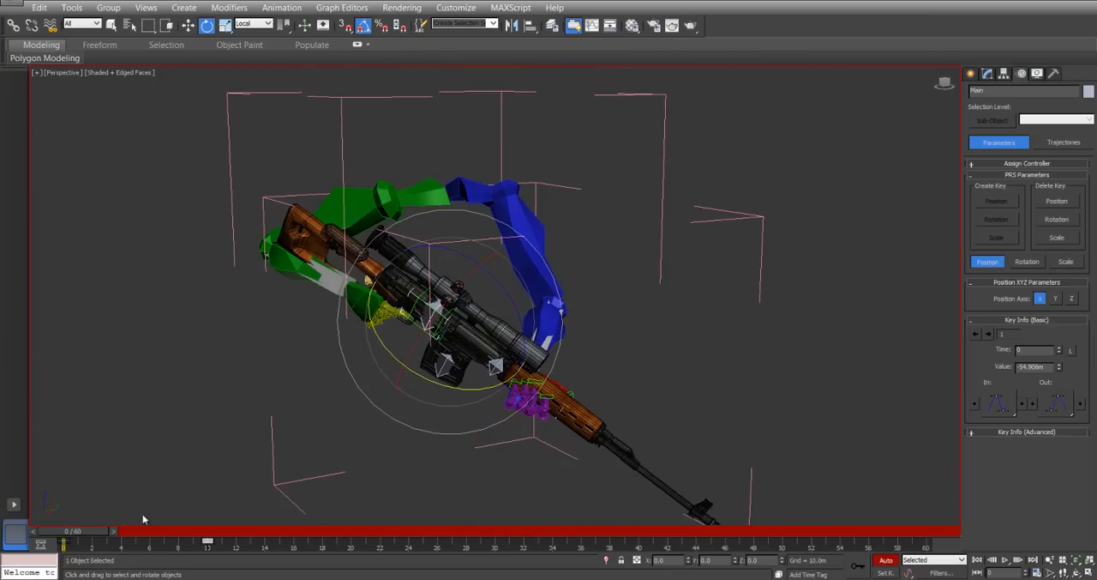
# Scrub through the raise to frame 15 and copy the Main bone's frame 10 key there to hold the aim.
pyautogui.moveTo(85, 533); pyautogui.dragTo(206, 533)
pyautogui.press('e')
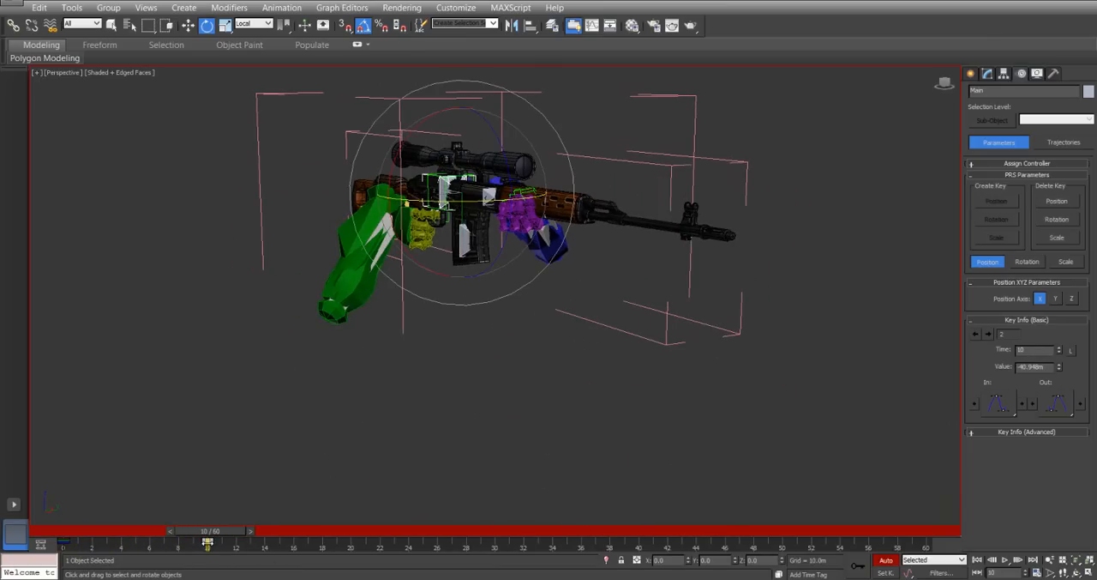
pyautogui.moveTo(212, 534); pyautogui.dragTo(280, 561)
pyautogui.press('e')
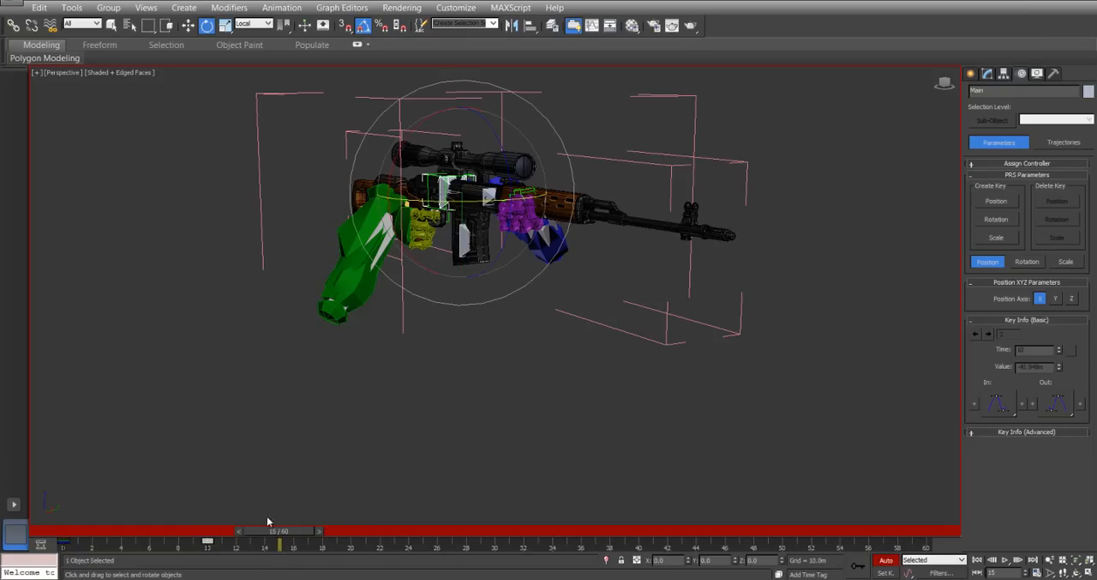
pyautogui.keyDown('shift'); pyautogui.moveTo(209, 545); pyautogui.dragTo(282, 547); pyautogui.keyUp('shift')
# At frame 15, rotate the middle segment of the right index finger slightly to key its rest pose beside the trigger.
pyautogui.keyDown('alt'); pyautogui.moveTo(356, 292); pyautogui.dragTo(417, 293, button='middle'); pyautogui.keyUp('alt')
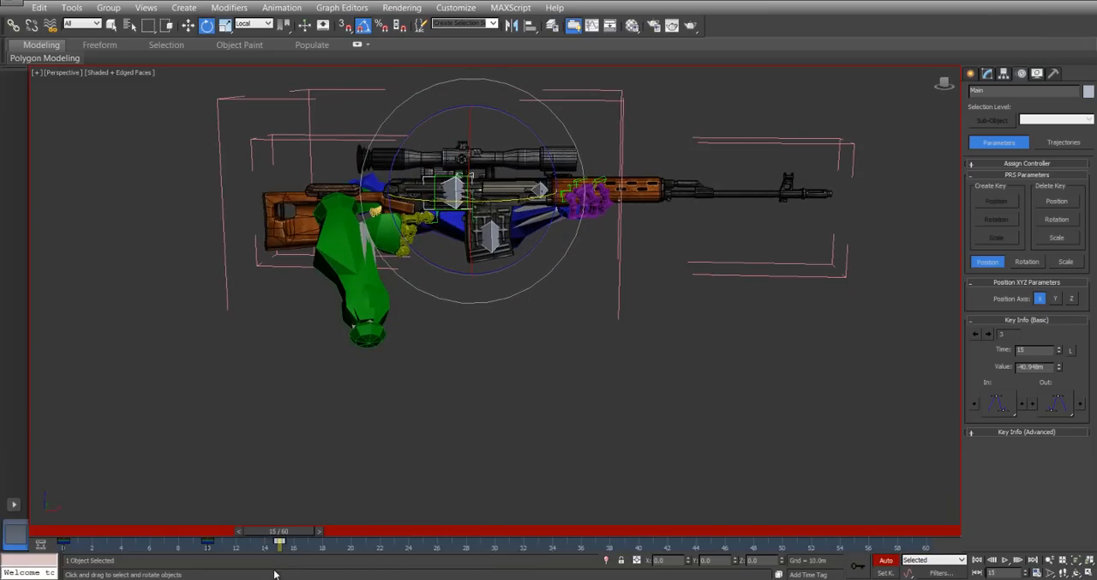
pyautogui.moveTo(276, 538); pyautogui.dragTo(311, 543)
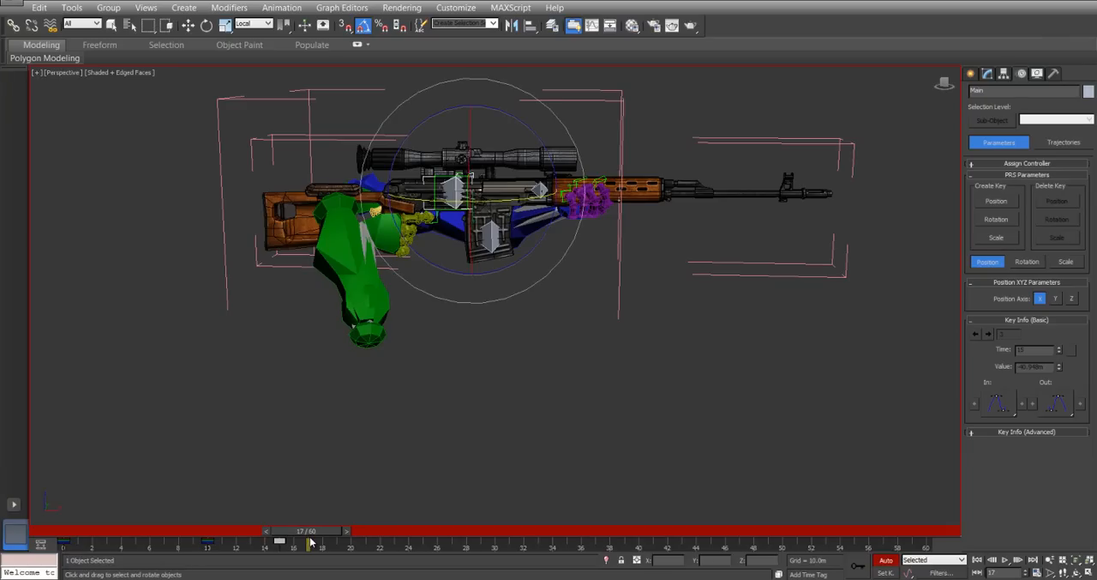
pyautogui.scroll(6, 389, 286)
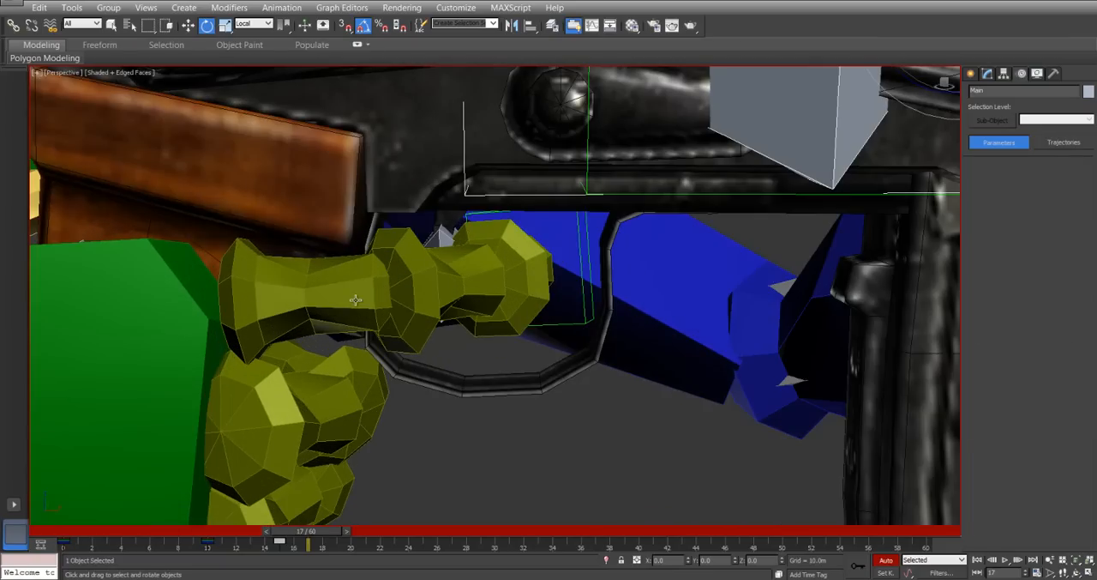
pyautogui.click(355, 299)
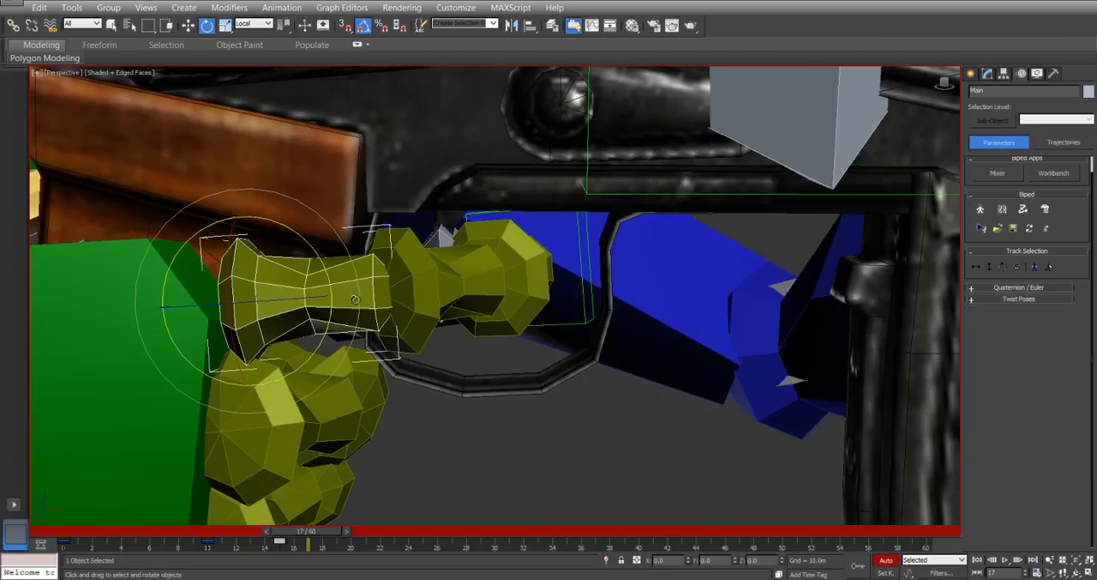
pyautogui.click(437, 283)
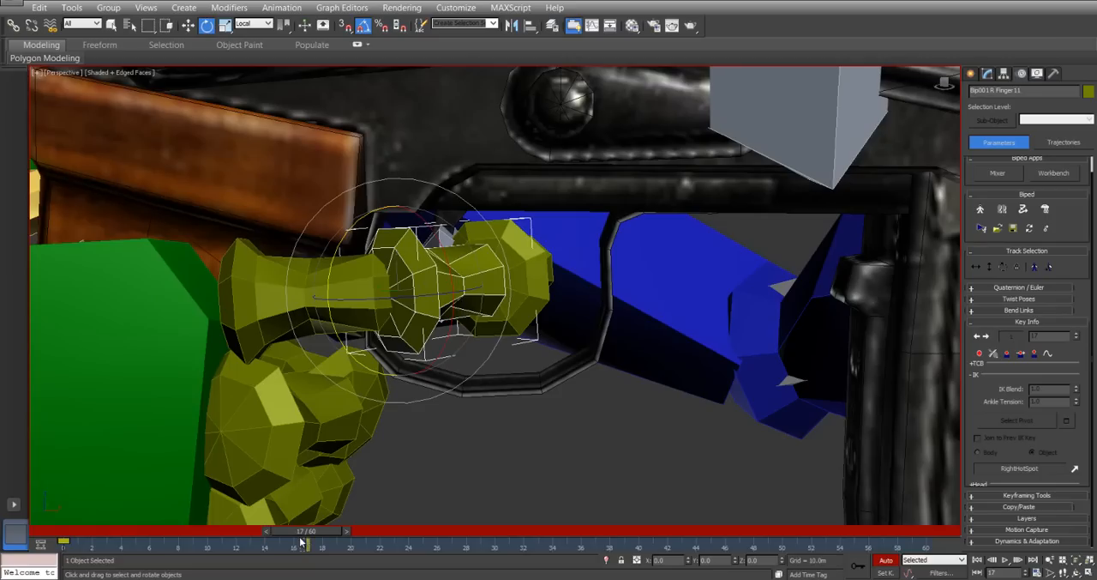
pyautogui.moveTo(315, 533); pyautogui.dragTo(297, 533)
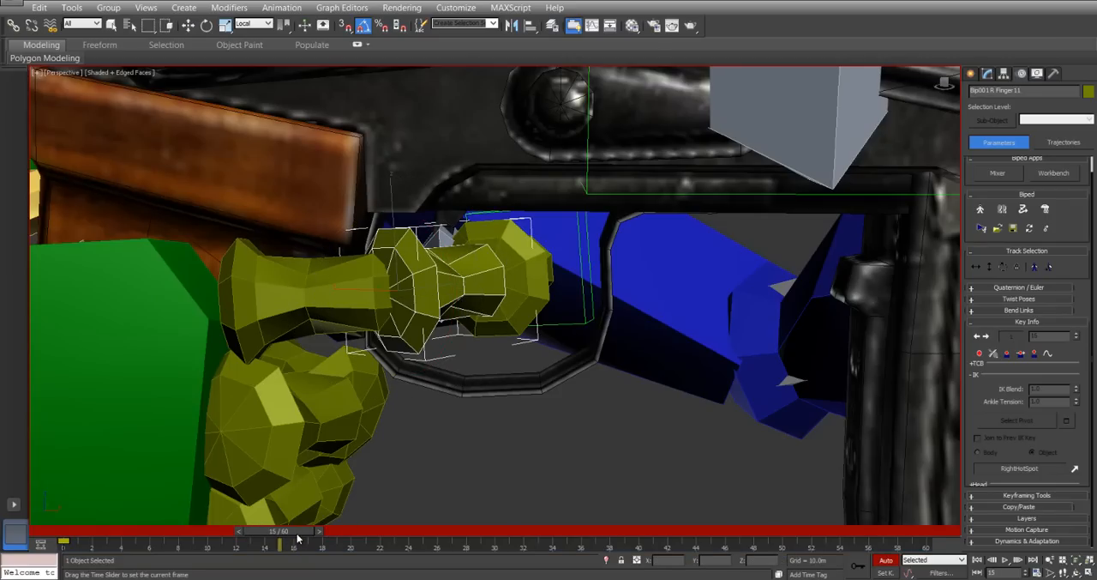
pyautogui.press('e')
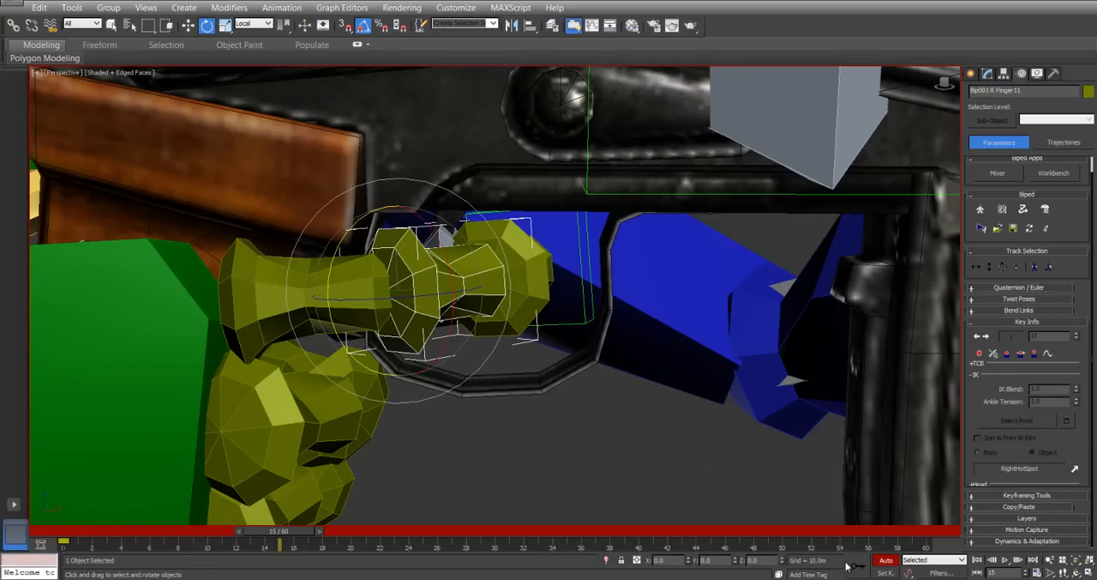
pyautogui.moveTo(470, 291); pyautogui.dragTo(439, 298)
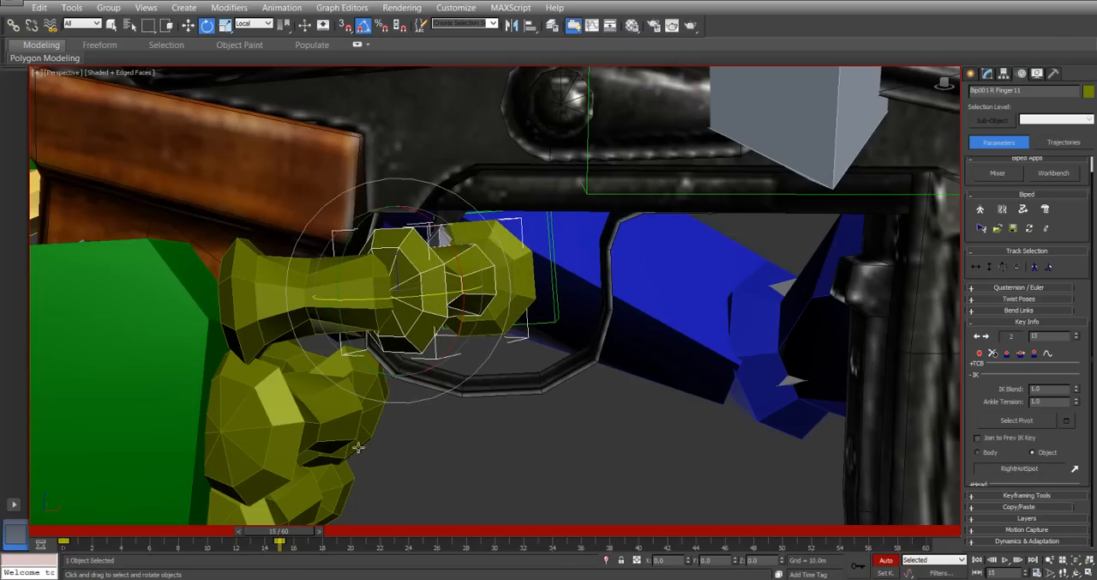
# At frame 17, rotate the right index finger's middle segment to curl it into the trigger pull.
pyautogui.press('q')
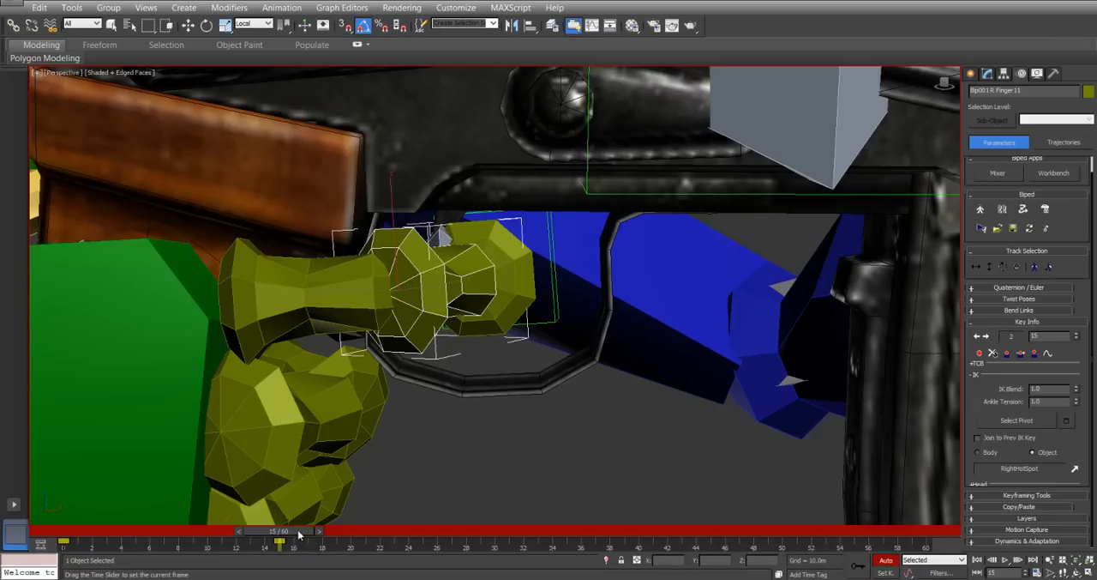
pyautogui.moveTo(307, 533); pyautogui.dragTo(337, 531)
pyautogui.press('e')
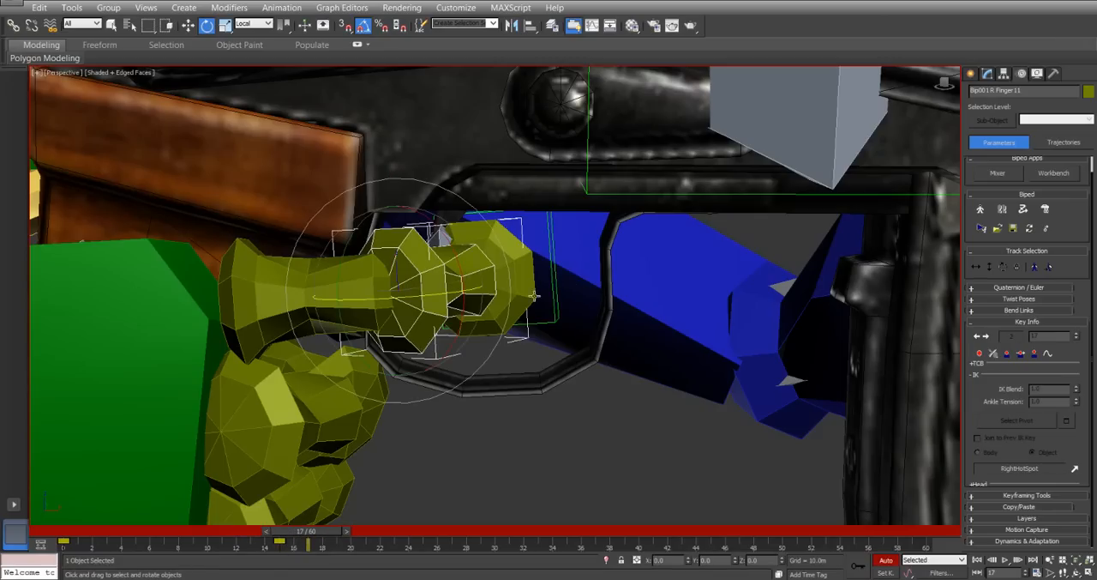
pyautogui.moveTo(444, 295); pyautogui.dragTo(460, 294)
pyautogui.keyDown('alt'); pyautogui.moveTo(527, 324); pyautogui.dragTo(321, 314, button='middle'); pyautogui.keyUp('alt')
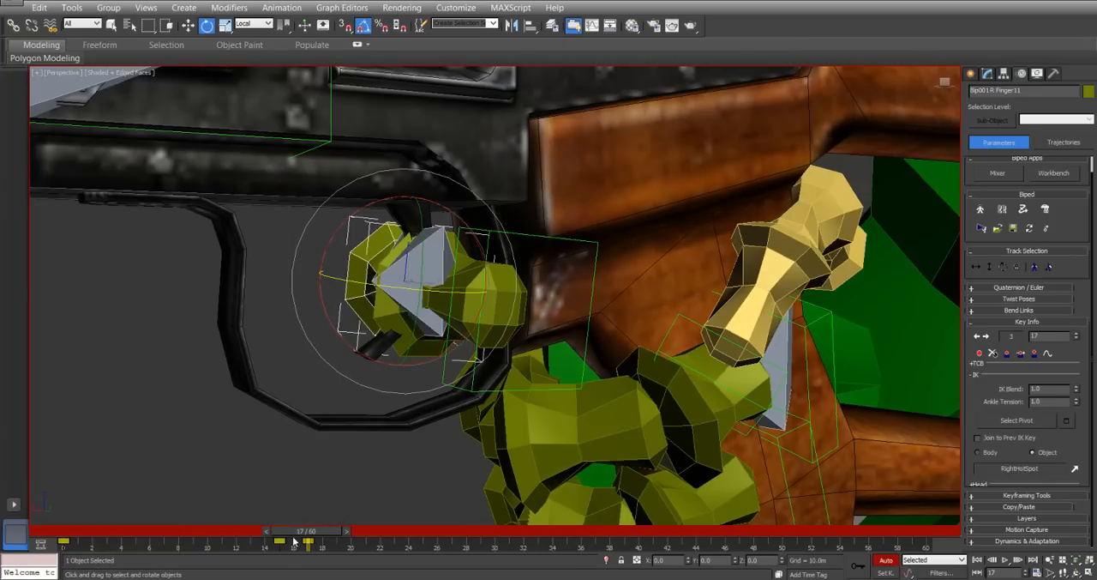
# Copy the index finger segment's frame 15 key to frame 19 to release the trigger.
pyautogui.moveTo(322, 535); pyautogui.dragTo(357, 536)
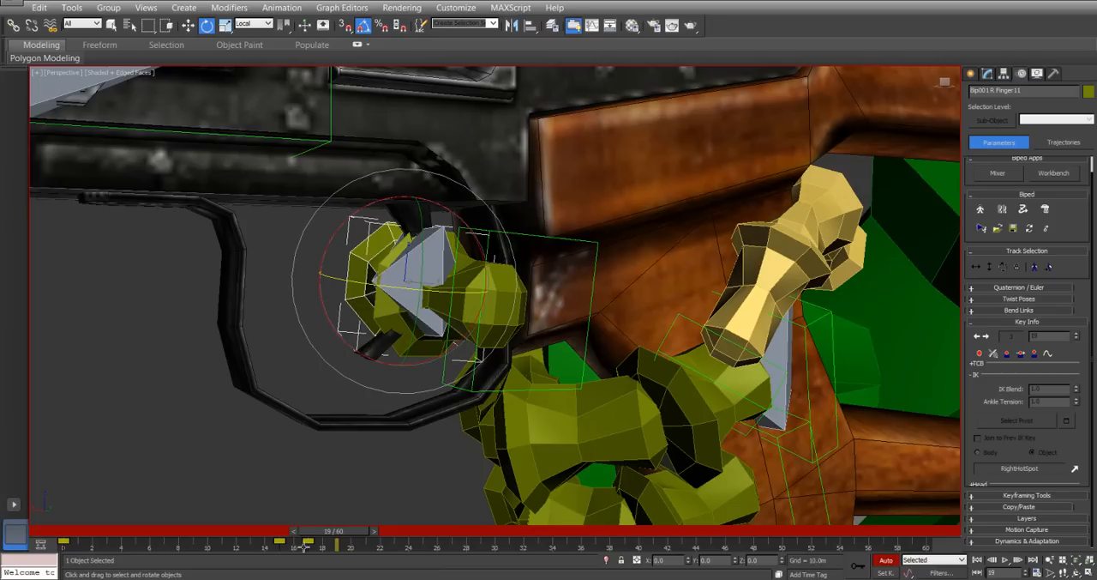
pyautogui.keyDown('shift'); pyautogui.moveTo(279, 542); pyautogui.dragTo(338, 541); pyautogui.keyUp('shift')
pyautogui.keyDown('alt'); pyautogui.moveTo(320, 295); pyautogui.dragTo(302, 299, button='middle'); pyautogui.keyUp('alt')
# Select the Trigger bone and key its rest pose at frame 16.
pyautogui.click(402, 250)
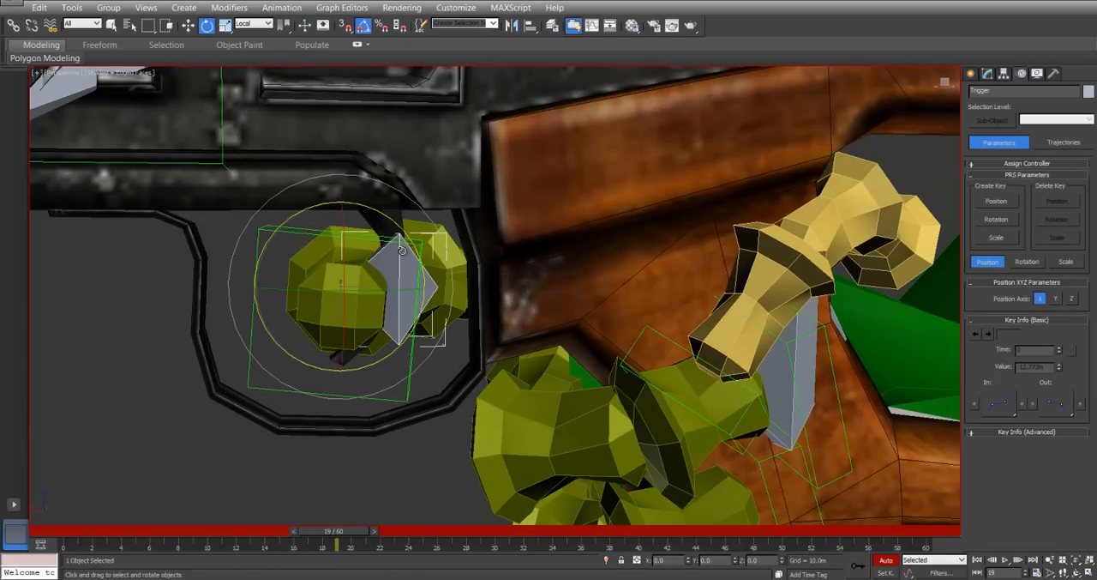
pyautogui.moveTo(342, 536); pyautogui.dragTo(312, 535)
pyautogui.press('e')
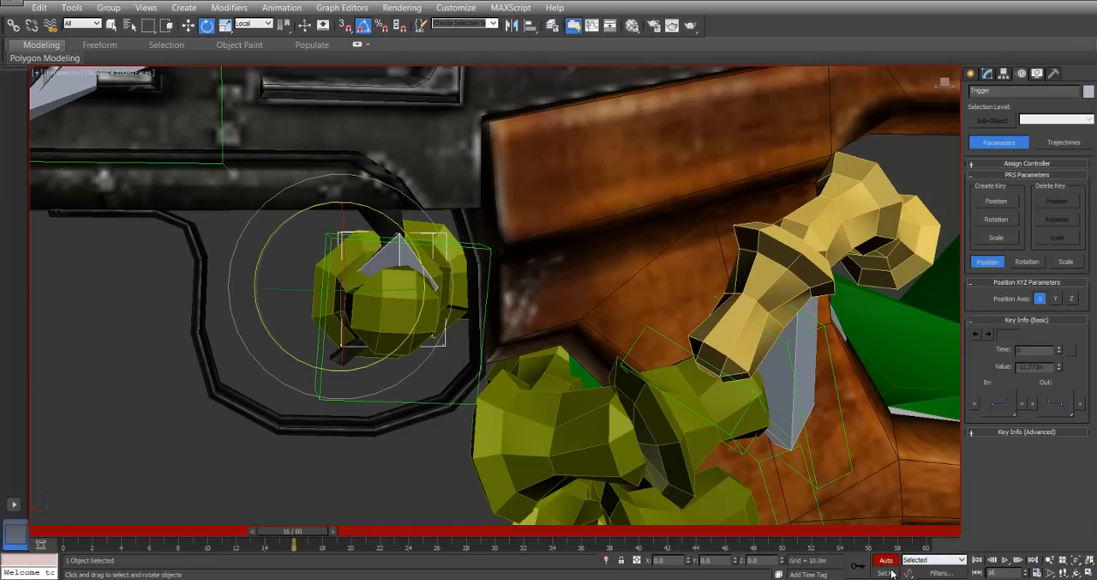
pyautogui.click(860, 569)
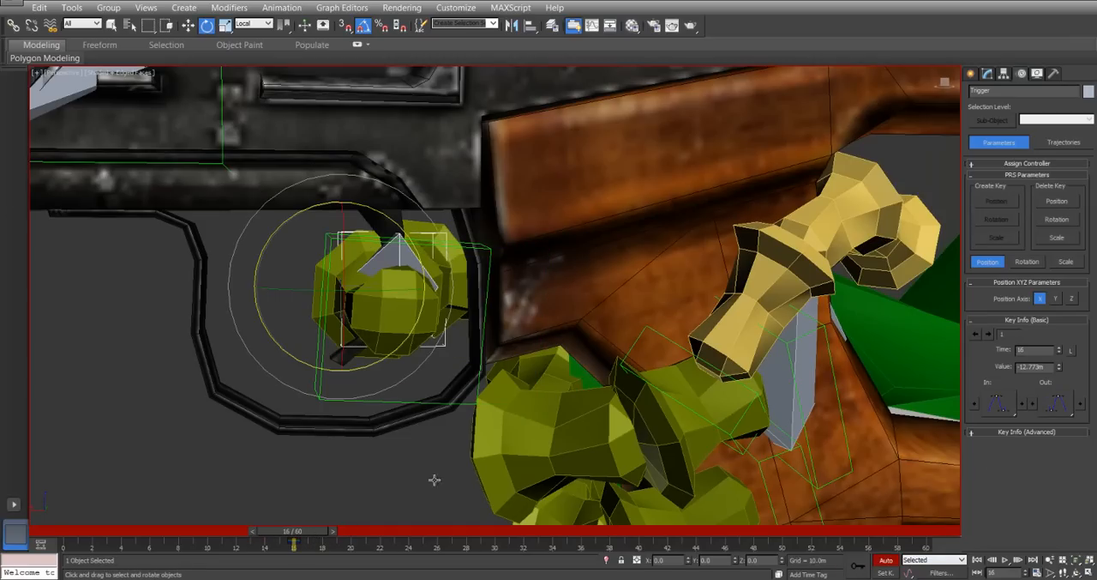
# At frame 17, rotate the Trigger bone -15 degrees about Z and move it to about X 40.43 m and Z 321.82 m.
pyautogui.moveTo(285, 535)
pyautogui.mouseDown()
pyautogui.moveTo(316, 540)
pyautogui.moveTo(302, 537)
pyautogui.mouseUp()
pyautogui.press('e')
pyautogui.rightClick(347, 259)
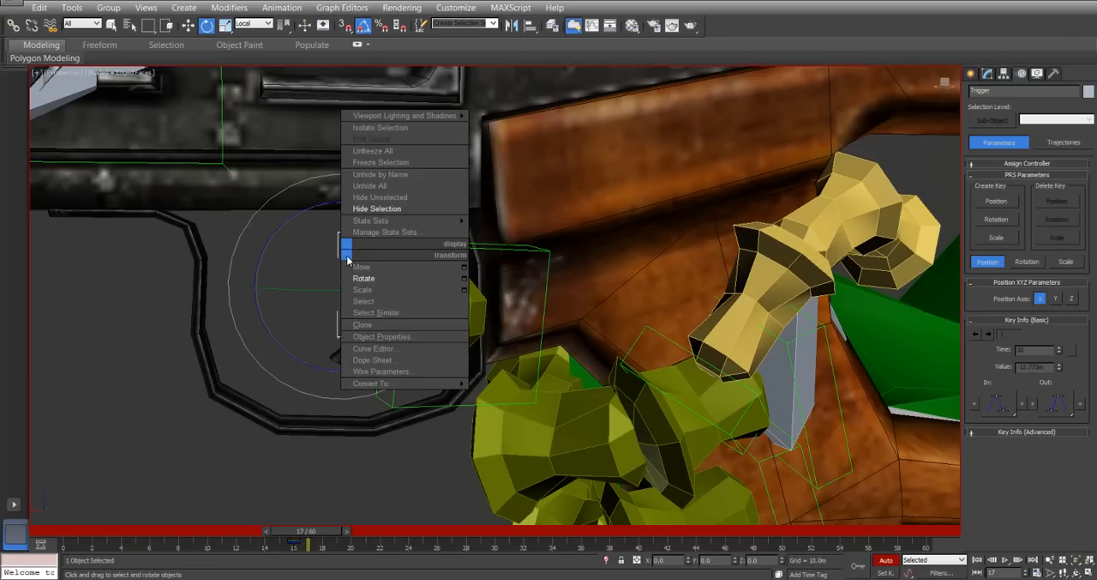
pyautogui.click(362, 267)
pyautogui.rightClick(316, 254)
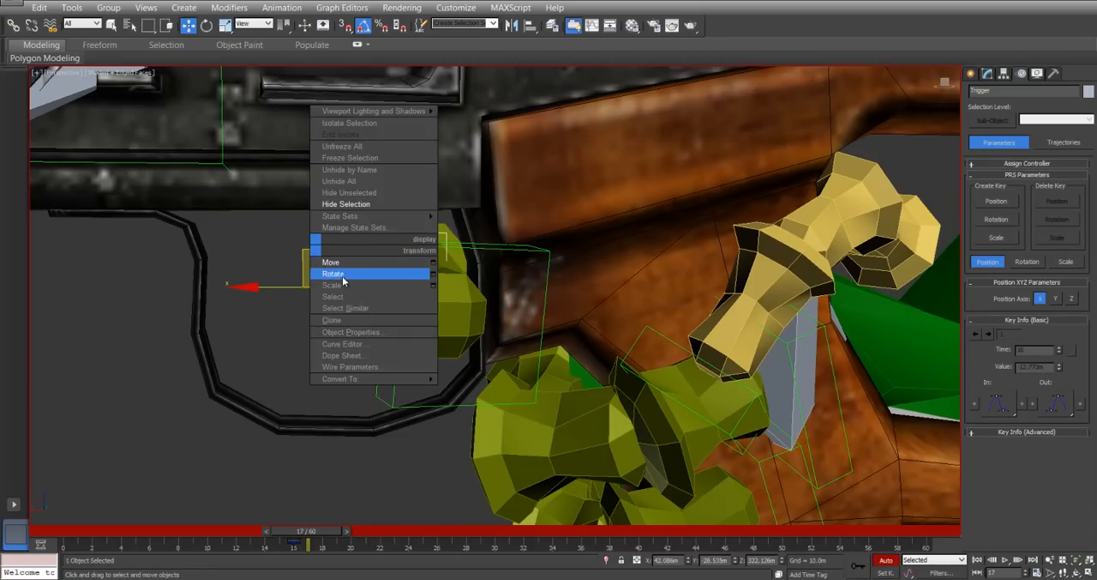
pyautogui.click(343, 274)
pyautogui.moveTo(308, 207); pyautogui.dragTo(300, 207)
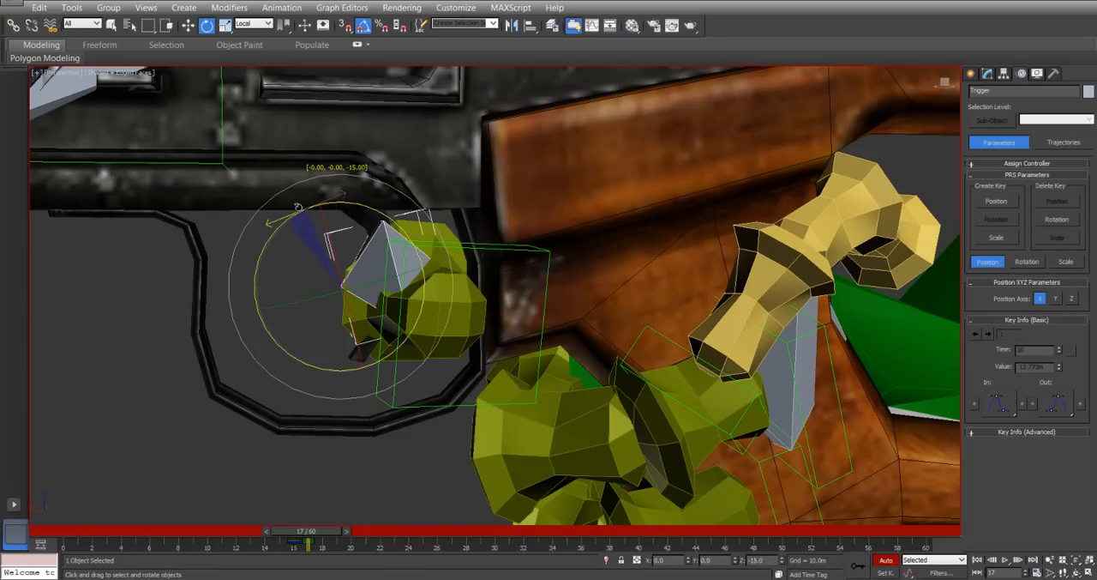
pyautogui.rightClick(353, 257)
pyautogui.click(370, 273)
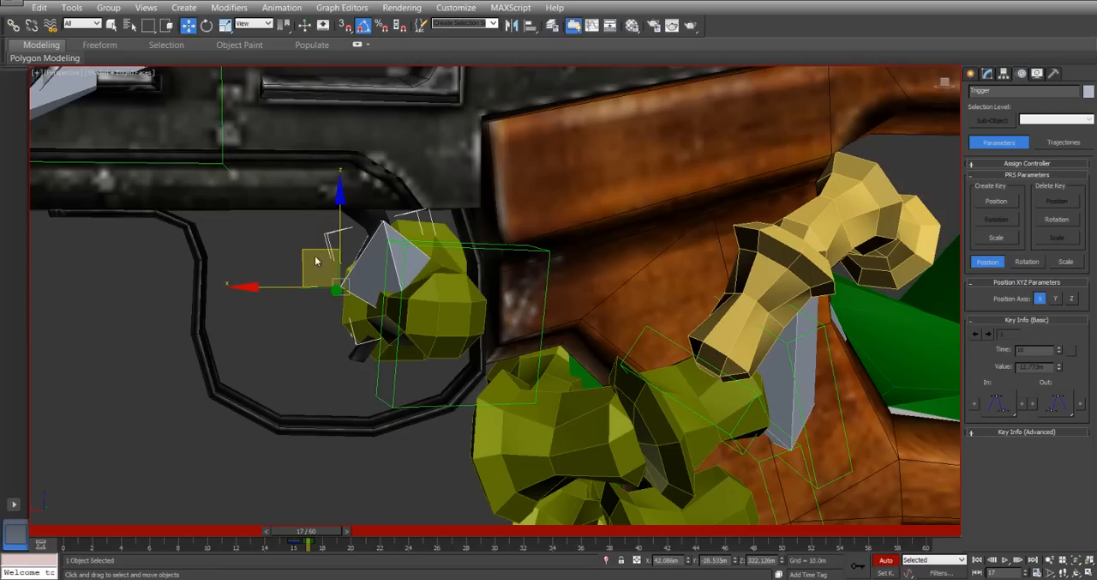
pyautogui.moveTo(305, 250); pyautogui.dragTo(342, 257)
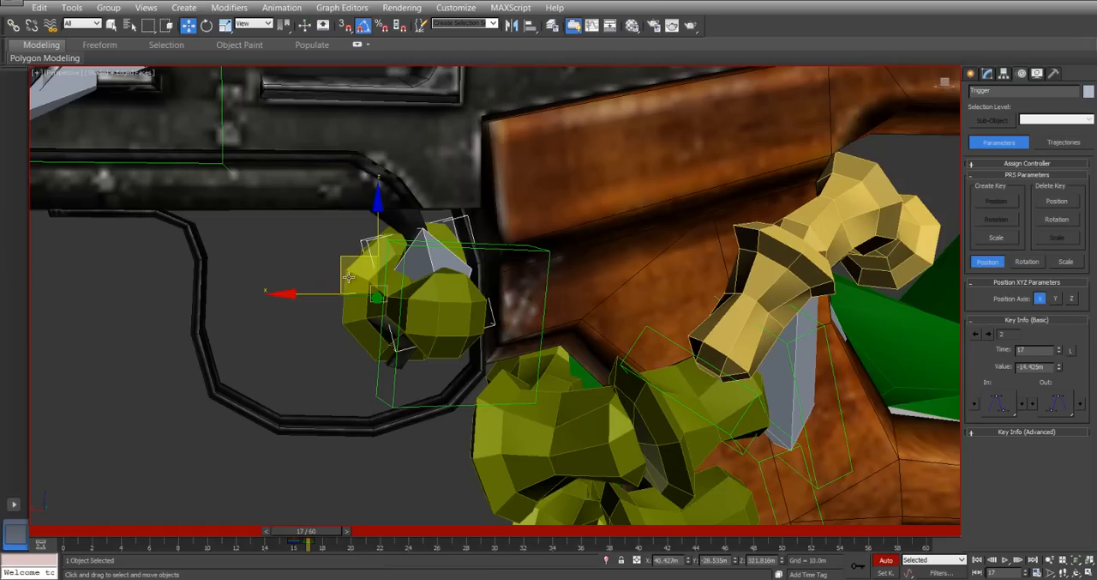
# Rotate the Trigger bone further back at frame 17 and shift it to about X 39.84 m and Z 322.27 m.
pyautogui.rightClick(350, 273)
pyautogui.click(366, 301)
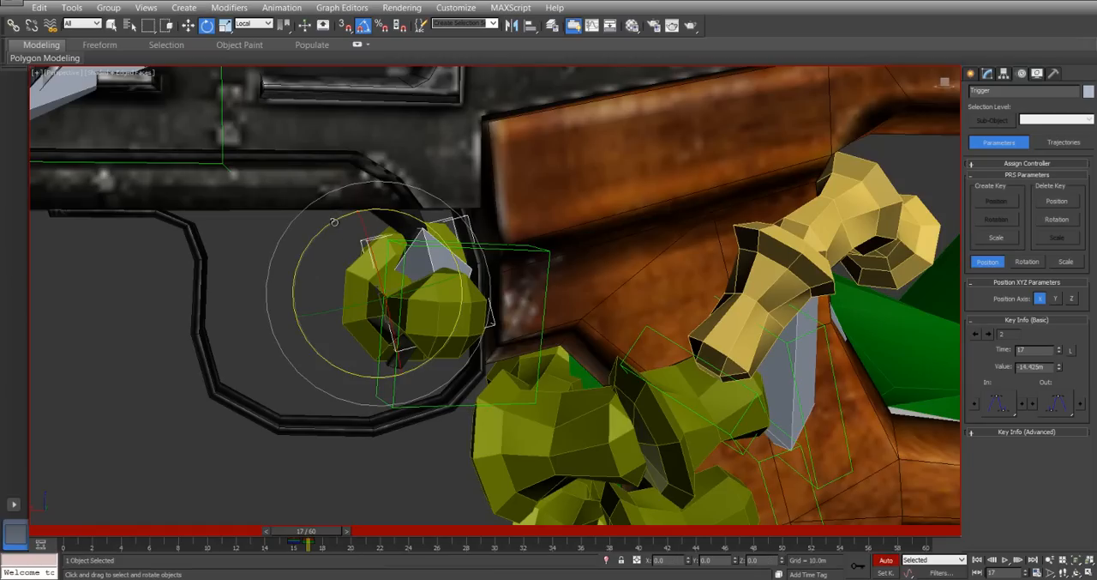
pyautogui.moveTo(334, 222); pyautogui.dragTo(328, 222)
pyautogui.rightClick(352, 224)
pyautogui.click(367, 245)
pyautogui.moveTo(344, 259); pyautogui.dragTo(354, 248)
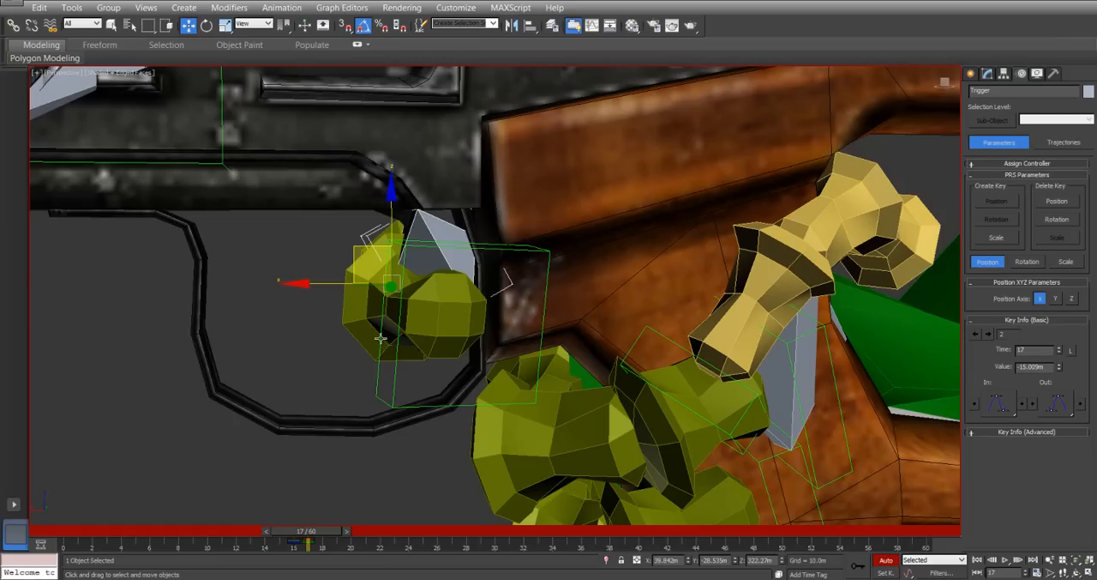
# Retime the Trigger bone's keys so it rests at frame 15, is pulled at frame 17 and rests again at frame 19.
pyautogui.click(293, 542)
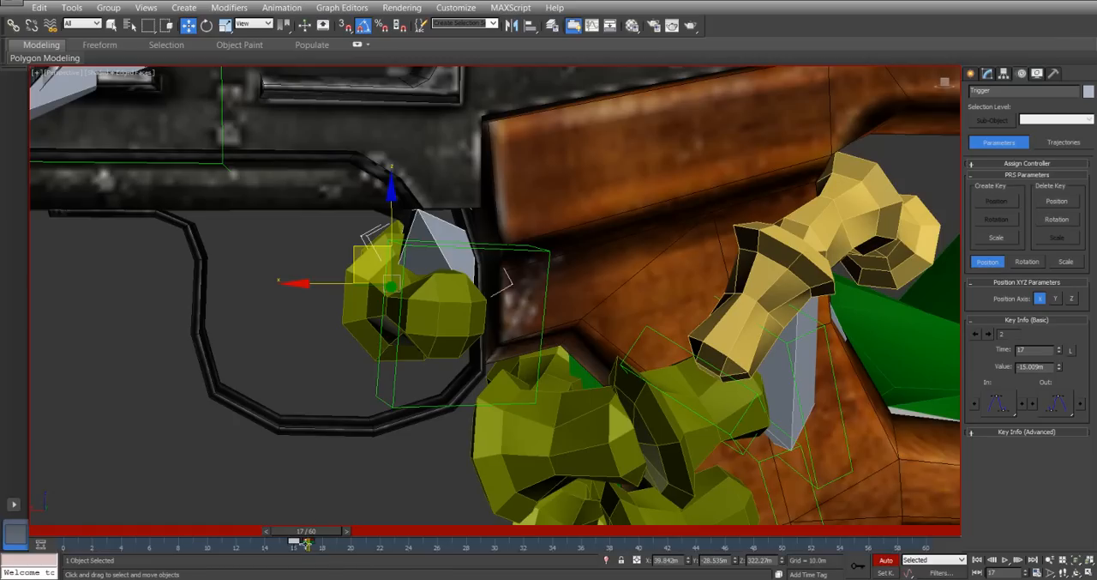
pyautogui.moveTo(314, 535)
pyautogui.mouseDown()
pyautogui.moveTo(304, 539)
pyautogui.moveTo(326, 542)
pyautogui.moveTo(269, 541)
pyautogui.moveTo(361, 547)
pyautogui.moveTo(322, 543)
pyautogui.moveTo(333, 549)
pyautogui.moveTo(343, 531)
pyautogui.moveTo(292, 531)
pyautogui.moveTo(328, 532)
pyautogui.mouseUp()
pyautogui.press('w')
pyautogui.press('w')
pyautogui.press('w')
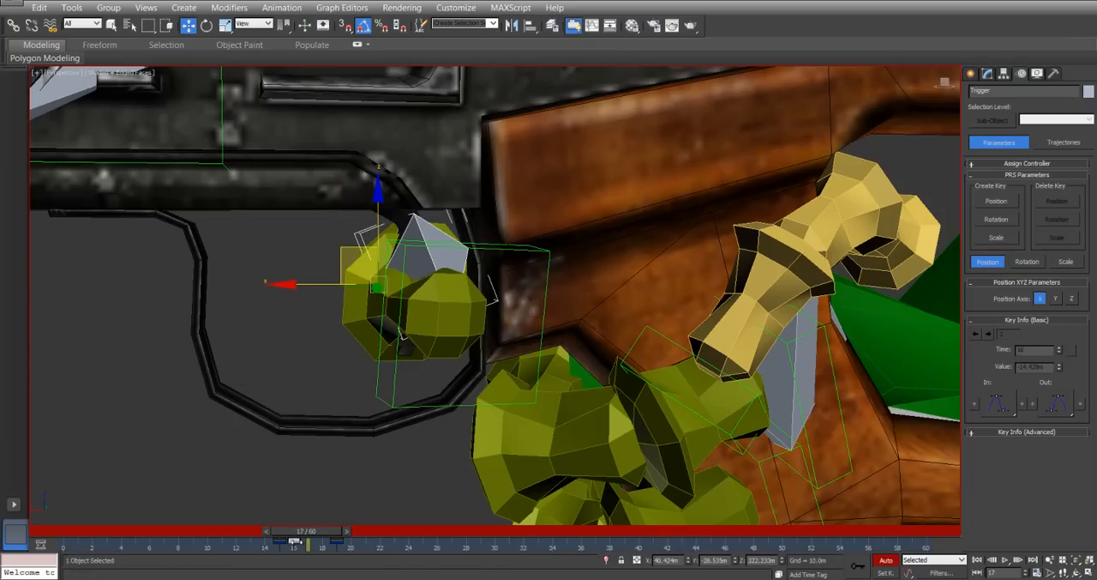
pyautogui.moveTo(401, 334); pyautogui.dragTo(413, 336)
pyautogui.moveTo(318, 533); pyautogui.dragTo(279, 538)
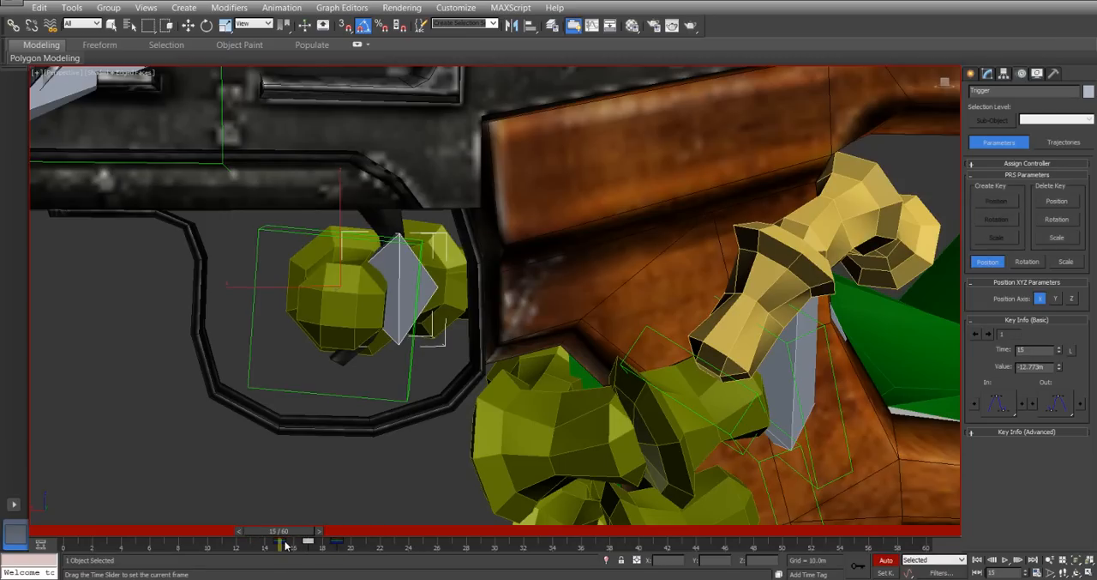
pyautogui.press('w')
# At frame 17, move the Main bone back about 3.56 m along X for the recoil.
pyautogui.scroll(-10, 175, 193)
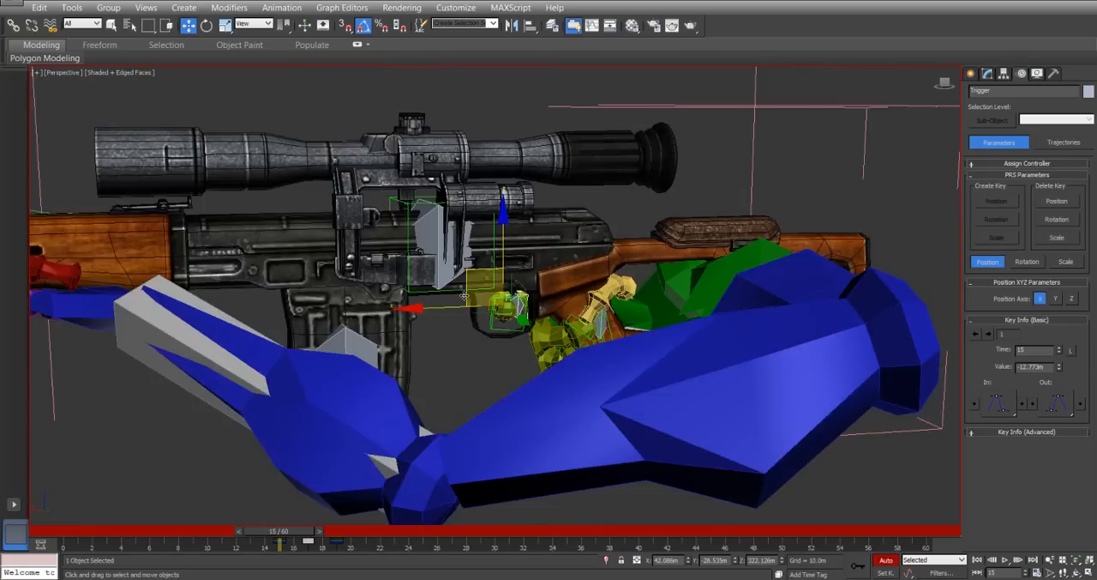
pyautogui.keyDown('alt'); pyautogui.moveTo(465, 295); pyautogui.dragTo(535, 266, button='middle'); pyautogui.keyUp('alt')
pyautogui.click(541, 249)
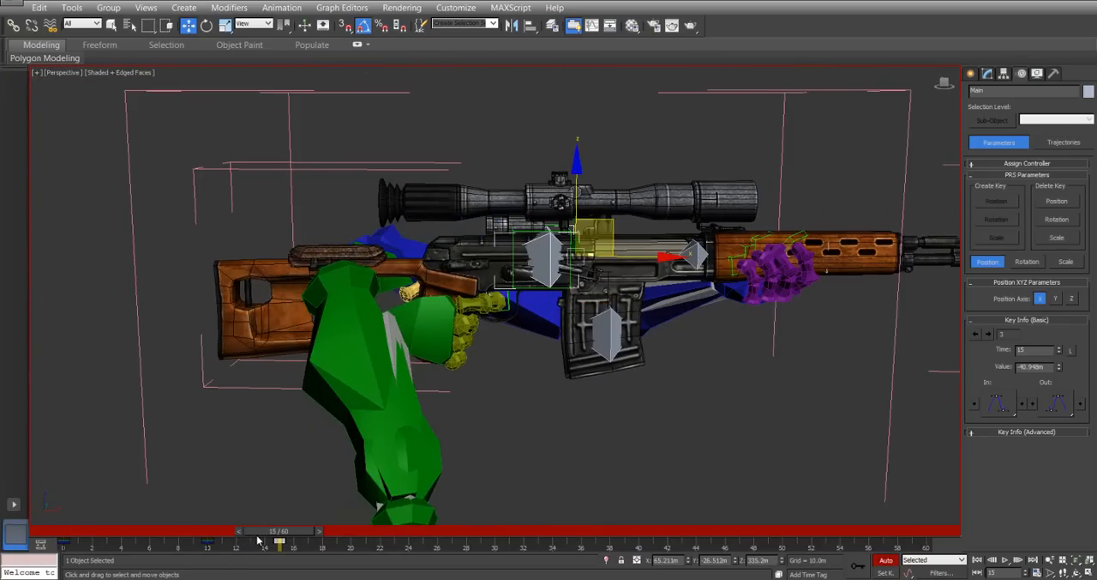
pyautogui.press('q')
pyautogui.moveTo(258, 540); pyautogui.dragTo(290, 546)
pyautogui.press('w')
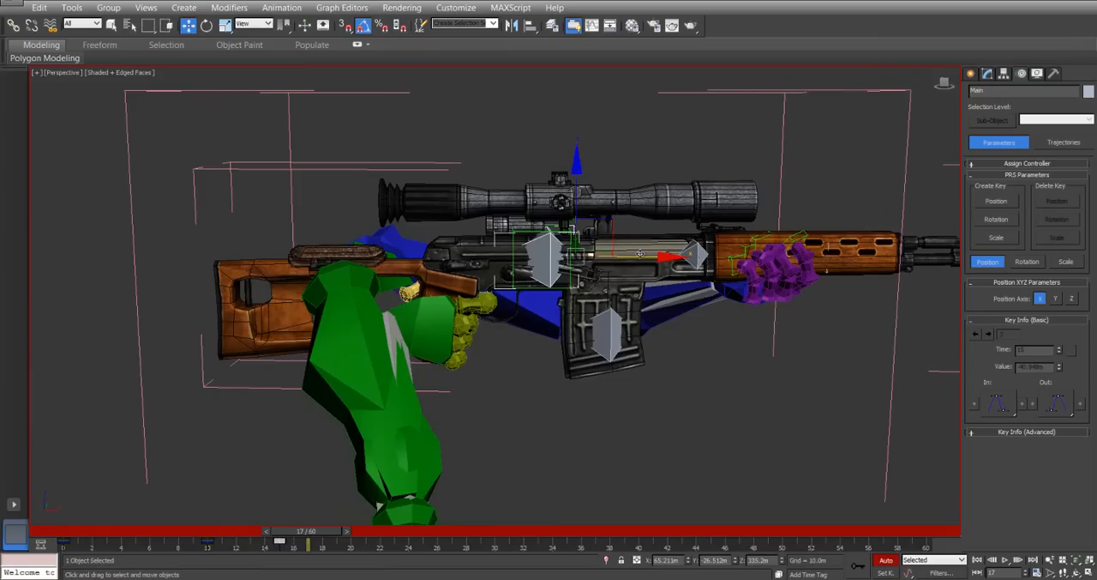
pyautogui.moveTo(641, 257); pyautogui.dragTo(629, 256)
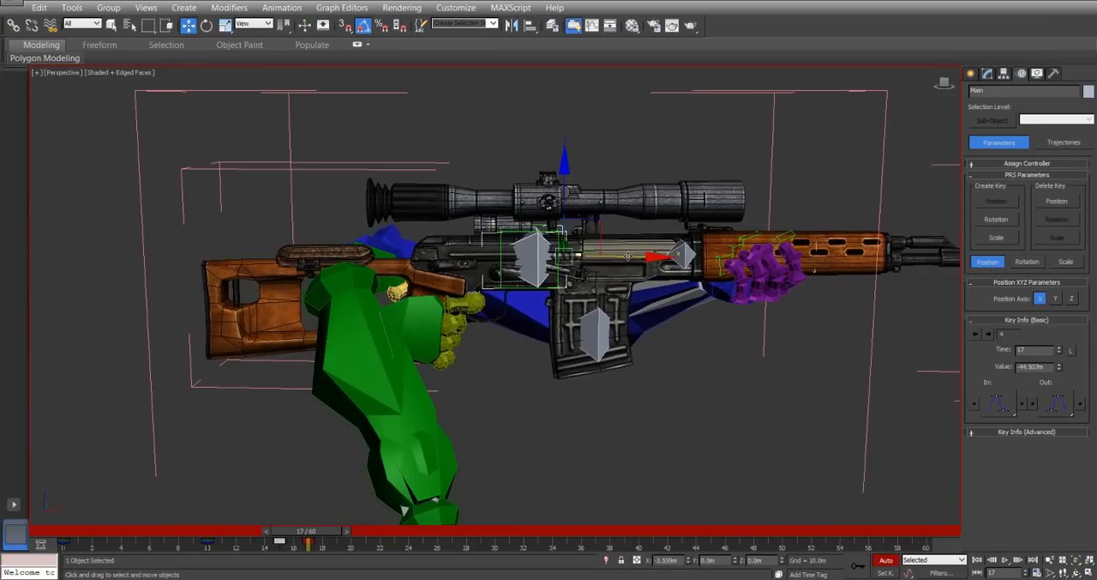
# Rotate the Main bone about its local Z axis at frame 17 so the muzzle kicks upward.
pyautogui.rightClick(610, 254)
pyautogui.click(639, 269)
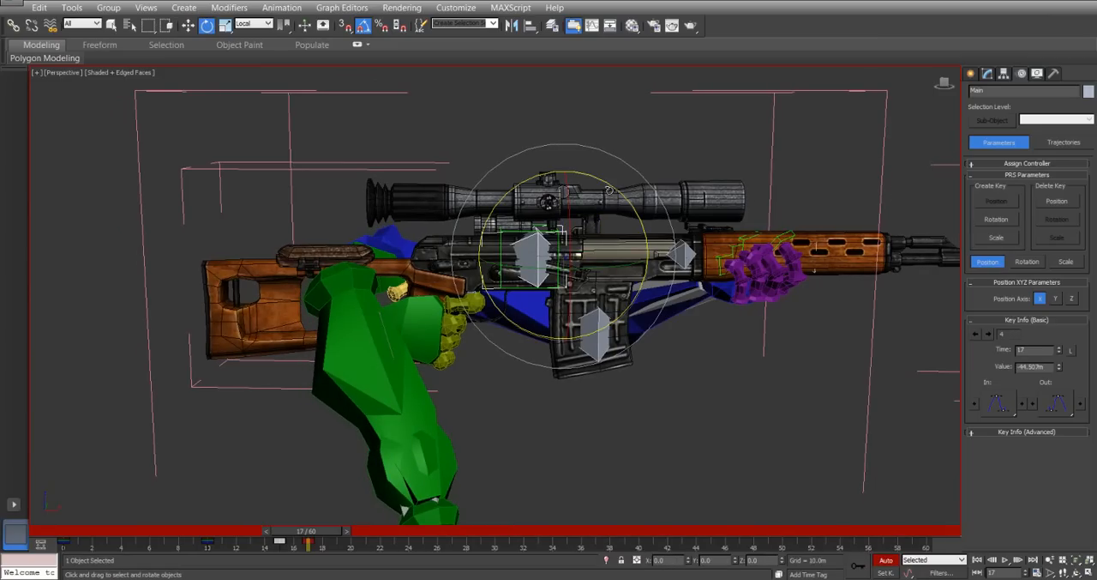
pyautogui.moveTo(609, 185); pyautogui.dragTo(606, 185)
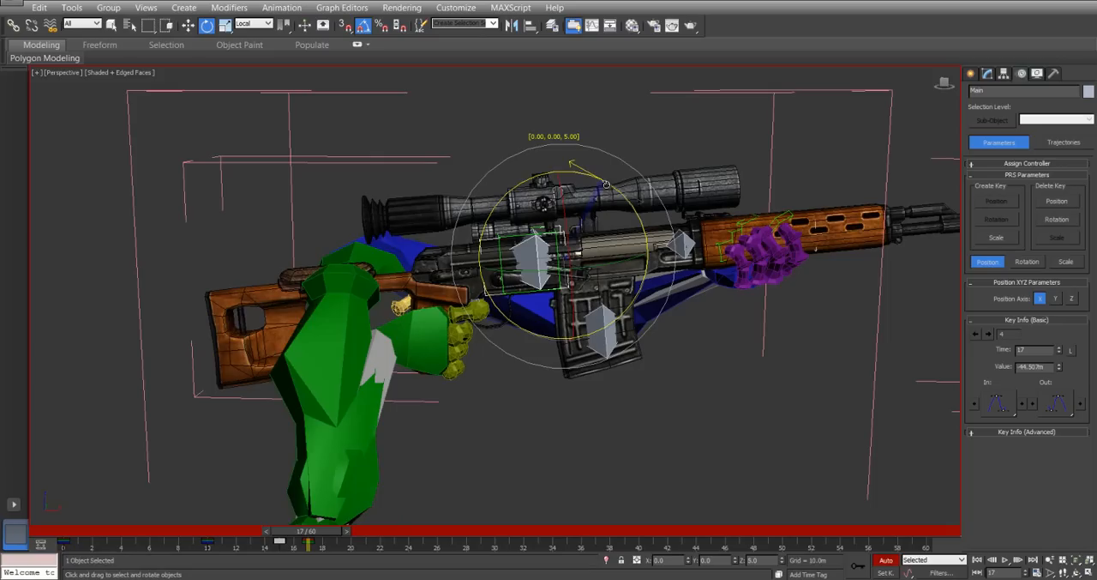
pyautogui.rightClick(597, 215)
pyautogui.click(614, 234)
pyautogui.rightClick(596, 218)
pyautogui.click(629, 246)
pyautogui.rightClick(616, 216)
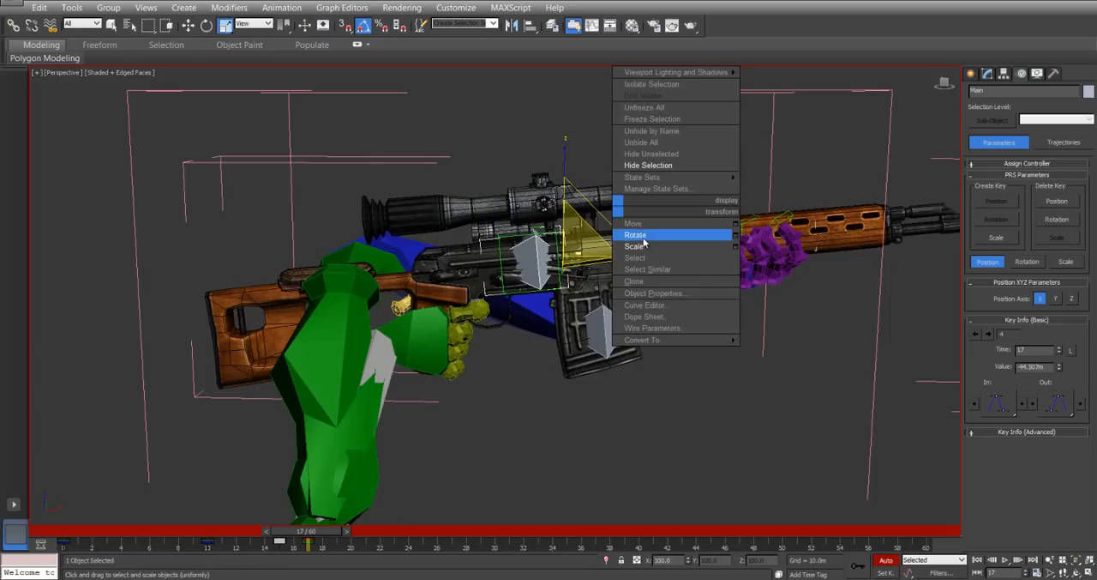
pyautogui.click(639, 235)
pyautogui.moveTo(625, 198); pyautogui.dragTo(598, 189)
# Move the Main bone at frame 17 to about X 59.0 m and Z 345.21 m, and scrub to frame 20.
pyautogui.rightClick(602, 215)
pyautogui.click(614, 228)
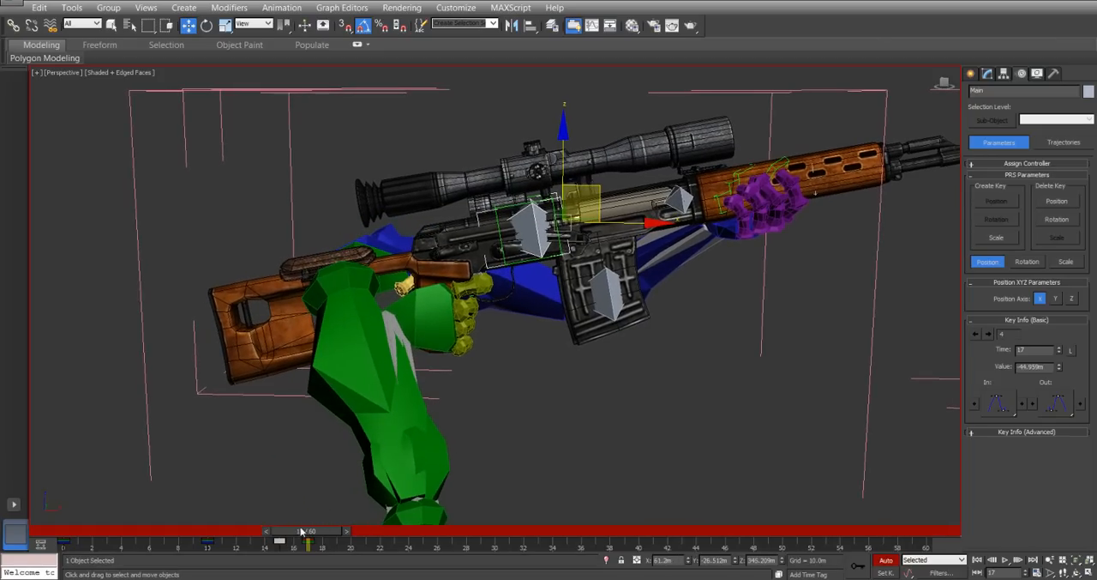
pyautogui.moveTo(316, 533)
pyautogui.mouseDown()
pyautogui.moveTo(278, 529)
pyautogui.moveTo(333, 534)
pyautogui.moveTo(299, 533)
pyautogui.moveTo(319, 536)
pyautogui.mouseUp()
pyautogui.press('w')
pyautogui.moveTo(623, 224); pyautogui.dragTo(615, 223)
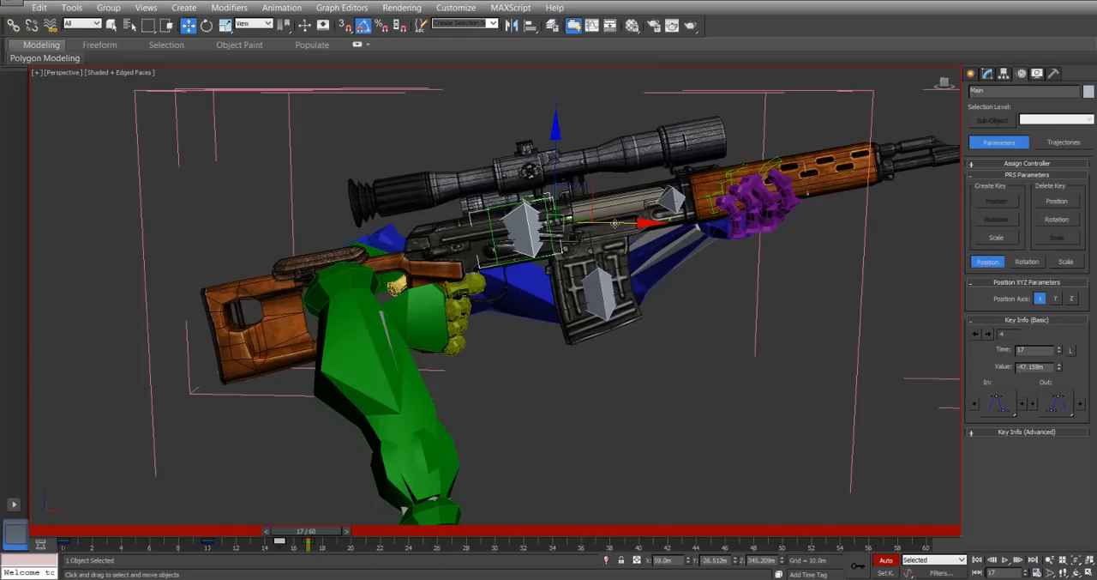
pyautogui.moveTo(319, 534); pyautogui.dragTo(366, 530)
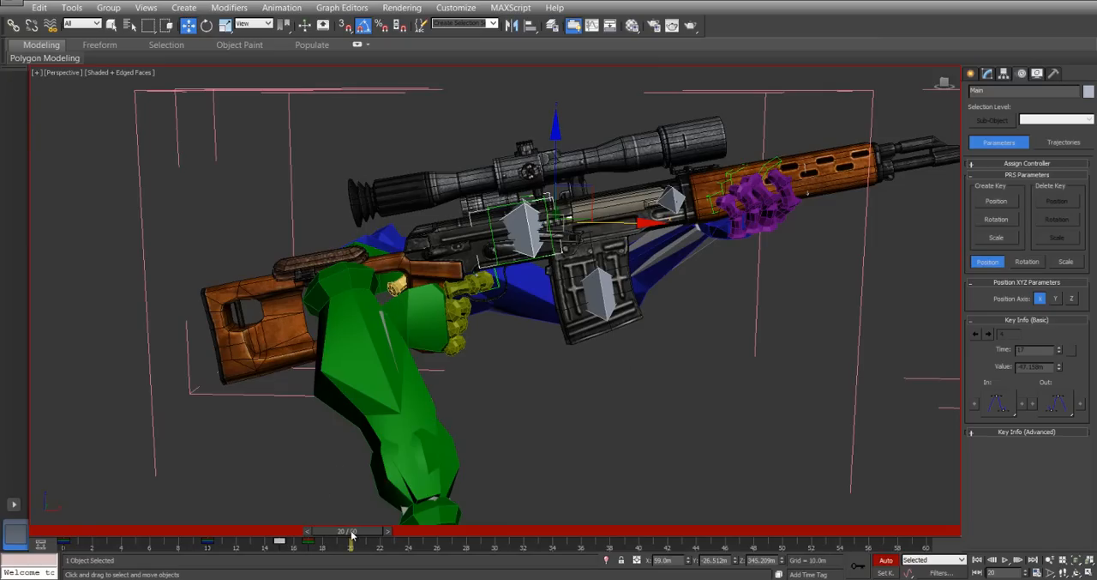
# At frame 21, move the Main bone forward and up to about X 70.38 m and Z 347.30 m.
pyautogui.moveTo(351, 533); pyautogui.dragTo(328, 531)
pyautogui.press('w')
pyautogui.moveTo(330, 533); pyautogui.dragTo(365, 533)
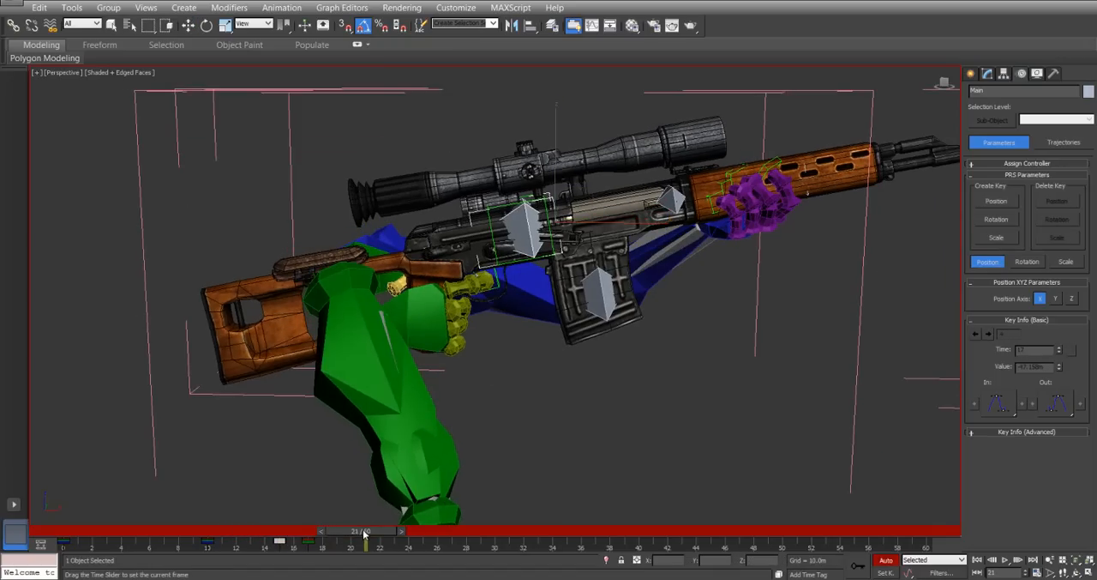
pyautogui.moveTo(591, 196); pyautogui.dragTo(632, 190)
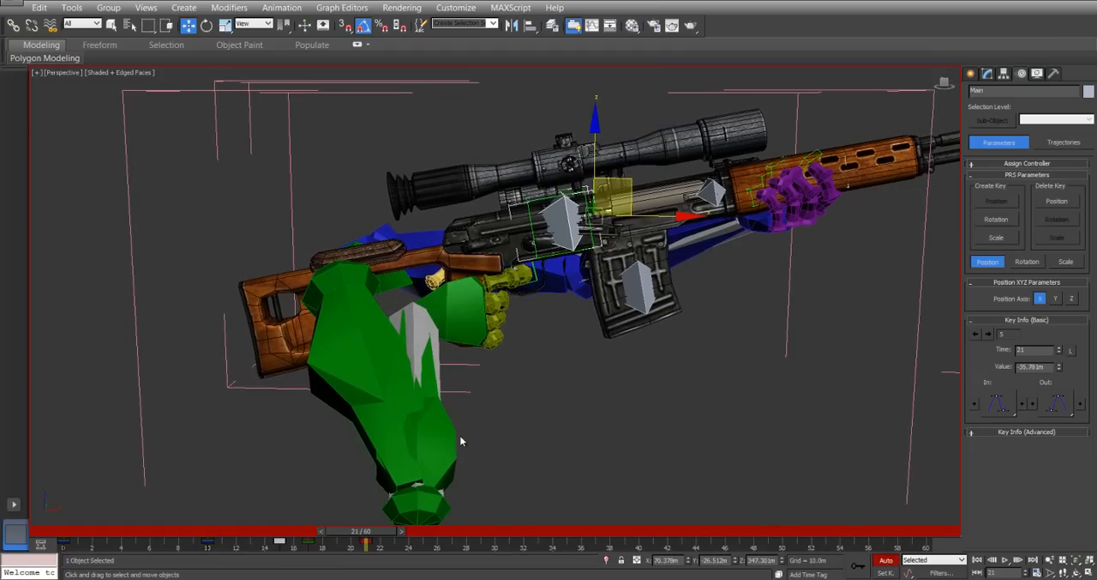
# Copy the Main bone's frame 15 key to frame 24 and shift the bone slightly forward and down there.
pyautogui.moveTo(340, 529); pyautogui.dragTo(369, 530)
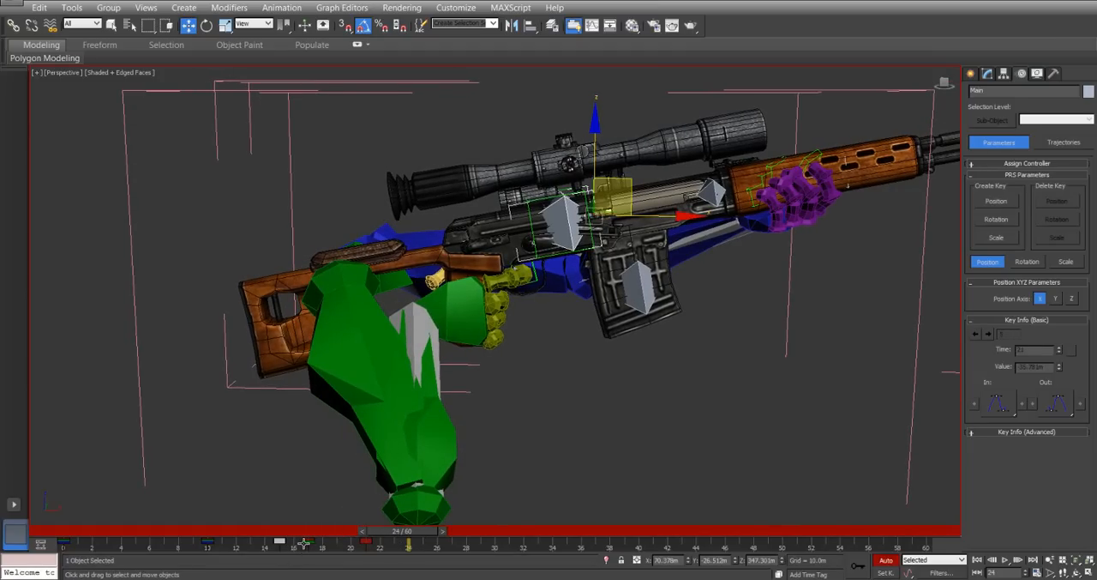
pyautogui.keyDown('shift'); pyautogui.moveTo(279, 543); pyautogui.dragTo(409, 553); pyautogui.keyUp('shift')
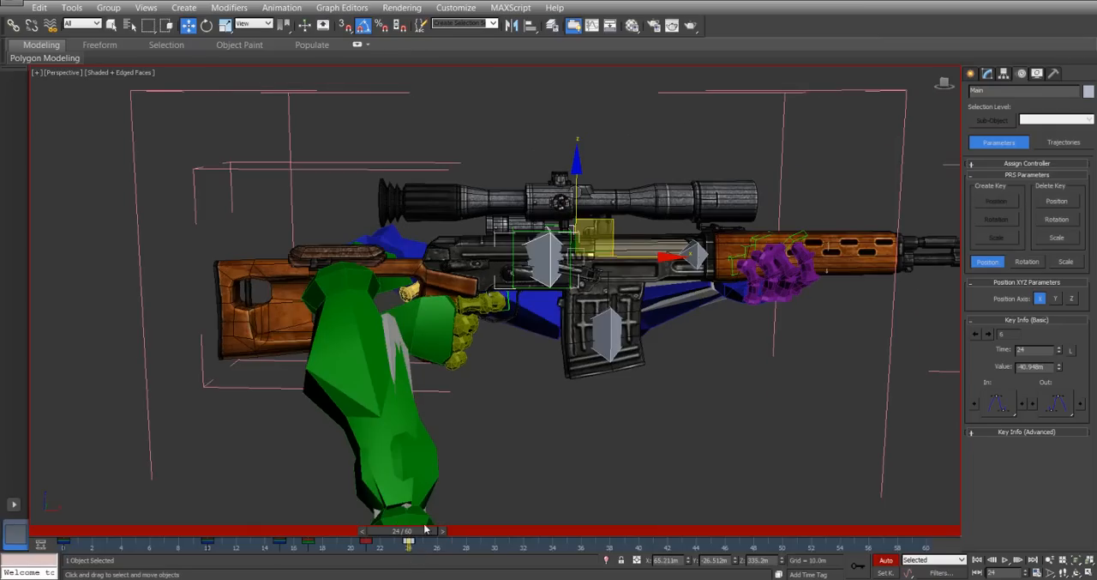
pyautogui.moveTo(629, 261); pyautogui.dragTo(626, 235)
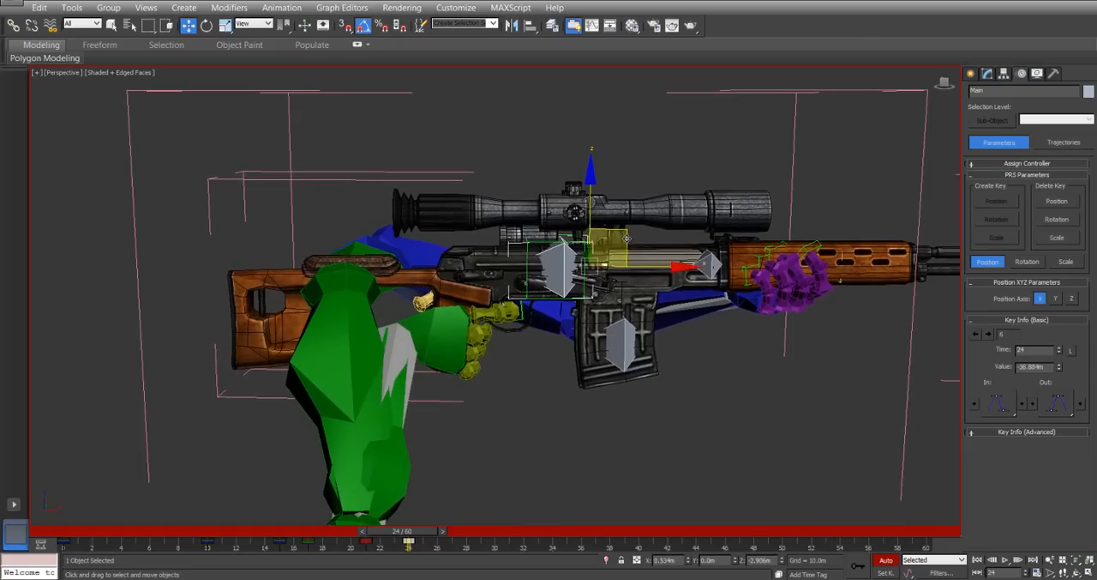
# Rotate the Main bone in local coordinates at frame 24 so the muzzle dips slightly.
pyautogui.rightClick(605, 244)
pyautogui.click(614, 266)
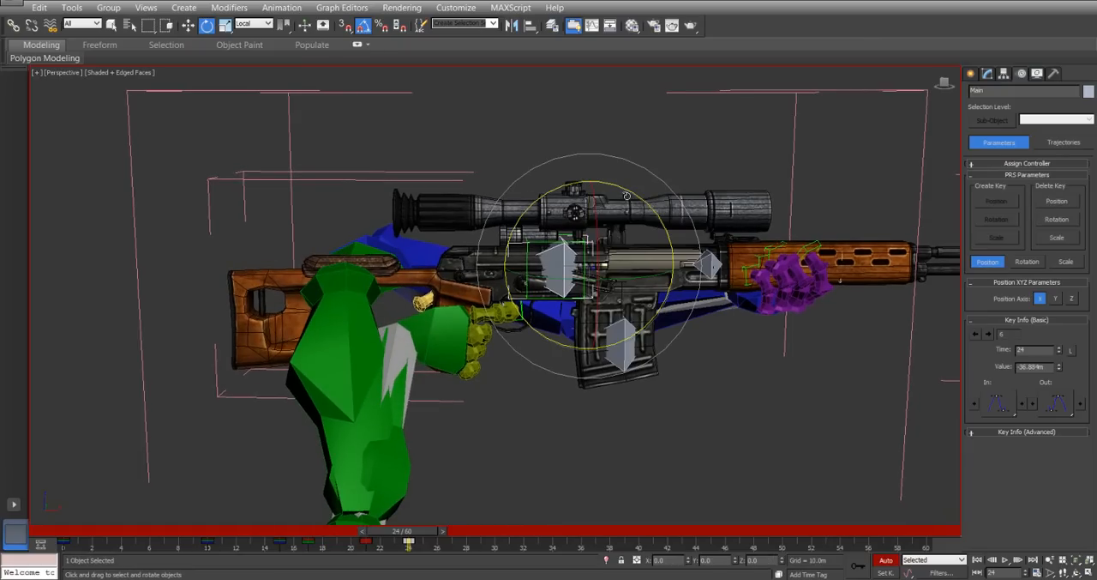
pyautogui.moveTo(629, 193); pyautogui.dragTo(632, 192)
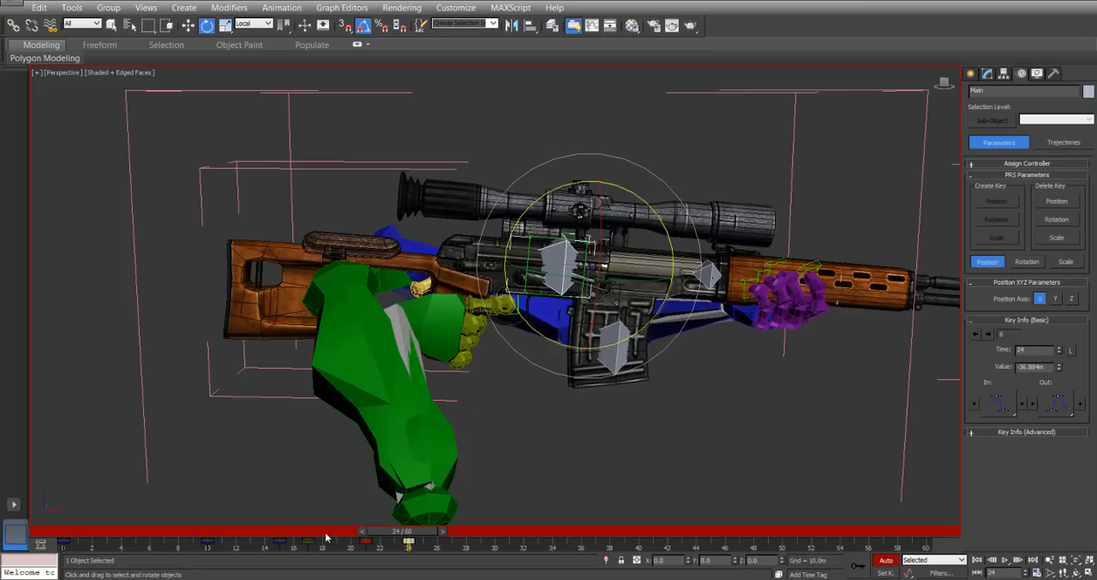
# Copy the Main bone's frame 15 key to frame 26 to return the rifle to its aiming pose.
pyautogui.click(279, 542)
pyautogui.keyDown('shift'); pyautogui.moveTo(280, 545); pyautogui.dragTo(466, 533); pyautogui.keyUp('shift')
pyautogui.press('e')
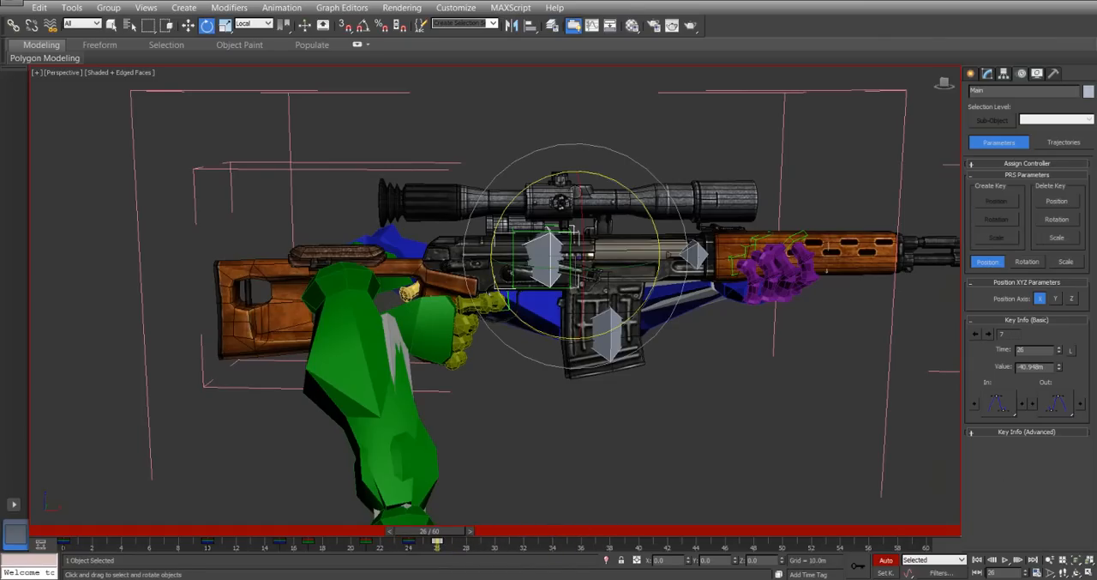
# Examine the left hand's IK key settings, the Main bone's linked hierarchy and the keys of the whole scene.
pyautogui.keyDown('alt'); pyautogui.moveTo(668, 267); pyautogui.dragTo(433, 324, button='middle'); pyautogui.keyUp('alt')
pyautogui.click(329, 258)
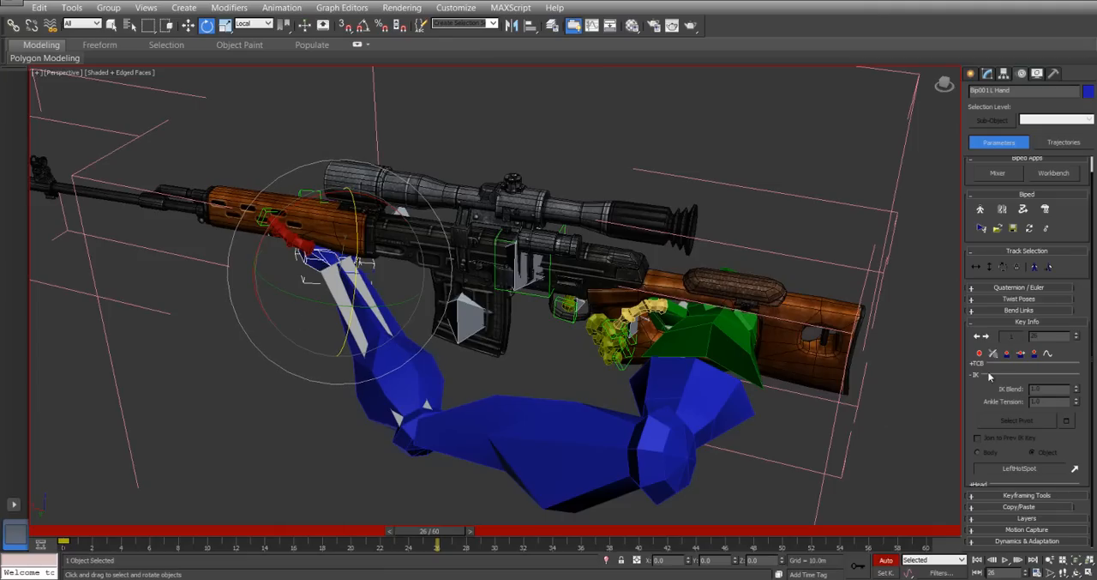
pyautogui.click(1076, 470)
pyautogui.click(582, 434)
pyautogui.click(516, 276)
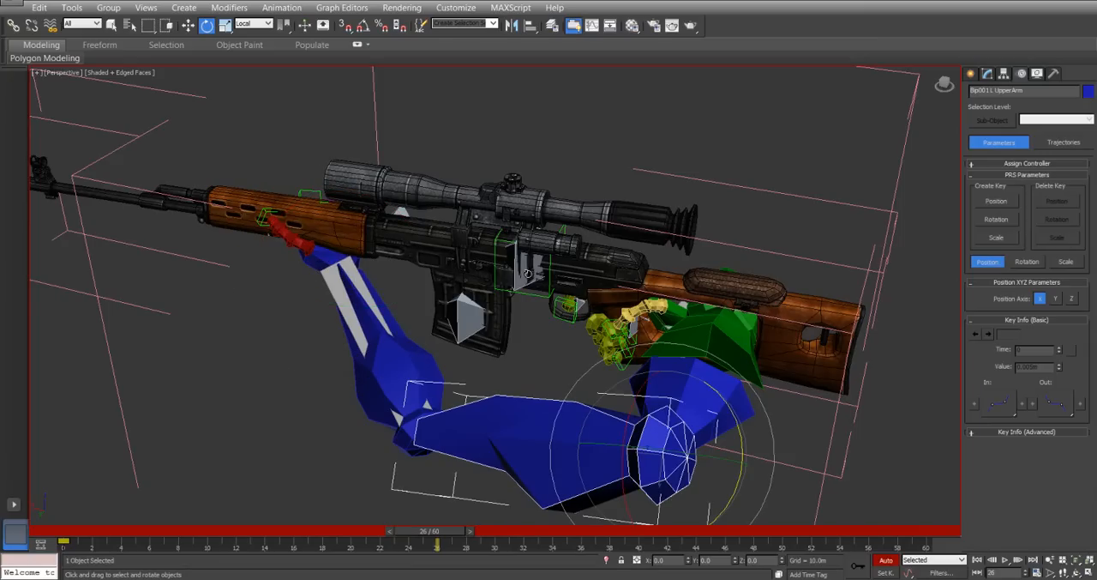
pyautogui.doubleClick(516, 276)
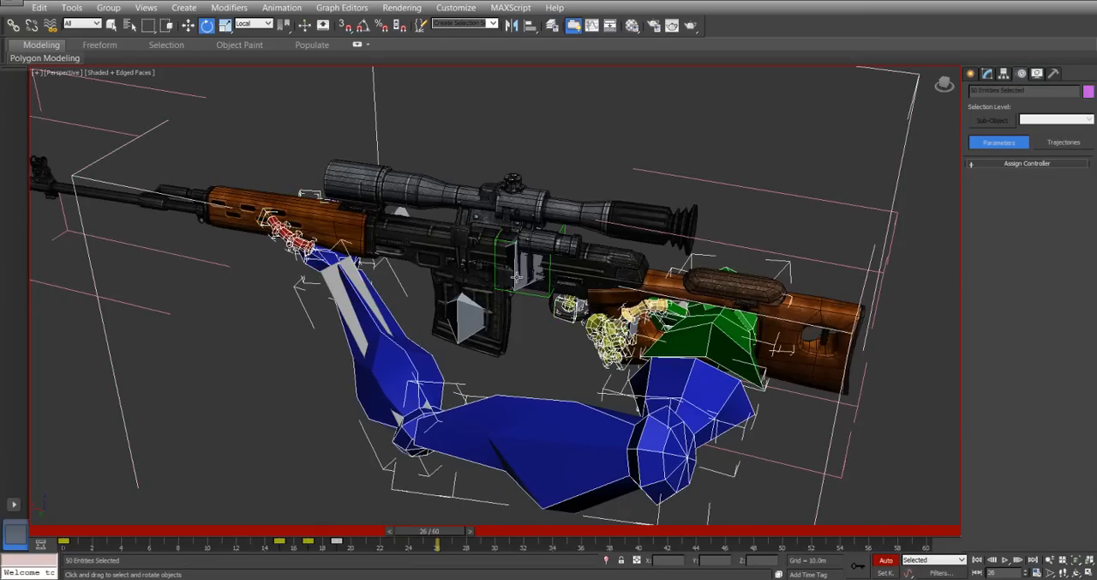
pyautogui.click(516, 276)
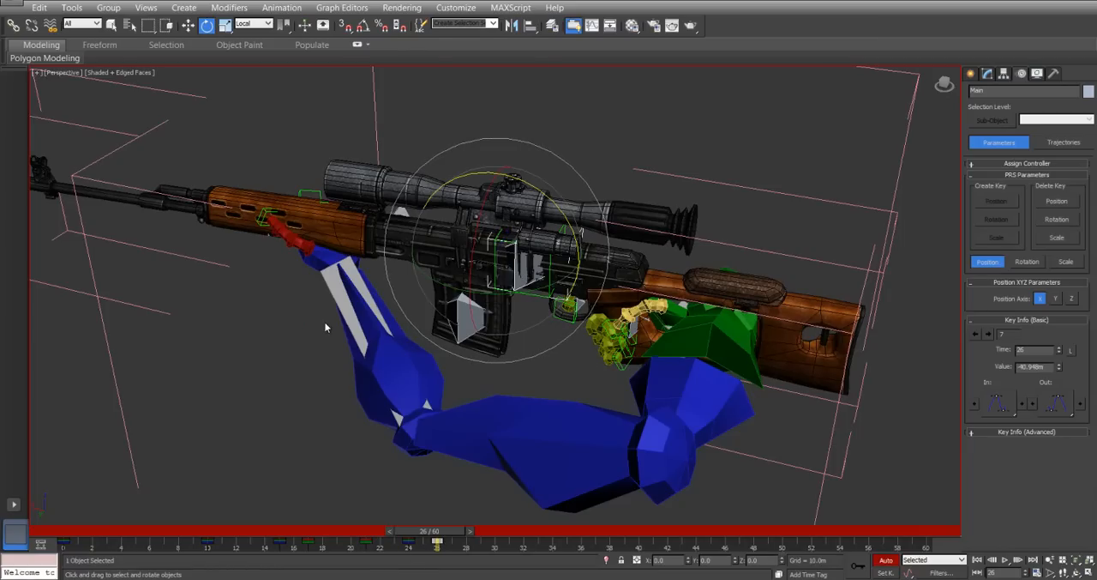
pyautogui.hotkey('ctrl', 'a')
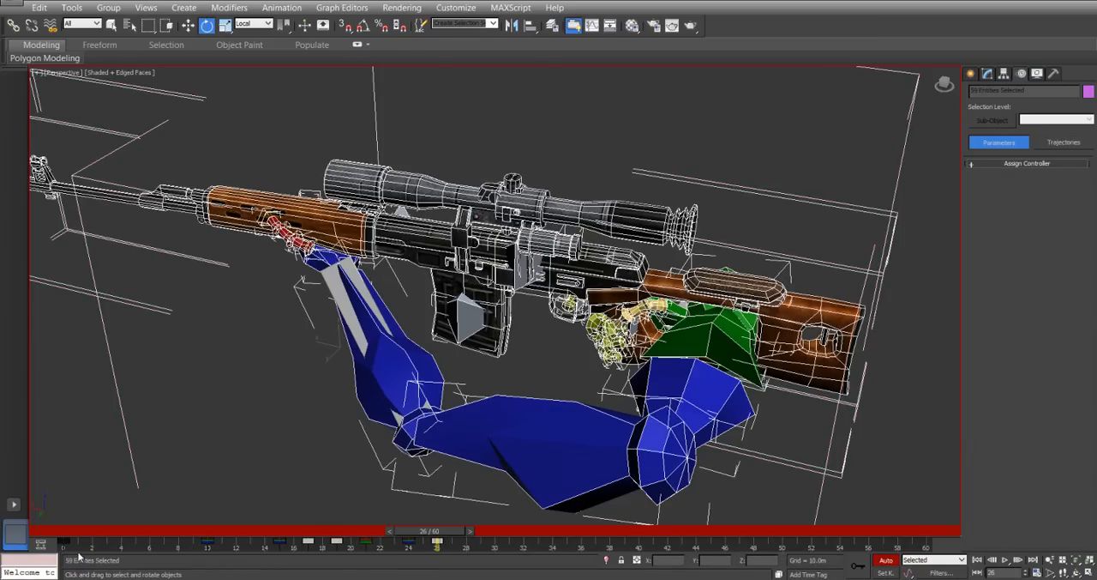
pyautogui.click(226, 423)
# Copy the left upper arm's frame 0 key to frame 26.
pyautogui.click(559, 438)
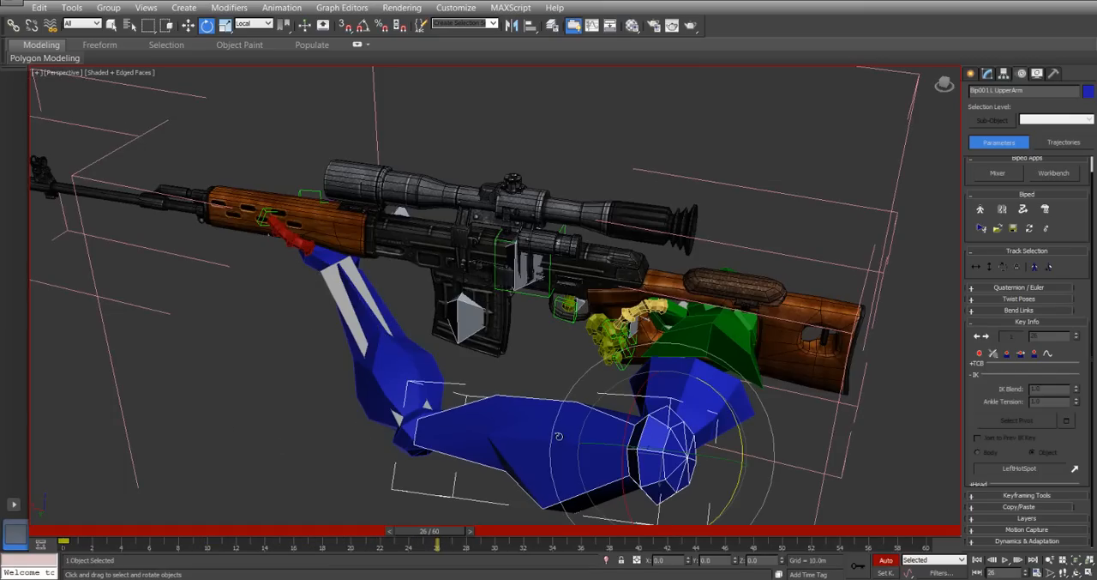
pyautogui.click(63, 543)
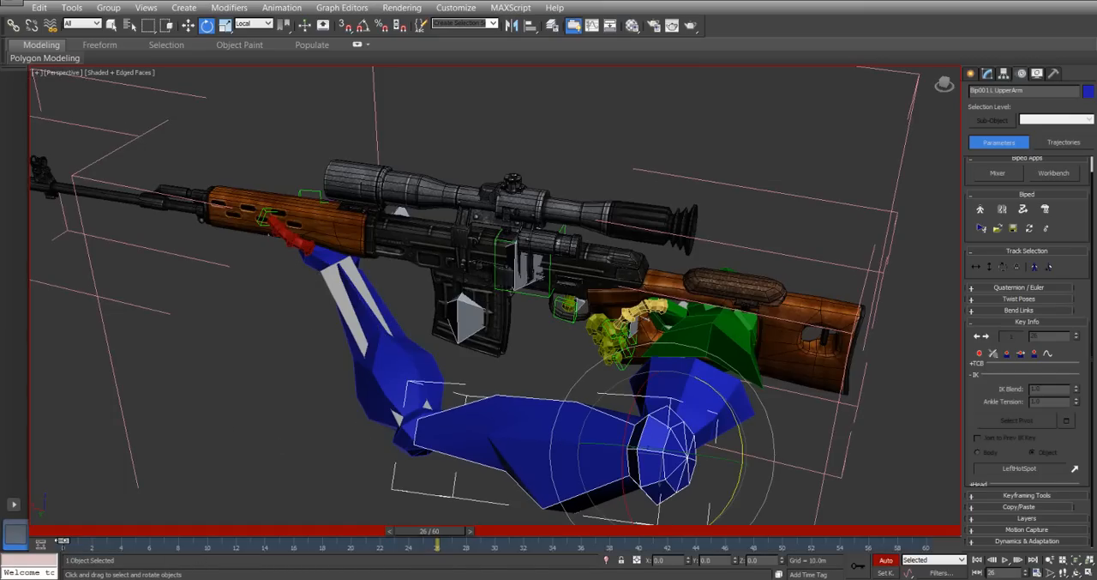
pyautogui.keyDown('shift'); pyautogui.moveTo(63, 543); pyautogui.dragTo(439, 543); pyautogui.keyUp('shift')
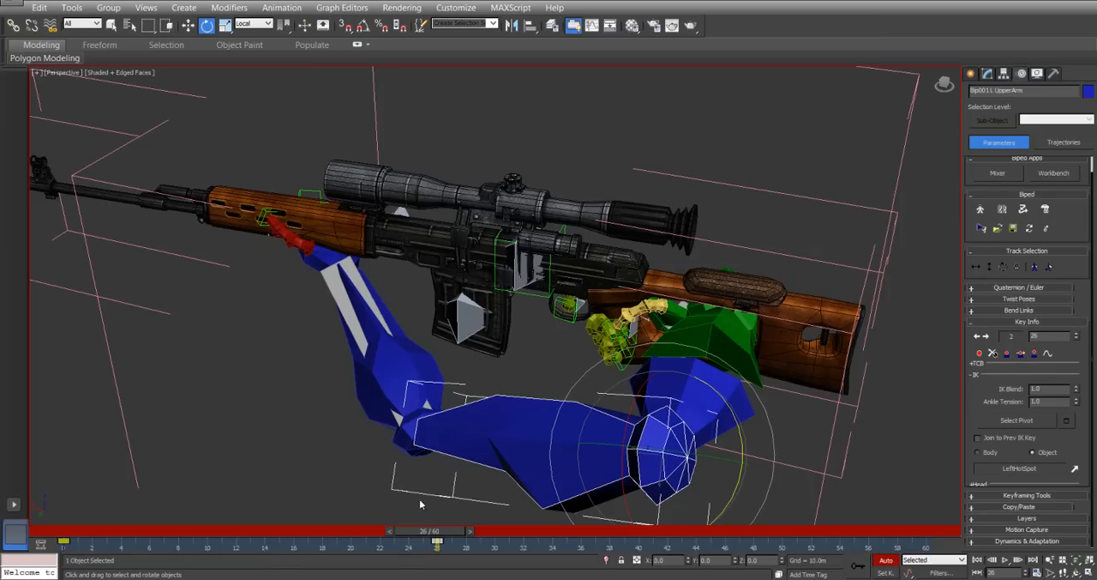
# Set up the biped motion export as a segment at current position and rotation, frames 0 to 26, with a keyframe per frame.
pyautogui.click(1026, 322)
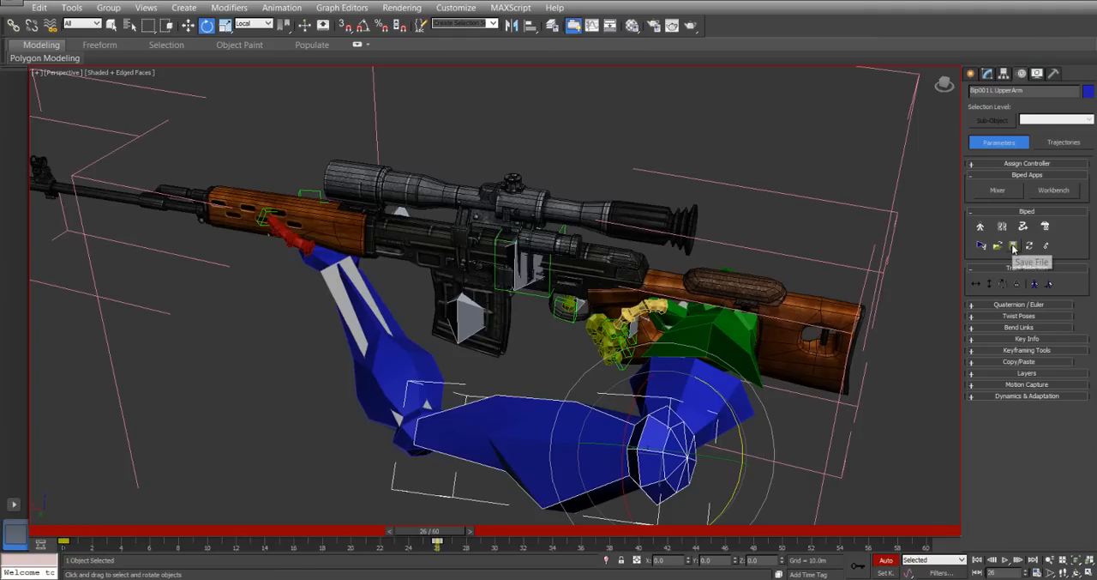
pyautogui.click(1013, 247)
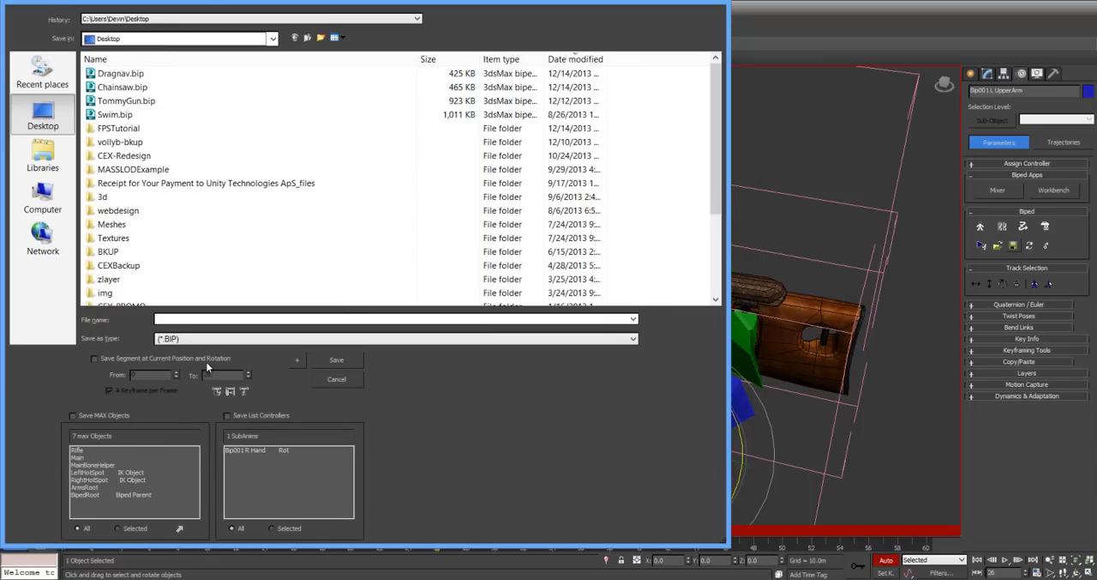
pyautogui.click(120, 359)
pyautogui.click(218, 392)
pyautogui.click(218, 391)
pyautogui.click(218, 392)
pyautogui.click(218, 392)
pyautogui.click(218, 392)
pyautogui.click(218, 392)
# Name the biped motion file Rifle and save it to the Desktop.
pyautogui.click(253, 318)
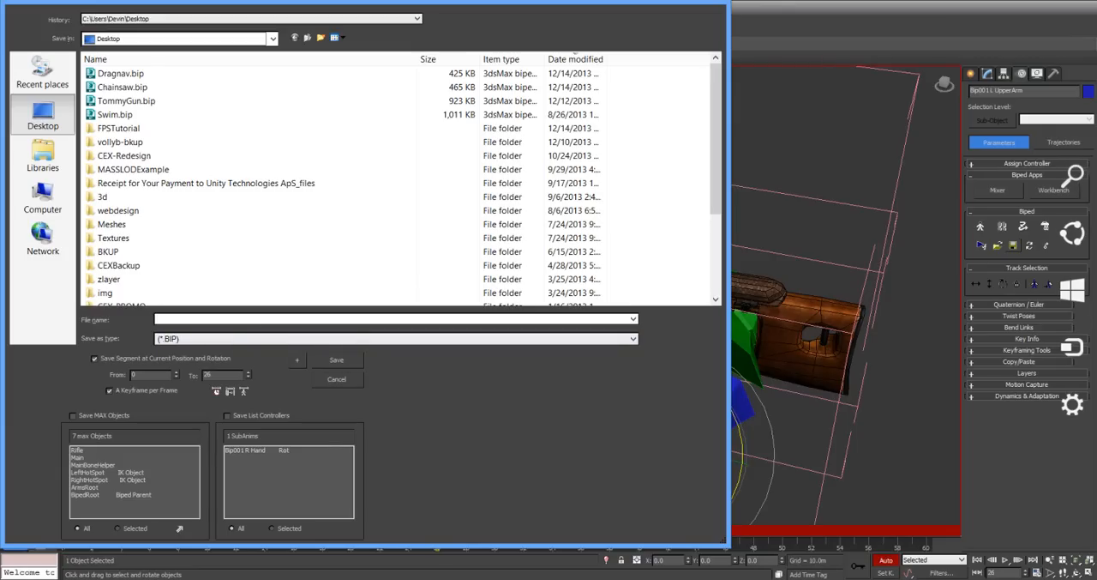
pyautogui.write('Rifle')
pyautogui.press('Return')
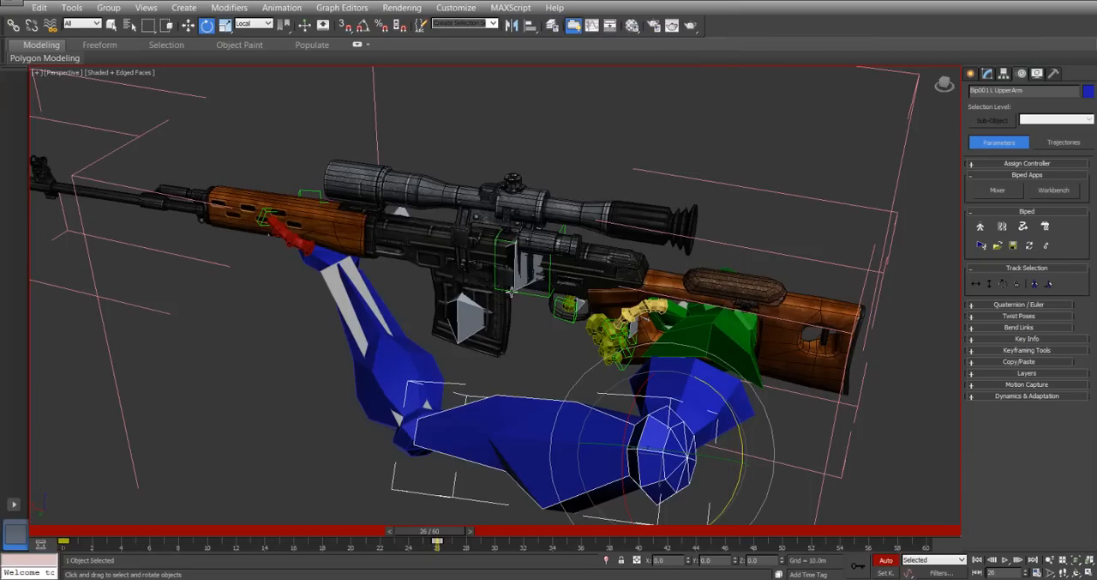
# Load Rifle.bip back onto the biped so the arms carry a key on every frame.
pyautogui.click(997, 246)
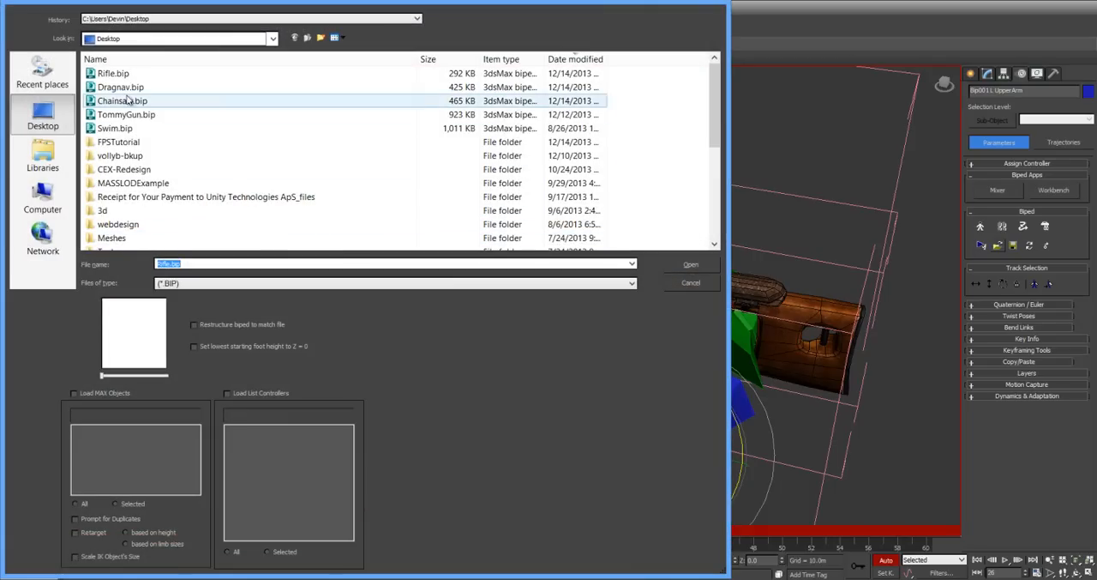
pyautogui.doubleClick(114, 73)
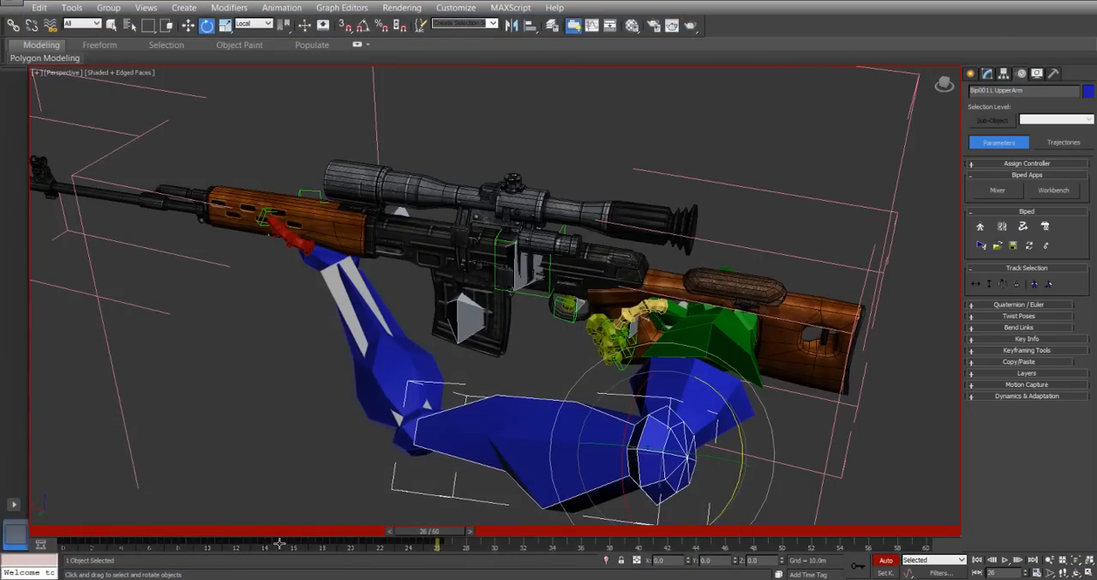
pyautogui.moveTo(434, 535); pyautogui.dragTo(439, 505)
pyautogui.press('e')
# Key the left hand's grip pose at frame 30 to hold it on the handguard.
pyautogui.click(319, 250)
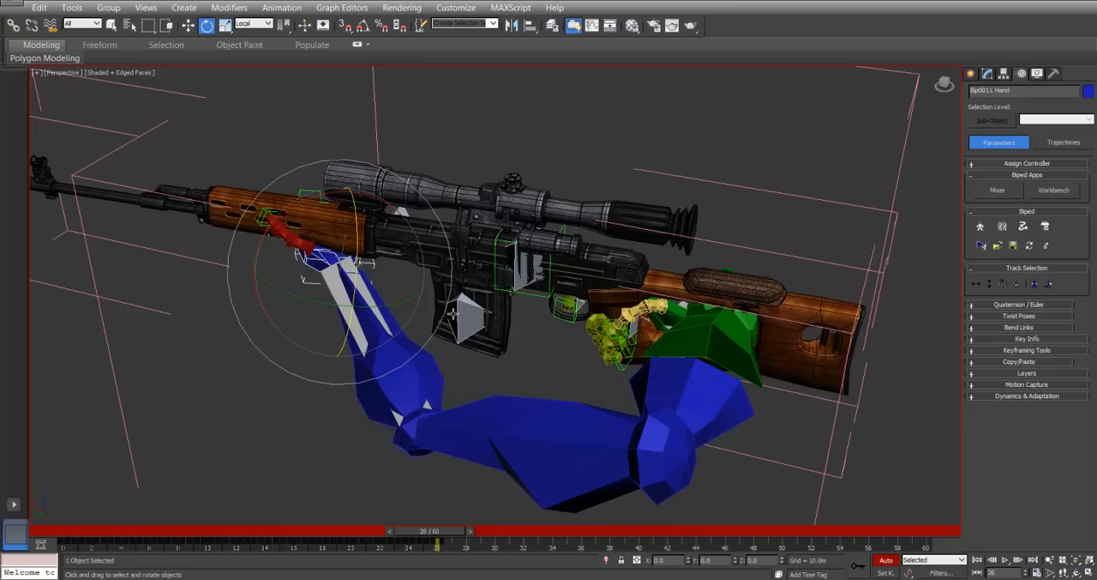
pyautogui.moveTo(432, 533); pyautogui.dragTo(495, 541)
pyautogui.press('e')
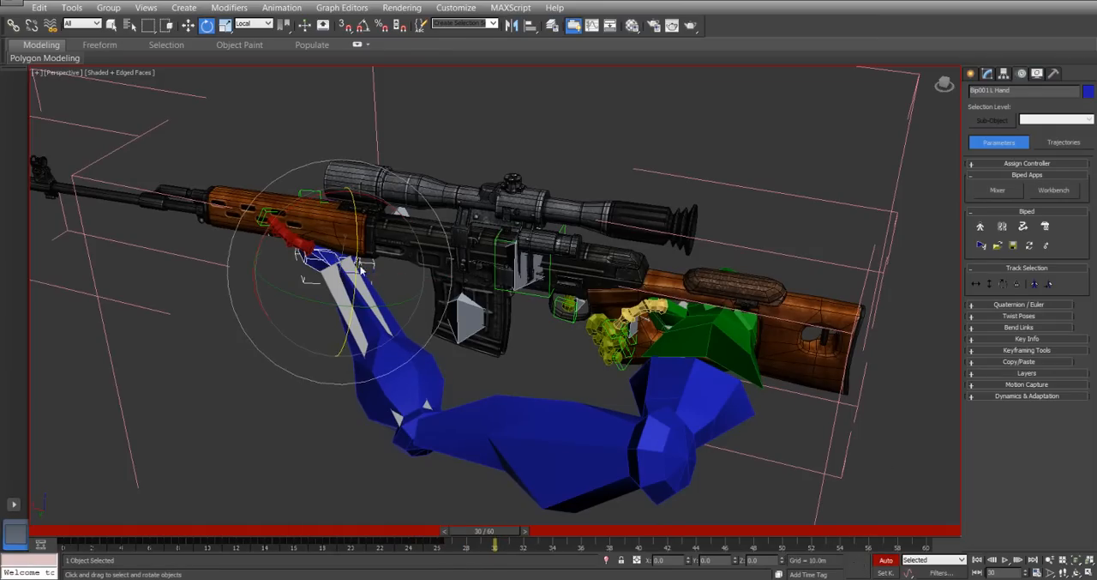
pyautogui.press('w')
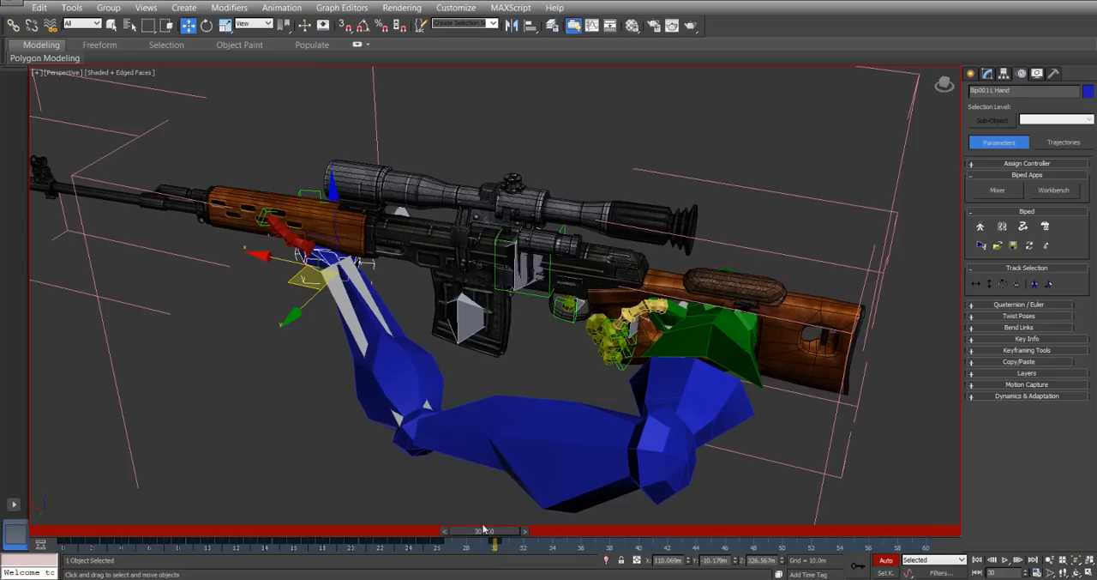
# At frame 36, move the left hand off the handguard by about -47.2 m in X and 22.5 m in Y.
pyautogui.moveTo(494, 541); pyautogui.dragTo(598, 542)
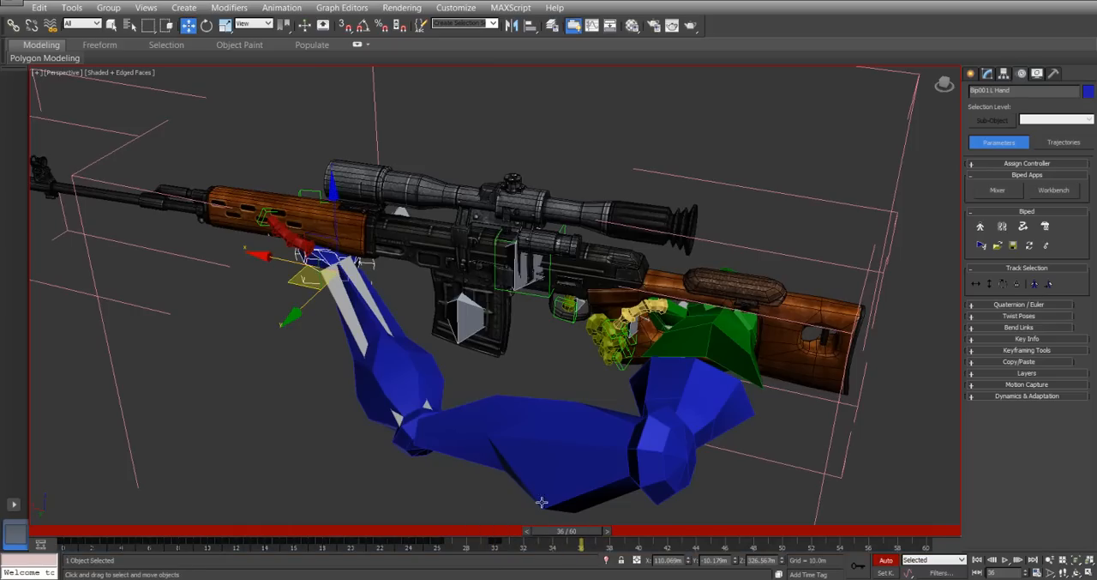
pyautogui.moveTo(291, 292); pyautogui.dragTo(413, 339)
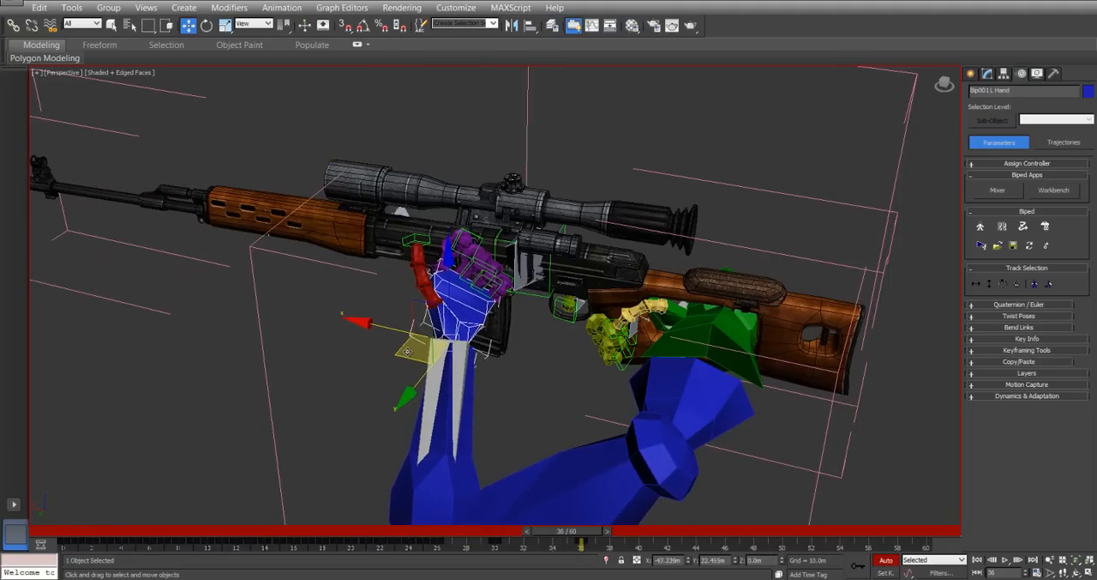
# Rotate the left hand about its local axes at frame 36 so the fingers point forward beside the magazine.
pyautogui.rightClick(412, 337)
pyautogui.click(437, 366)
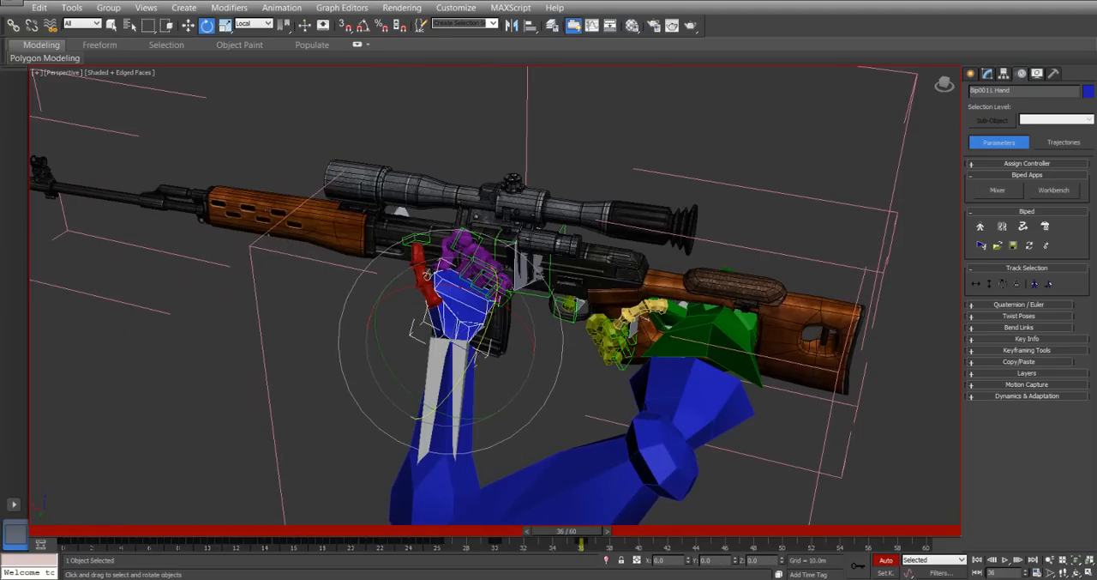
pyautogui.moveTo(420, 289); pyautogui.dragTo(505, 330)
pyautogui.moveTo(505, 396); pyautogui.dragTo(480, 303)
pyautogui.keyDown('alt'); pyautogui.moveTo(273, 360); pyautogui.dragTo(304, 344, button='middle'); pyautogui.keyUp('alt')
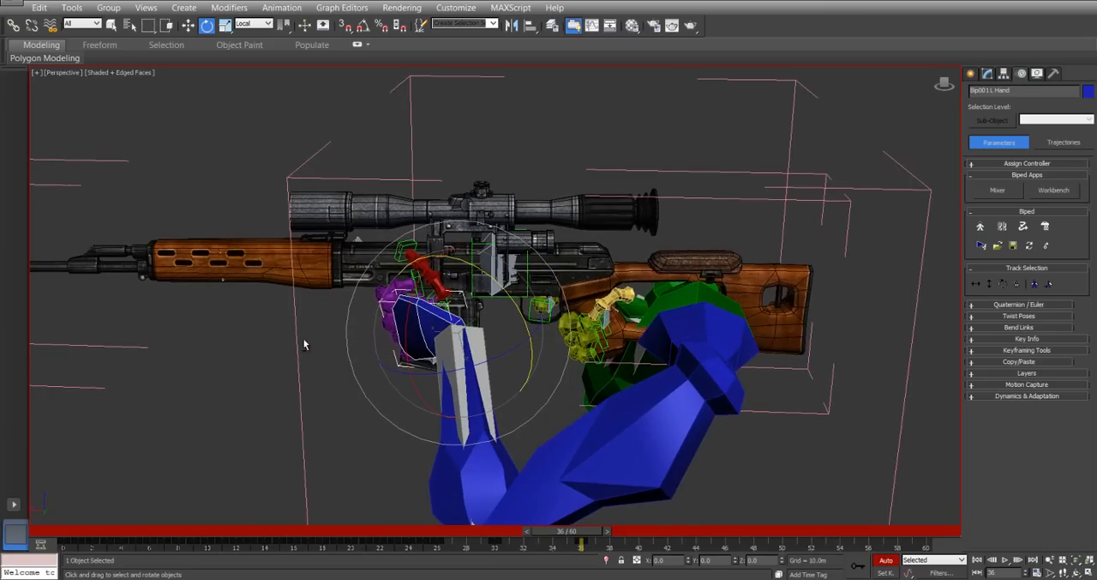
pyautogui.moveTo(504, 352); pyautogui.dragTo(534, 337)
pyautogui.moveTo(499, 264); pyautogui.dragTo(499, 284)
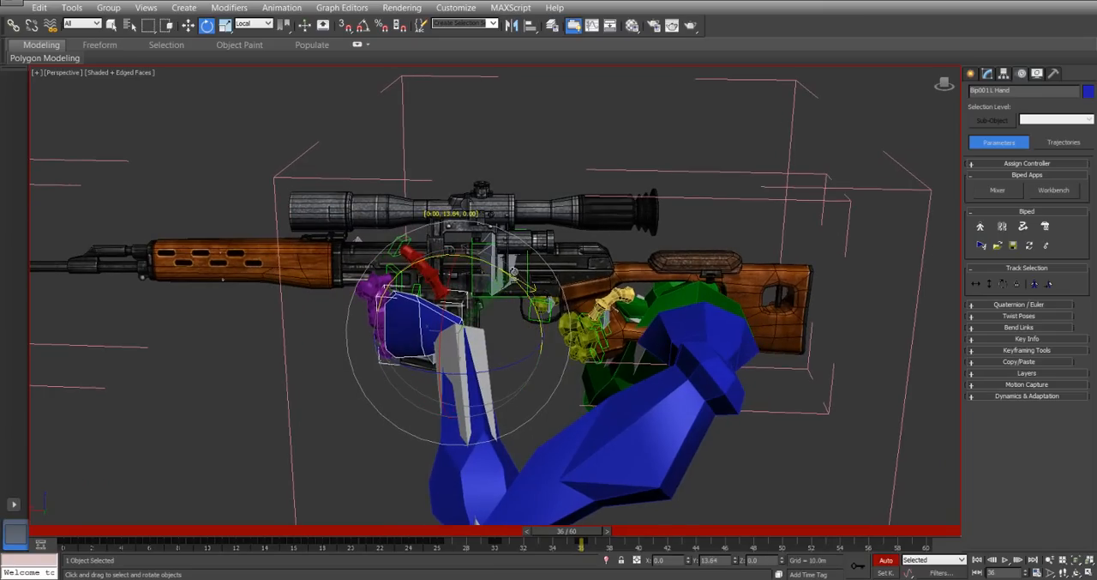
# Tilt the left hand slightly about its local X axis at frame 36 and turn on angle snapping.
pyautogui.keyDown('alt'); pyautogui.moveTo(367, 342); pyautogui.dragTo(490, 308, button='middle'); pyautogui.keyUp('alt')
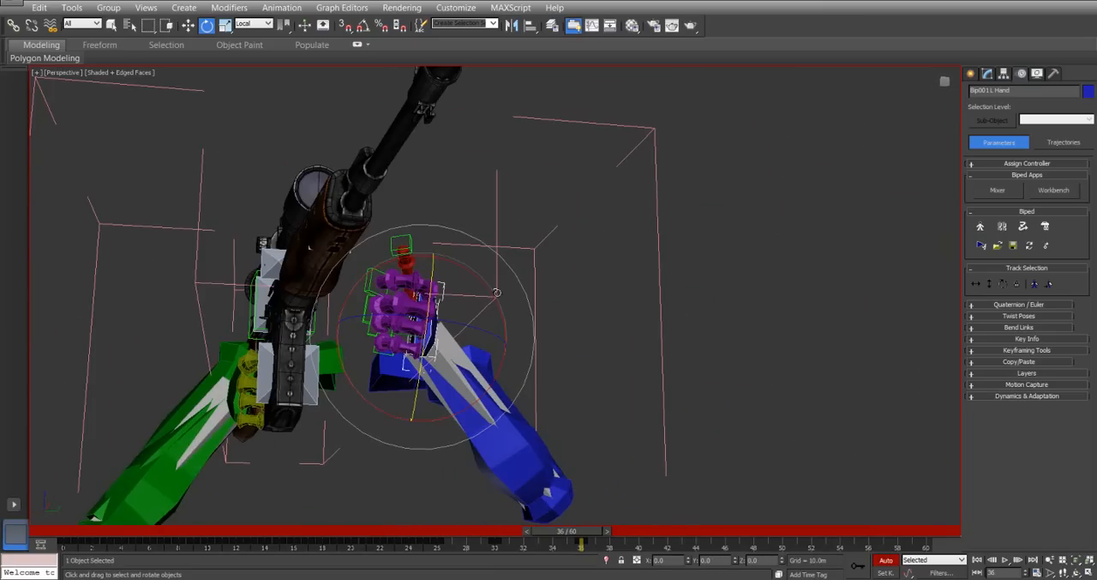
pyautogui.moveTo(496, 292); pyautogui.dragTo(496, 288)
pyautogui.click(364, 27)
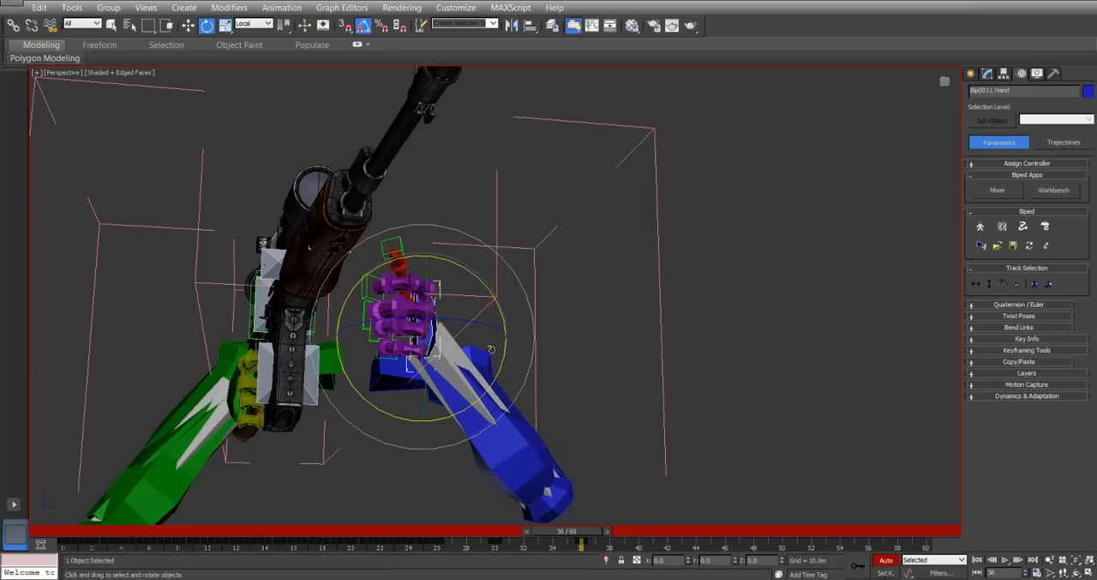
# Move the left hand sideways toward the rifle at frame 36, to about Y -12.9 m.
pyautogui.rightClick(421, 297)
pyautogui.click(450, 314)
pyautogui.moveTo(487, 342); pyautogui.dragTo(395, 340)
pyautogui.keyDown('alt'); pyautogui.moveTo(444, 318); pyautogui.dragTo(321, 355, button='middle'); pyautogui.keyUp('alt')
pyautogui.scroll(3, 321, 355)
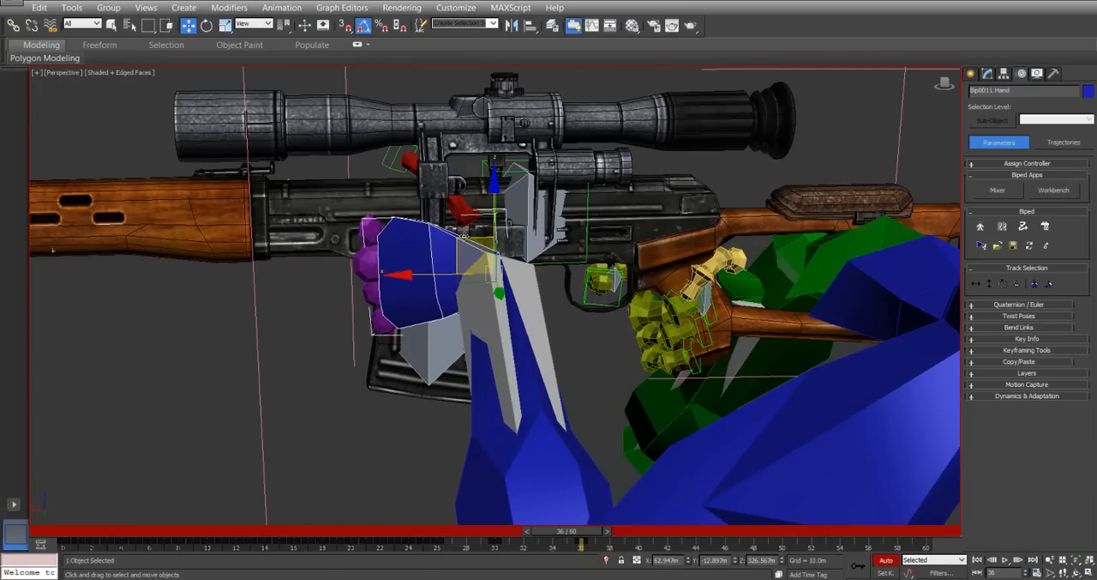
# Lower the left hand beside the magazine at frame 36 and rotate it about its local axes to align with the magazine.
pyautogui.moveTo(464, 230); pyautogui.dragTo(558, 342)
pyautogui.rightClick(509, 344)
pyautogui.click(525, 373)
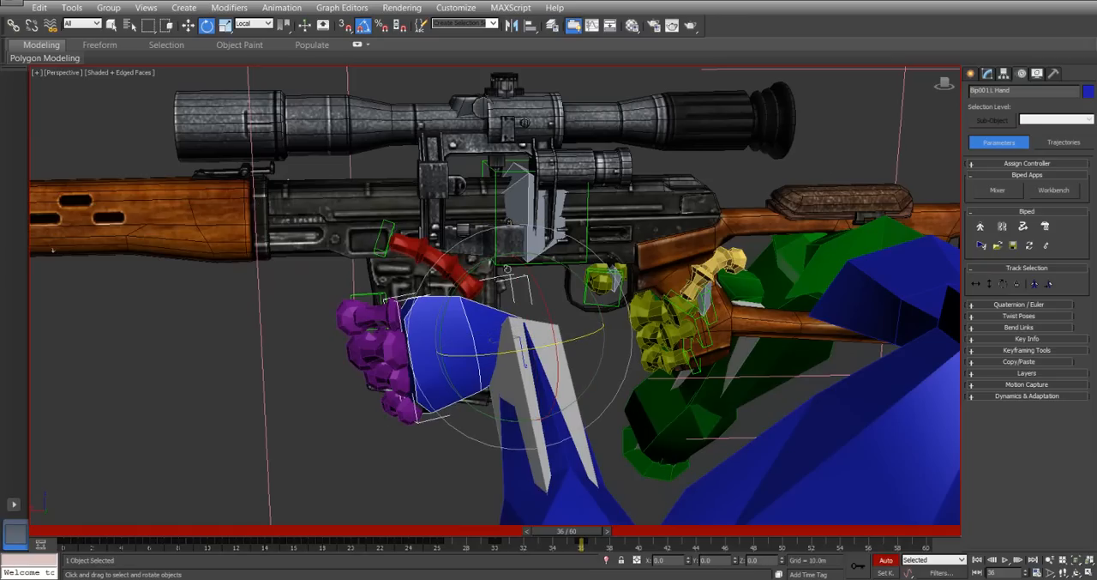
pyautogui.moveTo(480, 268); pyautogui.dragTo(457, 285)
pyautogui.keyDown('alt'); pyautogui.moveTo(457, 284); pyautogui.dragTo(547, 247, button='middle'); pyautogui.keyUp('alt')
pyautogui.keyDown('alt'); pyautogui.moveTo(429, 401); pyautogui.dragTo(413, 354, button='middle'); pyautogui.keyUp('alt')
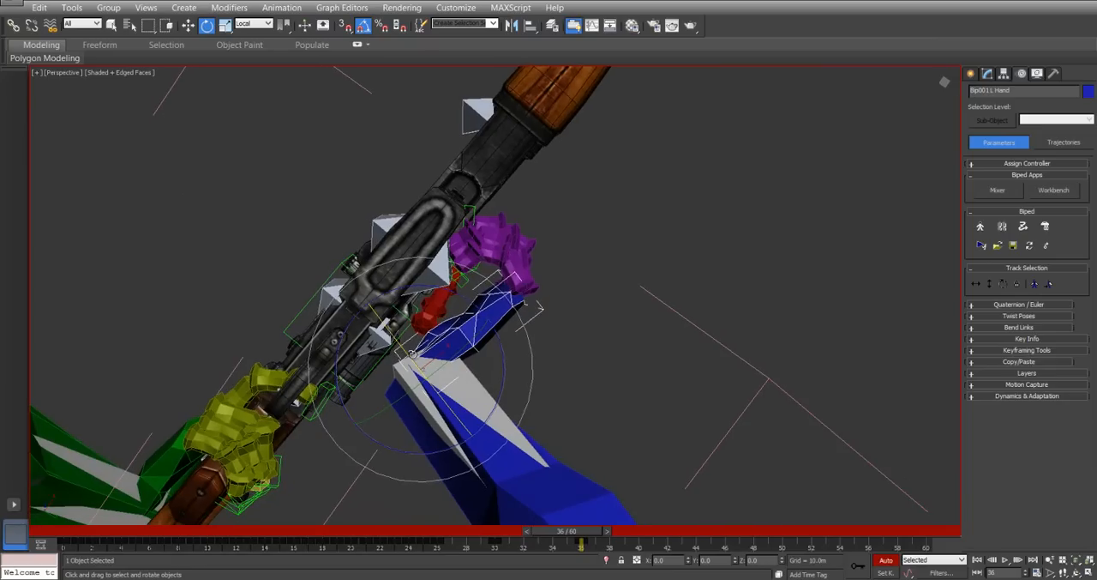
pyautogui.moveTo(475, 282); pyautogui.dragTo(474, 293)
# Move the left hand against the magazine at frame 36, to about X 54.4 m, Y -16.8 m and Z 315.1 m.
pyautogui.rightClick(368, 286)
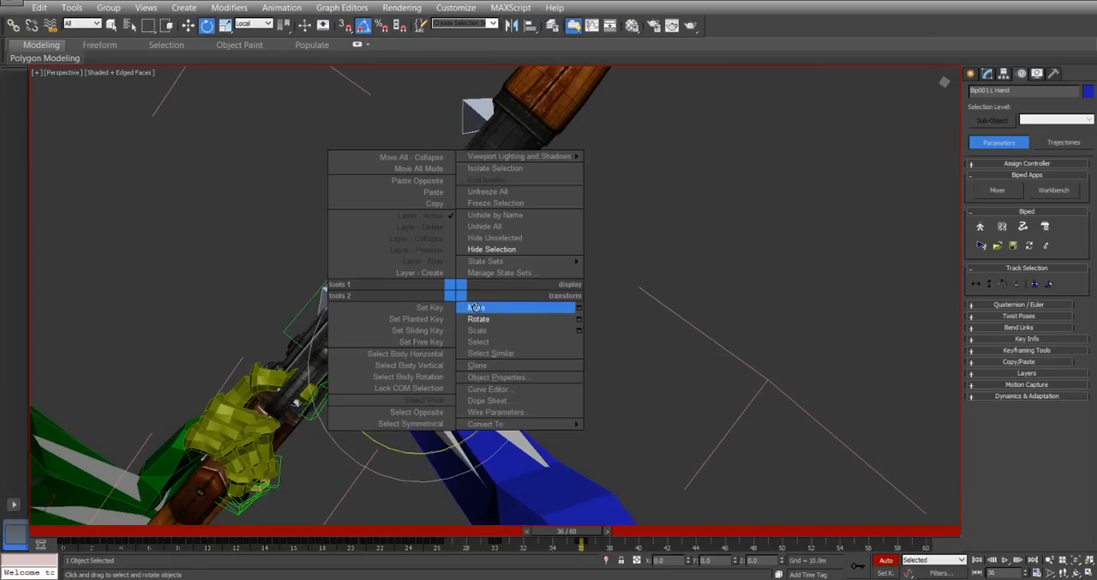
pyautogui.click(482, 298)
pyautogui.moveTo(455, 353); pyautogui.dragTo(443, 323)
pyautogui.keyDown('alt'); pyautogui.moveTo(455, 320); pyautogui.dragTo(351, 331, button='middle'); pyautogui.keyUp('alt')
pyautogui.moveTo(395, 260); pyautogui.dragTo(437, 265)
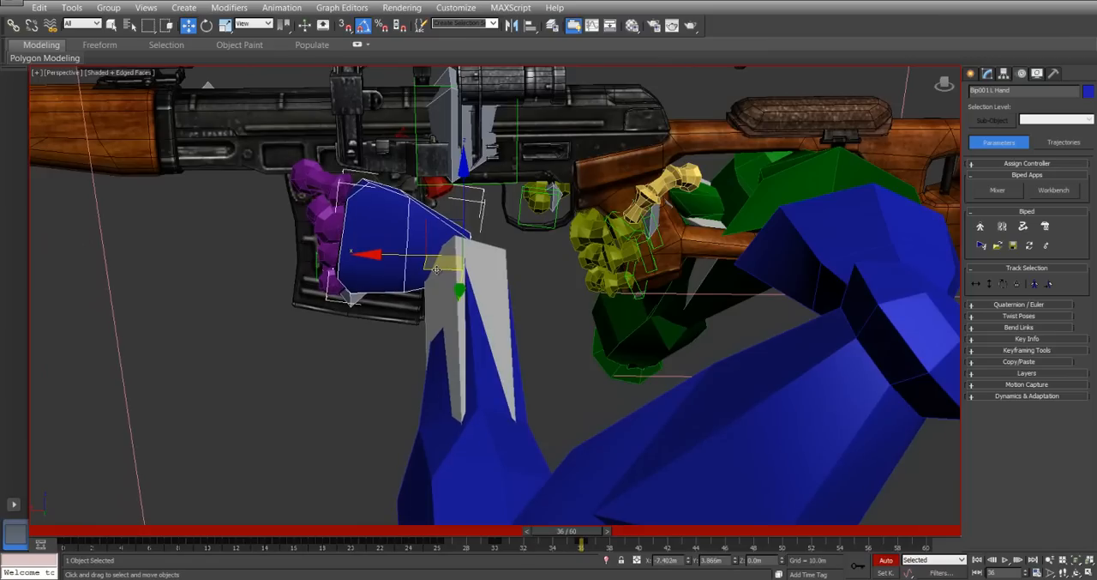
# Rotate the left hand's finger chains one after another at frame 36, turning the uppermost about -20° around its local Z axis.
pyautogui.doubleClick(328, 184)
pyautogui.rightClick(370, 211)
pyautogui.click(396, 234)
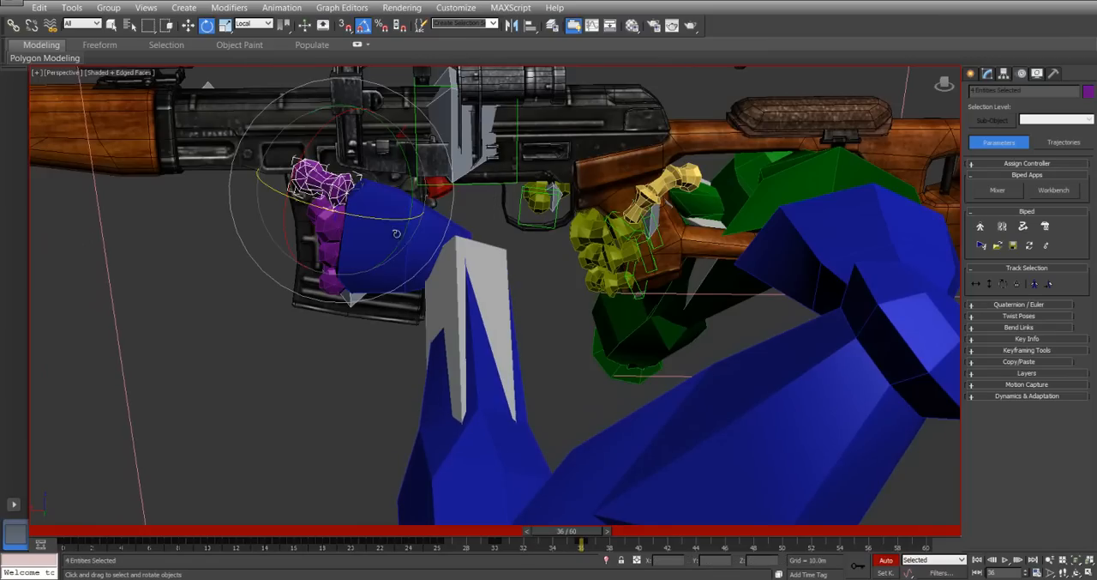
pyautogui.moveTo(398, 220); pyautogui.dragTo(409, 217)
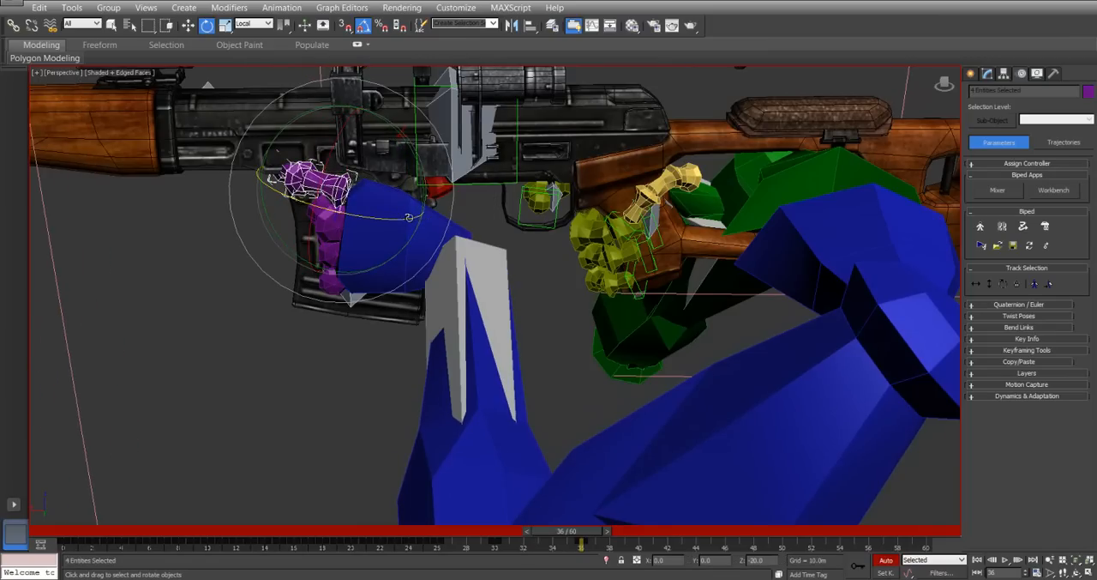
pyautogui.doubleClick(320, 227)
pyautogui.moveTo(346, 255); pyautogui.dragTo(366, 255)
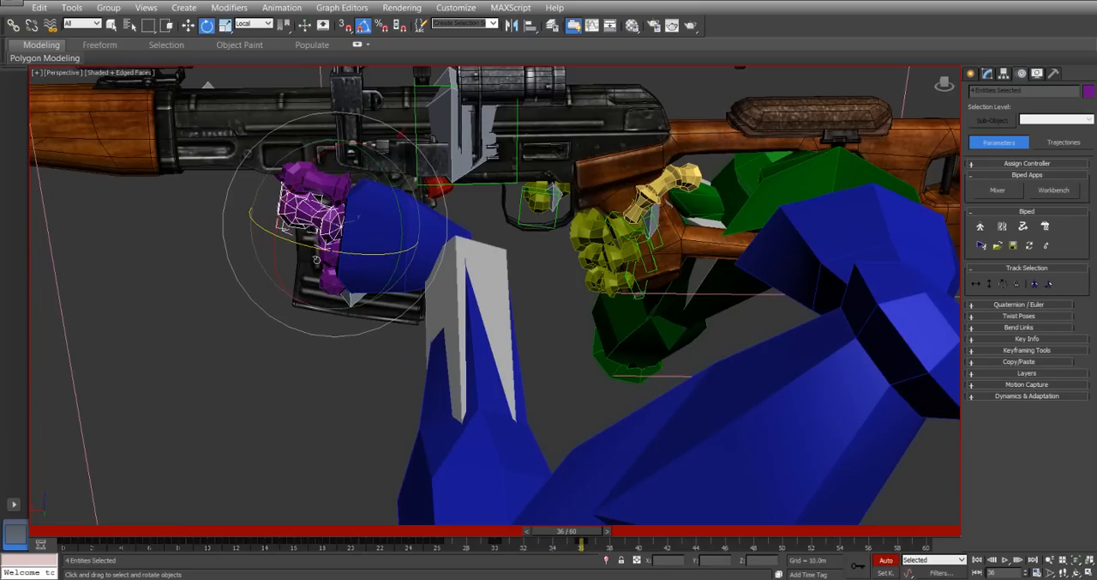
pyautogui.doubleClick(324, 254)
pyautogui.doubleClick(327, 252)
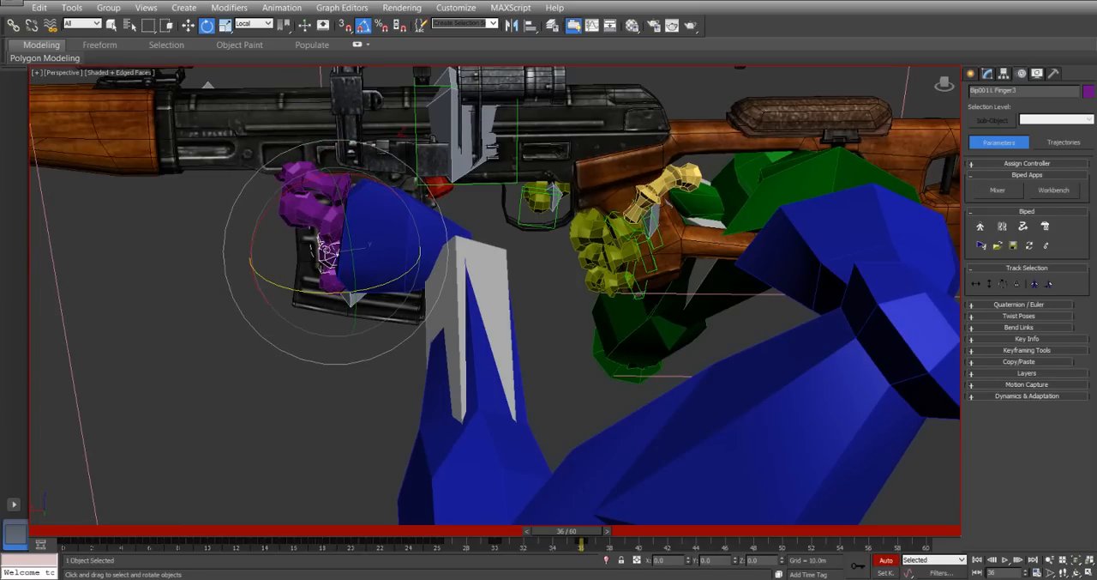
pyautogui.moveTo(324, 294); pyautogui.dragTo(390, 323)
pyautogui.doubleClick(328, 284)
pyautogui.keyDown('alt'); pyautogui.moveTo(517, 258); pyautogui.dragTo(412, 259, button='middle'); pyautogui.keyUp('alt')
# At frame 34, move the left hand outward from the rifle by its finger, to about X 94.8 m and Y 3.0 m.
pyautogui.moveTo(572, 536); pyautogui.dragTo(538, 533)
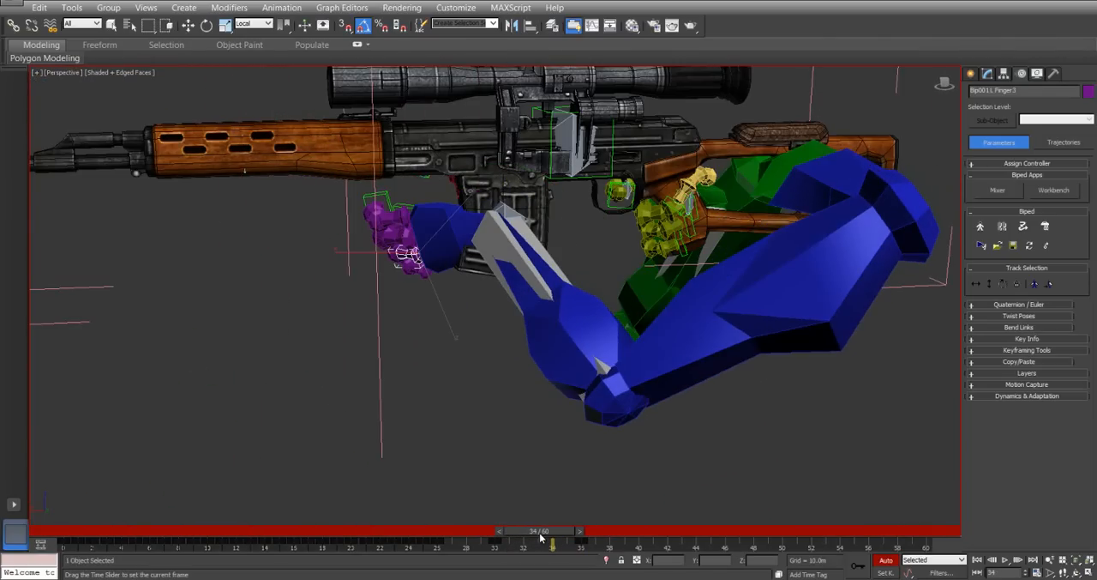
pyautogui.press('e')
pyautogui.keyDown('alt'); pyautogui.moveTo(361, 208); pyautogui.dragTo(377, 284, button='middle'); pyautogui.keyUp('alt')
pyautogui.rightClick(432, 246)
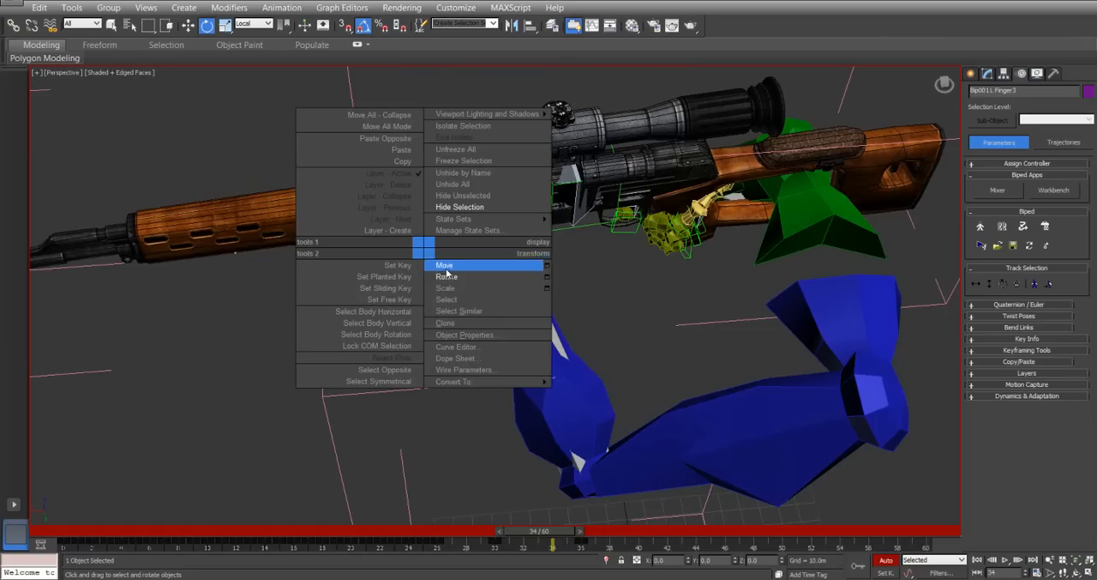
pyautogui.click(453, 264)
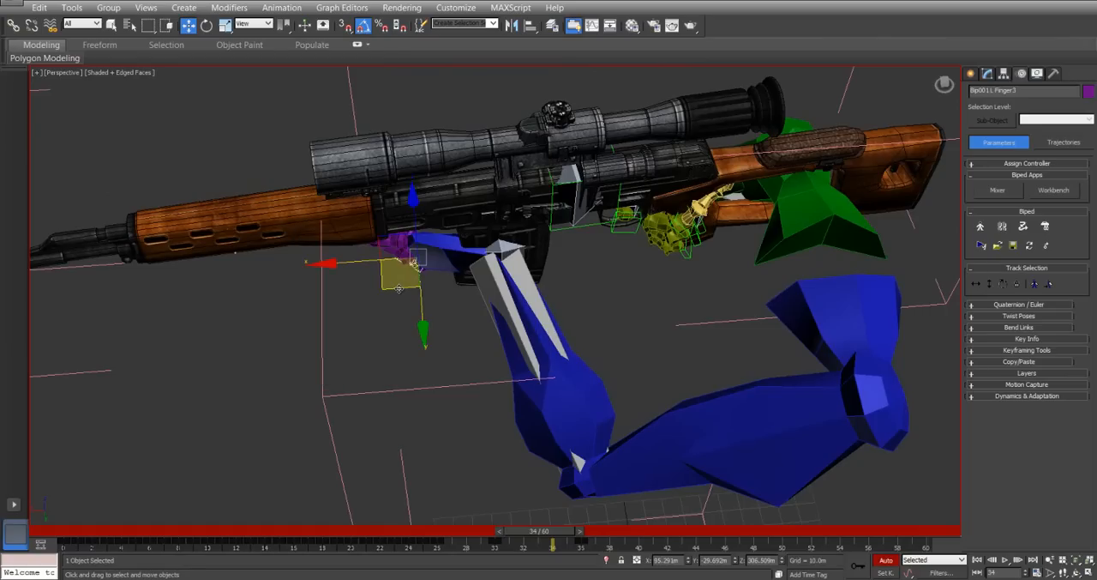
pyautogui.moveTo(397, 288); pyautogui.dragTo(423, 370)
# Compare the left hand's pose between frames 36 and 34, selecting the finger's key at frame 30.
pyautogui.moveTo(542, 538); pyautogui.dragTo(582, 537)
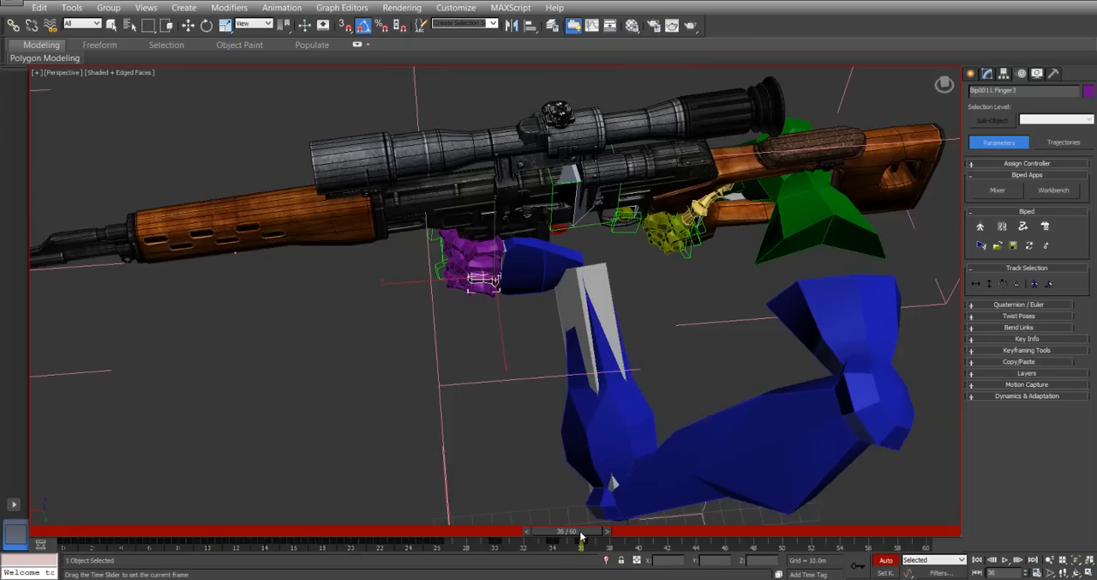
pyautogui.press('w')
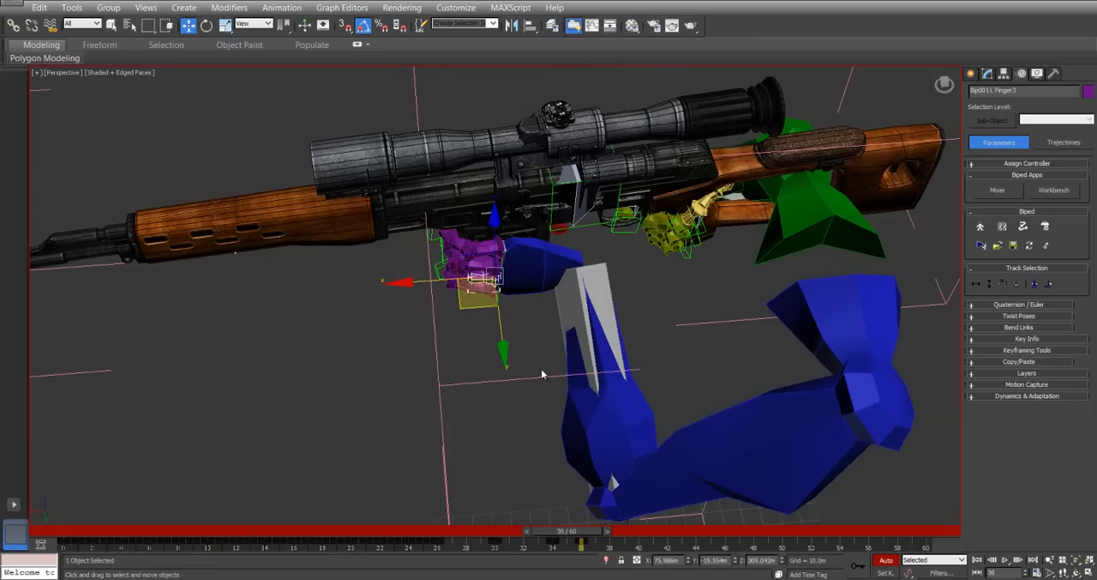
pyautogui.click(496, 545)
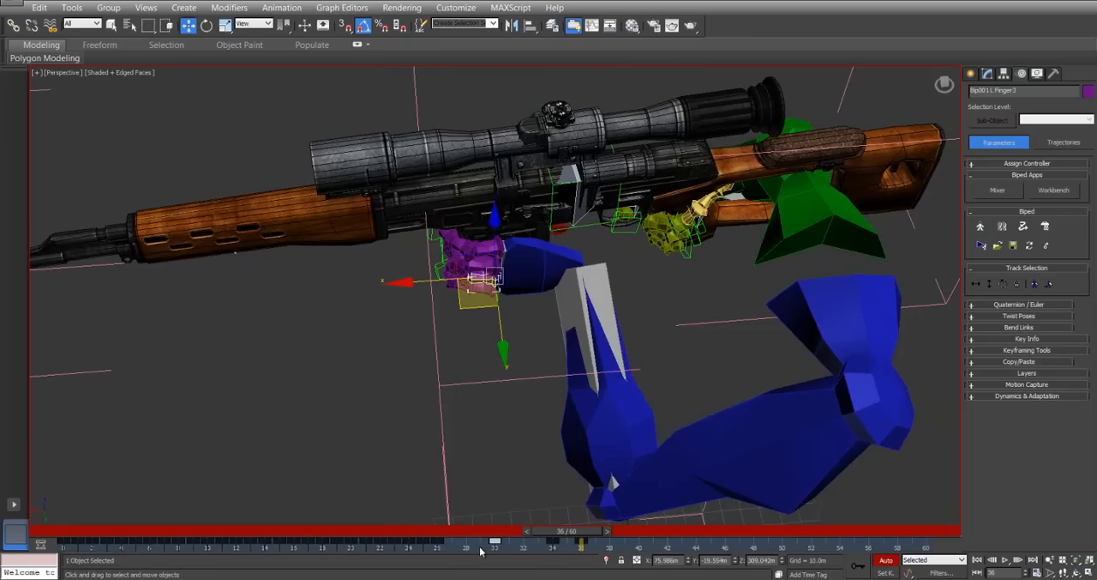
pyautogui.moveTo(495, 546); pyautogui.dragTo(556, 556)
pyautogui.moveTo(576, 537); pyautogui.dragTo(556, 540)
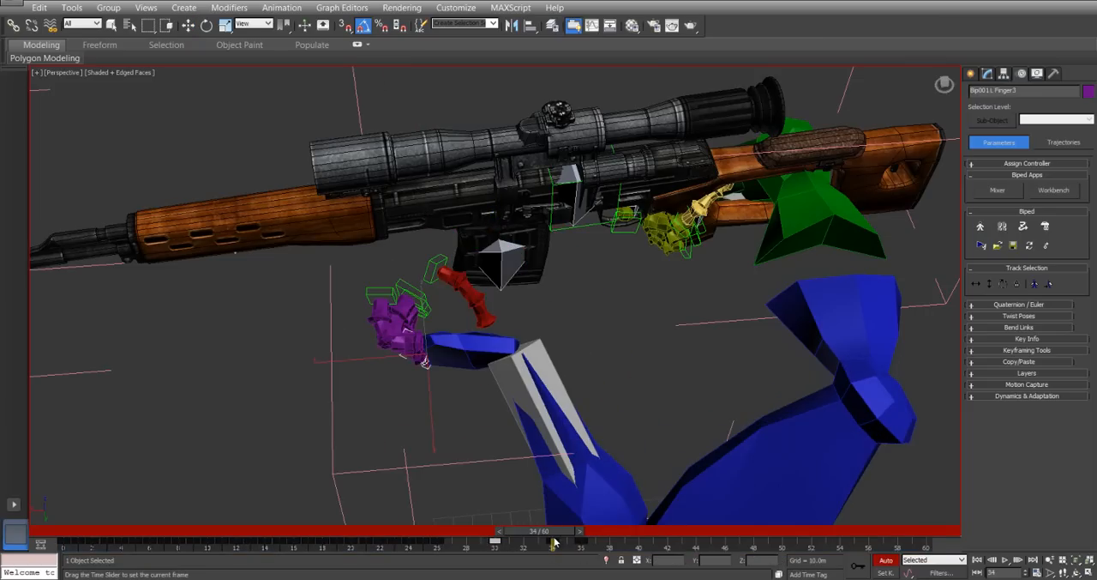
# At frame 34, rotate the left hand's upper two finger chains in local space to open them.
pyautogui.press('w')
pyautogui.keyDown('alt'); pyautogui.moveTo(399, 325); pyautogui.dragTo(401, 330, button='middle'); pyautogui.keyUp('alt')
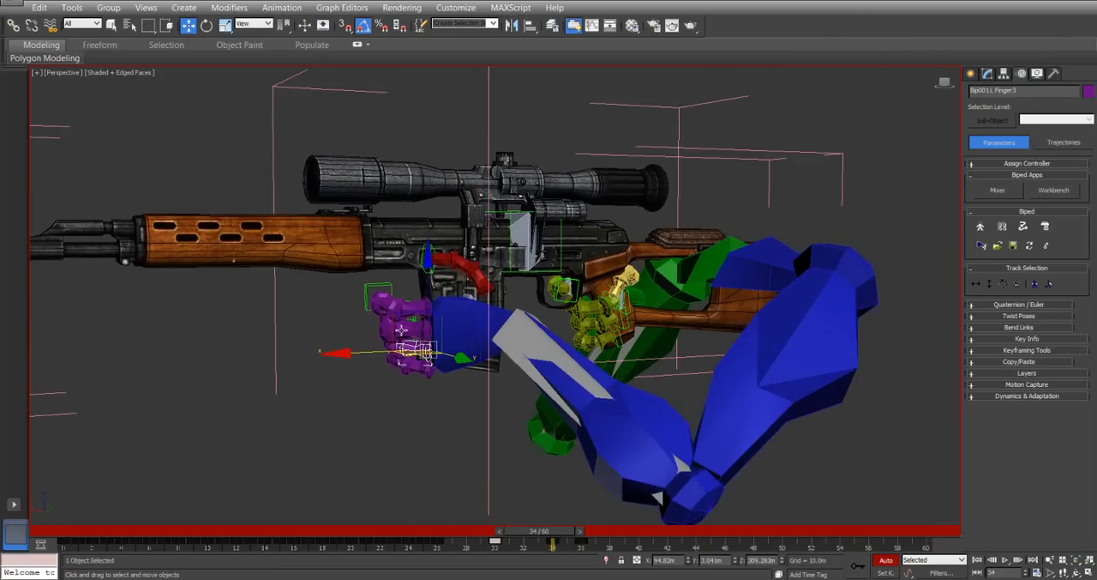
pyautogui.keyDown('ctrl'); pyautogui.click(414, 330); pyautogui.keyUp('ctrl')
pyautogui.keyDown('ctrl'); pyautogui.click(415, 311); pyautogui.keyUp('ctrl')
pyautogui.keyDown('ctrl'); pyautogui.click(387, 300); pyautogui.keyUp('ctrl')
pyautogui.rightClick(442, 317)
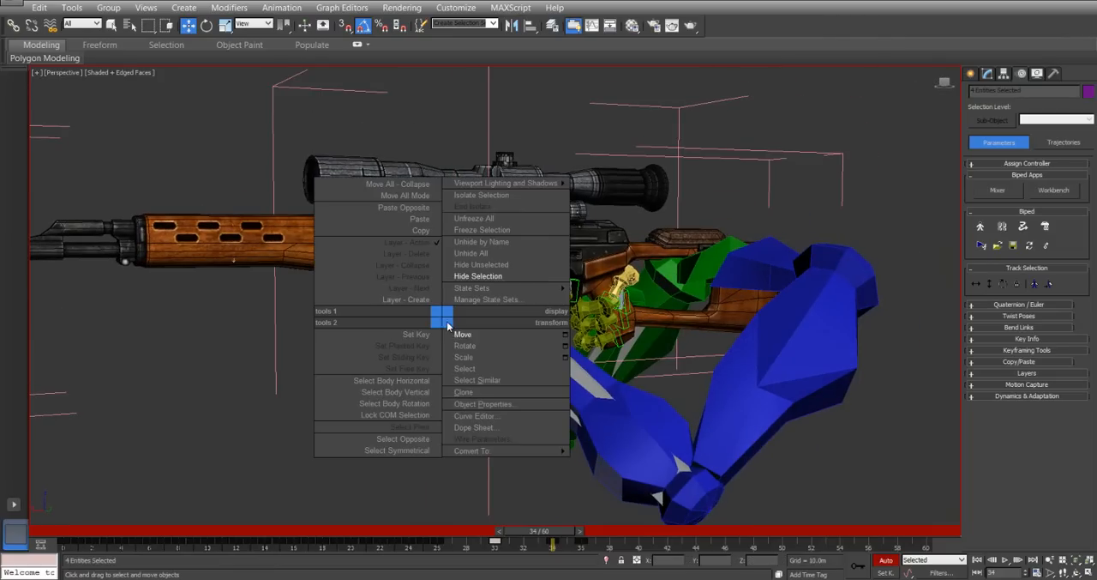
pyautogui.click(461, 344)
pyautogui.moveTo(458, 313); pyautogui.dragTo(427, 339)
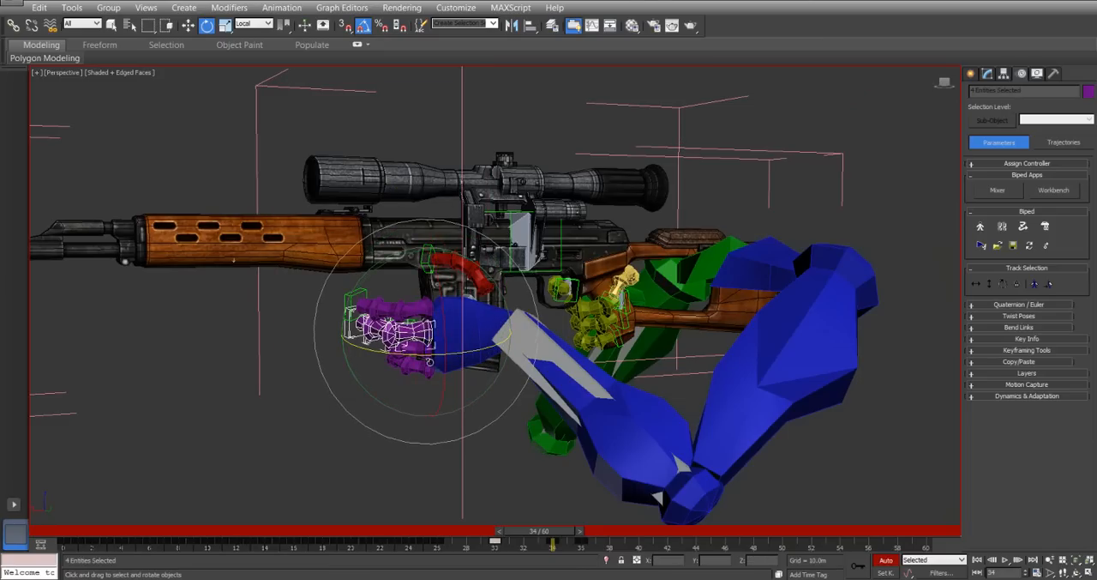
# Rotate the left hand's lower two finger chains at frame 34 to open them like the upper ones.
pyautogui.click(427, 355)
pyautogui.doubleClick(427, 355)
pyautogui.moveTo(446, 388); pyautogui.dragTo(482, 403)
pyautogui.doubleClick(426, 372)
pyautogui.keyDown('alt'); pyautogui.moveTo(482, 280); pyautogui.dragTo(447, 295, button='middle'); pyautogui.keyUp('alt')
# Try to rotate the whole left thumb chain at frame 34, and undo the last change.
pyautogui.doubleClick(447, 296)
pyautogui.moveTo(473, 336); pyautogui.dragTo(473, 342)
pyautogui.moveTo(378, 286); pyautogui.dragTo(412, 318)
pyautogui.hotkey('ctrl', 'z')
# Rotate the left thumb chain at frame 34 and turn its middle joint about 20° around local Z.
pyautogui.click(452, 318)
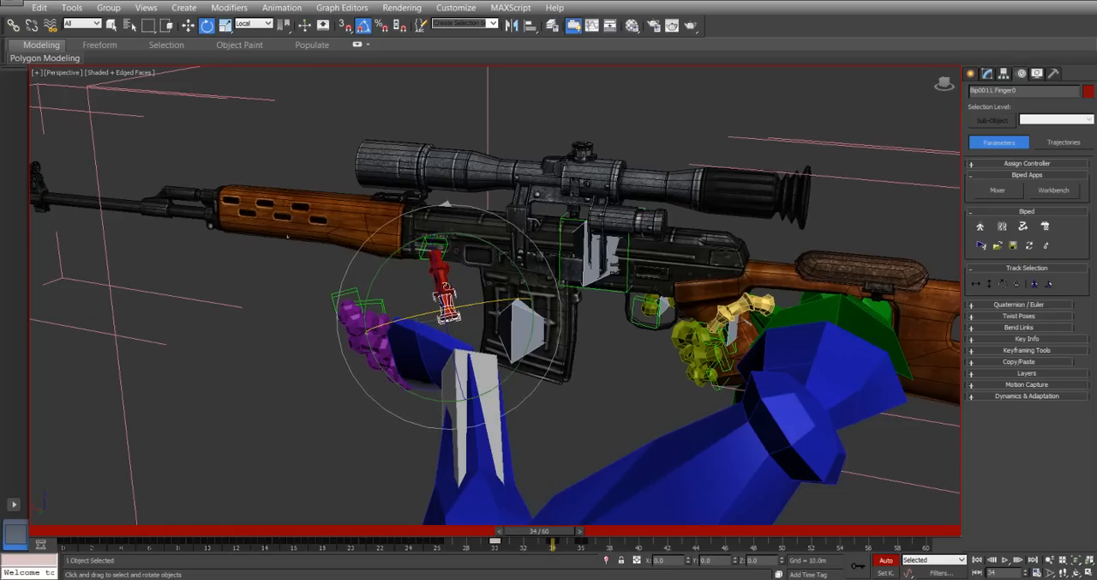
pyautogui.doubleClick(448, 302)
pyautogui.moveTo(443, 276); pyautogui.dragTo(443, 289)
pyautogui.keyDown('alt'); pyautogui.moveTo(367, 297); pyautogui.dragTo(419, 312, button='middle'); pyautogui.keyUp('alt')
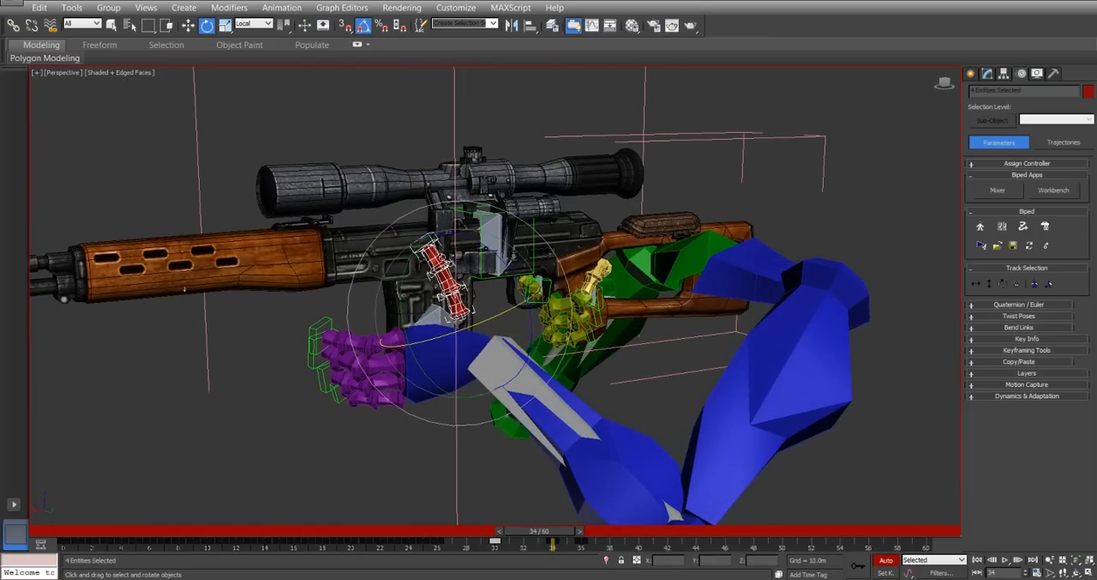
pyautogui.click(451, 281)
pyautogui.moveTo(444, 276); pyautogui.dragTo(446, 283)
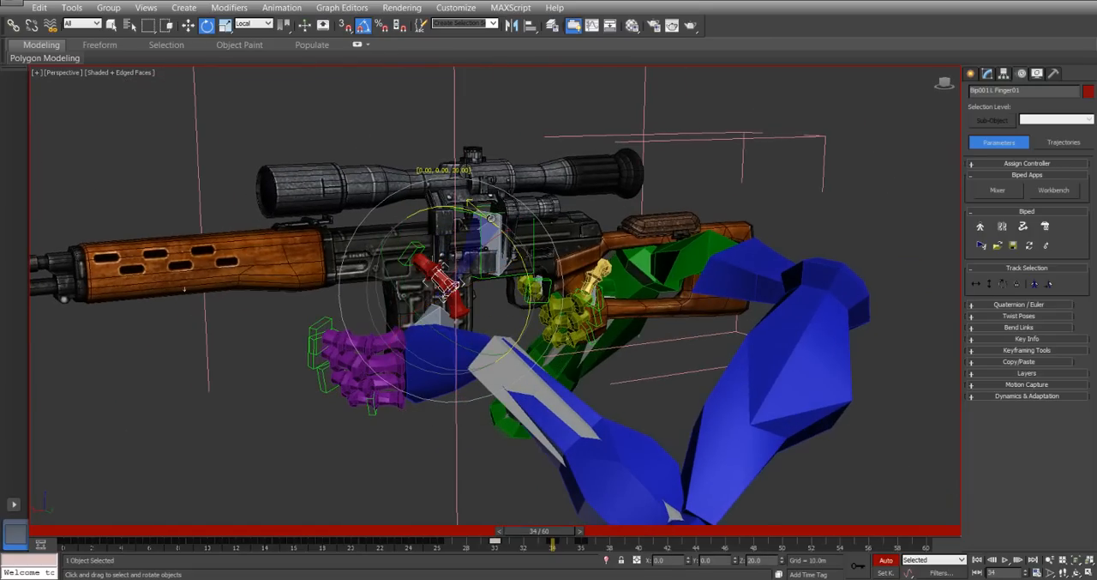
pyautogui.moveTo(491, 218); pyautogui.dragTo(491, 219)
# At frame 35, move the left hand backward and away from the rifle, to about X 52 m and Y 0 m.
pyautogui.moveTo(540, 534); pyautogui.dragTo(569, 544)
pyautogui.press('e')
pyautogui.keyDown('alt'); pyautogui.moveTo(352, 175); pyautogui.dragTo(319, 199, button='middle'); pyautogui.keyUp('alt')
pyautogui.rightClick(426, 315)
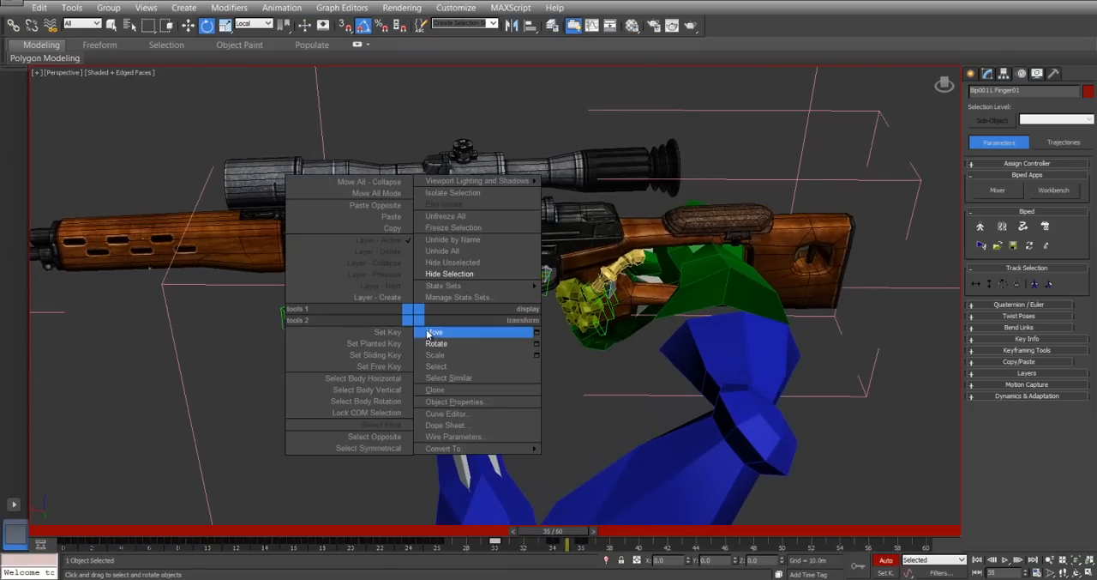
pyautogui.click(436, 336)
pyautogui.click(384, 333)
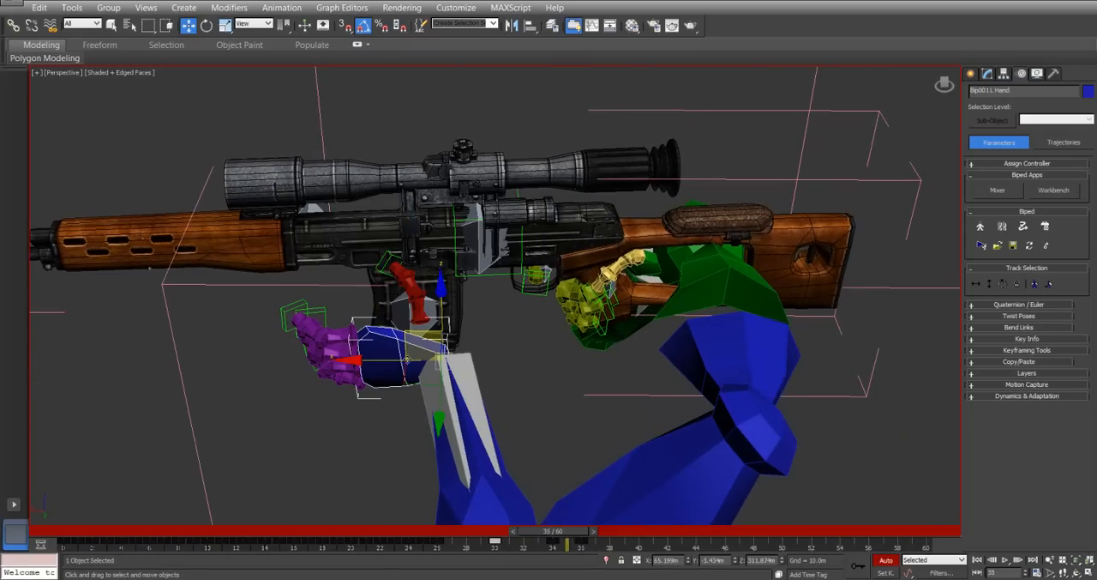
pyautogui.keyDown('alt'); pyautogui.moveTo(407, 359); pyautogui.dragTo(431, 391, button='middle'); pyautogui.keyUp('alt')
pyautogui.moveTo(429, 392); pyautogui.dragTo(484, 389)
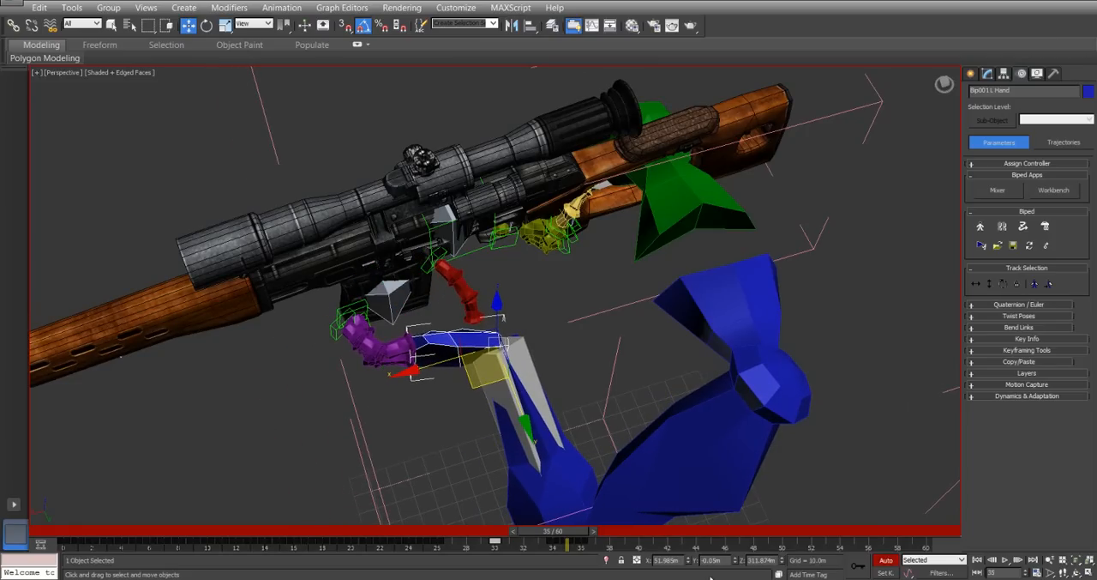
# Set a biped key for the left hand at frame 36, where it grips the magazine.
pyautogui.moveTo(574, 533)
pyautogui.mouseDown()
pyautogui.moveTo(540, 531)
pyautogui.moveTo(566, 533)
pyautogui.moveTo(569, 542)
pyautogui.moveTo(543, 544)
pyautogui.moveTo(559, 547)
pyautogui.moveTo(515, 540)
pyautogui.moveTo(570, 549)
pyautogui.moveTo(500, 533)
pyautogui.moveTo(595, 540)
pyautogui.moveTo(586, 537)
pyautogui.mouseUp()
pyautogui.press('w')
pyautogui.keyDown('alt'); pyautogui.moveTo(409, 349); pyautogui.dragTo(350, 321, button='middle'); pyautogui.keyUp('alt')
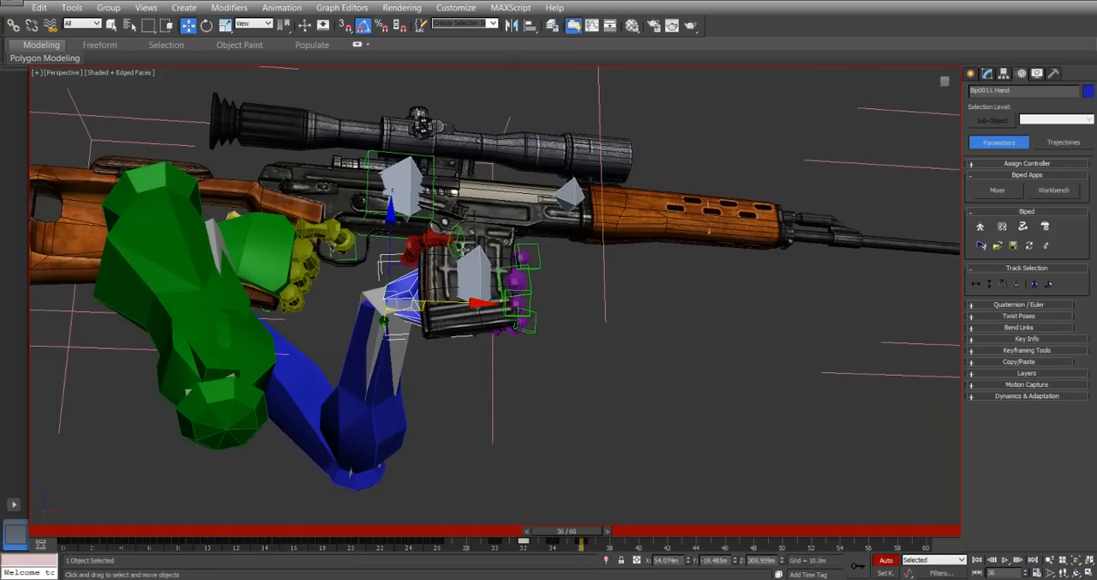
pyautogui.keyDown('alt'); pyautogui.moveTo(463, 358); pyautogui.dragTo(441, 302, button='middle'); pyautogui.keyUp('alt')
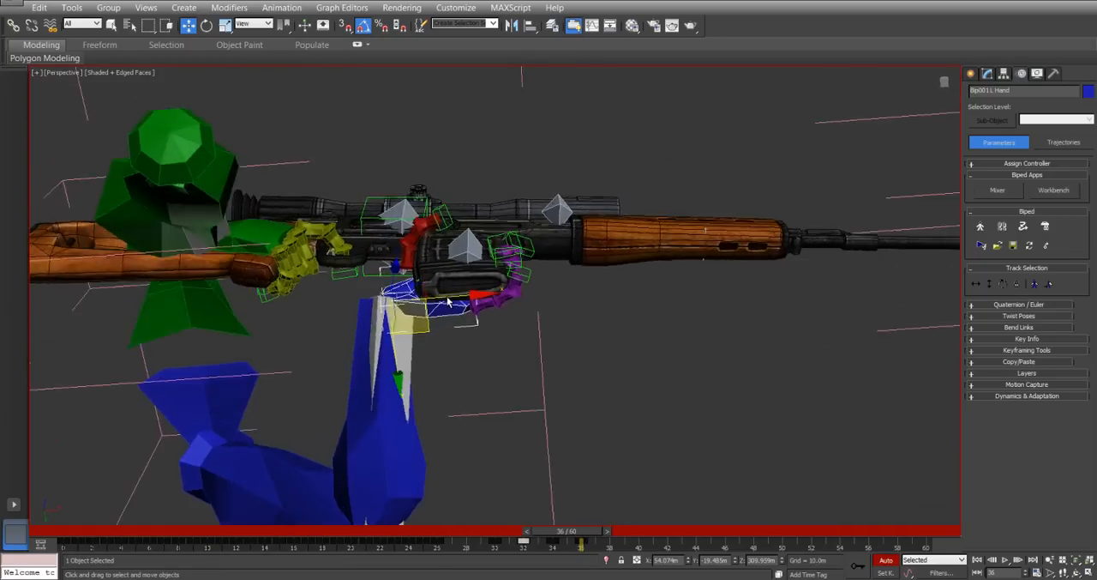
pyautogui.scroll(5, 441, 300)
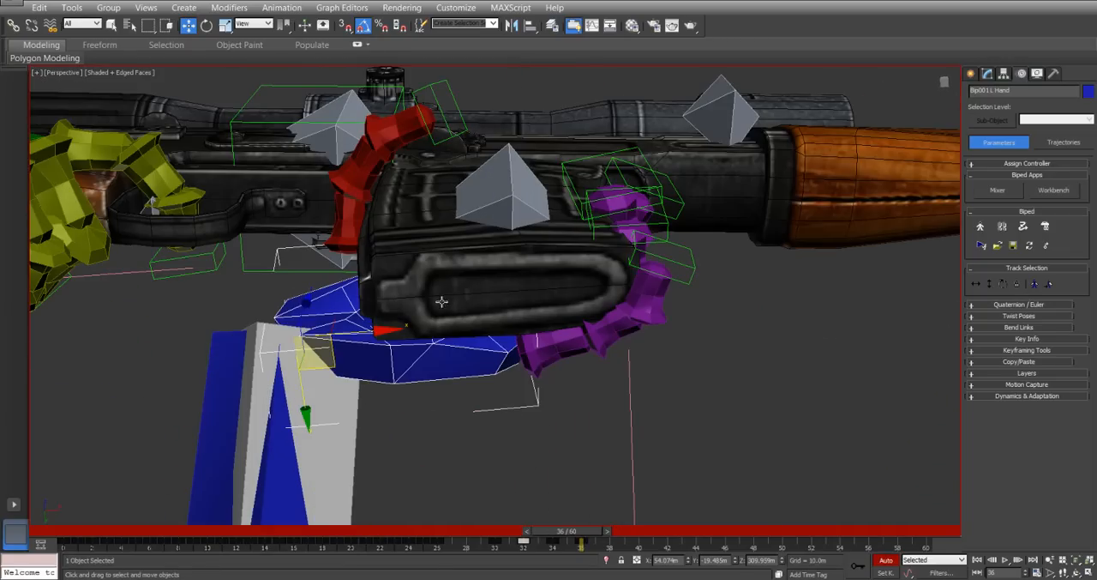
pyautogui.click(975, 340)
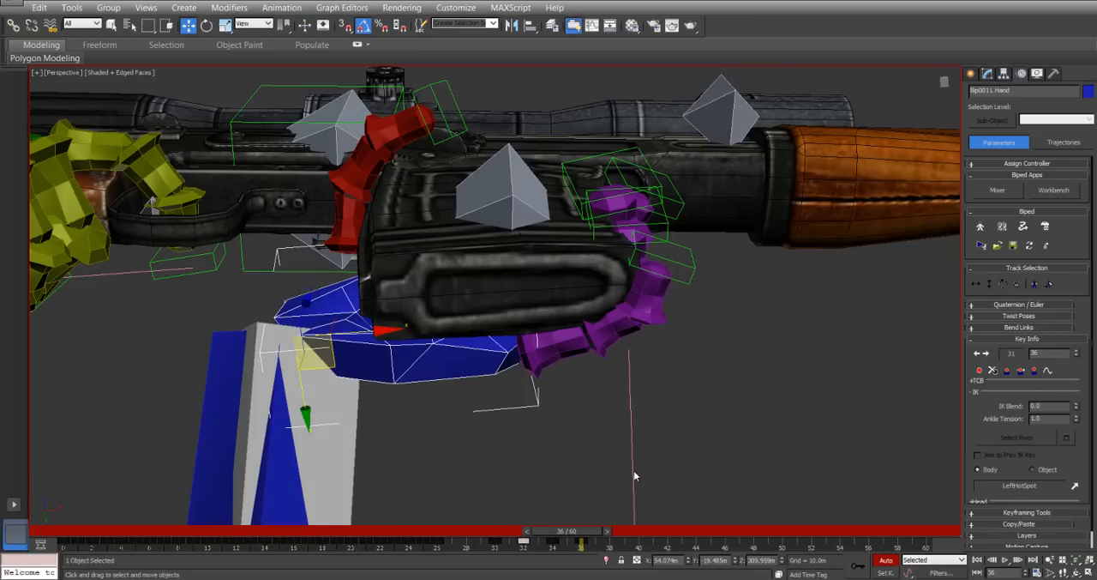
pyautogui.click(981, 372)
pyautogui.click(583, 542)
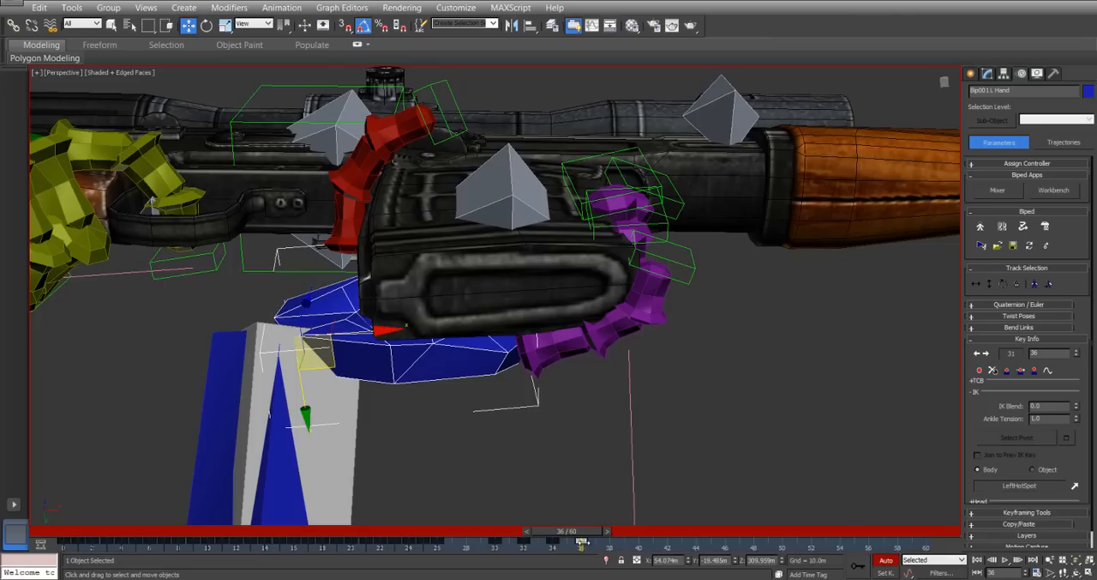
pyautogui.click(980, 371)
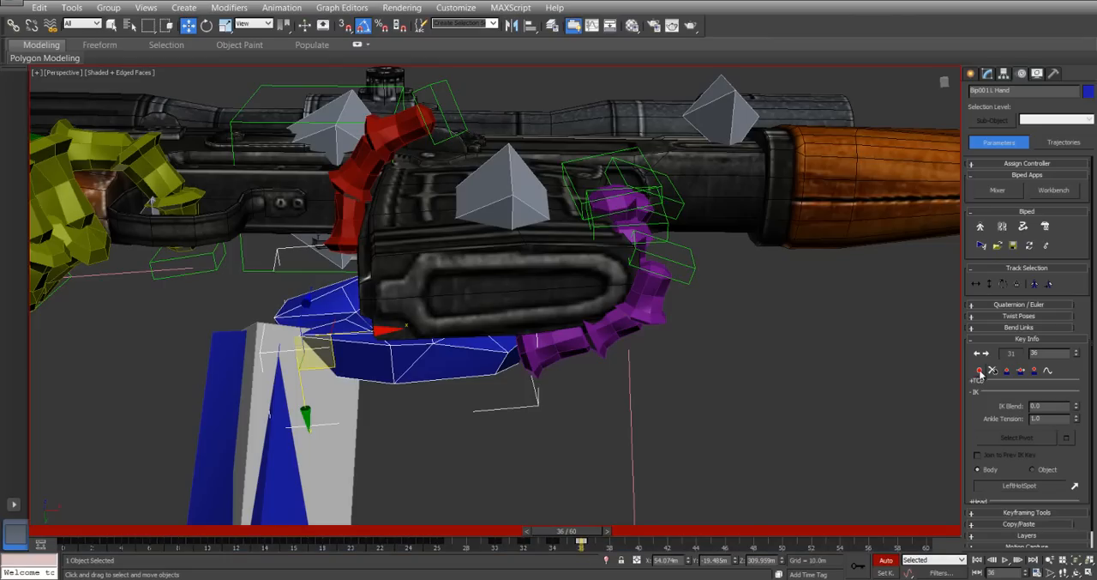
# Make Magazine the left hand's IK object at frame 36, using Object space with an IK Blend of 1.0.
pyautogui.click(1075, 486)
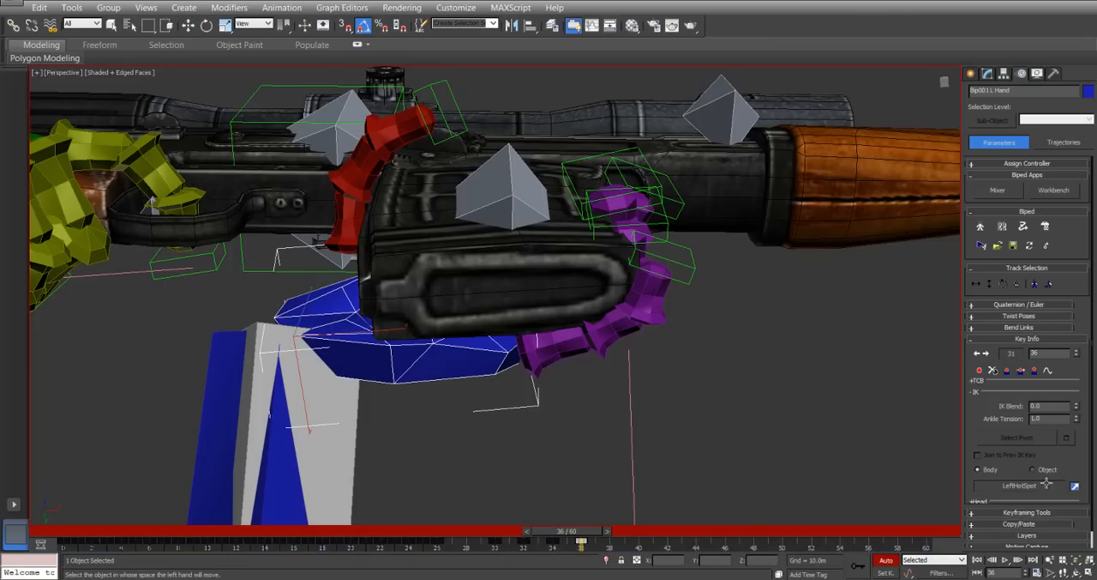
pyautogui.press('h')
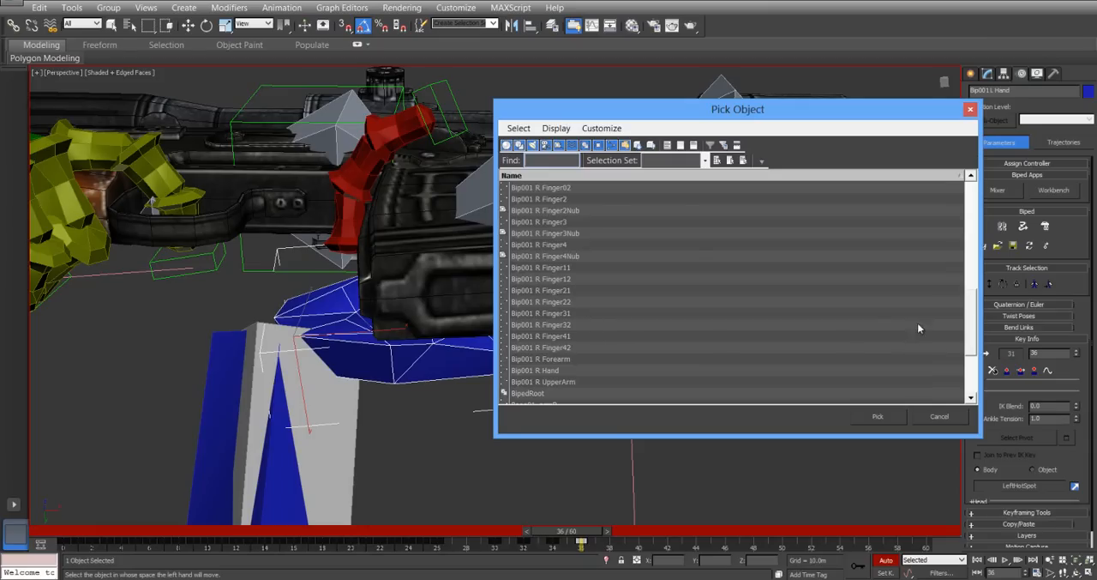
pyautogui.scroll(-3, 976, 328)
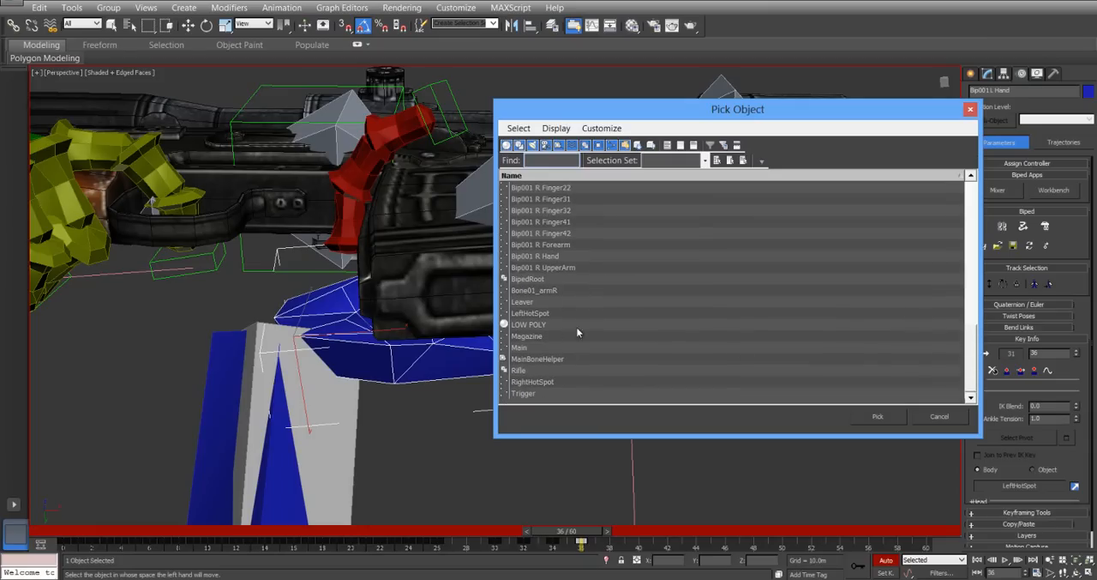
pyautogui.doubleClick(532, 336)
pyautogui.click(1054, 470)
pyautogui.moveTo(1077, 412); pyautogui.dragTo(1081, 293)
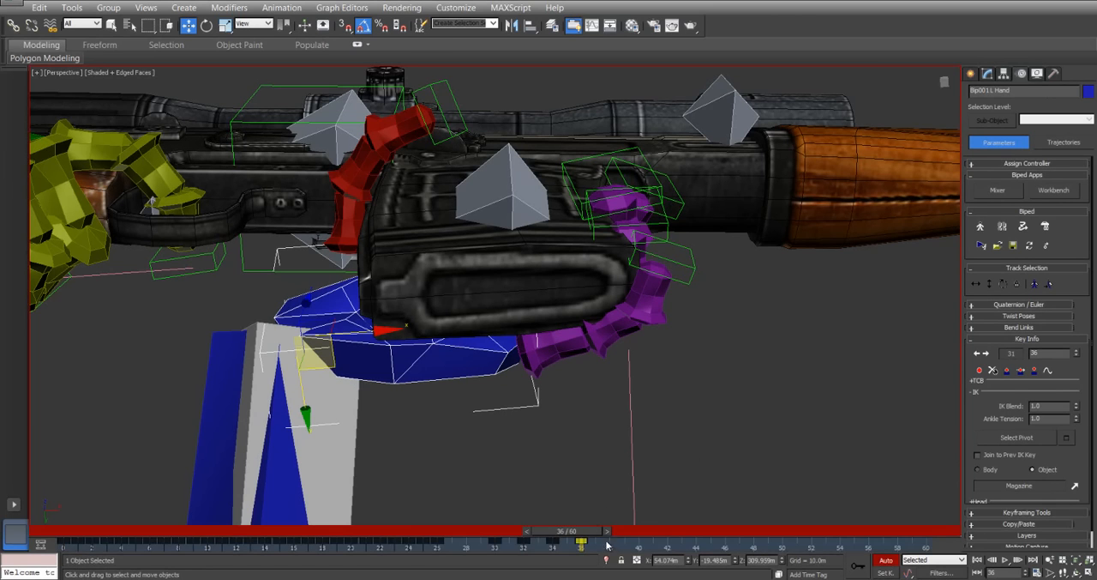
pyautogui.keyDown('alt'); pyautogui.moveTo(571, 291); pyautogui.dragTo(605, 300, button='middle'); pyautogui.keyUp('alt')
pyautogui.scroll(-10, 496, 291)
pyautogui.scroll(5, 528, 321)
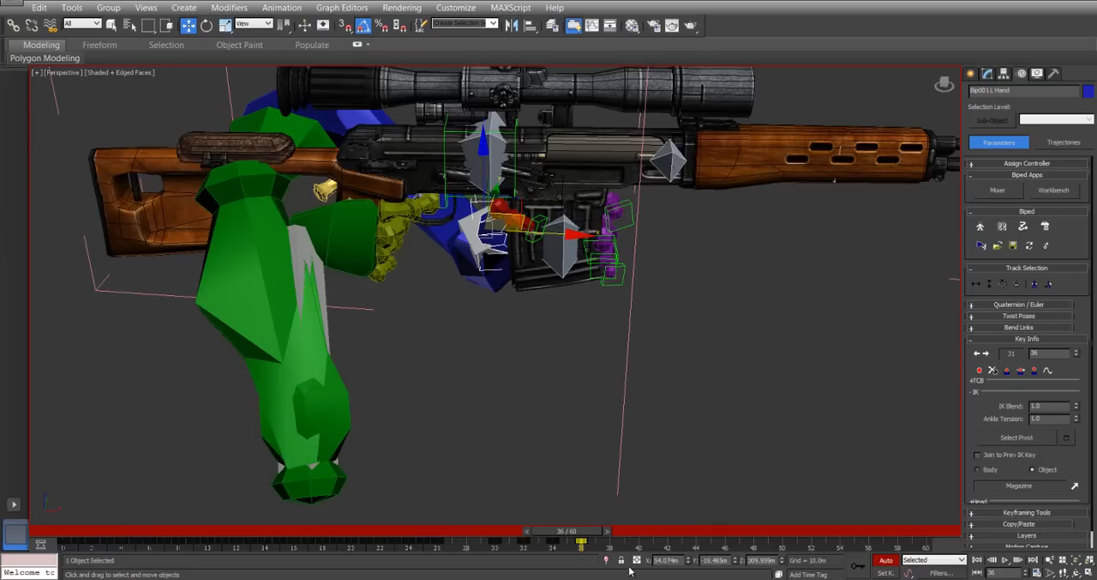
# Try to rotate the rifle's Main object at frame 32, after its frame 26 key.
pyautogui.click(480, 144)
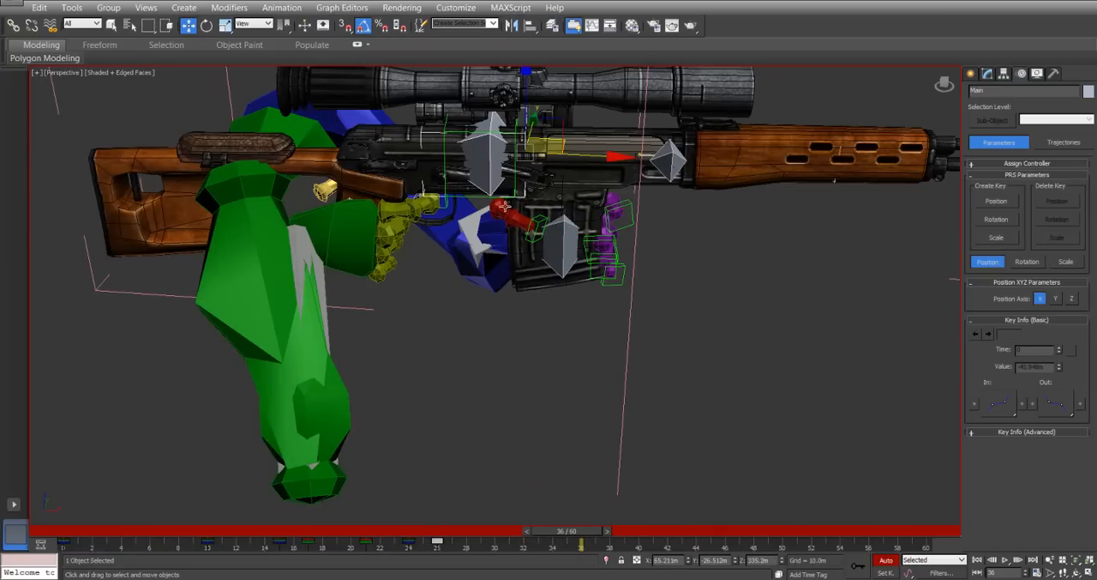
pyautogui.moveTo(587, 538); pyautogui.dragTo(462, 531)
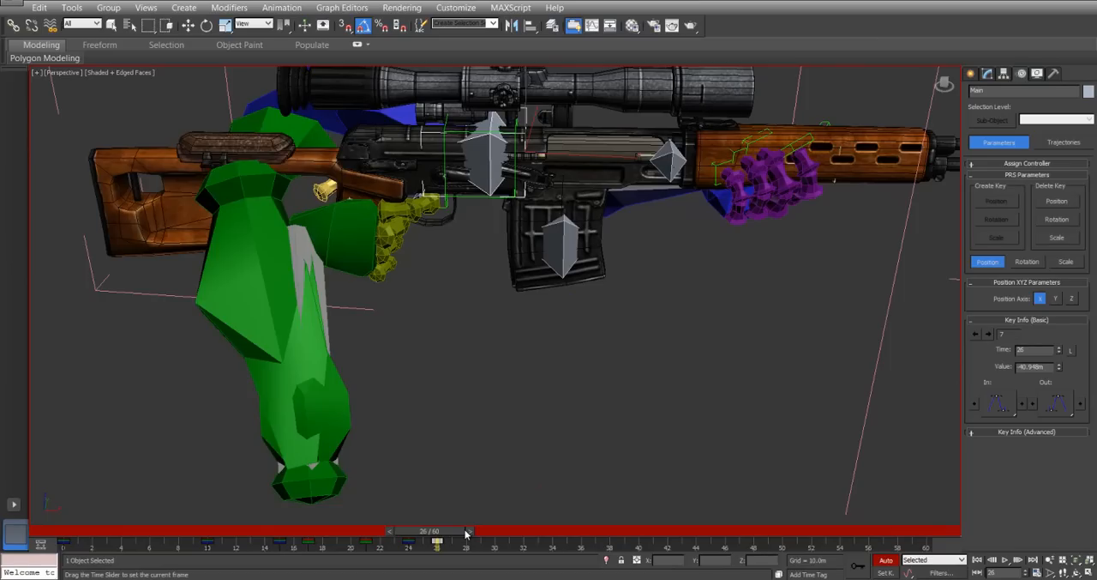
pyautogui.click(466, 532)
pyautogui.moveTo(470, 532); pyautogui.dragTo(539, 533)
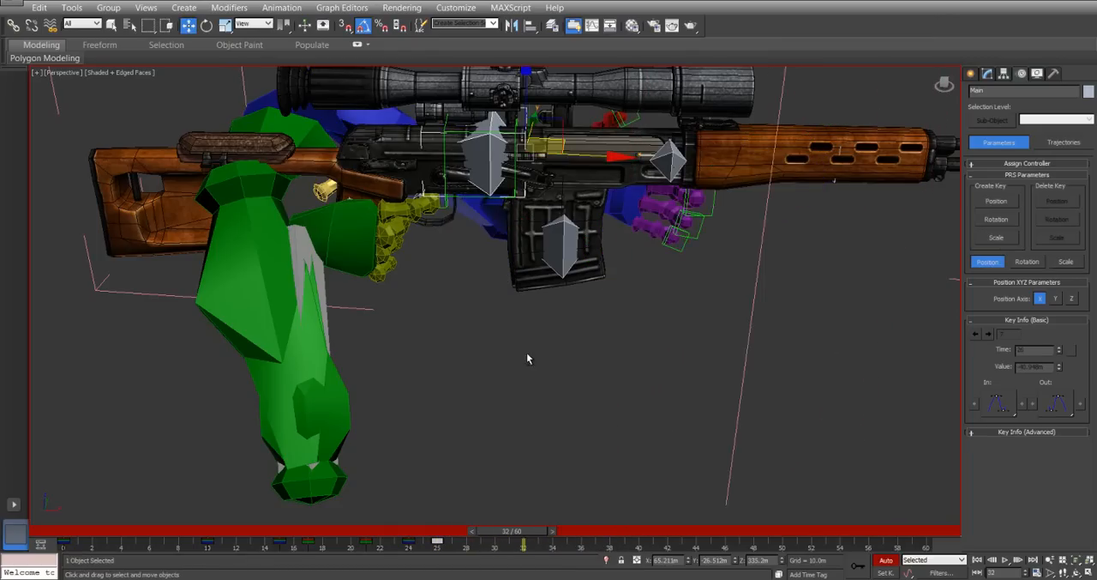
pyautogui.keyDown('alt'); pyautogui.moveTo(526, 355); pyautogui.dragTo(542, 366, button='middle'); pyautogui.keyUp('alt')
pyautogui.rightClick(485, 225)
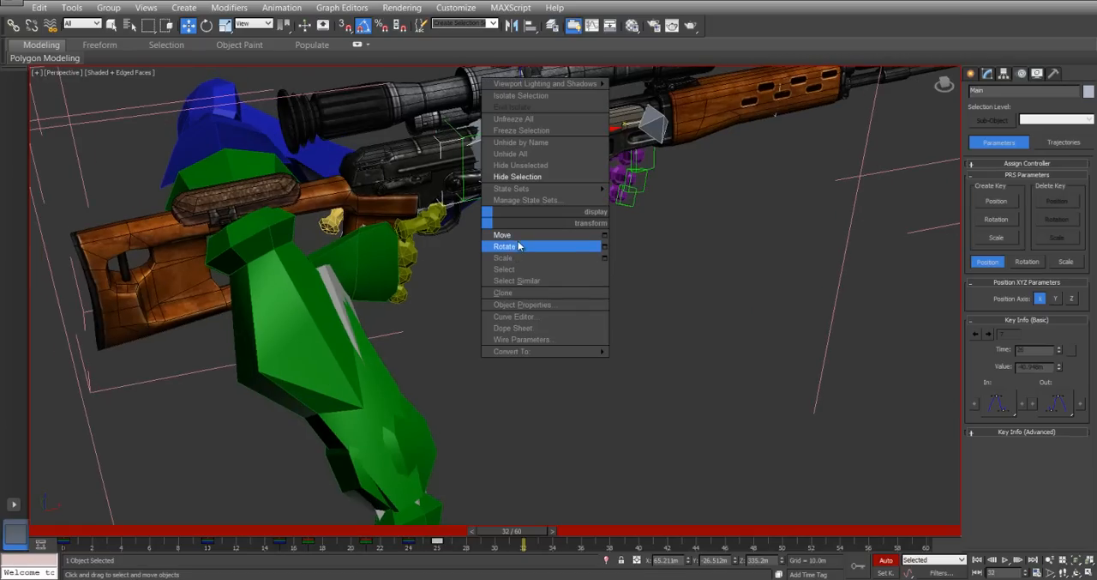
pyautogui.click(520, 248)
pyautogui.keyDown('alt'); pyautogui.moveTo(520, 249); pyautogui.dragTo(610, 300, button='middle'); pyautogui.keyUp('alt')
pyautogui.keyDown('alt'); pyautogui.moveTo(500, 409); pyautogui.dragTo(594, 296, button='middle'); pyautogui.keyUp('alt')
# Set a biped key for the right hand at frame 25 and switch its IK space to Object.
pyautogui.click(439, 250)
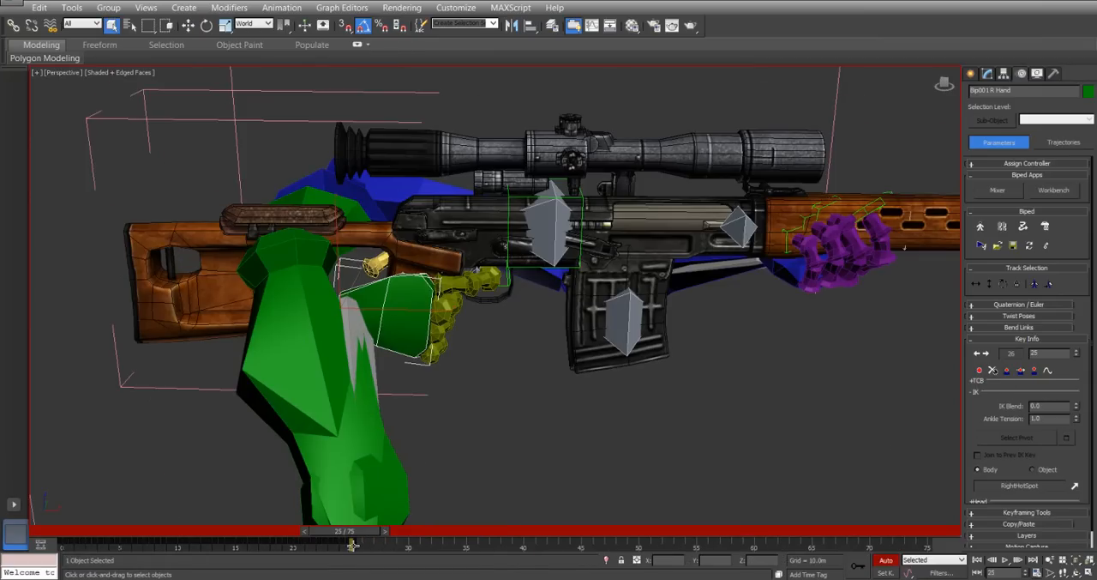
pyautogui.click(981, 372)
pyautogui.click(1046, 472)
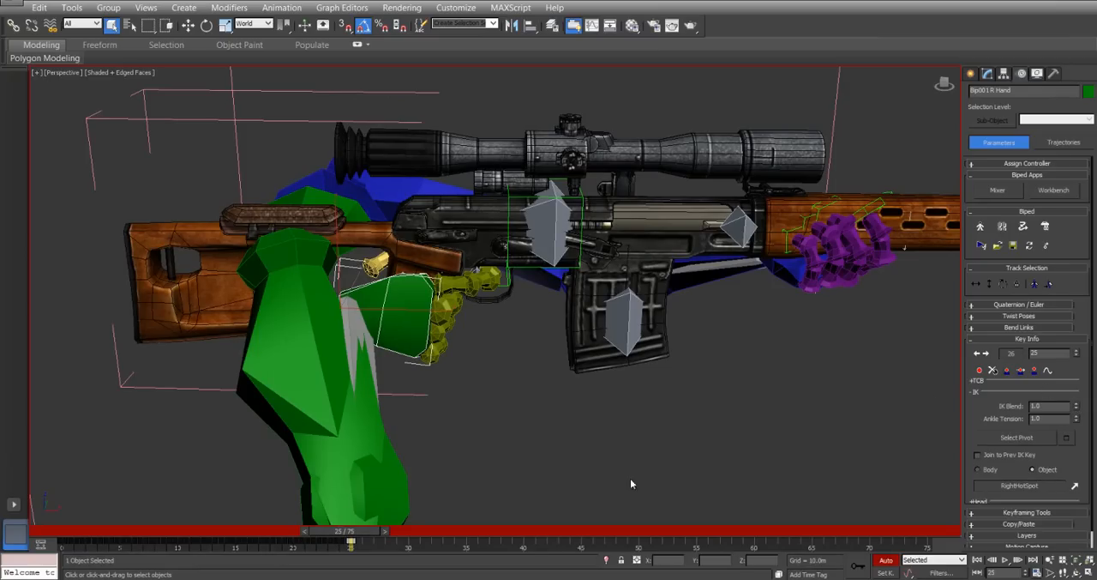
pyautogui.click(474, 423)
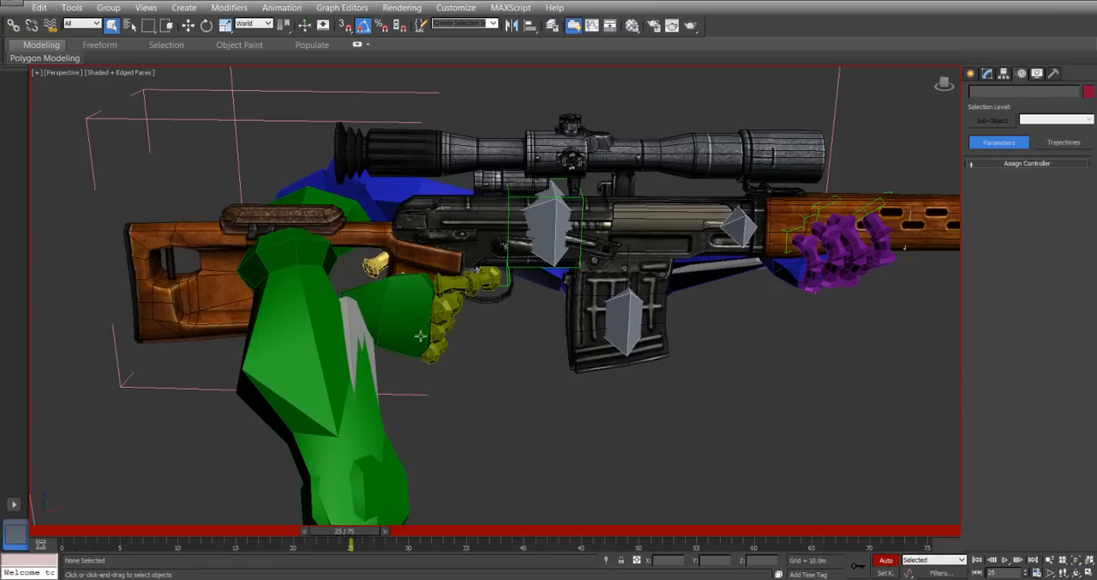
pyautogui.click(414, 322)
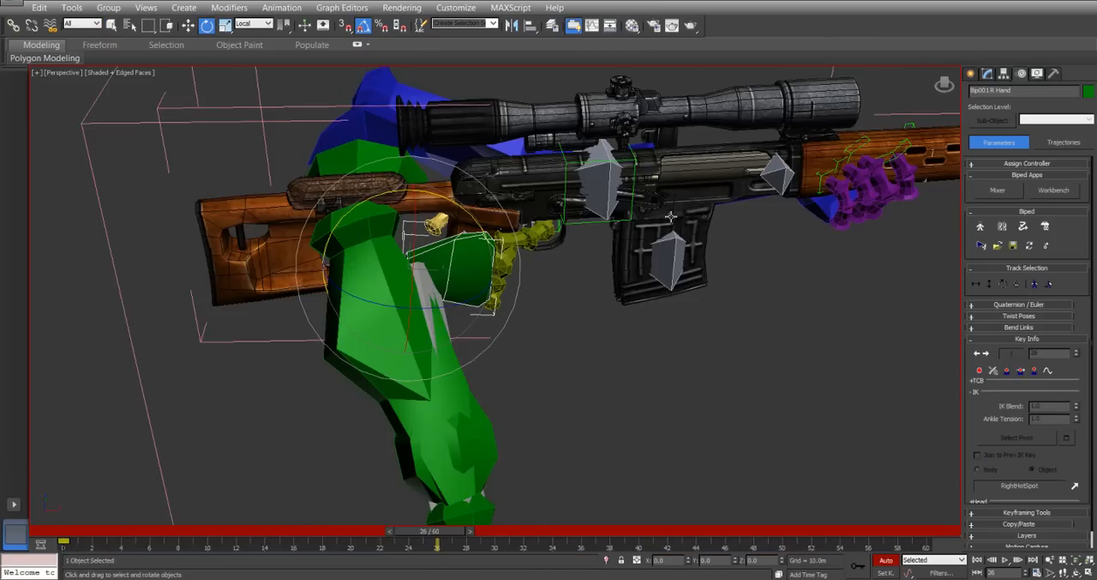
# At frame 30, rotate Main around its local axes so the muzzle tilts upward and the rifle rolls and swings.
pyautogui.moveTo(671, 216); pyautogui.dragTo(579, 279, button='middle')
pyautogui.click(525, 230)
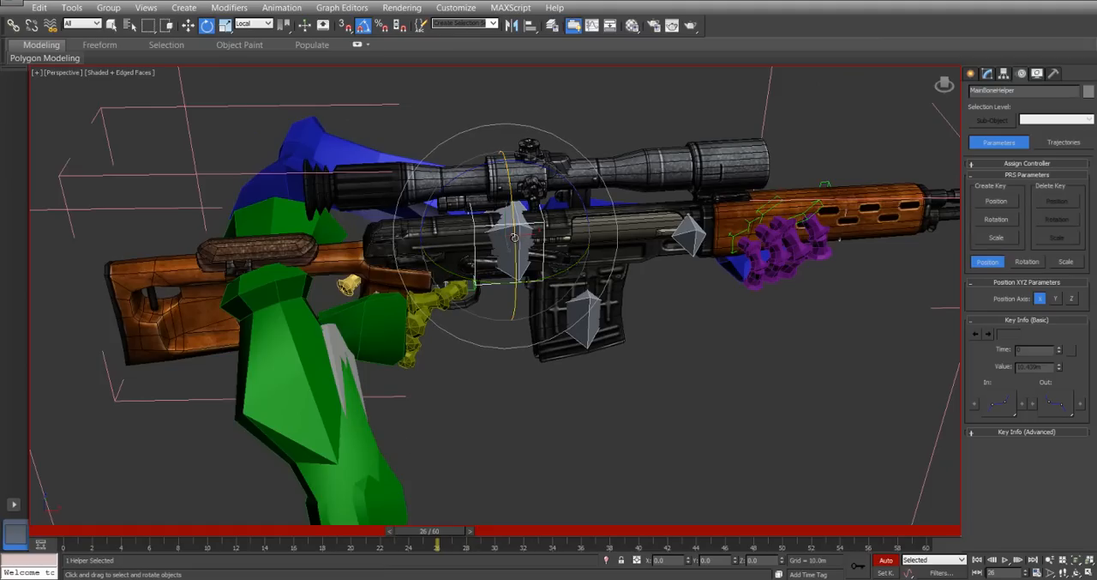
pyautogui.click(513, 236)
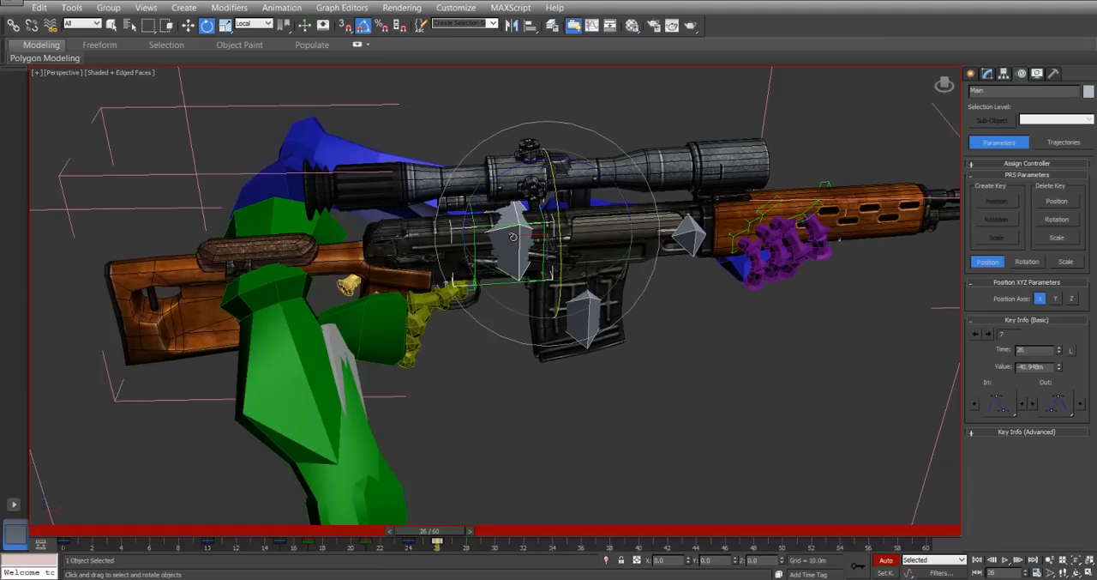
pyautogui.moveTo(447, 533); pyautogui.dragTo(512, 537)
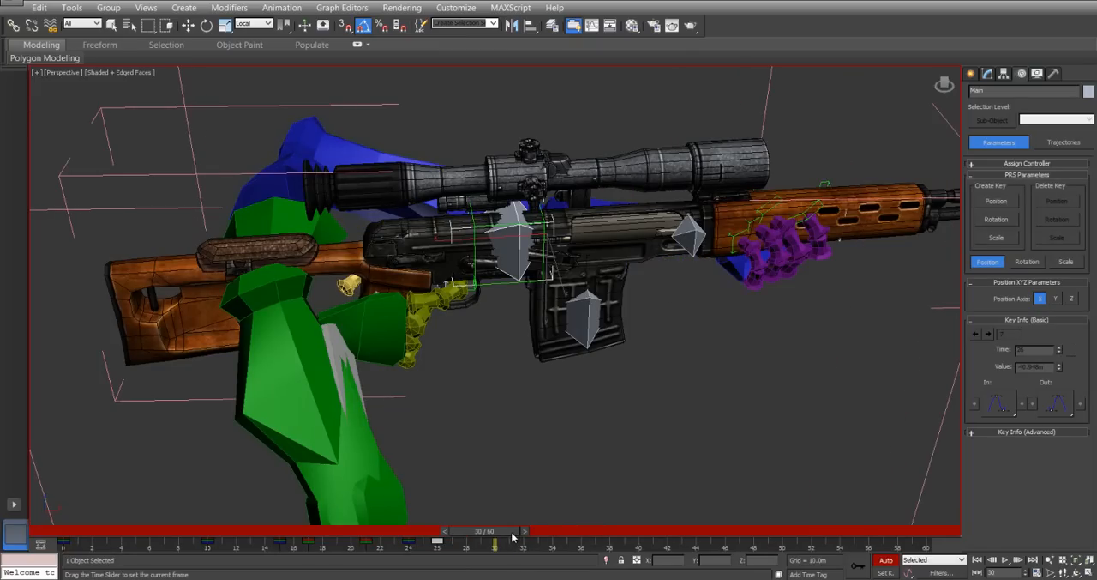
pyautogui.rightClick(491, 311)
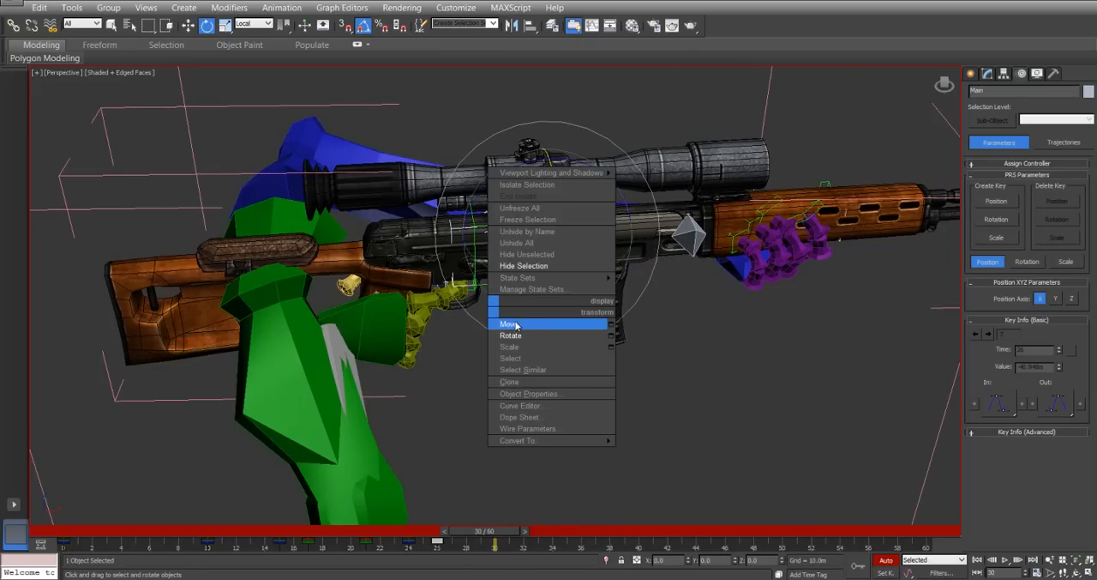
pyautogui.click(517, 334)
pyautogui.moveTo(497, 174); pyautogui.dragTo(495, 194)
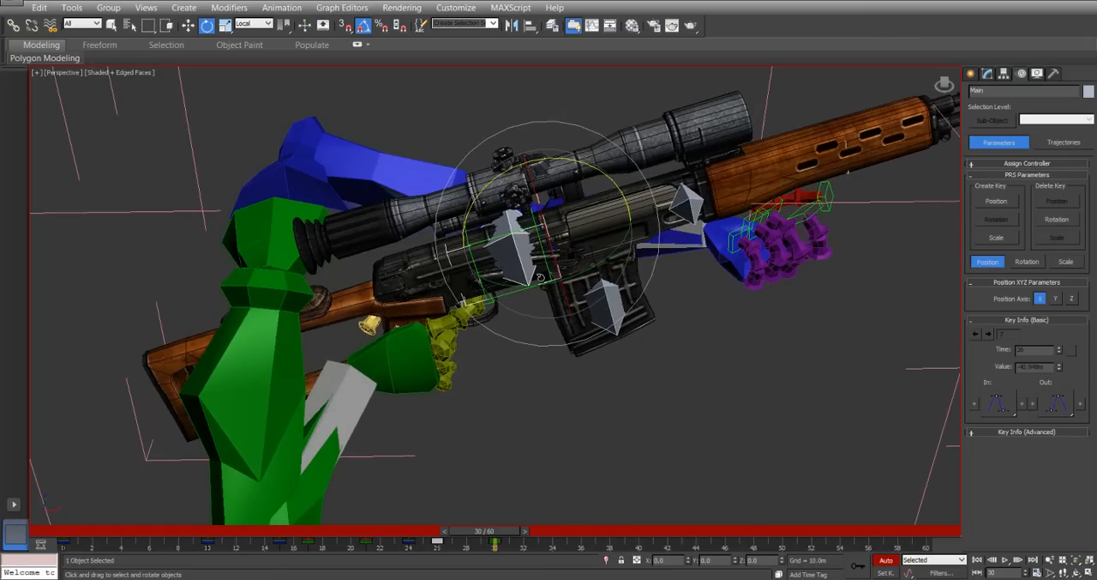
pyautogui.moveTo(540, 276); pyautogui.dragTo(581, 273)
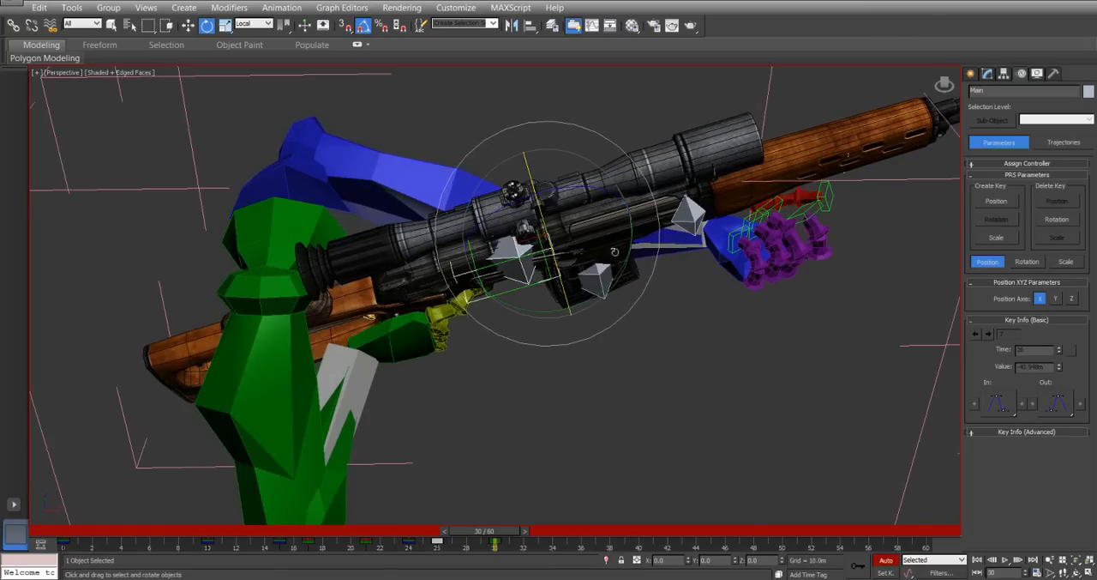
pyautogui.moveTo(607, 284); pyautogui.dragTo(619, 271)
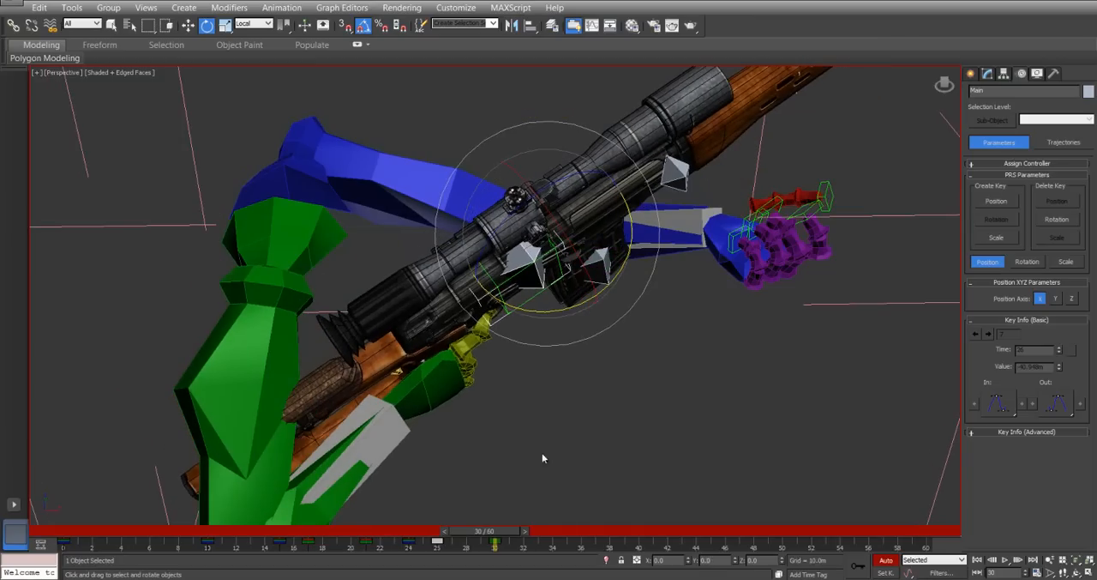
# Retime Main's keys by copying its frame 26 key to frame 30 and moving the rotated pose's key to frame 34.
pyautogui.moveTo(502, 533); pyautogui.dragTo(445, 512)
pyautogui.press('e')
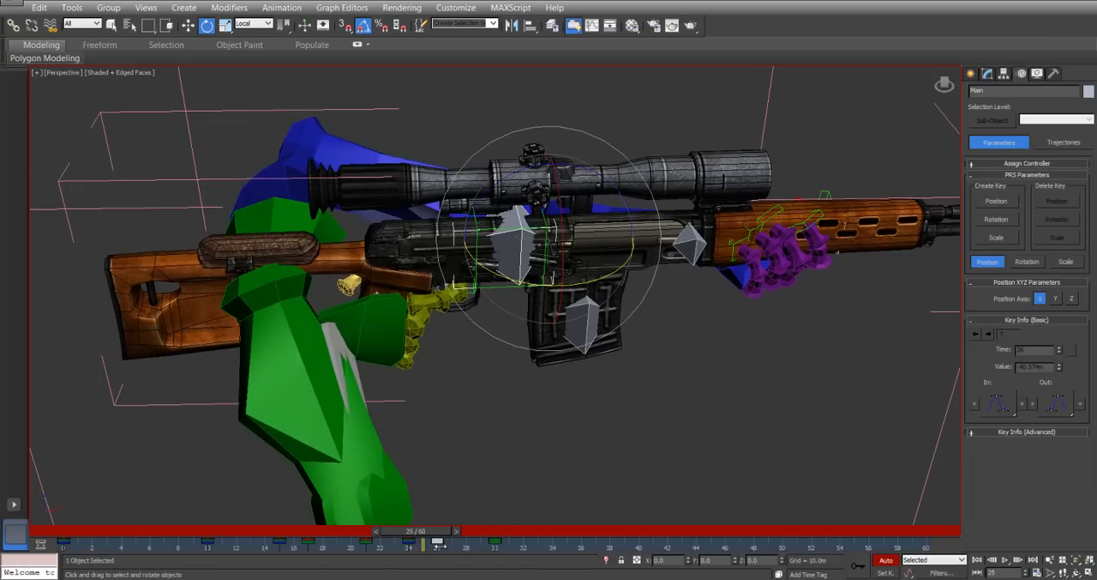
pyautogui.moveTo(440, 542); pyautogui.dragTo(494, 544)
pyautogui.click(482, 543)
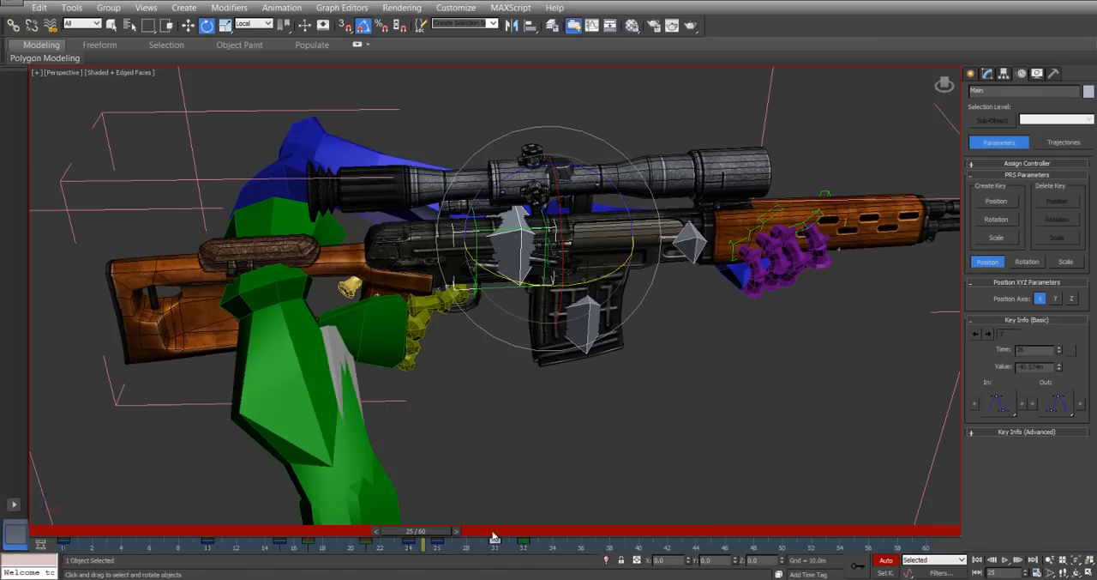
pyautogui.moveTo(403, 535); pyautogui.dragTo(565, 538)
pyautogui.press('e')
pyautogui.click(524, 545)
# Move Main forward and upward at frame 34, to about X 78 m and Z 350 m.
pyautogui.keyDown('alt'); pyautogui.moveTo(364, 281); pyautogui.dragTo(339, 255, button='middle'); pyautogui.keyUp('alt')
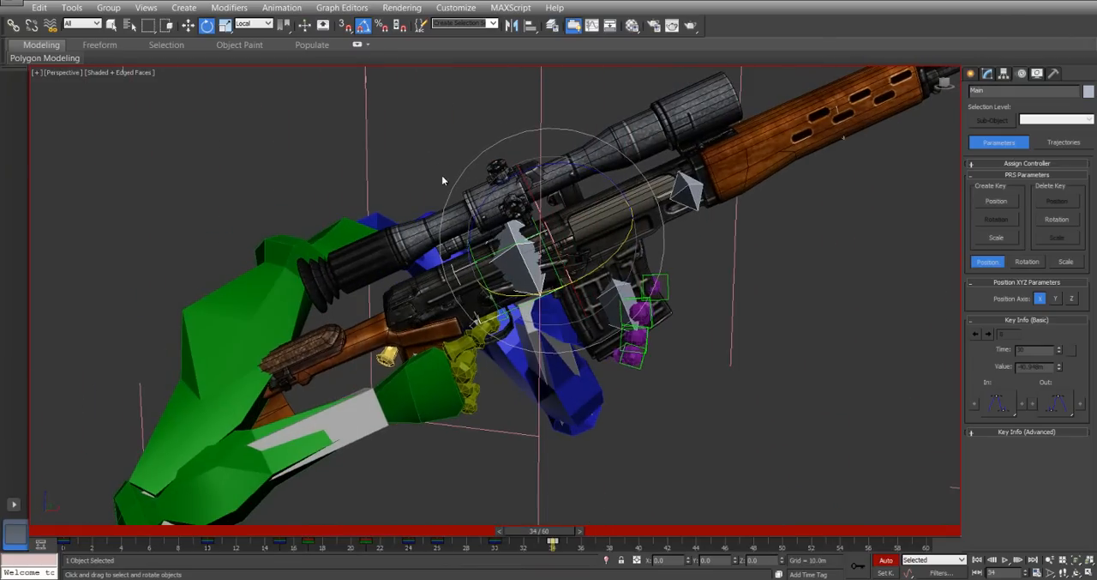
pyautogui.rightClick(503, 232)
pyautogui.click(550, 248)
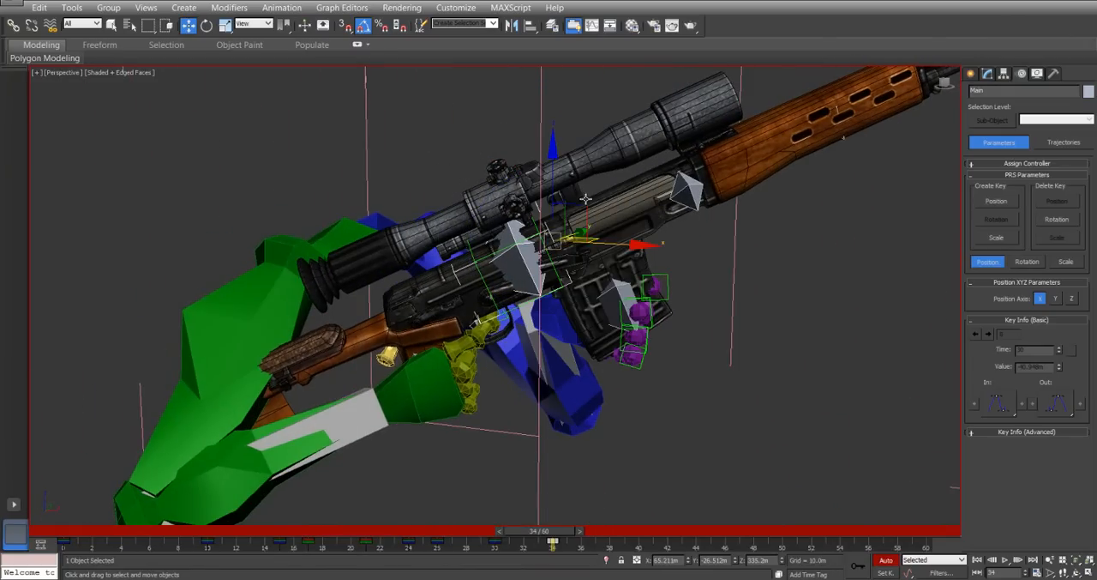
pyautogui.moveTo(585, 204); pyautogui.dragTo(647, 158)
pyautogui.keyDown('alt'); pyautogui.moveTo(647, 158); pyautogui.dragTo(607, 244, button='middle'); pyautogui.keyUp('alt')
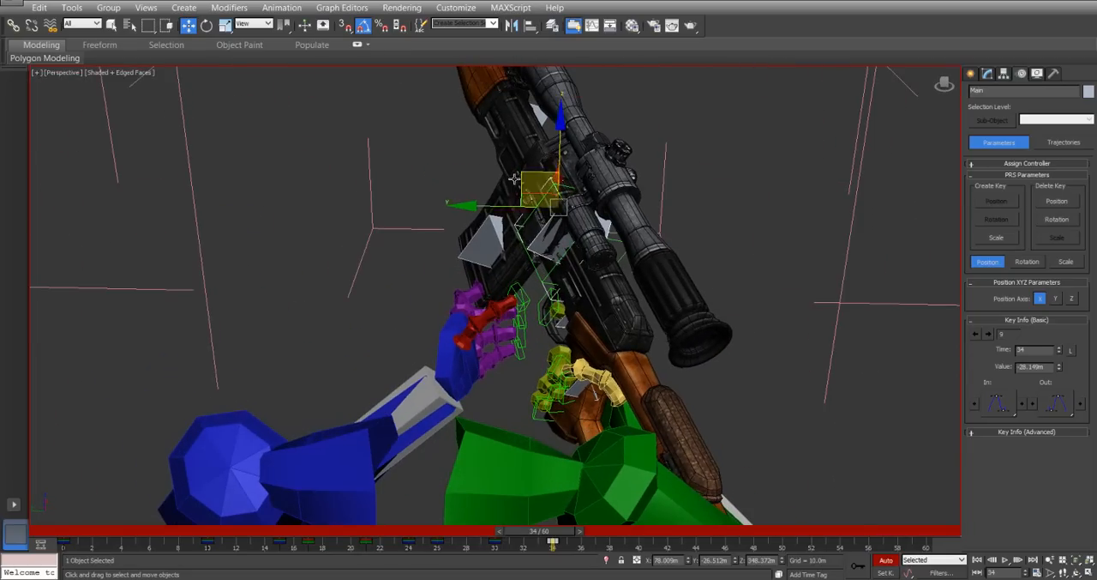
pyautogui.moveTo(519, 174); pyautogui.dragTo(513, 168)
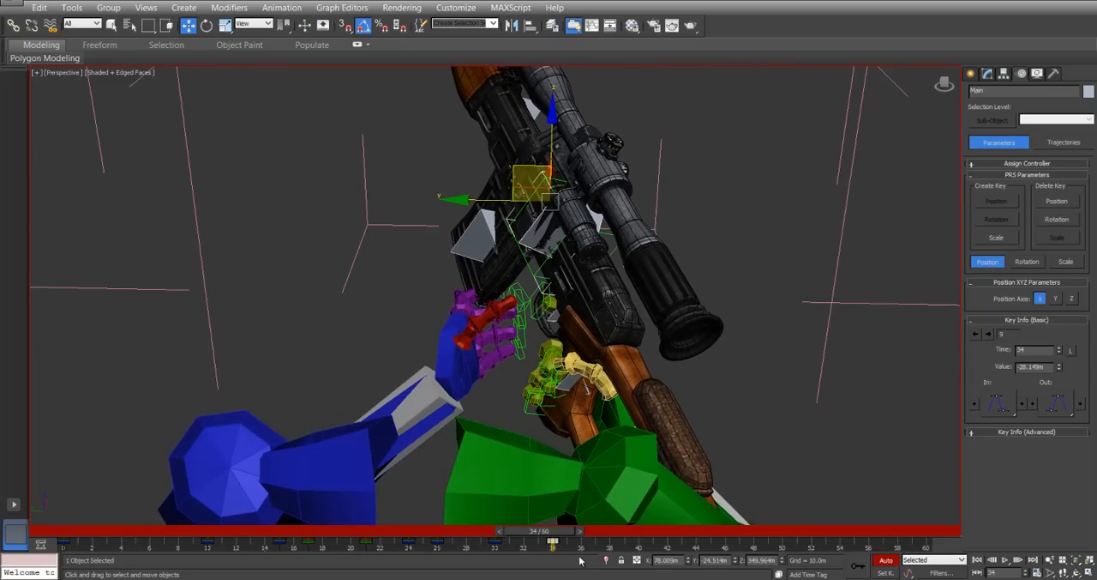
pyautogui.moveTo(561, 532); pyautogui.dragTo(578, 555)
pyautogui.press('w')
pyautogui.moveTo(475, 201); pyautogui.dragTo(525, 206)
pyautogui.keyDown('alt'); pyautogui.moveTo(454, 387); pyautogui.dragTo(433, 350, button='middle'); pyautogui.keyUp('alt')
pyautogui.moveTo(505, 265); pyautogui.dragTo(483, 260)
# At frame 34, rotate the left hand about 40° around its local X axis.
pyautogui.moveTo(553, 542); pyautogui.dragTo(589, 537)
pyautogui.click(486, 400)
pyautogui.click(550, 542)
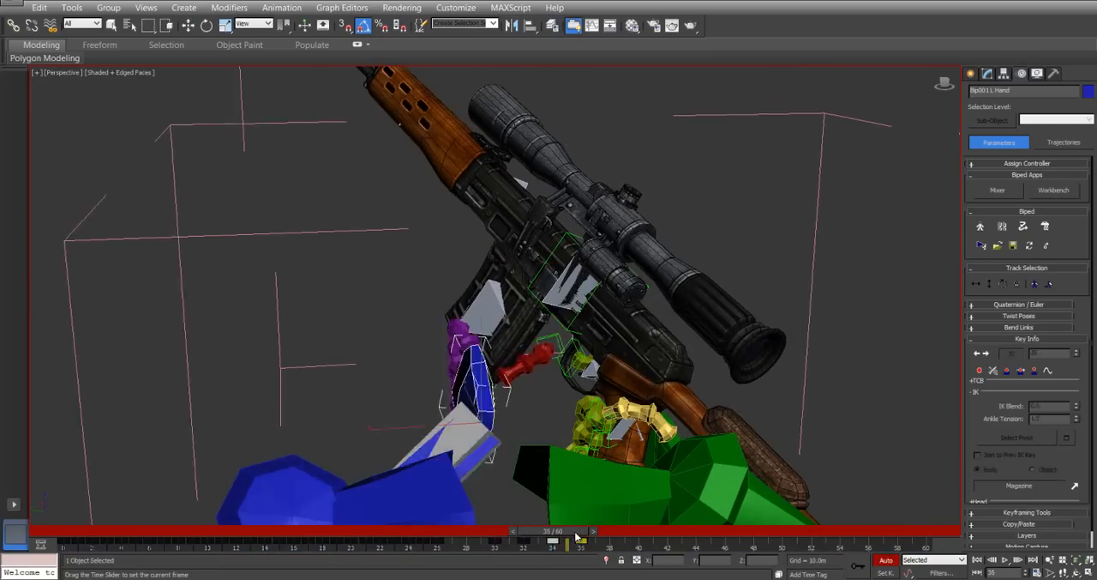
pyautogui.keyDown('alt'); pyautogui.moveTo(470, 296); pyautogui.dragTo(649, 291, button='middle'); pyautogui.keyUp('alt')
pyautogui.moveTo(507, 405); pyautogui.dragTo(592, 317)
pyautogui.rightClick(538, 299)
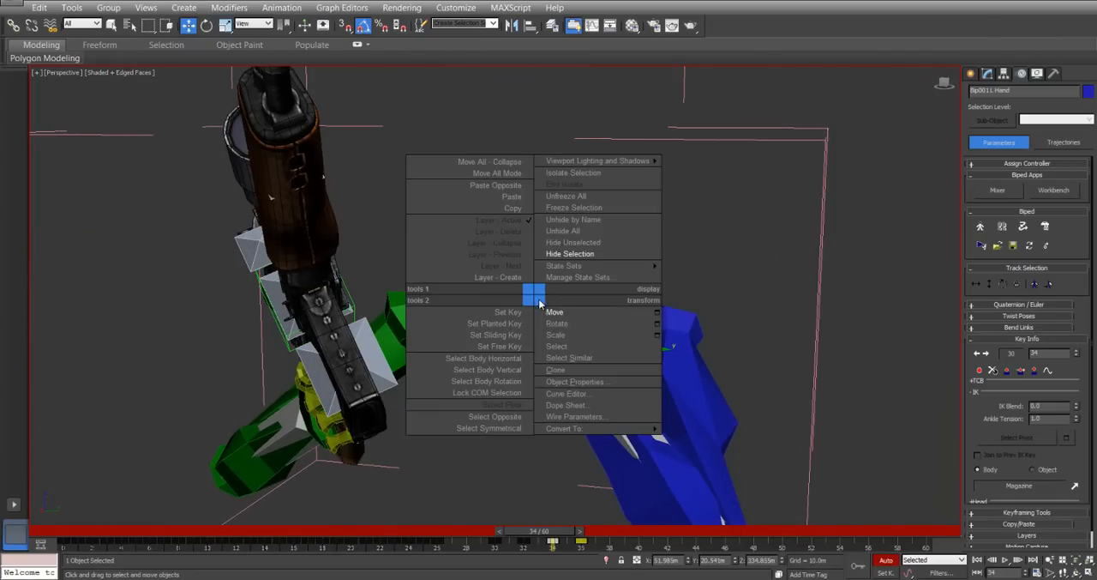
pyautogui.click(566, 324)
pyautogui.moveTo(638, 318); pyautogui.dragTo(630, 399)
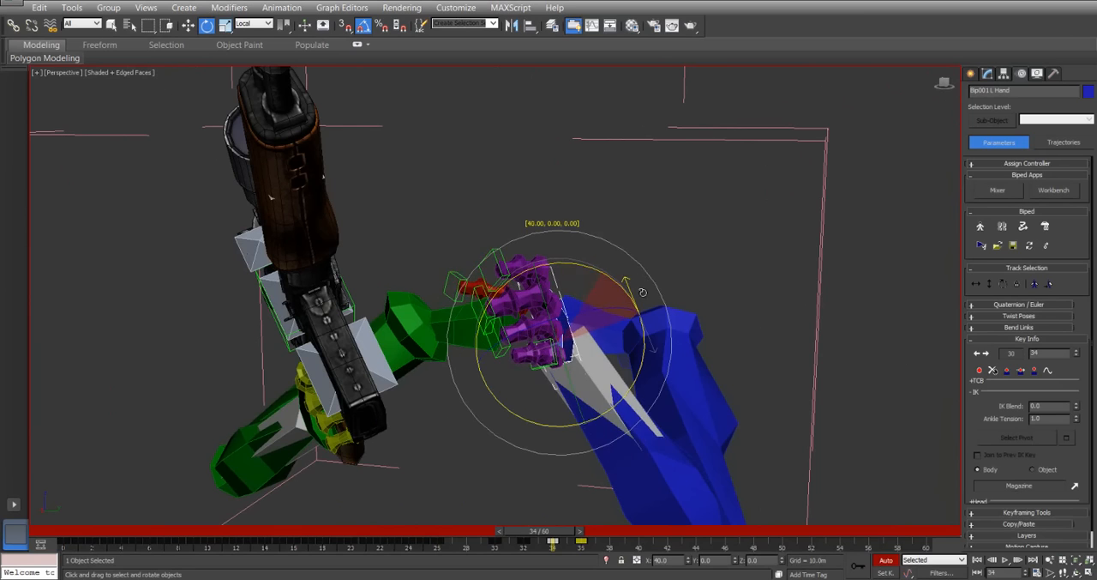
# At frame 32, rotate the left hand and move it forward and up, ahead of the magazine.
pyautogui.moveTo(553, 531); pyautogui.dragTo(530, 535)
pyautogui.keyDown('alt'); pyautogui.moveTo(459, 272); pyautogui.dragTo(392, 208, button='middle'); pyautogui.keyUp('alt')
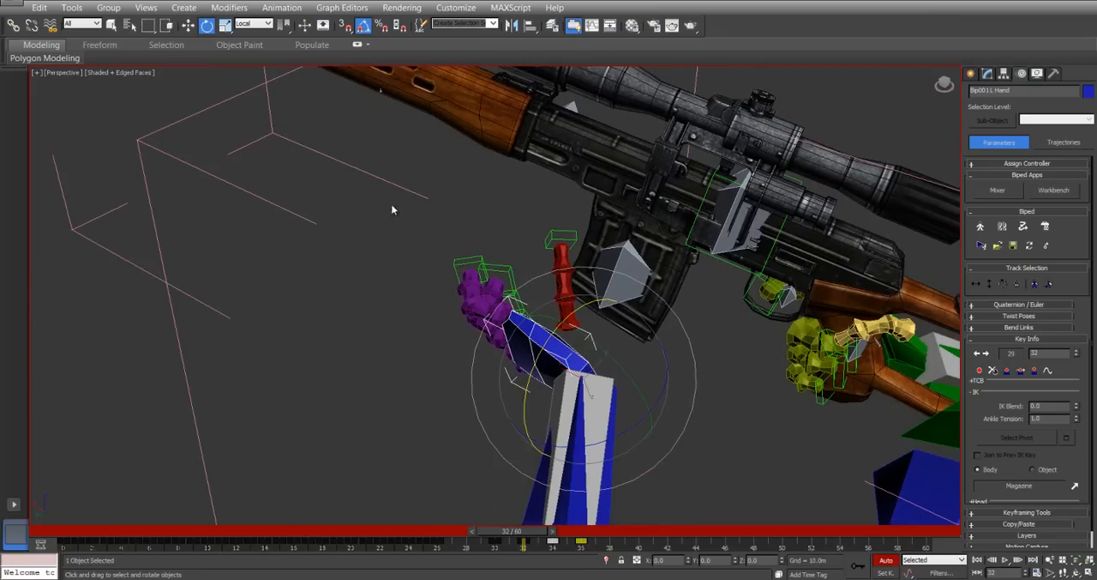
pyautogui.moveTo(607, 347); pyautogui.dragTo(664, 362)
pyautogui.rightClick(622, 341)
pyautogui.click(639, 353)
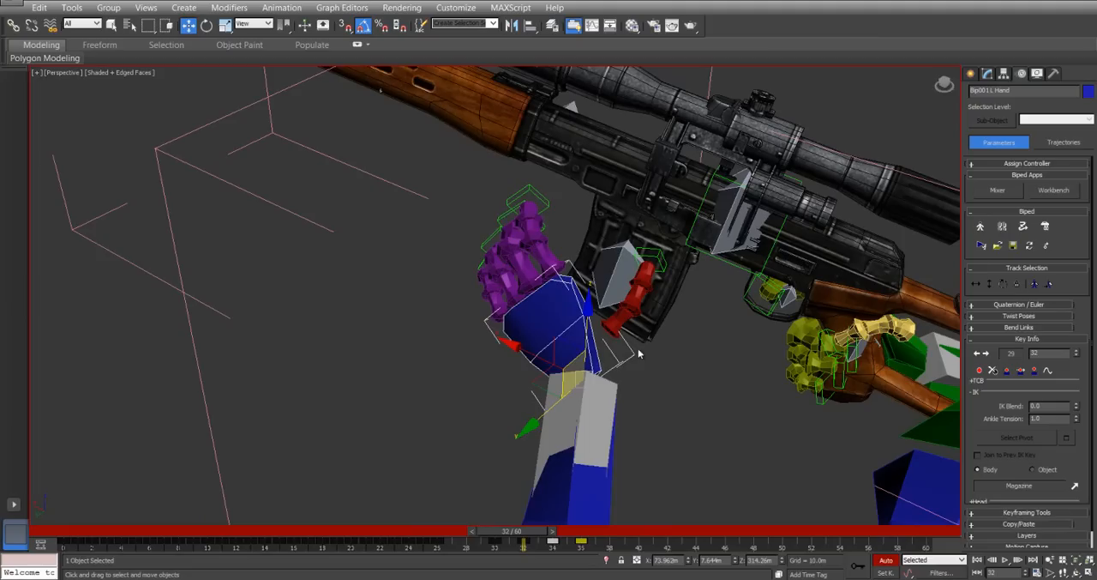
pyautogui.moveTo(553, 371); pyautogui.dragTo(468, 276)
# Hold the left hand's grip on the wooden handguard by copying its frame 26 key to frame 29.
pyautogui.moveTo(520, 536)
pyautogui.mouseDown()
pyautogui.moveTo(458, 537)
pyautogui.moveTo(508, 546)
pyautogui.mouseUp()
pyautogui.press('w')
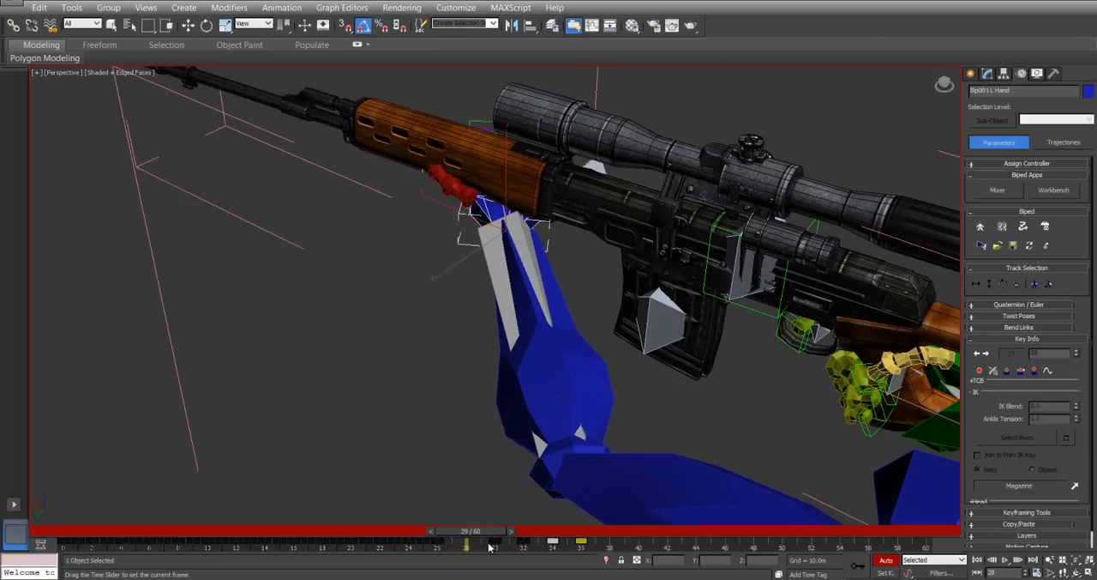
pyautogui.moveTo(512, 549); pyautogui.dragTo(437, 544)
pyautogui.press('w')
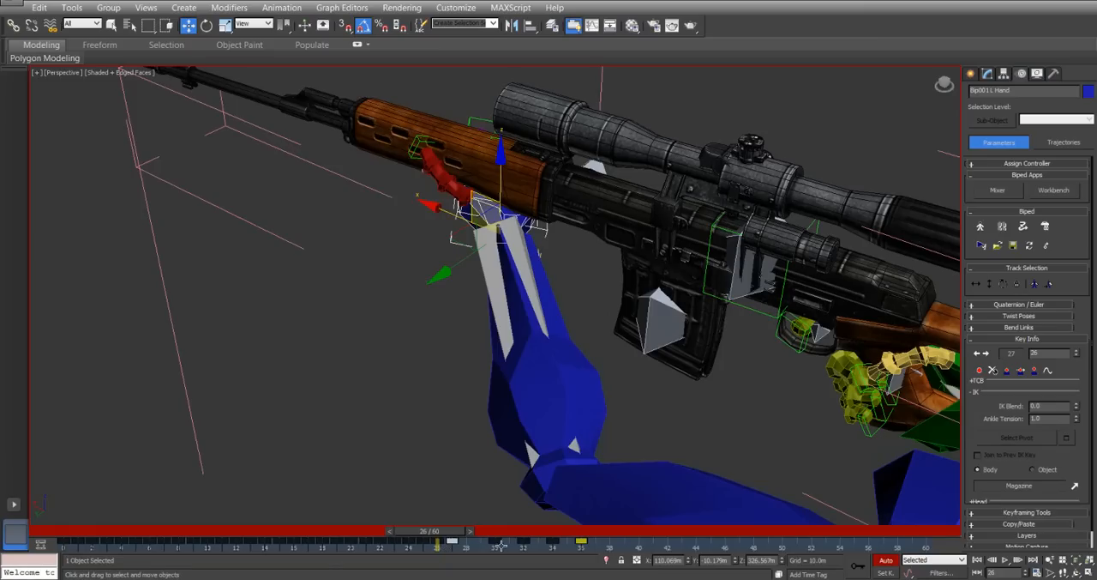
# Refine the left hand's local rotation at frame 32 for its reach toward the magazine.
pyautogui.moveTo(454, 533); pyautogui.dragTo(547, 541)
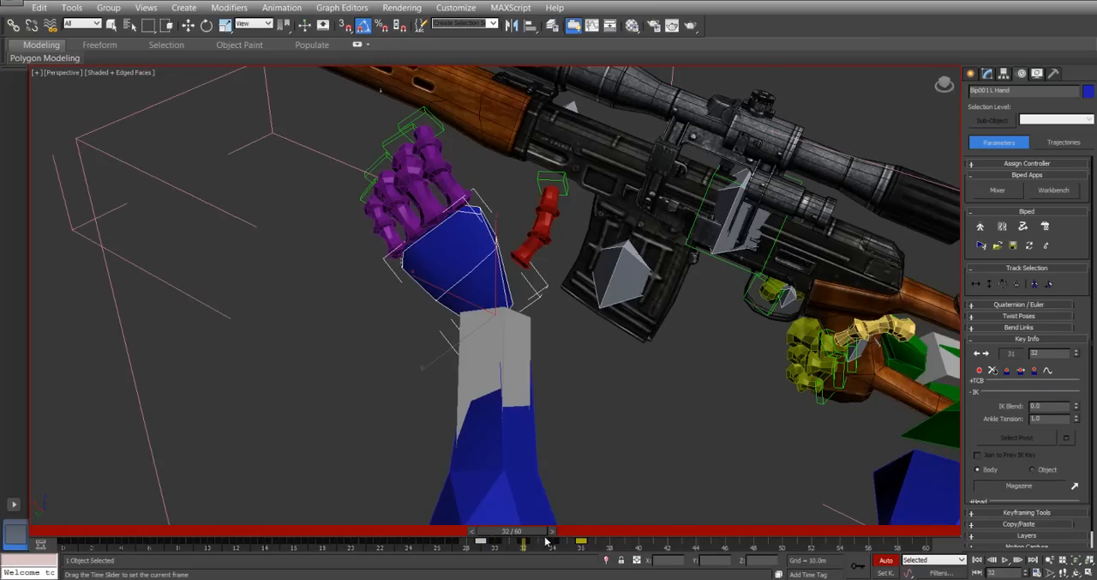
pyautogui.press('w')
pyautogui.keyDown('alt'); pyautogui.moveTo(579, 335); pyautogui.dragTo(470, 272, button='middle'); pyautogui.keyUp('alt')
pyautogui.rightClick(463, 270)
pyautogui.click(488, 275)
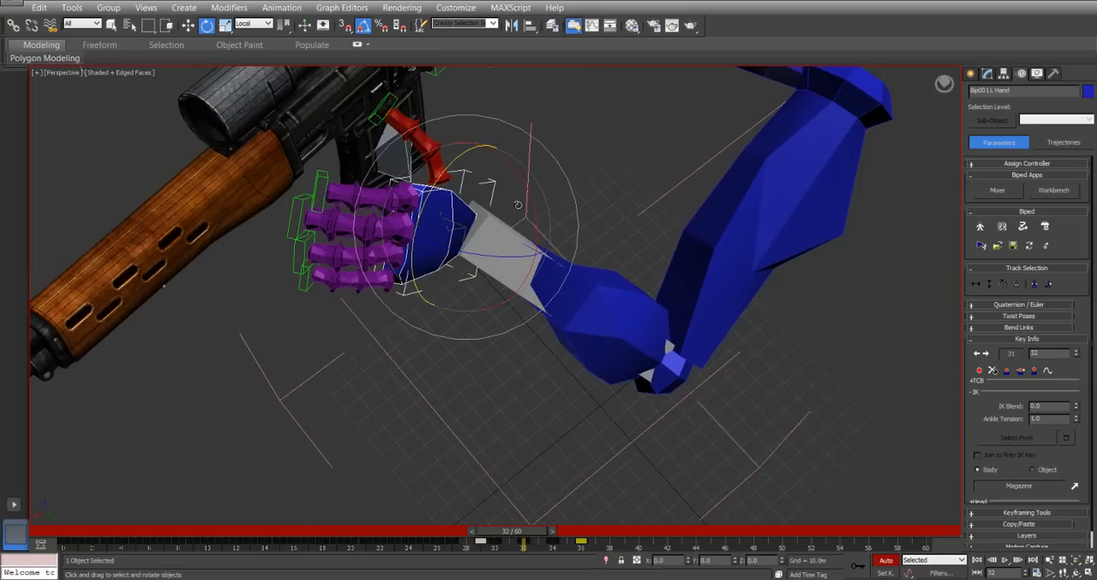
pyautogui.moveTo(533, 201); pyautogui.dragTo(516, 217)
pyautogui.keyDown('alt'); pyautogui.moveTo(508, 220); pyautogui.dragTo(480, 215, button='middle'); pyautogui.keyUp('alt')
# Move the left hand closer to the magazine at frame 34, to about X 63 m and Y 3 m.
pyautogui.moveTo(543, 530); pyautogui.dragTo(577, 542)
pyautogui.press('e')
pyautogui.keyDown('alt'); pyautogui.moveTo(567, 224); pyautogui.dragTo(485, 216, button='middle'); pyautogui.keyUp('alt')
pyautogui.rightClick(485, 216)
pyautogui.click(506, 229)
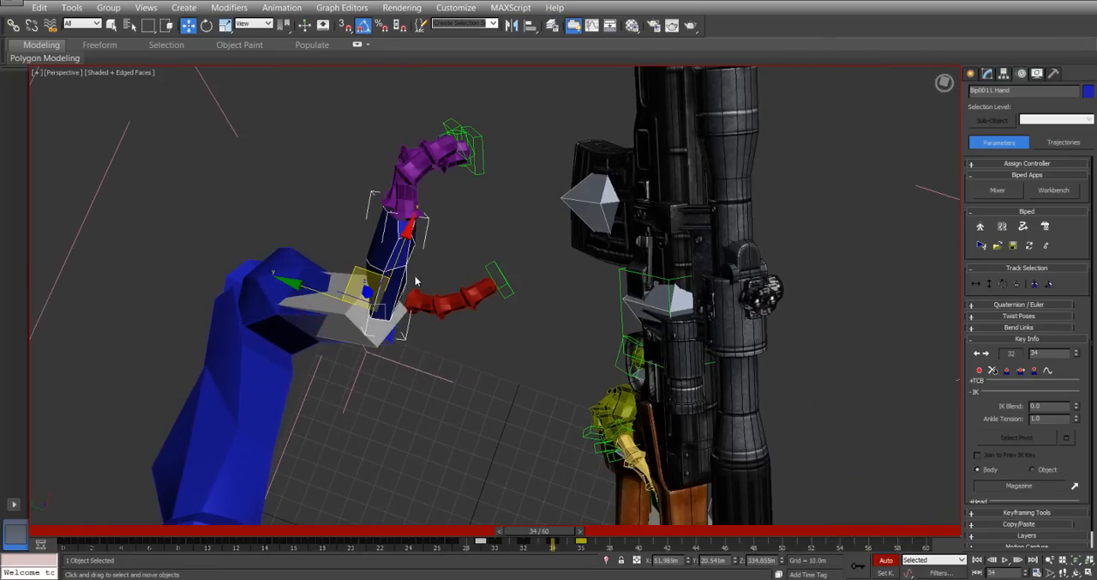
pyautogui.keyDown('alt'); pyautogui.moveTo(364, 268); pyautogui.dragTo(542, 212, button='middle'); pyautogui.keyUp('alt')
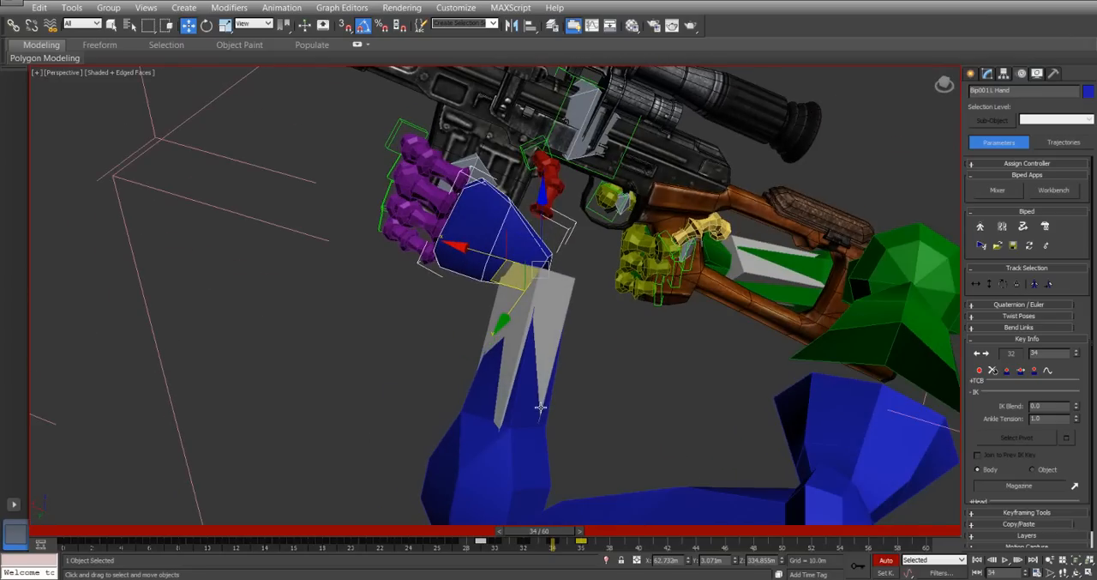
# Set a key for the Magazine object at frame 36, where the left hand grips it.
pyautogui.moveTo(549, 535); pyautogui.dragTo(588, 537)
pyautogui.press('w')
pyautogui.keyDown('alt'); pyautogui.moveTo(369, 204); pyautogui.dragTo(519, 174, button='middle'); pyautogui.keyUp('alt')
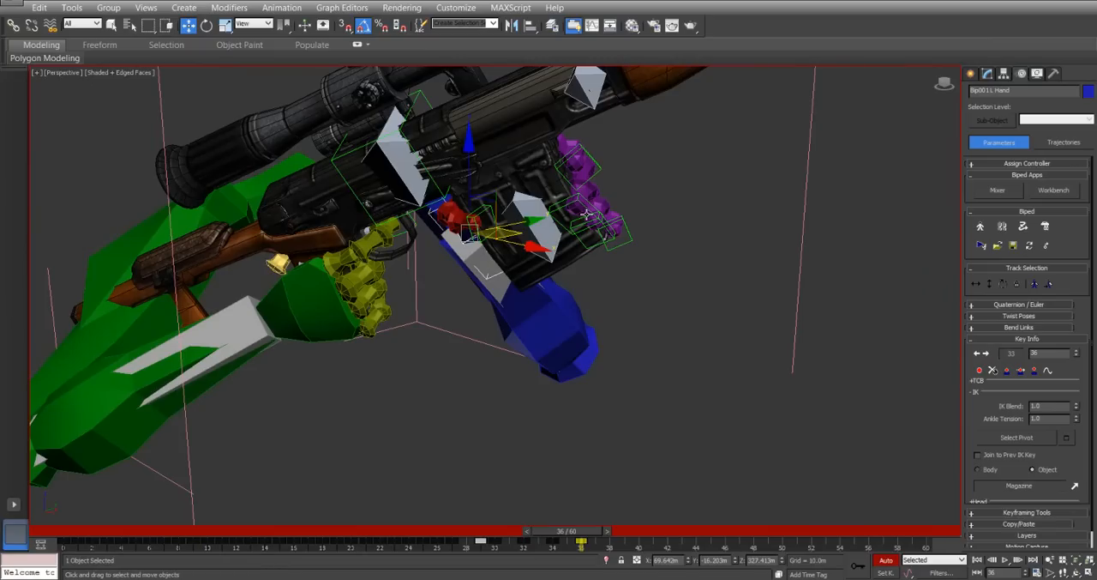
pyautogui.click(521, 200)
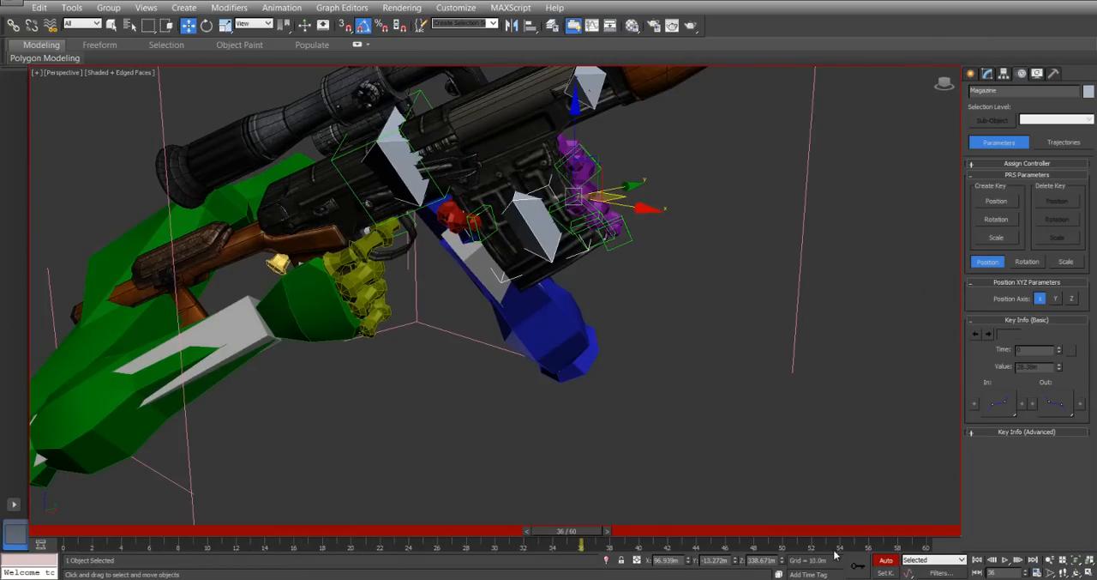
pyautogui.click(856, 566)
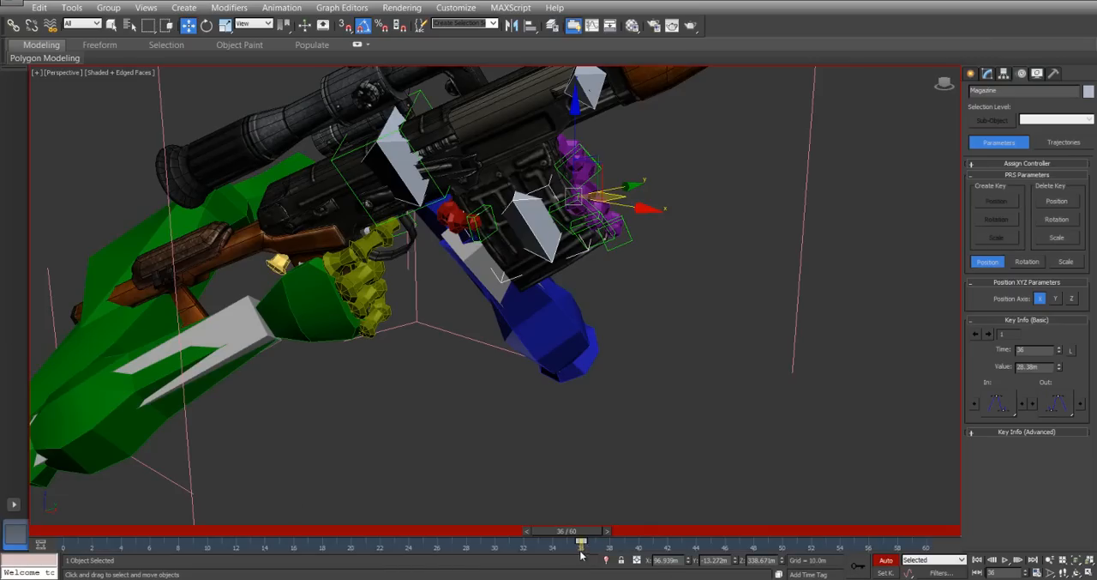
# Copy the Magazine's frame 36 key to frame 0, and pull the magazine away below the rifle at frame 40, to about Z 266 m.
pyautogui.moveTo(582, 545)
pyautogui.keyDown('shift'); pyautogui.mouseDown()
pyautogui.moveTo(78, 546)
pyautogui.moveTo(409, 542)
pyautogui.mouseUp(); pyautogui.keyUp('shift')
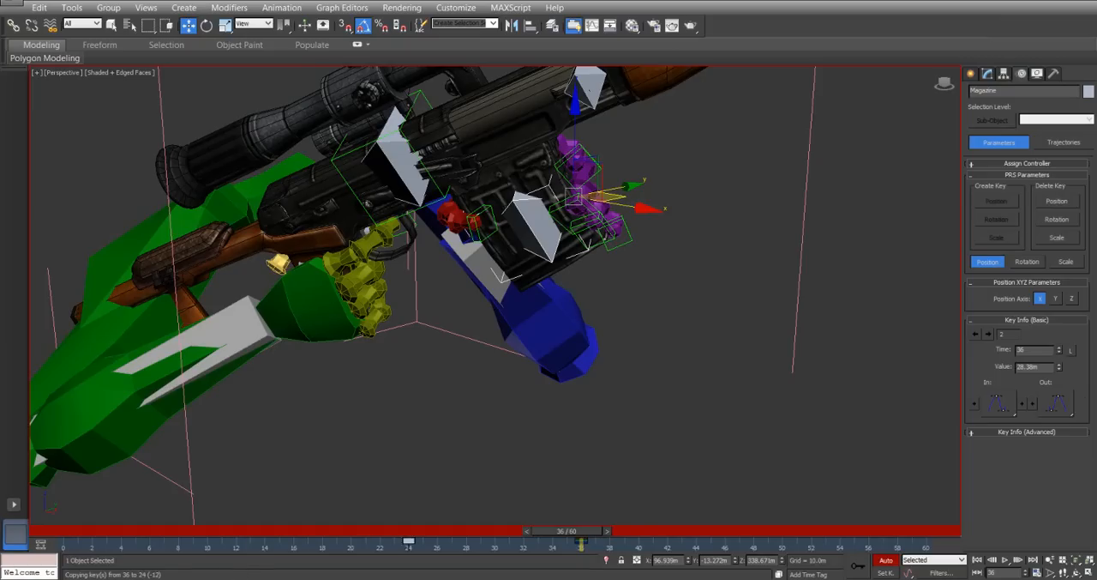
pyautogui.moveTo(559, 576)
pyautogui.keyDown('shift'); pyautogui.mouseDown()
pyautogui.moveTo(308, 546)
pyautogui.moveTo(65, 549)
pyautogui.mouseUp(); pyautogui.keyUp('shift')
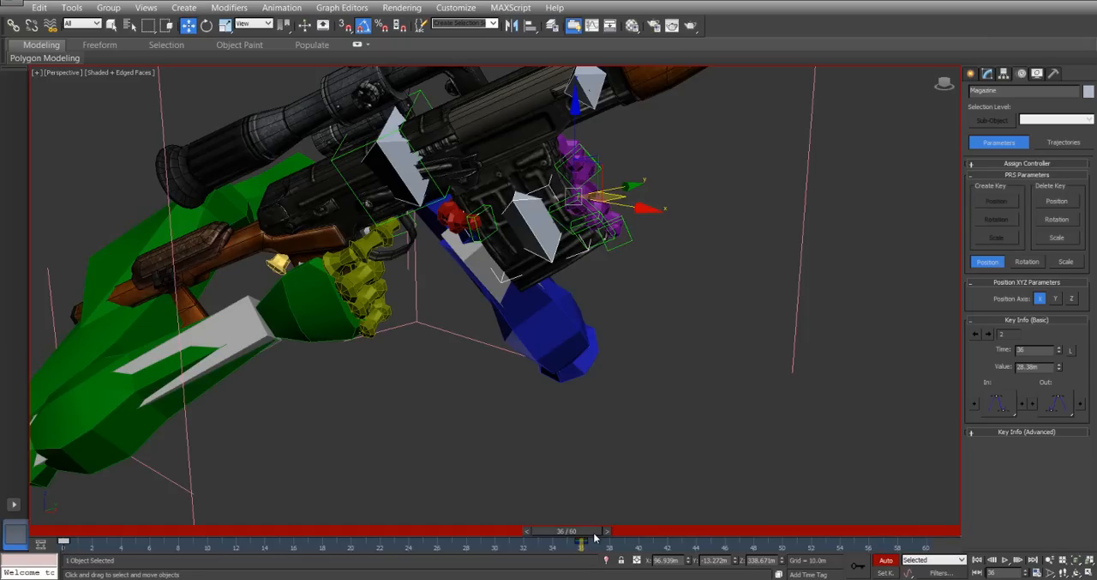
pyautogui.moveTo(595, 537); pyautogui.dragTo(663, 536)
pyautogui.keyDown('alt'); pyautogui.moveTo(669, 171); pyautogui.dragTo(468, 171, button='middle'); pyautogui.keyUp('alt')
pyautogui.moveTo(467, 172); pyautogui.dragTo(364, 361)
pyautogui.keyDown('alt'); pyautogui.moveTo(364, 358); pyautogui.dragTo(503, 334, button='middle'); pyautogui.keyUp('alt')
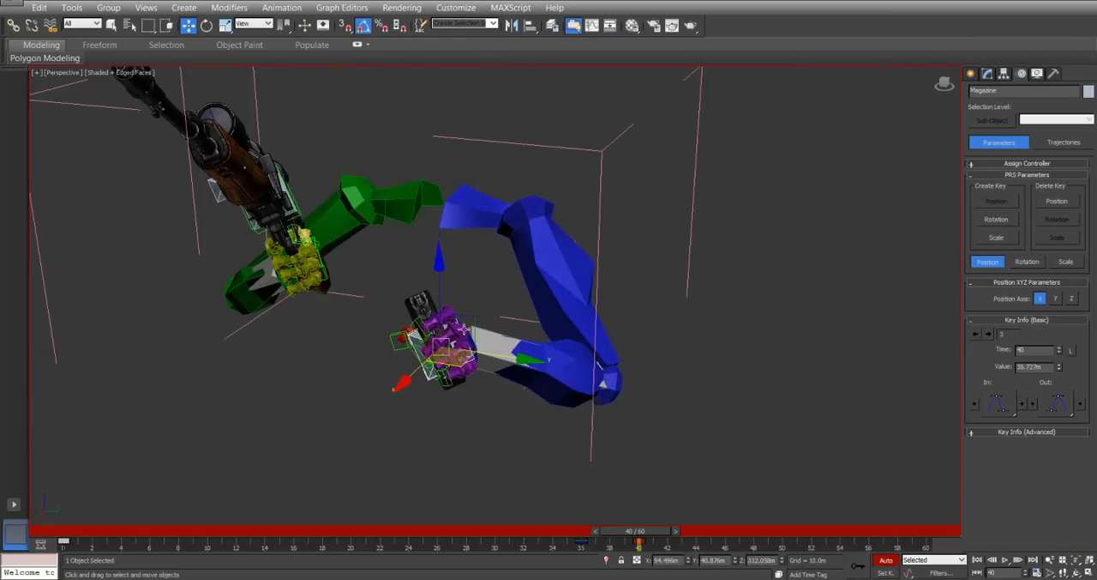
pyautogui.moveTo(470, 333); pyautogui.dragTo(626, 393)
pyautogui.keyDown('alt'); pyautogui.moveTo(626, 393); pyautogui.dragTo(495, 309, button='middle'); pyautogui.keyUp('alt')
pyautogui.rightClick(495, 307)
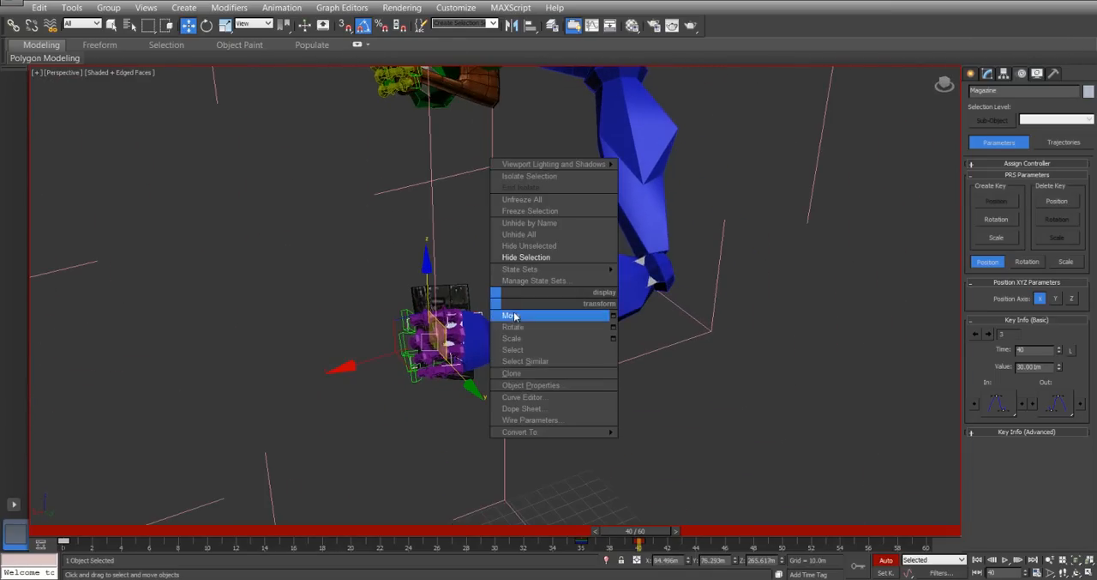
pyautogui.click(513, 328)
pyautogui.rightClick(452, 319)
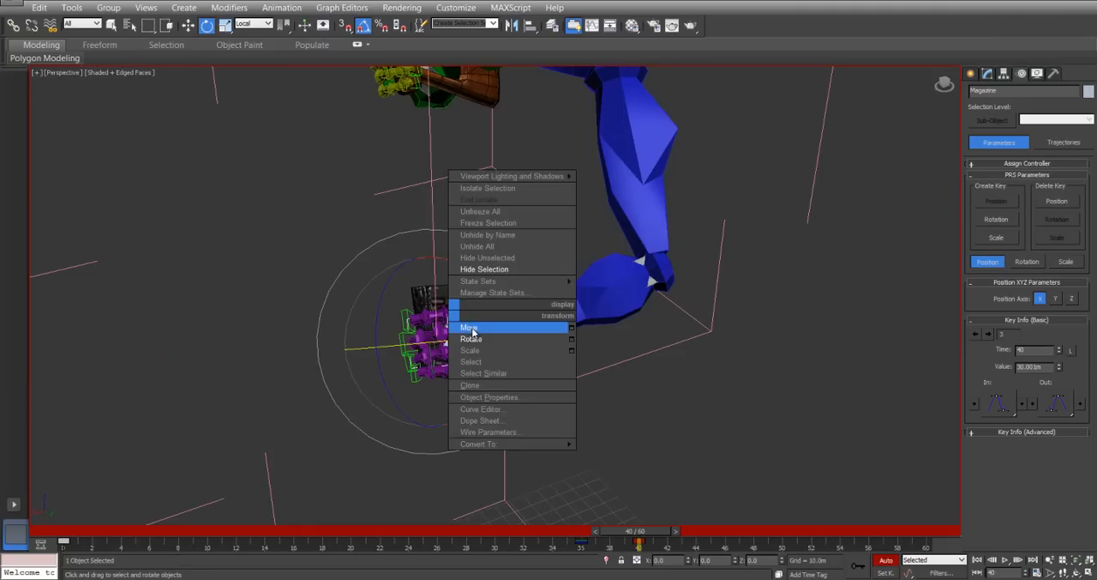
pyautogui.click(472, 328)
pyautogui.keyDown('alt'); pyautogui.moveTo(456, 397); pyautogui.dragTo(495, 366, button='middle'); pyautogui.keyUp('alt')
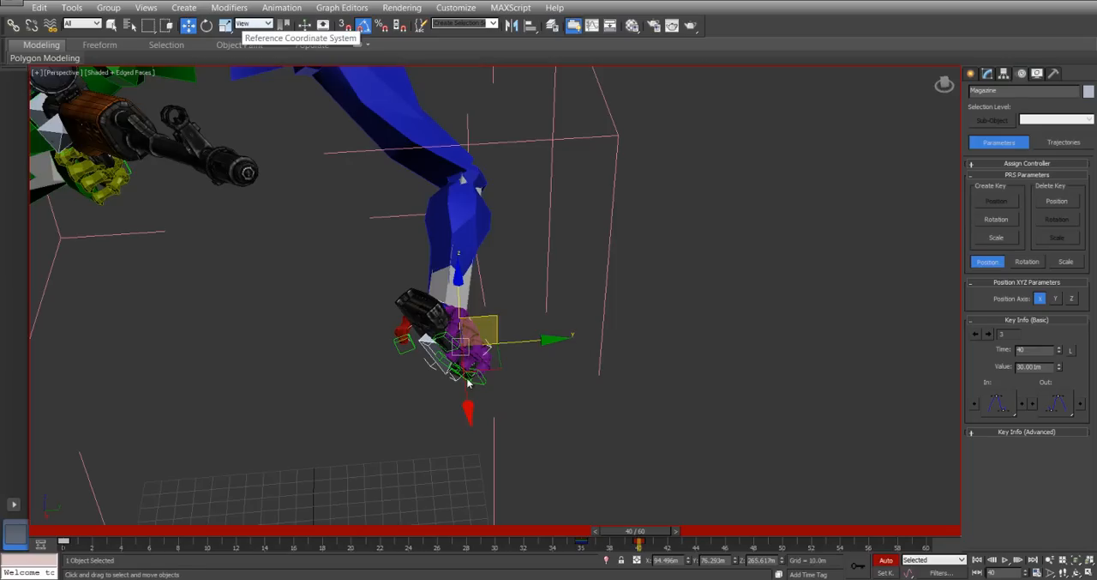
pyautogui.keyDown('alt'); pyautogui.moveTo(515, 367); pyautogui.dragTo(557, 378, button='middle'); pyautogui.keyUp('alt')
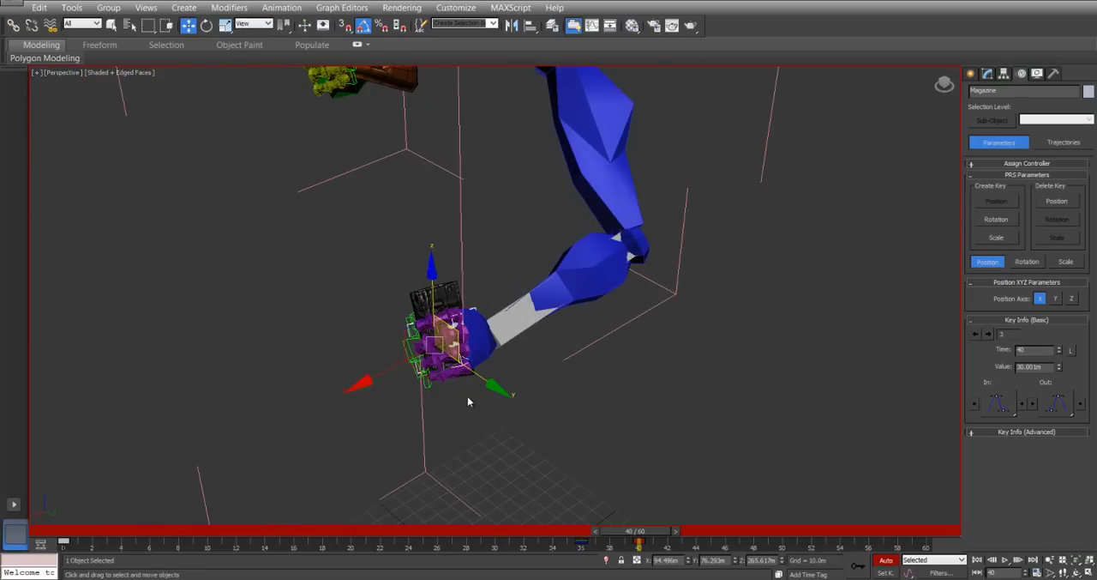
pyautogui.keyDown('alt'); pyautogui.moveTo(467, 396); pyautogui.dragTo(378, 319, button='middle'); pyautogui.keyUp('alt')
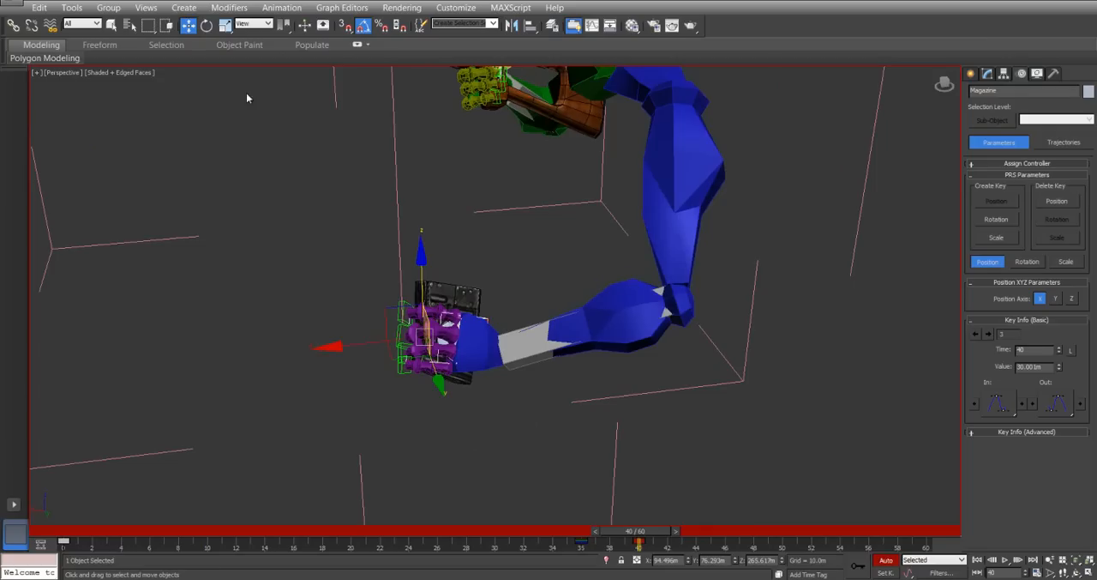
pyautogui.click(262, 26)
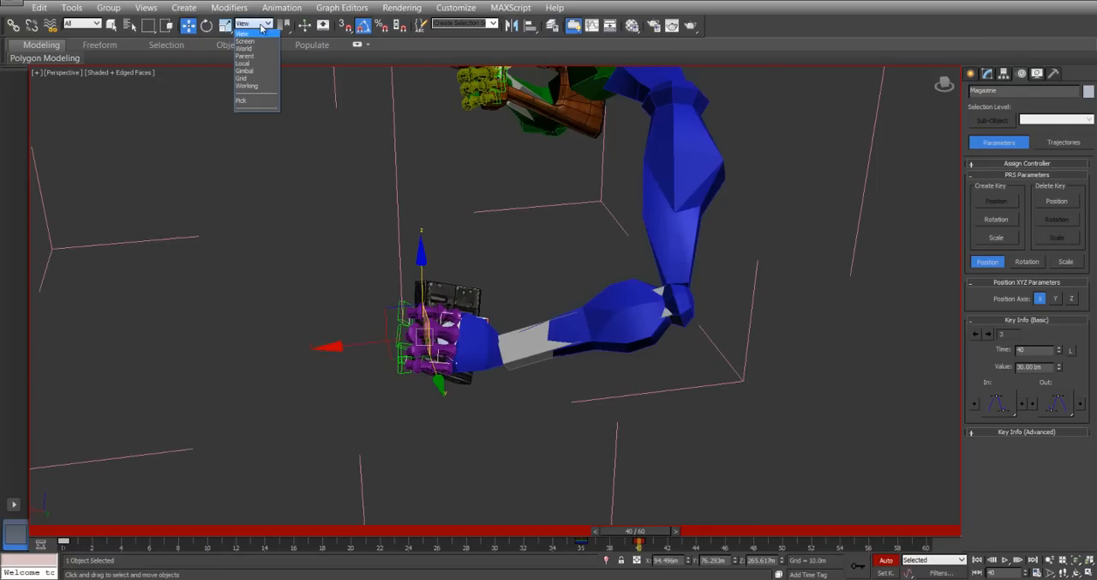
pyautogui.click(254, 41)
pyautogui.keyDown('alt'); pyautogui.moveTo(460, 273); pyautogui.dragTo(594, 232, button='middle'); pyautogui.keyUp('alt')
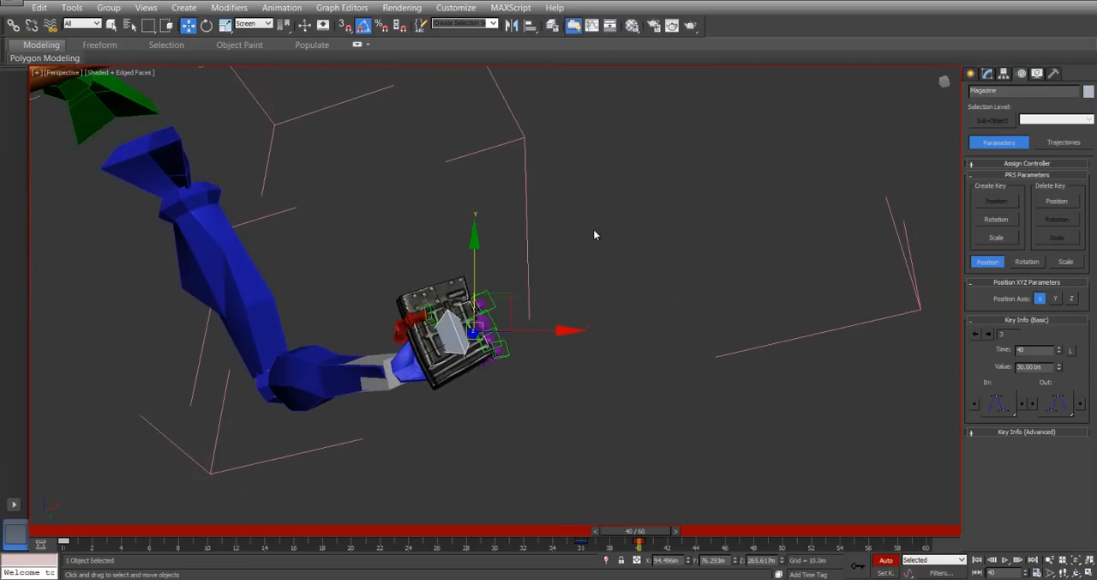
pyautogui.keyDown('alt'); pyautogui.moveTo(494, 294); pyautogui.dragTo(296, 403, button='middle'); pyautogui.keyUp('alt')
pyautogui.press('w')
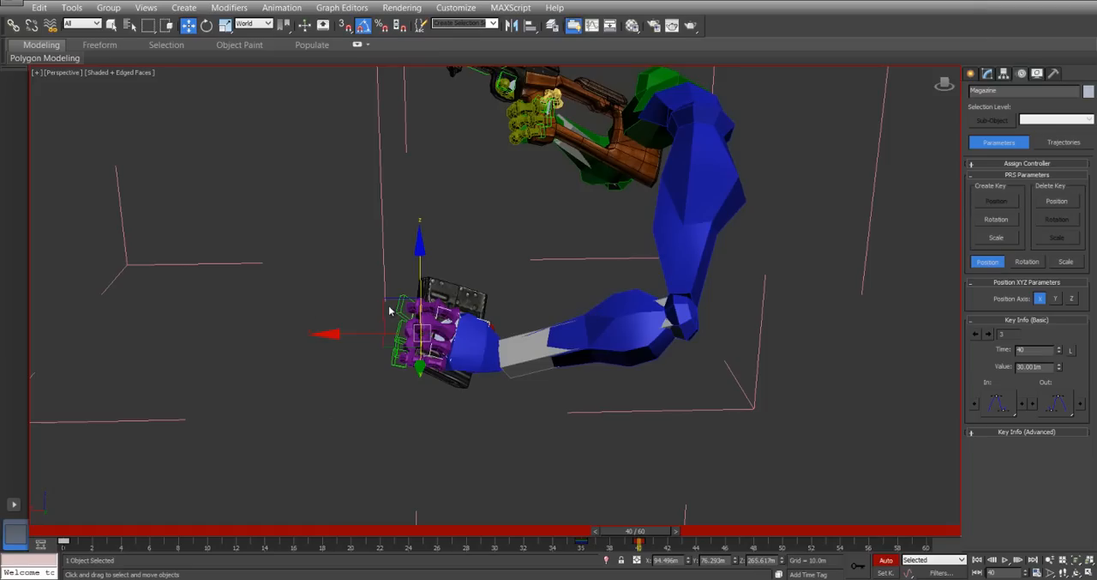
# Move the magazine and gripping hand farther from the rifle at frame 40, using the Screen reference coordinate system.
pyautogui.click(257, 24)
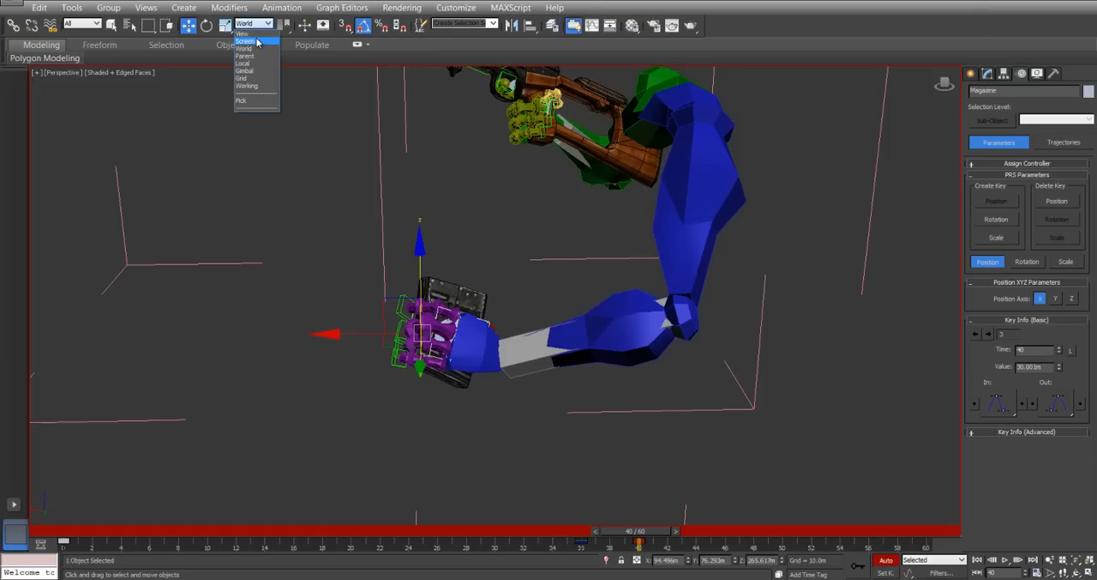
pyautogui.click(257, 40)
pyautogui.keyDown('alt'); pyautogui.moveTo(463, 296); pyautogui.dragTo(566, 364, button='middle'); pyautogui.keyUp('alt')
pyautogui.moveTo(566, 365); pyautogui.dragTo(670, 393)
pyautogui.keyDown('alt'); pyautogui.moveTo(510, 307); pyautogui.dragTo(636, 420, button='middle'); pyautogui.keyUp('alt')
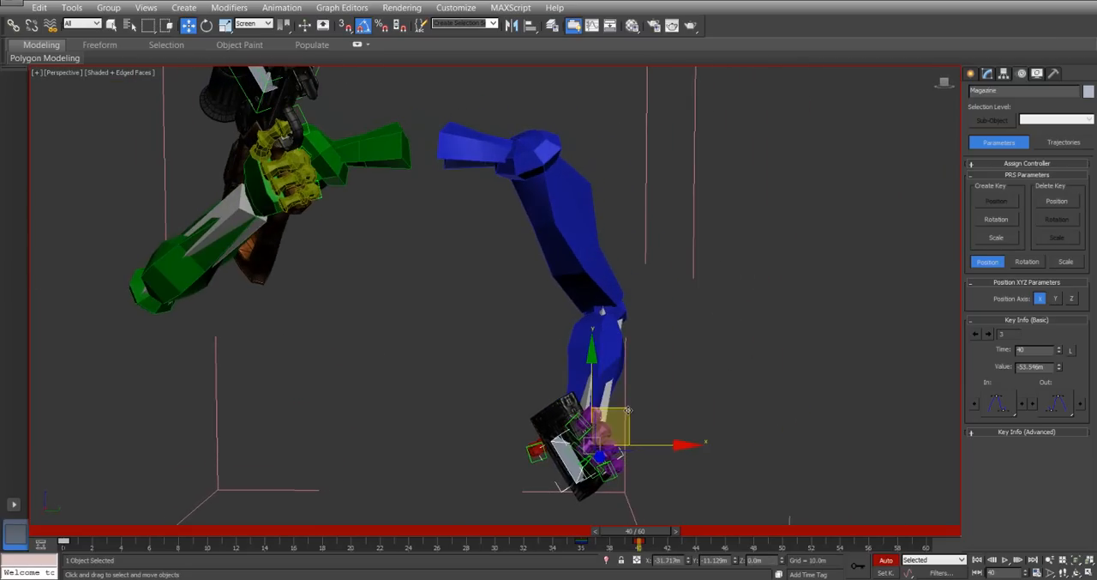
# Rotate the magazine about its local axes at frame 40 and adjust its position below the rifle.
pyautogui.rightClick(639, 420)
pyautogui.click(644, 432)
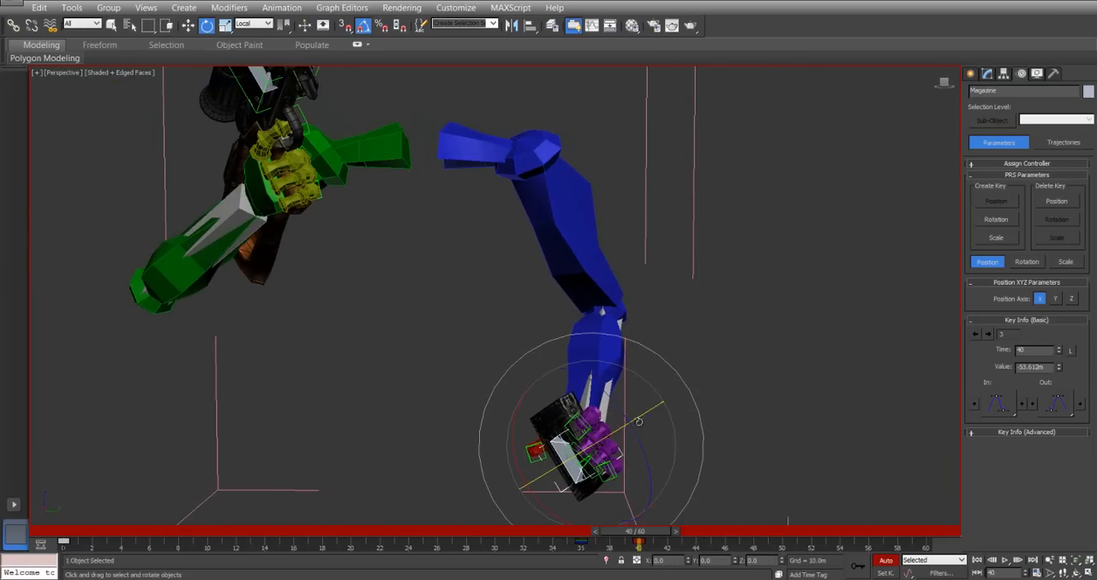
pyautogui.moveTo(644, 415); pyautogui.dragTo(561, 467)
pyautogui.keyDown('alt'); pyautogui.moveTo(644, 362); pyautogui.dragTo(573, 309, button='middle'); pyautogui.keyUp('alt')
pyautogui.rightClick(563, 326)
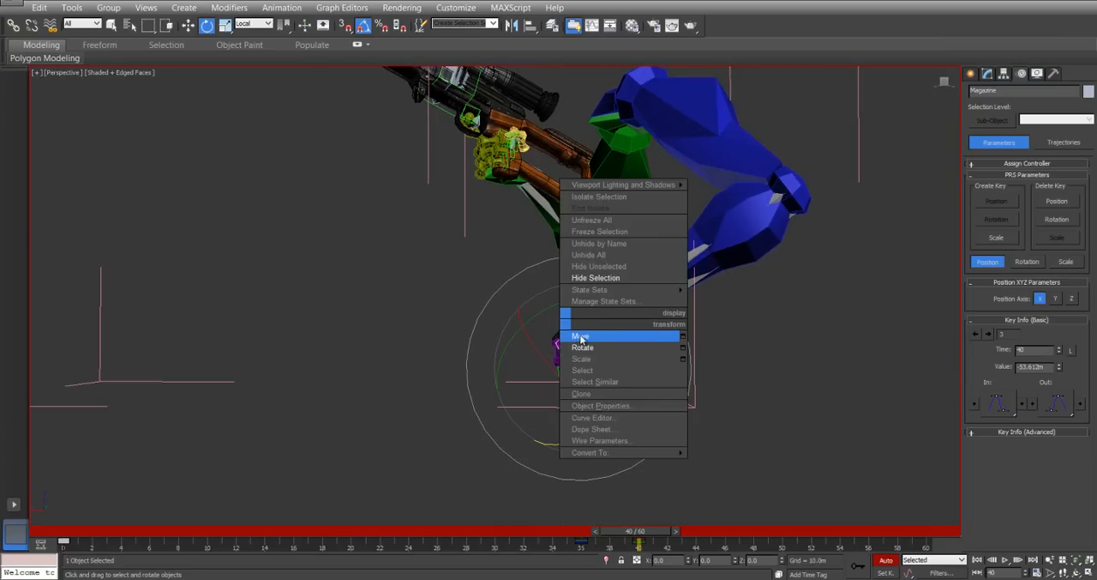
pyautogui.click(581, 337)
pyautogui.moveTo(609, 334); pyautogui.dragTo(638, 413)
# Copy the Magazine's frame 36 key to frame 37.
pyautogui.moveTo(635, 537); pyautogui.dragTo(594, 534)
pyautogui.press('w')
pyautogui.keyDown('alt'); pyautogui.moveTo(566, 297); pyautogui.dragTo(587, 452, button='middle'); pyautogui.keyUp('alt')
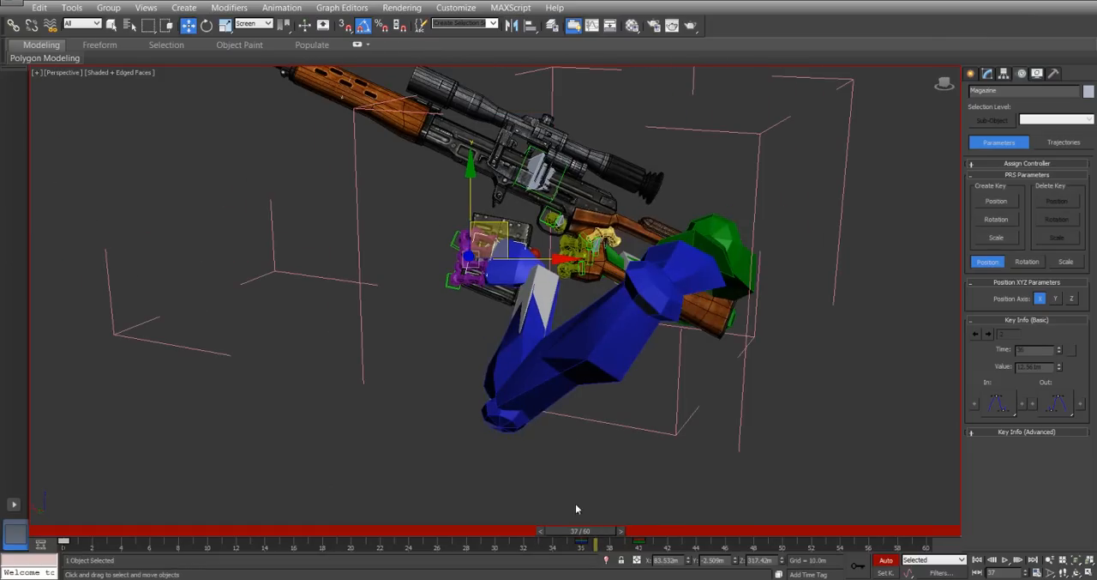
pyautogui.click(580, 545)
pyautogui.keyDown('shift'); pyautogui.moveTo(582, 543); pyautogui.dragTo(596, 543); pyautogui.keyUp('shift')
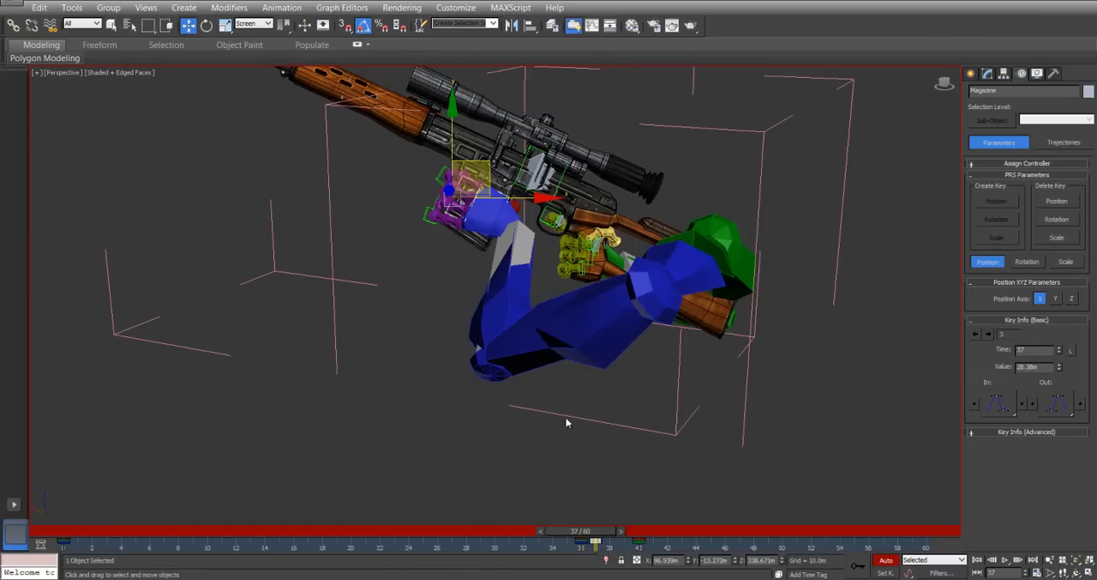
# Pull the magazine straight out of the rifle at frame 37, moving it in the Local coordinate system.
pyautogui.click(255, 24)
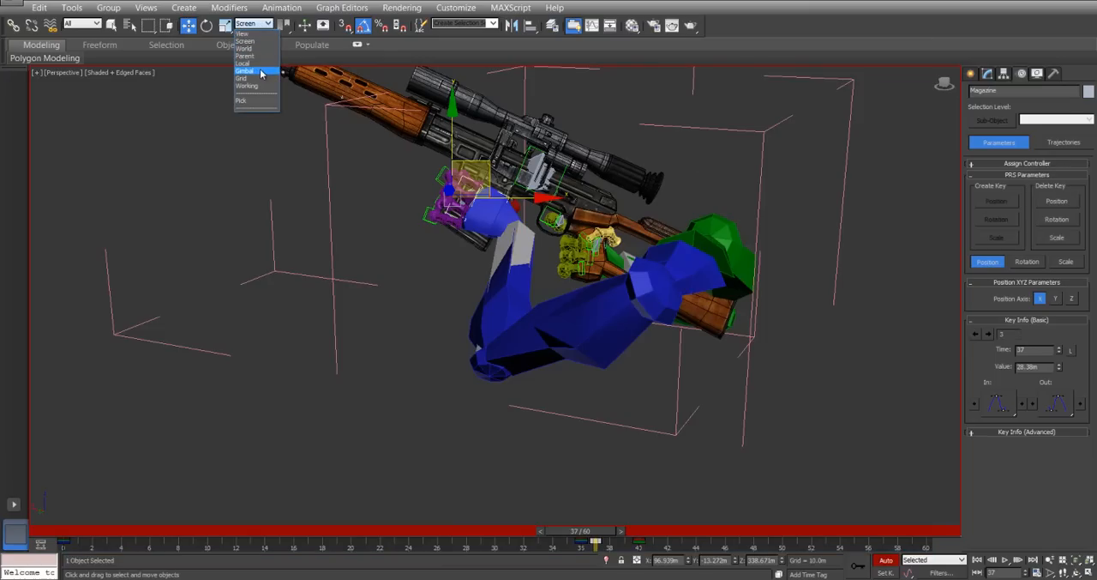
pyautogui.click(264, 67)
pyautogui.keyDown('alt'); pyautogui.moveTo(552, 181); pyautogui.dragTo(552, 248, button='middle'); pyautogui.keyUp('alt')
pyautogui.scroll(3, 438, 289)
pyautogui.moveTo(440, 204); pyautogui.dragTo(420, 253)
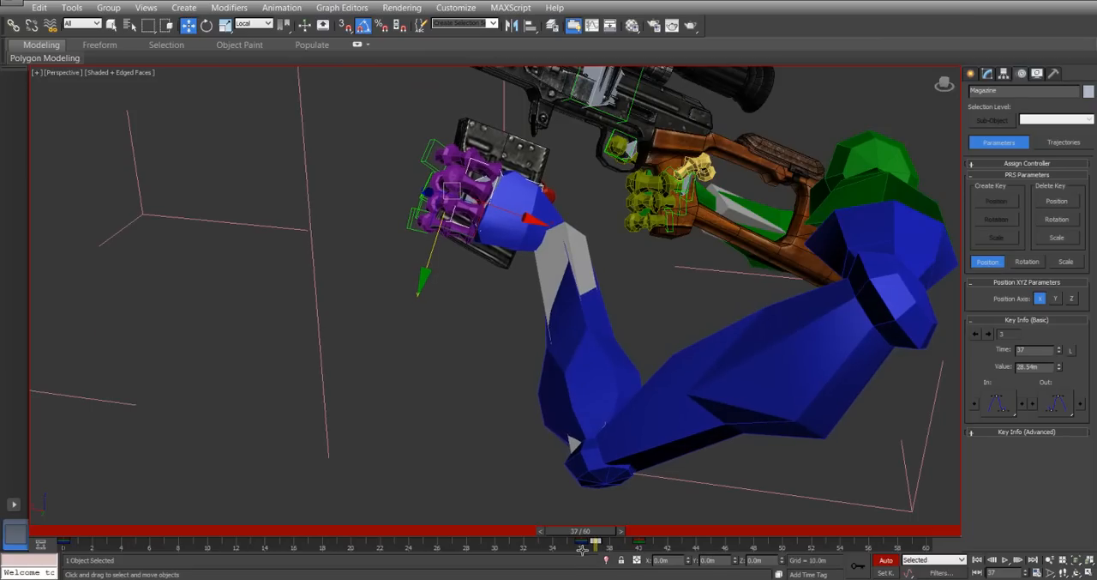
# Shift the Magazine's pull-out keys to frames 38 and 41, and copy its return and seated keys to frames 44 and 46.
pyautogui.moveTo(654, 549); pyautogui.dragTo(689, 547)
pyautogui.press('w')
pyautogui.click(622, 548)
pyautogui.keyDown('shift'); pyautogui.moveTo(609, 543); pyautogui.dragTo(693, 543); pyautogui.keyUp('shift')
pyautogui.keyDown('shift'); pyautogui.moveTo(582, 541); pyautogui.dragTo(751, 541); pyautogui.keyUp('shift')
pyautogui.press('w')
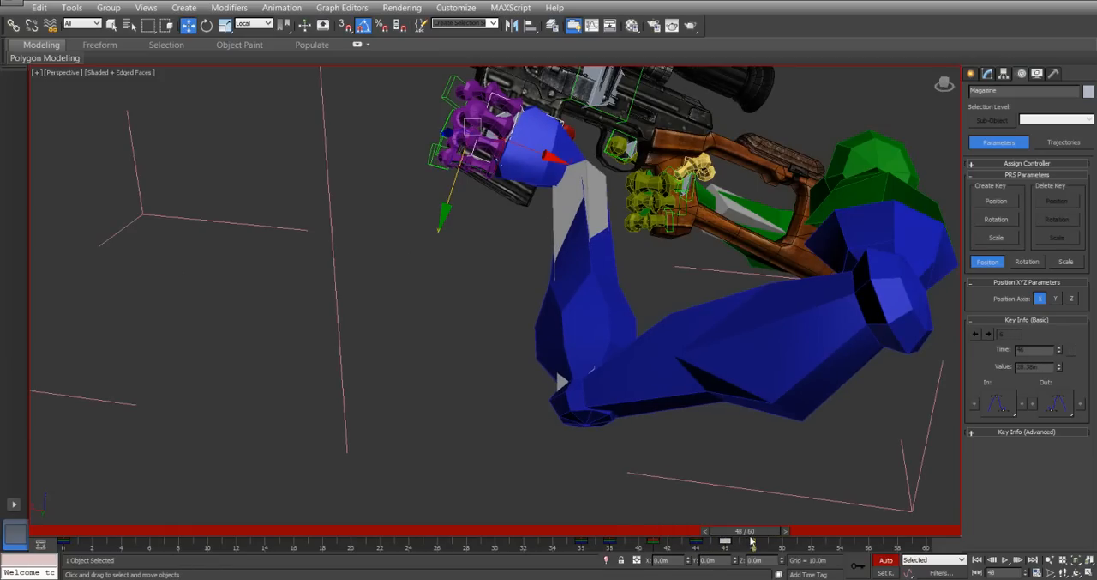
pyautogui.moveTo(451, 294); pyautogui.dragTo(457, 401, button='middle')
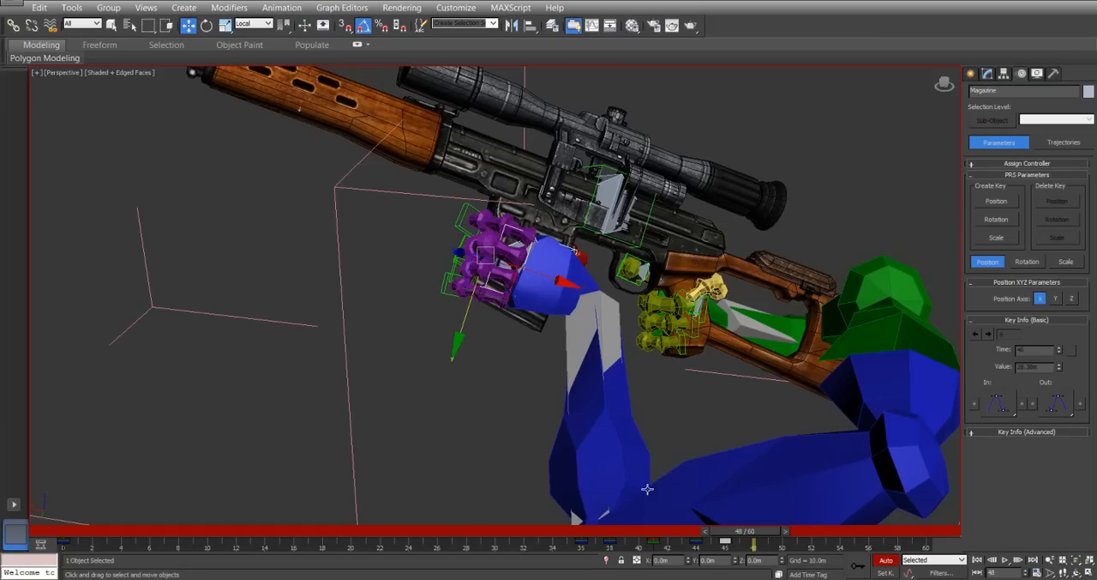
pyautogui.moveTo(572, 305)
pyautogui.keyDown('alt'); pyautogui.mouseDown(button='middle')
pyautogui.moveTo(549, 308)
pyautogui.moveTo(567, 309)
pyautogui.mouseUp(button='middle'); pyautogui.keyUp('alt')
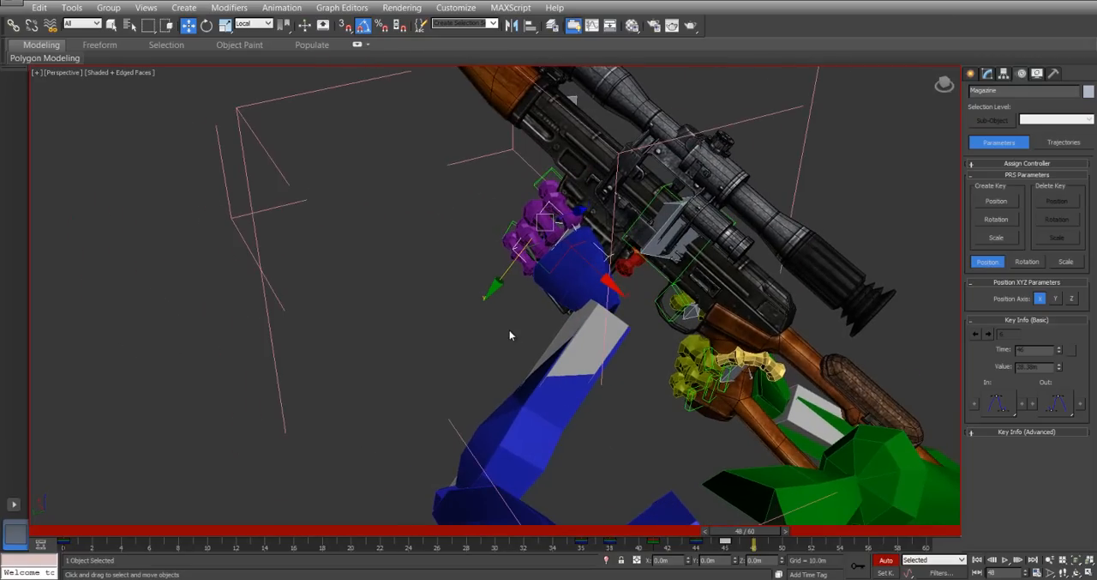
pyautogui.keyDown('alt'); pyautogui.moveTo(431, 340); pyautogui.dragTo(463, 329, button='middle'); pyautogui.keyUp('alt')
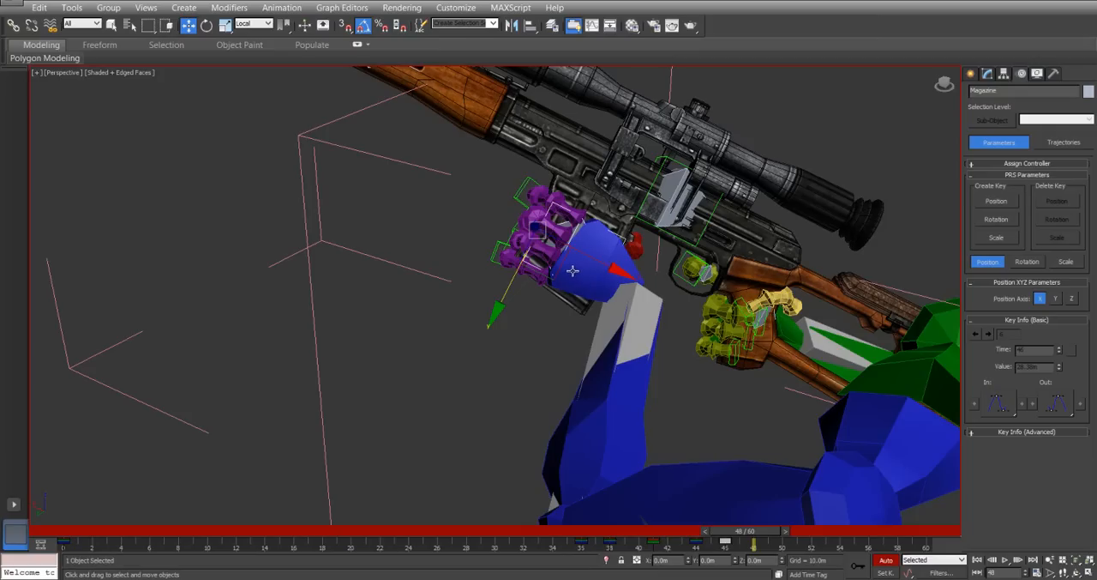
pyautogui.moveTo(464, 237); pyautogui.dragTo(531, 299, button='middle')
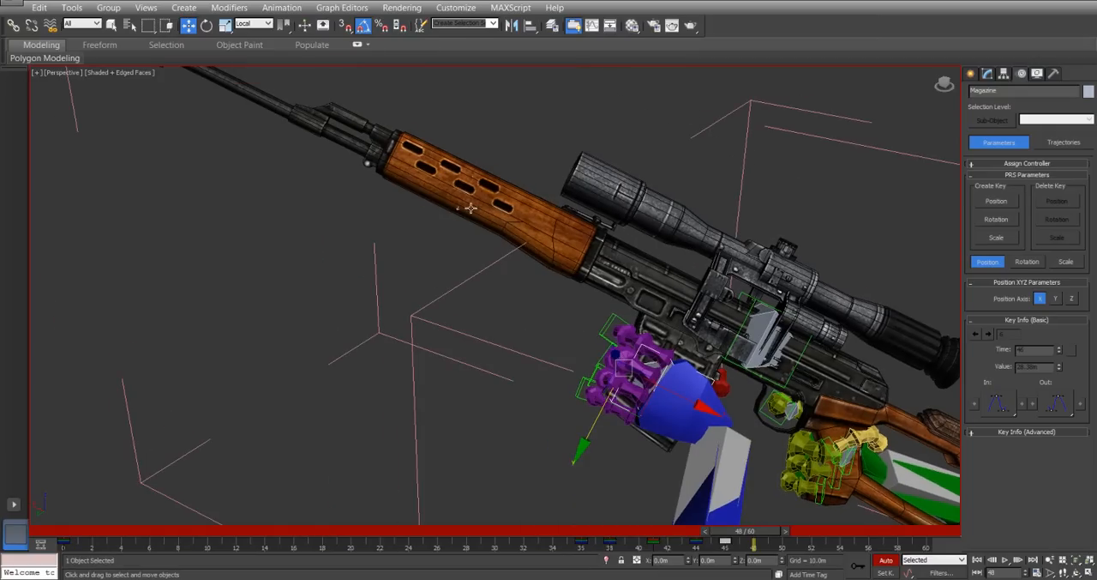
pyautogui.keyDown('alt'); pyautogui.moveTo(597, 372); pyautogui.dragTo(489, 254, button='middle'); pyautogui.keyUp('alt')
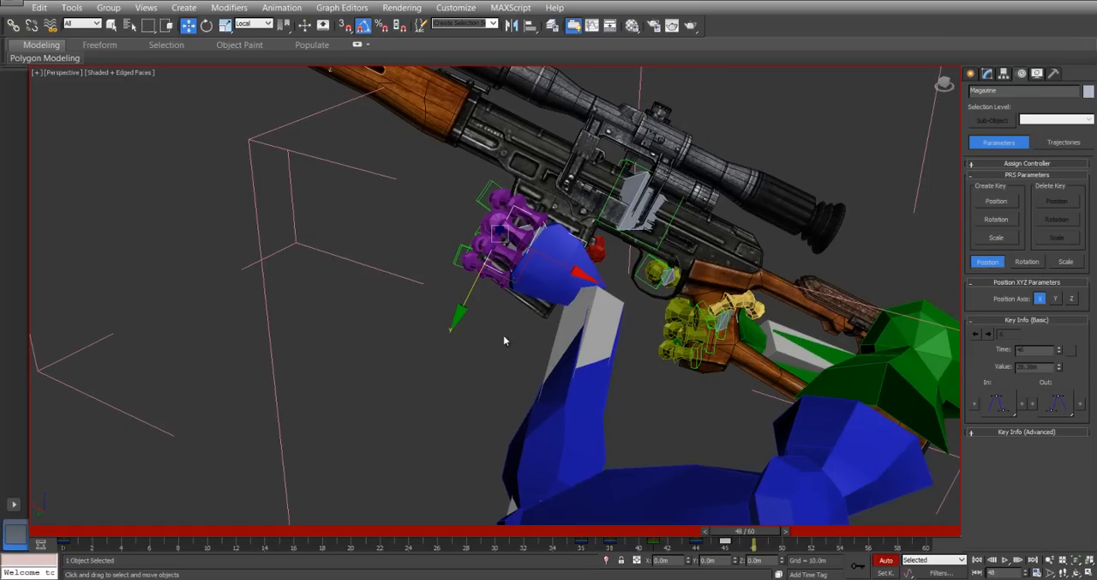
# Go to frame 46 and select the biped's left upper arm.
pyautogui.moveTo(733, 539); pyautogui.dragTo(713, 493)
pyautogui.press('w')
pyautogui.click(638, 503)
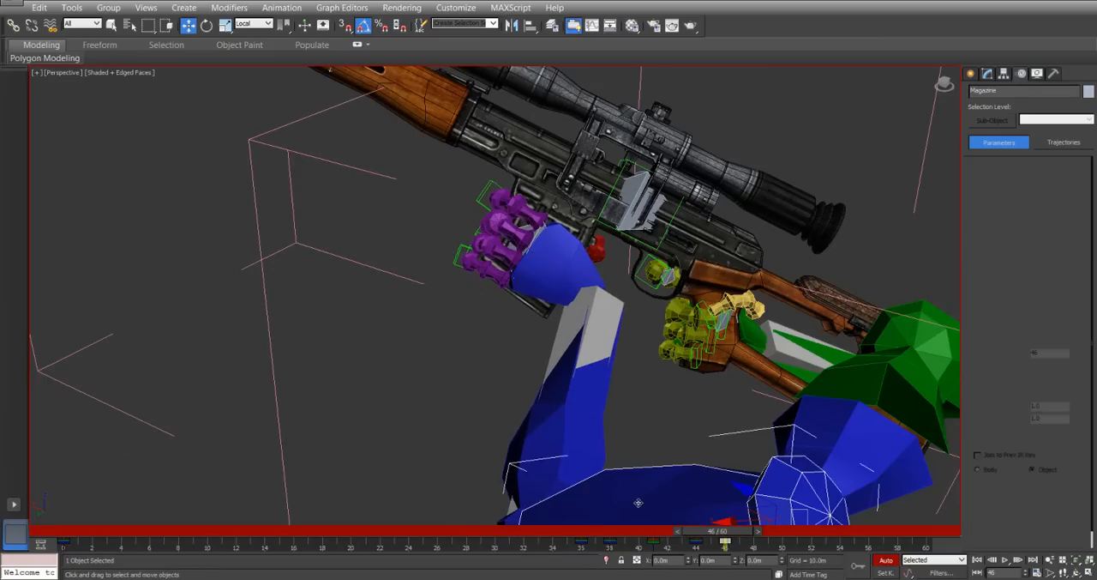
pyautogui.click(1013, 246)
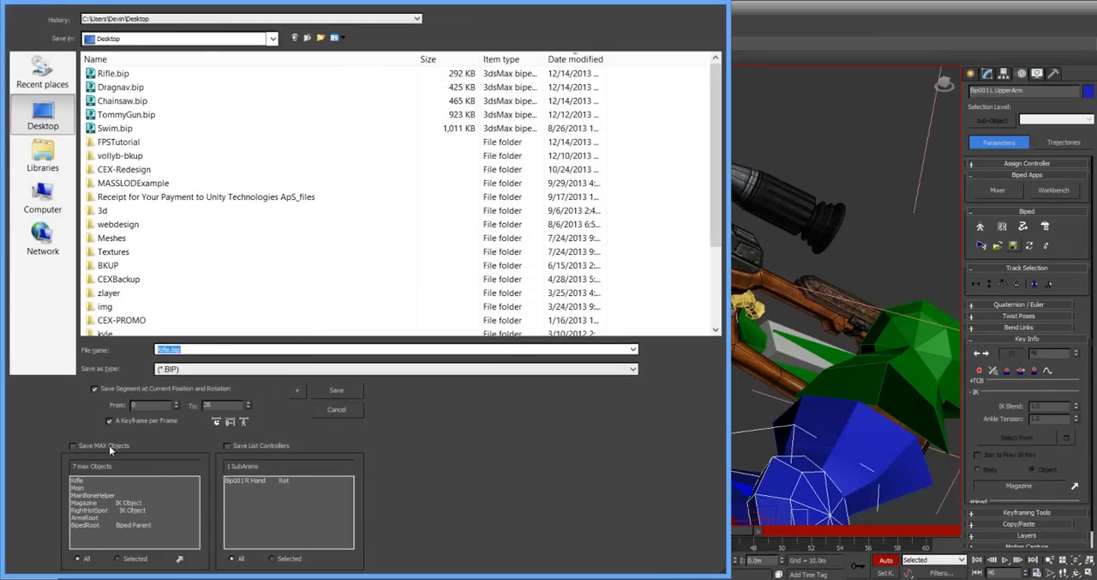
pyautogui.click(220, 422)
pyautogui.moveTo(629, 1); pyautogui.dragTo(824, 565)
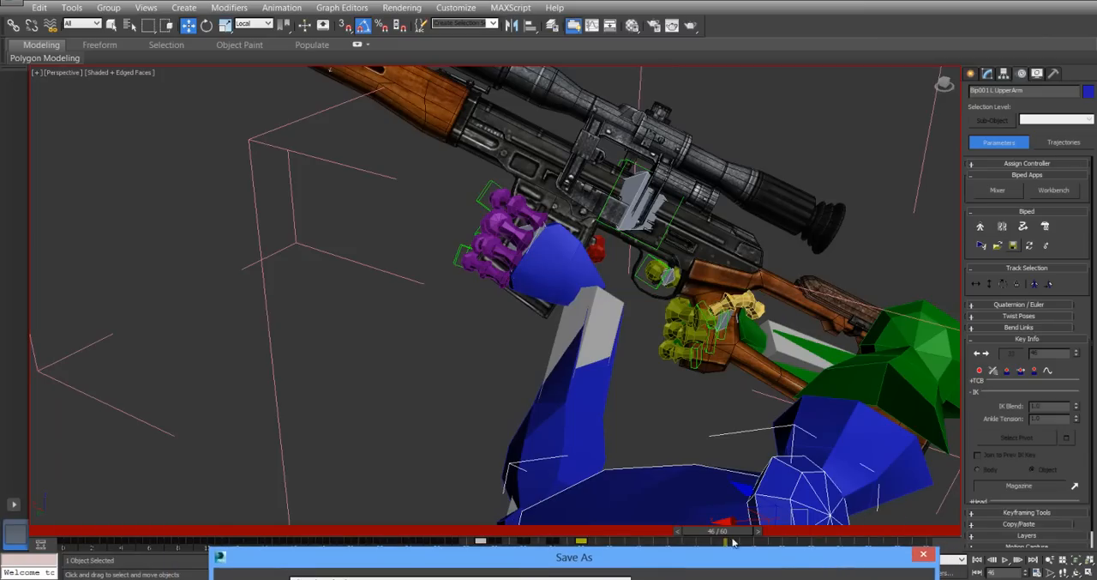
pyautogui.click(923, 553)
# Copy the left arm's frame 36 key to frame 46 to hold its attachment to the magazine.
pyautogui.moveTo(709, 537)
pyautogui.mouseDown()
pyautogui.moveTo(686, 533)
pyautogui.moveTo(717, 533)
pyautogui.mouseUp()
pyautogui.press('w')
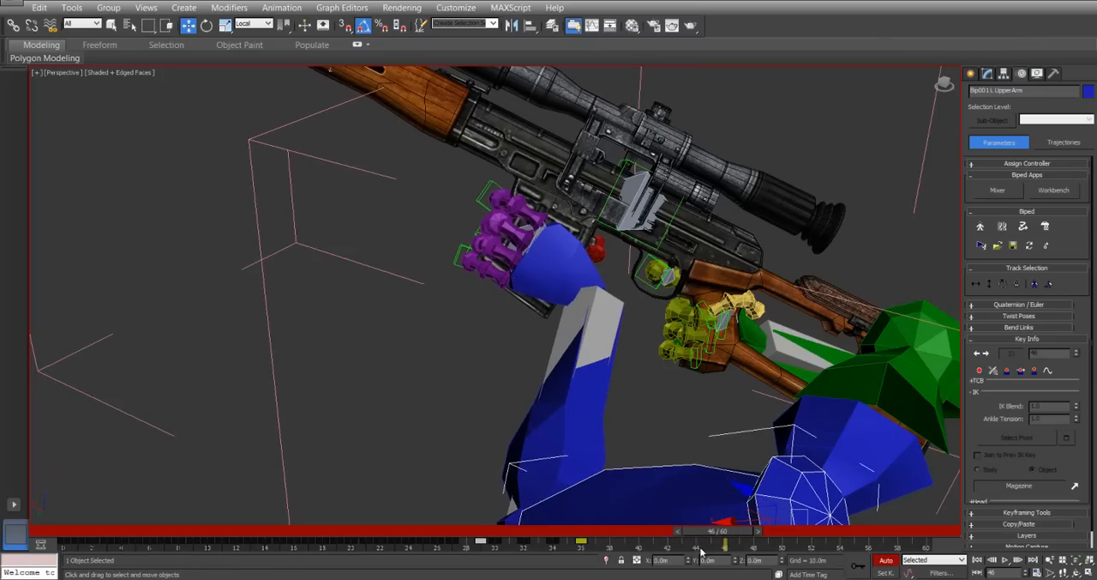
pyautogui.keyDown('shift'); pyautogui.moveTo(582, 542); pyautogui.dragTo(713, 530); pyautogui.keyUp('shift')
pyautogui.press('w')
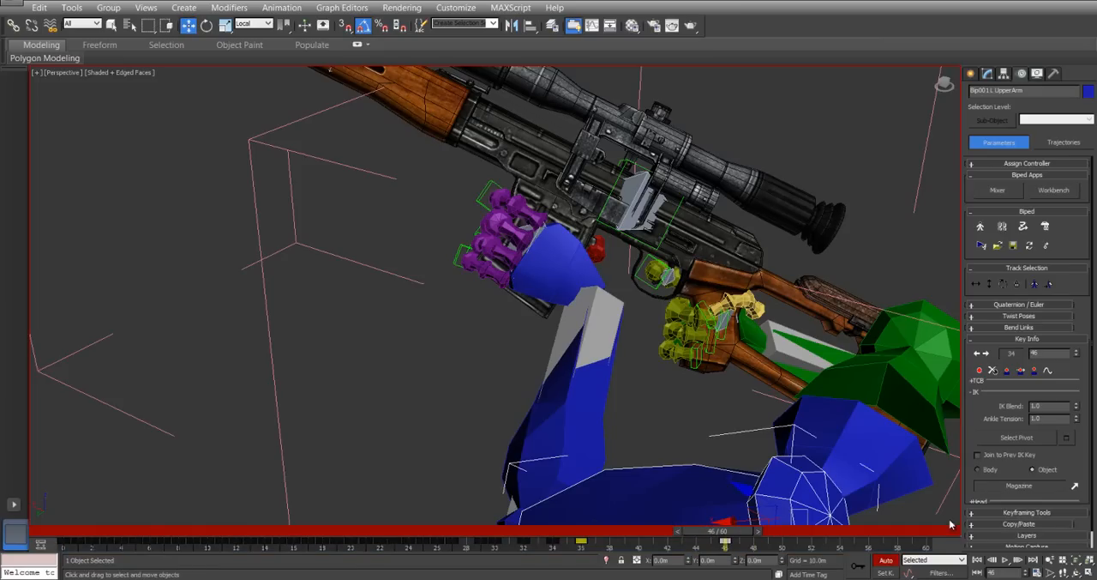
# Save the biped motion over Rifle.bip for the active time segment, and load that file back onto the biped.
pyautogui.click(1013, 245)
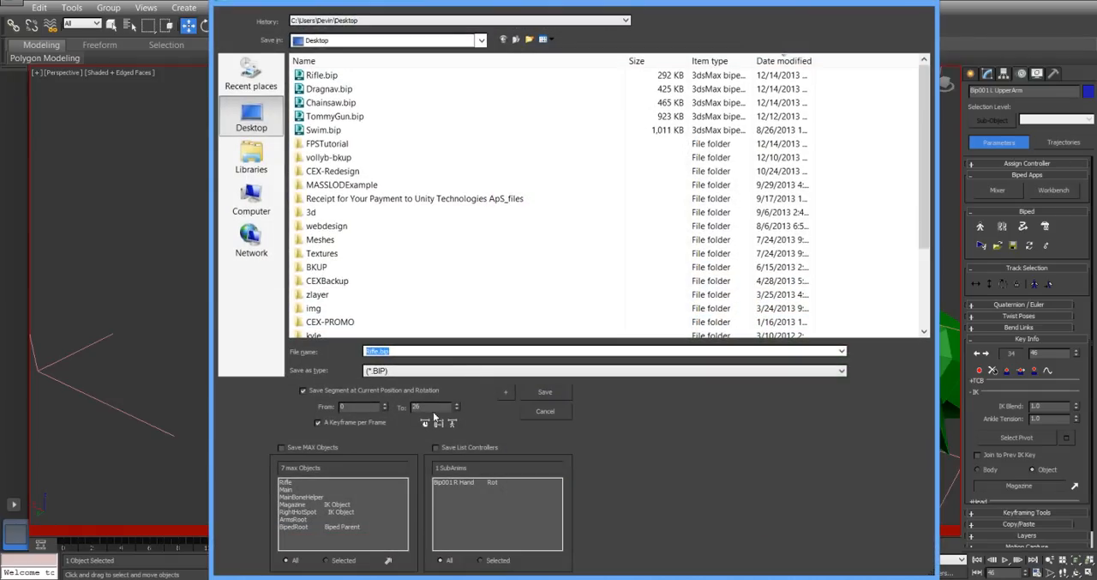
pyautogui.click(424, 424)
pyautogui.click(550, 393)
pyautogui.click(604, 336)
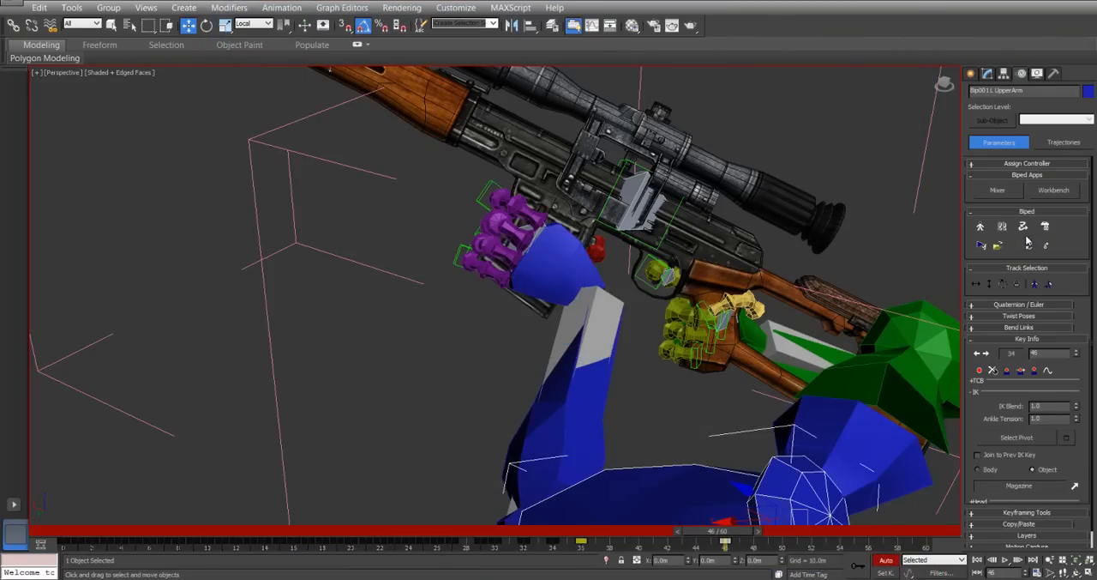
pyautogui.click(997, 245)
pyautogui.doubleClick(360, 77)
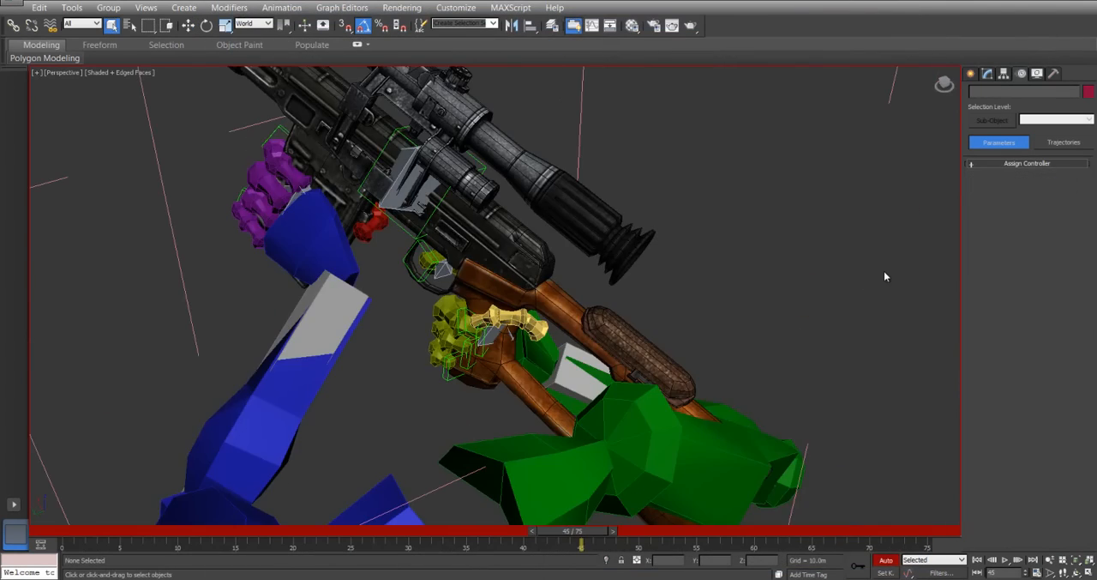
# Set a key on the biped's right hand at frame 45 and switch its IK space to Object.
pyautogui.keyDown('alt'); pyautogui.moveTo(884, 270); pyautogui.dragTo(897, 387, button='middle'); pyautogui.keyUp('alt')
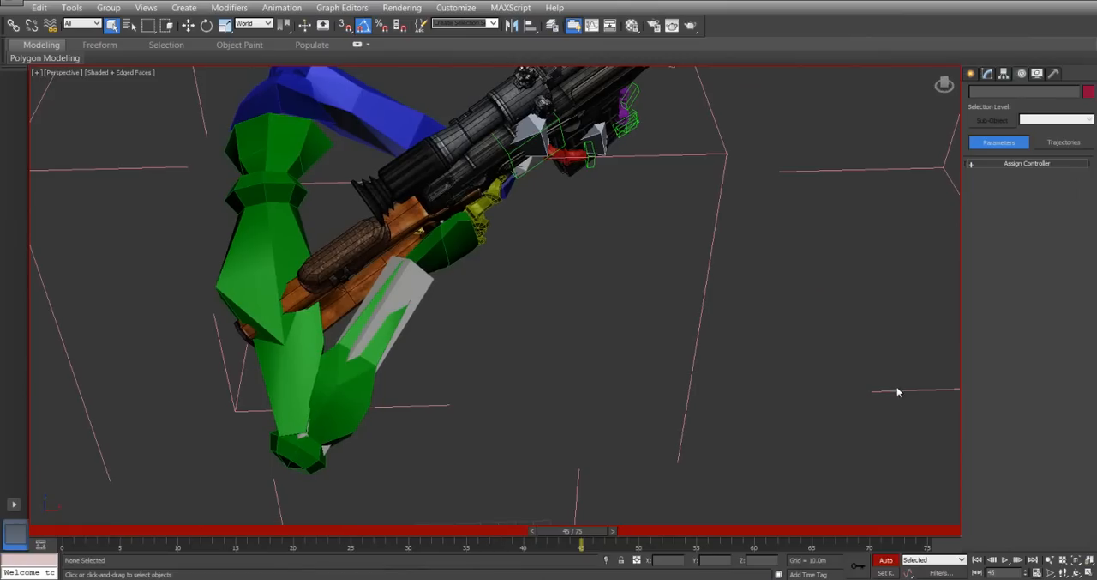
pyautogui.click(444, 250)
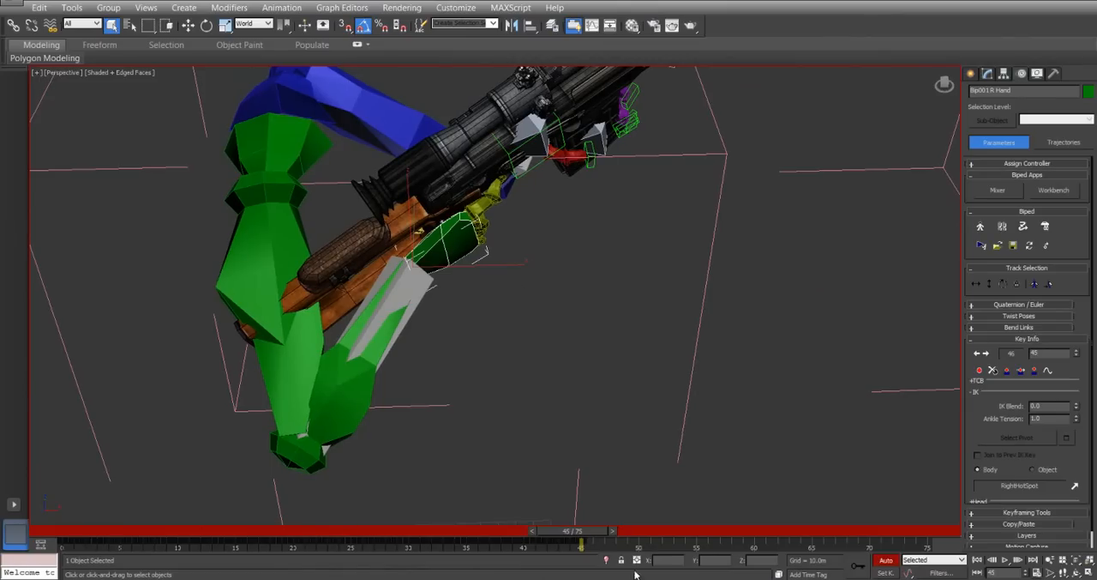
pyautogui.click(581, 541)
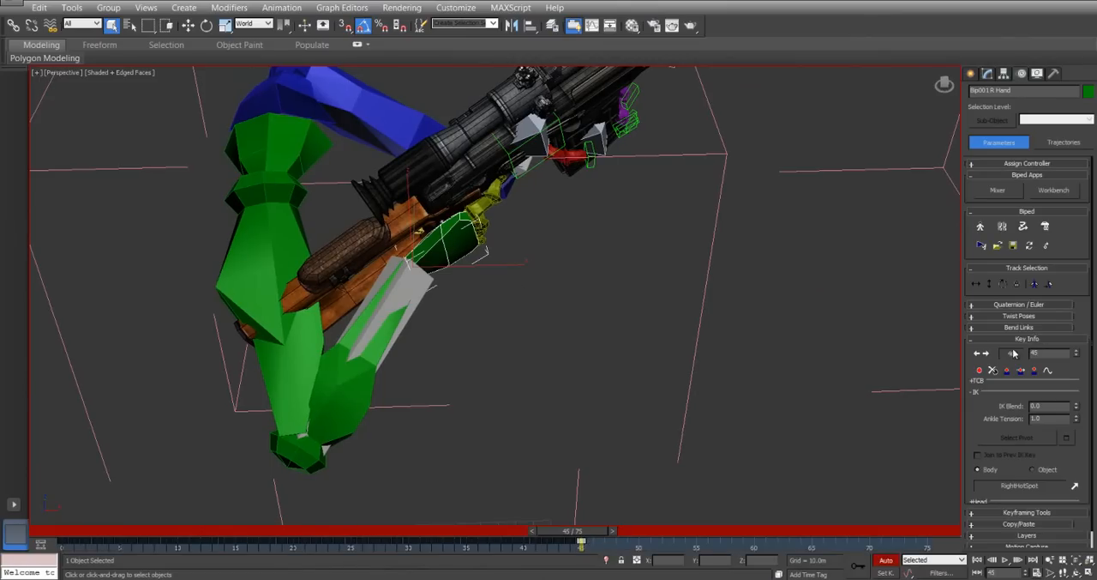
pyautogui.click(980, 370)
pyautogui.click(1044, 469)
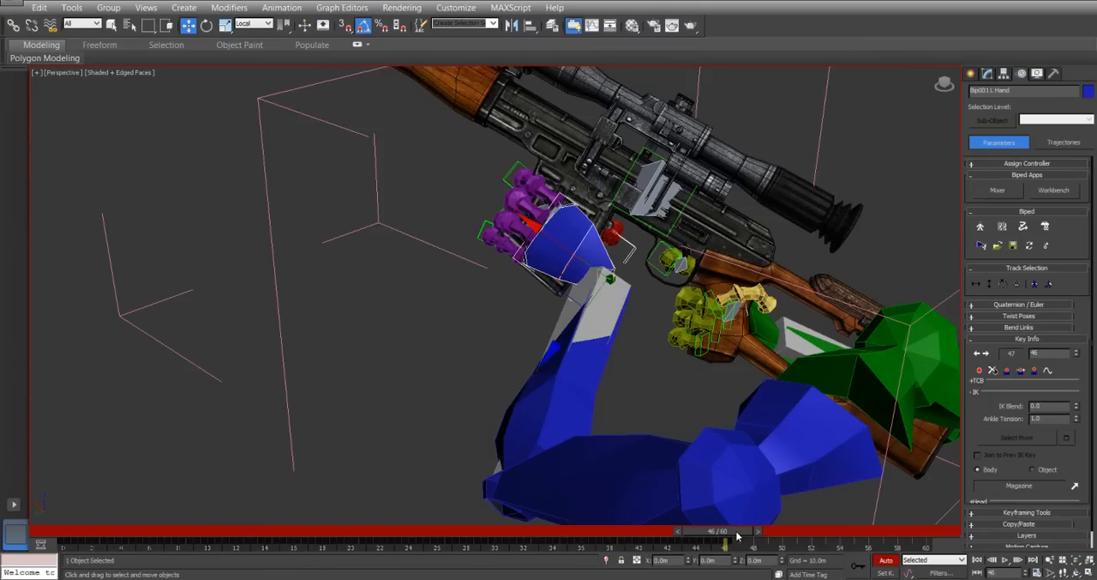
# At frame 50, move the left hand down off the magazine and rotate it.
pyautogui.moveTo(738, 536); pyautogui.dragTo(783, 527)
pyautogui.press('w')
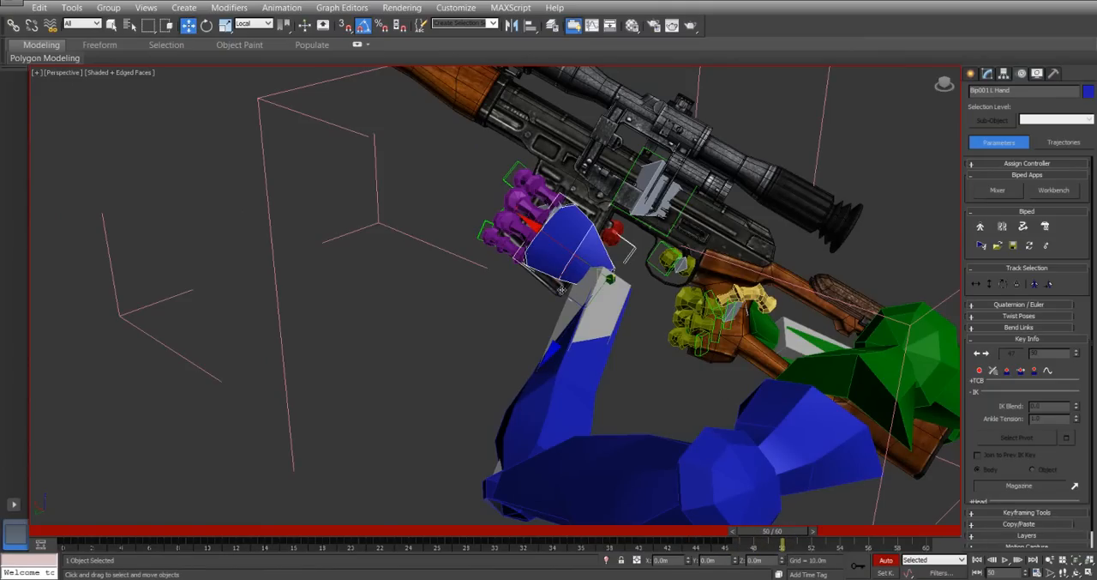
pyautogui.moveTo(559, 295); pyautogui.dragTo(521, 396)
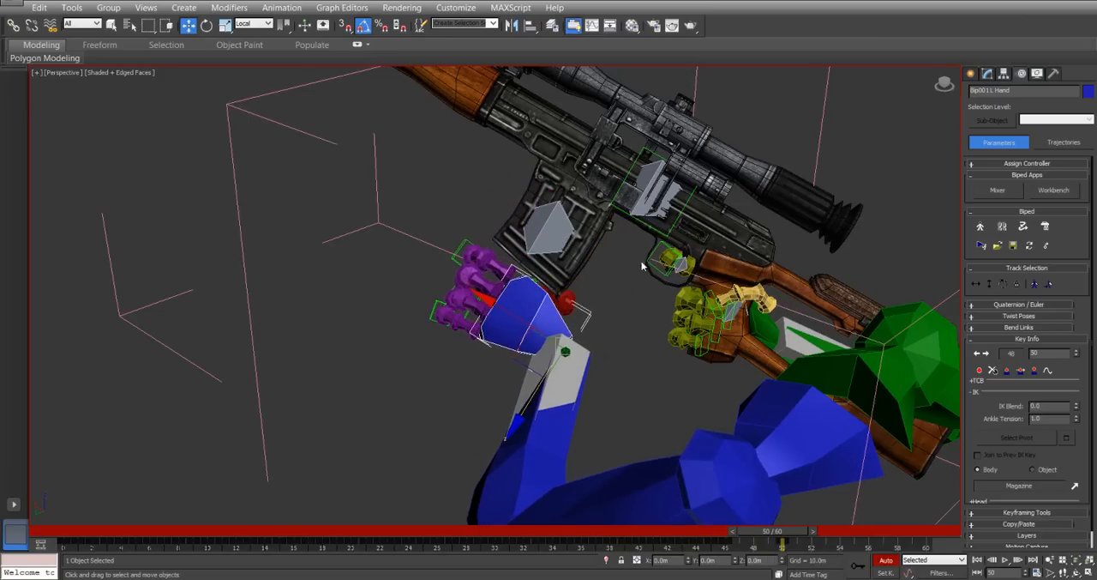
pyautogui.keyDown('alt'); pyautogui.moveTo(645, 259); pyautogui.dragTo(627, 270, button='middle'); pyautogui.keyUp('alt')
pyautogui.moveTo(554, 353); pyautogui.dragTo(506, 305)
pyautogui.rightClick(507, 305)
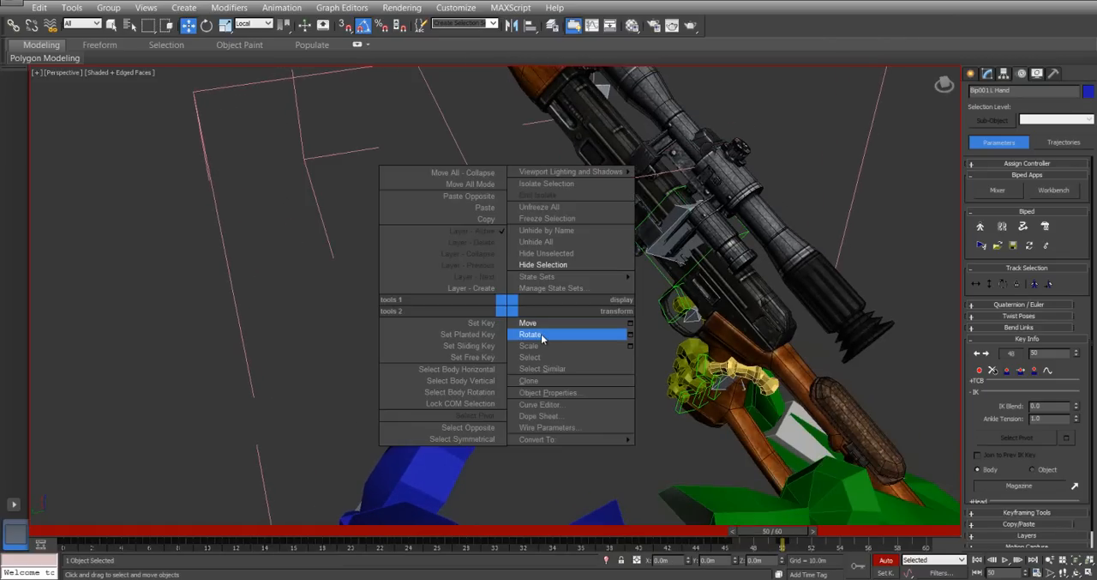
pyautogui.click(531, 334)
pyautogui.moveTo(538, 410); pyautogui.dragTo(518, 360)
pyautogui.keyDown('alt'); pyautogui.moveTo(518, 360); pyautogui.dragTo(515, 333, button='middle'); pyautogui.keyUp('alt')
# Curl the left hand's little and ring fingers toward the palm at frame 50.
pyautogui.click(497, 284)
pyautogui.doubleClick(517, 299)
pyautogui.keyDown('ctrl'); pyautogui.click(505, 254); pyautogui.keyUp('ctrl')
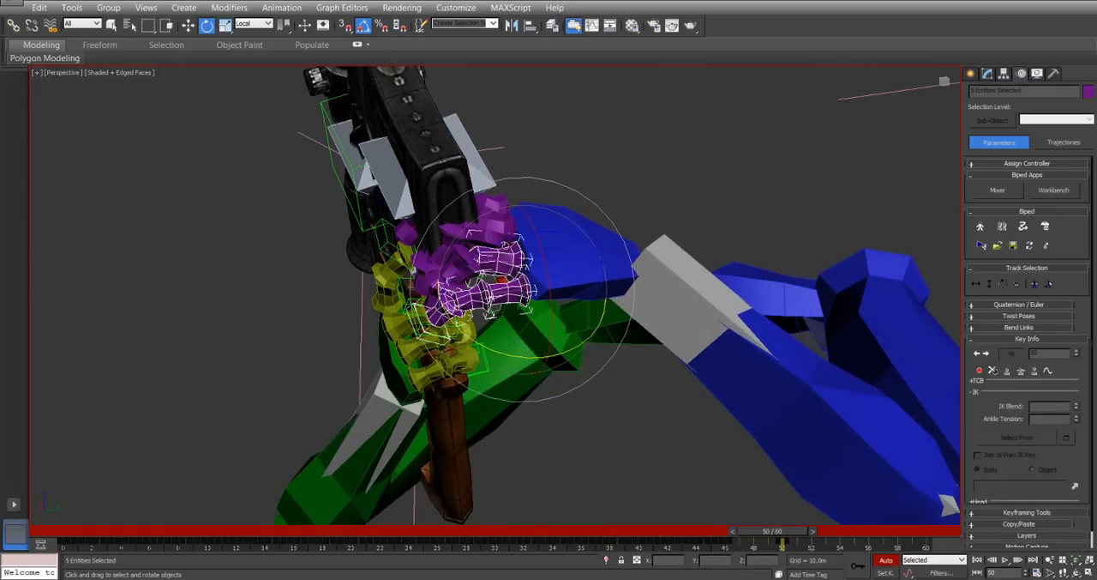
pyautogui.doubleClick(506, 262)
pyautogui.click(519, 309)
pyautogui.doubleClick(520, 294)
pyautogui.keyDown('alt'); pyautogui.moveTo(490, 276); pyautogui.dragTo(533, 240, button='middle'); pyautogui.keyUp('alt')
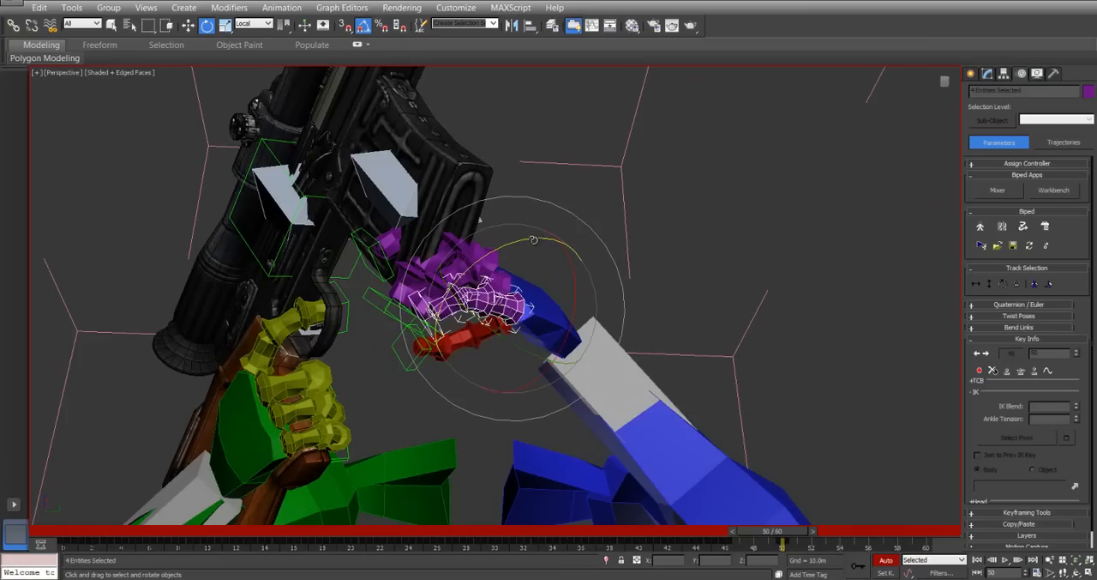
pyautogui.moveTo(534, 239); pyautogui.dragTo(490, 279)
pyautogui.keyDown('alt'); pyautogui.moveTo(490, 278); pyautogui.dragTo(500, 249, button='middle'); pyautogui.keyUp('alt')
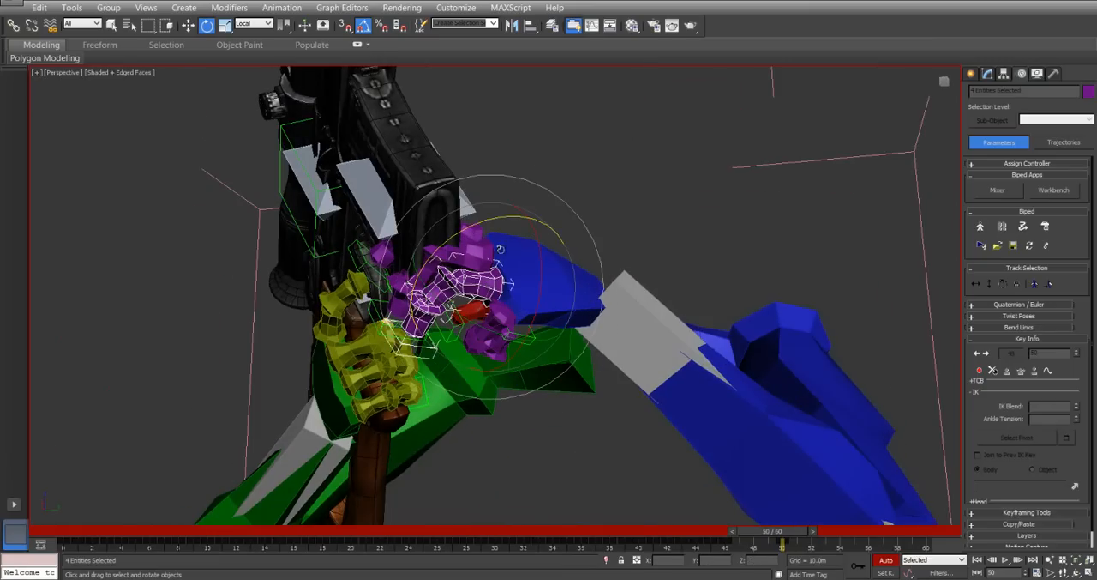
pyautogui.moveTo(510, 218); pyautogui.dragTo(468, 254)
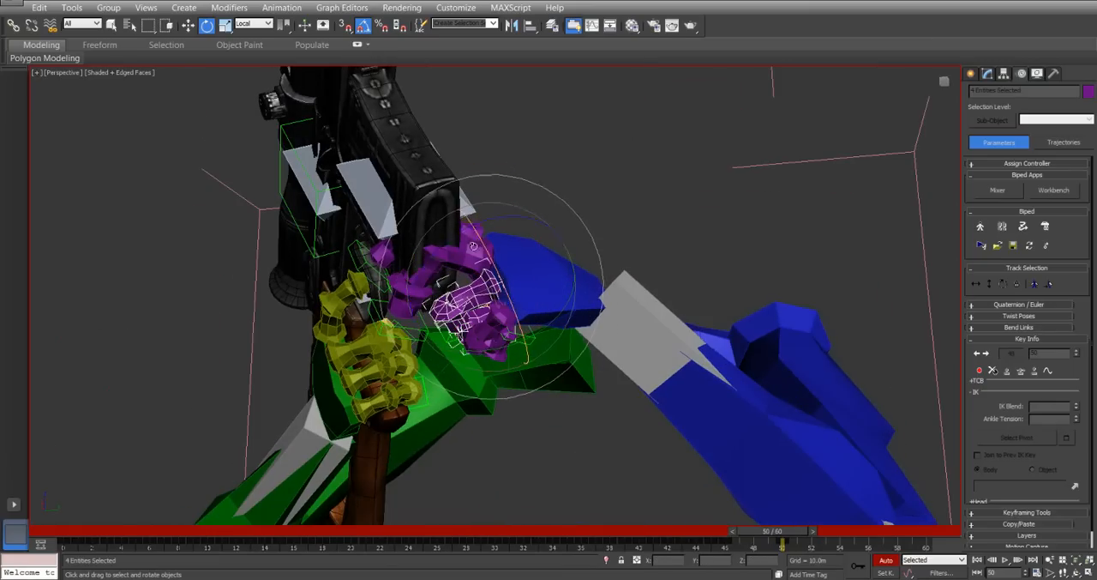
# Curl the left hand's middle and index fingers to close the fist.
pyautogui.doubleClick(470, 256)
pyautogui.moveTo(487, 182); pyautogui.dragTo(468, 185)
pyautogui.keyDown('alt'); pyautogui.moveTo(482, 190); pyautogui.dragTo(487, 251, button='middle'); pyautogui.keyUp('alt')
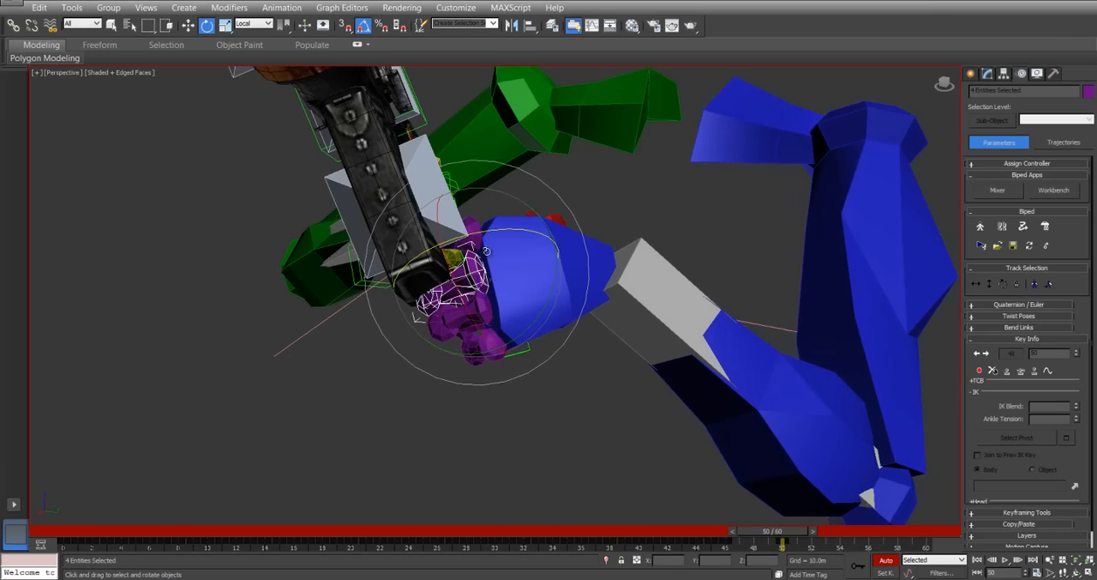
pyautogui.doubleClick(476, 215)
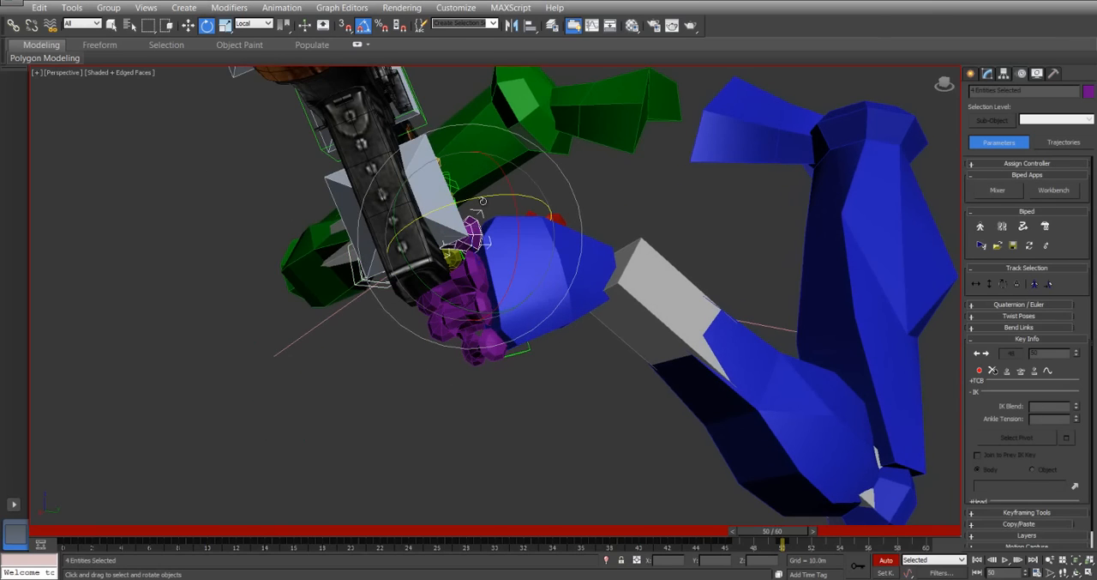
pyautogui.moveTo(480, 196); pyautogui.dragTo(464, 200)
pyautogui.keyDown('alt'); pyautogui.moveTo(554, 254); pyautogui.dragTo(485, 379, button='middle'); pyautogui.keyUp('alt')
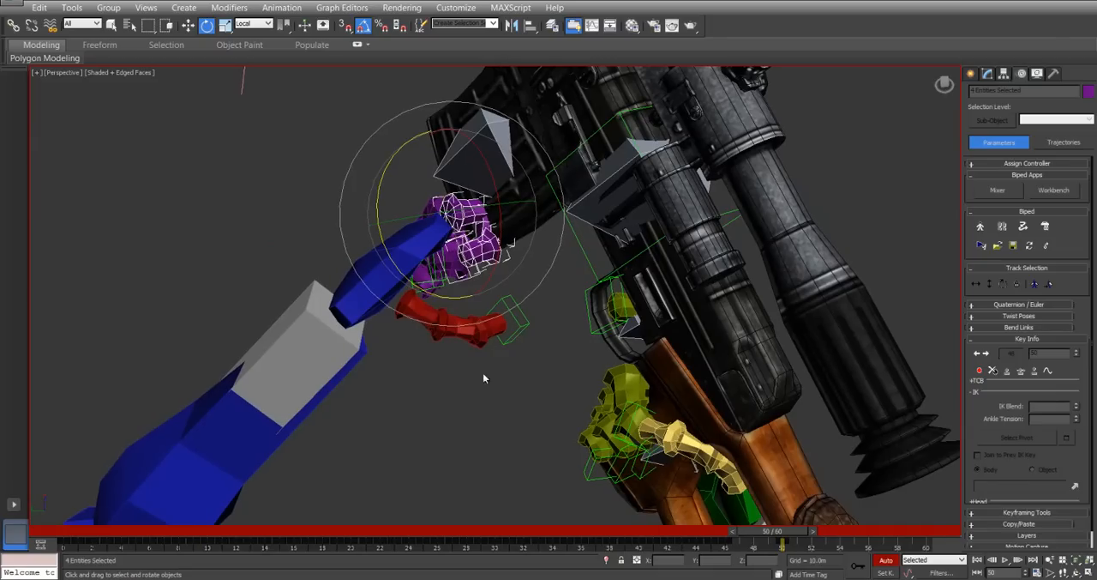
# Rotate the left thumb to fit the closed fist.
pyautogui.click(426, 312)
pyautogui.moveTo(433, 354); pyautogui.dragTo(456, 355)
pyautogui.moveTo(364, 243); pyautogui.dragTo(378, 238)
pyautogui.moveTo(434, 336); pyautogui.dragTo(428, 366)
pyautogui.moveTo(426, 364)
pyautogui.keyDown('alt'); pyautogui.mouseDown(button='middle')
pyautogui.moveTo(480, 321)
pyautogui.moveTo(439, 348)
pyautogui.mouseUp(button='middle'); pyautogui.keyUp('alt')
pyautogui.moveTo(439, 347); pyautogui.dragTo(480, 309, button='middle')
# Move the left hand further away from the magazine at frame 50, using the World reference coordinate system.
pyautogui.click(534, 320)
pyautogui.rightClick(533, 324)
pyautogui.click(553, 340)
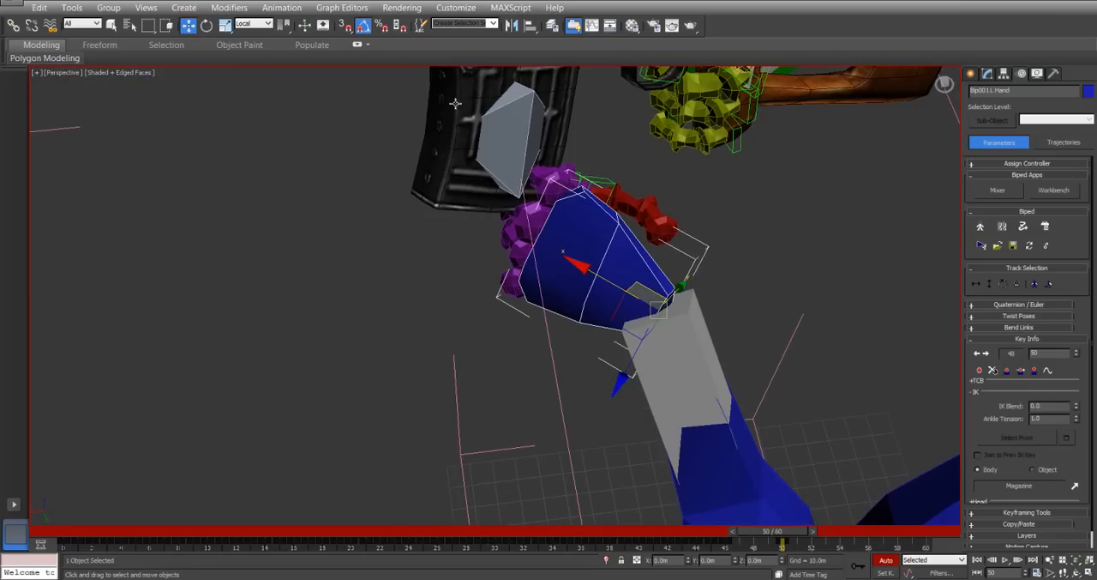
pyautogui.click(267, 26)
pyautogui.click(257, 52)
pyautogui.keyDown('alt'); pyautogui.moveTo(548, 257); pyautogui.dragTo(686, 236, button='middle'); pyautogui.keyUp('alt')
pyautogui.moveTo(679, 234); pyautogui.dragTo(712, 352)
pyautogui.moveTo(772, 533)
pyautogui.mouseDown()
pyautogui.moveTo(735, 530)
pyautogui.moveTo(720, 513)
pyautogui.moveTo(769, 532)
pyautogui.mouseUp()
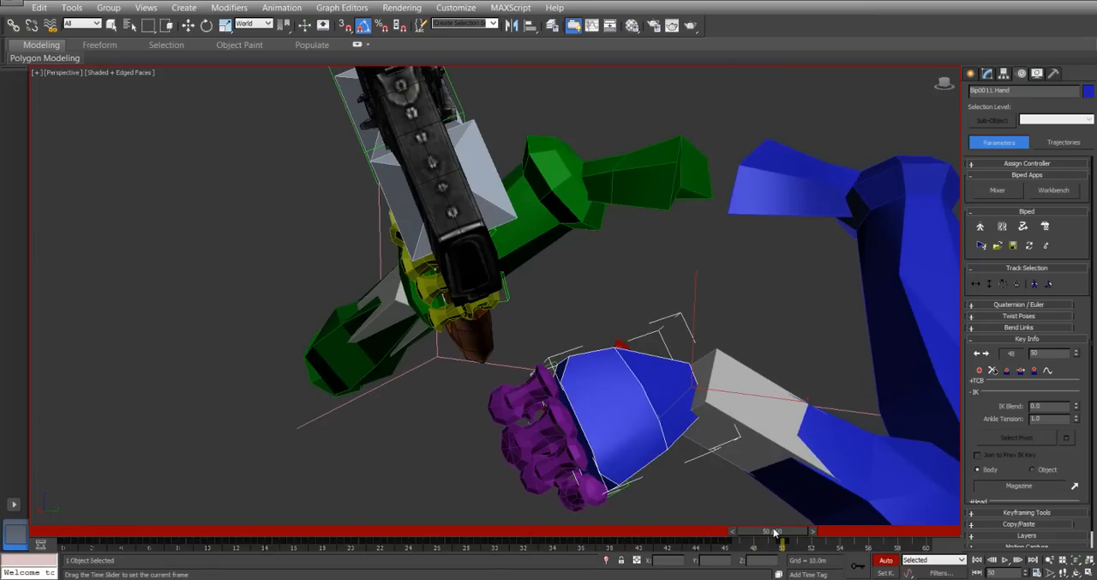
# At frame 48, reposition the left hand below and beside the magazine as an in-between pose.
pyautogui.moveTo(775, 532); pyautogui.dragTo(746, 529)
pyautogui.press('w')
pyautogui.keyDown('alt'); pyautogui.moveTo(574, 150); pyautogui.dragTo(590, 204, button='middle'); pyautogui.keyUp('alt')
pyautogui.moveTo(616, 270); pyautogui.dragTo(727, 263)
pyautogui.keyDown('alt'); pyautogui.moveTo(722, 282); pyautogui.dragTo(689, 320, button='middle'); pyautogui.keyUp('alt')
pyautogui.moveTo(714, 276); pyautogui.dragTo(749, 248)
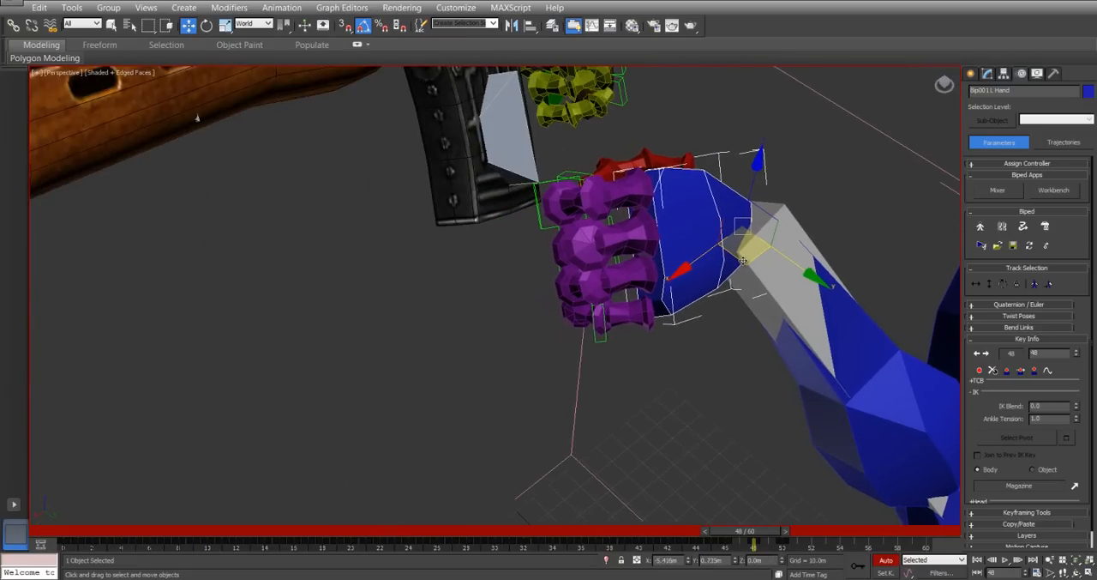
pyautogui.moveTo(752, 535)
pyautogui.mouseDown()
pyautogui.moveTo(717, 522)
pyautogui.moveTo(748, 521)
pyautogui.moveTo(758, 534)
pyautogui.mouseUp()
pyautogui.press('w')
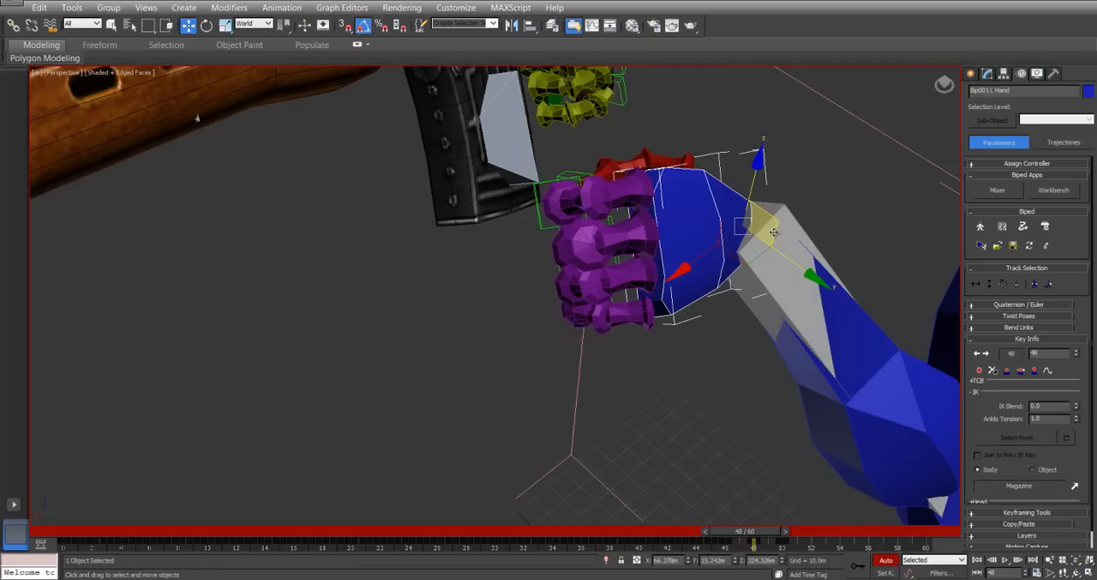
pyautogui.moveTo(774, 229); pyautogui.dragTo(753, 283)
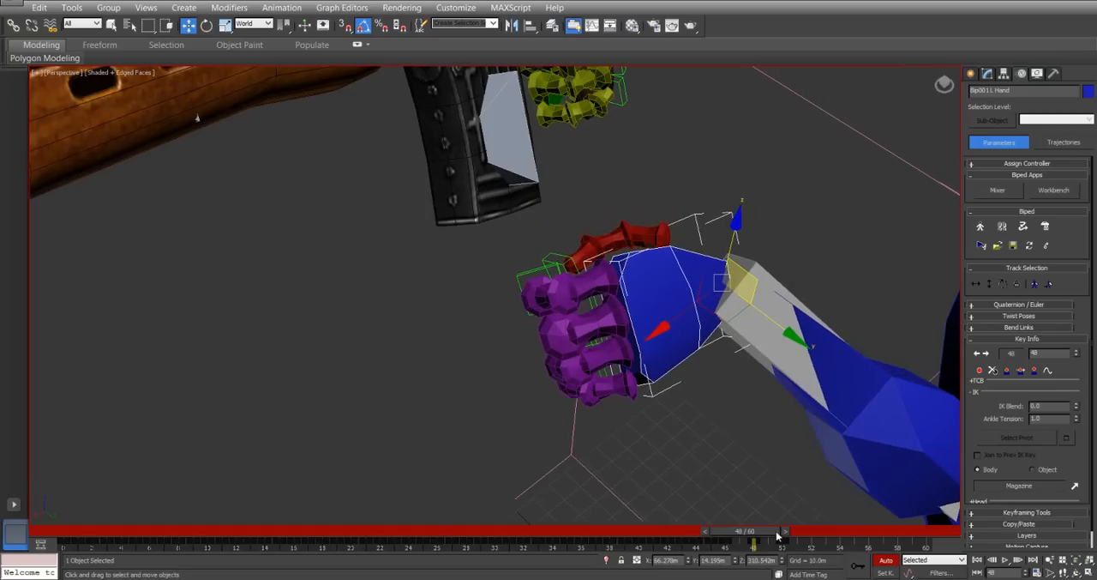
# At frame 52, move the left fist up against the bottom of the magazine to strike it.
pyautogui.moveTo(758, 531)
pyautogui.mouseDown()
pyautogui.moveTo(719, 530)
pyautogui.moveTo(762, 538)
pyautogui.mouseUp()
pyautogui.moveTo(774, 545); pyautogui.dragTo(812, 546)
pyautogui.press('w')
pyautogui.moveTo(738, 318); pyautogui.dragTo(638, 219)
pyautogui.keyDown('alt'); pyautogui.moveTo(699, 184); pyautogui.dragTo(580, 256, button='middle'); pyautogui.keyUp('alt')
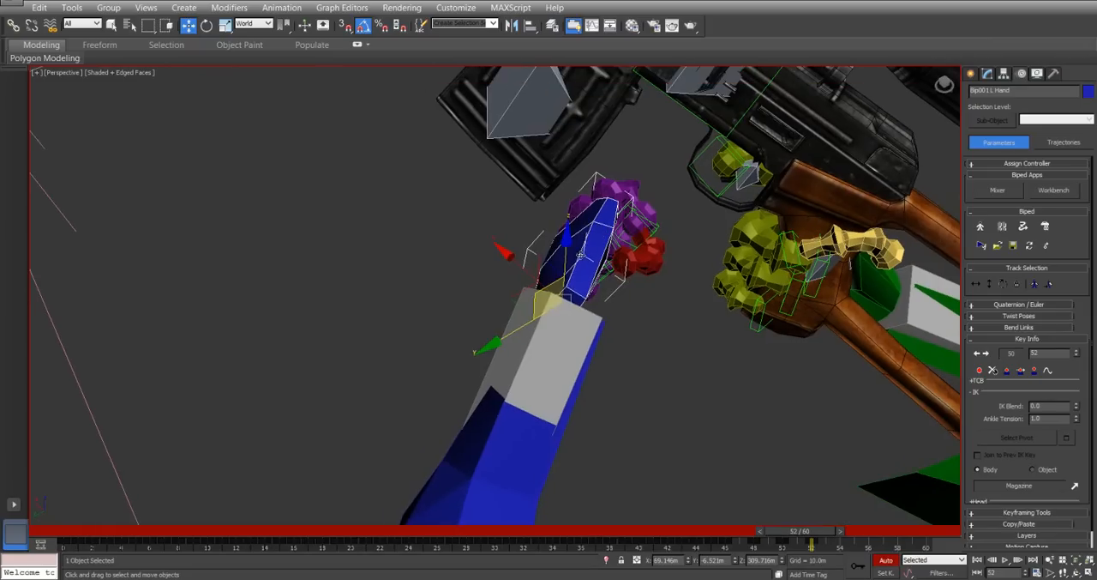
pyautogui.moveTo(543, 305); pyautogui.dragTo(383, 266)
pyautogui.keyDown('alt'); pyautogui.moveTo(425, 256); pyautogui.dragTo(585, 267, button='middle'); pyautogui.keyUp('alt')
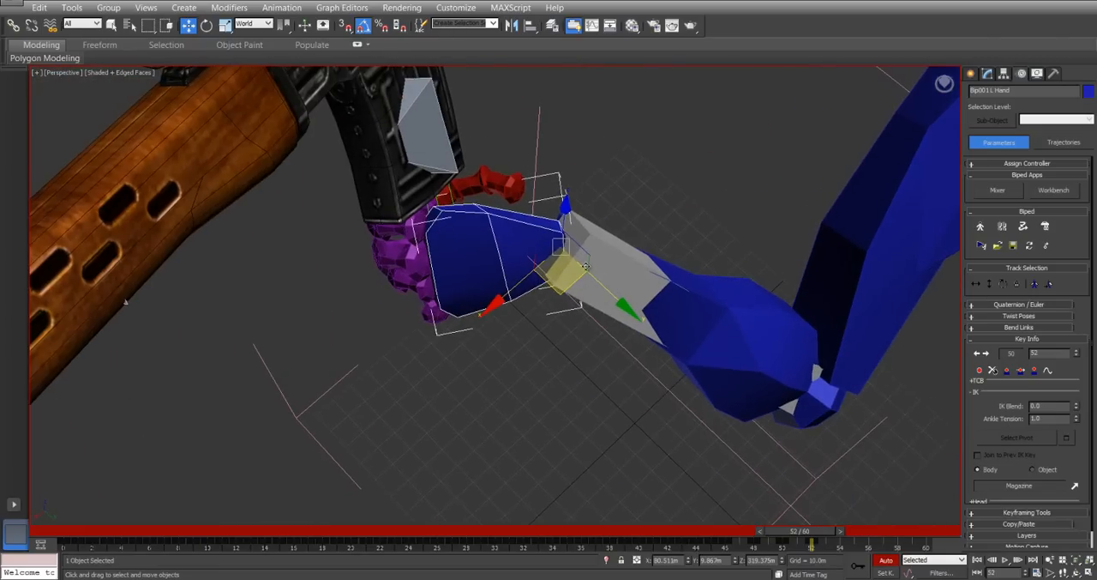
pyautogui.moveTo(583, 256); pyautogui.dragTo(573, 226)
pyautogui.keyDown('alt'); pyautogui.moveTo(574, 226); pyautogui.dragTo(514, 277, button='middle'); pyautogui.keyUp('alt')
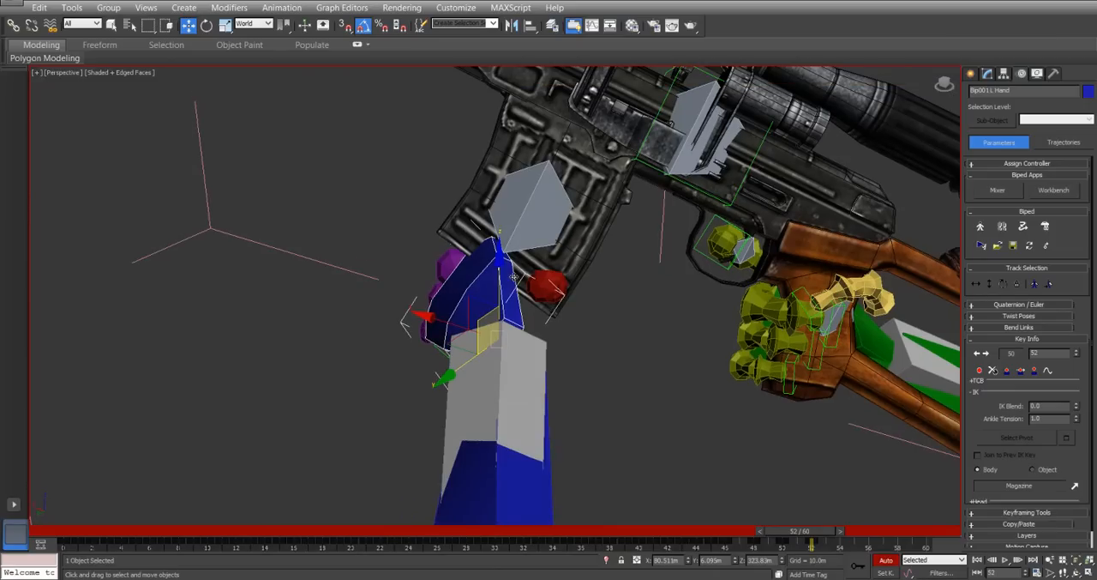
# Select the Main control and copy its frame 34 key to frame 50.
pyautogui.keyDown('alt'); pyautogui.moveTo(581, 101); pyautogui.dragTo(658, 147, button='middle'); pyautogui.keyUp('alt')
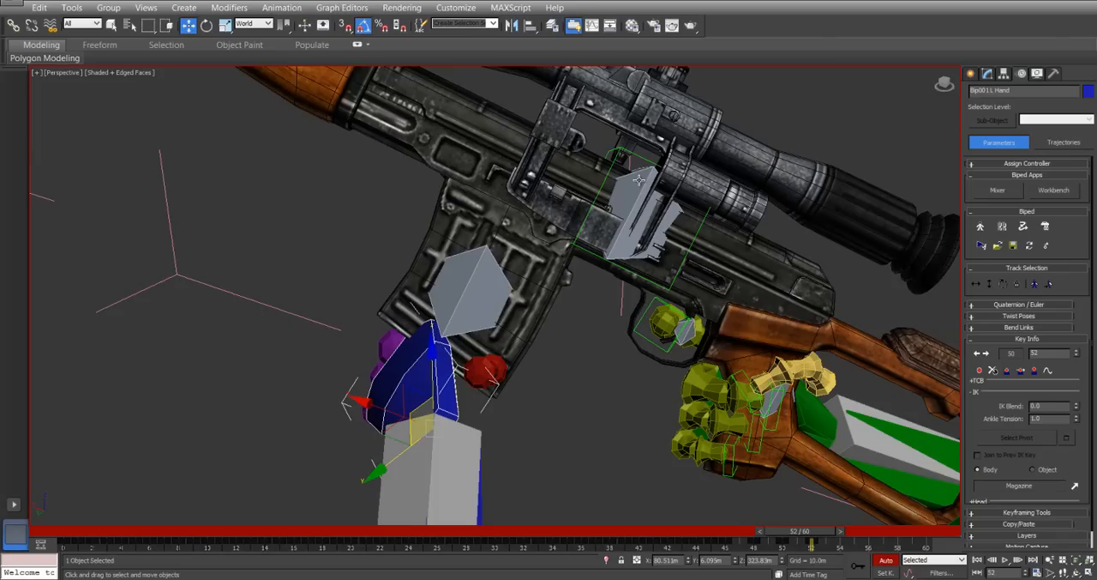
pyautogui.click(638, 178)
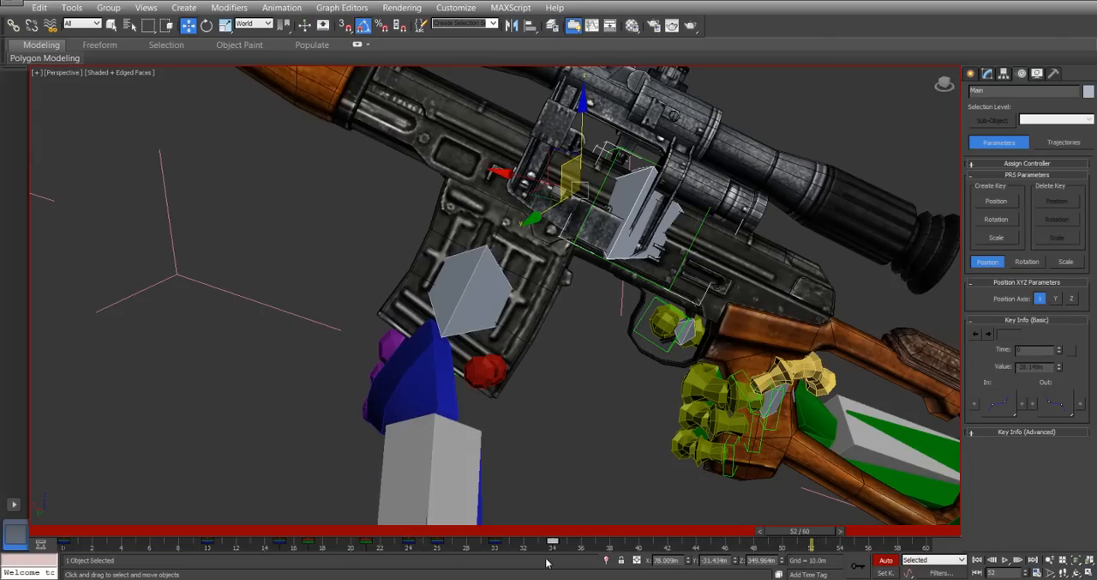
pyautogui.click(551, 542)
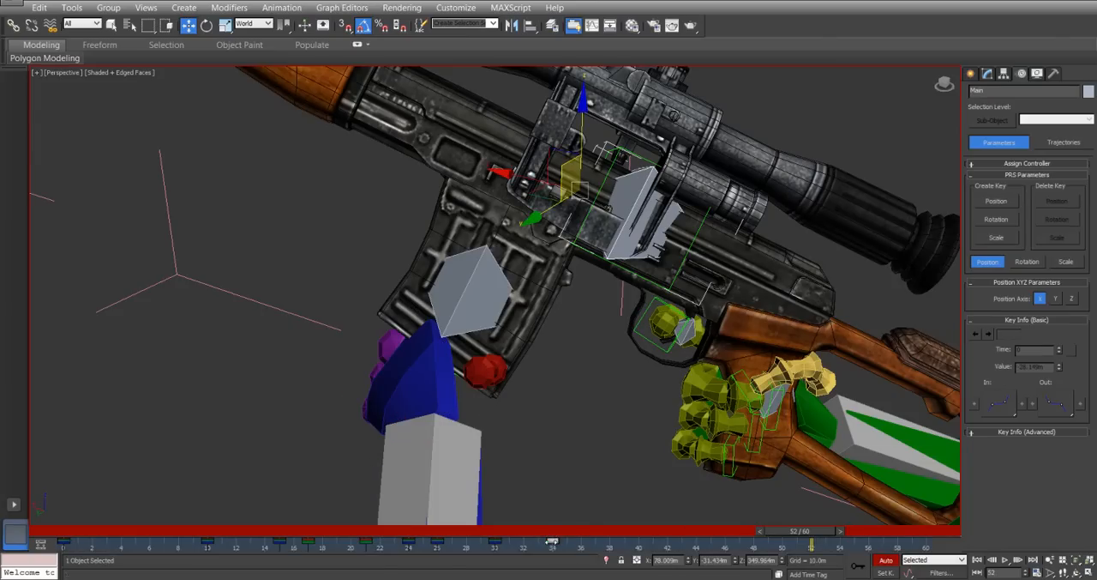
pyautogui.keyDown('shift'); pyautogui.moveTo(553, 542); pyautogui.dragTo(783, 543); pyautogui.keyUp('shift')
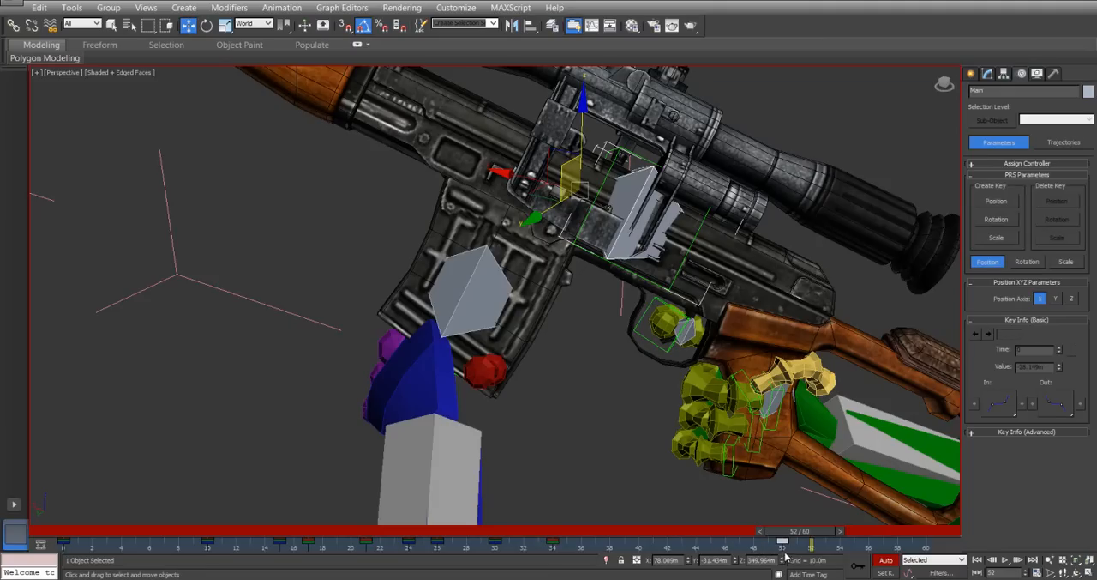
# At frame 52, rotate Main 5° about its local Z axis and move it about -5.5 m in X and 3.4 m in Z.
pyautogui.rightClick(629, 187)
pyautogui.click(656, 211)
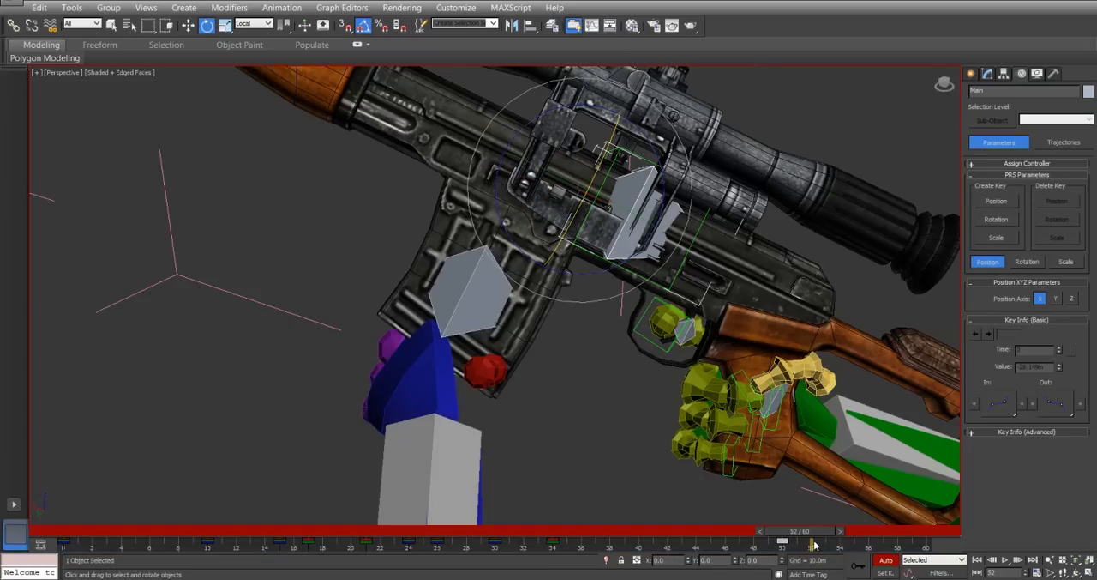
pyautogui.moveTo(664, 159); pyautogui.dragTo(662, 159)
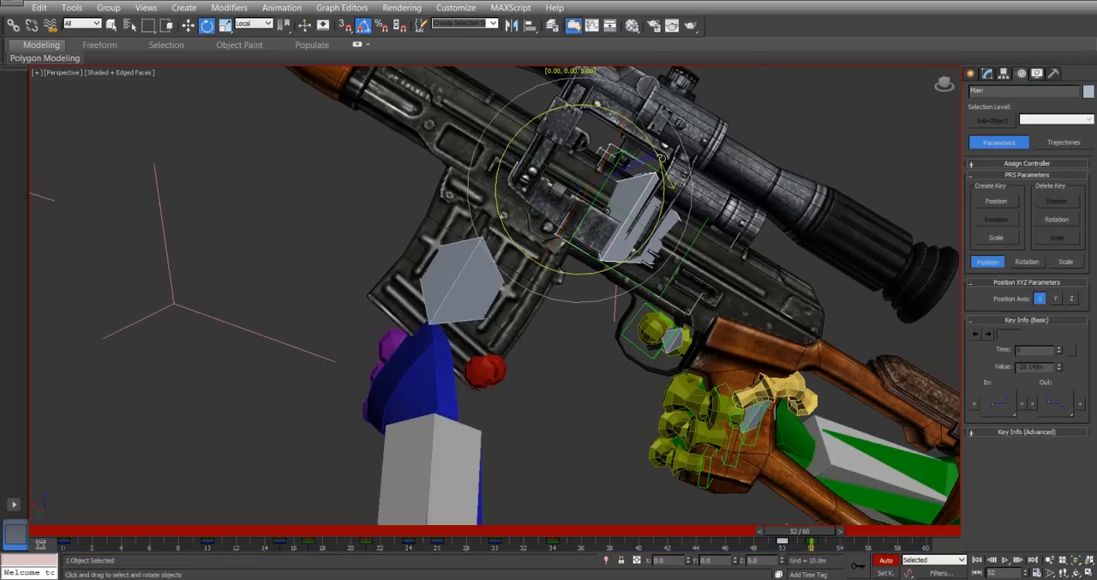
pyautogui.rightClick(630, 176)
pyautogui.click(652, 181)
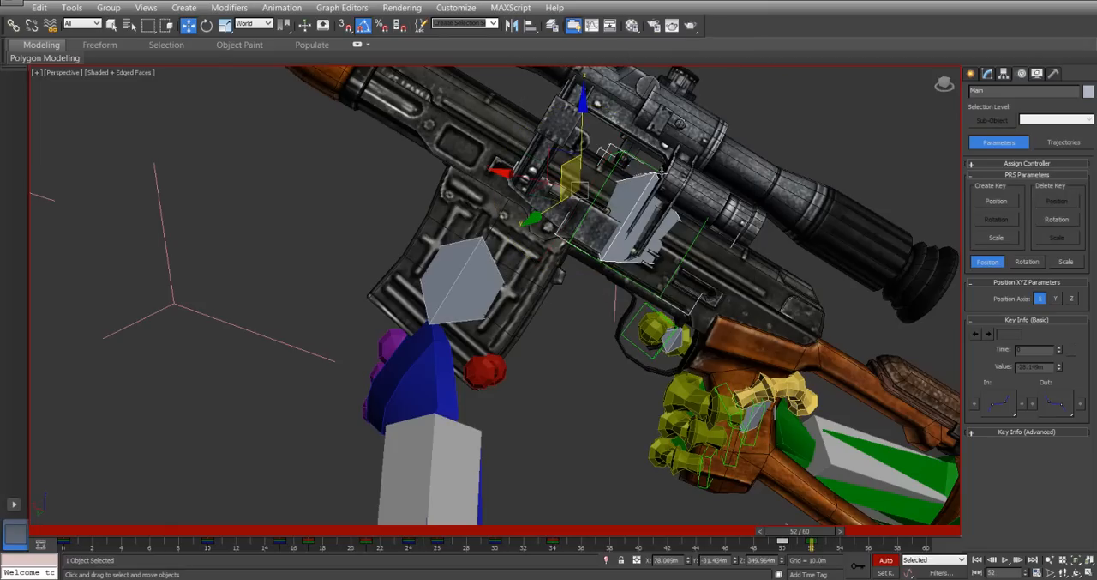
pyautogui.moveTo(557, 152); pyautogui.dragTo(586, 146)
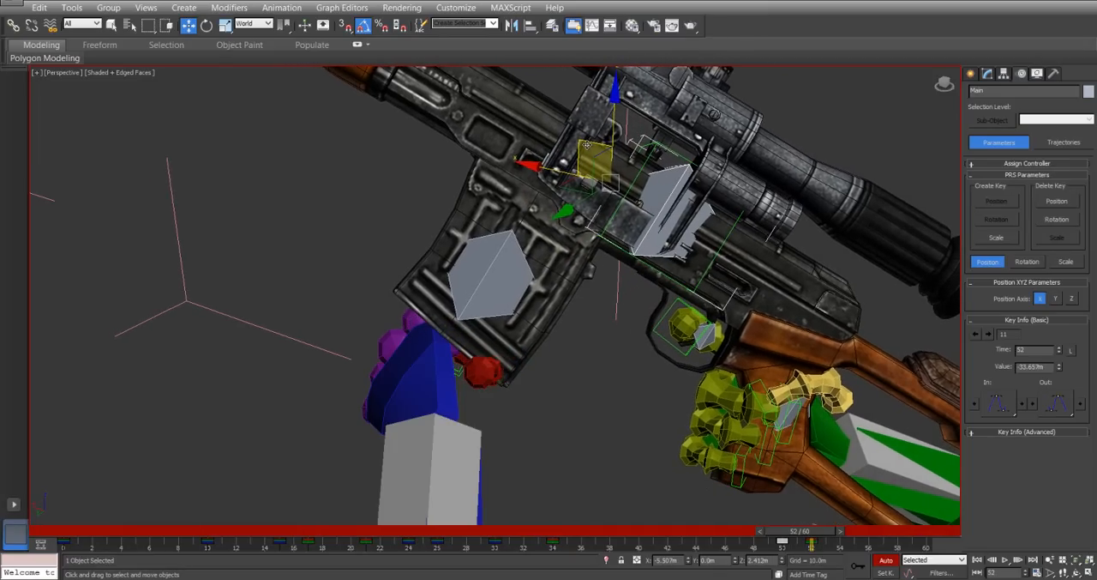
# Shift Main's key from frame 52 to frame 53.
pyautogui.moveTo(798, 533); pyautogui.dragTo(810, 500)
pyautogui.press('w')
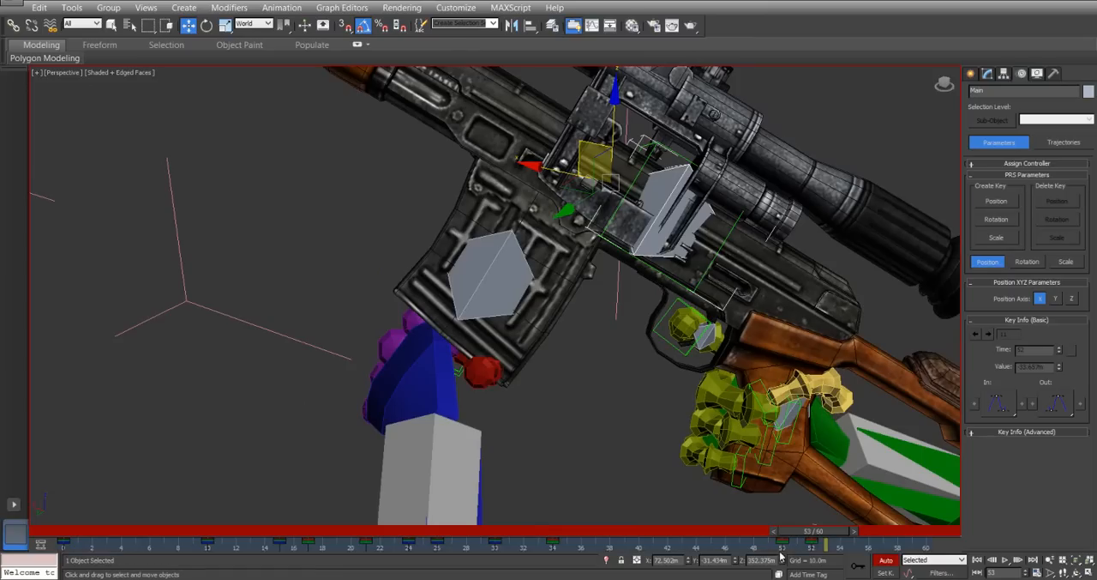
pyautogui.click(830, 549)
pyautogui.click(825, 543)
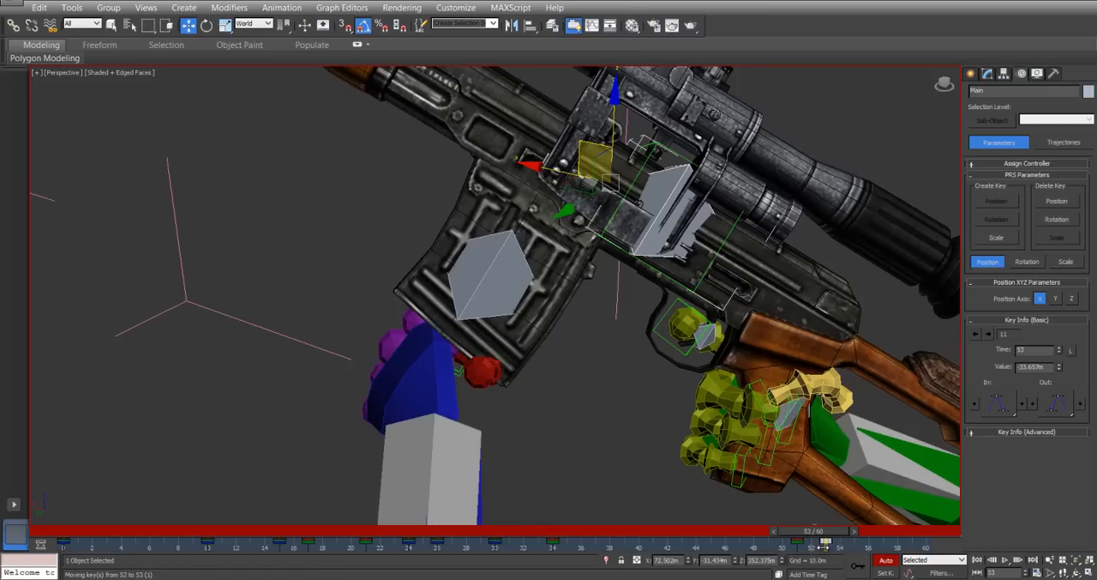
# Shift Main's frame 50 key to frame 51 and check the timing of the rifle's reaction to the magazine strike.
pyautogui.moveTo(820, 535)
pyautogui.mouseDown()
pyautogui.moveTo(780, 532)
pyautogui.moveTo(823, 539)
pyautogui.mouseUp()
pyautogui.press('w')
pyautogui.keyDown('alt'); pyautogui.moveTo(506, 257); pyautogui.dragTo(461, 185, button='middle'); pyautogui.keyUp('alt')
pyautogui.keyDown('alt'); pyautogui.moveTo(502, 271); pyautogui.dragTo(495, 366, button='middle'); pyautogui.keyUp('alt')
pyautogui.moveTo(819, 540); pyautogui.dragTo(789, 516)
pyautogui.press('w')
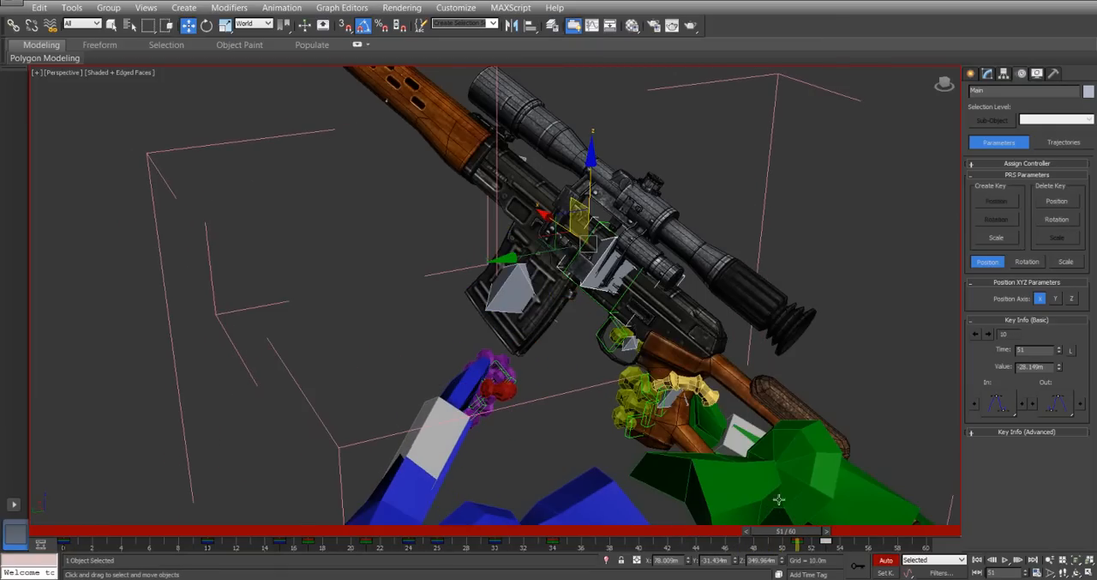
# Select the left hand and shift its magazine strike key from frame 52 to frame 51.
pyautogui.click(463, 379)
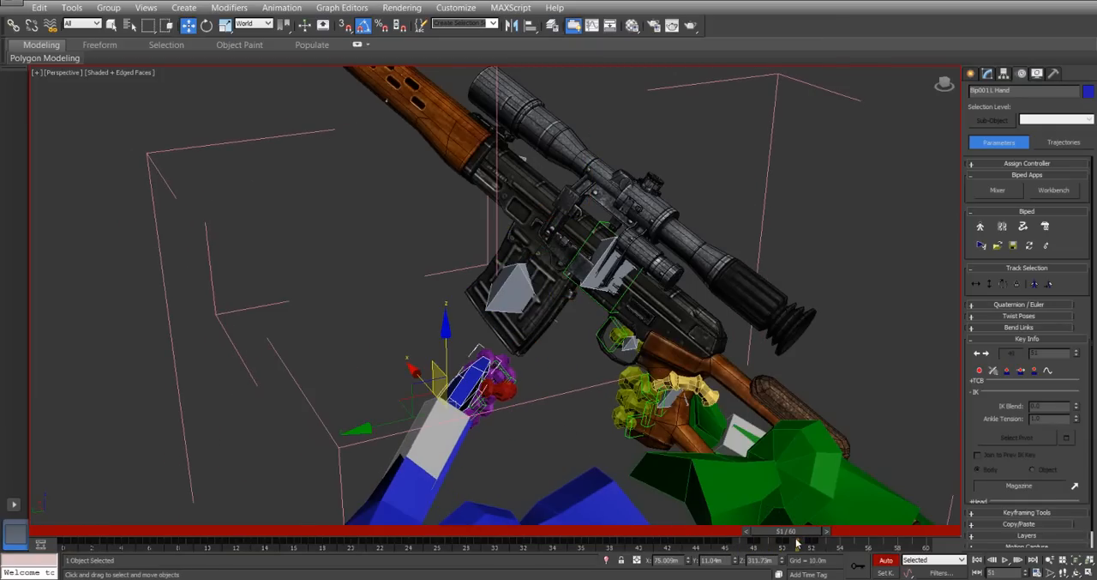
pyautogui.moveTo(796, 532)
pyautogui.mouseDown()
pyautogui.moveTo(786, 534)
pyautogui.moveTo(815, 533)
pyautogui.moveTo(789, 533)
pyautogui.mouseUp()
pyautogui.press('w')
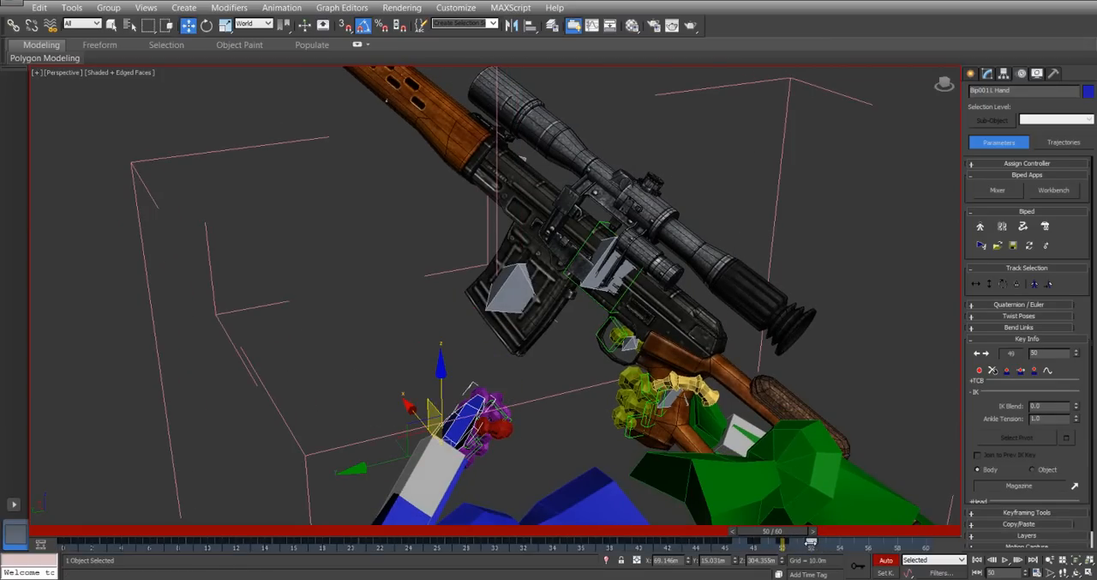
pyautogui.moveTo(798, 532); pyautogui.dragTo(820, 538)
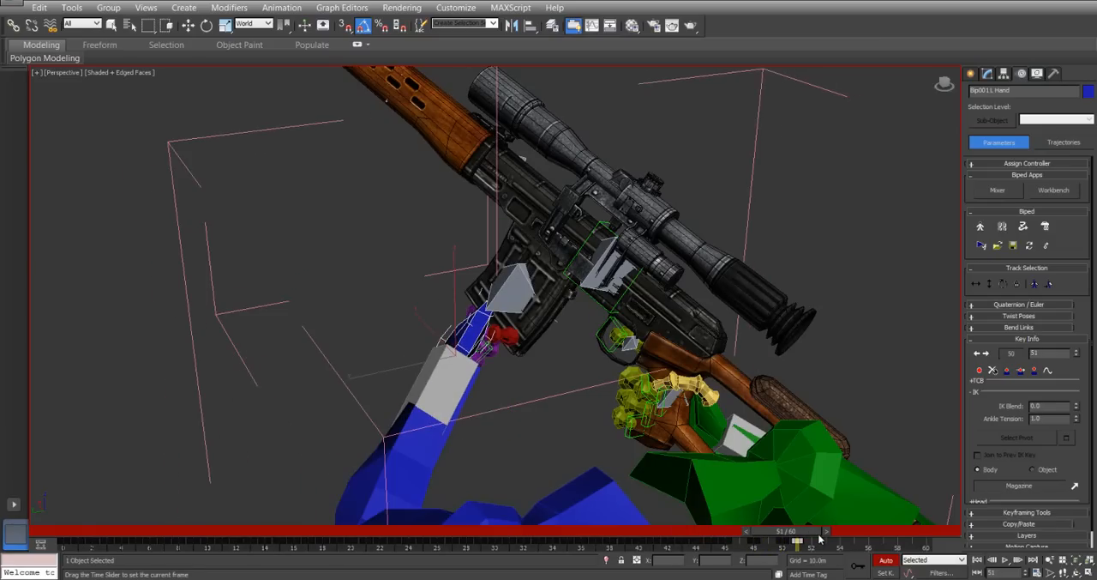
pyautogui.press('w')
# Select Main and shift its frame 51 key to frame 50 and its frame 53 key to frame 51.
pyautogui.click(519, 292)
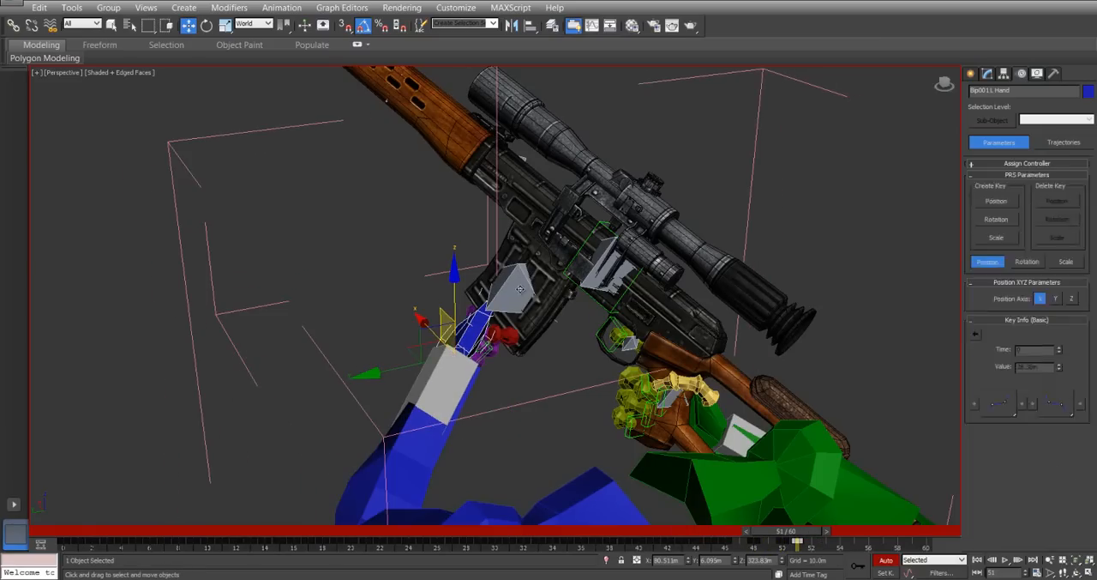
pyautogui.keyDown('alt'); pyautogui.moveTo(562, 280); pyautogui.dragTo(599, 288, button='middle'); pyautogui.keyUp('alt')
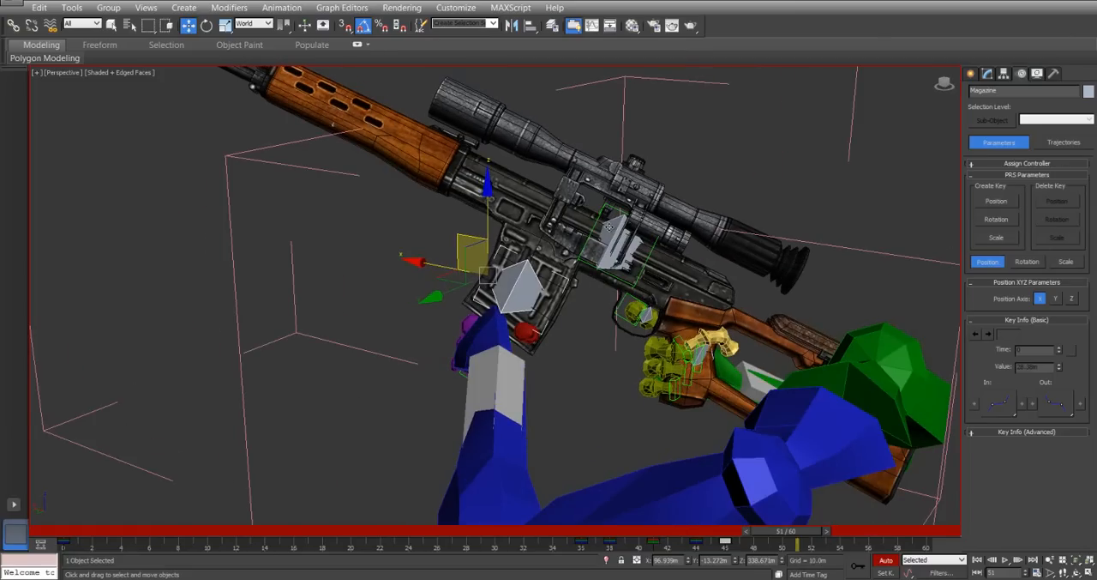
pyautogui.click(609, 226)
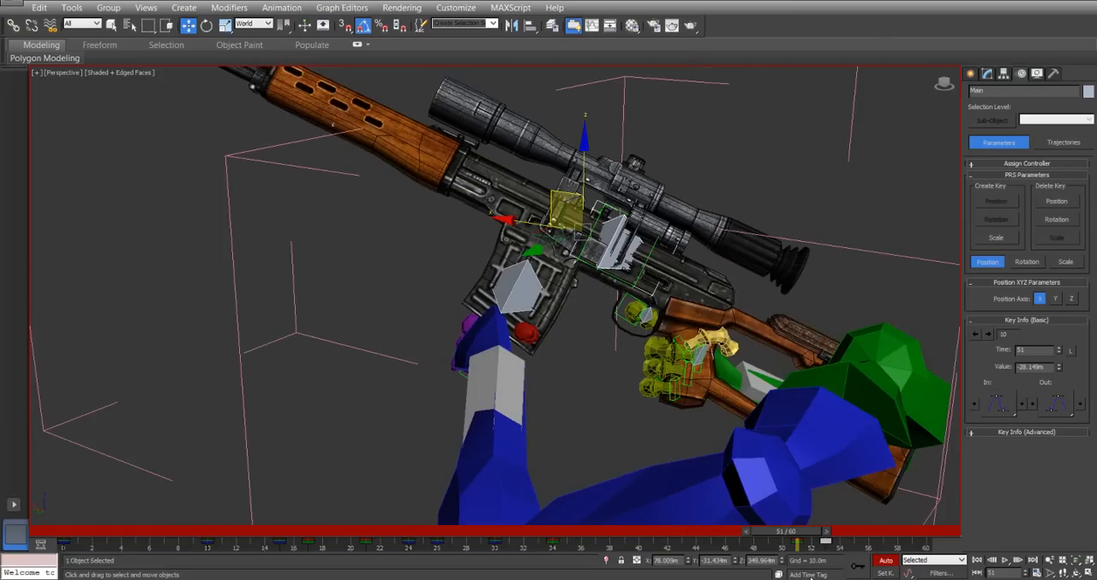
pyautogui.click(756, 546)
pyautogui.moveTo(797, 541); pyautogui.dragTo(827, 545)
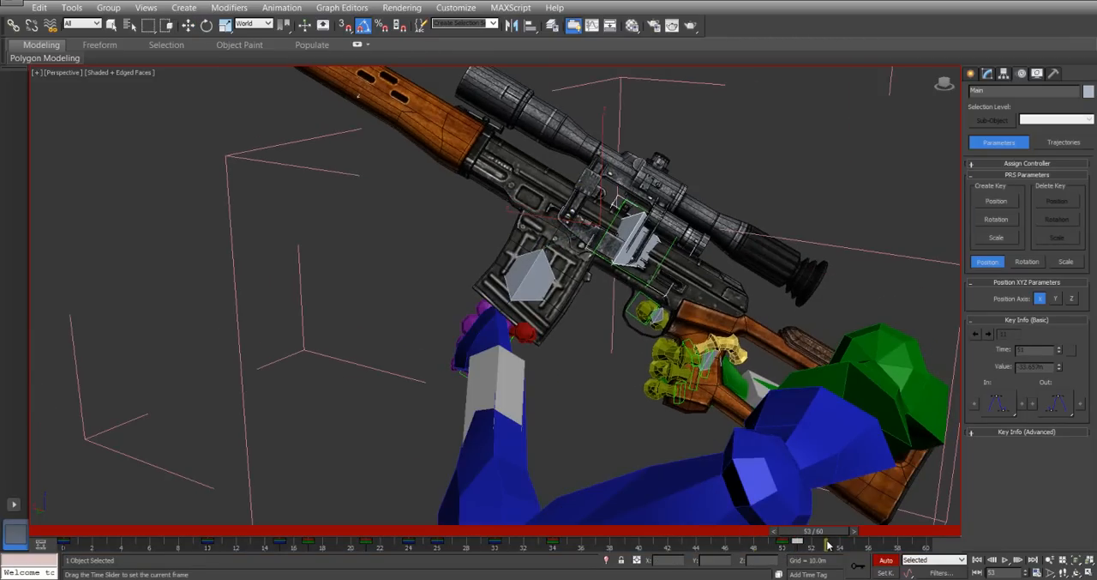
# Copy Main's frame 50 key to frame 53 so the rifle returns after the strike.
pyautogui.press('w')
pyautogui.click(781, 540)
pyautogui.keyDown('shift'); pyautogui.moveTo(782, 541); pyautogui.dragTo(827, 538); pyautogui.keyUp('shift')
# Select the left hand and copy its frame 50 key to frame 53 so it drops away from the magazine.
pyautogui.click(670, 304)
pyautogui.keyDown('alt'); pyautogui.moveTo(623, 303); pyautogui.dragTo(549, 303, button='middle'); pyautogui.keyUp('alt')
pyautogui.keyDown('alt'); pyautogui.moveTo(674, 300); pyautogui.dragTo(631, 325, button='middle'); pyautogui.keyUp('alt')
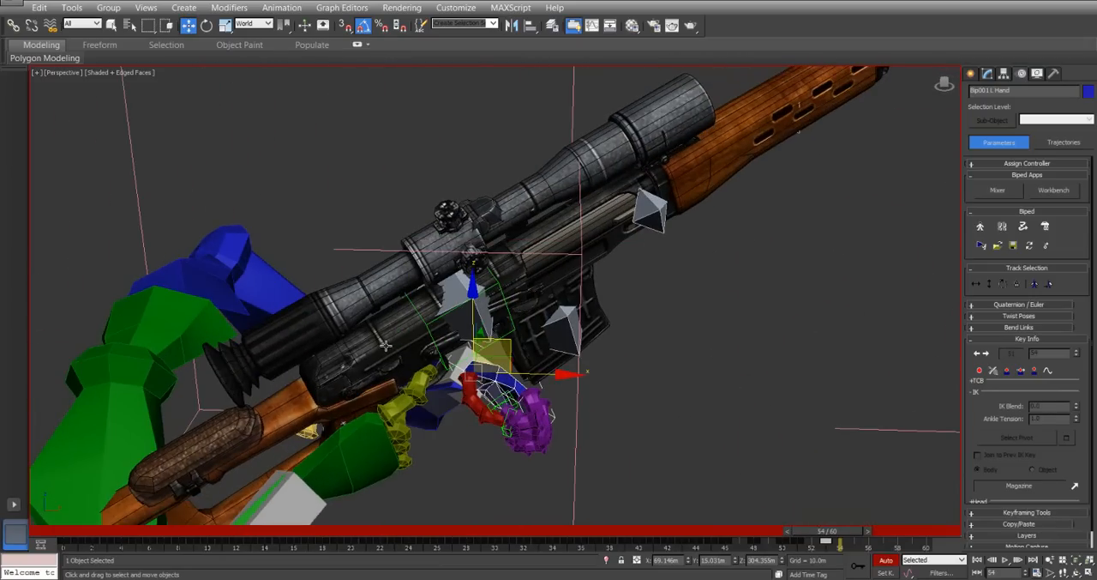
pyautogui.keyDown('alt'); pyautogui.moveTo(425, 297); pyautogui.dragTo(710, 263, button='middle'); pyautogui.keyUp('alt')
pyautogui.moveTo(806, 534)
pyautogui.mouseDown()
pyautogui.moveTo(733, 534)
pyautogui.moveTo(800, 540)
pyautogui.mouseUp()
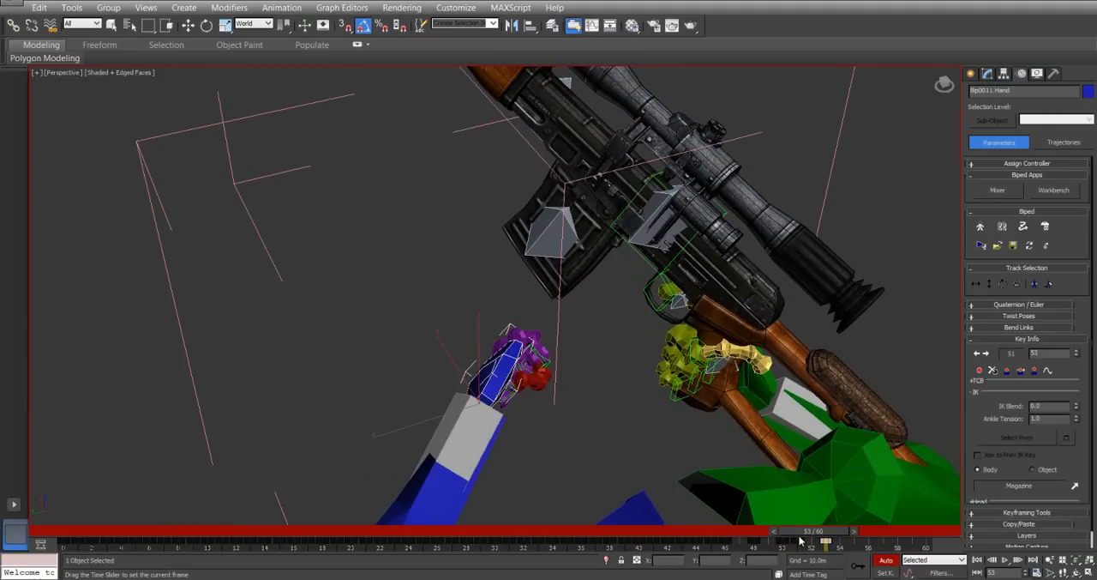
pyautogui.press('w')
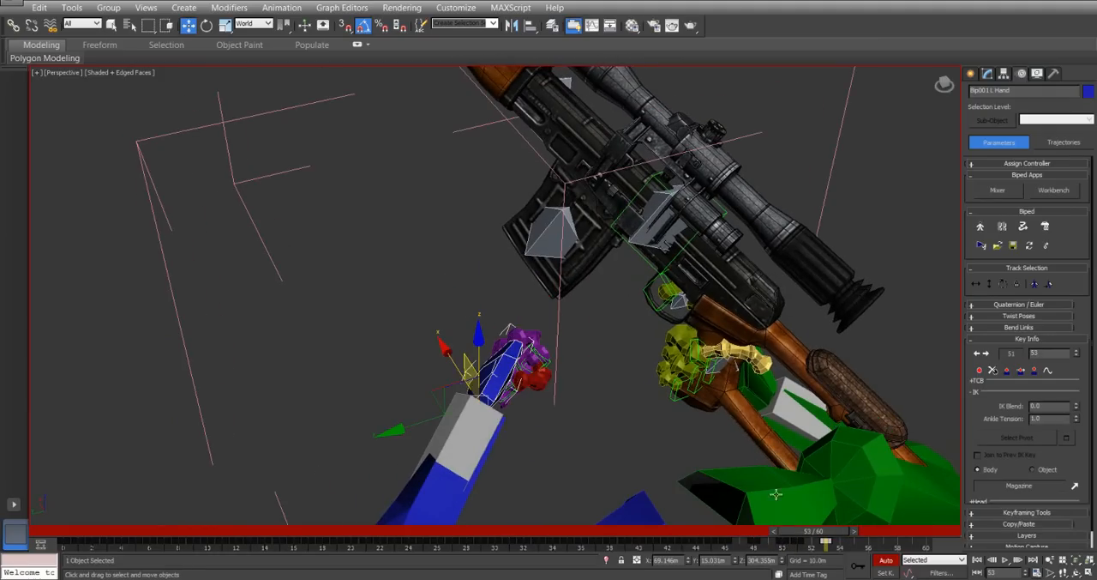
# Select Main and, at frame 56, rotate it about its local axes to tilt the rifle onto its side.
pyautogui.click(652, 202)
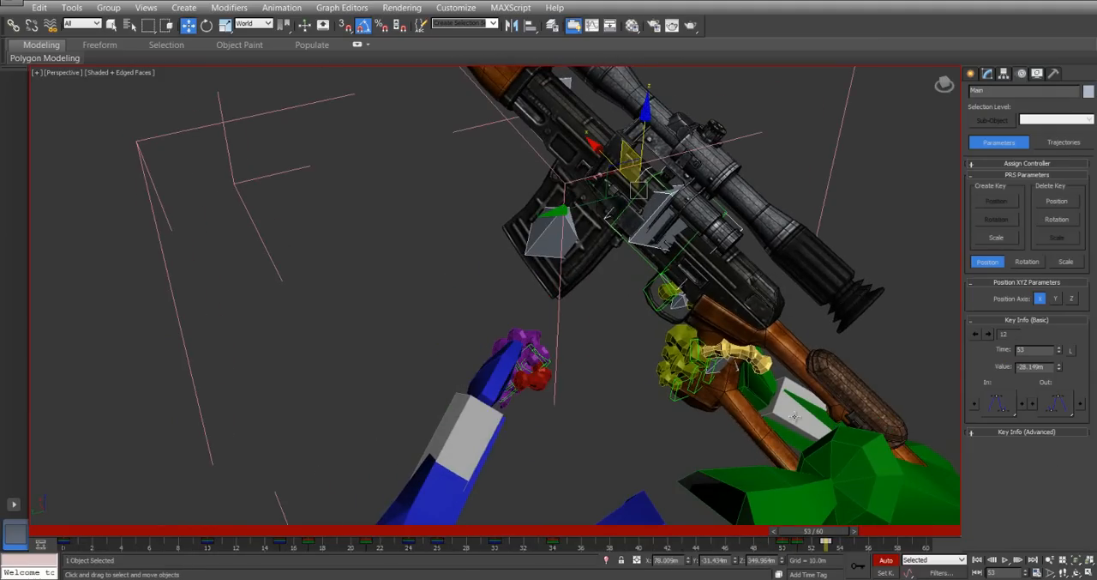
pyautogui.press('q')
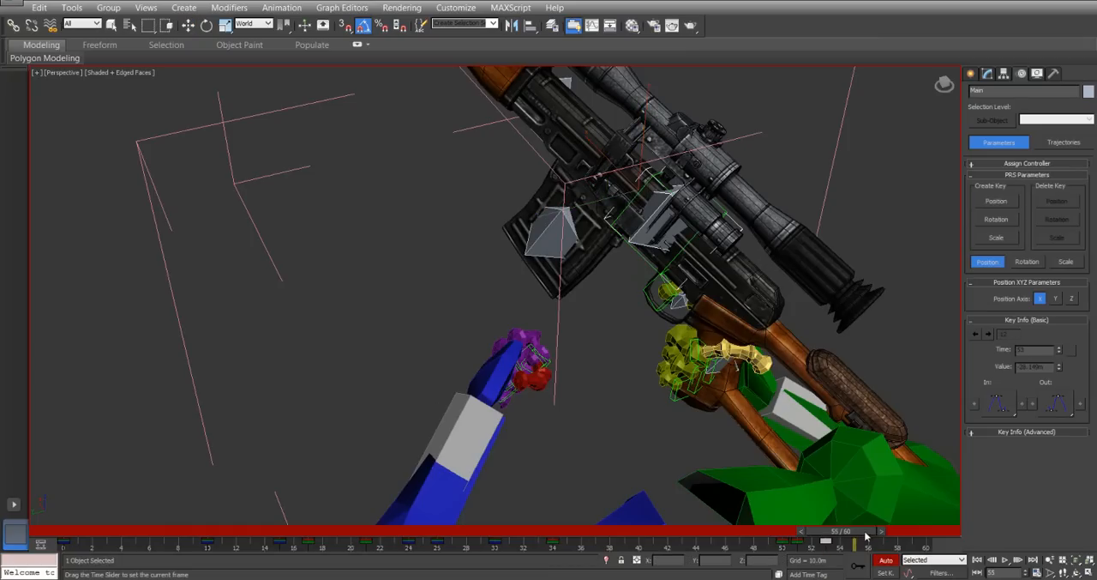
pyautogui.moveTo(843, 544); pyautogui.dragTo(884, 543)
pyautogui.press('w')
pyautogui.rightClick(662, 252)
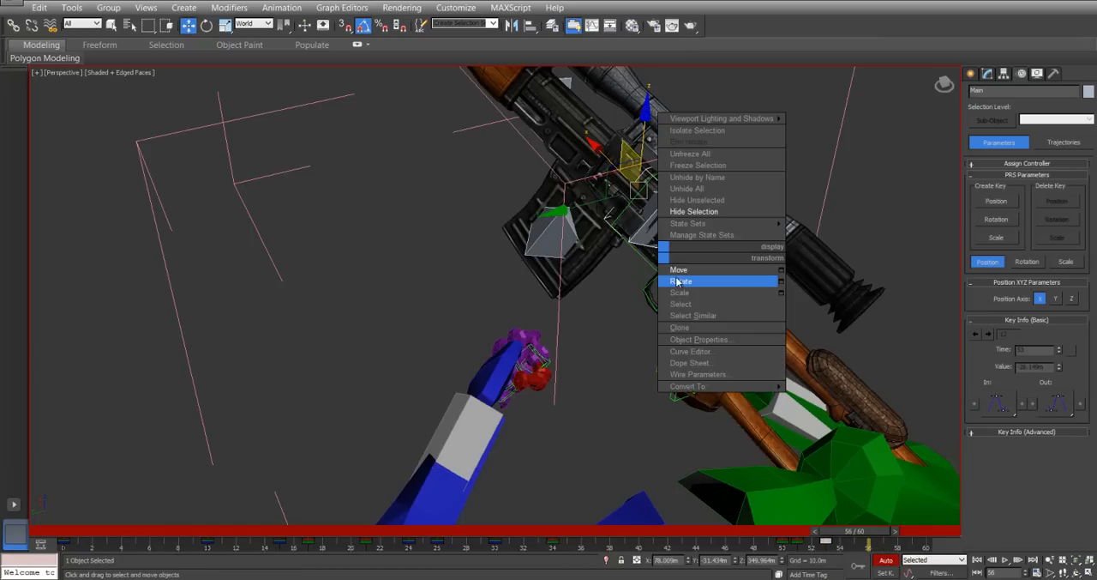
pyautogui.click(679, 281)
pyautogui.moveTo(583, 172)
pyautogui.mouseDown()
pyautogui.moveTo(633, 234)
pyautogui.moveTo(590, 170)
pyautogui.mouseUp()
pyautogui.rightClick(664, 210)
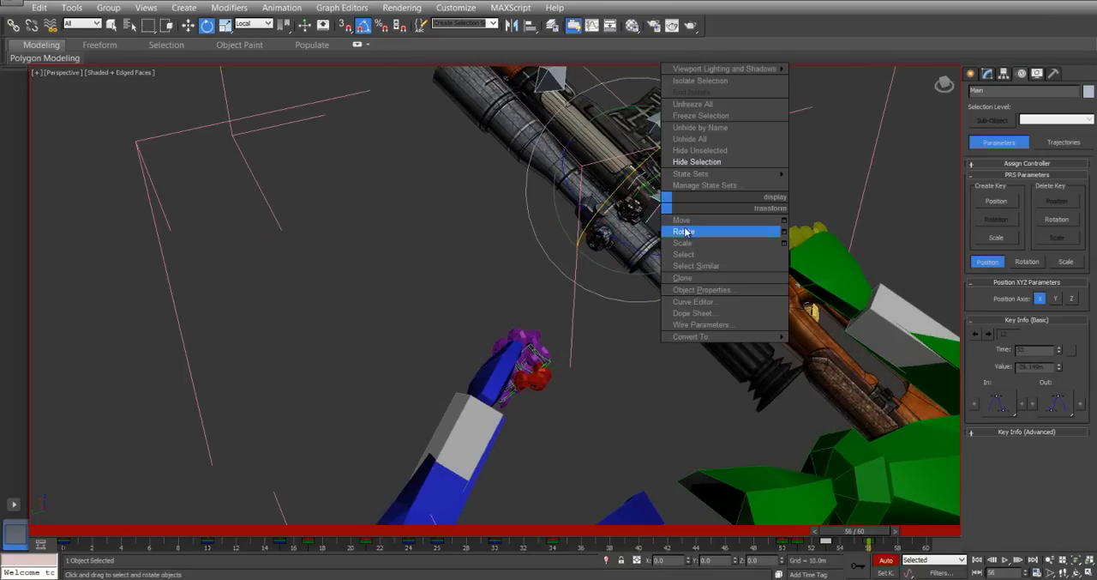
pyautogui.click(685, 228)
pyautogui.moveTo(708, 175); pyautogui.dragTo(709, 183)
# At frame 56, move Main about 14.8 m along world Y and nudge it along X.
pyautogui.rightClick(678, 213)
pyautogui.click(693, 226)
pyautogui.keyDown('alt'); pyautogui.moveTo(663, 219); pyautogui.dragTo(489, 241, button='middle'); pyautogui.keyUp('alt')
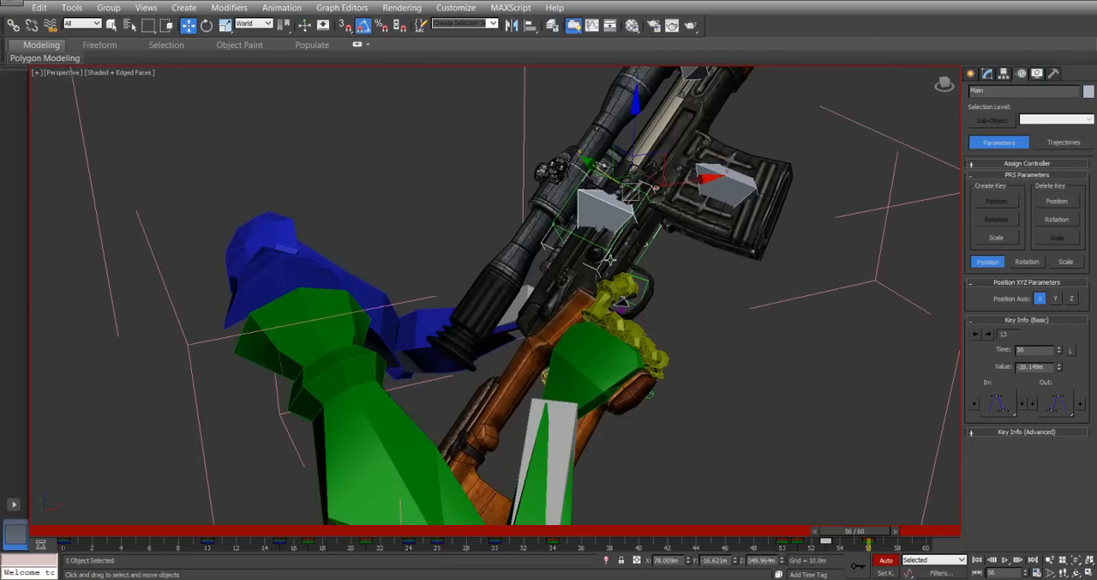
pyautogui.moveTo(683, 180); pyautogui.dragTo(739, 194)
# Select the left hand and, at frame 56, move it up to the rifle, about -26 m in Y and 51 m in Z.
pyautogui.keyDown('alt'); pyautogui.moveTo(529, 277); pyautogui.dragTo(583, 362, button='middle'); pyautogui.keyUp('alt')
pyautogui.click(550, 362)
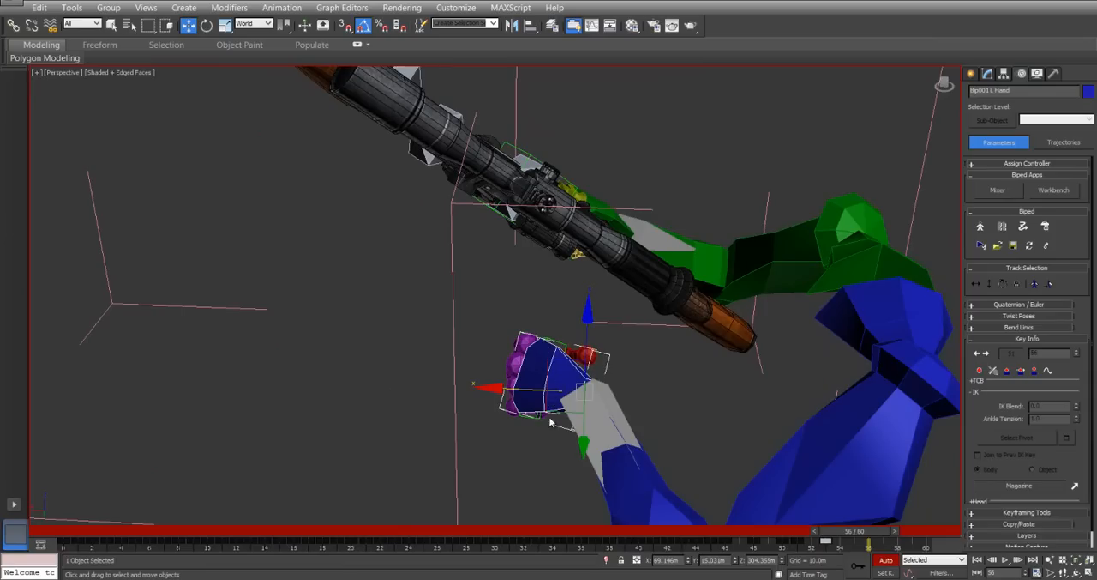
pyautogui.moveTo(550, 413); pyautogui.dragTo(544, 128)
pyautogui.keyDown('alt'); pyautogui.moveTo(668, 231); pyautogui.dragTo(500, 227, button='middle'); pyautogui.keyUp('alt')
pyautogui.scroll(6, 591, 249)
pyautogui.keyDown('alt'); pyautogui.moveTo(626, 269); pyautogui.dragTo(653, 309, button='middle'); pyautogui.keyUp('alt')
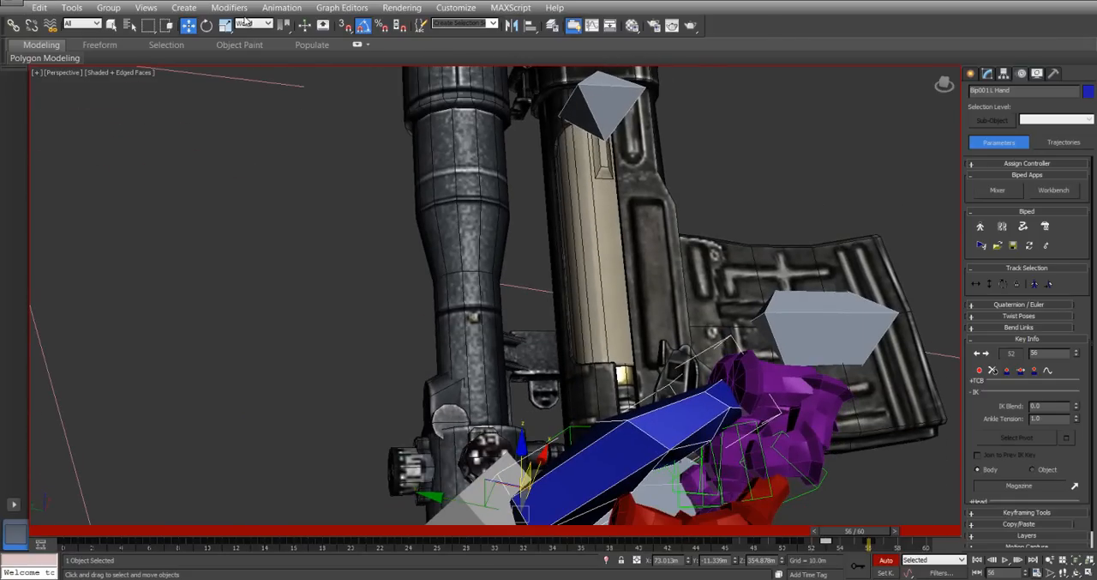
# Switch to the Screen coordinate system and move the left hand forward over the front of the receiver.
pyautogui.click(245, 24)
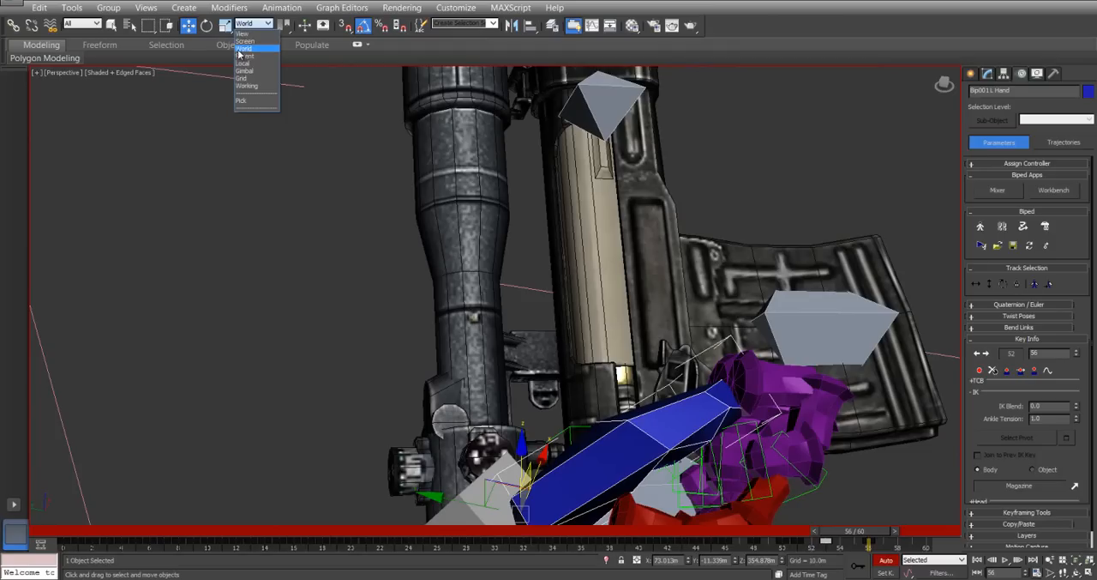
pyautogui.click(246, 41)
pyautogui.keyDown('alt'); pyautogui.moveTo(424, 205); pyautogui.dragTo(630, 324, button='middle'); pyautogui.keyUp('alt')
pyautogui.moveTo(573, 387); pyautogui.dragTo(622, 140)
pyautogui.keyDown('alt'); pyautogui.moveTo(644, 405); pyautogui.dragTo(556, 226, button='middle'); pyautogui.keyUp('alt')
pyautogui.scroll(5, 608, 290)
# Rotate the left hand about its local axes to align it with the front of the receiver.
pyautogui.rightClick(556, 225)
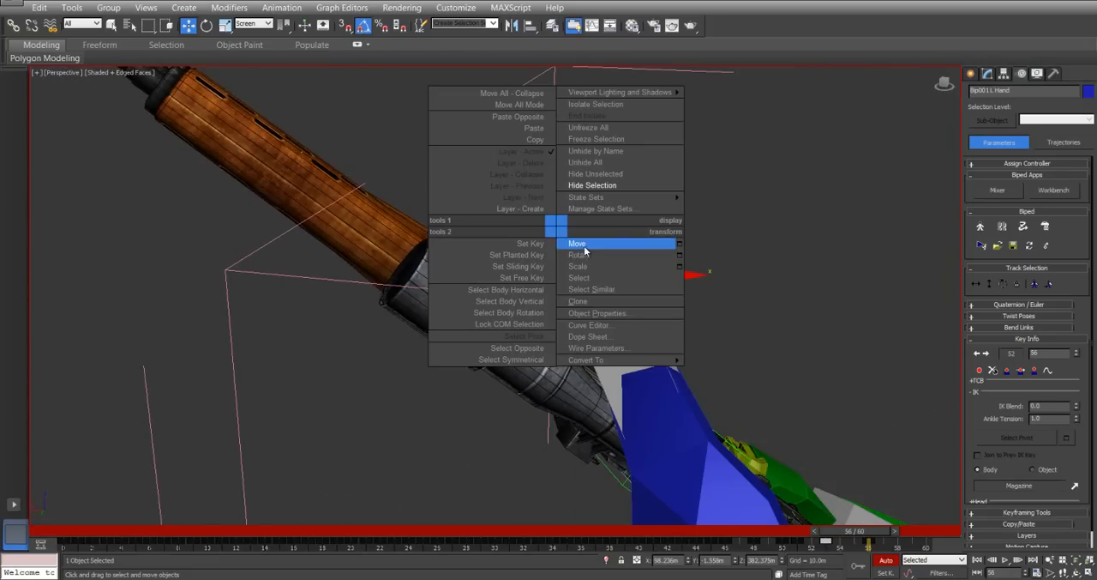
pyautogui.click(583, 255)
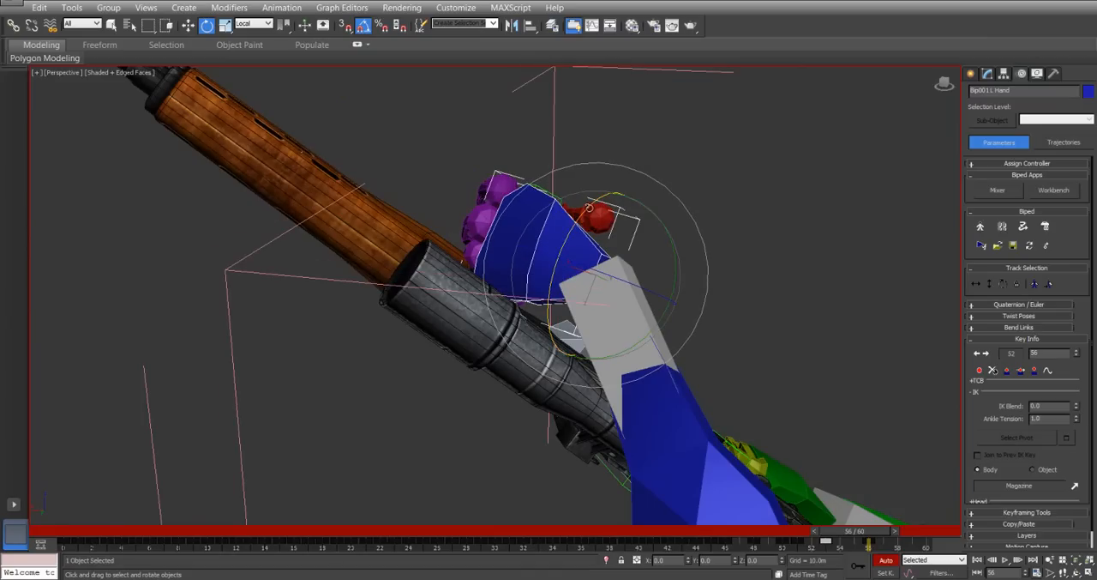
pyautogui.moveTo(590, 207); pyautogui.dragTo(594, 205)
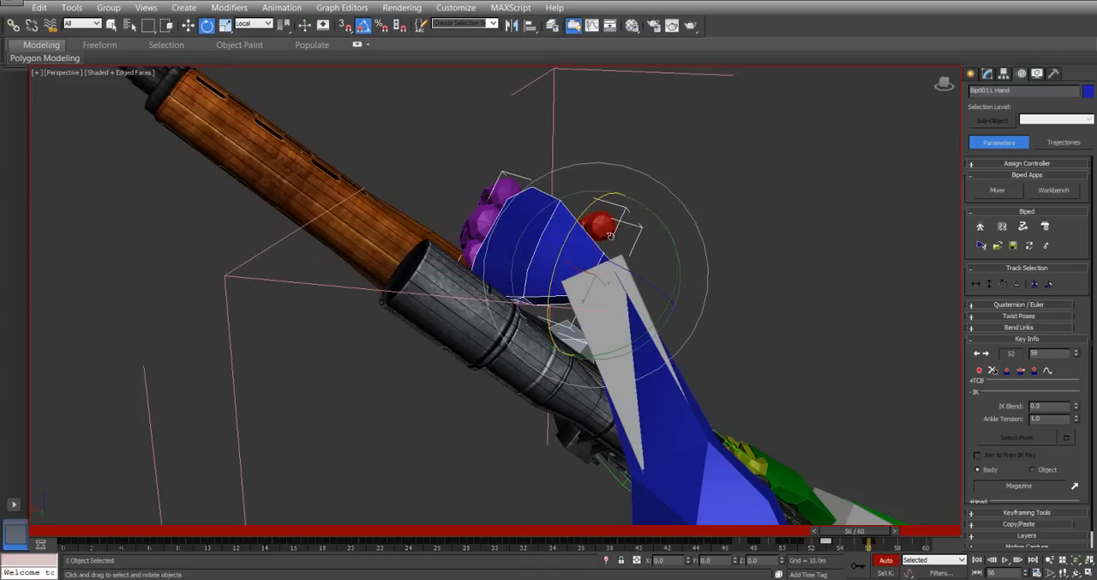
pyautogui.moveTo(673, 217); pyautogui.dragTo(658, 218)
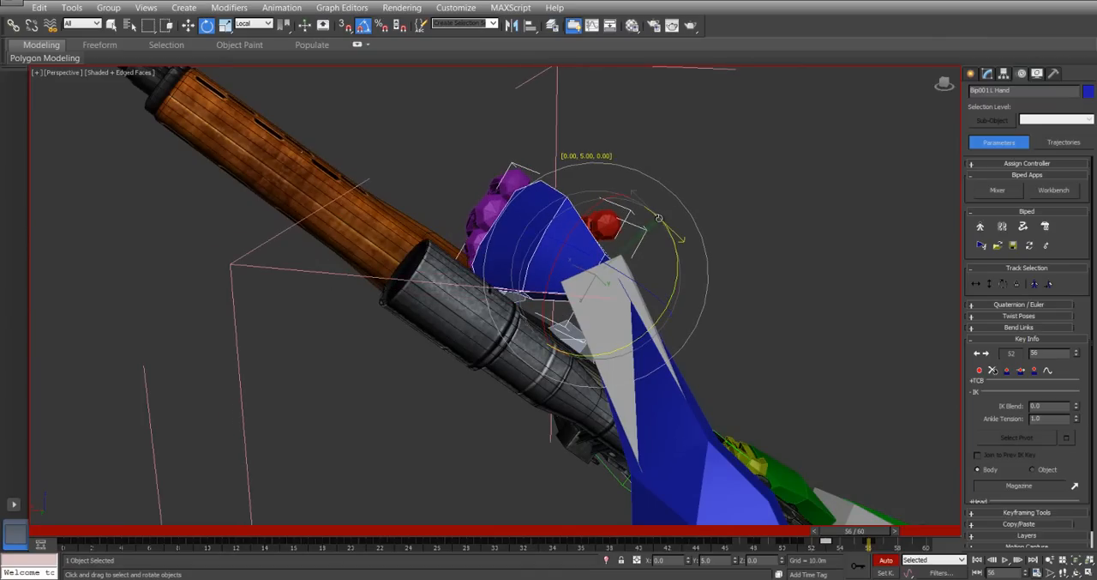
pyautogui.keyDown('alt'); pyautogui.moveTo(691, 264); pyautogui.dragTo(558, 213, button='middle'); pyautogui.keyUp('alt')
pyautogui.moveTo(480, 181); pyautogui.dragTo(471, 186)
pyautogui.keyDown('alt'); pyautogui.moveTo(474, 188); pyautogui.dragTo(657, 255, button='middle'); pyautogui.keyUp('alt')
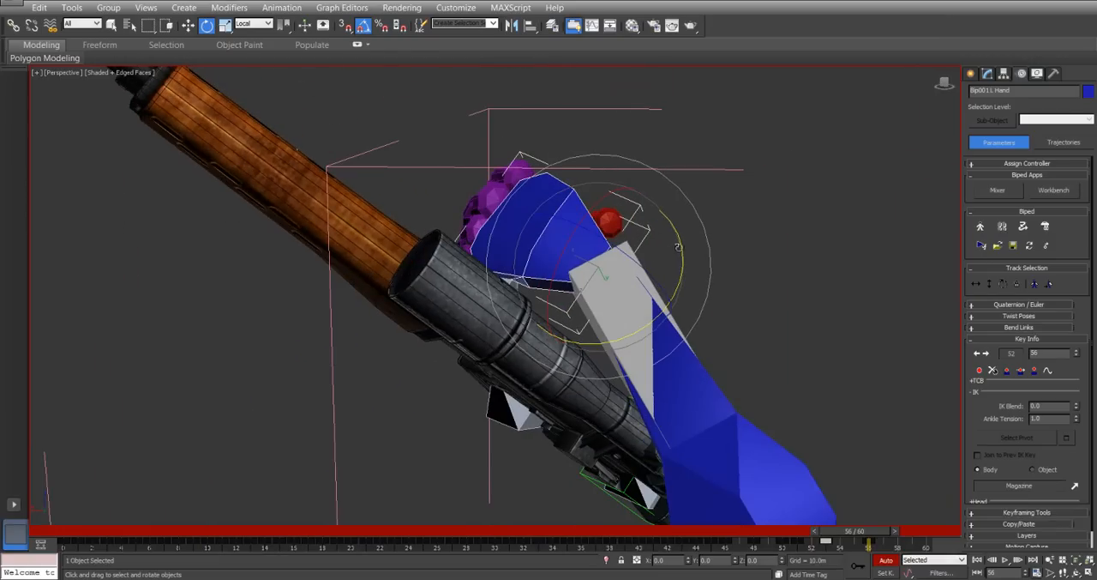
pyautogui.moveTo(677, 247); pyautogui.dragTo(677, 249)
# Switch the move reference to Local coordinates and move the left hand along its local Z axis toward the rifle.
pyautogui.rightClick(671, 249)
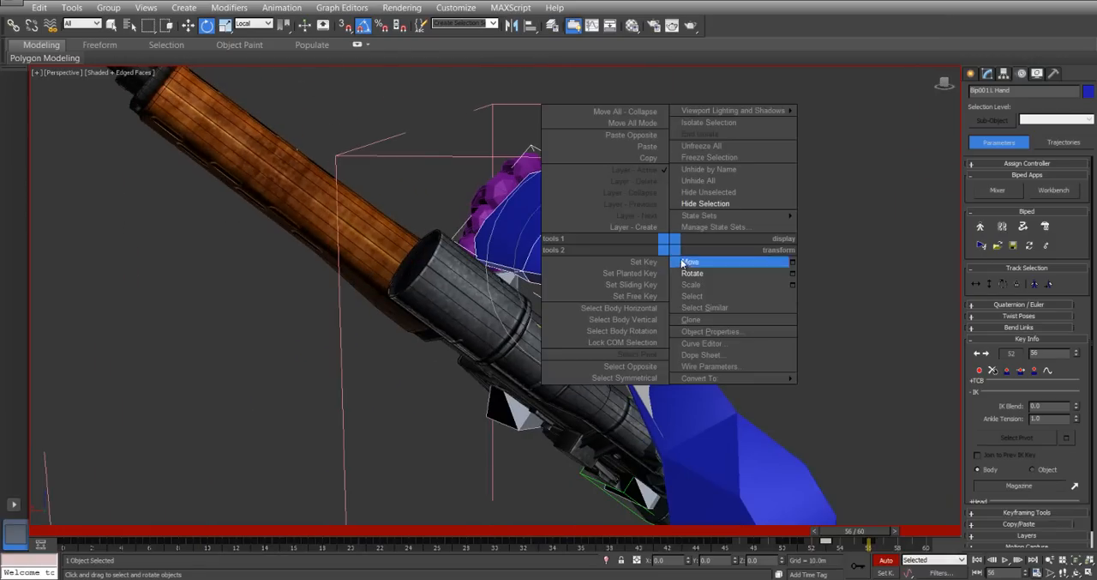
pyautogui.click(685, 261)
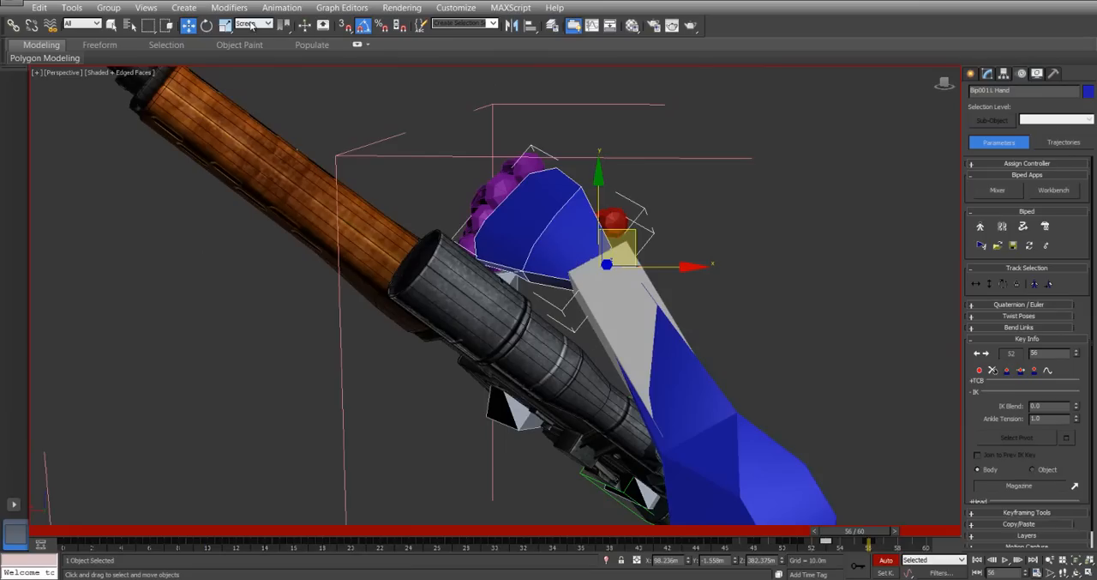
pyautogui.click(252, 24)
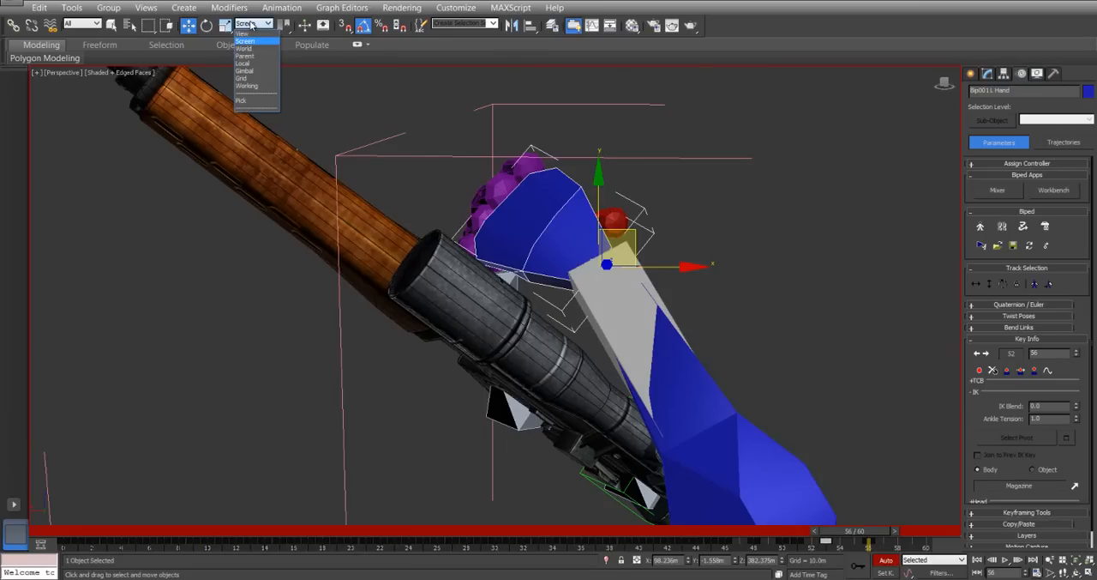
pyautogui.click(245, 64)
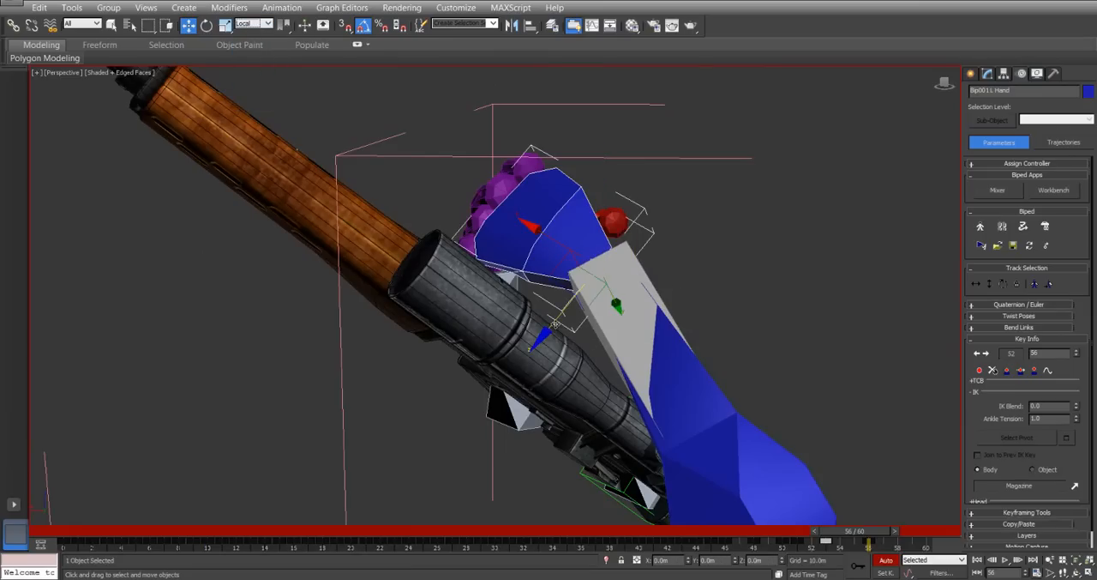
pyautogui.moveTo(555, 321); pyautogui.dragTo(538, 344)
# At frame 56, rotate the second joint of the left middle finger and an adjacent finger segment to loosen the fist.
pyautogui.keyDown('alt'); pyautogui.moveTo(627, 305); pyautogui.dragTo(197, 393, button='middle'); pyautogui.keyUp('alt')
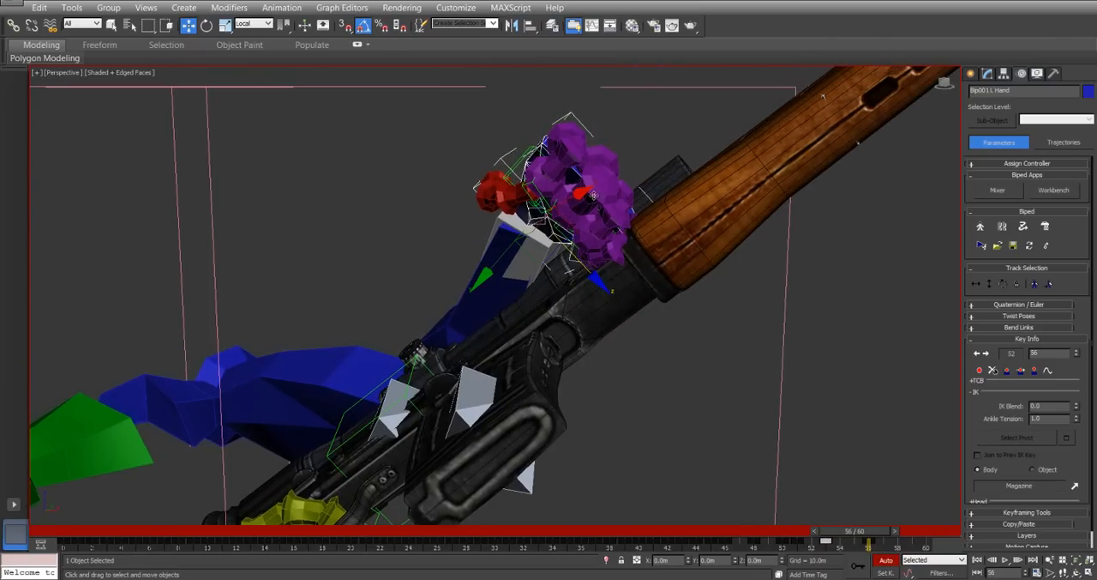
pyautogui.click(592, 206)
pyautogui.rightClick(602, 212)
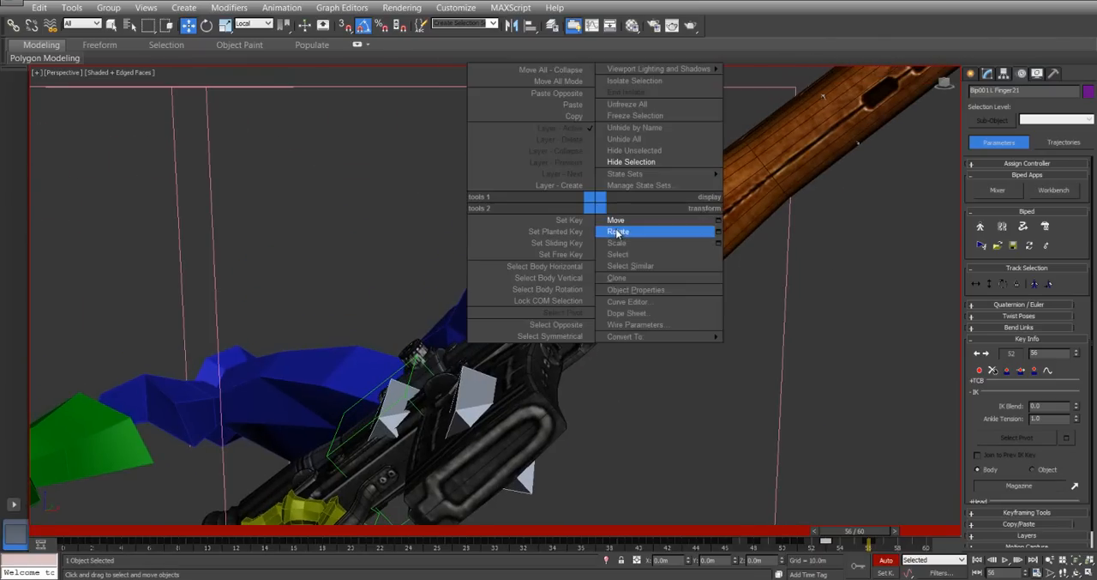
pyautogui.click(618, 229)
pyautogui.moveTo(628, 194); pyautogui.dragTo(635, 177)
pyautogui.keyDown('alt'); pyautogui.moveTo(635, 176); pyautogui.dragTo(658, 143, button='middle'); pyautogui.keyUp('alt')
pyautogui.click(636, 157)
pyautogui.moveTo(641, 154); pyautogui.dragTo(619, 171)
pyautogui.moveTo(619, 171)
pyautogui.keyDown('alt'); pyautogui.mouseDown(button='middle')
pyautogui.moveTo(655, 168)
pyautogui.moveTo(598, 180)
pyautogui.moveTo(628, 178)
pyautogui.mouseUp(button='middle'); pyautogui.keyUp('alt')
# Rotate the segments of the neighbouring left fingers so they reach around the front of the receiver.
pyautogui.click(648, 160)
pyautogui.moveTo(727, 149); pyautogui.dragTo(653, 207)
pyautogui.keyDown('alt'); pyautogui.moveTo(654, 206); pyautogui.dragTo(683, 244, button='middle'); pyautogui.keyUp('alt')
pyautogui.click(677, 212)
pyautogui.click(679, 241)
pyautogui.moveTo(762, 241); pyautogui.dragTo(775, 224)
pyautogui.click(663, 205)
pyautogui.moveTo(730, 195); pyautogui.dragTo(716, 221)
pyautogui.keyDown('alt'); pyautogui.moveTo(709, 222); pyautogui.dragTo(618, 235, button='middle'); pyautogui.keyUp('alt')
# Rotate the left little finger's second joint and base joint to match the hooked pose of the other fingers.
pyautogui.click(667, 259)
pyautogui.keyDown('alt'); pyautogui.moveTo(669, 260); pyautogui.dragTo(718, 295, button='middle'); pyautogui.keyUp('alt')
pyautogui.moveTo(730, 294); pyautogui.dragTo(742, 274)
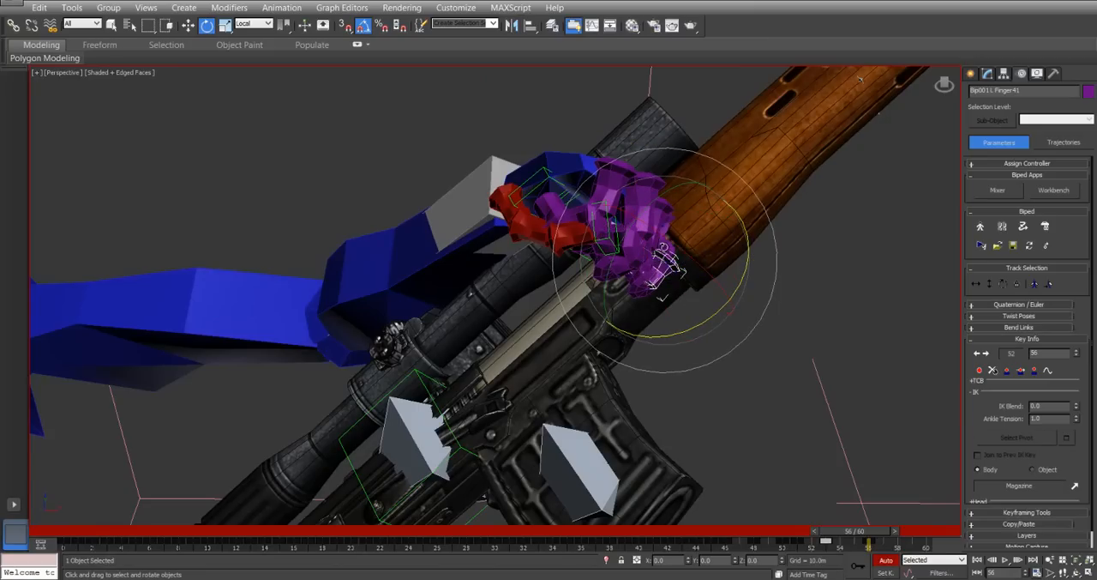
pyautogui.press('pageup')
pyautogui.moveTo(744, 242); pyautogui.dragTo(739, 261)
pyautogui.keyDown('alt'); pyautogui.moveTo(562, 260); pyautogui.dragTo(586, 187, button='middle'); pyautogui.keyUp('alt')
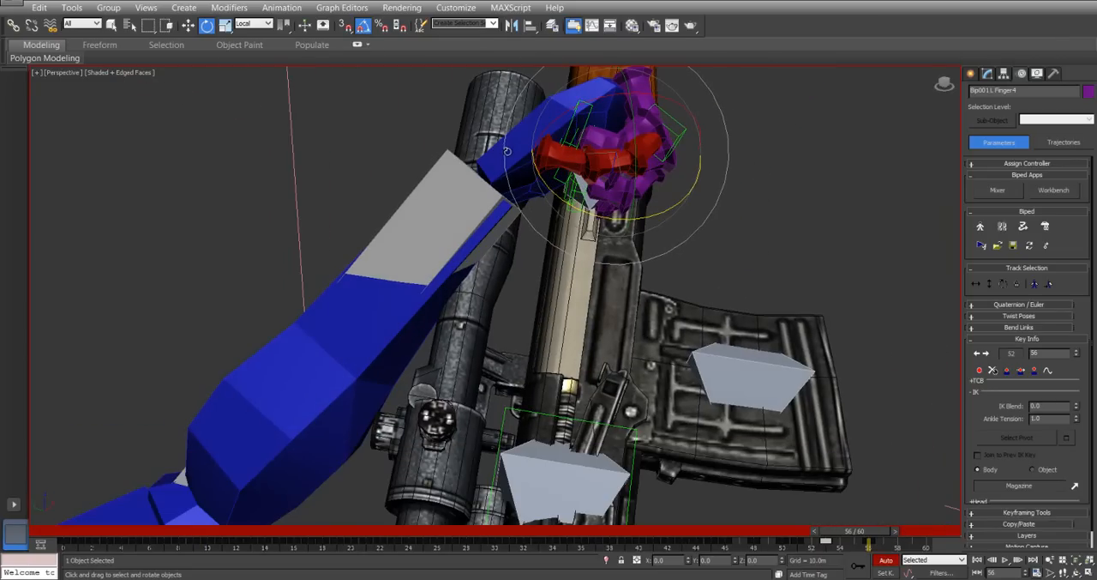
# At frame 56, attach the left hand to the Leaver object in Object space with an IK blend of 1.0.
pyautogui.click(896, 456)
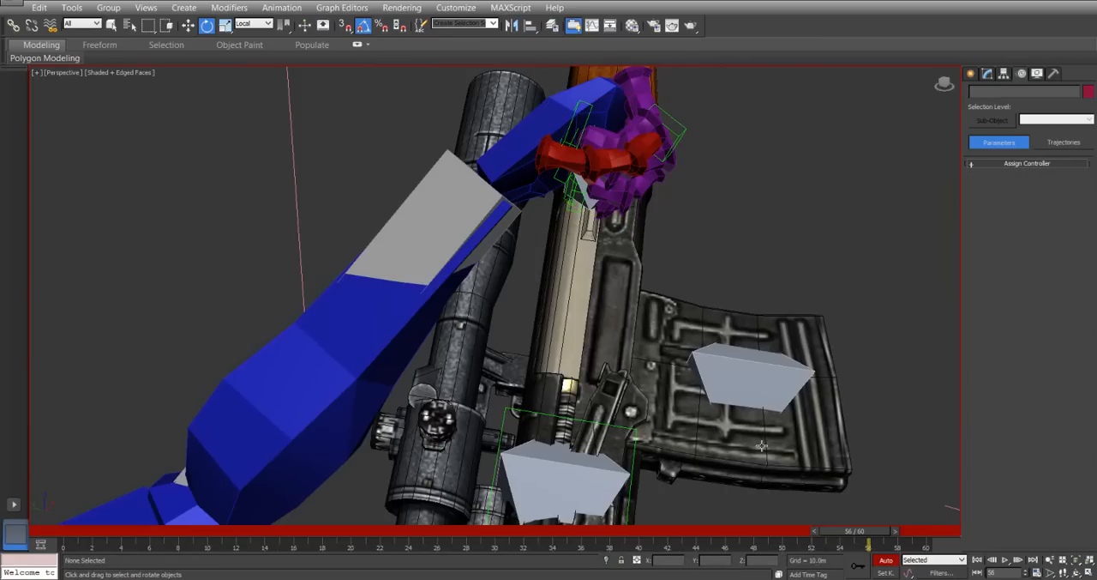
pyautogui.click(536, 155)
pyautogui.click(910, 540)
pyautogui.moveTo(887, 536); pyautogui.dragTo(861, 537)
pyautogui.keyDown('alt'); pyautogui.moveTo(532, 249); pyautogui.dragTo(598, 183, button='middle'); pyautogui.keyUp('alt')
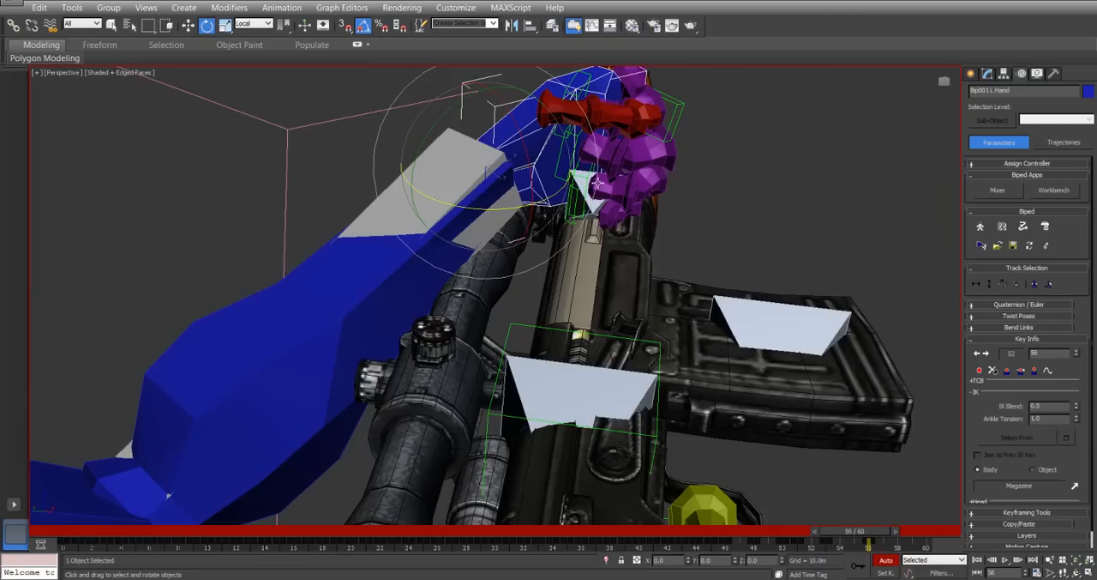
pyautogui.click(1076, 486)
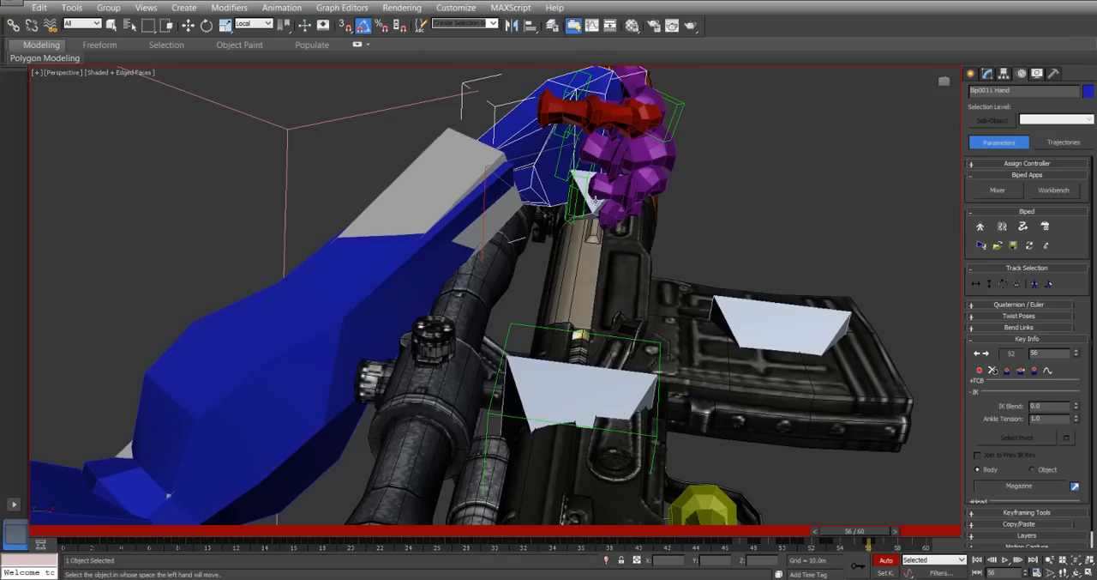
pyautogui.click(594, 200)
pyautogui.click(1051, 470)
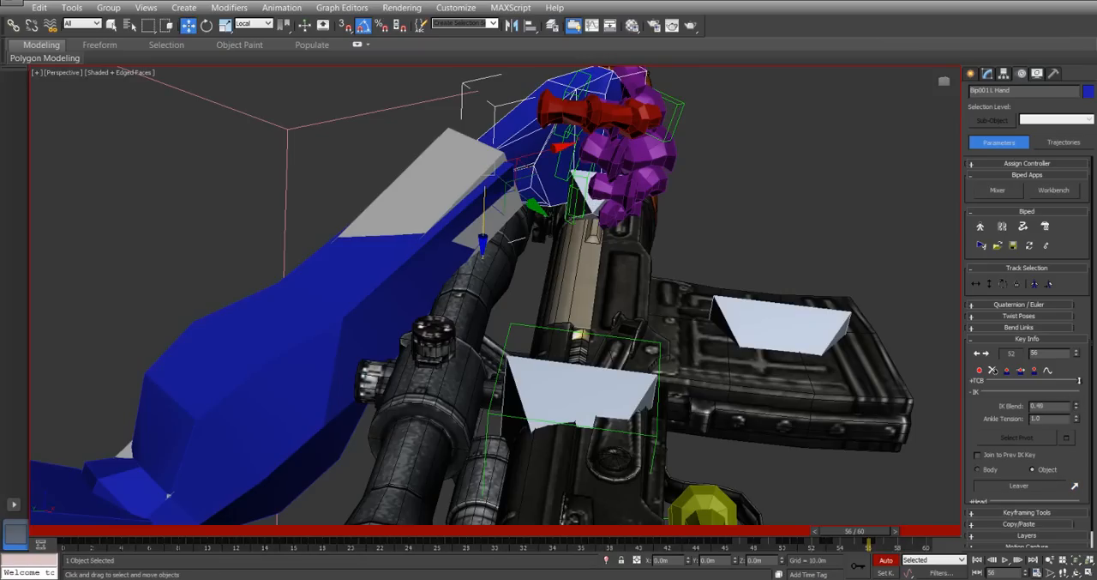
# Set a key on the Leaver at frame 56 and copy that key to frame 0.
pyautogui.keyDown('alt'); pyautogui.moveTo(545, 292); pyautogui.dragTo(573, 326, button='middle'); pyautogui.keyUp('alt')
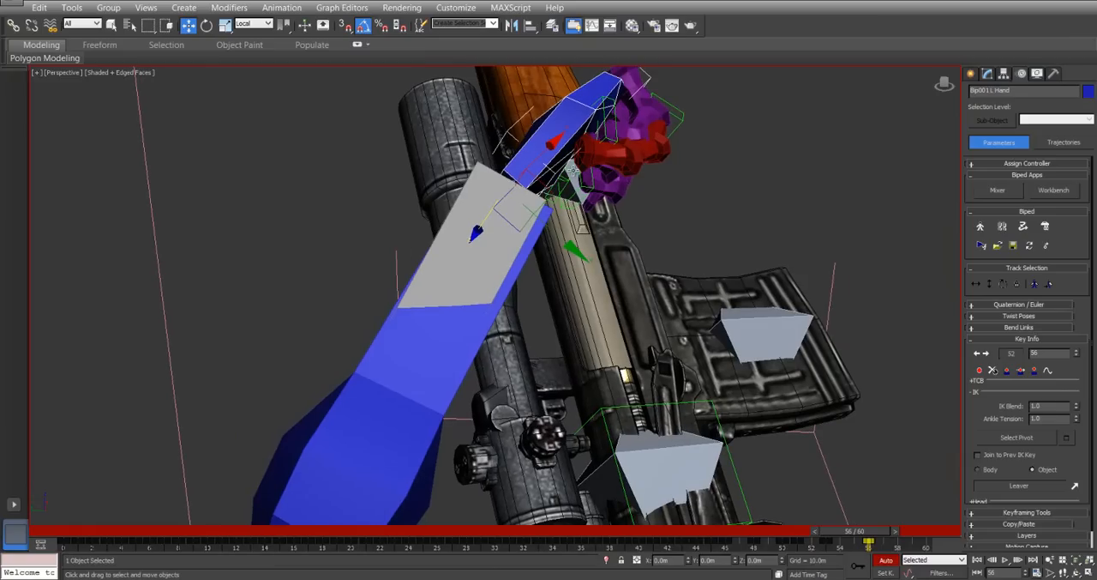
pyautogui.click(573, 170)
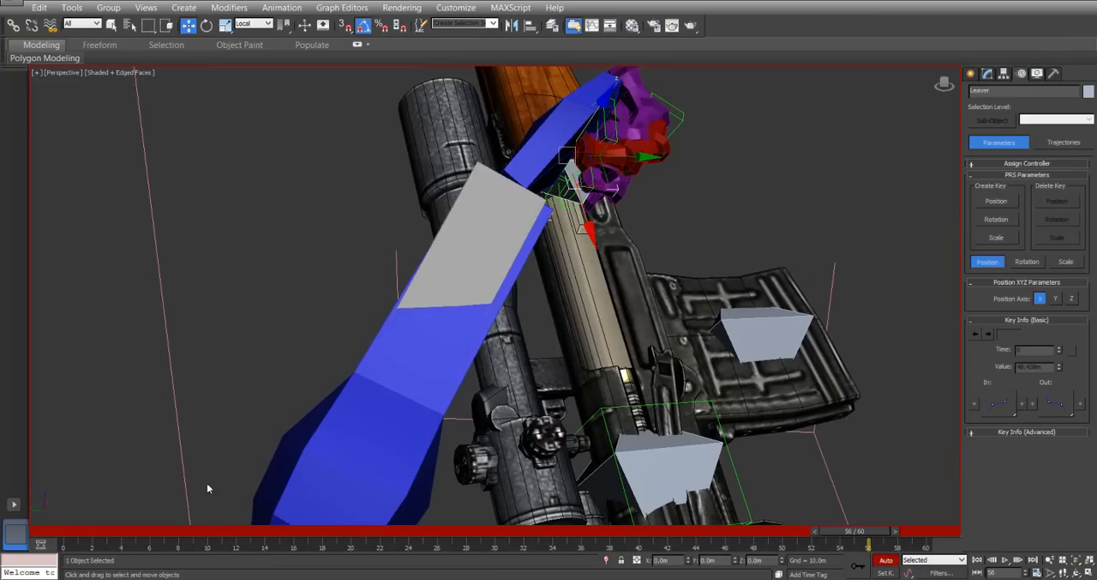
pyautogui.click(857, 569)
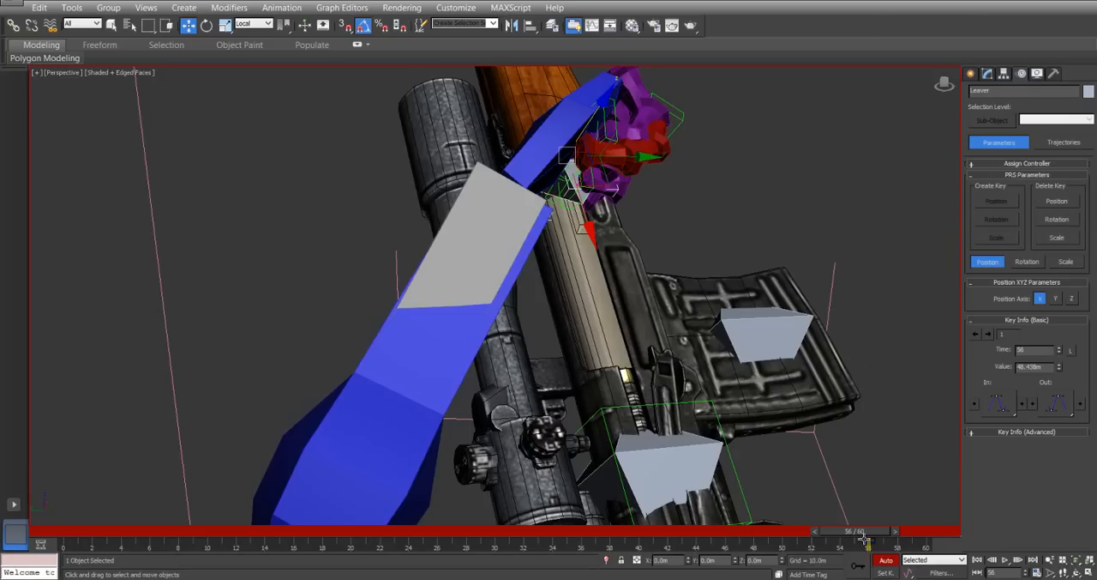
pyautogui.keyDown('shift'); pyautogui.moveTo(869, 545); pyautogui.dragTo(66, 545); pyautogui.keyUp('shift')
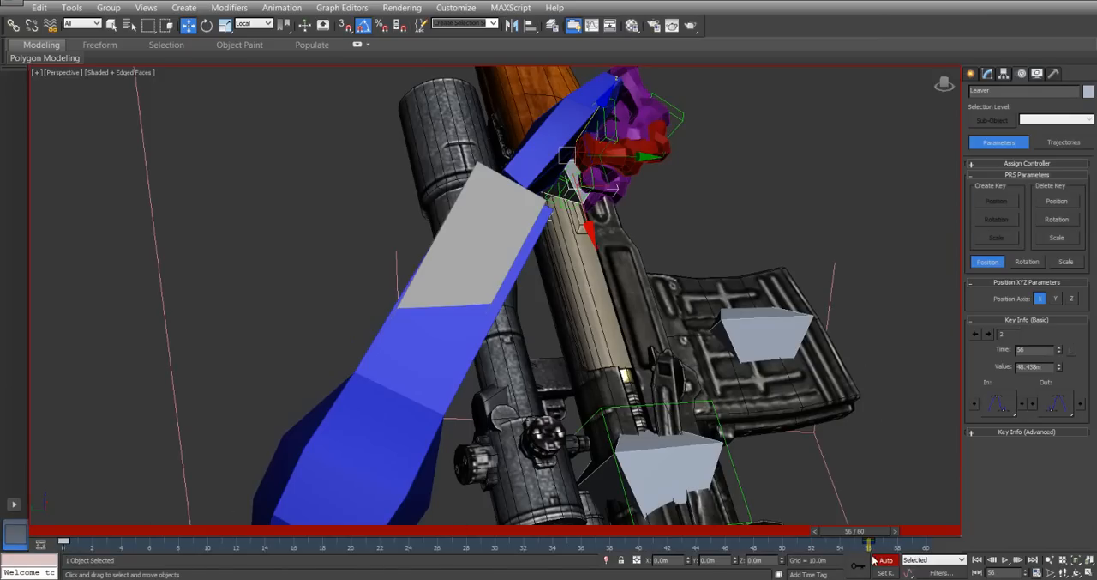
# At frame 58, move the Leaver backward along its local X axis to pull the bolt open with the hand.
pyautogui.moveTo(880, 538); pyautogui.dragTo(915, 542)
pyautogui.press('w')
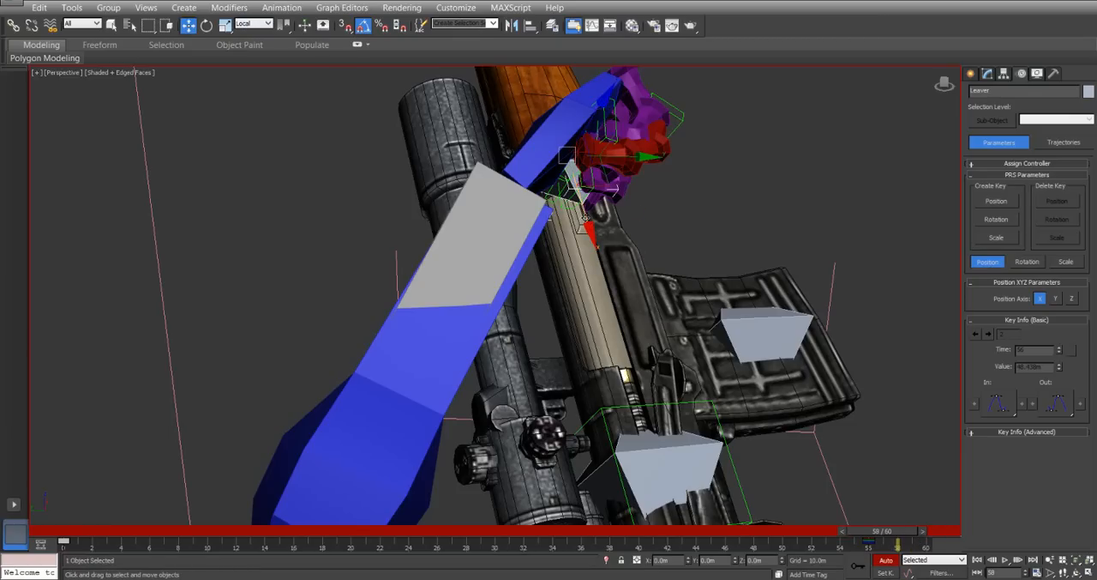
pyautogui.moveTo(585, 221); pyautogui.dragTo(634, 391)
# Extend the animation's end time to frame 80.
pyautogui.moveTo(535, 252)
pyautogui.keyDown('alt'); pyautogui.mouseDown(button='middle')
pyautogui.moveTo(598, 236)
pyautogui.moveTo(453, 246)
pyautogui.moveTo(524, 249)
pyautogui.mouseUp(button='middle'); pyautogui.keyUp('alt')
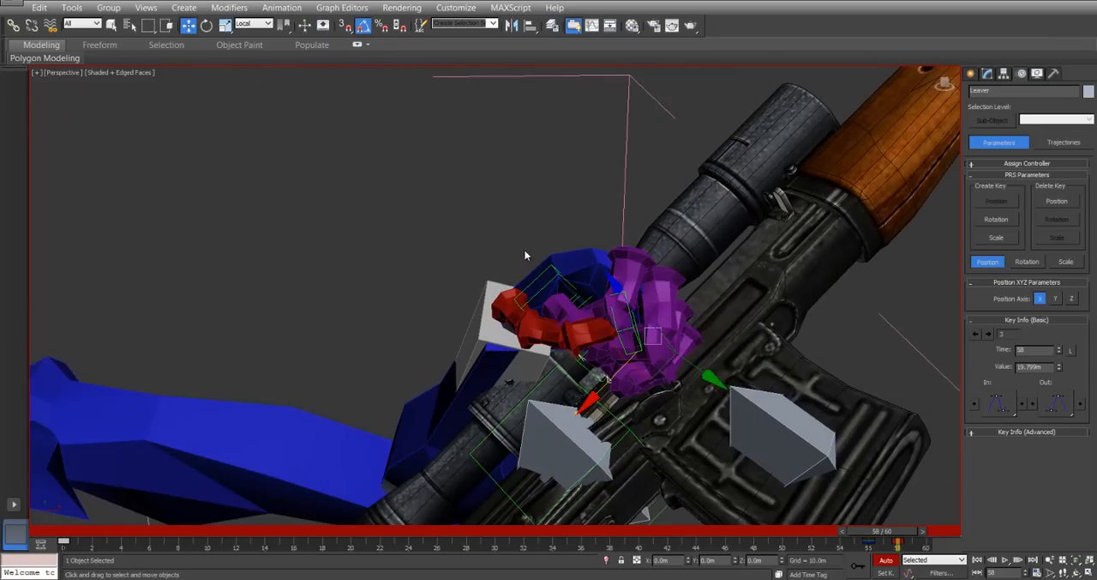
pyautogui.scroll(-3, 739, 262)
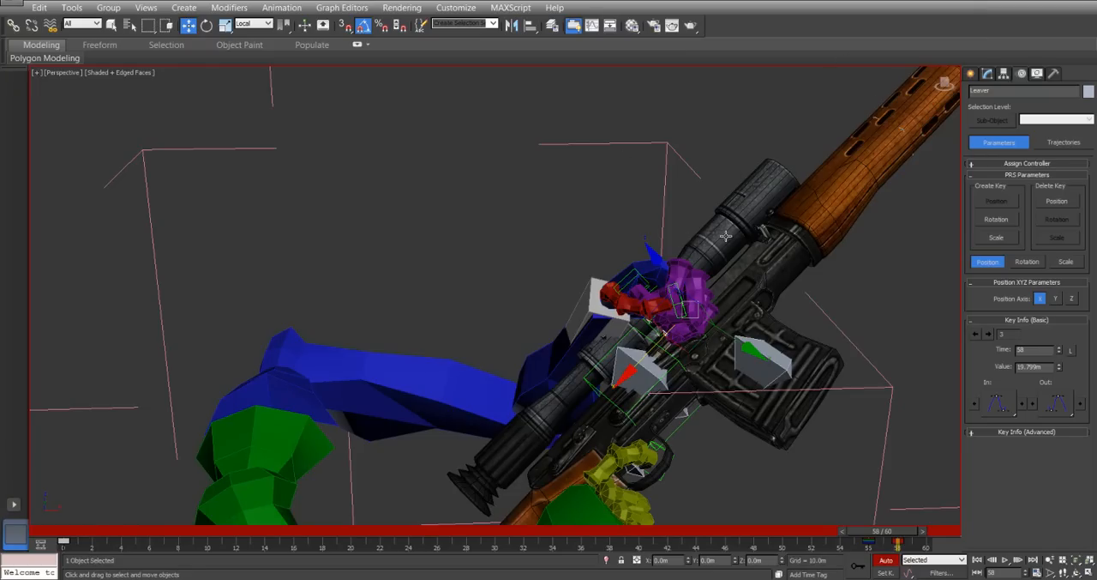
pyautogui.keyDown('alt'); pyautogui.moveTo(652, 343); pyautogui.dragTo(754, 310, button='middle'); pyautogui.keyUp('alt')
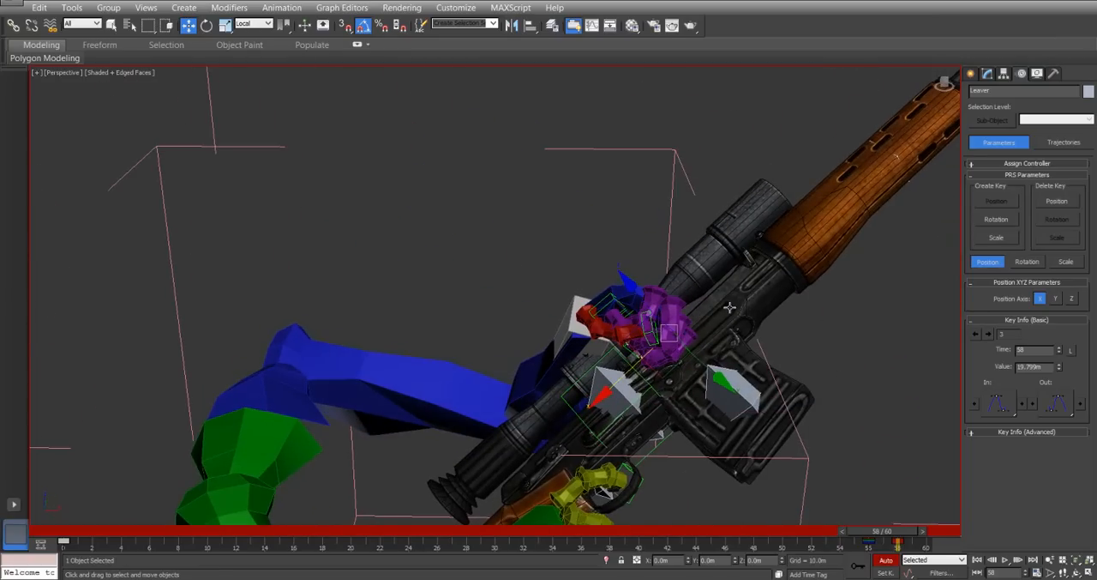
pyautogui.keyDown('alt'); pyautogui.moveTo(699, 323); pyautogui.dragTo(829, 331, button='middle'); pyautogui.keyUp('alt')
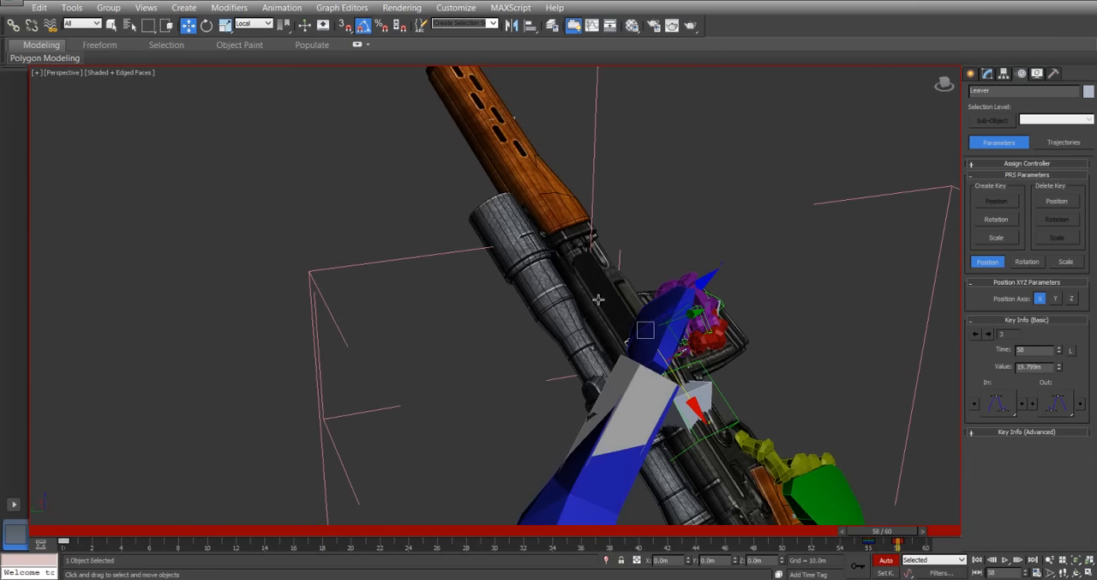
pyautogui.moveTo(704, 229)
pyautogui.keyDown('alt'); pyautogui.mouseDown(button='middle')
pyautogui.moveTo(695, 214)
pyautogui.moveTo(593, 234)
pyautogui.moveTo(703, 224)
pyautogui.mouseUp(button='middle'); pyautogui.keyUp('alt')
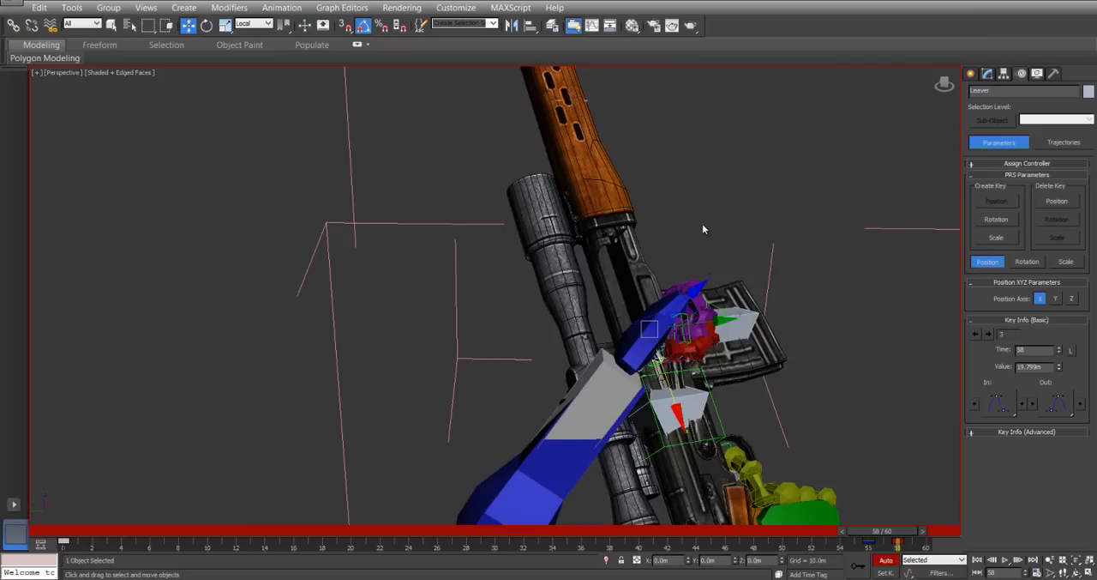
pyautogui.scroll(3, 694, 245)
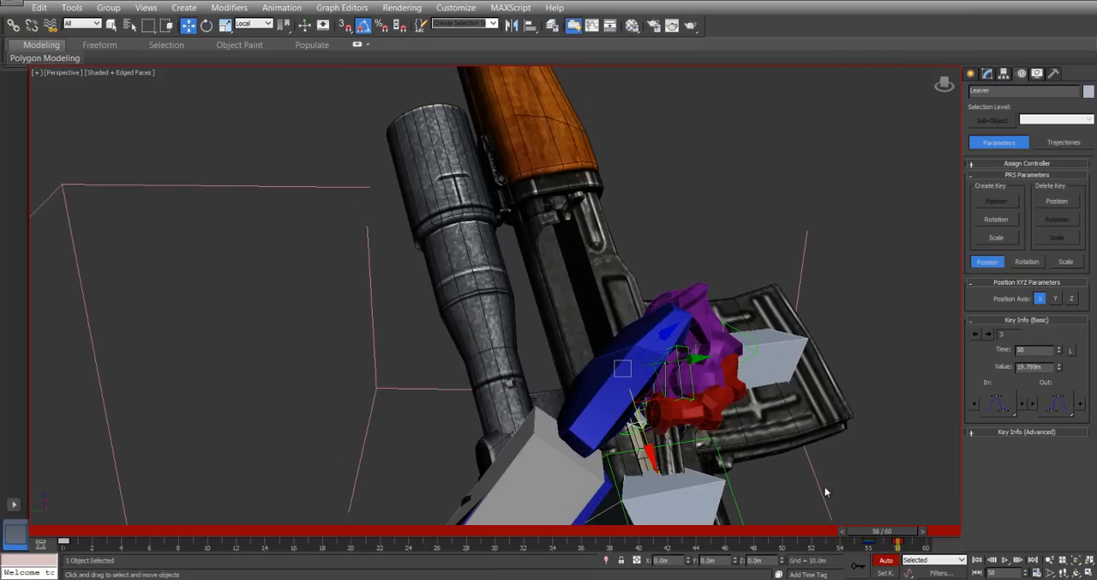
pyautogui.click(1049, 572)
pyautogui.doubleClick(518, 313)
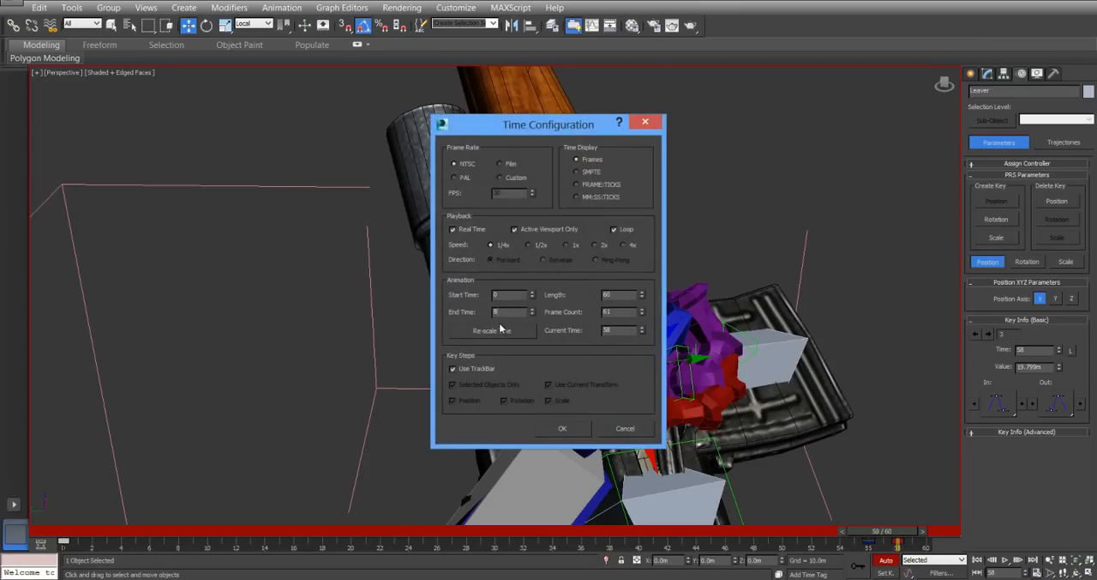
pyautogui.click(563, 428)
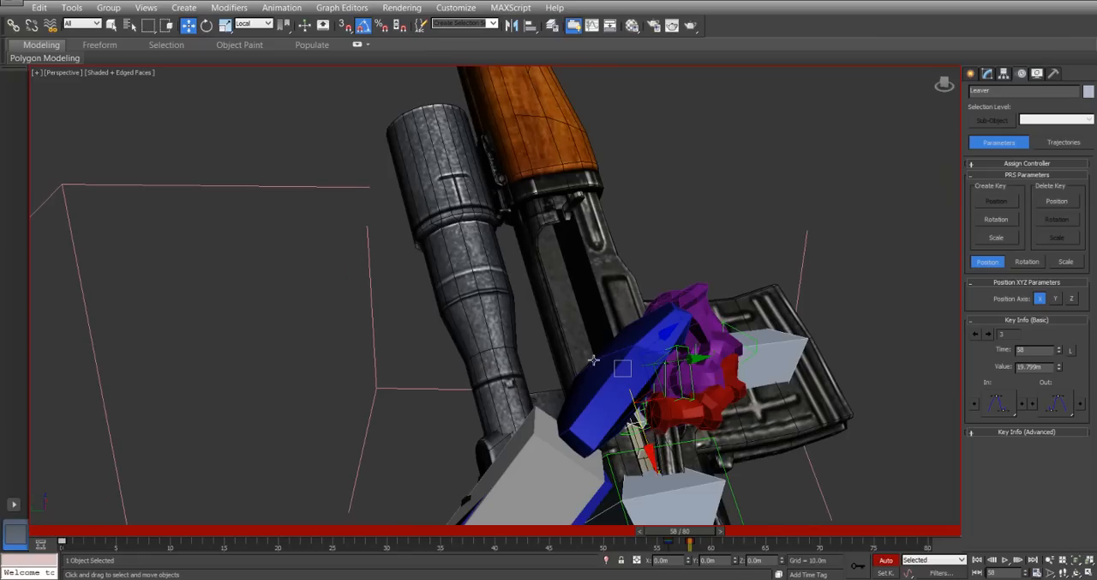
# Undo a forward move of the Leaver at frame 58 and move it forward along the rifle at frame 60 instead.
pyautogui.moveTo(648, 441); pyautogui.dragTo(595, 341)
pyautogui.hotkey('ctrl', 'z')
pyautogui.moveTo(699, 540); pyautogui.dragTo(728, 538)
pyautogui.moveTo(642, 431); pyautogui.dragTo(581, 273)
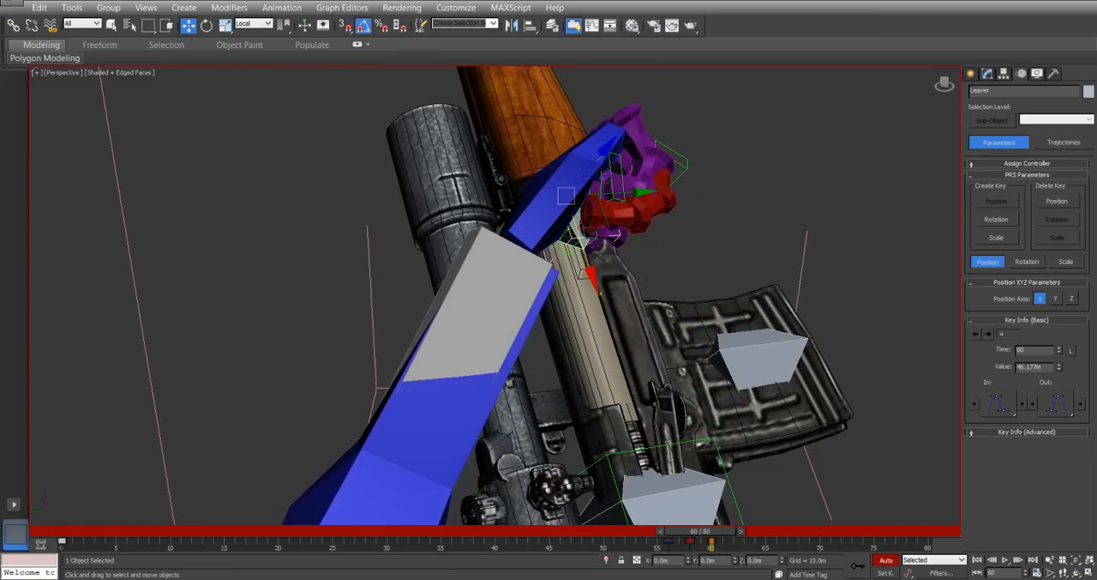
# Copy the Leaver's key from frame 56 to frame 60 so the bolt returns to its exact closed position.
pyautogui.click(667, 540)
pyautogui.keyDown('shift'); pyautogui.moveTo(668, 544); pyautogui.dragTo(710, 546); pyautogui.keyUp('shift')
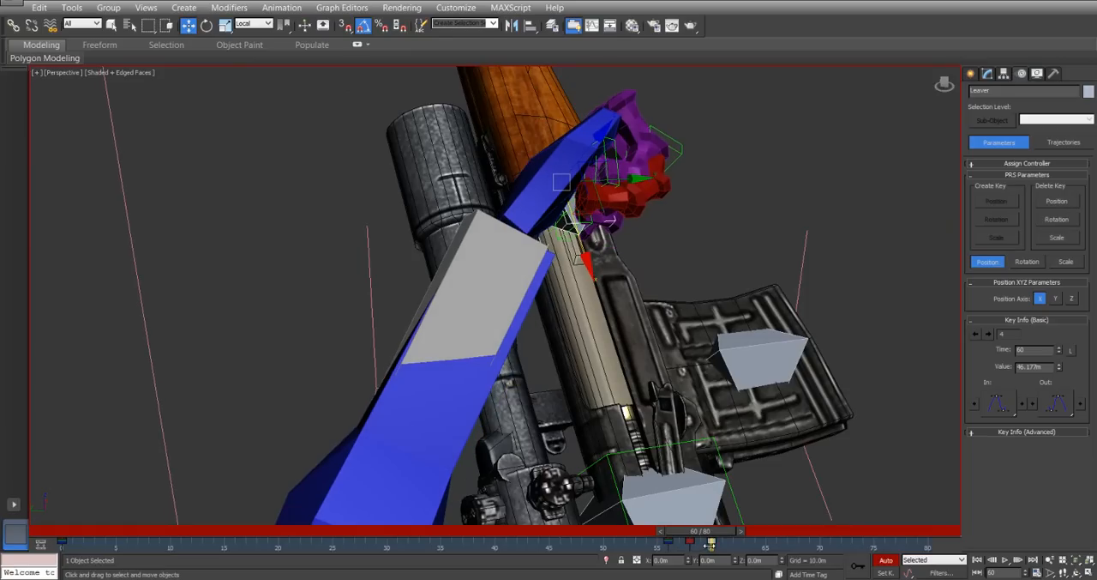
pyautogui.keyDown('alt'); pyautogui.moveTo(598, 310); pyautogui.dragTo(545, 301, button='middle'); pyautogui.keyUp('alt')
pyautogui.moveTo(708, 535)
pyautogui.mouseDown()
pyautogui.moveTo(678, 527)
pyautogui.moveTo(710, 529)
pyautogui.moveTo(696, 533)
pyautogui.moveTo(712, 540)
pyautogui.mouseUp()
pyautogui.press('w')
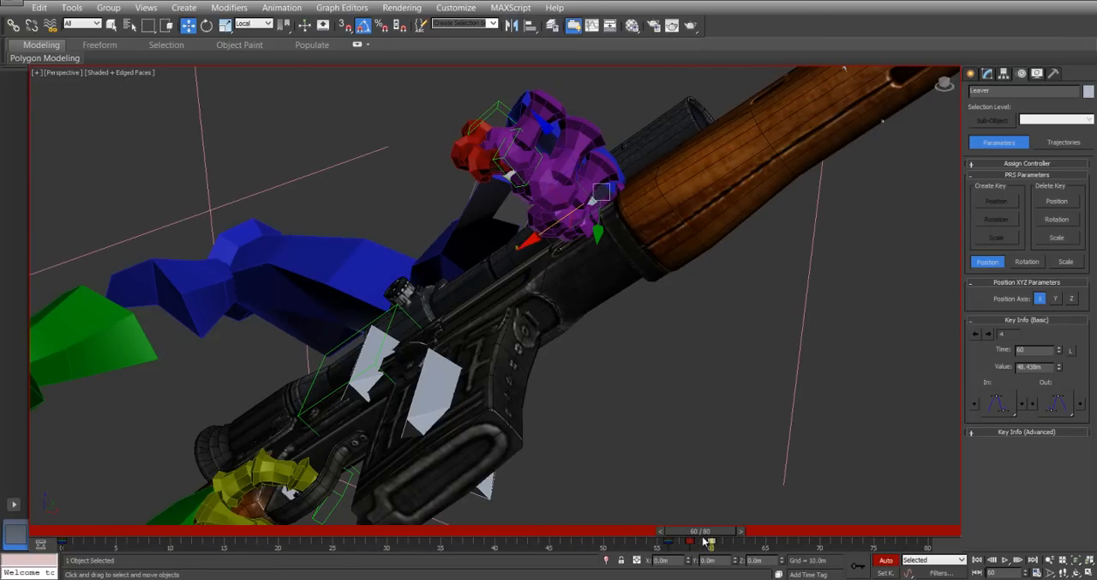
# Go to frame 58 and select the base joint of the left middle finger for posing.
pyautogui.moveTo(705, 542); pyautogui.dragTo(695, 538)
pyautogui.press('w')
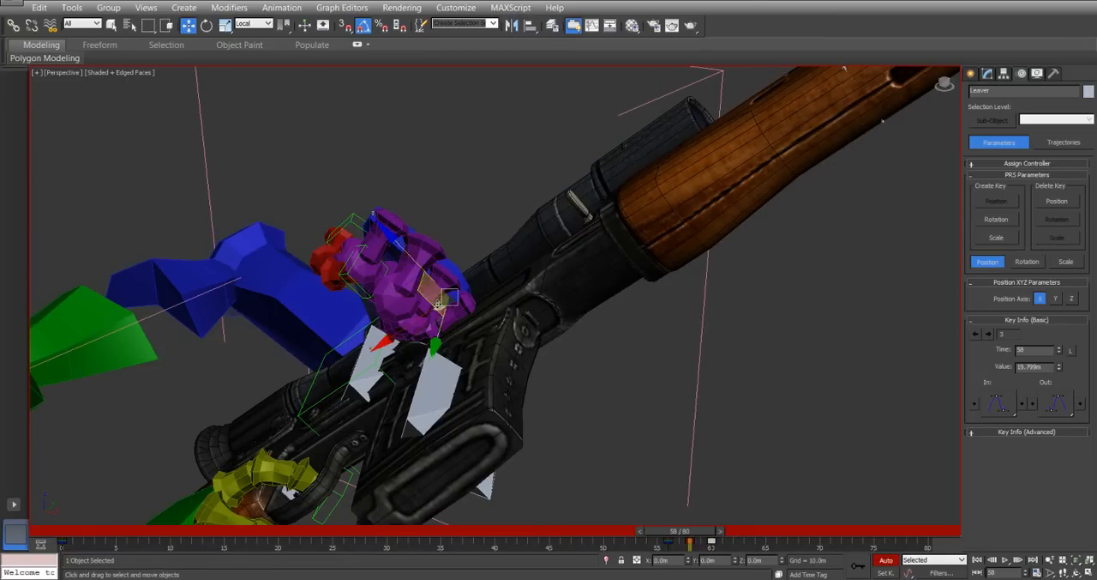
pyautogui.click(451, 268)
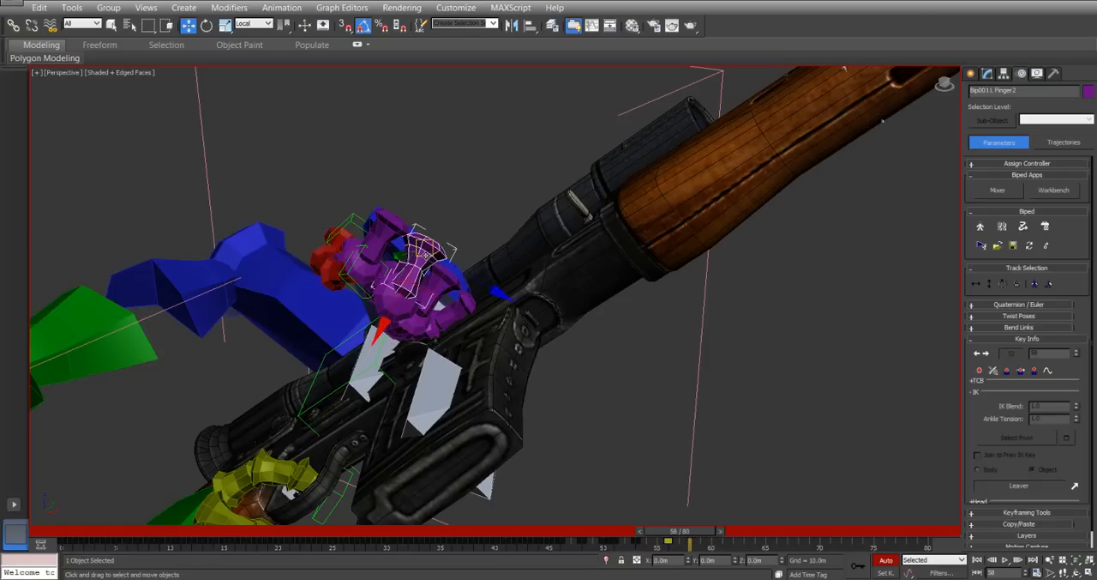
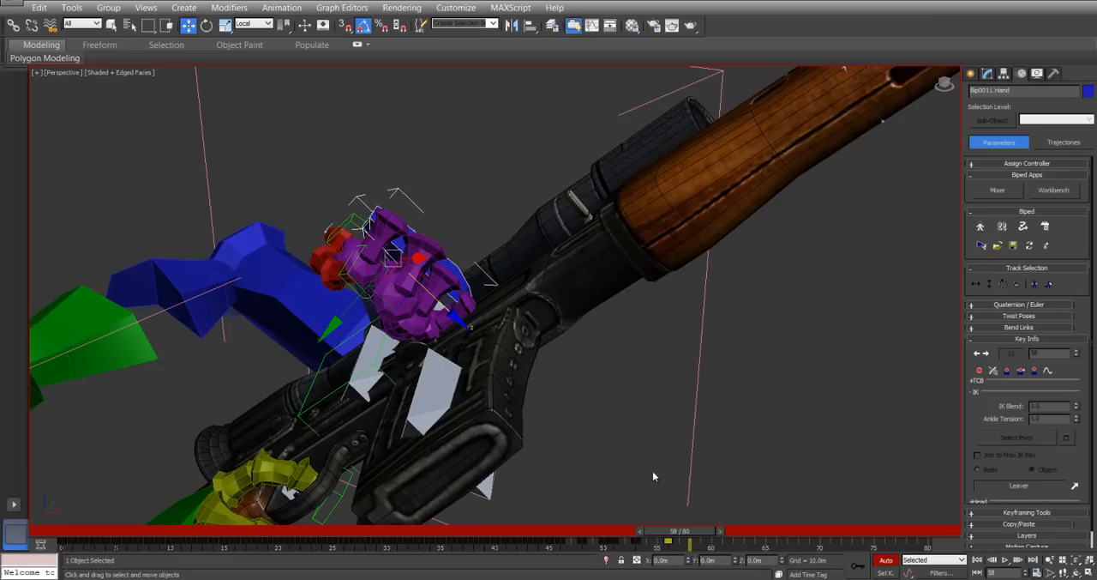
# Set a free key on the left hand at frame 58 to release it from the Leaver.
pyautogui.click(1035, 371)
pyautogui.click(380, 217)
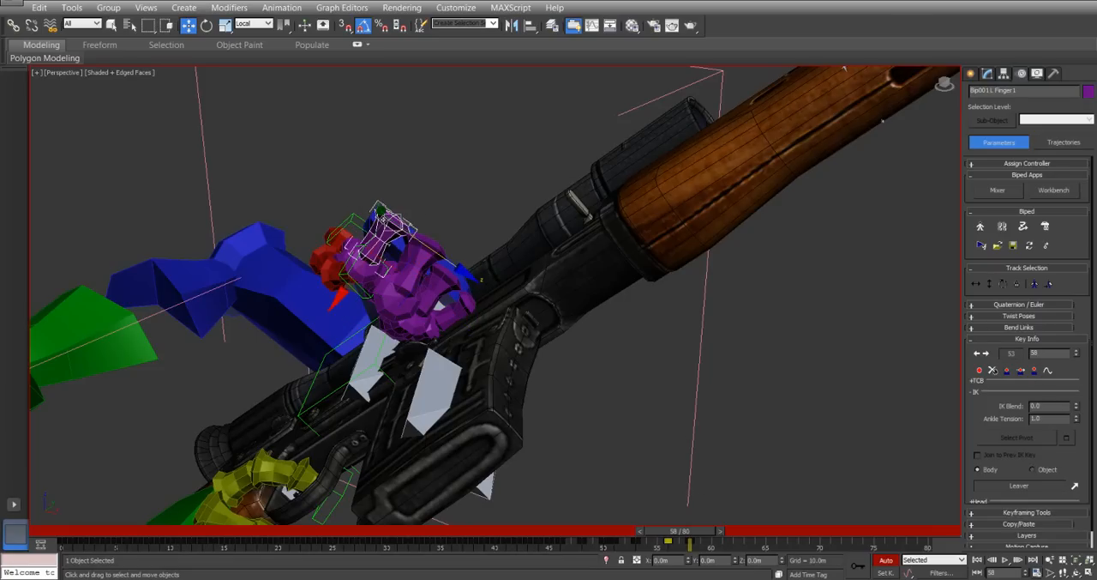
pyautogui.rightClick(382, 218)
pyautogui.click(404, 245)
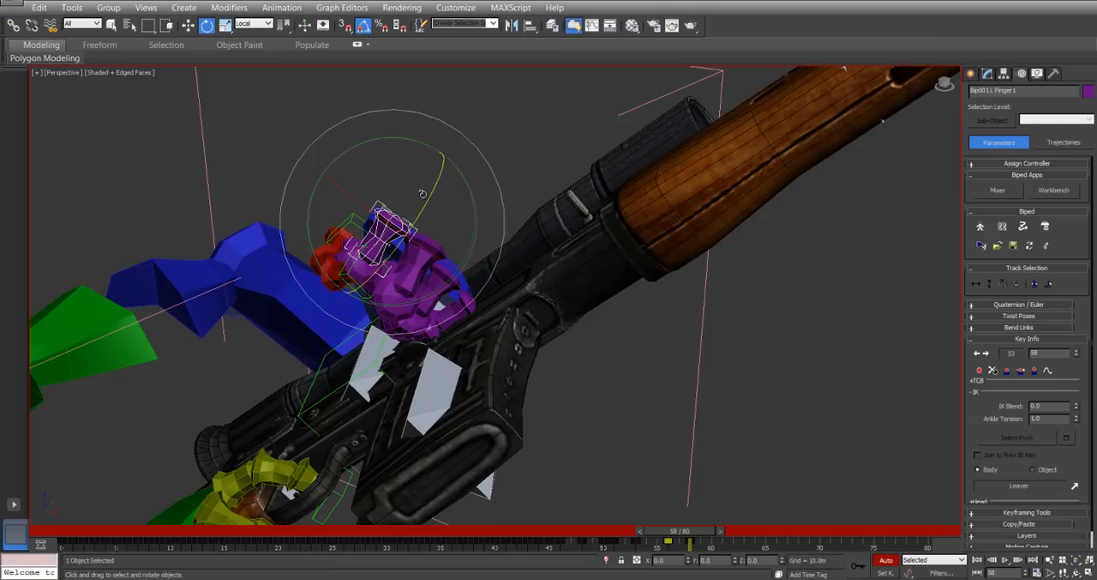
pyautogui.moveTo(433, 193); pyautogui.dragTo(483, 177)
pyautogui.hotkey('ctrl', 'z')
# Rotate the left hand's finger chains open at frame 58, from the index finger through to the little finger.
pyautogui.doubleClick(384, 237)
pyautogui.doubleClick(426, 247)
pyautogui.doubleClick(444, 275)
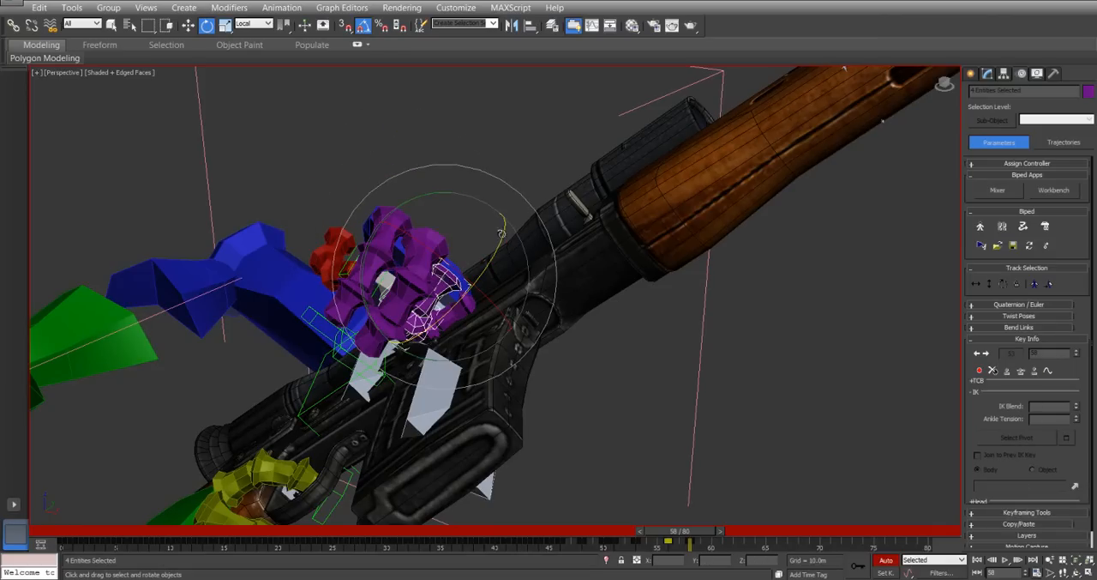
pyautogui.moveTo(498, 237); pyautogui.dragTo(512, 217)
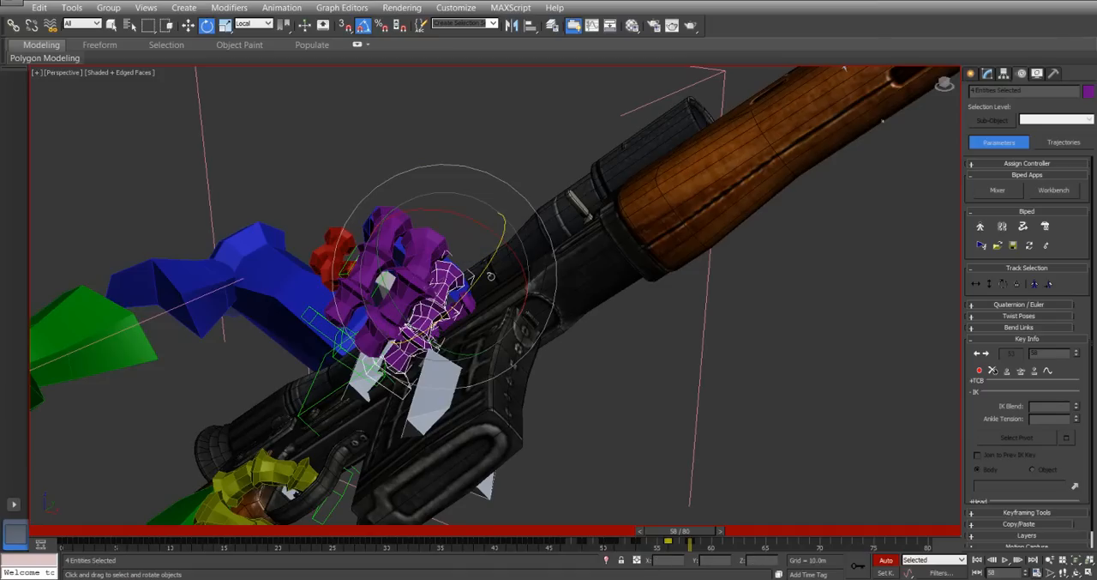
pyautogui.doubleClick(467, 304)
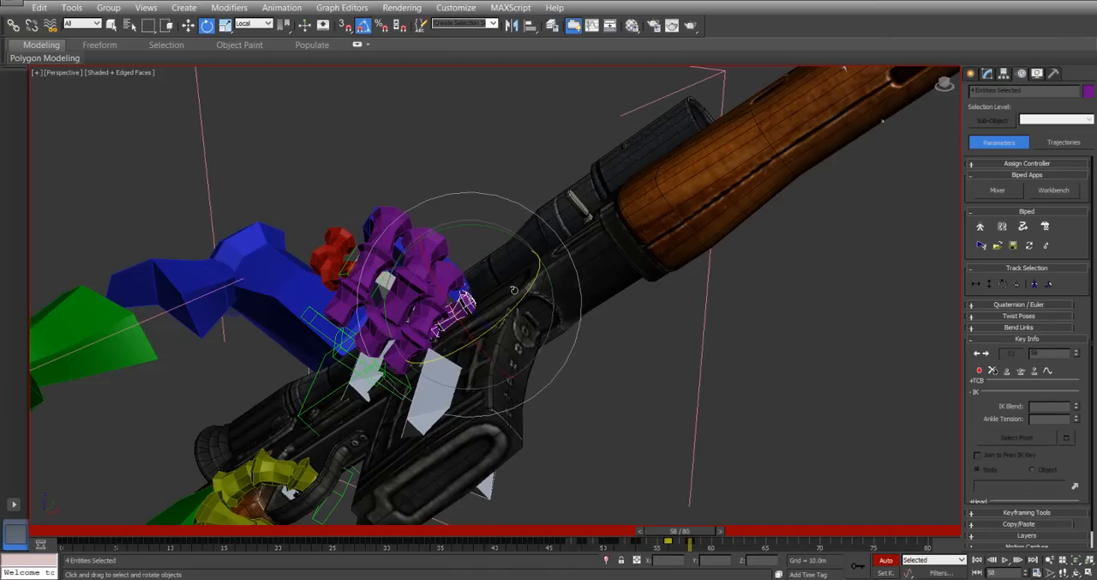
pyautogui.moveTo(527, 291); pyautogui.dragTo(528, 267)
# Rotate the left hand at the wrist at frame 58 so that it turns off the bolt.
pyautogui.keyDown('alt'); pyautogui.moveTo(330, 303); pyautogui.dragTo(352, 271, button='middle'); pyautogui.keyUp('alt')
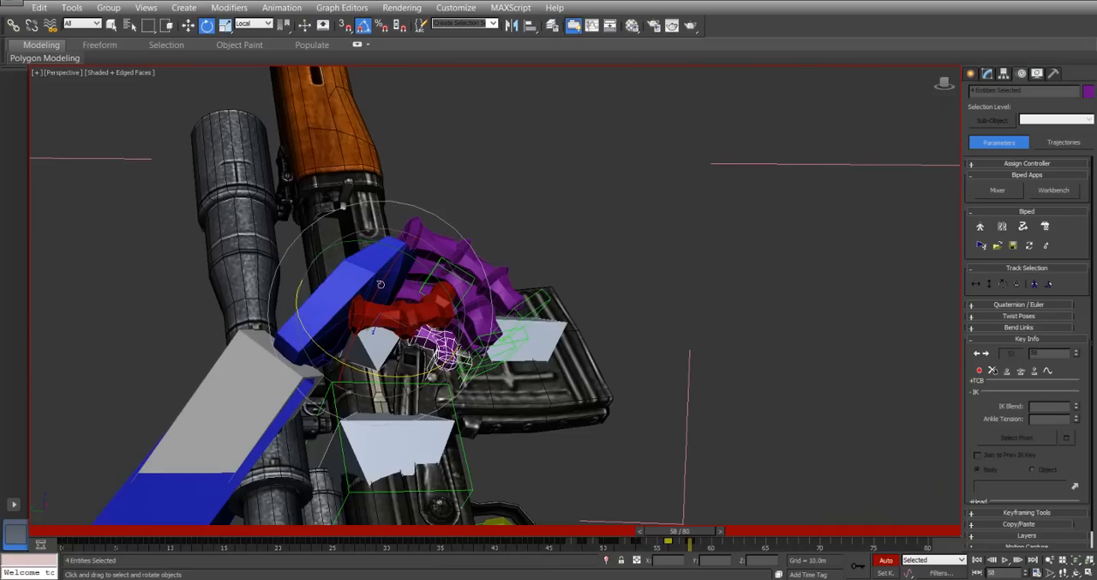
pyautogui.click(359, 262)
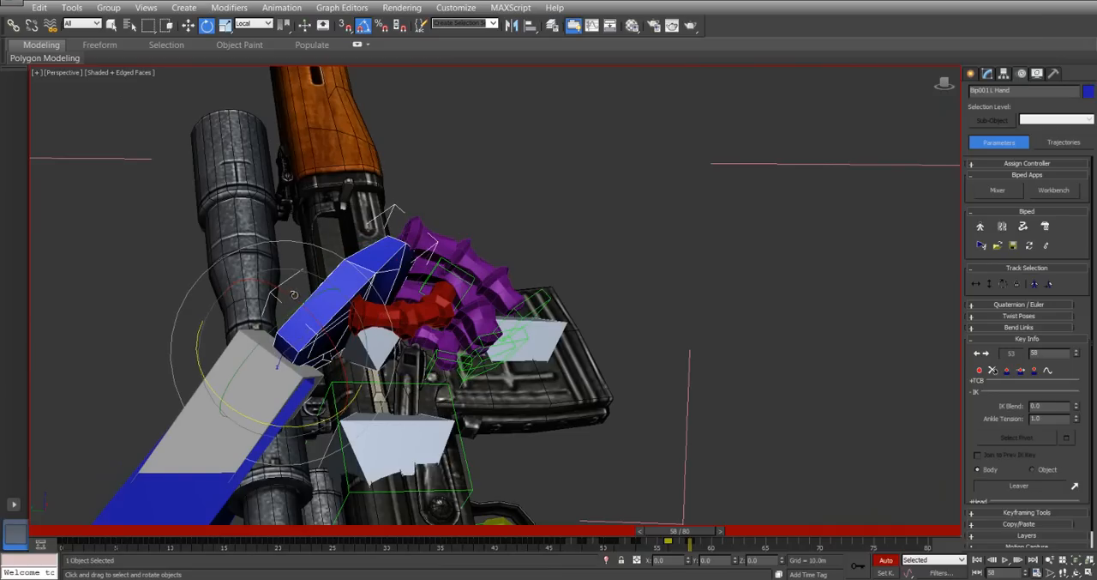
pyautogui.moveTo(293, 296); pyautogui.dragTo(297, 310)
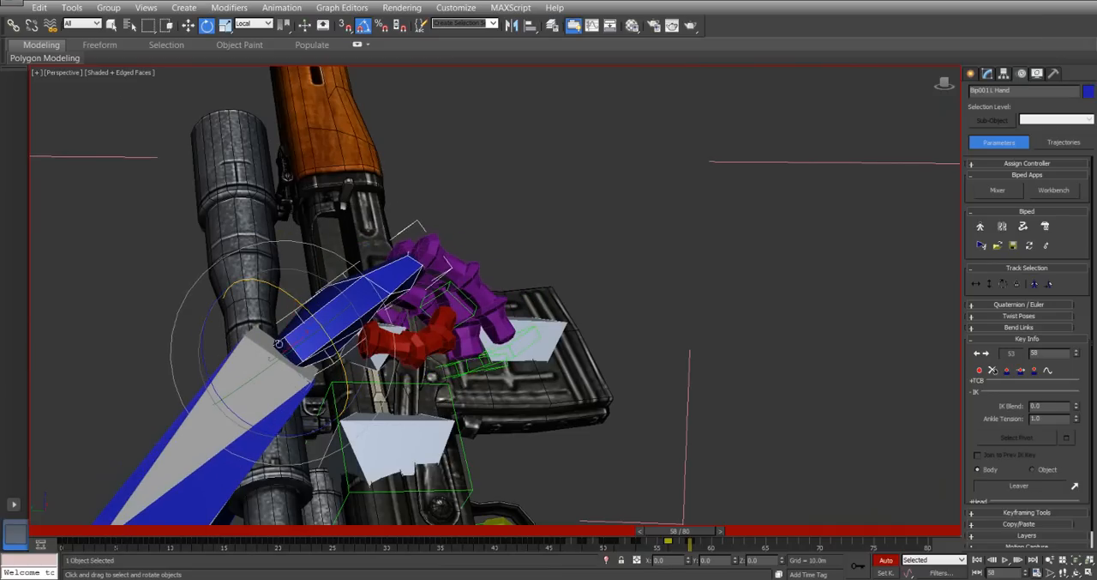
pyautogui.moveTo(269, 358); pyautogui.dragTo(273, 350)
pyautogui.keyDown('alt'); pyautogui.moveTo(273, 350); pyautogui.dragTo(342, 372, button='middle'); pyautogui.keyUp('alt')
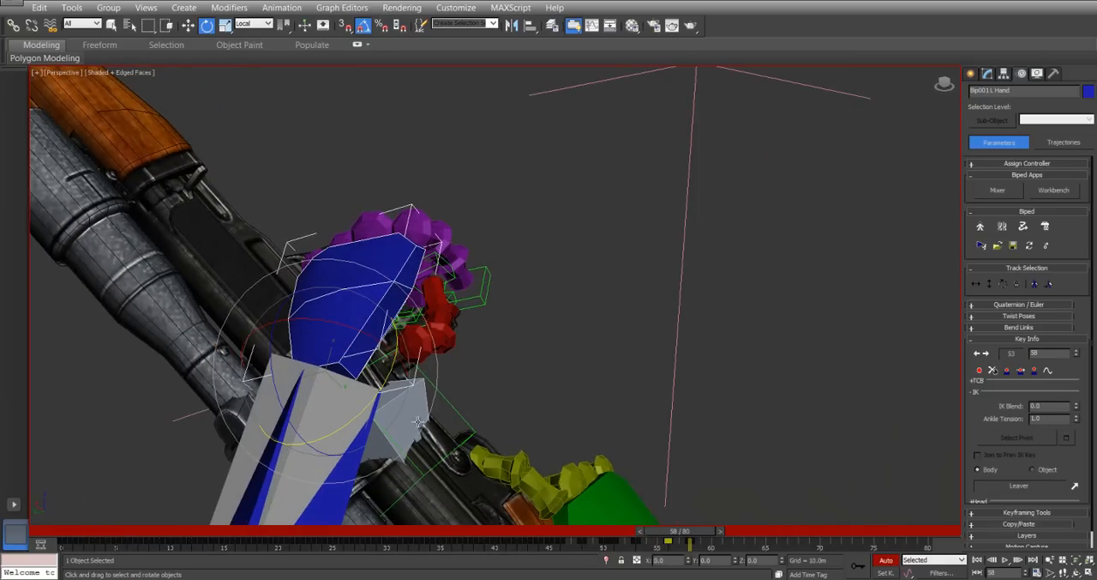
pyautogui.moveTo(375, 403); pyautogui.dragTo(345, 383)
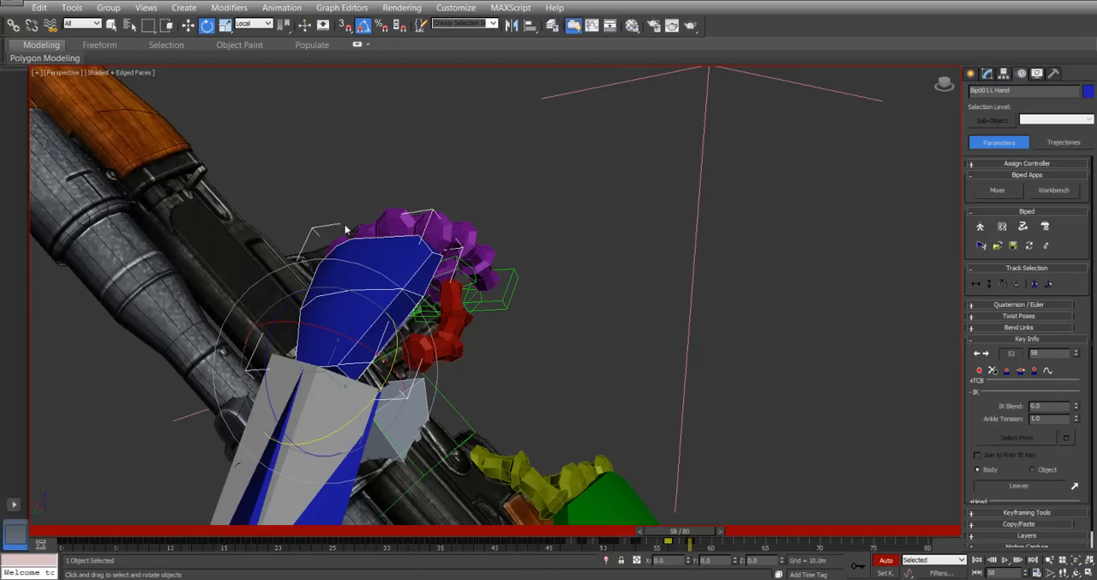
# Move the left hand away from the rifle along its local Z axis at frame 58.
pyautogui.keyDown('alt'); pyautogui.moveTo(412, 284); pyautogui.dragTo(241, 271, button='middle'); pyautogui.keyUp('alt')
pyautogui.scroll(5, 243, 271)
pyautogui.rightClick(310, 263)
pyautogui.click(336, 280)
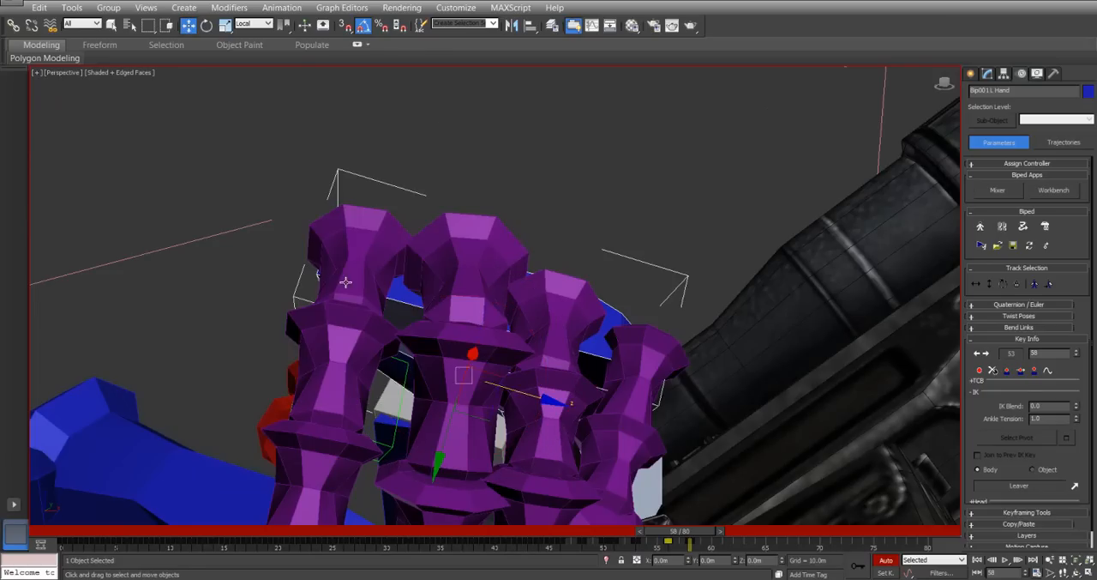
pyautogui.scroll(-6, 480, 352)
pyautogui.moveTo(500, 356); pyautogui.dragTo(475, 346)
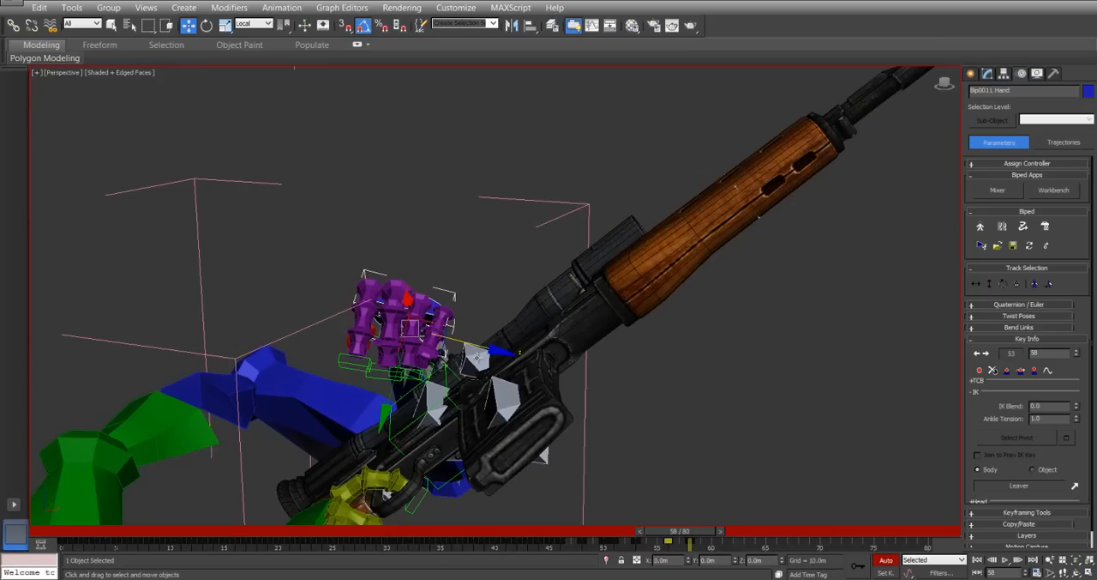
# Move the left hand's release key from frame 58 to frame 57.
pyautogui.moveTo(685, 537)
pyautogui.mouseDown()
pyautogui.moveTo(712, 544)
pyautogui.moveTo(684, 548)
pyautogui.moveTo(691, 537)
pyautogui.moveTo(666, 533)
pyautogui.moveTo(695, 536)
pyautogui.mouseUp()
pyautogui.press('w')
pyautogui.press('w')
pyautogui.click(680, 542)
pyautogui.press('Delete')
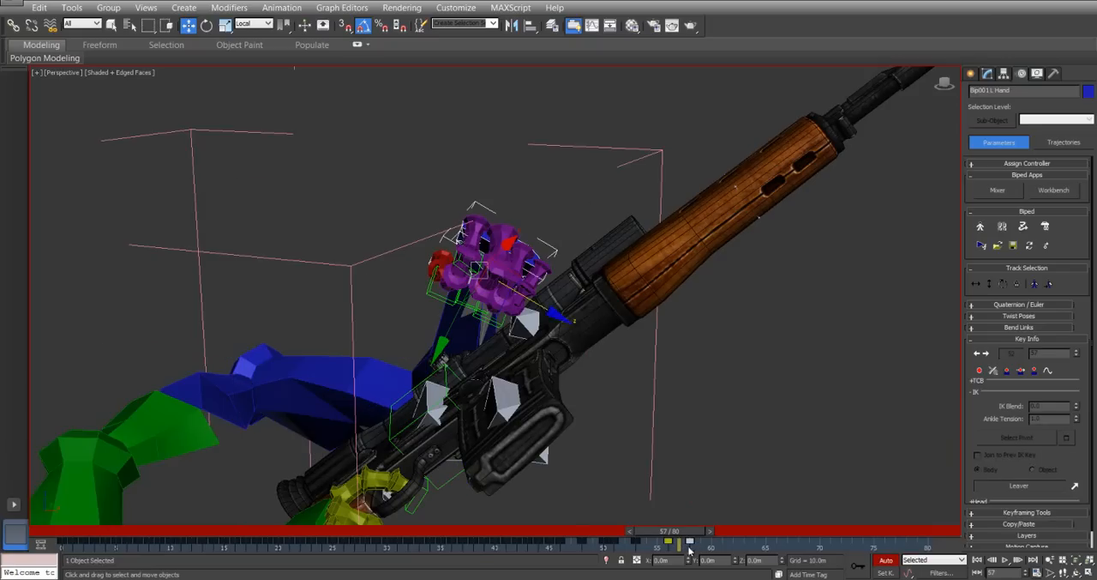
pyautogui.click(670, 544)
pyautogui.keyDown('shift'); pyautogui.moveTo(670, 545); pyautogui.dragTo(741, 538); pyautogui.keyUp('shift')
pyautogui.press('w')
# Retime the Leaver so its pulled-back key sits at frame 57 and its closed key at frame 58.
pyautogui.click(572, 278)
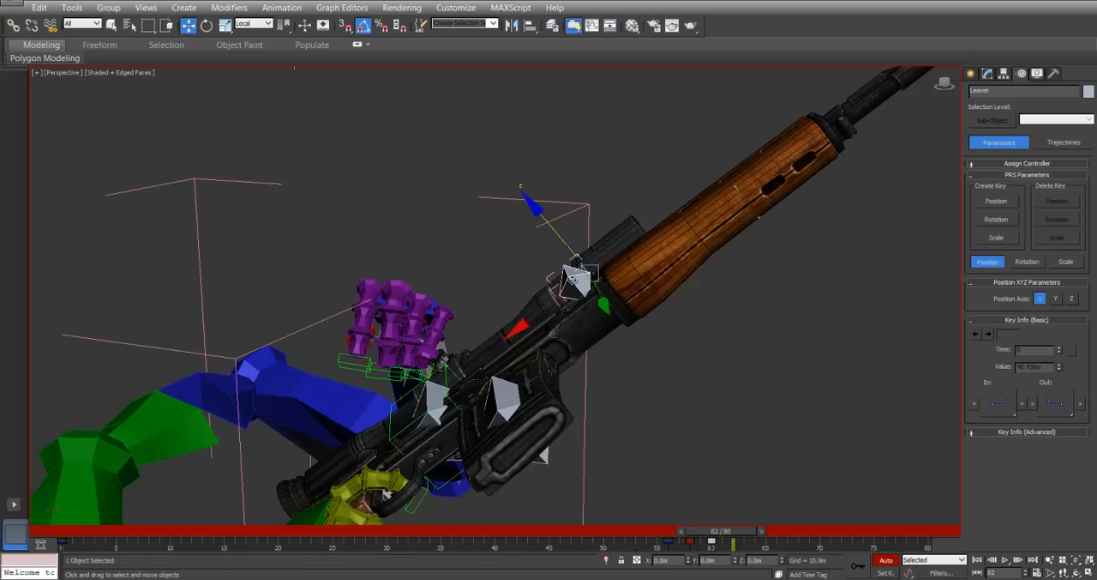
pyautogui.click(705, 542)
pyautogui.moveTo(718, 532); pyautogui.dragTo(679, 560)
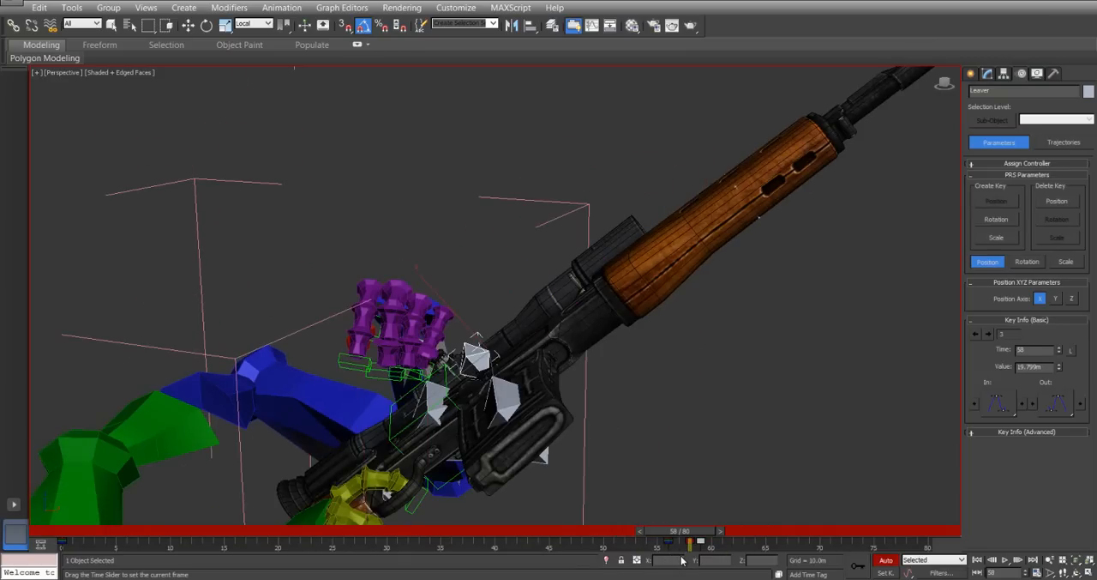
pyautogui.press('w')
pyautogui.click(690, 547)
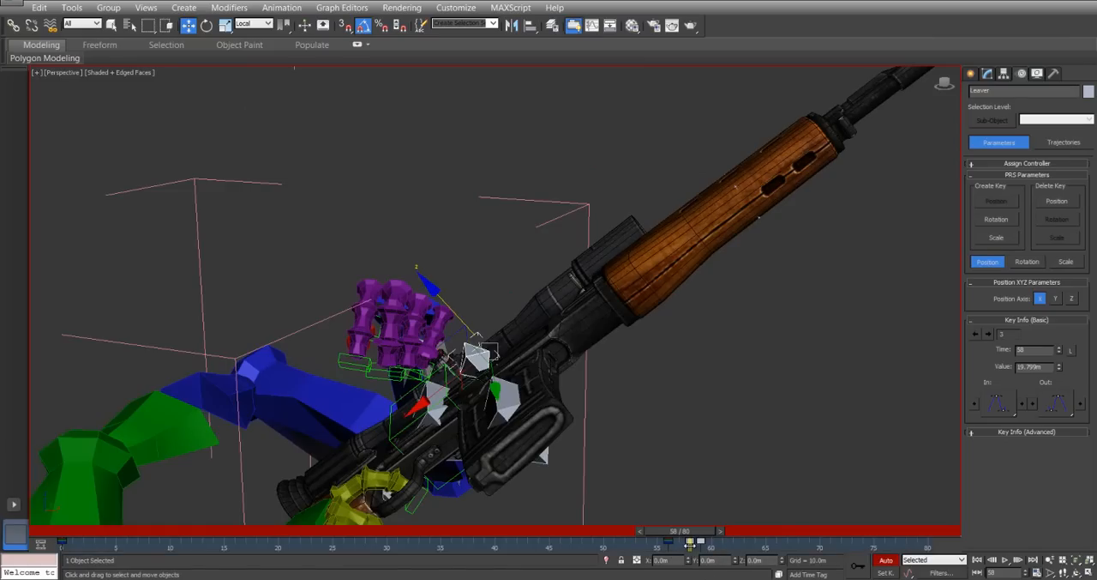
pyautogui.moveTo(690, 546); pyautogui.dragTo(760, 535)
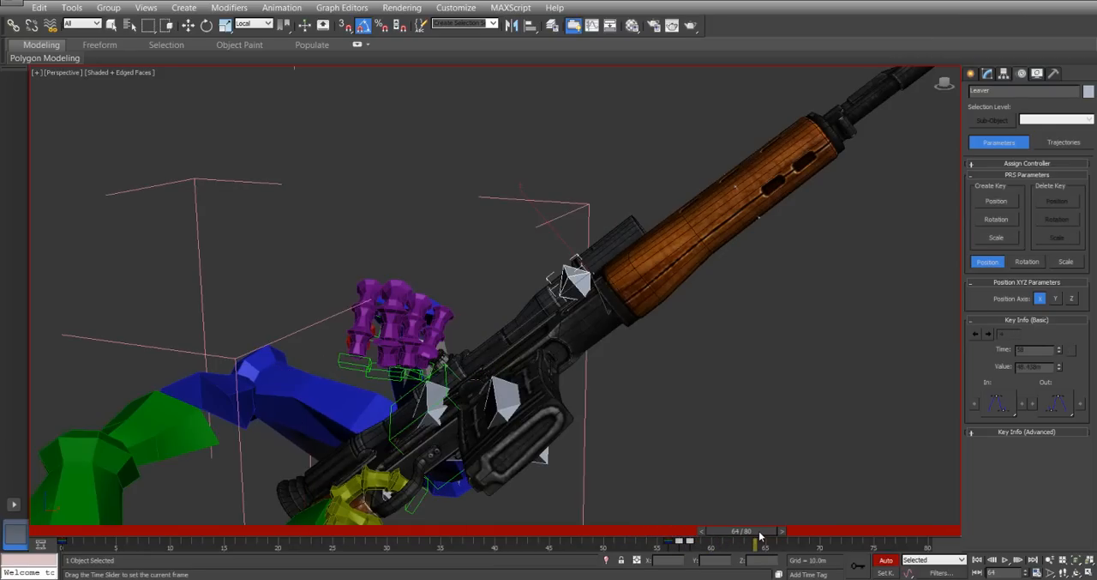
pyautogui.press('w')
# Copy the Main control's frame 10 key to frame 65 and add a key holding its reload pose at frame 60.
pyautogui.keyDown('alt'); pyautogui.moveTo(411, 329); pyautogui.dragTo(463, 295, button='middle'); pyautogui.keyUp('alt')
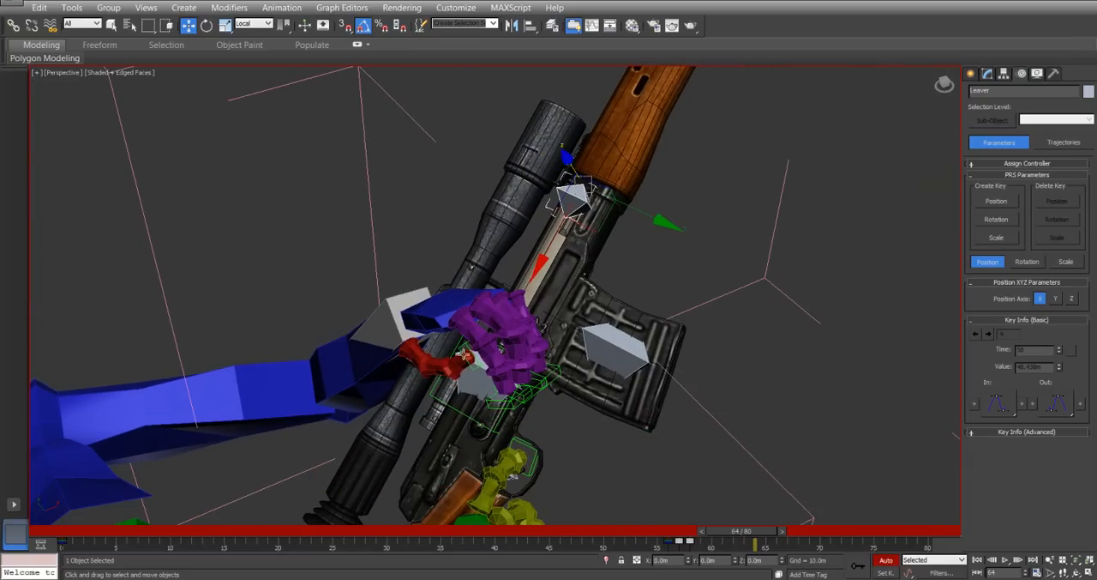
pyautogui.click(474, 375)
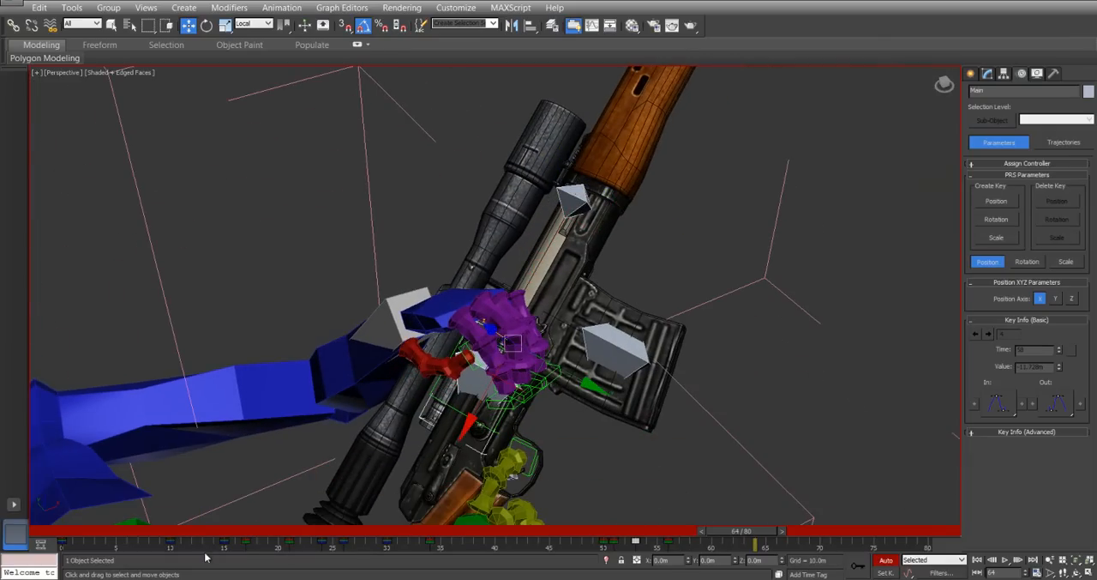
pyautogui.click(169, 541)
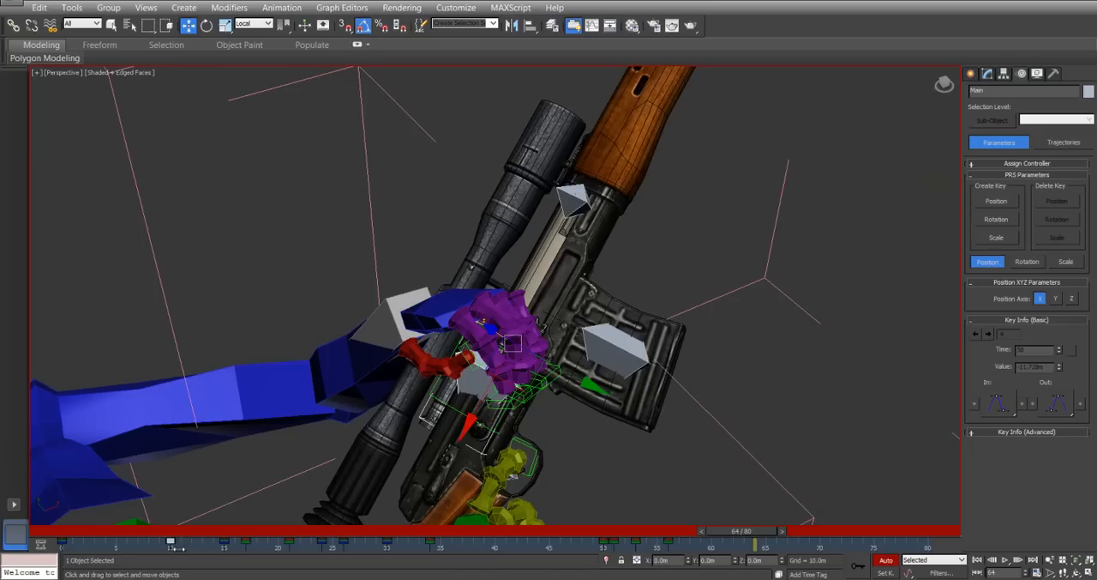
pyautogui.keyDown('shift'); pyautogui.moveTo(171, 541); pyautogui.dragTo(785, 537); pyautogui.keyUp('shift')
pyautogui.press('w')
pyautogui.keyDown('shift'); pyautogui.moveTo(675, 549); pyautogui.dragTo(708, 536); pyautogui.keyUp('shift')
pyautogui.press('w')
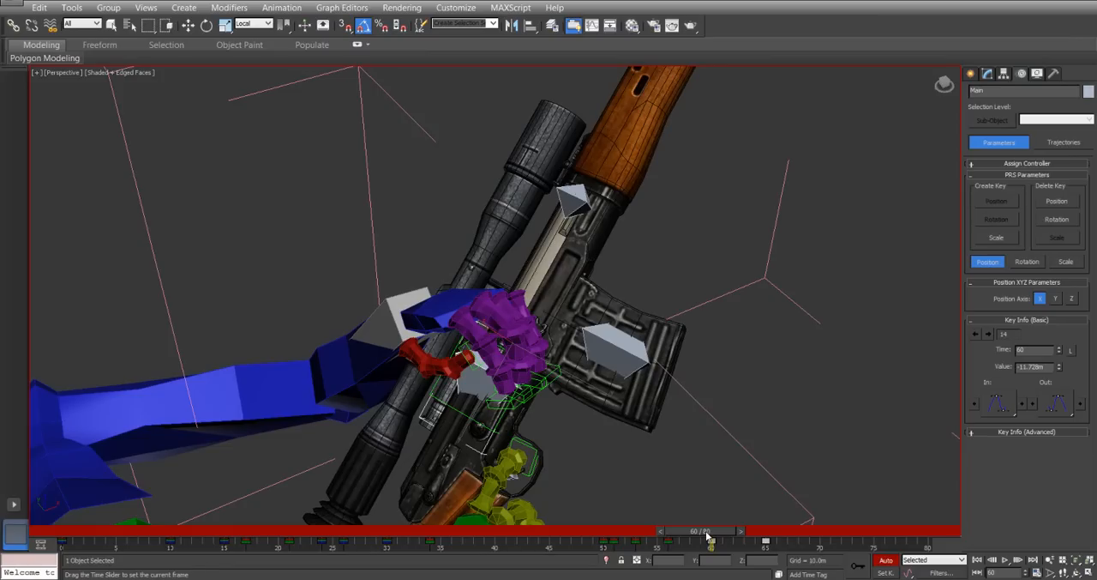
pyautogui.press('w')
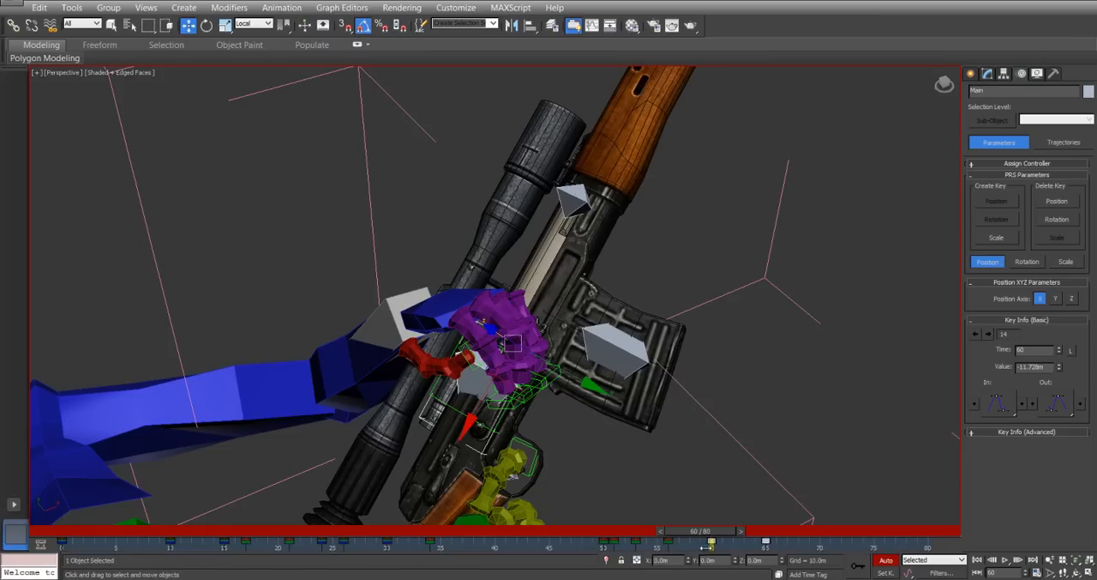
# Shift the Main control's last two keys two frames back, to frames 58 and 63.
pyautogui.moveTo(711, 543)
pyautogui.mouseDown()
pyautogui.moveTo(691, 542)
pyautogui.moveTo(748, 546)
pyautogui.moveTo(643, 546)
pyautogui.moveTo(700, 553)
pyautogui.mouseUp()
pyautogui.moveTo(710, 553); pyautogui.dragTo(731, 557)
pyautogui.press('w')
# Shift the left hand's bolt-pull keys one frame forward so that they start at frame 57.
pyautogui.click(442, 303)
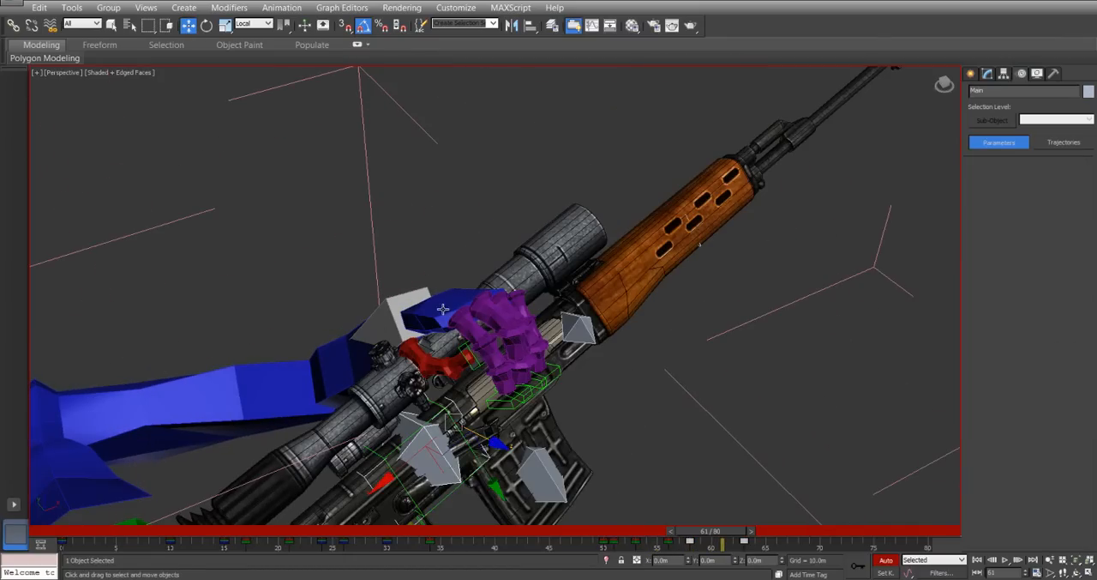
pyautogui.moveTo(742, 535); pyautogui.dragTo(676, 538)
pyautogui.press('w')
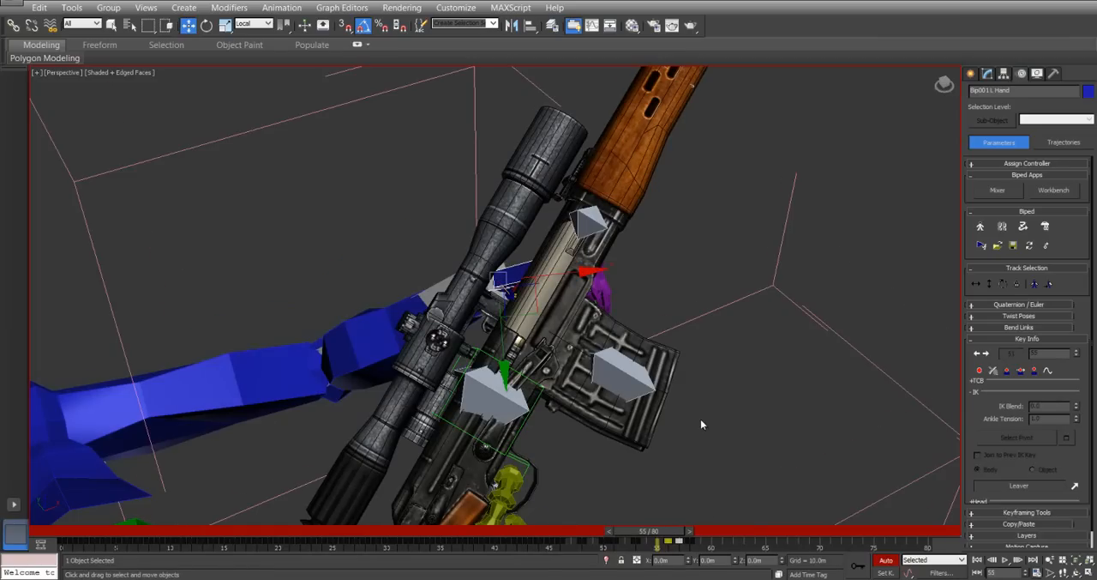
pyautogui.keyDown('alt'); pyautogui.moveTo(694, 447); pyautogui.dragTo(556, 309, button='middle'); pyautogui.keyUp('alt')
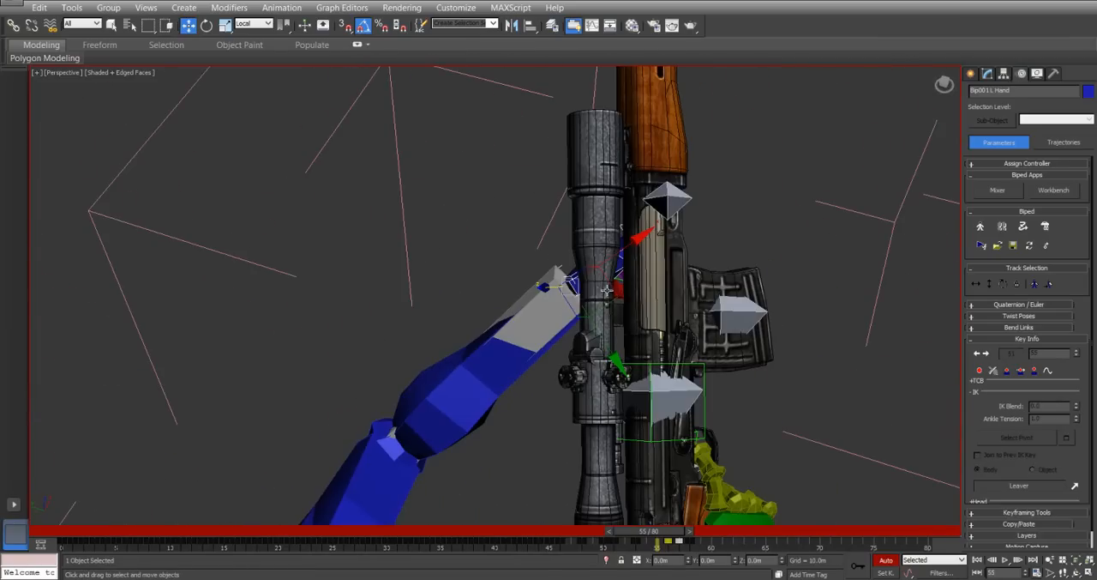
pyautogui.moveTo(611, 290); pyautogui.dragTo(483, 314)
pyautogui.moveTo(665, 536)
pyautogui.mouseDown()
pyautogui.moveTo(639, 531)
pyautogui.moveTo(643, 523)
pyautogui.moveTo(682, 529)
pyautogui.mouseUp()
pyautogui.press('w')
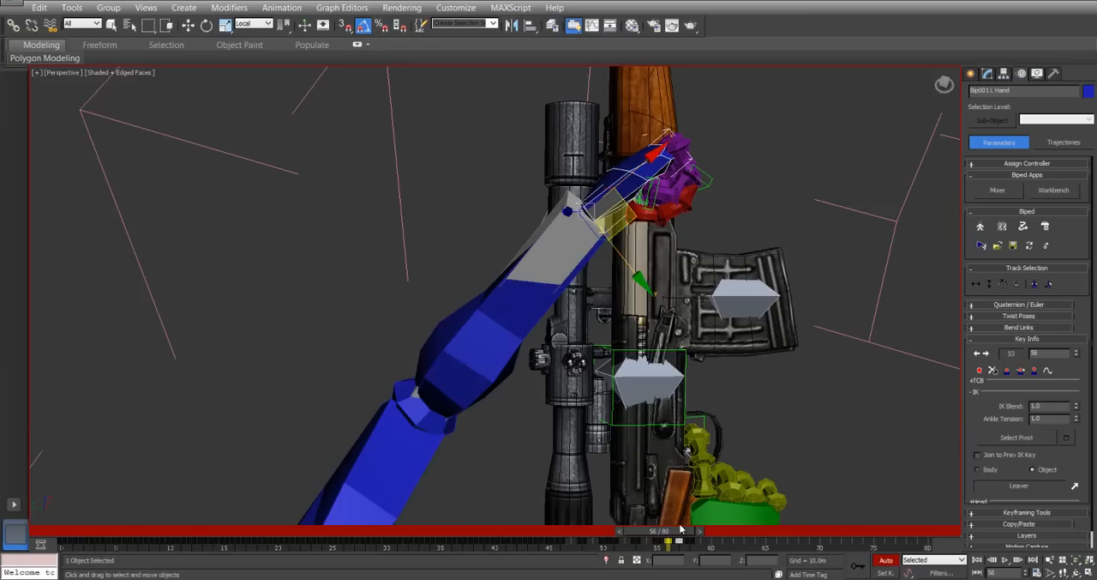
pyautogui.moveTo(657, 547)
pyautogui.mouseDown()
pyautogui.moveTo(706, 548)
pyautogui.moveTo(616, 535)
pyautogui.moveTo(668, 539)
pyautogui.mouseUp()
pyautogui.press('w')
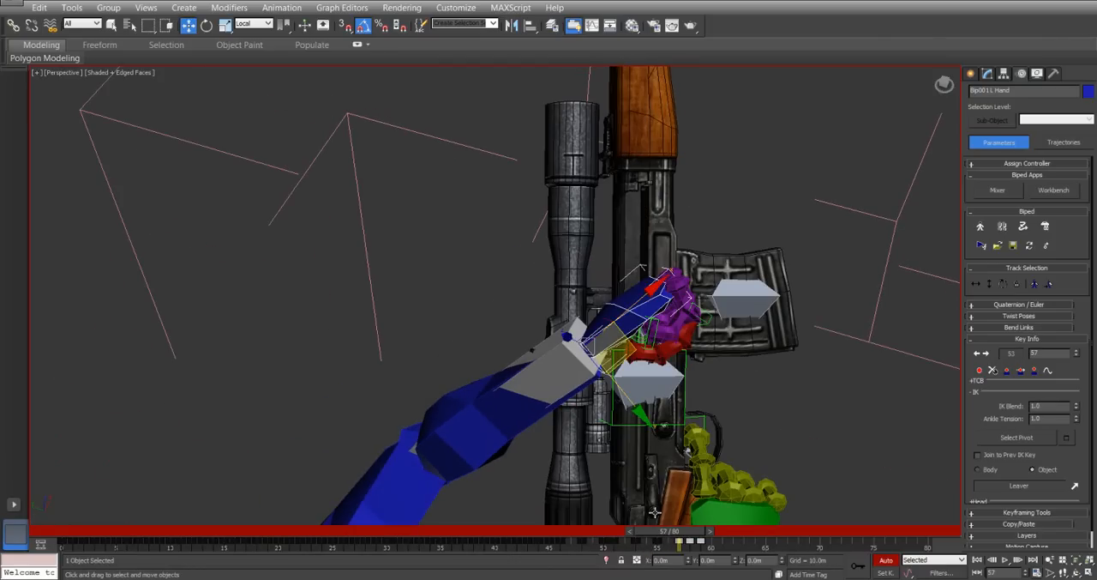
# Shift the Leaver's bolt-pull keys one frame forward to match the left hand's timing, starting at frame 57.
pyautogui.keyDown('alt'); pyautogui.moveTo(689, 359); pyautogui.dragTo(657, 304, button='middle'); pyautogui.keyUp('alt')
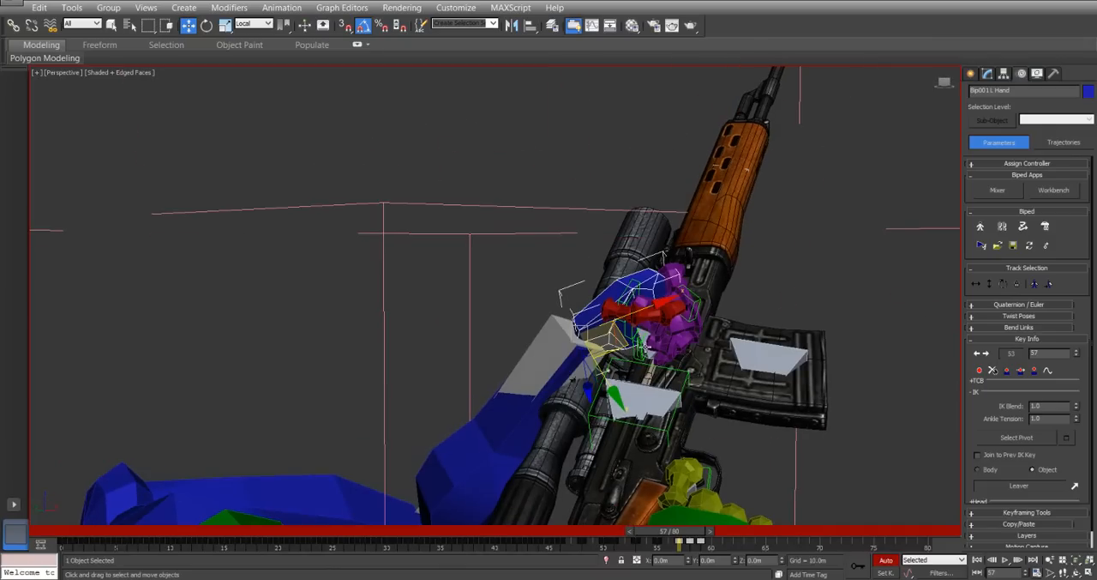
pyautogui.click(649, 359)
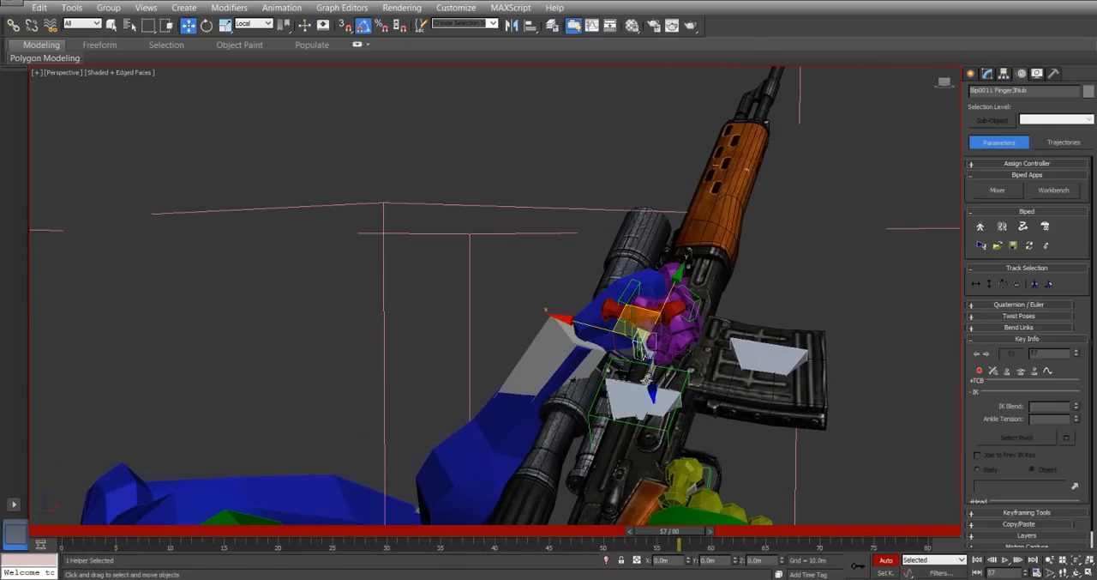
pyautogui.click(643, 351)
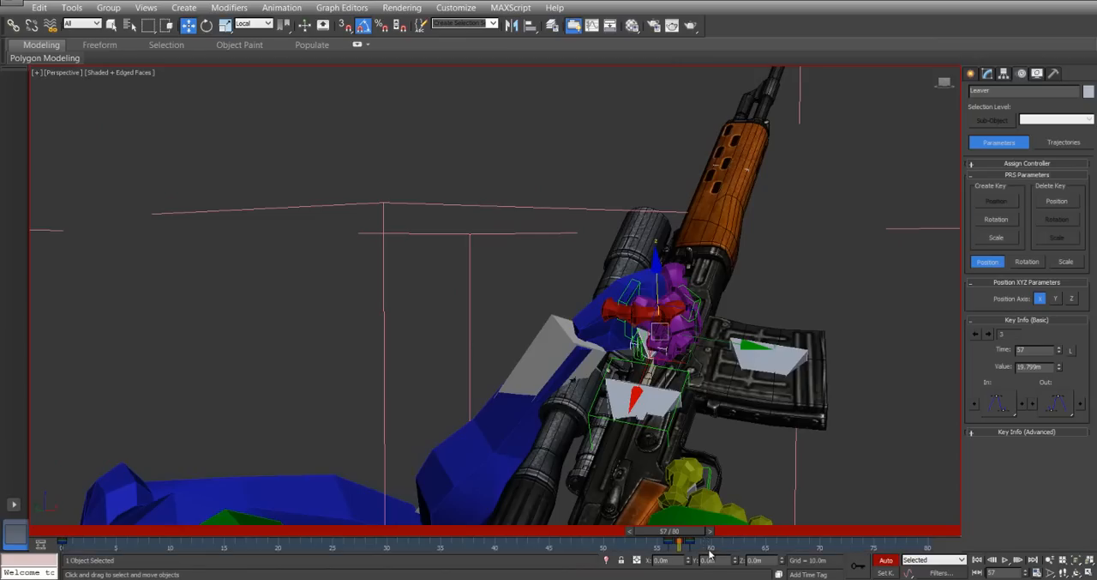
pyautogui.moveTo(667, 552)
pyautogui.mouseDown()
pyautogui.moveTo(685, 536)
pyautogui.moveTo(667, 536)
pyautogui.moveTo(678, 540)
pyautogui.mouseUp()
pyautogui.press('w')
# Rotate the left hand at the wrist at frame 56 to angle it for the approach to the bolt.
pyautogui.click(558, 281)
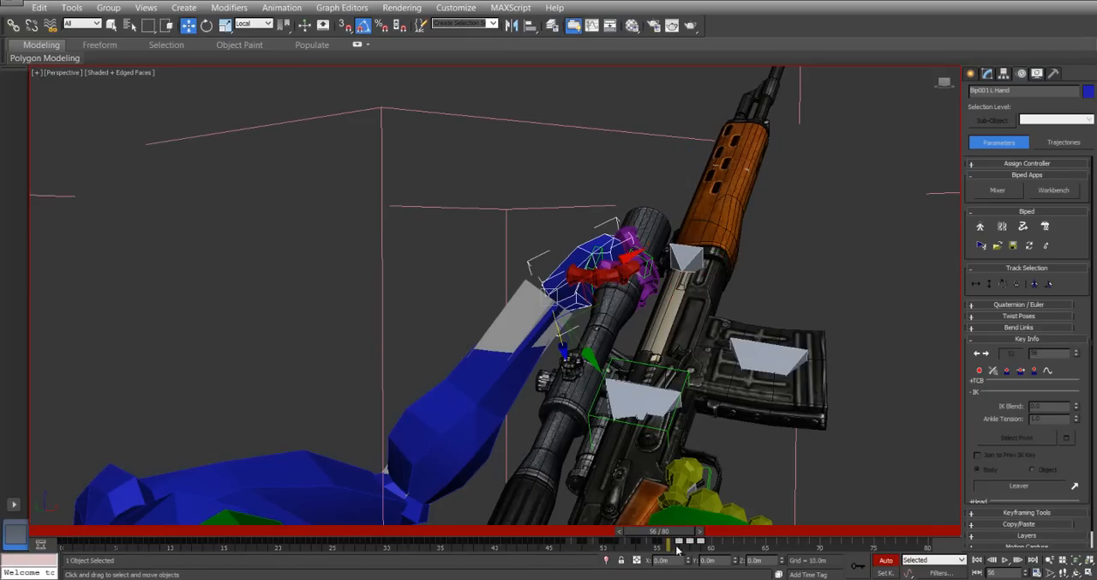
pyautogui.rightClick(596, 255)
pyautogui.click(612, 267)
pyautogui.rightClick(573, 313)
pyautogui.click(591, 332)
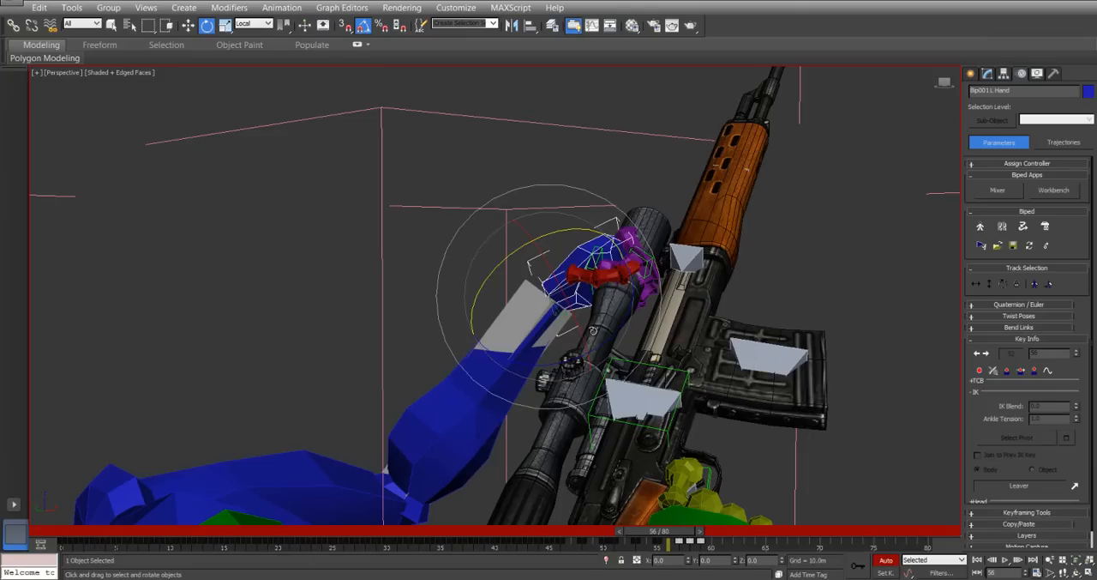
pyautogui.moveTo(610, 341); pyautogui.dragTo(624, 332)
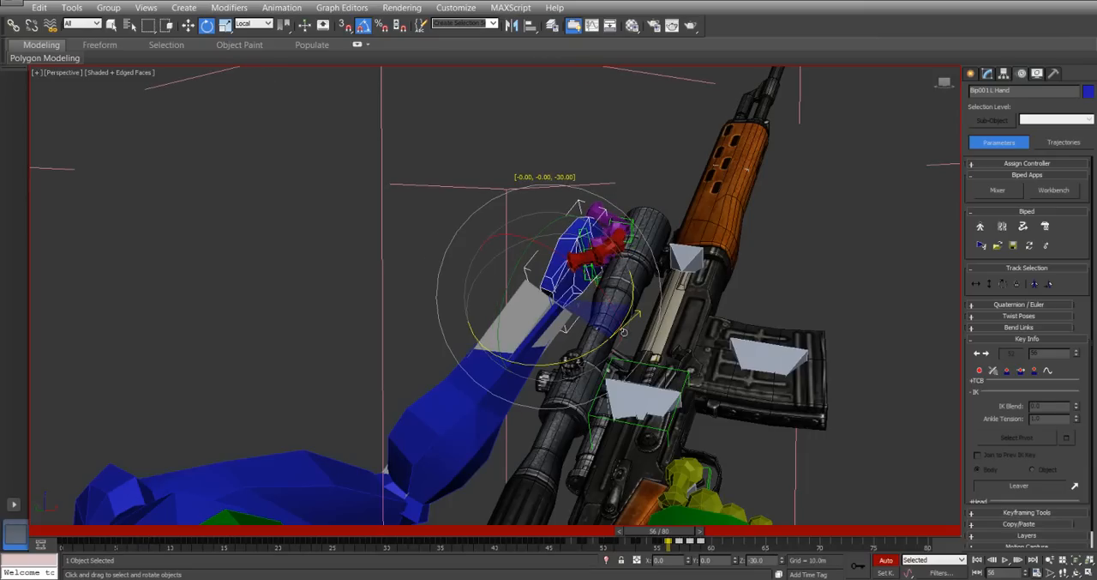
# Move the left hand outward from the rifle at frame 56.
pyautogui.rightClick(535, 271)
pyautogui.click(573, 294)
pyautogui.keyDown('alt'); pyautogui.moveTo(573, 294); pyautogui.dragTo(616, 345, button='middle'); pyautogui.keyUp('alt')
pyautogui.moveTo(595, 276); pyautogui.dragTo(560, 277)
pyautogui.moveTo(675, 541)
pyautogui.mouseDown()
pyautogui.moveTo(661, 537)
pyautogui.moveTo(677, 536)
pyautogui.mouseUp()
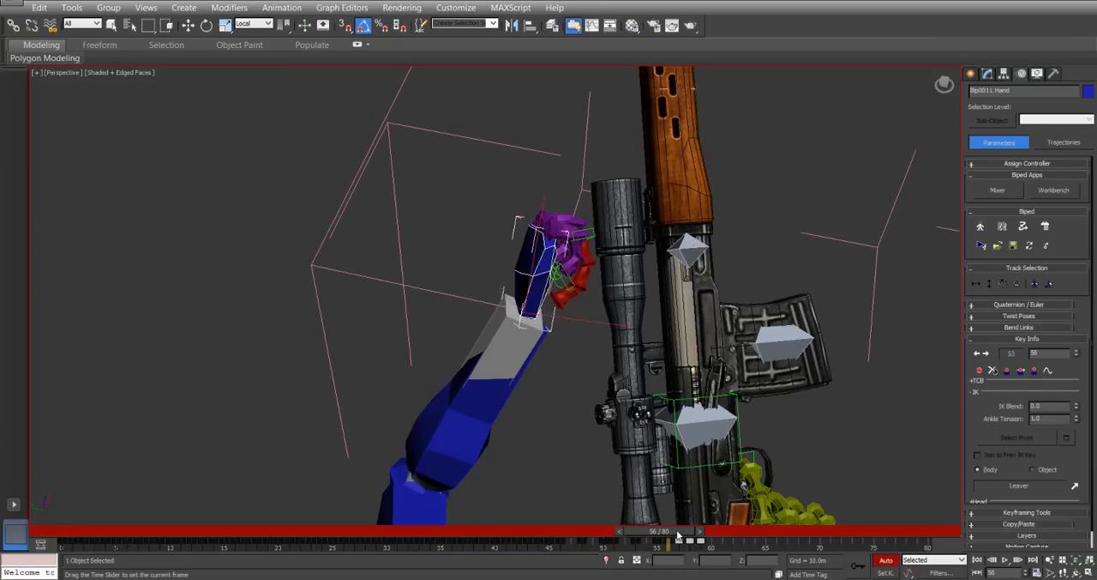
# Refine the left hand's position beside the scope at frame 56 so it approaches the bolt from outside.
pyautogui.rightClick(529, 226)
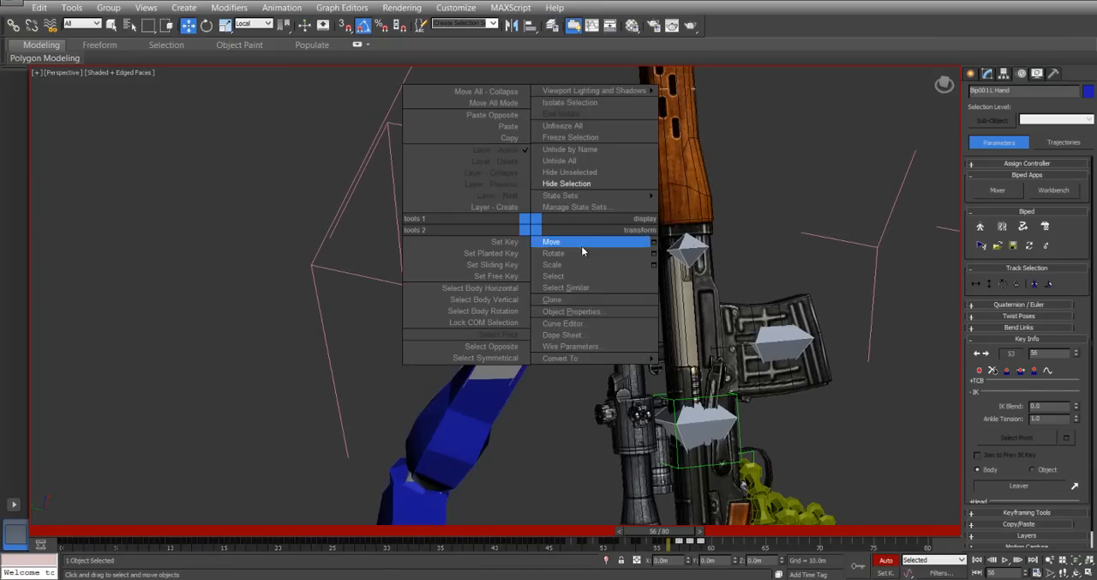
pyautogui.click(588, 251)
pyautogui.moveTo(583, 245); pyautogui.dragTo(619, 279)
pyautogui.keyDown('alt'); pyautogui.moveTo(607, 262); pyautogui.dragTo(585, 247, button='middle'); pyautogui.keyUp('alt')
pyautogui.rightClick(609, 288)
pyautogui.click(629, 302)
pyautogui.moveTo(566, 318)
pyautogui.mouseDown()
pyautogui.moveTo(538, 341)
pyautogui.moveTo(550, 312)
pyautogui.mouseUp()
pyautogui.moveTo(664, 536)
pyautogui.mouseDown()
pyautogui.moveTo(677, 537)
pyautogui.moveTo(668, 530)
pyautogui.mouseUp()
pyautogui.keyDown('alt'); pyautogui.moveTo(628, 368); pyautogui.dragTo(682, 279, button='middle'); pyautogui.keyUp('alt')
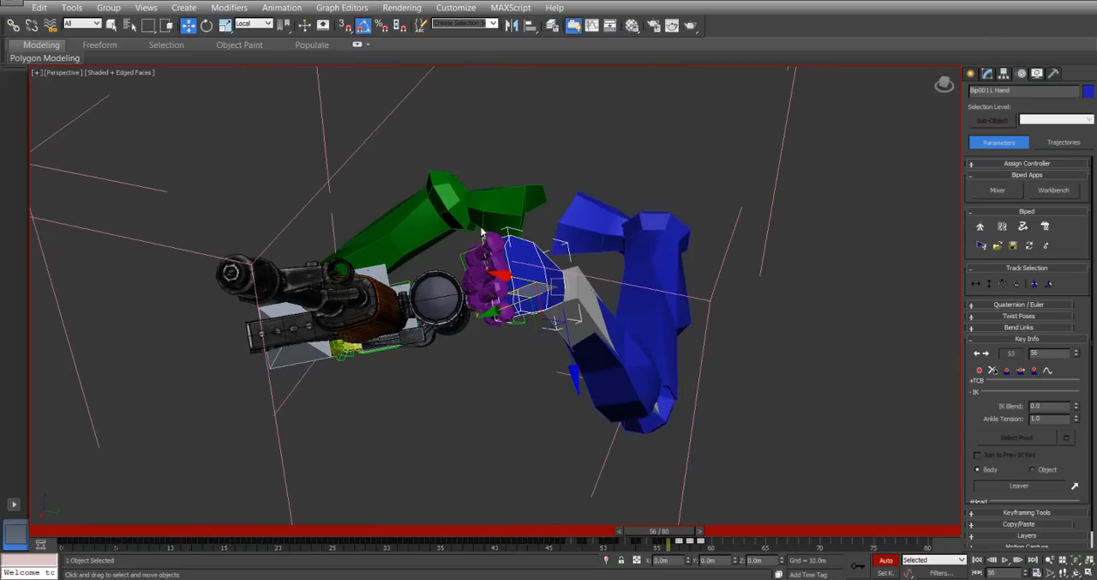
# Raise the left hand above the scope at frame 56 using the World coordinate system.
pyautogui.click(246, 24)
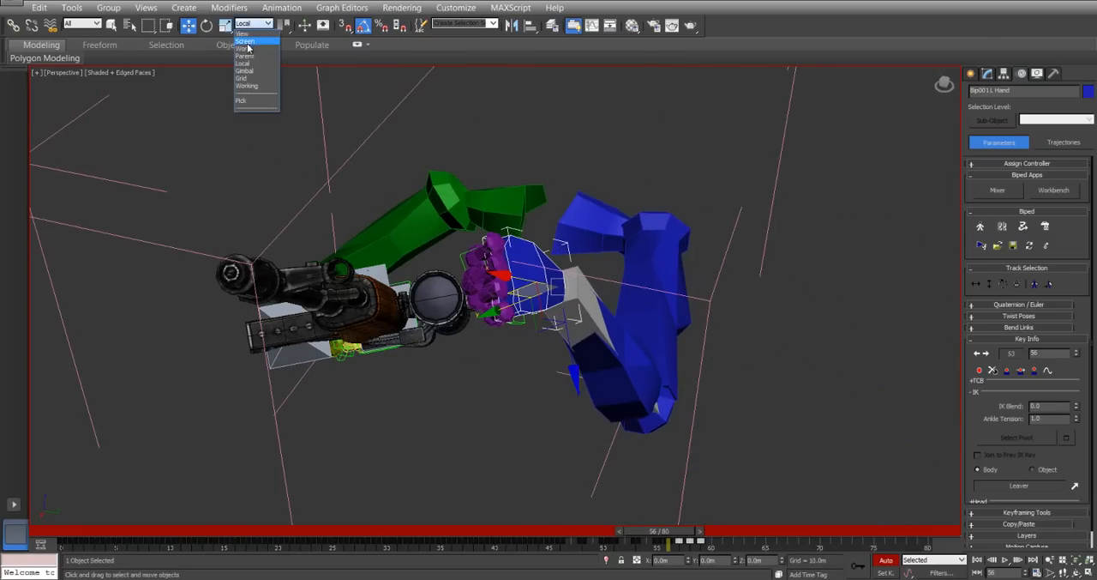
pyautogui.click(249, 53)
pyautogui.keyDown('alt'); pyautogui.moveTo(457, 255); pyautogui.dragTo(482, 281, button='middle'); pyautogui.keyUp('alt')
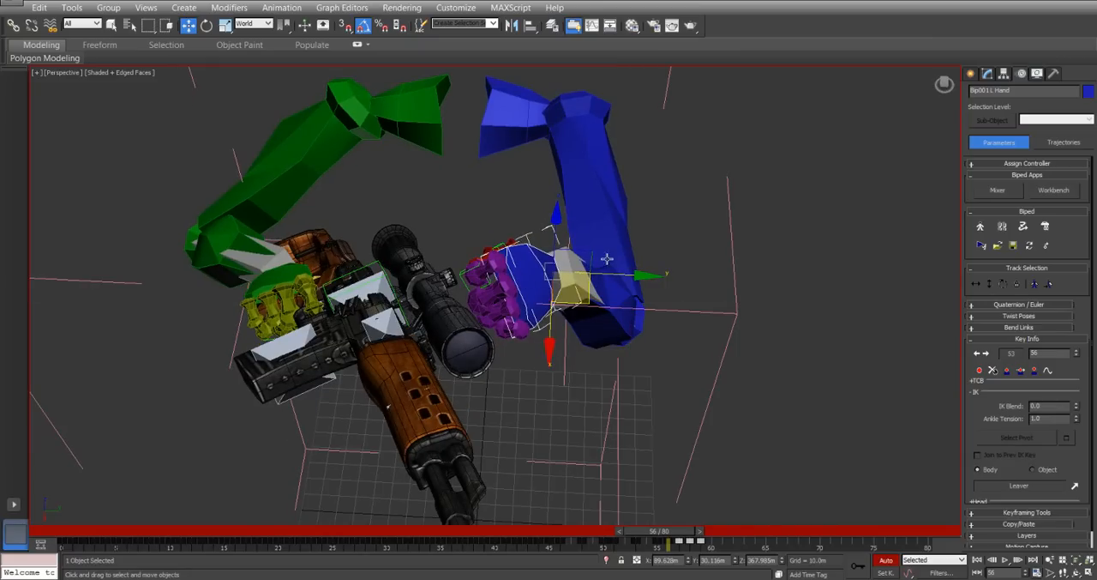
pyautogui.moveTo(596, 258); pyautogui.dragTo(572, 227)
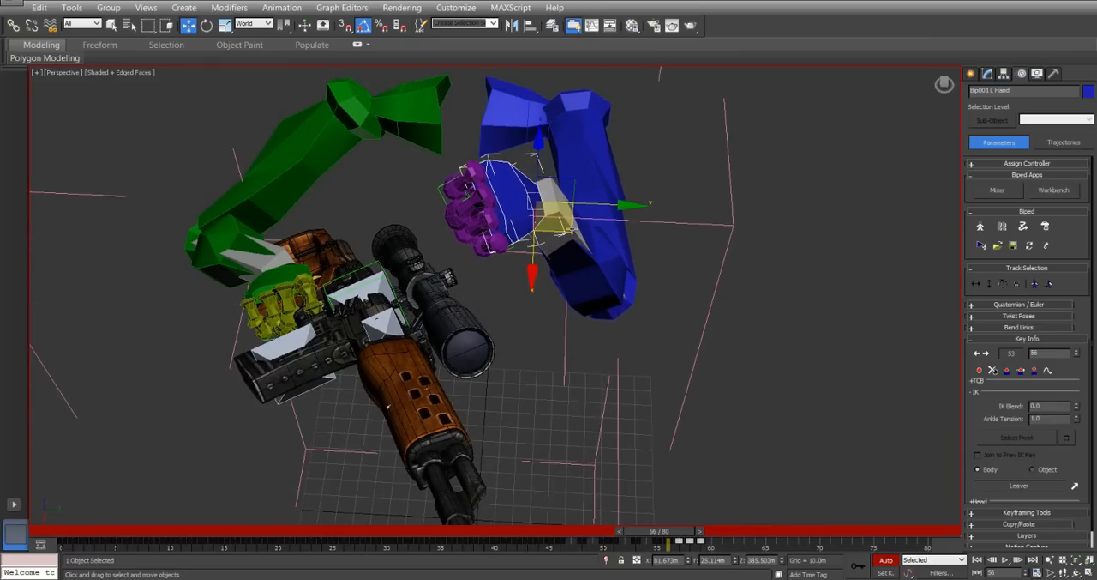
# Delete the left hand's key at frame 57.
pyautogui.moveTo(664, 533)
pyautogui.mouseDown()
pyautogui.moveTo(650, 533)
pyautogui.moveTo(678, 534)
pyautogui.moveTo(670, 542)
pyautogui.mouseUp()
pyautogui.press('w')
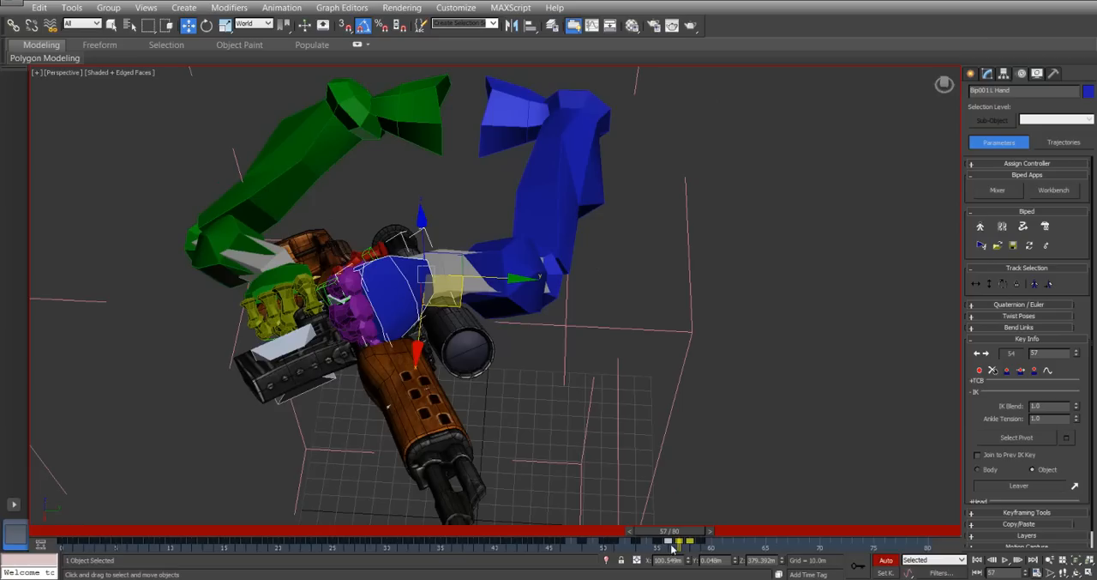
pyautogui.click(680, 546)
pyautogui.press('Delete')
pyautogui.moveTo(678, 533); pyautogui.dragTo(696, 535)
pyautogui.press('w')
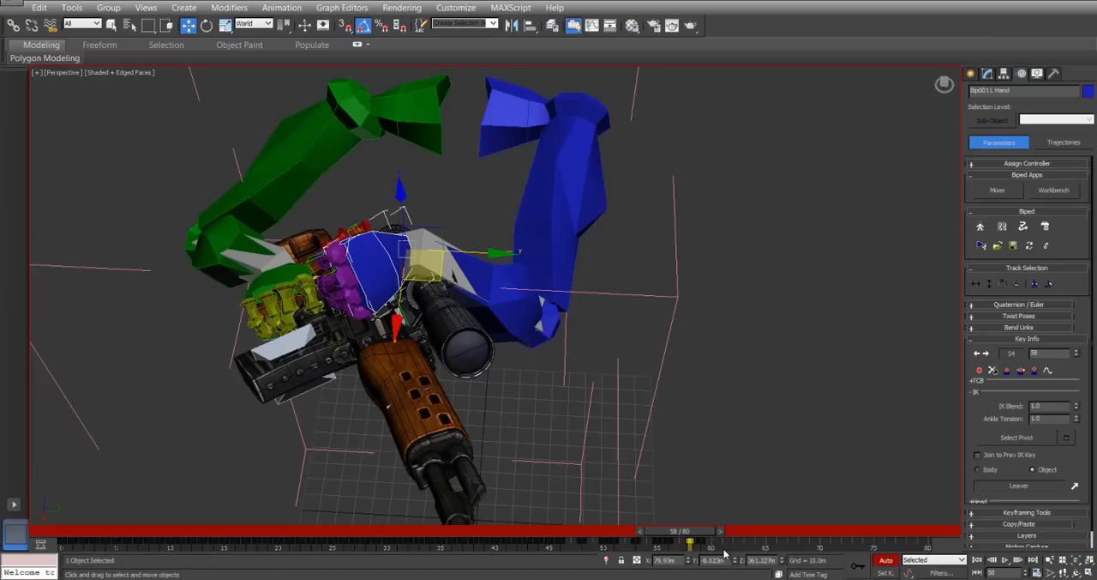
# Shift the Leaver's bolt-pull keys one frame forward so that they start at frame 58.
pyautogui.moveTo(686, 550); pyautogui.dragTo(684, 549)
pyautogui.keyDown('alt'); pyautogui.moveTo(295, 257); pyautogui.dragTo(398, 273, button='middle'); pyautogui.keyUp('alt')
pyautogui.scroll(5, 367, 326)
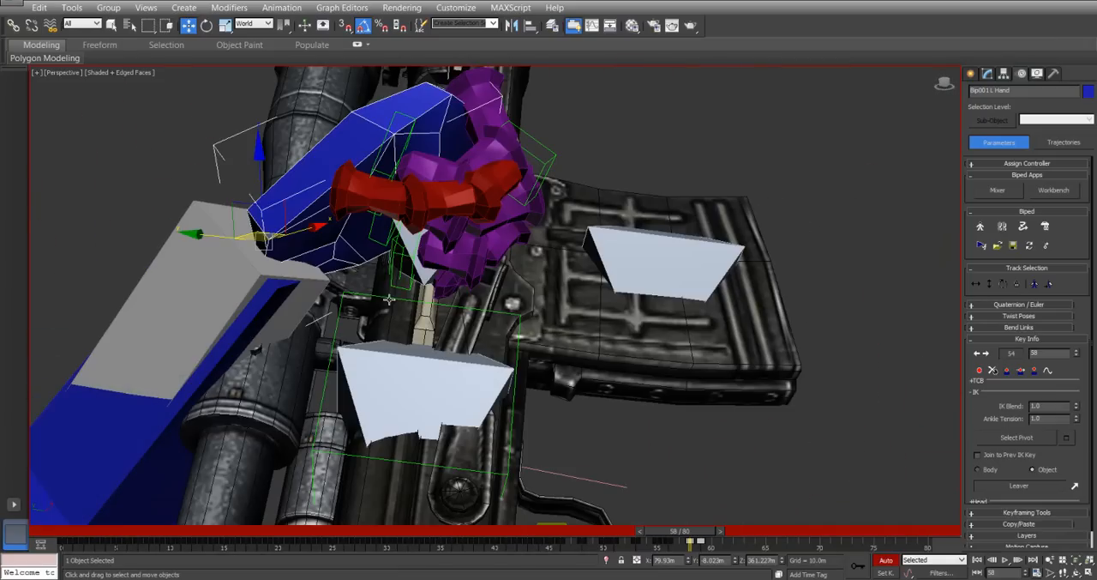
pyautogui.click(413, 240)
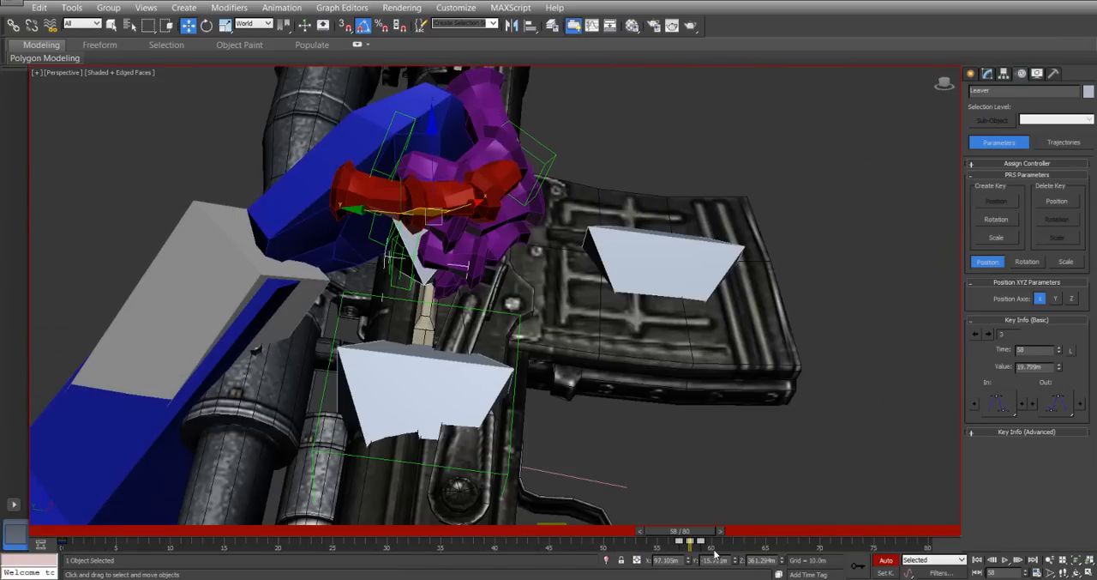
pyautogui.moveTo(679, 543); pyautogui.dragTo(700, 533)
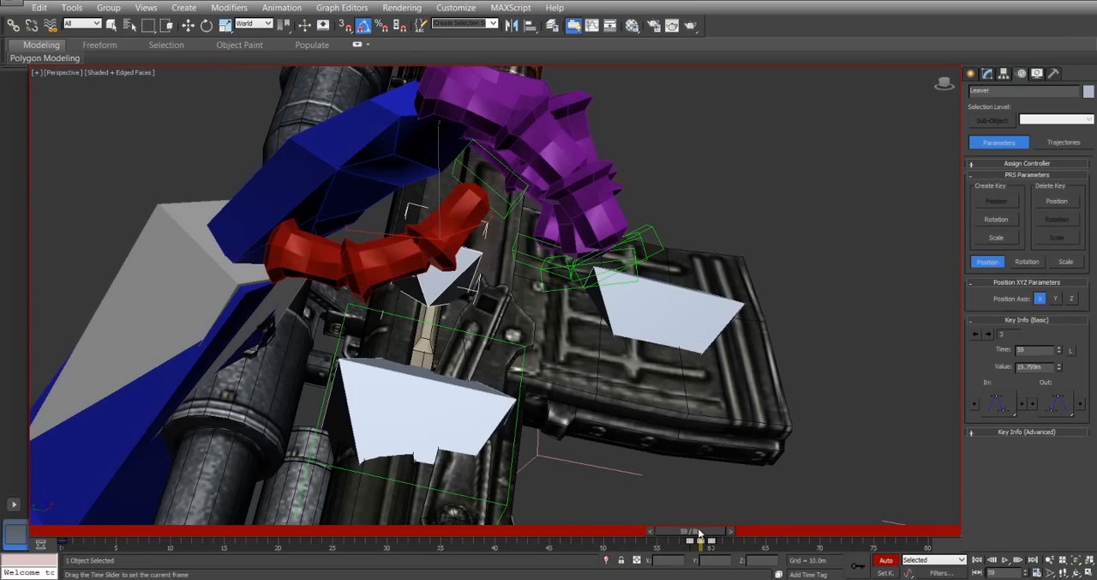
pyautogui.press('w')
pyautogui.keyDown('alt'); pyautogui.moveTo(630, 324); pyautogui.dragTo(566, 410, button='middle'); pyautogui.keyUp('alt')
pyautogui.scroll(-3, 547, 323)
# Retime the Leaver's keys so that it stays pulled back at frame 60 and returns forward at frame 61.
pyautogui.moveTo(695, 536)
pyautogui.mouseDown()
pyautogui.moveTo(648, 534)
pyautogui.moveTo(697, 546)
pyautogui.moveTo(682, 549)
pyautogui.moveTo(635, 540)
pyautogui.moveTo(700, 548)
pyautogui.mouseUp()
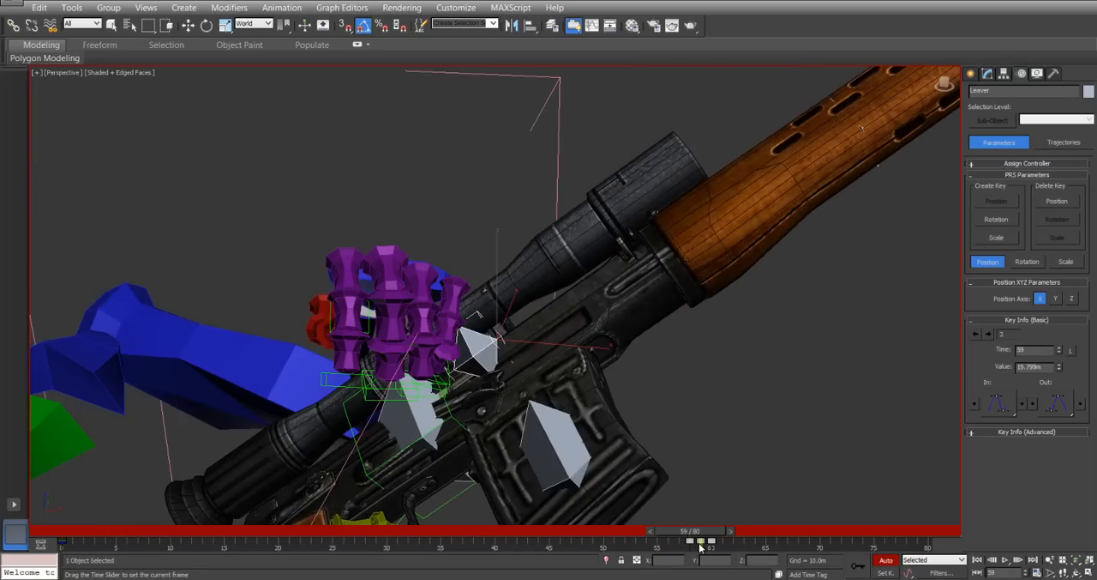
pyautogui.press('w')
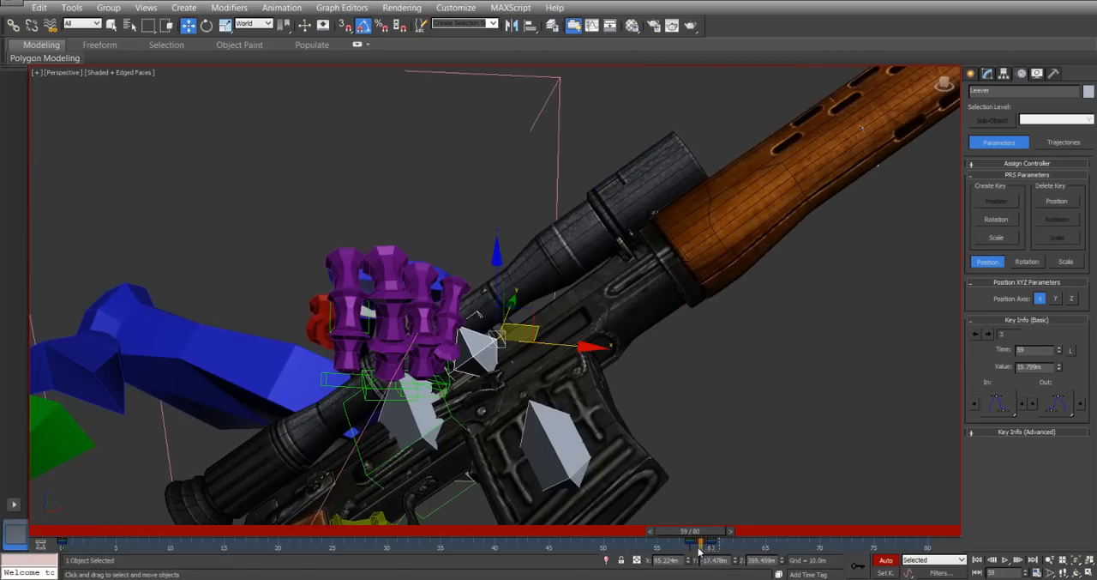
pyautogui.moveTo(520, 332); pyautogui.dragTo(592, 282)
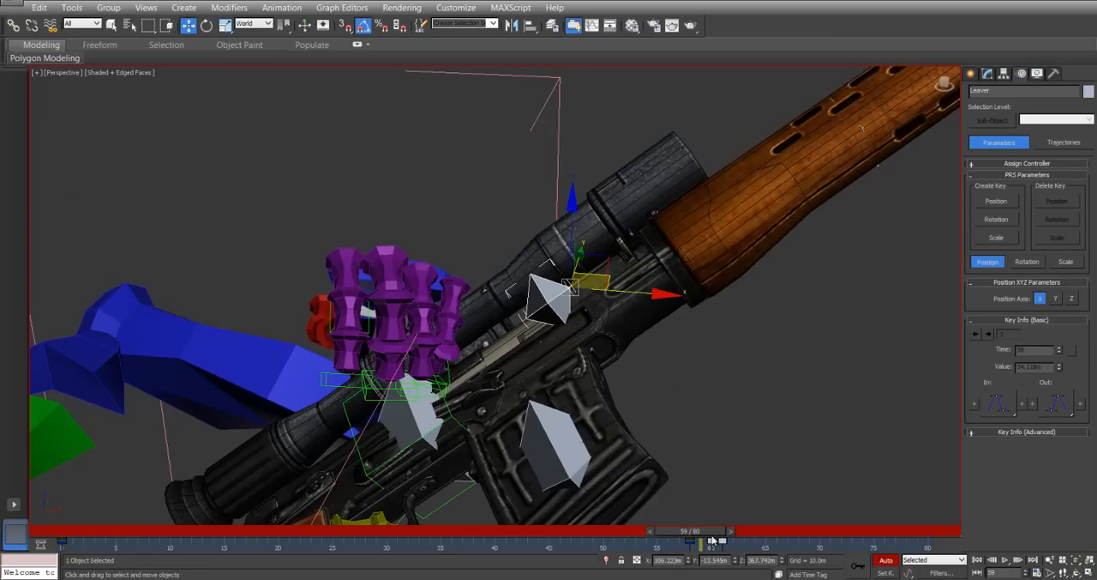
pyautogui.hotkey('ctrl', 'z')
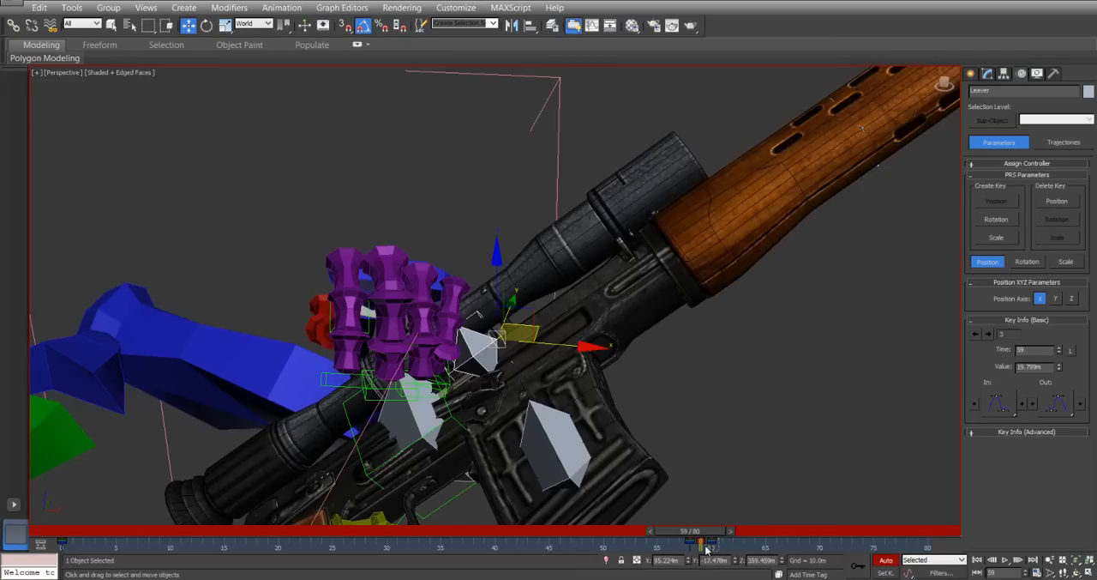
pyautogui.moveTo(699, 556)
pyautogui.mouseDown()
pyautogui.moveTo(712, 545)
pyautogui.moveTo(702, 544)
pyautogui.mouseUp()
pyautogui.hotkey('ctrl', 'z')
# Extend the left hand's bolt-pull keys by one frame so that they span frames 58 to 60.
pyautogui.keyDown('alt'); pyautogui.moveTo(478, 406); pyautogui.dragTo(563, 429, button='middle'); pyautogui.keyUp('alt')
pyautogui.click(393, 331)
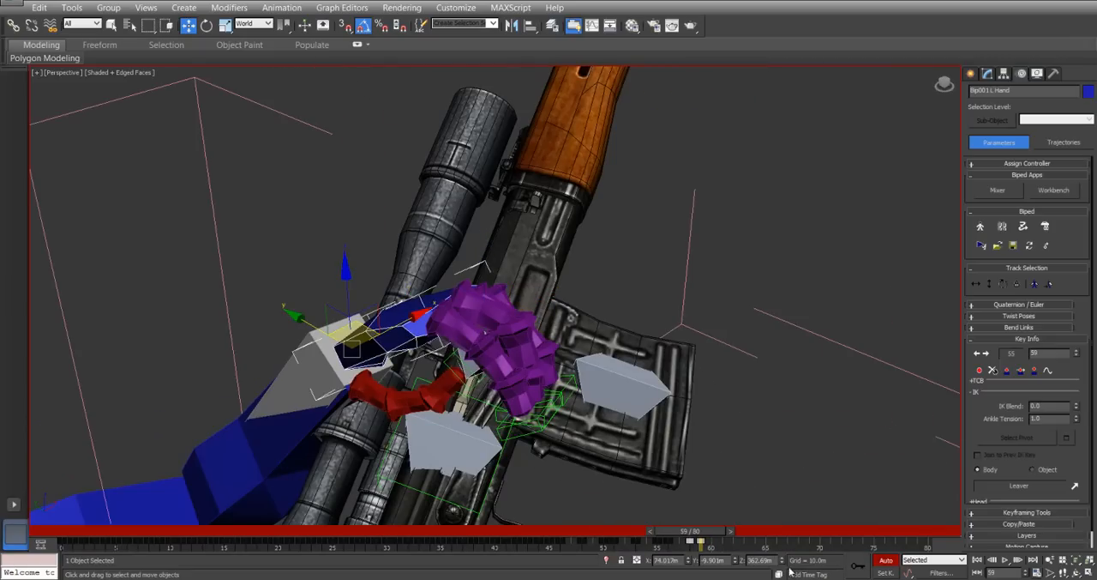
pyautogui.click(715, 546)
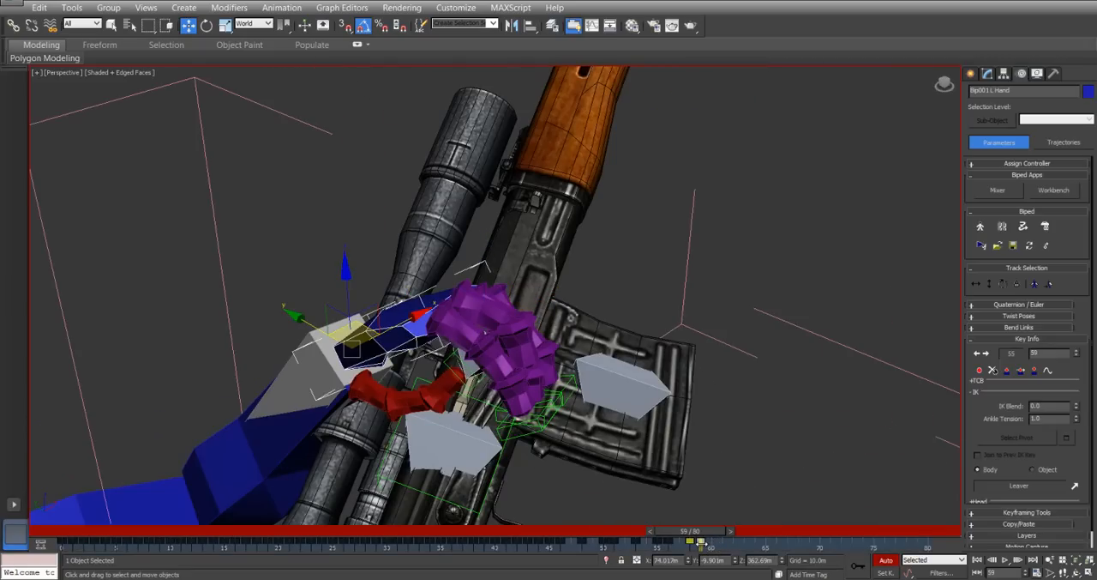
pyautogui.moveTo(701, 544); pyautogui.dragTo(724, 535)
pyautogui.press('w')
pyautogui.press('w')
pyautogui.press('w')
pyautogui.keyDown('alt'); pyautogui.moveTo(591, 363); pyautogui.dragTo(605, 282, button='middle'); pyautogui.keyUp('alt')
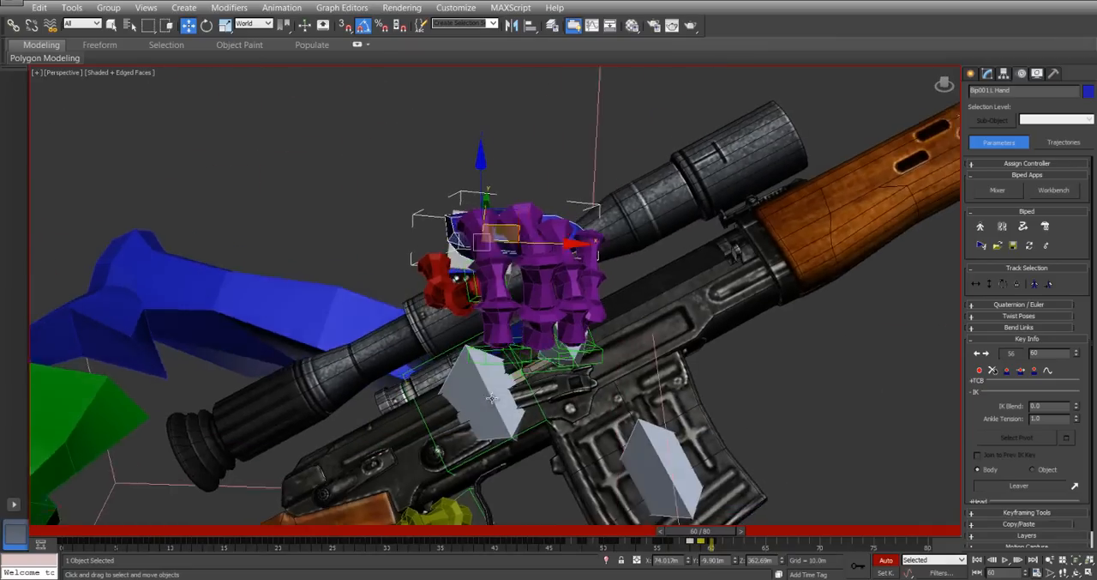
# Shift the Main control's last two keys forward to frames 61 and 65.
pyautogui.keyDown('alt'); pyautogui.moveTo(481, 397); pyautogui.dragTo(542, 393, button='middle'); pyautogui.keyUp('alt')
pyautogui.click(499, 405)
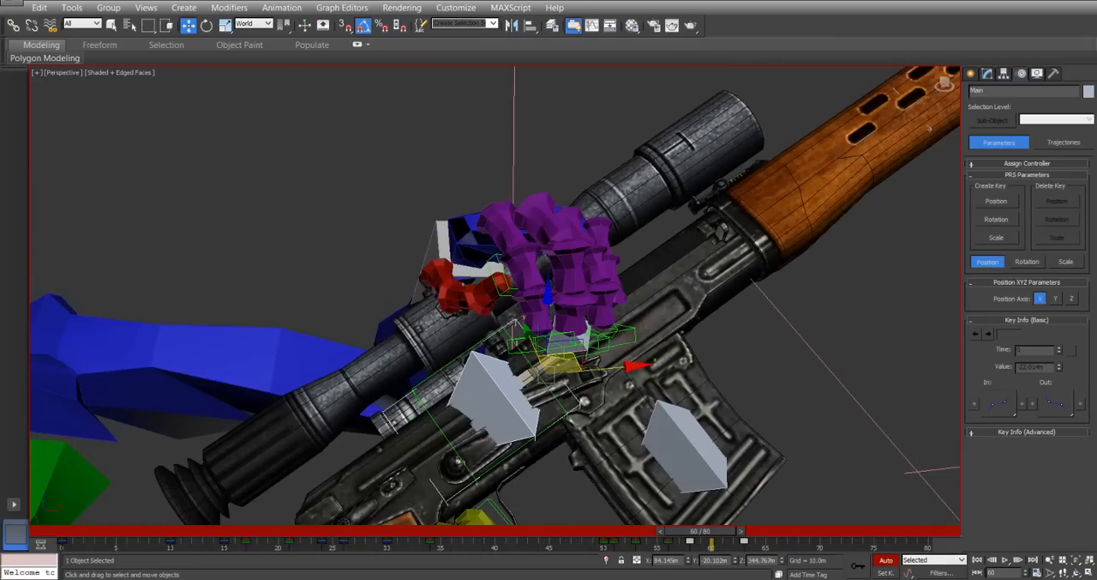
pyautogui.click(700, 545)
pyautogui.moveTo(691, 544); pyautogui.dragTo(735, 534)
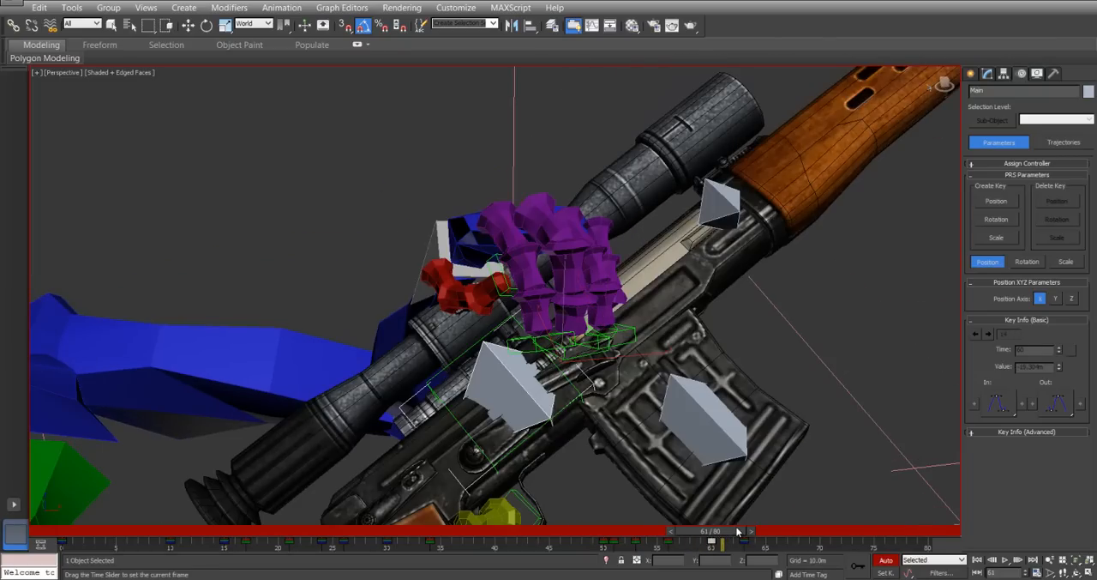
pyautogui.press('w')
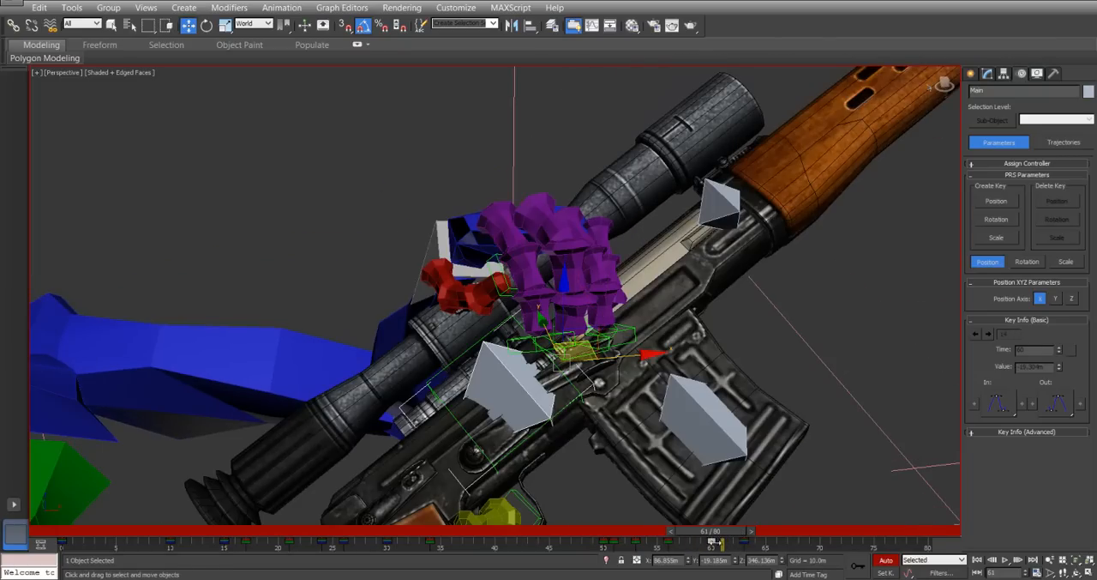
pyautogui.moveTo(711, 541); pyautogui.dragTo(745, 540)
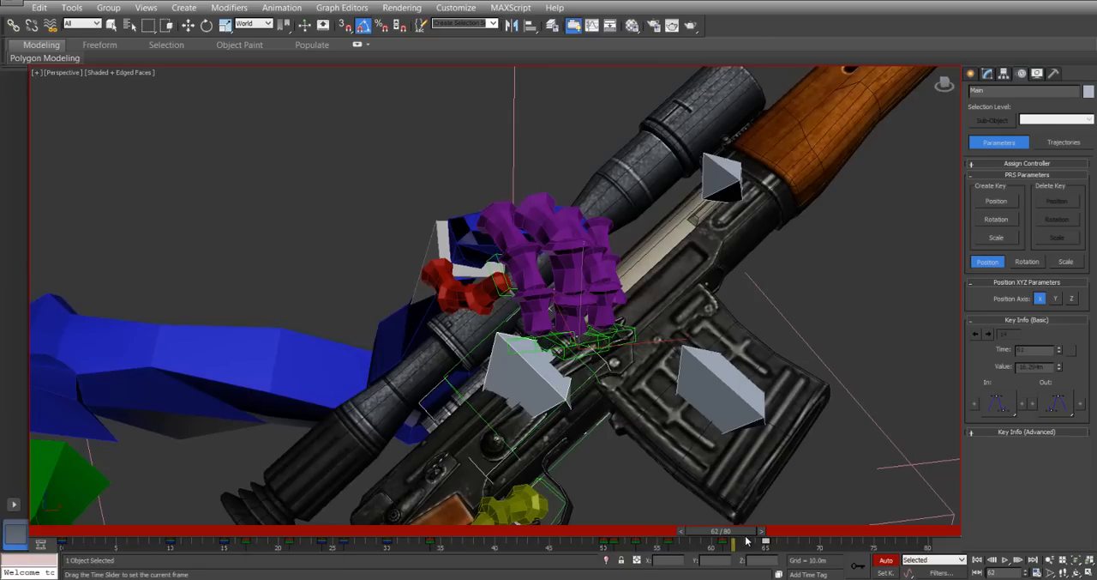
pyautogui.moveTo(748, 541)
pyautogui.mouseDown()
pyautogui.moveTo(765, 543)
pyautogui.moveTo(756, 545)
pyautogui.mouseUp()
pyautogui.press('w')
# Copy the left hand's key from frame 10 to frame 65 to return it to the handguard.
pyautogui.keyDown('alt'); pyautogui.moveTo(409, 290); pyautogui.dragTo(512, 316, button='middle'); pyautogui.keyUp('alt')
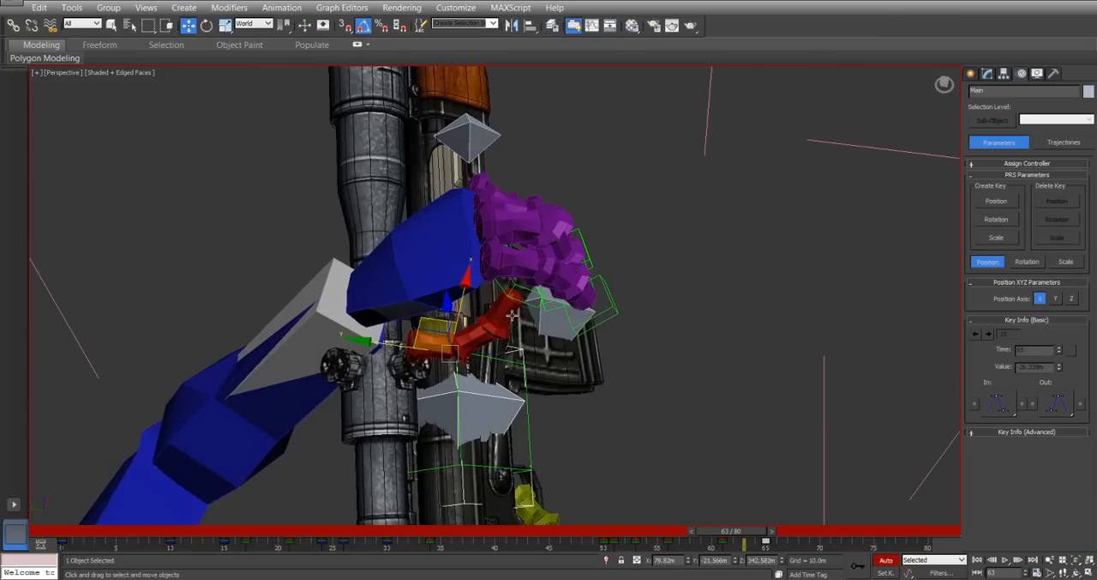
pyautogui.click(426, 234)
pyautogui.moveTo(734, 539); pyautogui.dragTo(767, 545)
pyautogui.press('w')
pyautogui.keyDown('alt'); pyautogui.moveTo(587, 305); pyautogui.dragTo(484, 263, button='middle'); pyautogui.keyUp('alt')
pyautogui.scroll(-3, 493, 275)
pyautogui.keyDown('alt'); pyautogui.moveTo(434, 320); pyautogui.dragTo(355, 418, button='middle'); pyautogui.keyUp('alt')
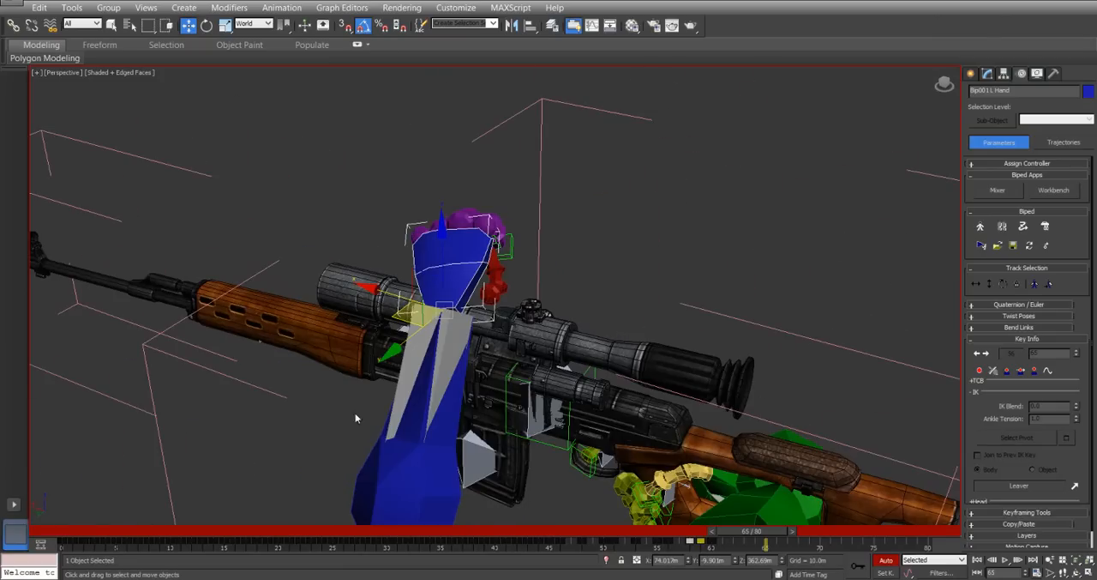
pyautogui.click(170, 544)
pyautogui.keyDown('shift'); pyautogui.moveTo(171, 544); pyautogui.dragTo(732, 535); pyautogui.keyUp('shift')
pyautogui.press('w')
# Reposition the left hand at frames 62 and 64 so it swings outside and below the scope toward the handguard.
pyautogui.keyDown('alt'); pyautogui.moveTo(477, 174); pyautogui.dragTo(596, 233, button='middle'); pyautogui.keyUp('alt')
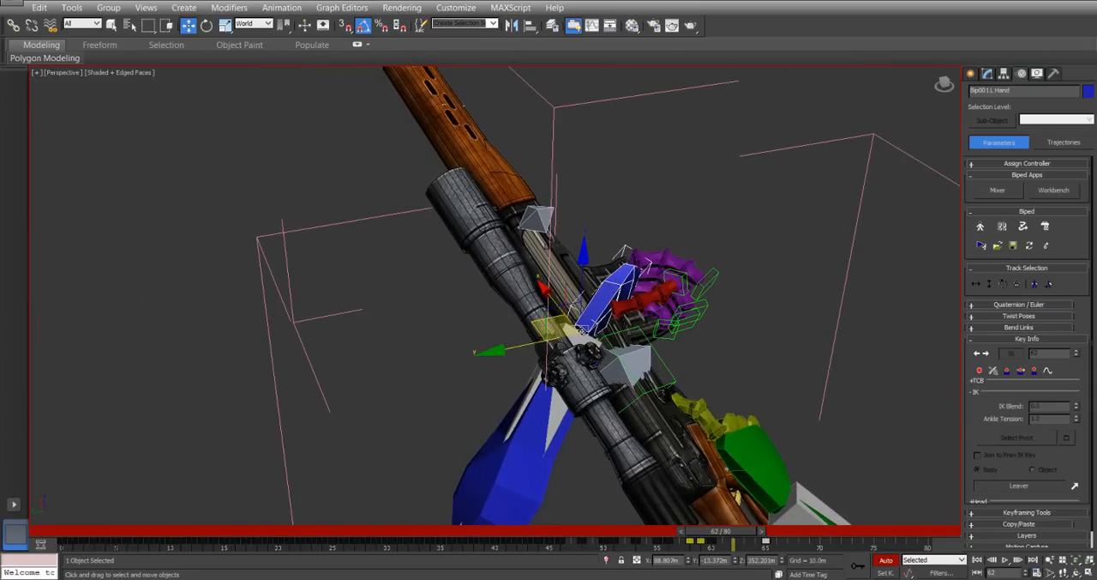
pyautogui.moveTo(536, 327); pyautogui.dragTo(350, 458)
pyautogui.moveTo(724, 536); pyautogui.dragTo(750, 539)
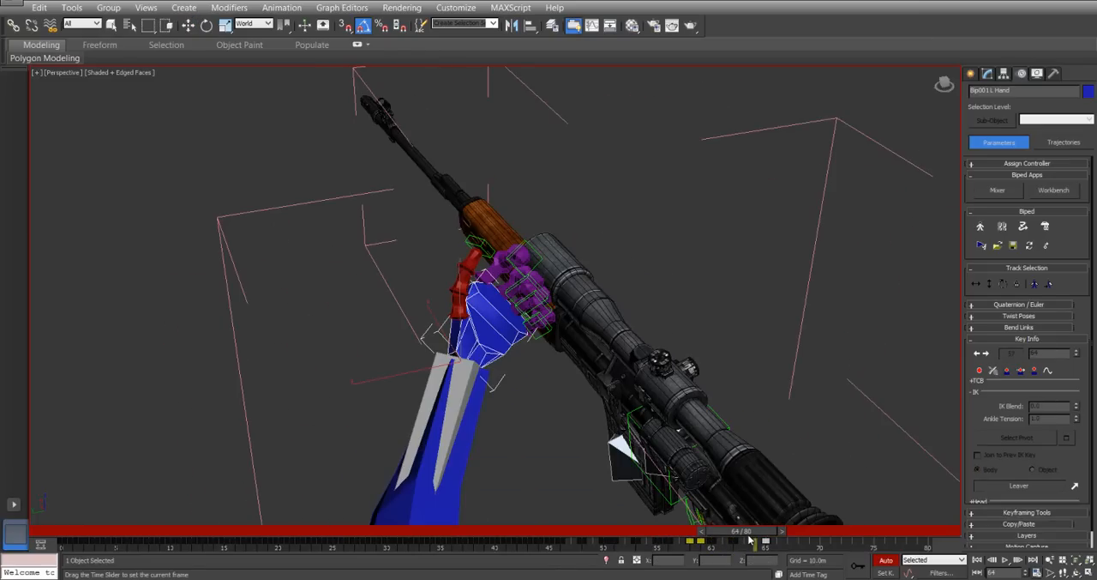
pyautogui.press('w')
pyautogui.keyDown('alt'); pyautogui.moveTo(525, 332); pyautogui.dragTo(676, 265, button='middle'); pyautogui.keyUp('alt')
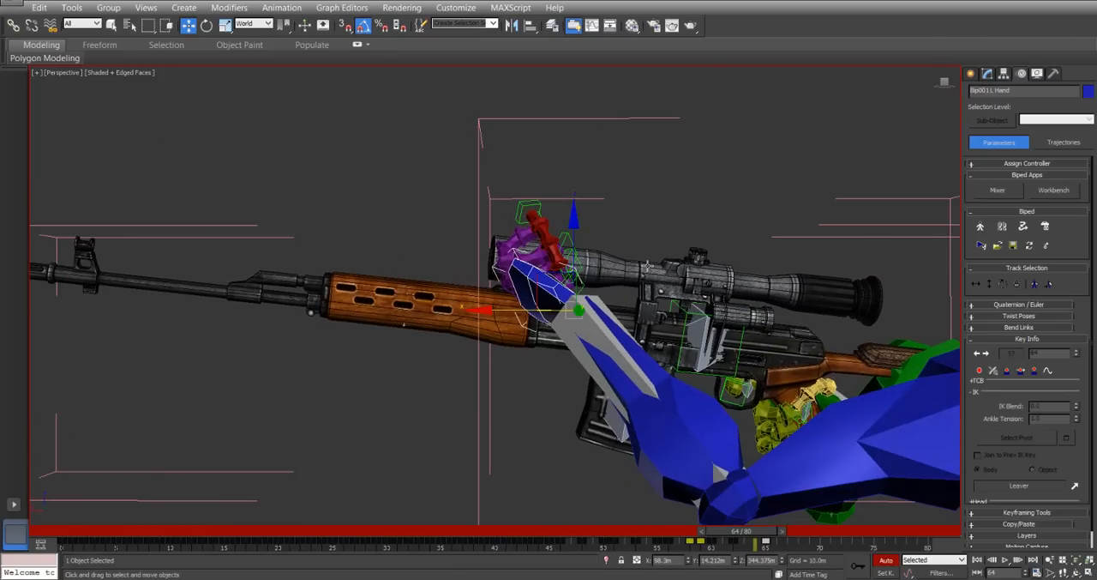
pyautogui.moveTo(536, 277); pyautogui.dragTo(498, 375)
pyautogui.moveTo(740, 533); pyautogui.dragTo(769, 408)
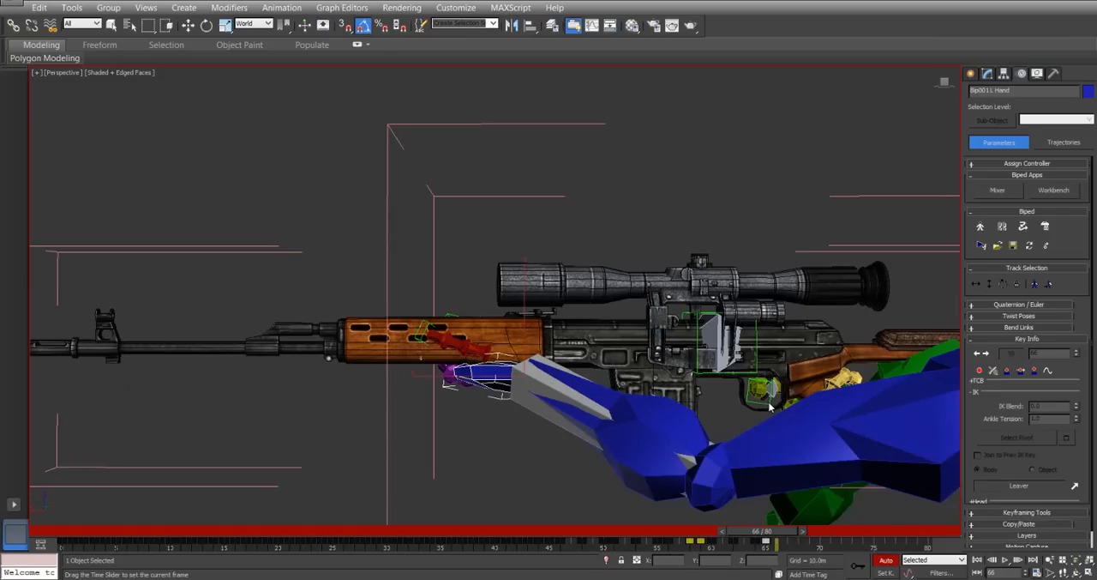
pyautogui.press('w')
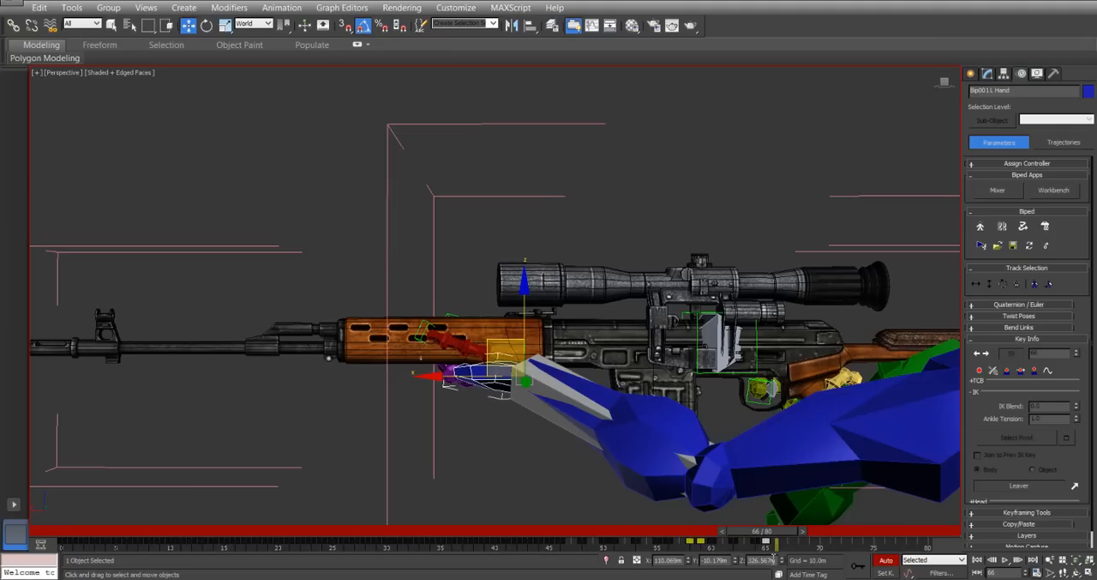
pyautogui.moveTo(774, 536); pyautogui.dragTo(765, 537)
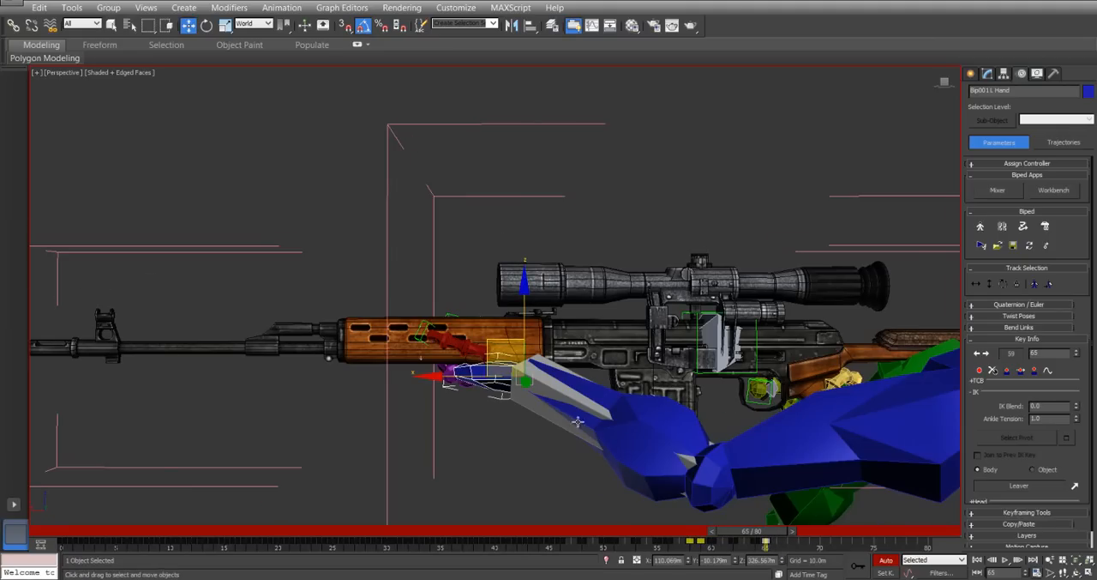
# Save the biped animation over Rifle.bip on the desktop with the frame range set to the active segment.
pyautogui.scroll(-4, 521, 314)
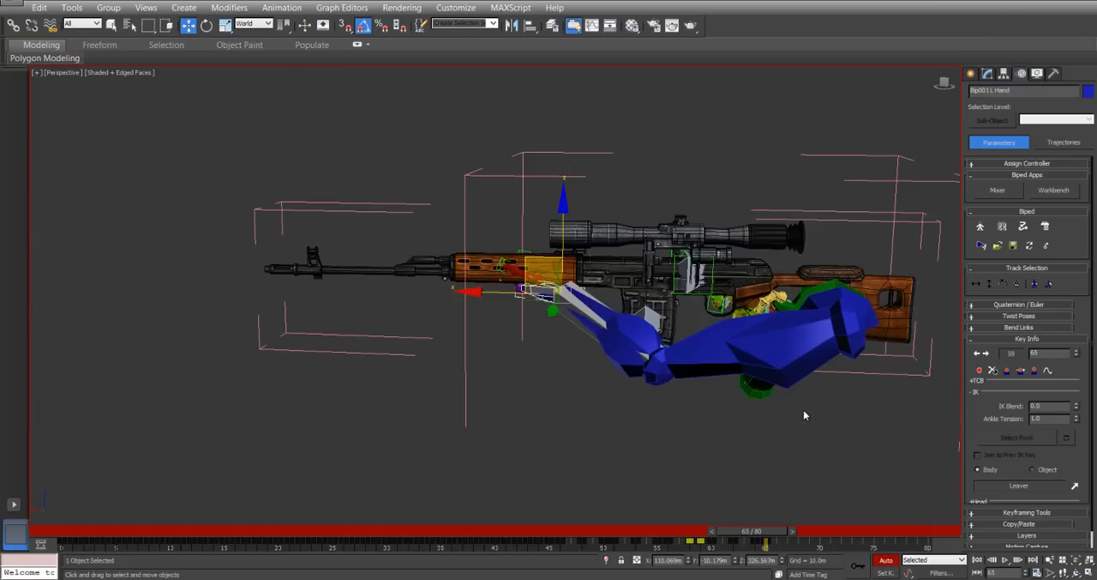
pyautogui.click(1014, 246)
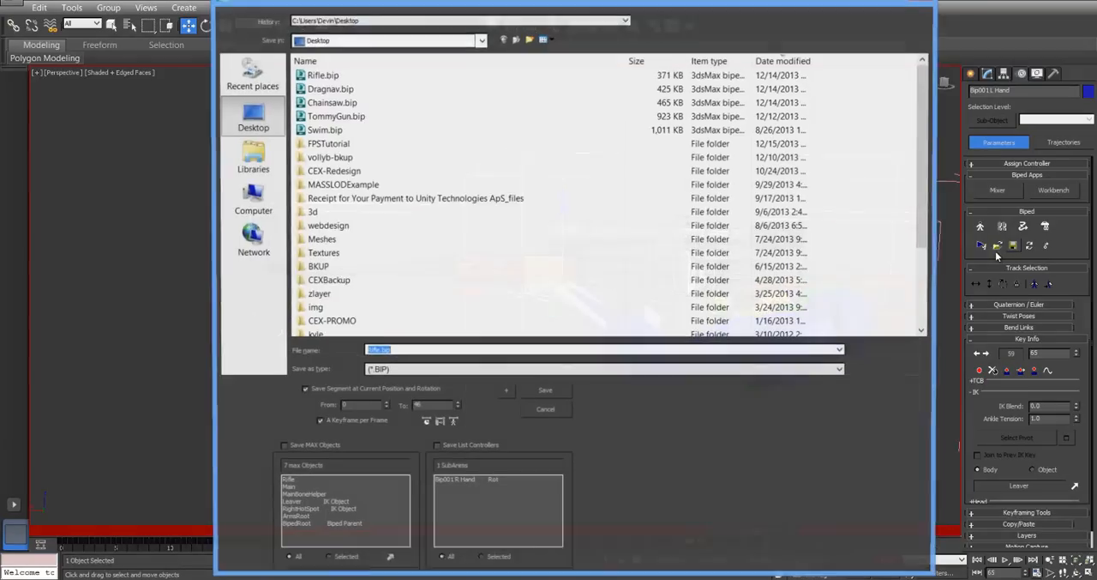
pyautogui.click(424, 423)
pyautogui.moveTo(632, 2)
pyautogui.mouseDown()
pyautogui.moveTo(464, 2)
pyautogui.moveTo(356, 51)
pyautogui.moveTo(620, 9)
pyautogui.moveTo(612, 0)
pyautogui.mouseUp()
pyautogui.doubleClick(326, 77)
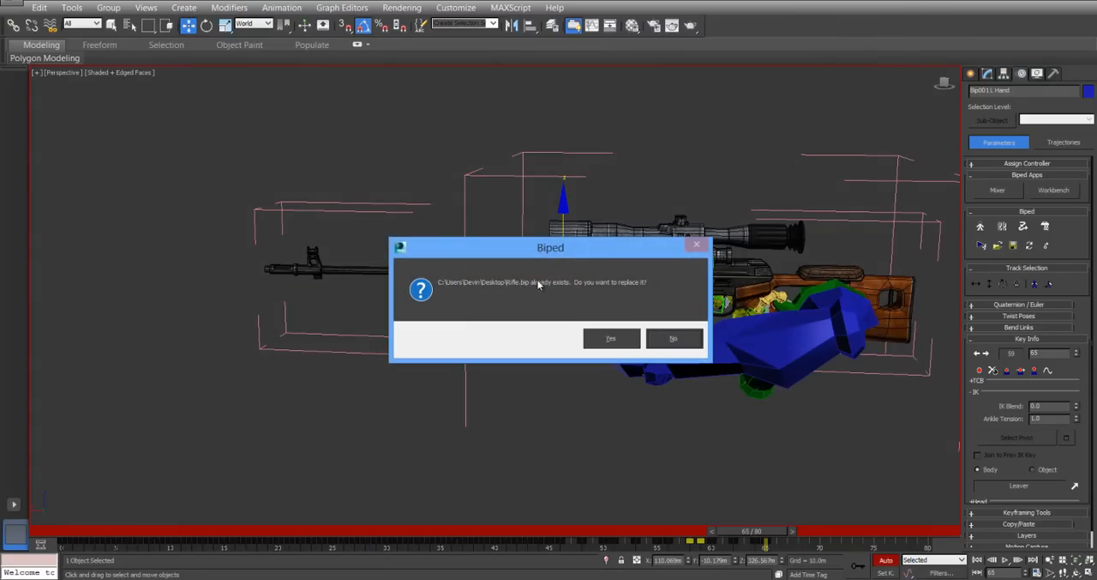
pyautogui.click(616, 341)
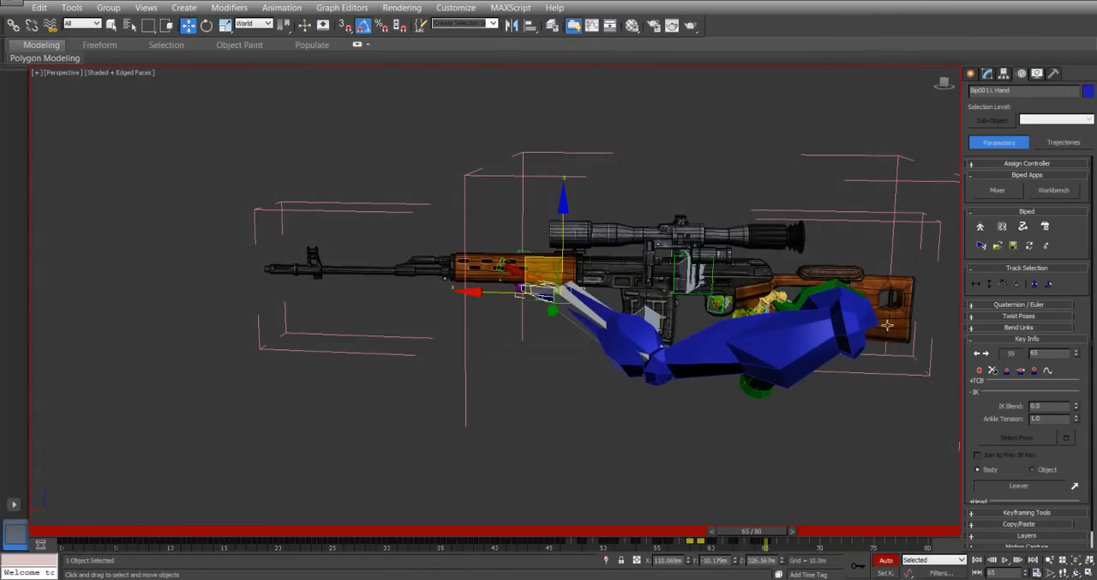
# Load Rifle.bip onto the biped and set the left hand's IK at frame 65 to Object space with LeftHotSpot as the target.
pyautogui.click(999, 246)
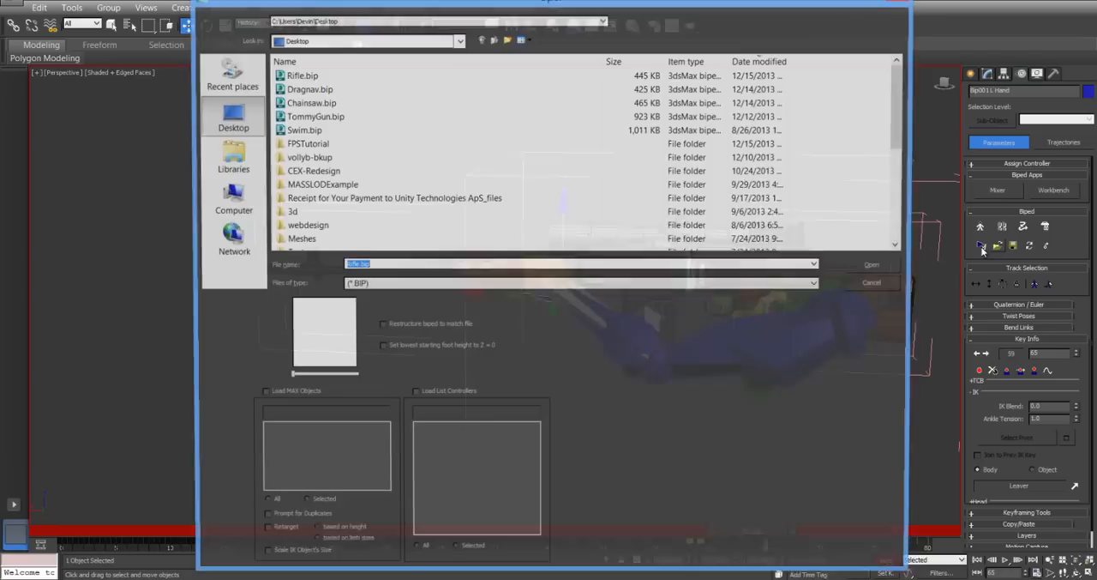
pyautogui.doubleClick(378, 78)
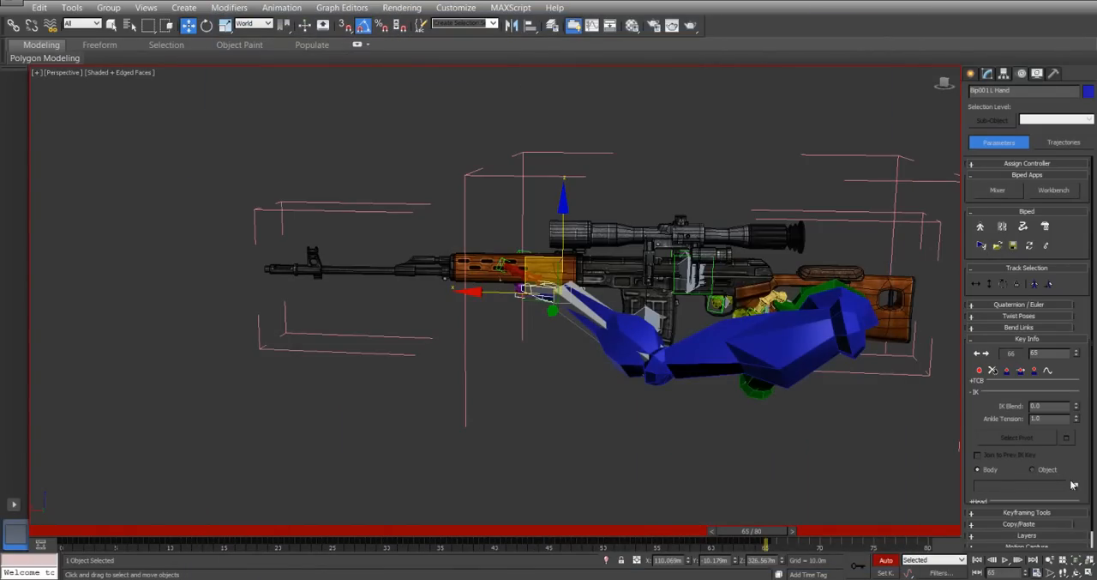
pyautogui.click(1076, 487)
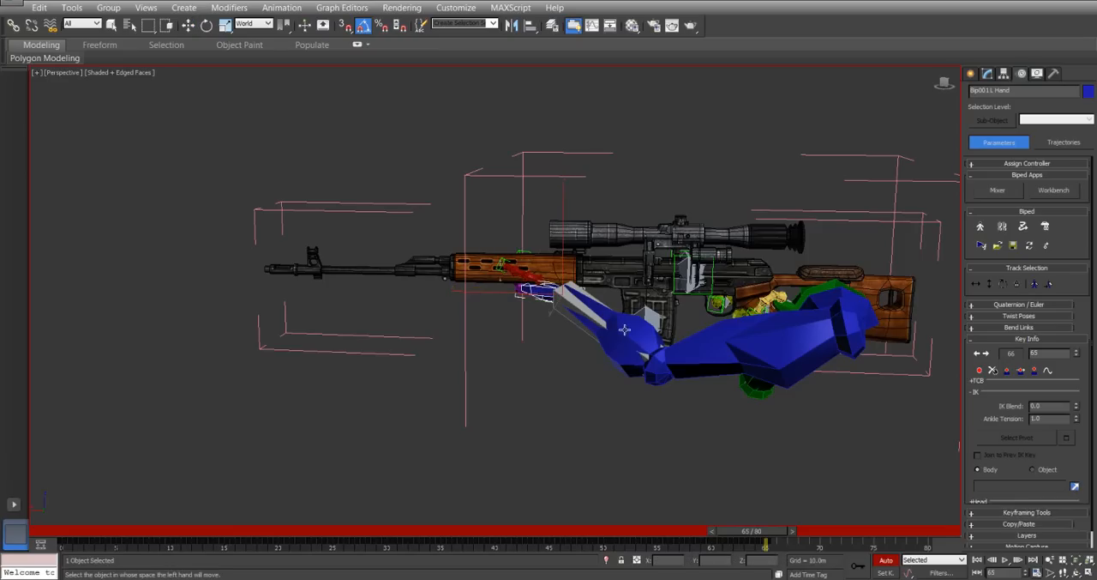
pyautogui.press('h')
pyautogui.moveTo(971, 330); pyautogui.dragTo(974, 395)
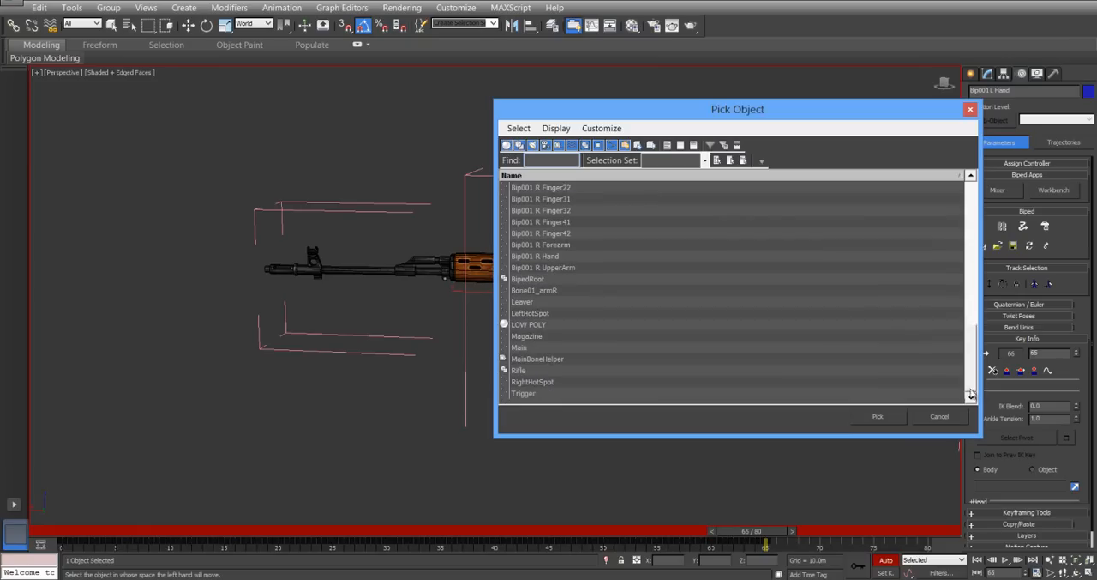
pyautogui.doubleClick(549, 314)
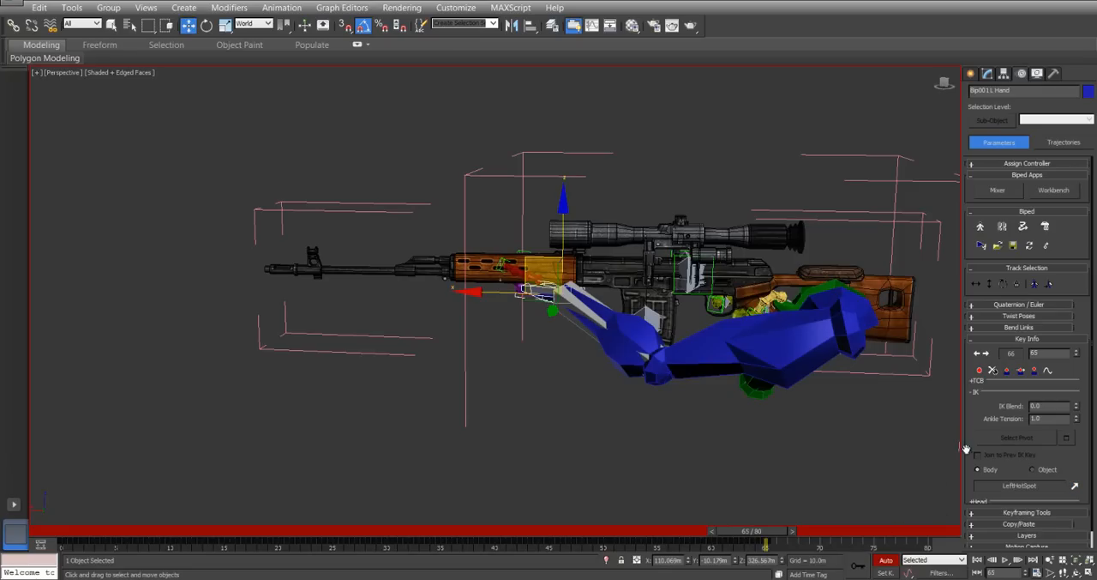
pyautogui.click(1046, 471)
# Switch the right hand's IK to Object space at frame 65, keeping RightHotSpot as its IK object.
pyautogui.click(684, 267)
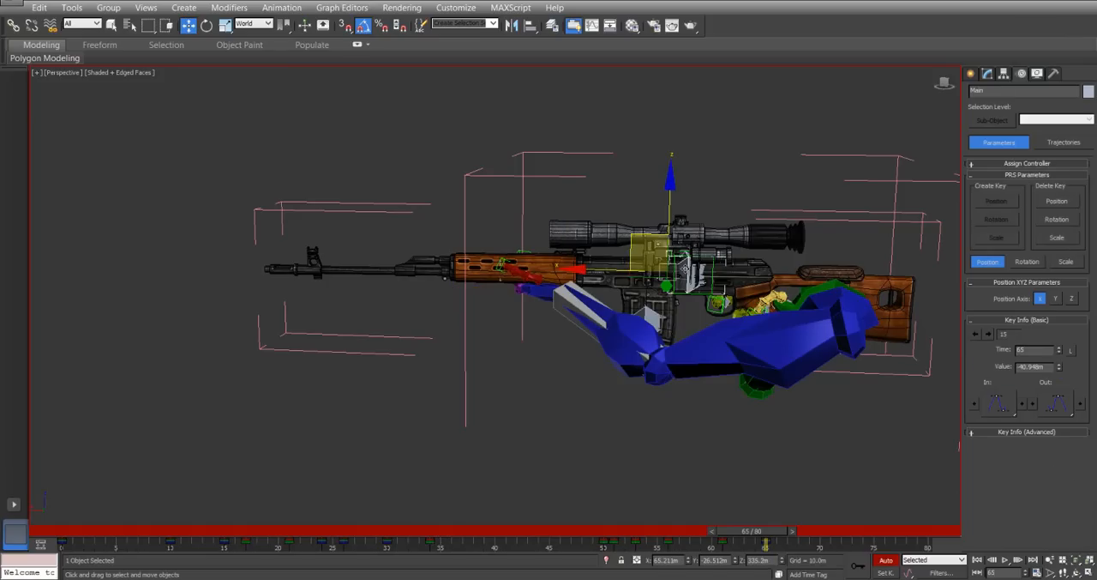
pyautogui.keyDown('alt'); pyautogui.moveTo(719, 292); pyautogui.dragTo(637, 312, button='middle'); pyautogui.keyUp('alt')
pyautogui.click(638, 312)
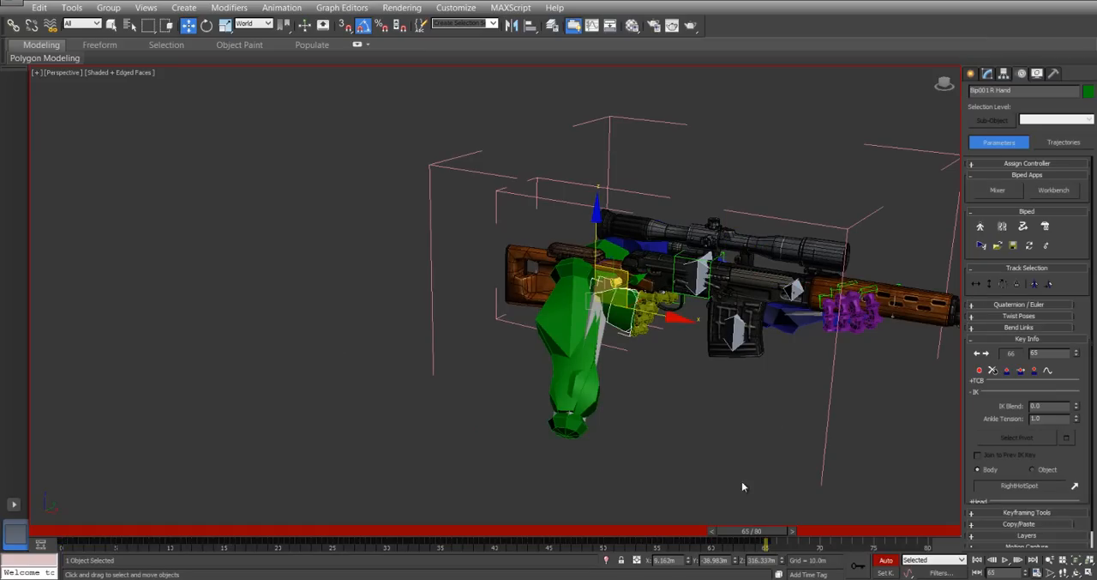
pyautogui.moveTo(768, 535); pyautogui.dragTo(600, 519)
pyautogui.press('.')
pyautogui.press('.')
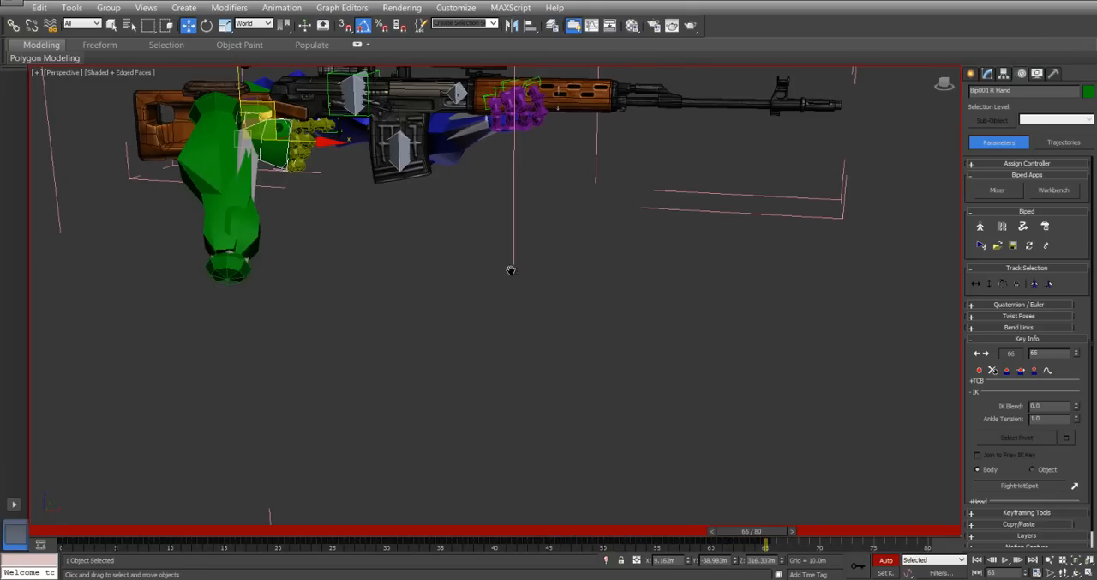
pyautogui.moveTo(511, 270); pyautogui.dragTo(541, 332, button='middle')
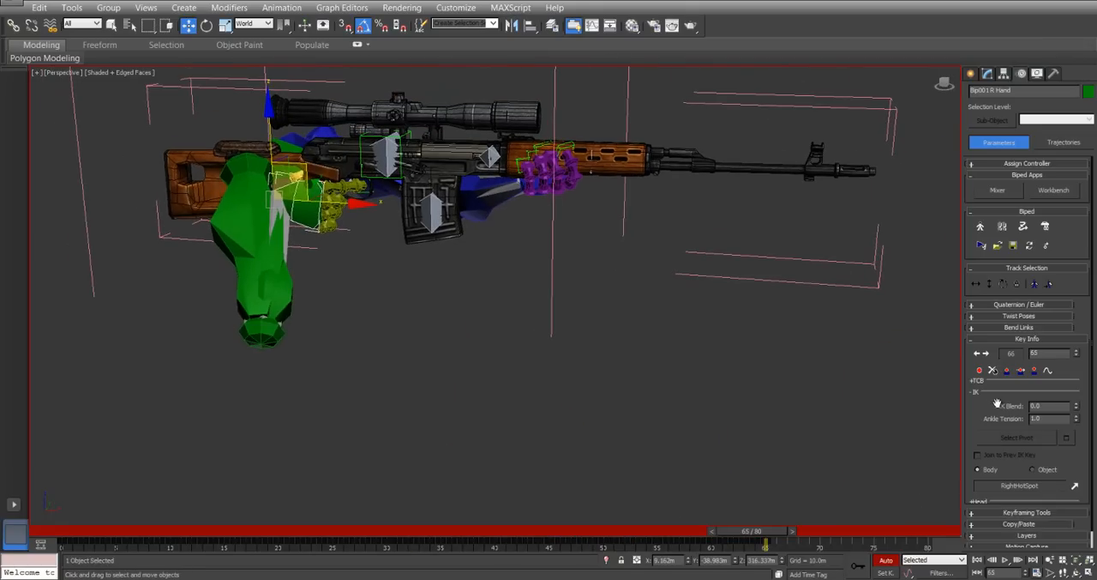
pyautogui.moveTo(1075, 380); pyautogui.dragTo(1077, 310)
pyautogui.click(1034, 469)
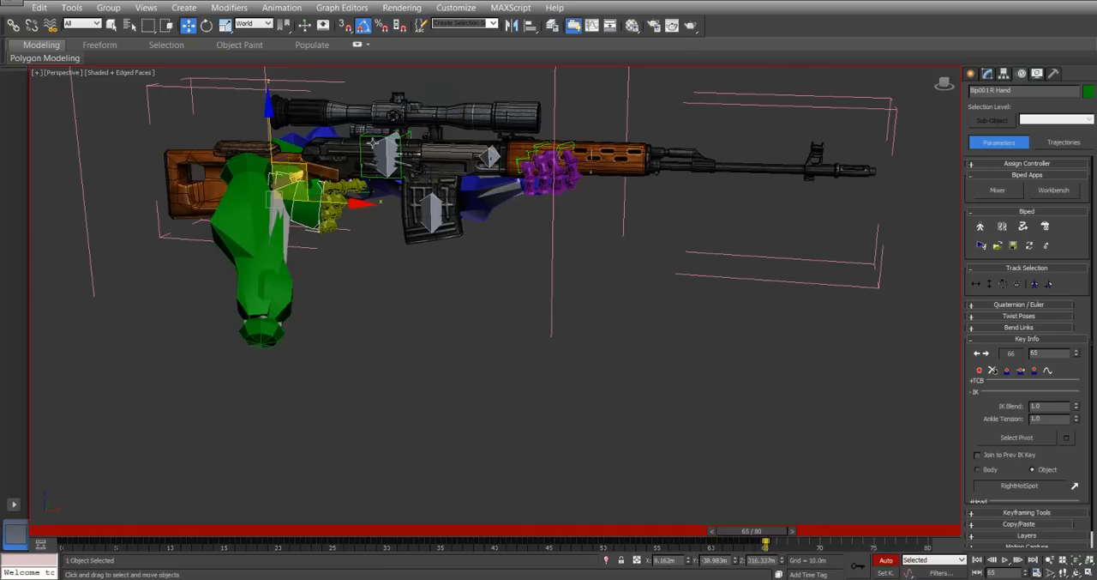
# Copy the Main control's key from frame 0 to frame 75 and scrub through the animation to check it.
pyautogui.click(387, 147)
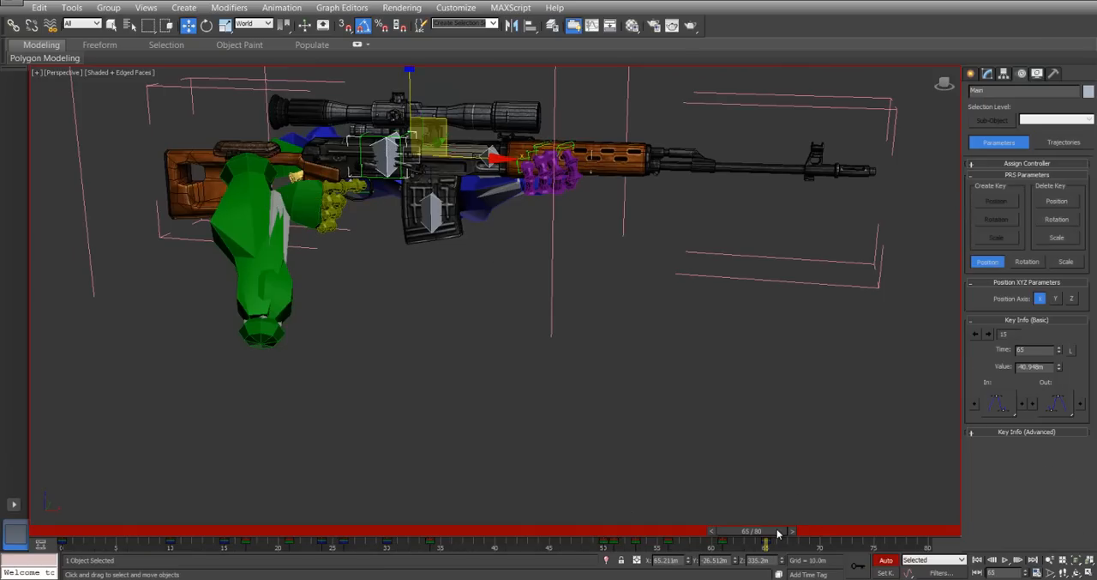
pyautogui.moveTo(774, 539); pyautogui.dragTo(890, 547)
pyautogui.press('w')
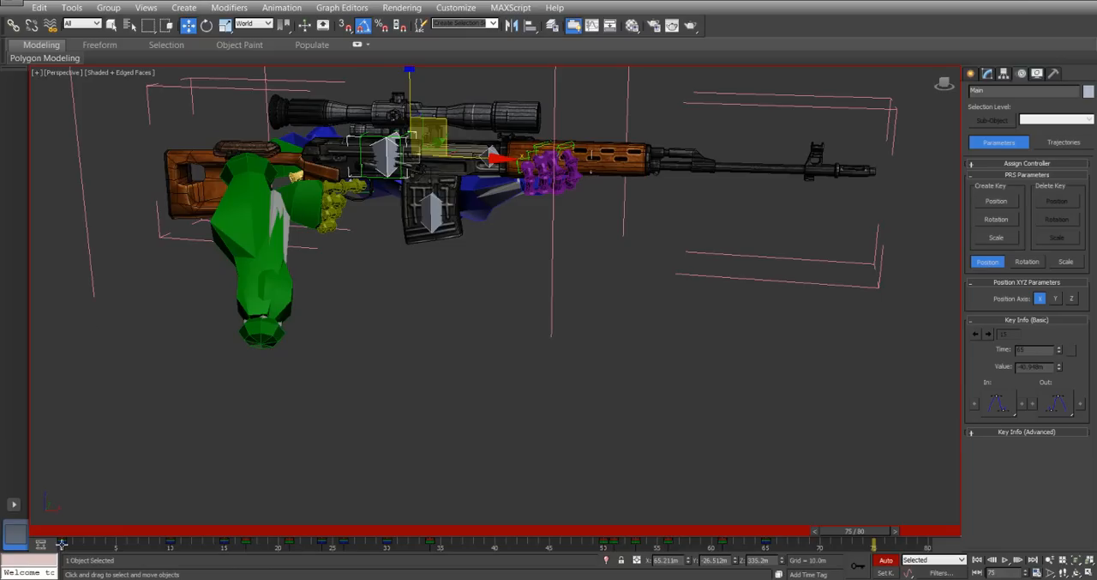
pyautogui.keyDown('shift'); pyautogui.moveTo(63, 546); pyautogui.dragTo(487, 451); pyautogui.keyUp('shift')
pyautogui.moveTo(471, 296); pyautogui.dragTo(583, 343, button='middle')
pyautogui.moveTo(495, 533); pyautogui.dragTo(418, 447)
pyautogui.press('w')
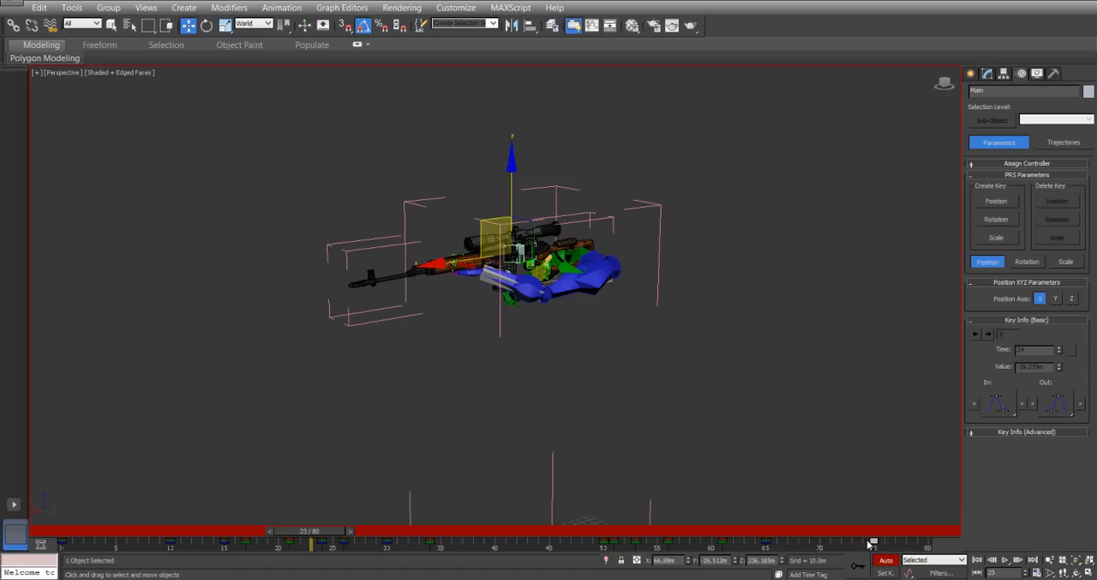
# Set the animation's end time to frame 75.
pyautogui.click(1036, 572)
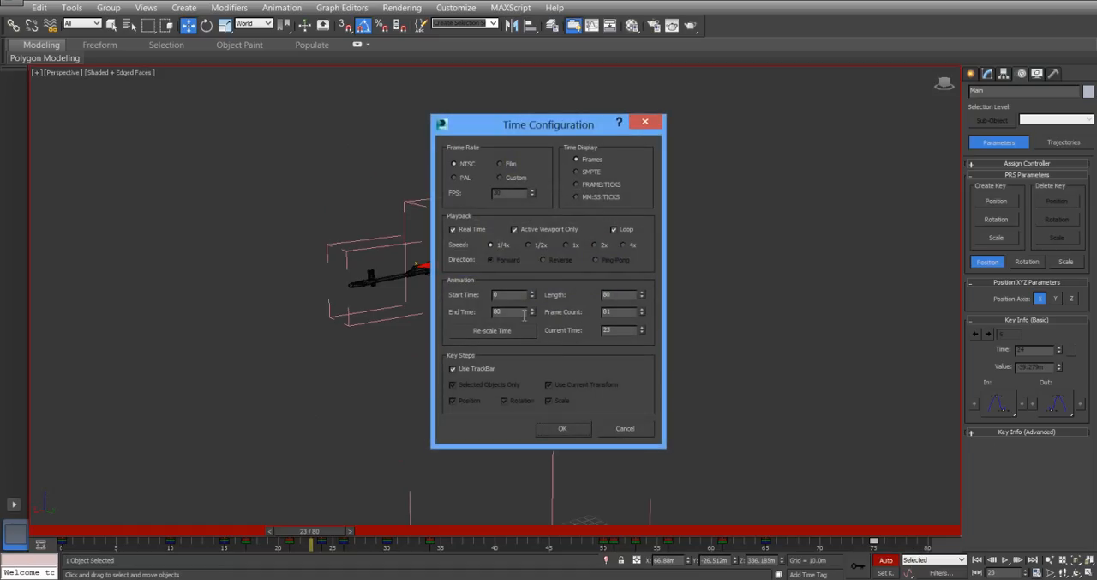
pyautogui.moveTo(506, 311); pyautogui.dragTo(455, 311)
pyautogui.write('75')
pyautogui.click(563, 427)
# Copy the left arm's key from frame 65 to frame 75.
pyautogui.click(691, 281)
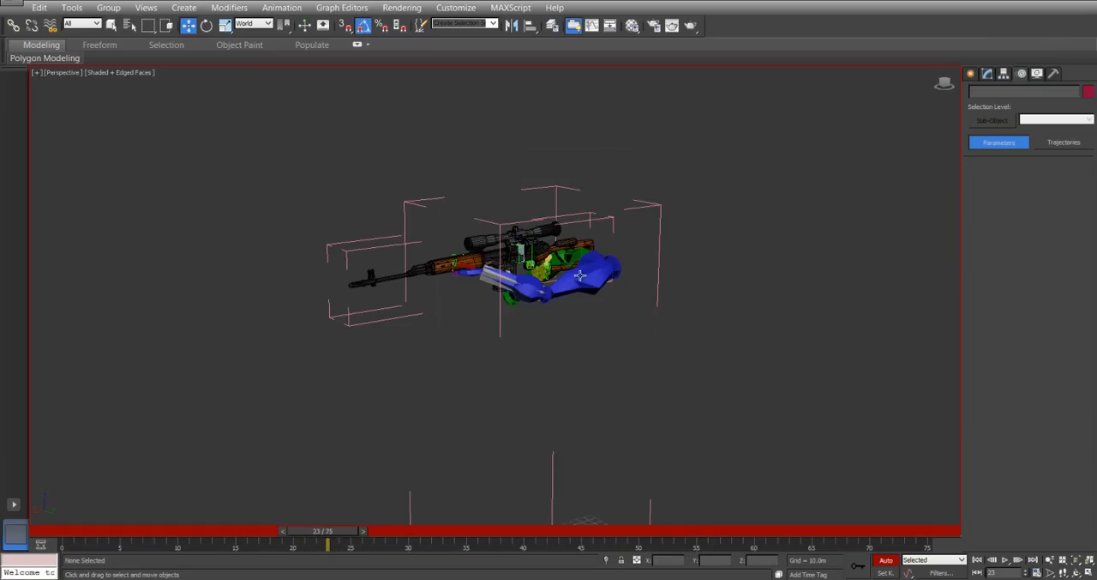
pyautogui.click(581, 274)
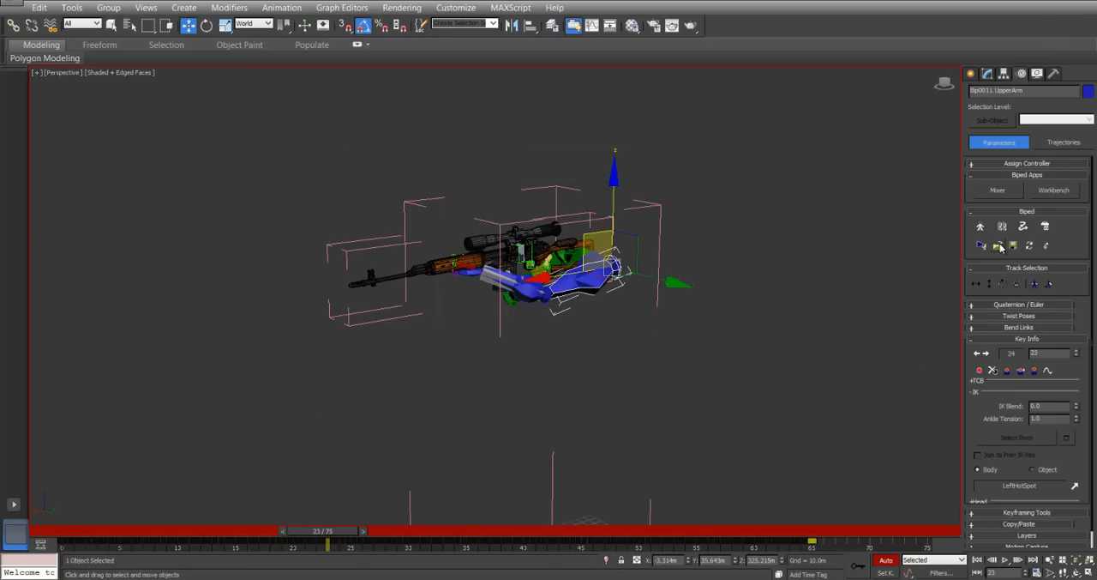
pyautogui.keyDown('shift'); pyautogui.moveTo(813, 543); pyautogui.dragTo(927, 551); pyautogui.keyUp('shift')
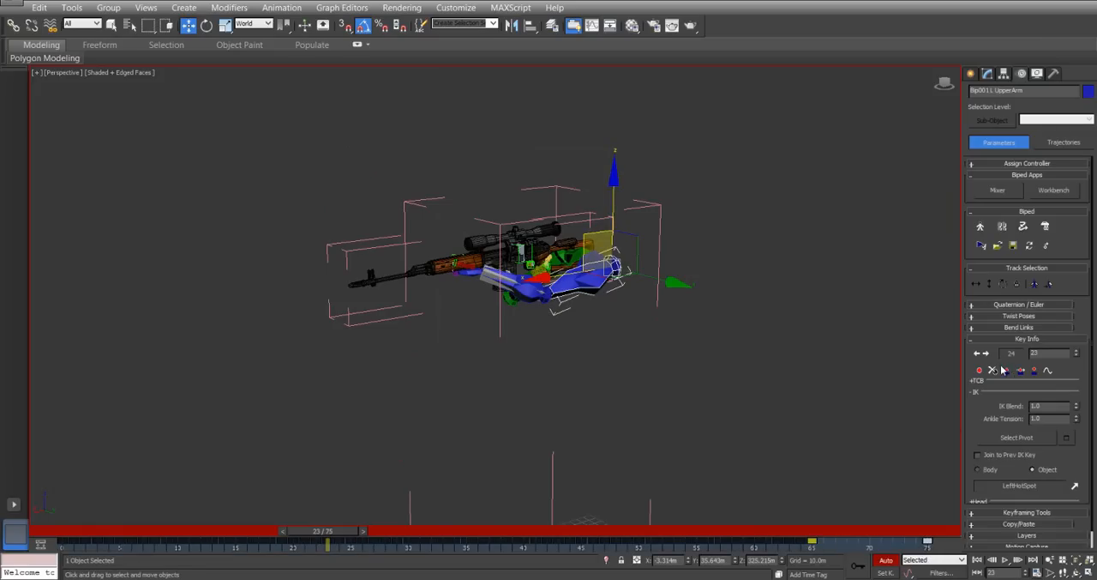
# Save the biped animation over Rifle.bip with the active segment, frames 0 to 75, as the range.
pyautogui.click(1014, 250)
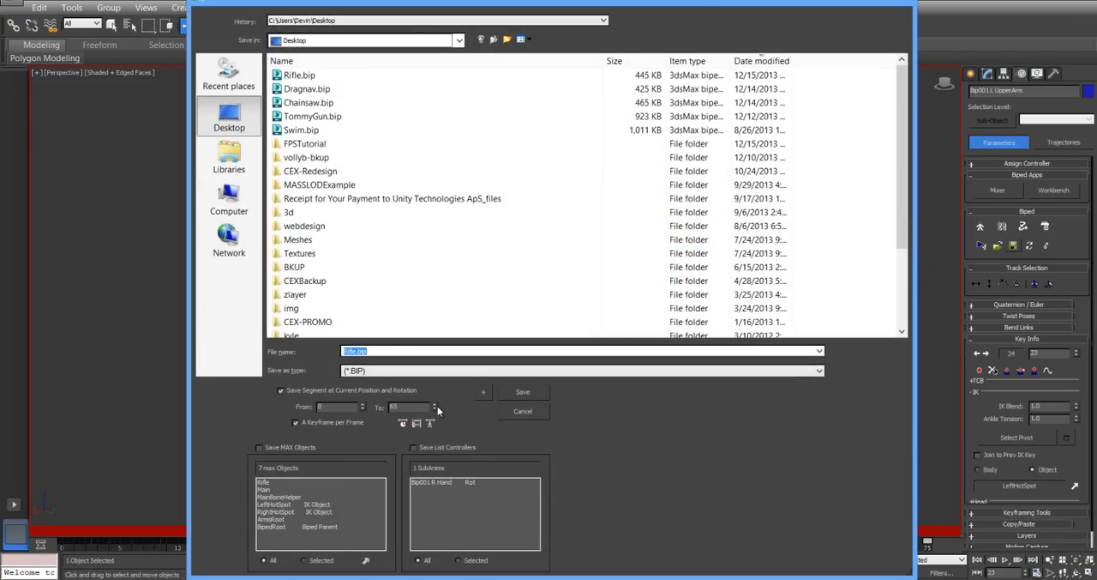
pyautogui.click(404, 427)
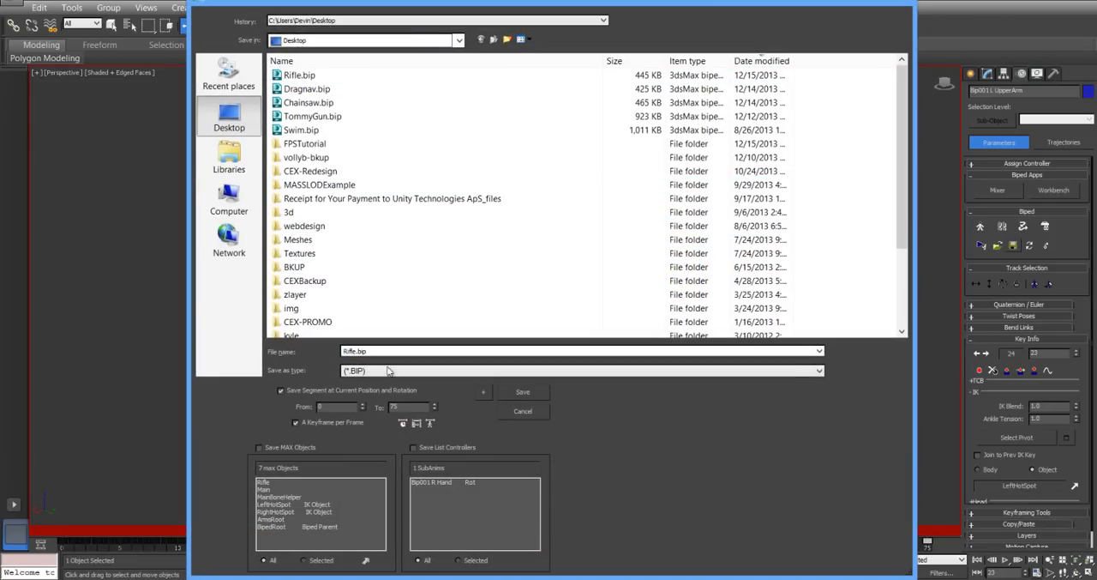
pyautogui.doubleClick(302, 76)
pyautogui.click(602, 337)
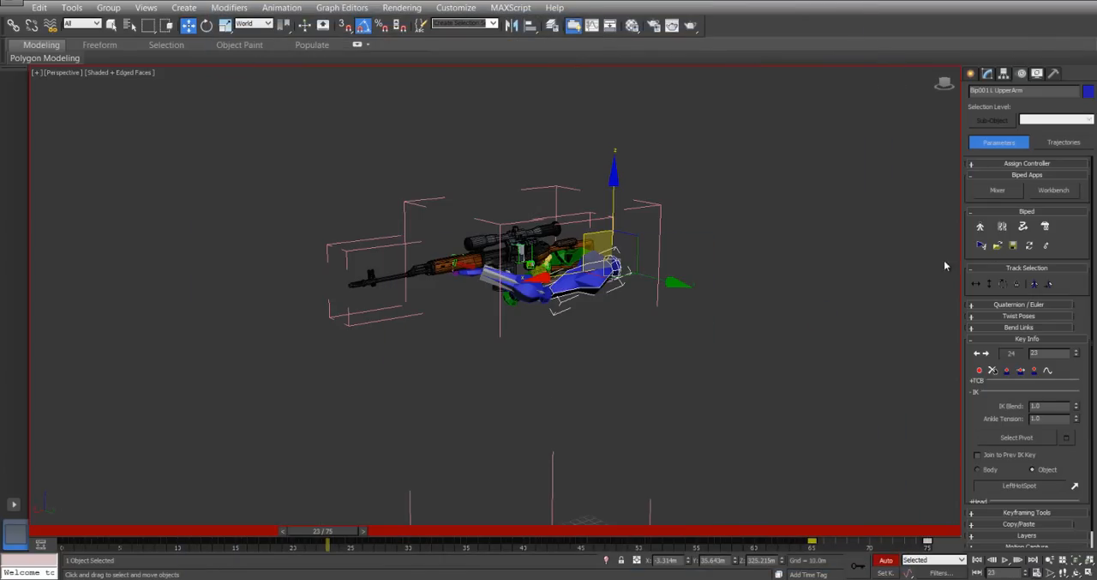
# Load the saved Rifle.bip back onto the biped and scrub the animation back to frame 0.
pyautogui.click(997, 247)
pyautogui.doubleClick(289, 78)
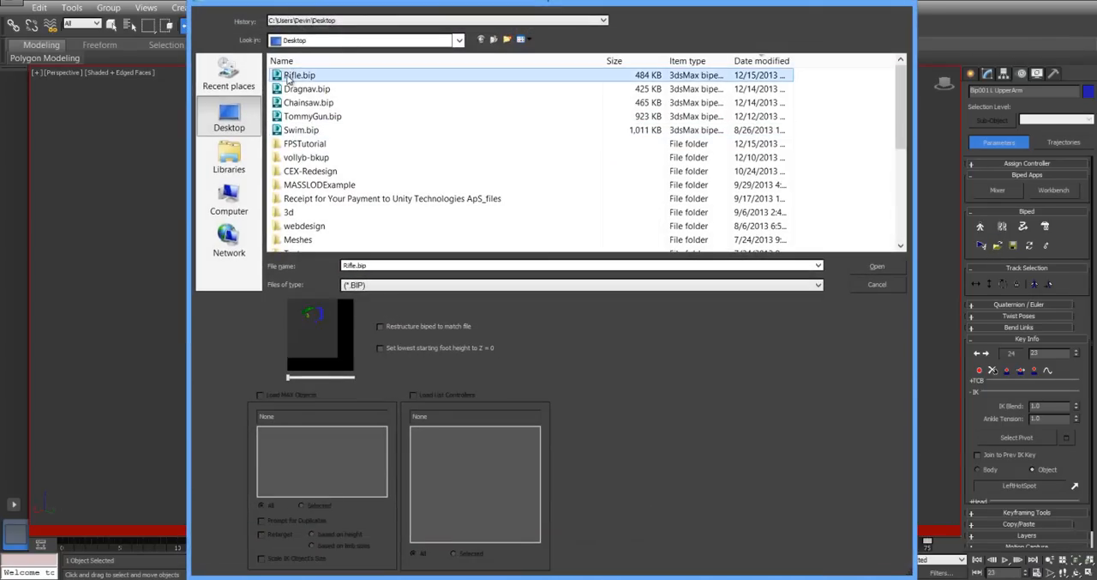
pyautogui.moveTo(309, 534); pyautogui.dragTo(51, 449)
pyautogui.press('w')
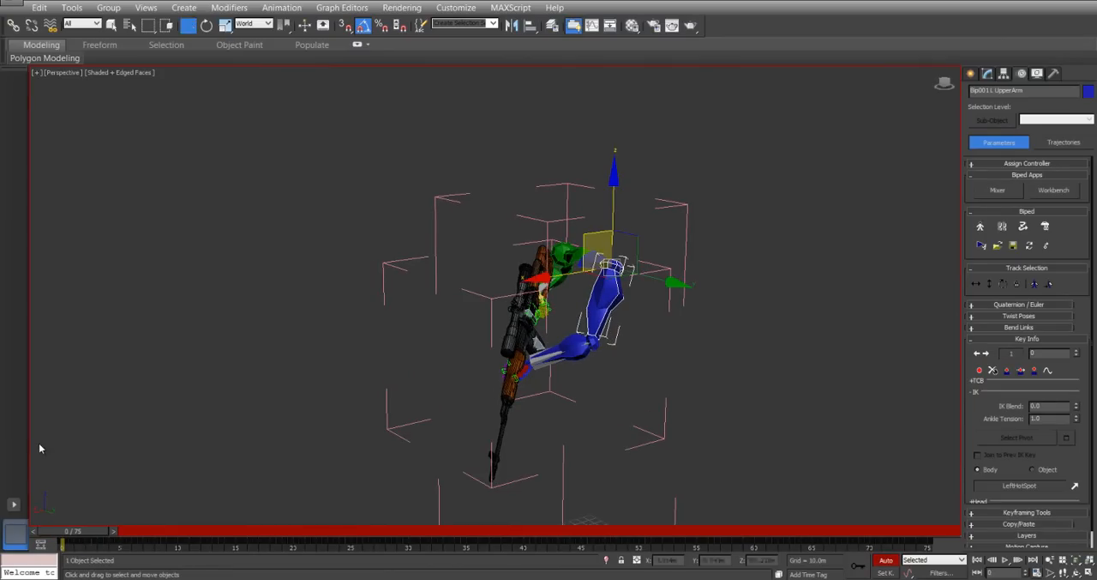
# Unhide all objects, then hide only the ArmsRoot helper around the biped.
pyautogui.click(723, 318)
pyautogui.rightClick(741, 293)
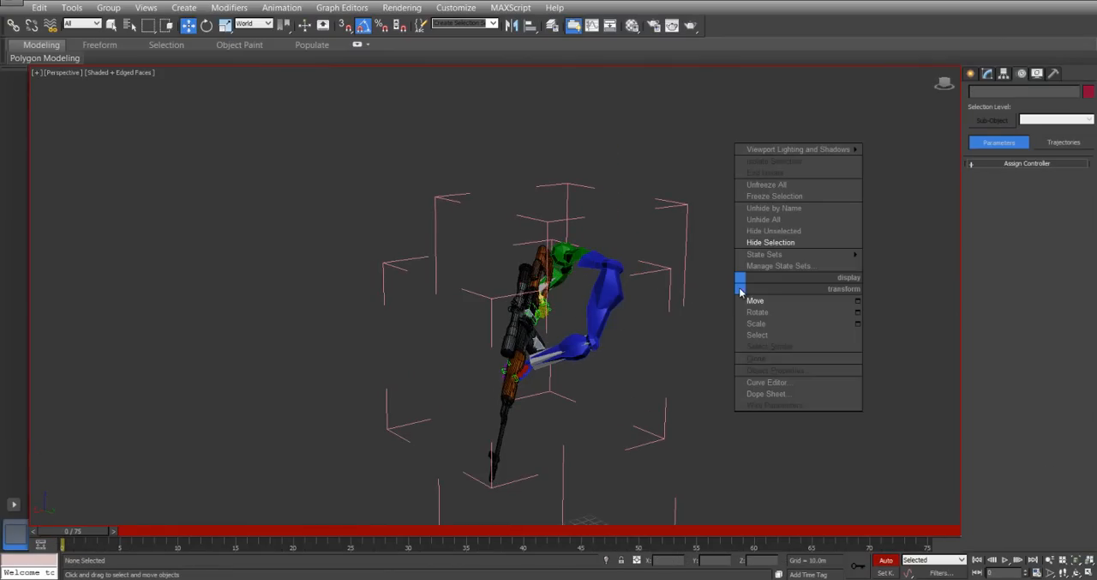
pyautogui.click(769, 220)
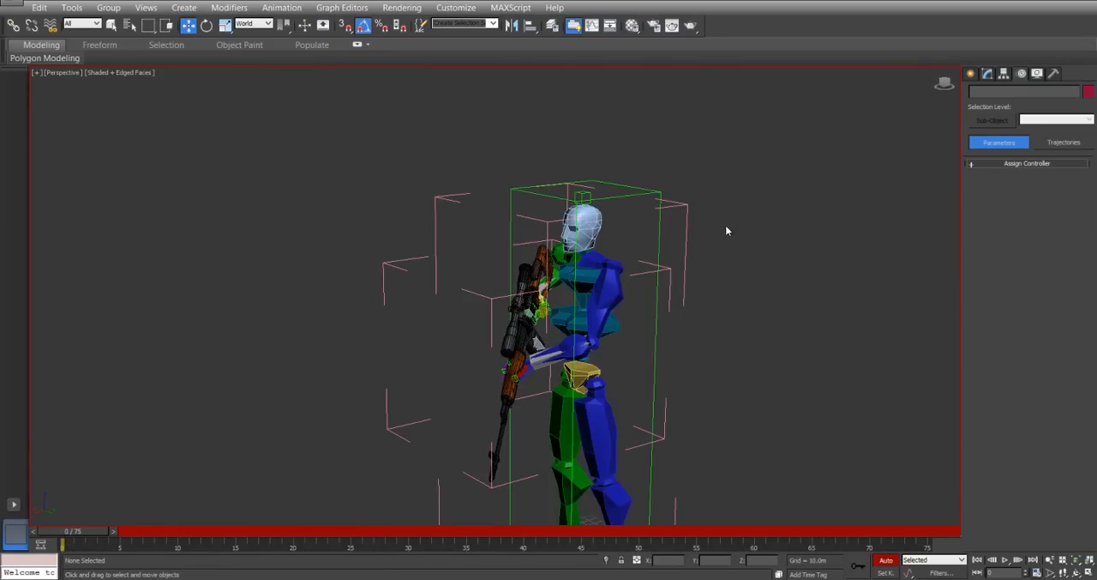
pyautogui.click(651, 191)
pyautogui.rightClick(656, 196)
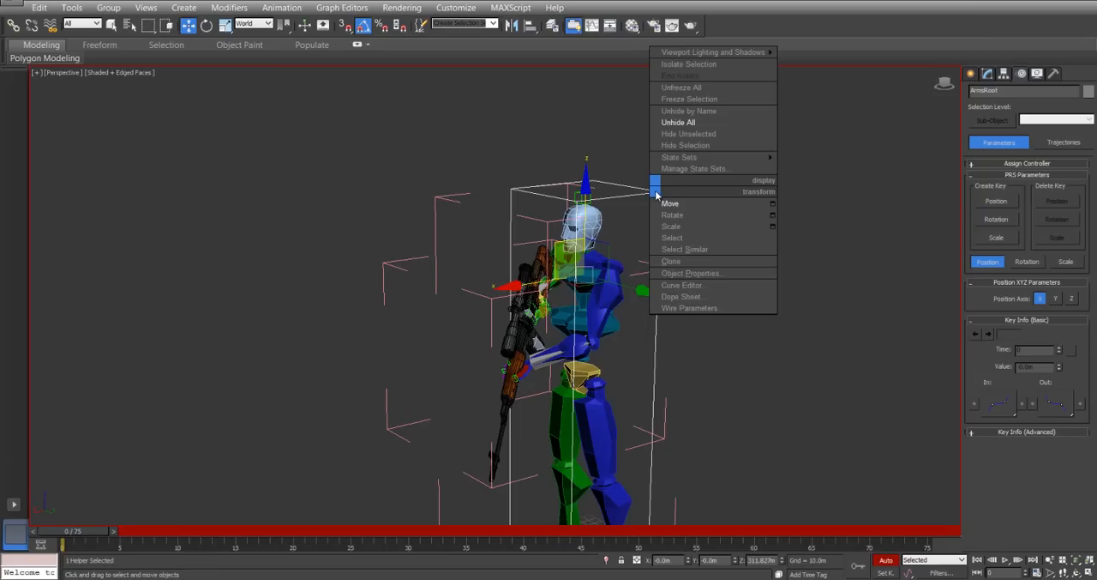
pyautogui.click(686, 146)
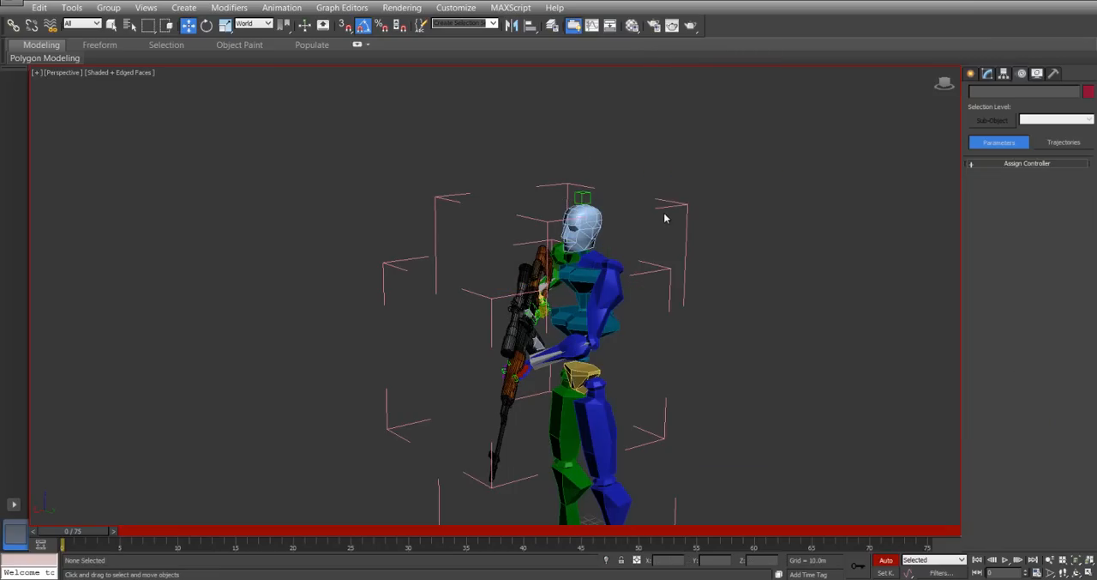
# Close the BipedRoot group and the rifle's group, and clear the selection.
pyautogui.click(589, 275)
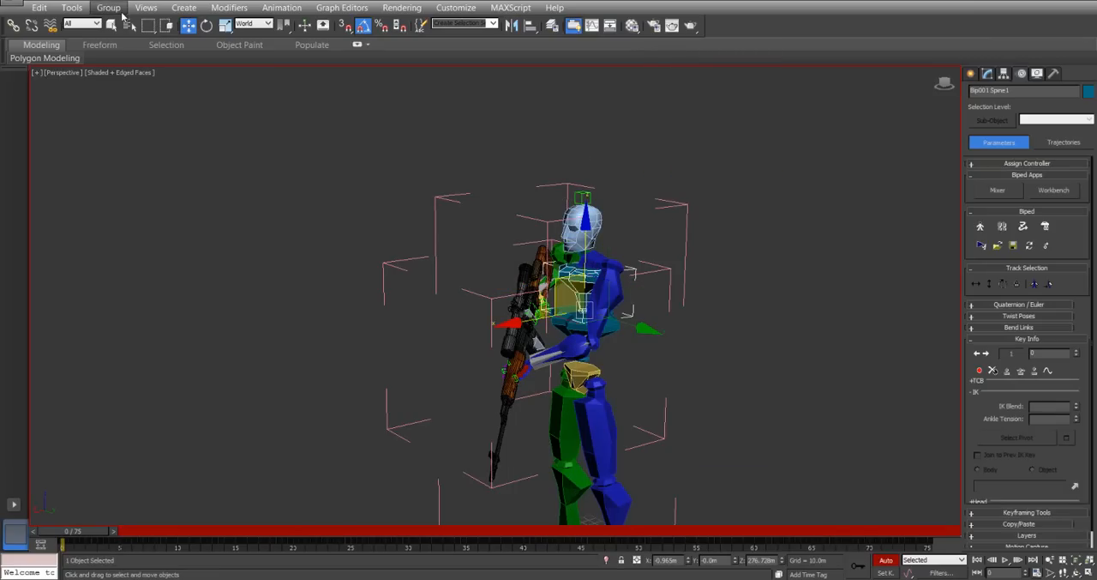
pyautogui.click(119, 11)
pyautogui.click(121, 69)
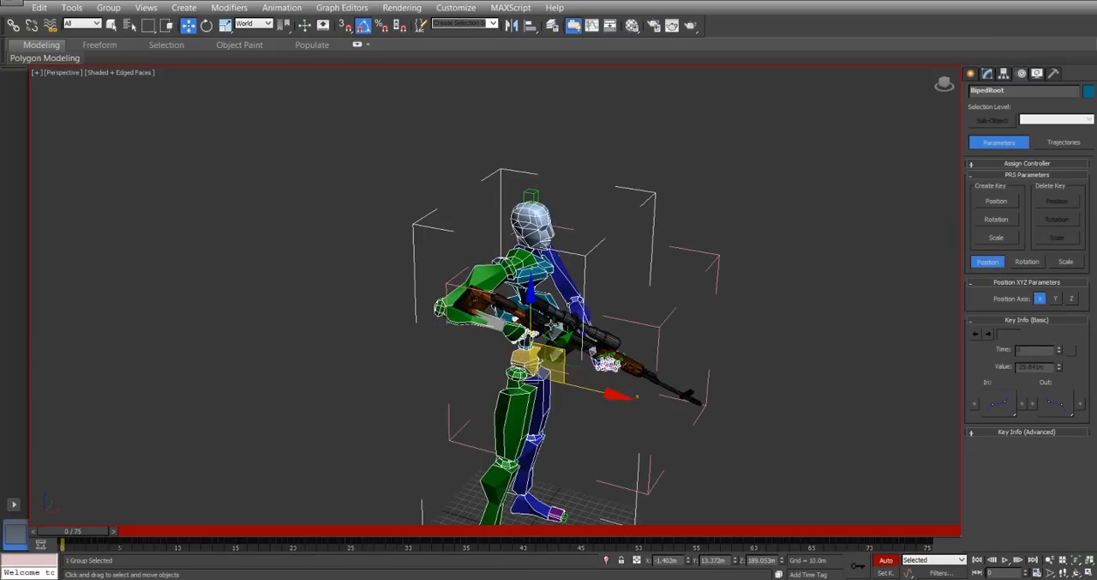
pyautogui.click(553, 326)
pyautogui.click(108, 7)
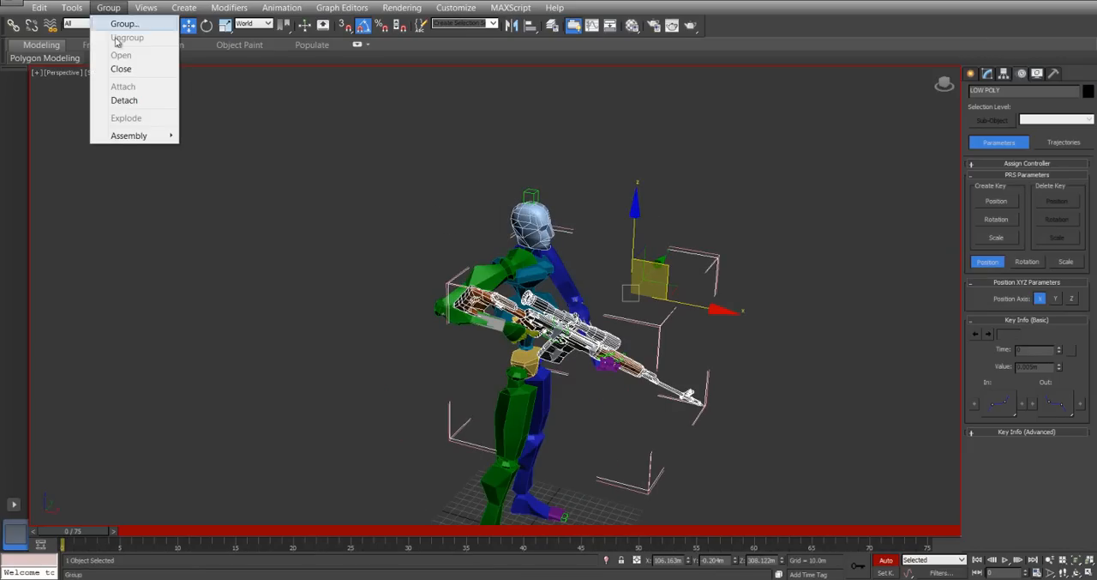
pyautogui.click(121, 69)
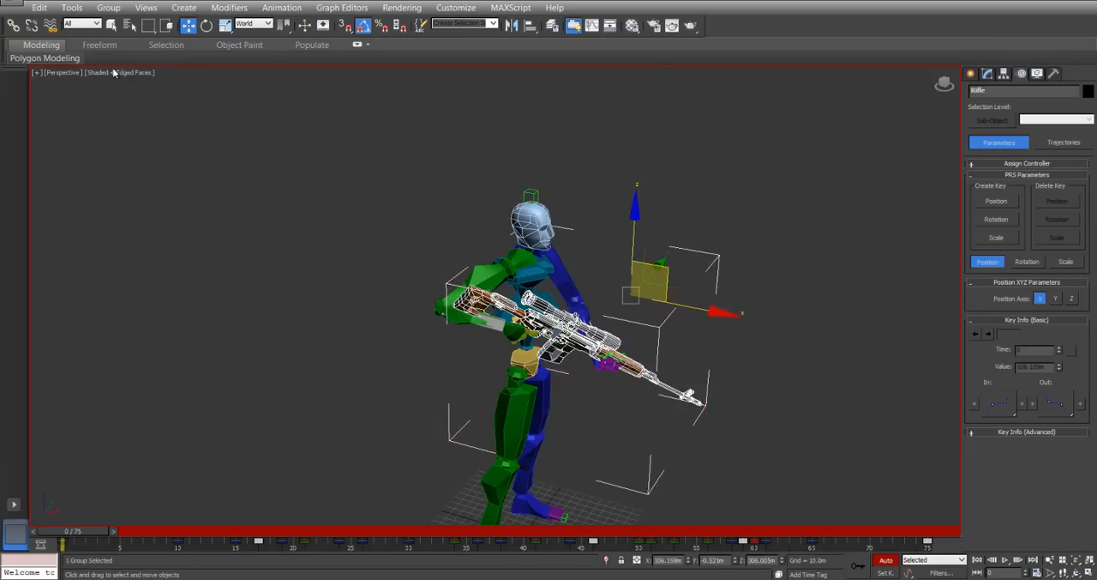
pyautogui.click(315, 279)
# Open the BipedRoot group and examine the IK object settings of the right and left hands.
pyautogui.keyDown('alt'); pyautogui.moveTo(508, 317); pyautogui.dragTo(512, 507, button='middle'); pyautogui.keyUp('alt')
pyautogui.keyDown('alt'); pyautogui.moveTo(484, 334); pyautogui.dragTo(565, 330, button='middle'); pyautogui.keyUp('alt')
pyautogui.moveTo(566, 330); pyautogui.dragTo(435, 301, button='middle')
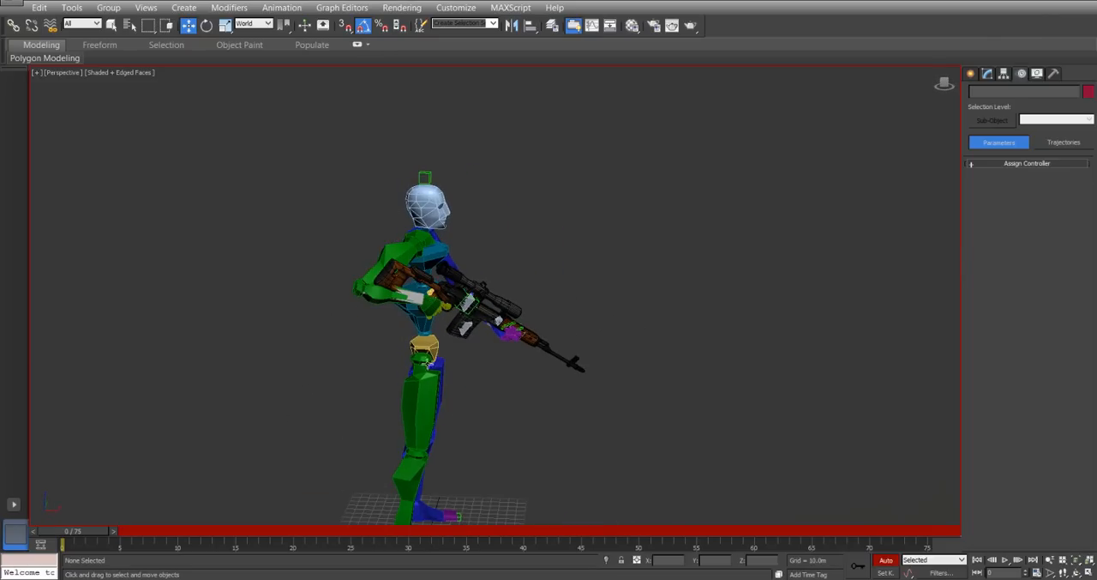
pyautogui.keyDown('alt'); pyautogui.moveTo(635, 369); pyautogui.dragTo(504, 316, button='middle'); pyautogui.keyUp('alt')
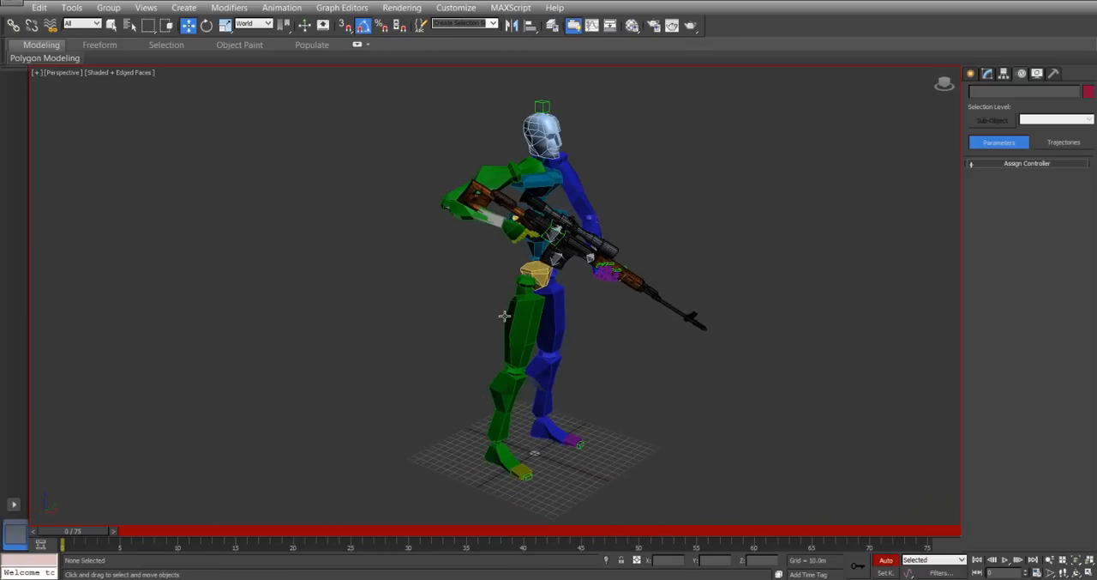
pyautogui.click(512, 233)
pyautogui.click(108, 7)
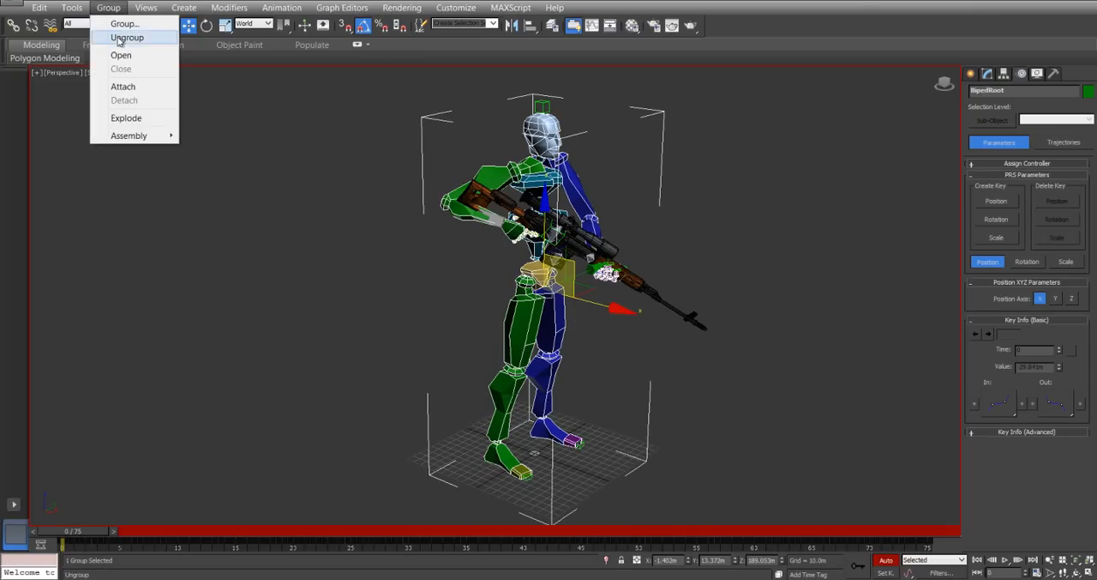
pyautogui.click(120, 55)
pyautogui.click(508, 230)
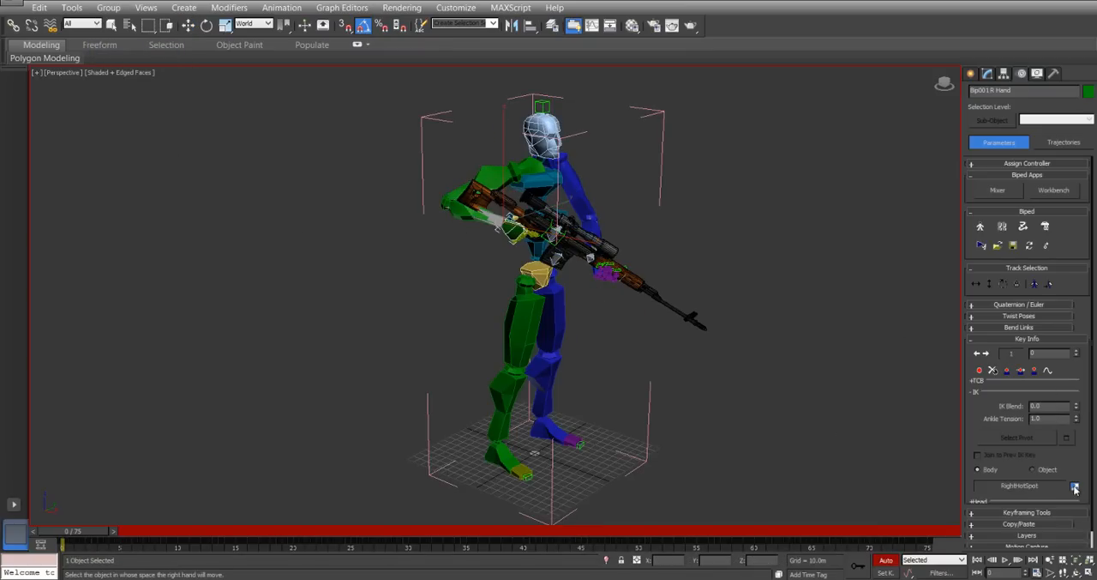
pyautogui.keyDown('alt'); pyautogui.moveTo(680, 311); pyautogui.dragTo(507, 289, button='middle'); pyautogui.keyUp('alt')
pyautogui.click(452, 278)
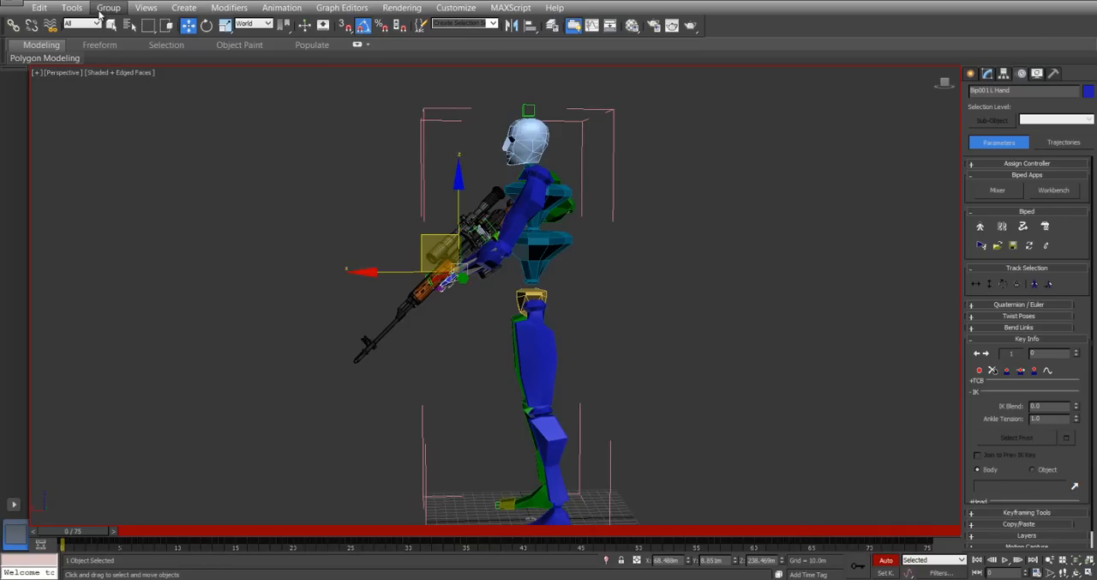
# Close the BipedRoot group and clear the selection.
pyautogui.click(108, 7)
pyautogui.click(118, 71)
pyautogui.click(211, 216)
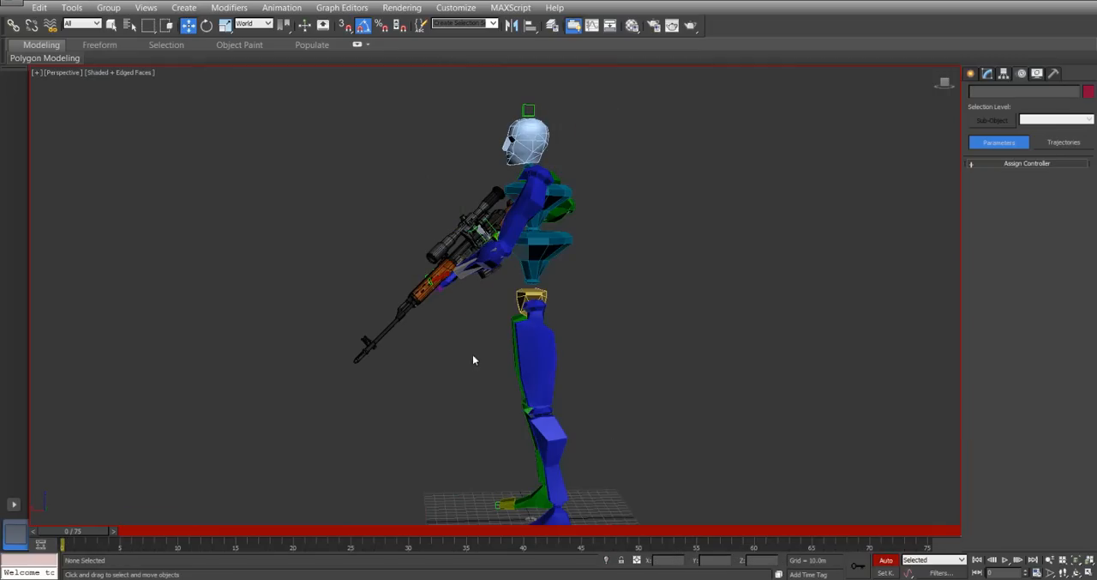
# Try to move the rifle group away from the biped to test the hand attachment, and undo the move.
pyautogui.click(412, 296)
pyautogui.moveTo(392, 162); pyautogui.dragTo(104, 71)
pyautogui.moveTo(88, 536); pyautogui.dragTo(112, 442)
pyautogui.hotkey('ctrl', 'z')
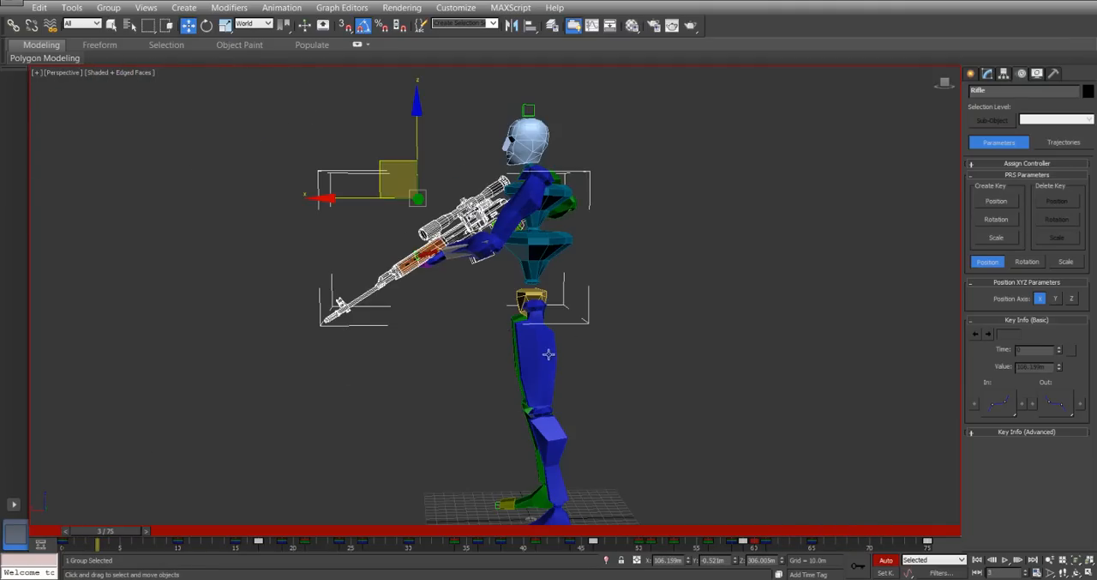
# Scrub the animation forward from frame 3 and back to frame 0 to review the hands following the rifle.
pyautogui.keyDown('alt'); pyautogui.moveTo(522, 363); pyautogui.dragTo(539, 387, button='middle'); pyautogui.keyUp('alt')
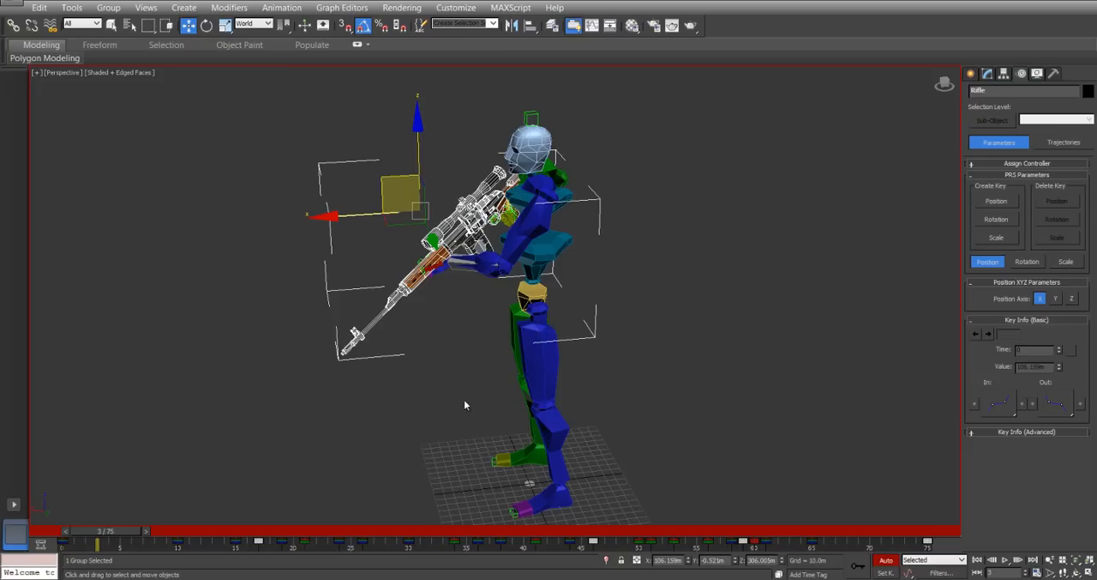
pyautogui.moveTo(125, 539); pyautogui.dragTo(506, 495)
pyautogui.press('w')
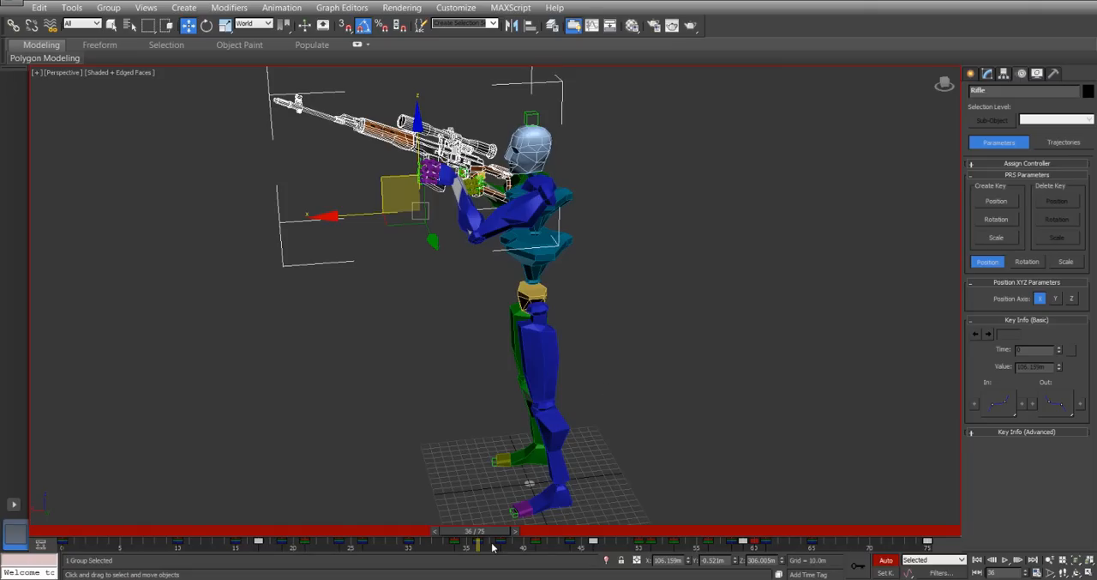
pyautogui.moveTo(493, 537); pyautogui.dragTo(229, 505)
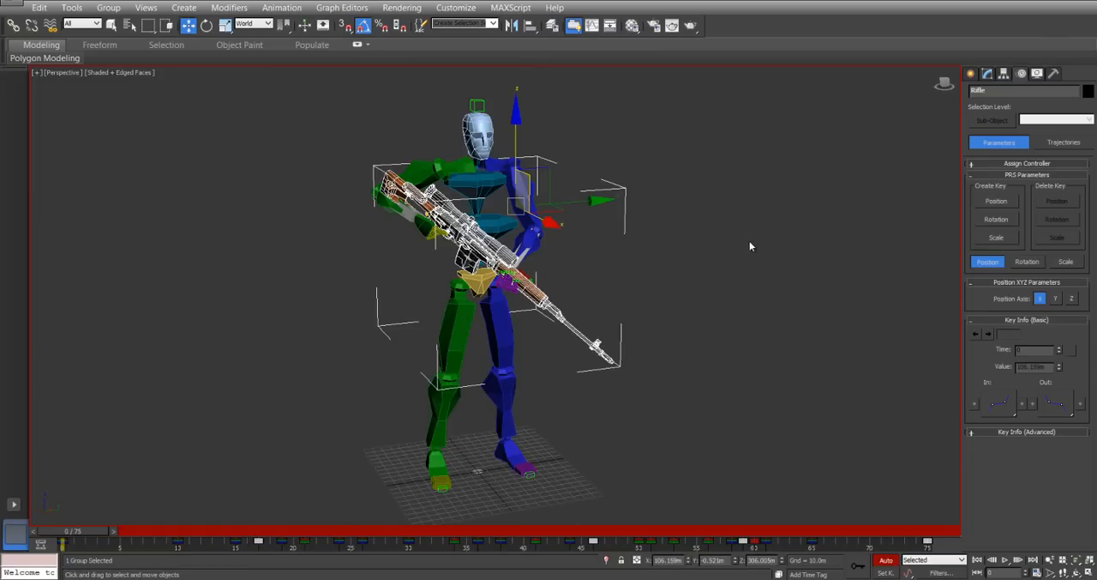
# Select the BipedRoot group, clear the selection, and examine the biped's rifle pose from both sides, including at frame 75.
pyautogui.keyDown('alt'); pyautogui.moveTo(738, 240); pyautogui.dragTo(471, 299, button='middle'); pyautogui.keyUp('alt')
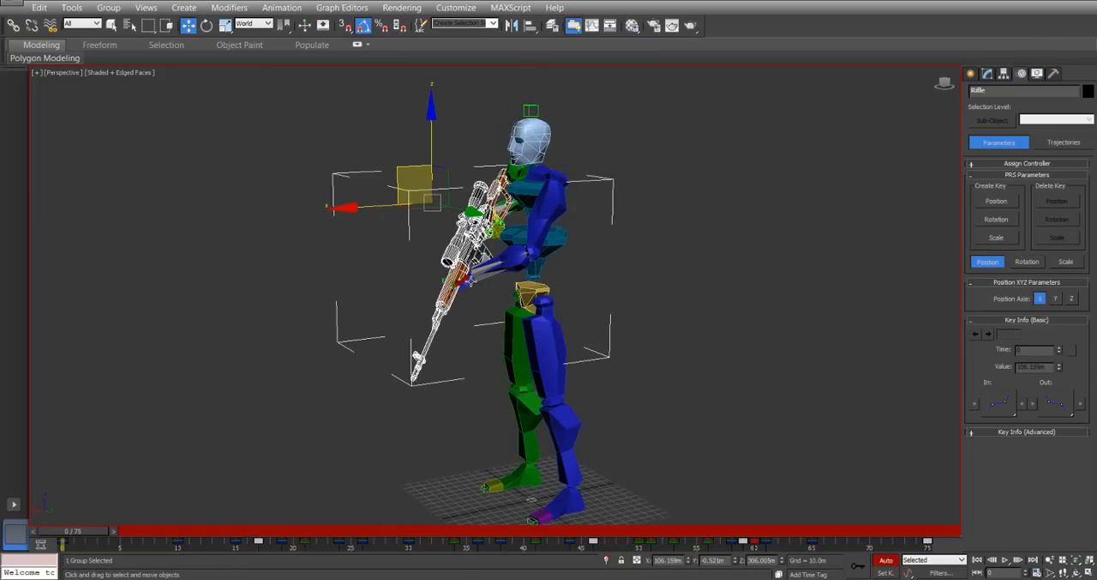
pyautogui.click(483, 290)
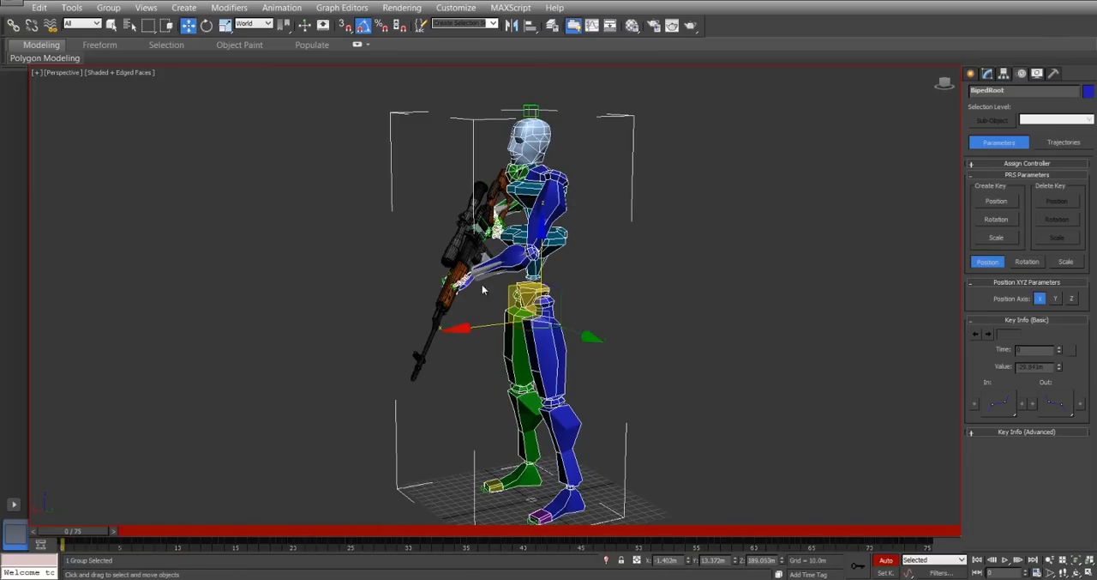
pyautogui.click(776, 372)
pyautogui.keyDown('alt'); pyautogui.moveTo(776, 372); pyautogui.dragTo(635, 303, button='middle'); pyautogui.keyUp('alt')
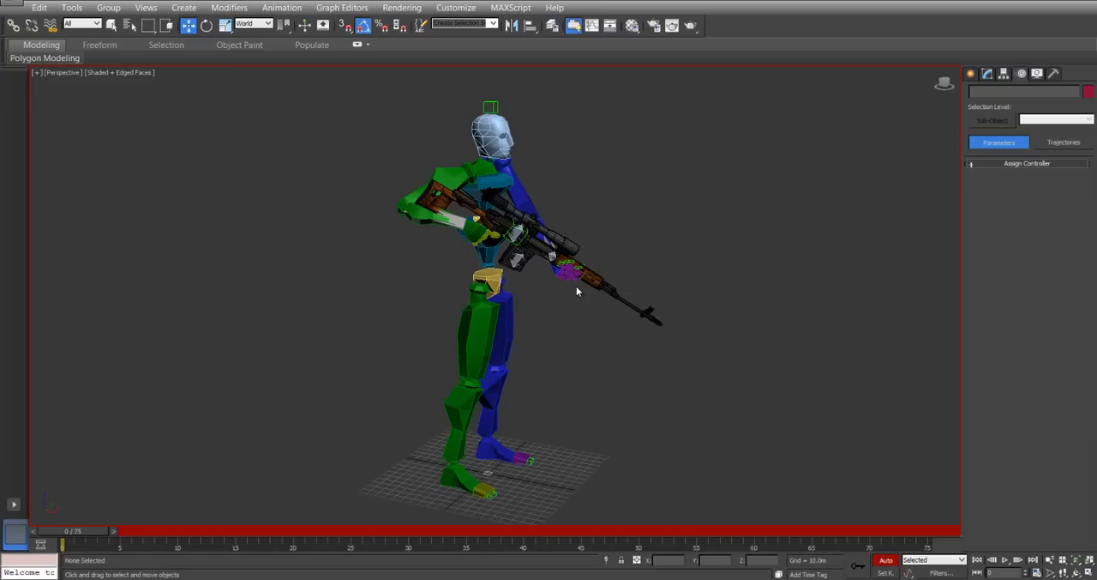
pyautogui.keyDown('alt'); pyautogui.moveTo(640, 306); pyautogui.dragTo(454, 274, button='middle'); pyautogui.keyUp('alt')
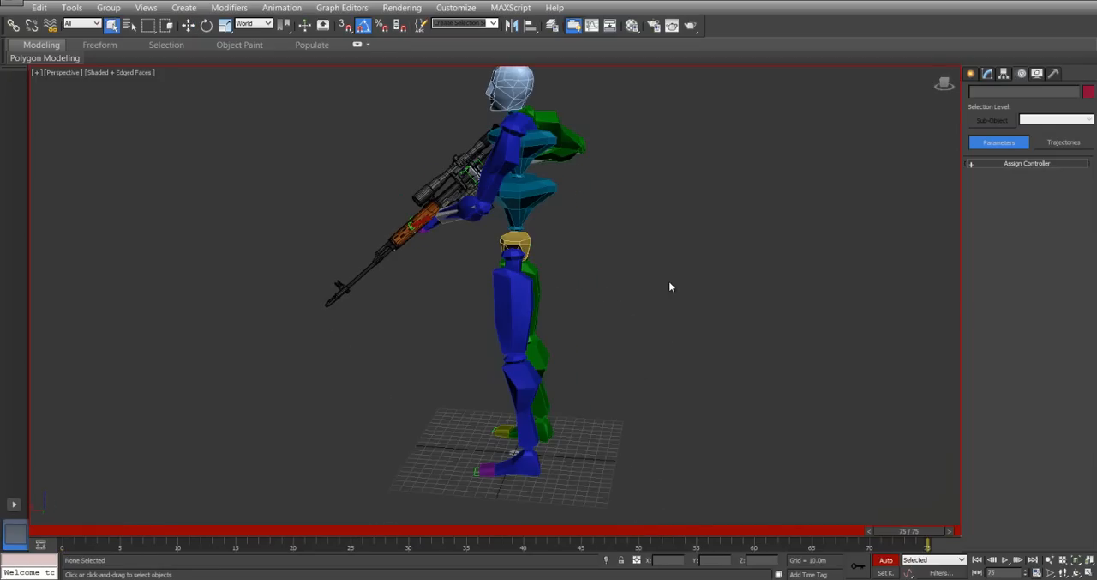
pyautogui.keyDown('alt'); pyautogui.moveTo(564, 225); pyautogui.dragTo(703, 383, button='middle'); pyautogui.keyUp('alt')
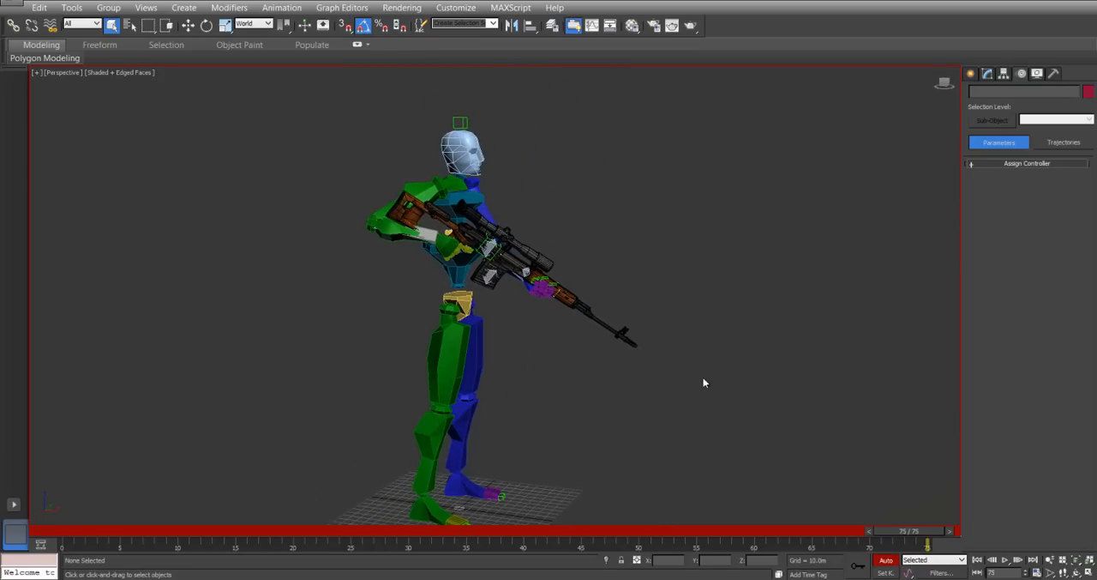
pyautogui.keyDown('alt'); pyautogui.moveTo(490, 197); pyautogui.dragTo(448, 226, button='middle'); pyautogui.keyUp('alt')
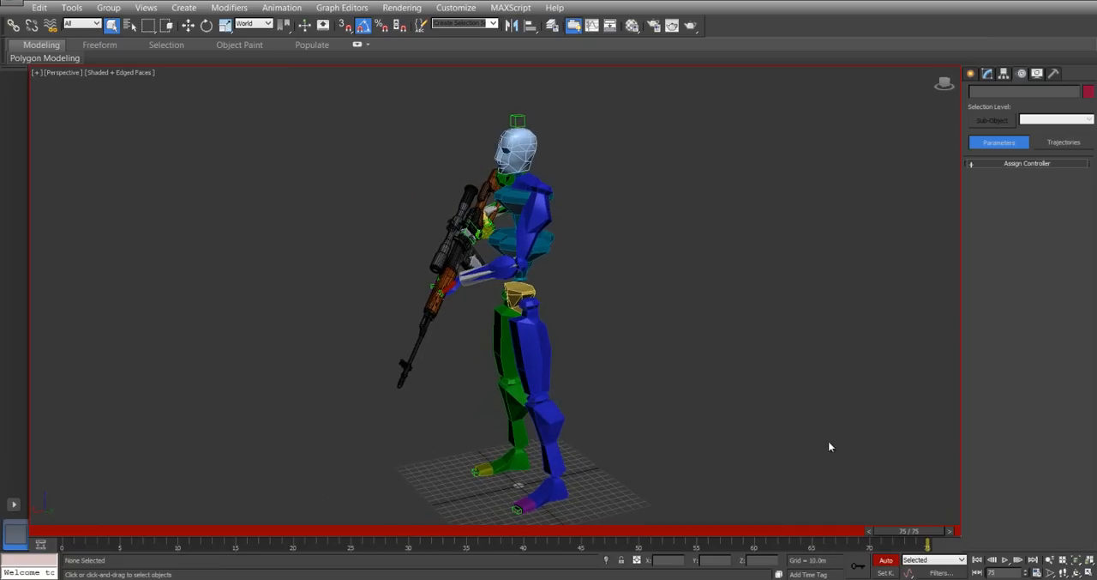